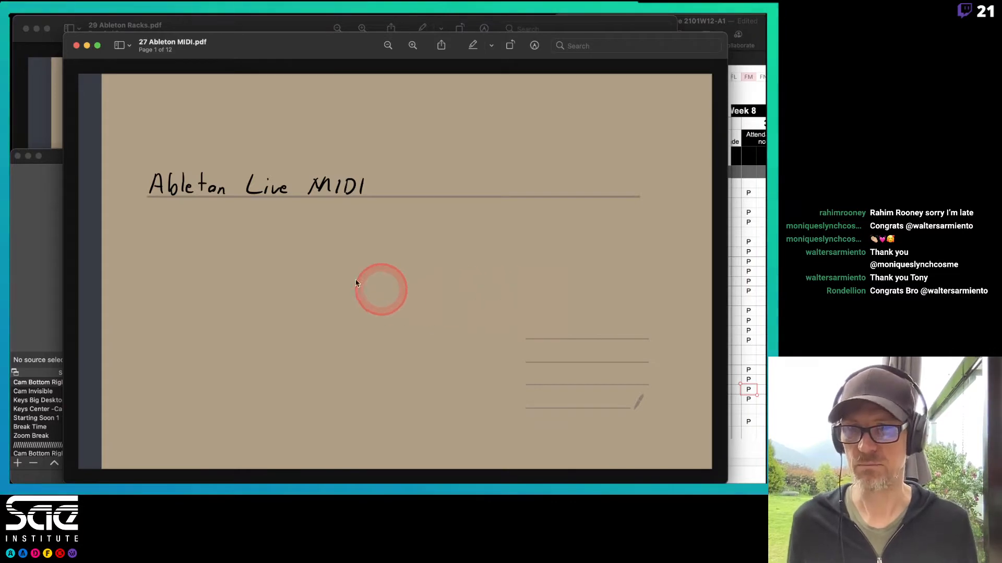
Step: Bring the Ableton MIDI notes to the front and go to the Global Quantize page
click(47, 225)
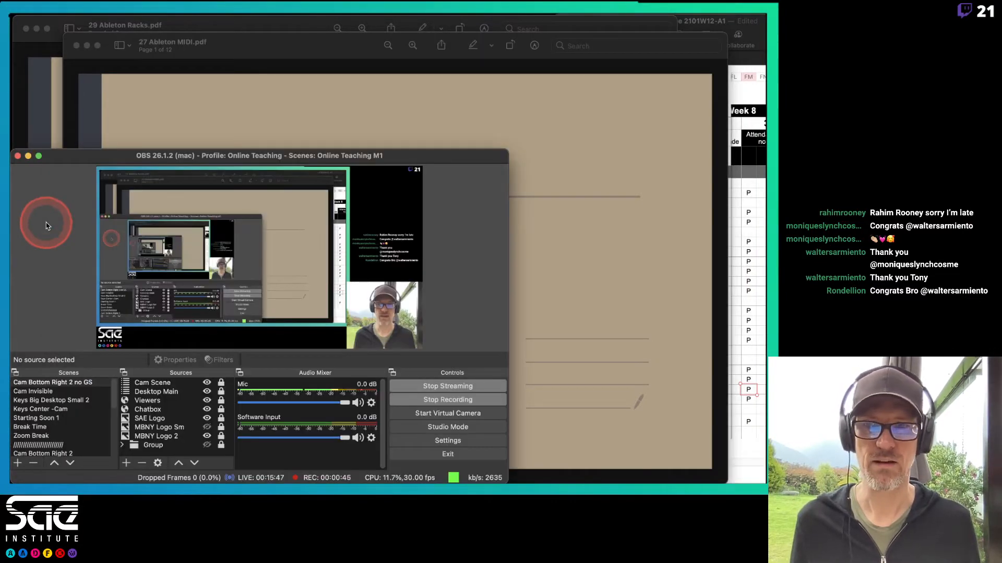
click(626, 206)
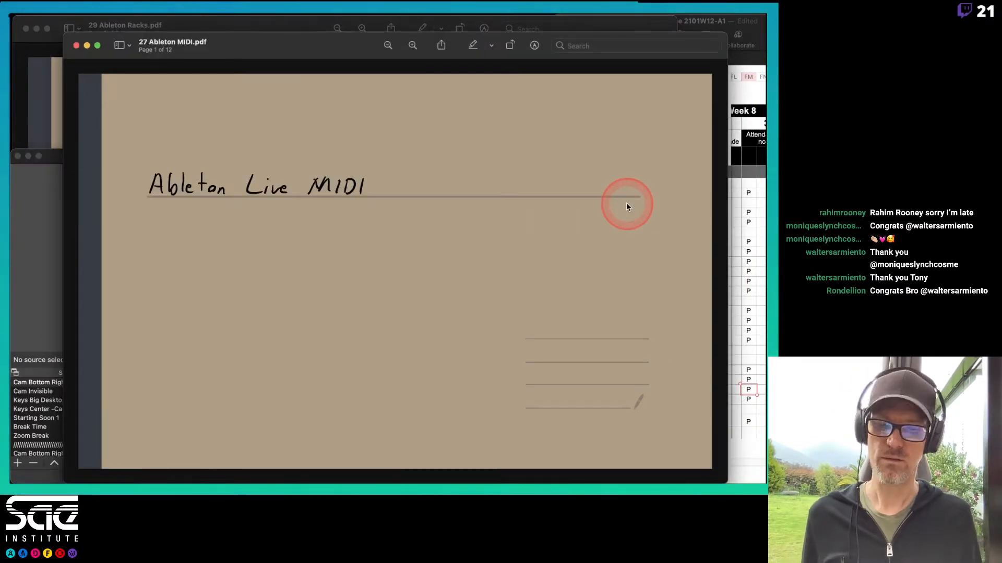
key(Down)
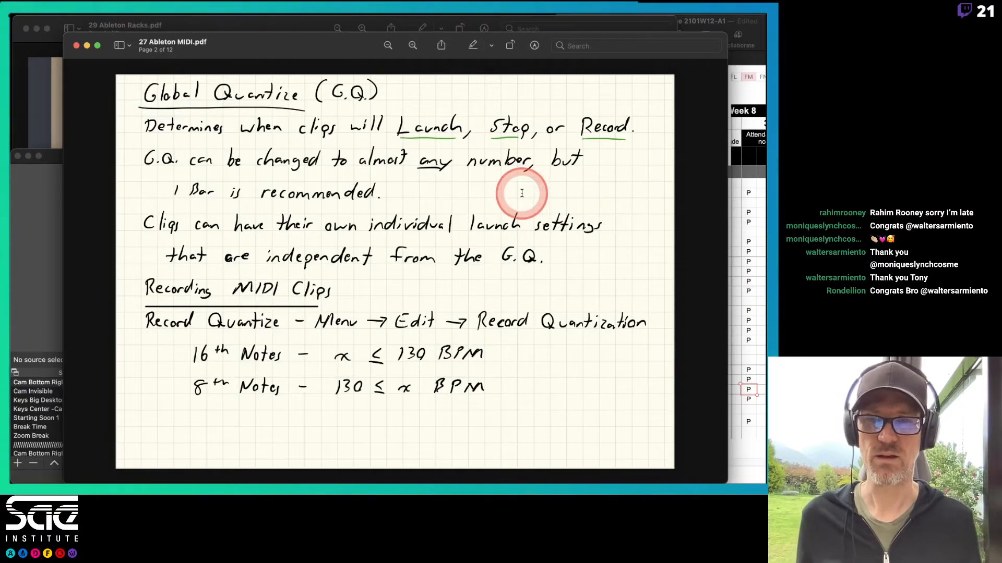
Step: Switch to Ableton Live and show the contents of the Sample Magic folder in the browser
key(super+Tab)
key(super+Tab)
key(super+Tab)
key(super+Tab)
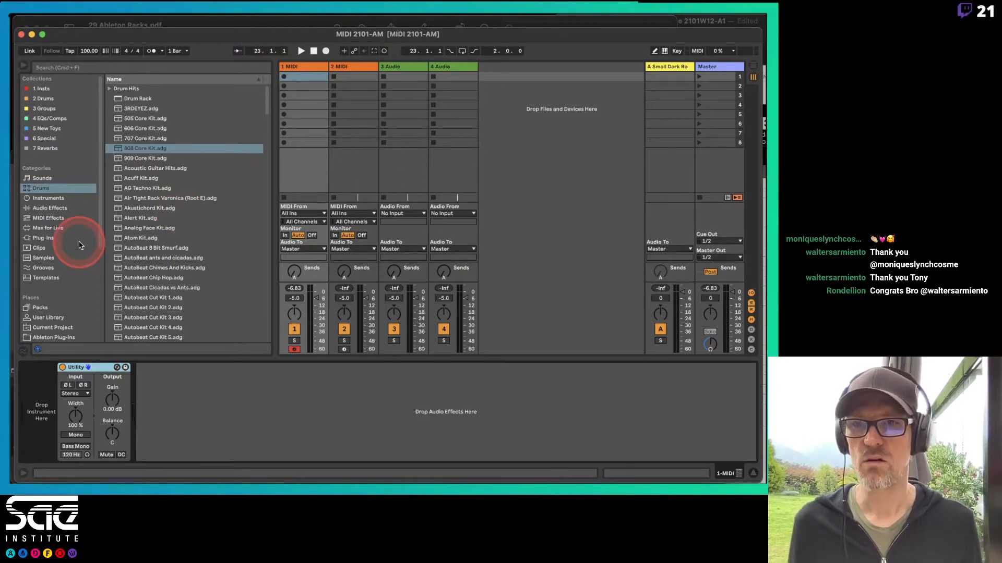
scroll(78, 243, down, 5)
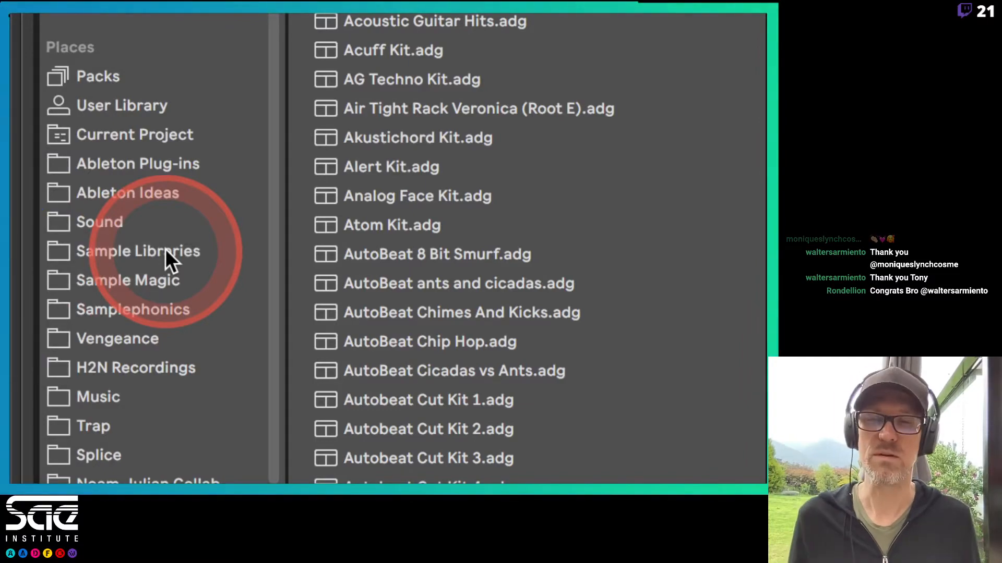
click(165, 248)
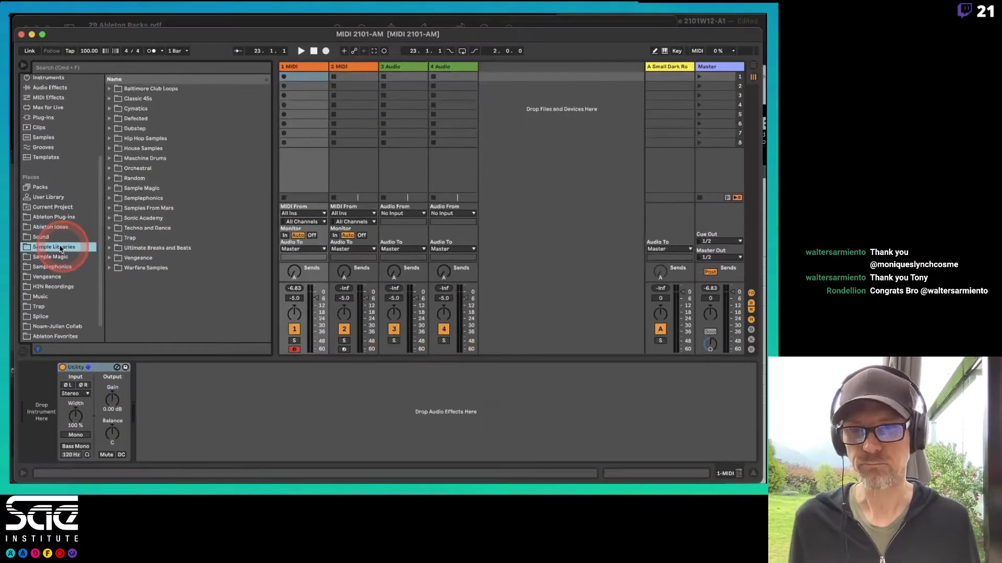
click(51, 257)
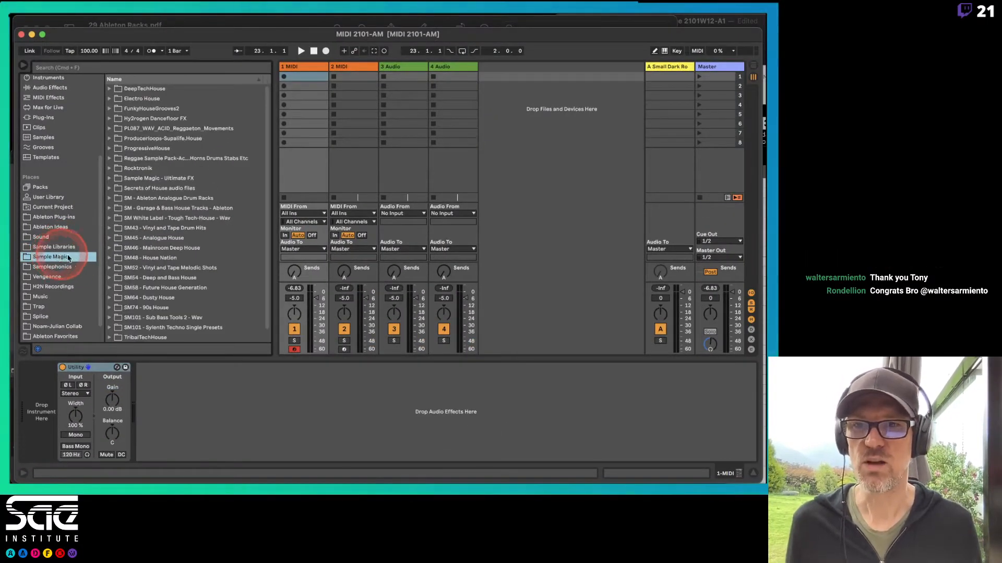
scroll(155, 262, down, 1)
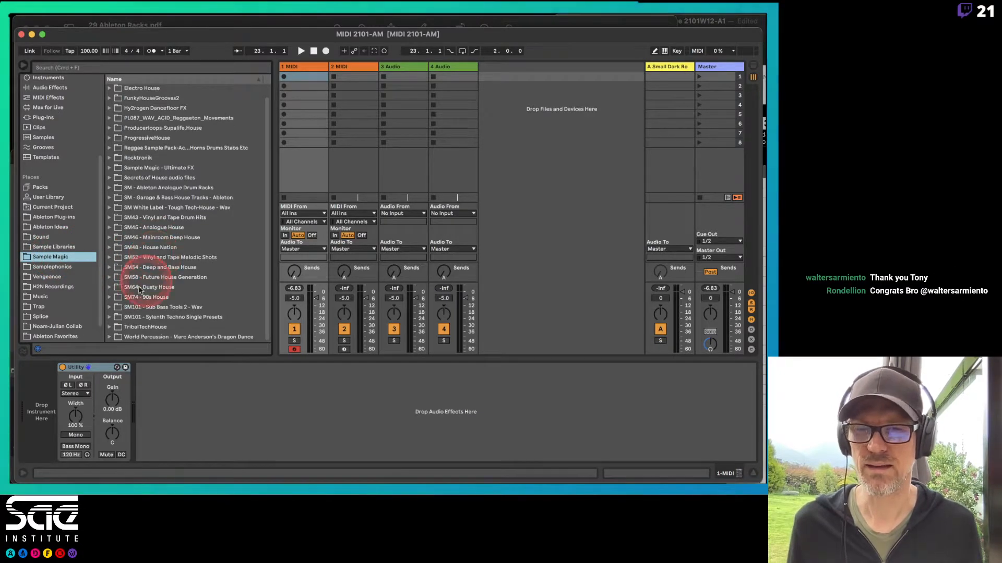
Step: Set the project tempo to 115 BPM
click(89, 50)
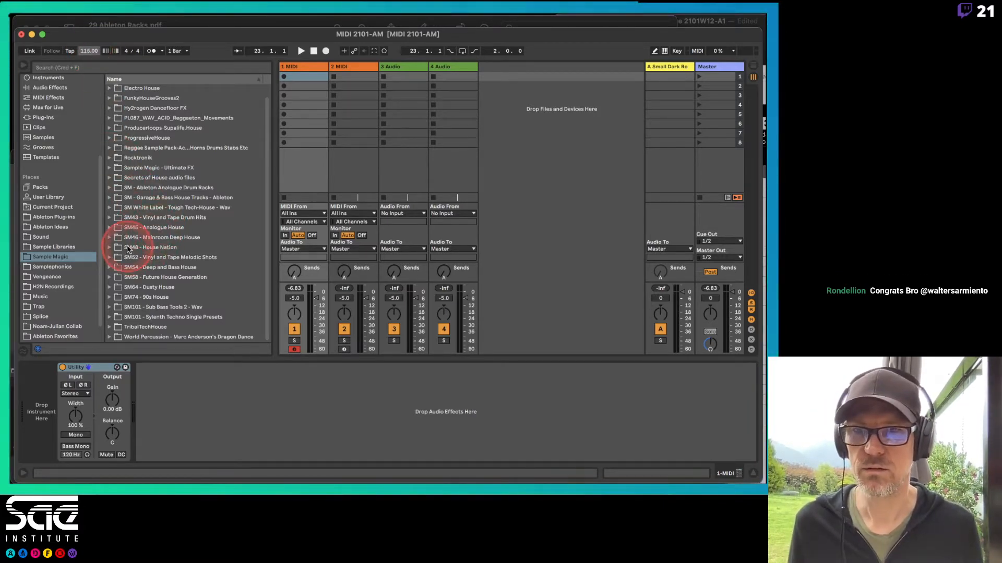
Step: Look through the drum loops of the SM46 - Mainroom Deep House pack and collapse the pack again
click(131, 237)
click(109, 237)
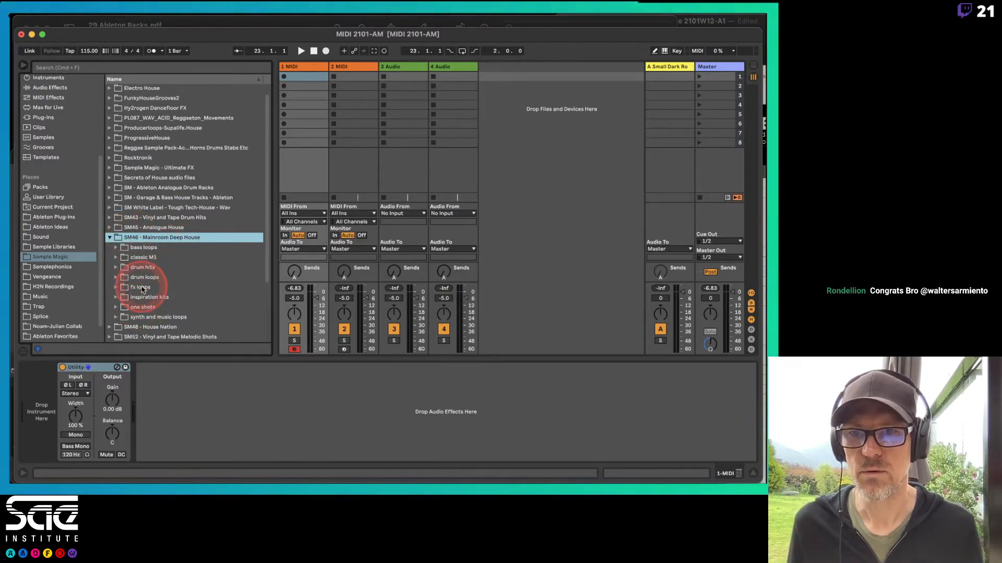
double_click(140, 278)
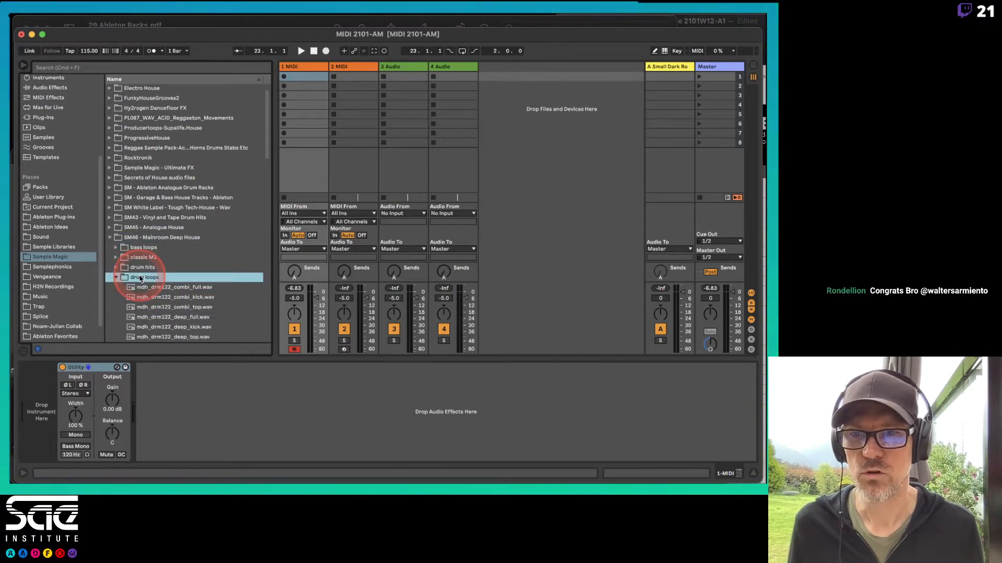
scroll(198, 251, down, 2)
click(116, 239)
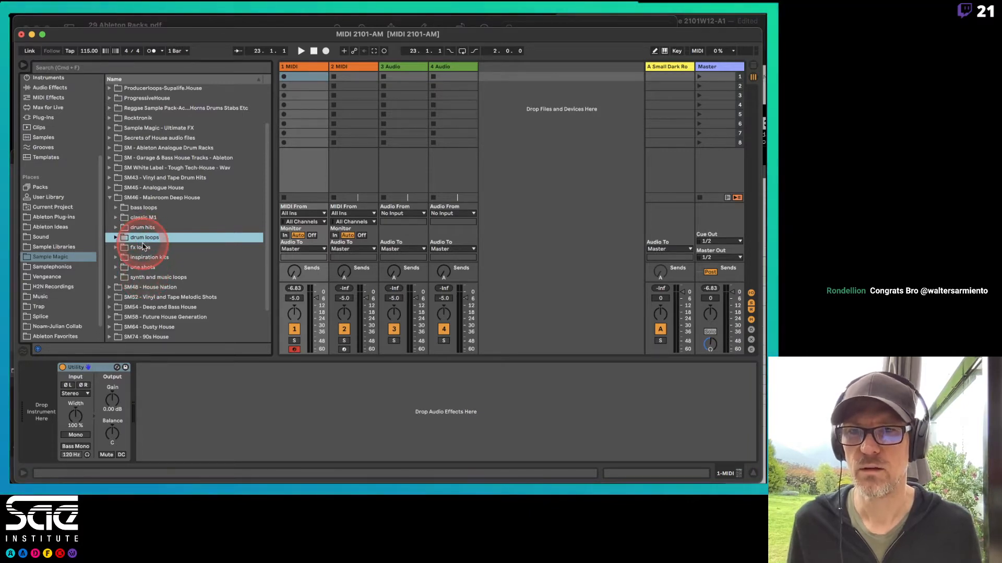
click(109, 198)
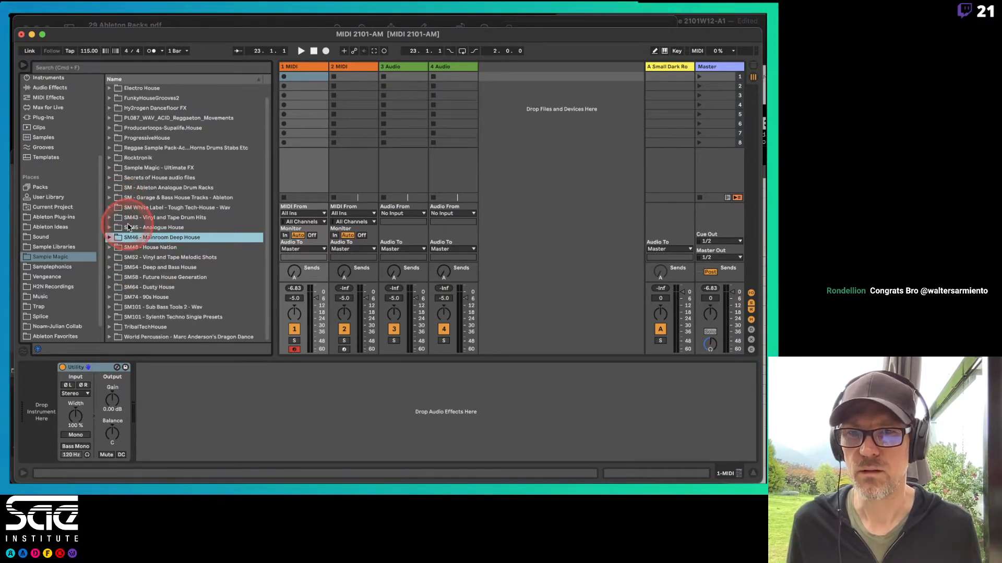
Step: Expand the hat and shaker loops of SM45 - Analogue House and preview the abstrakt1 and abstrakt2 loops
click(109, 227)
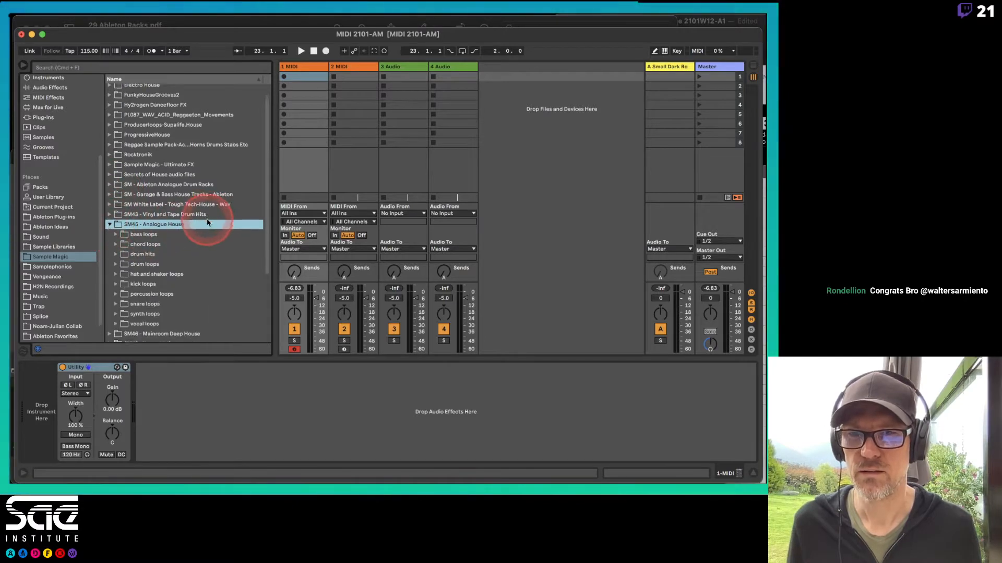
scroll(207, 223, down, 5)
click(158, 244)
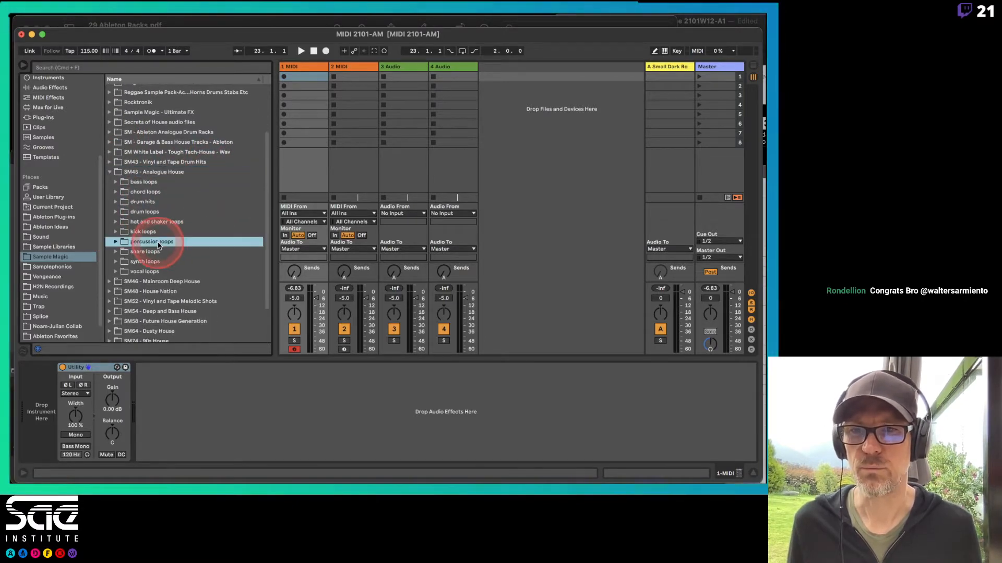
click(131, 223)
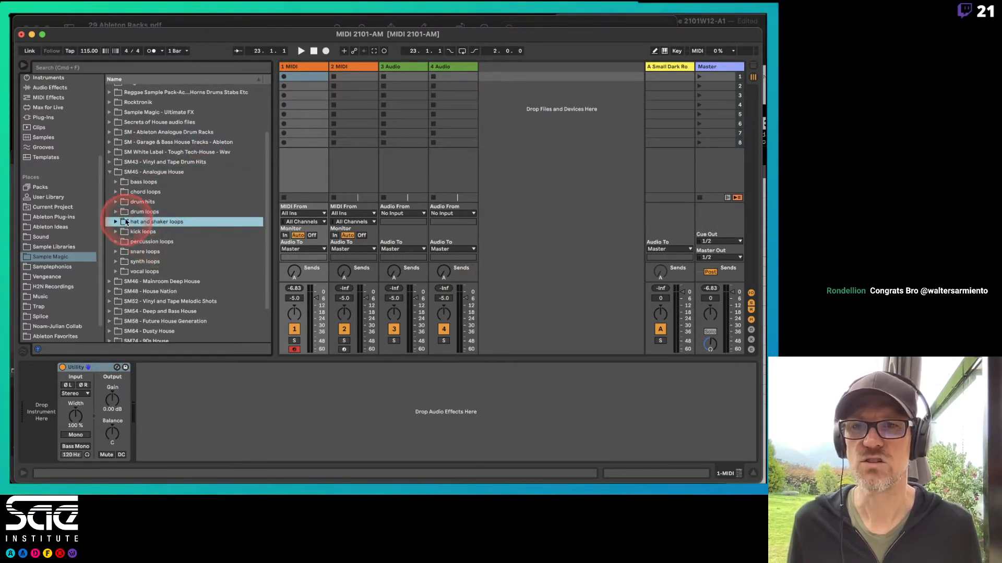
click(115, 223)
click(131, 231)
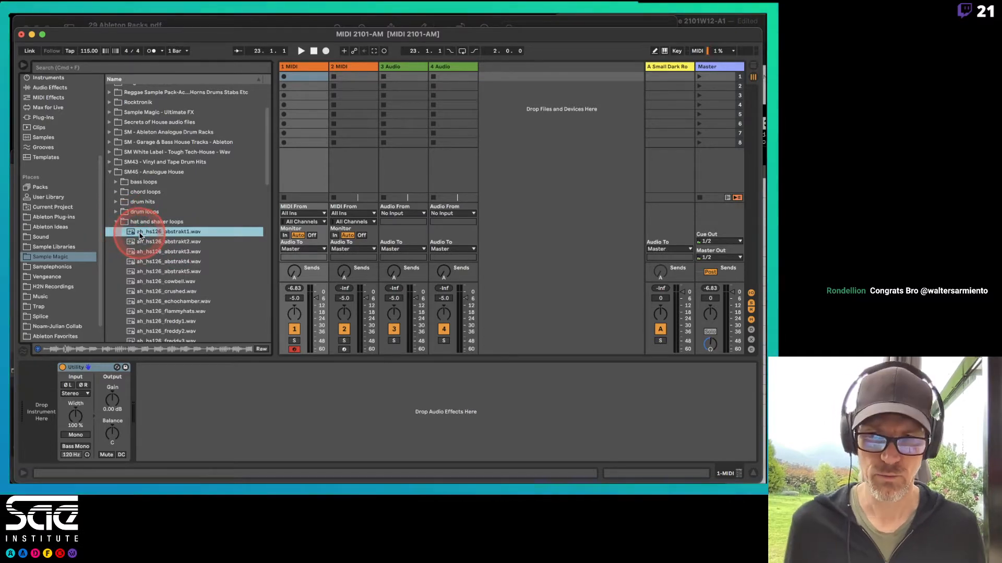
click(149, 242)
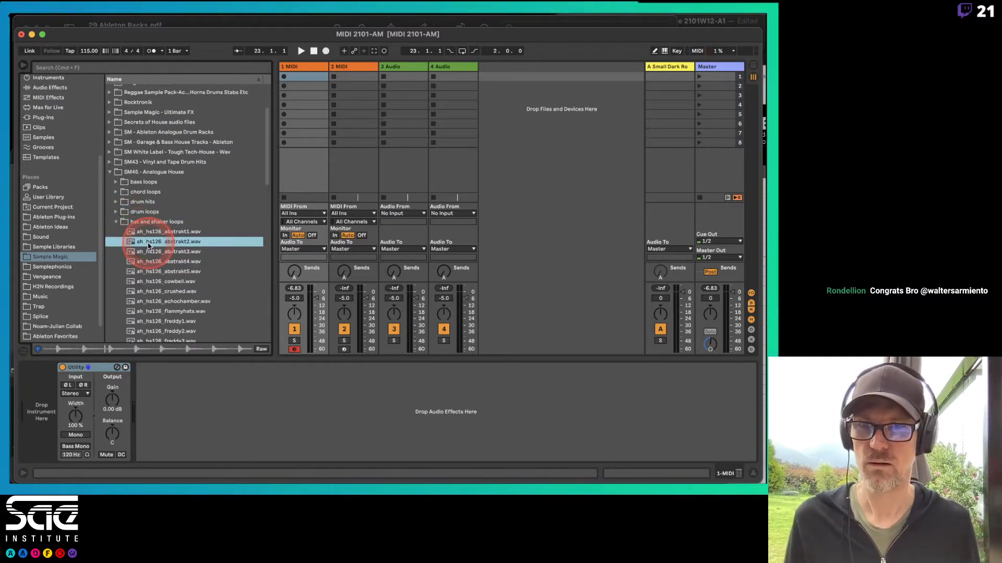
Step: Place ah_hs126_abstrakt2.wav in the first clip slot of the 3 Audio track, launch it and show its clip settings
drag(153, 247, 399, 76)
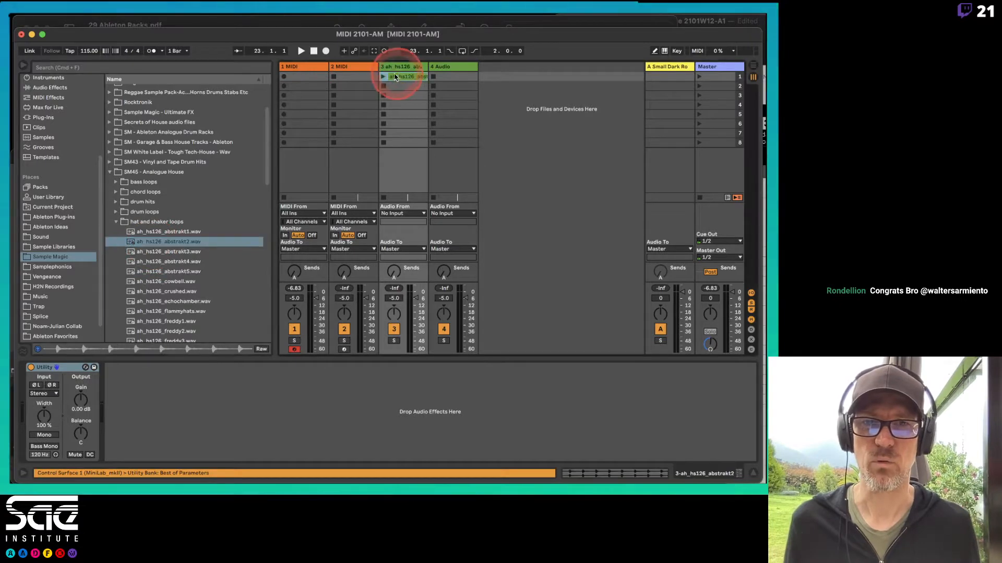
click(378, 78)
click(398, 76)
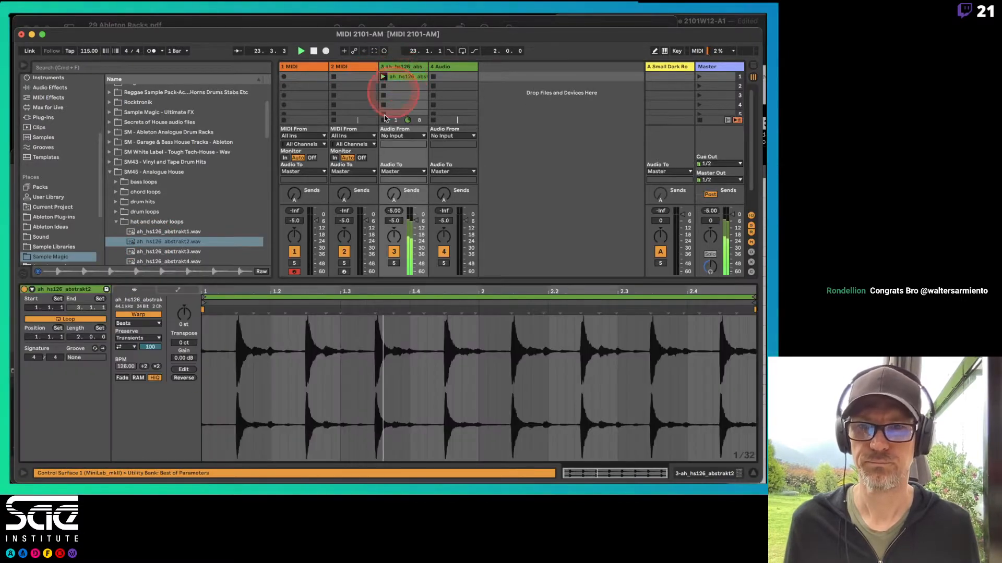
Step: Change the warp mode of the hat loop clip to Complex
click(172, 315)
click(138, 323)
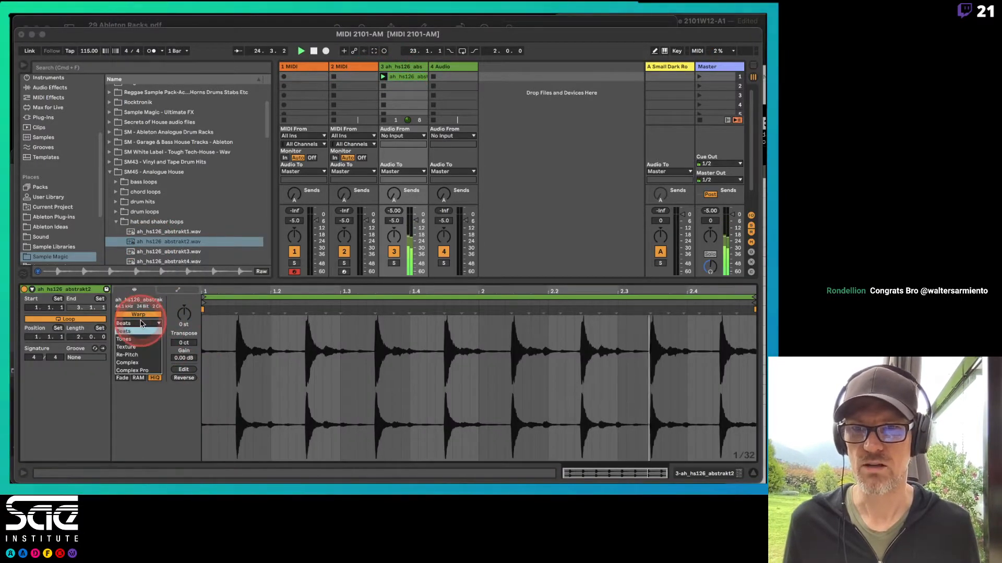
click(139, 363)
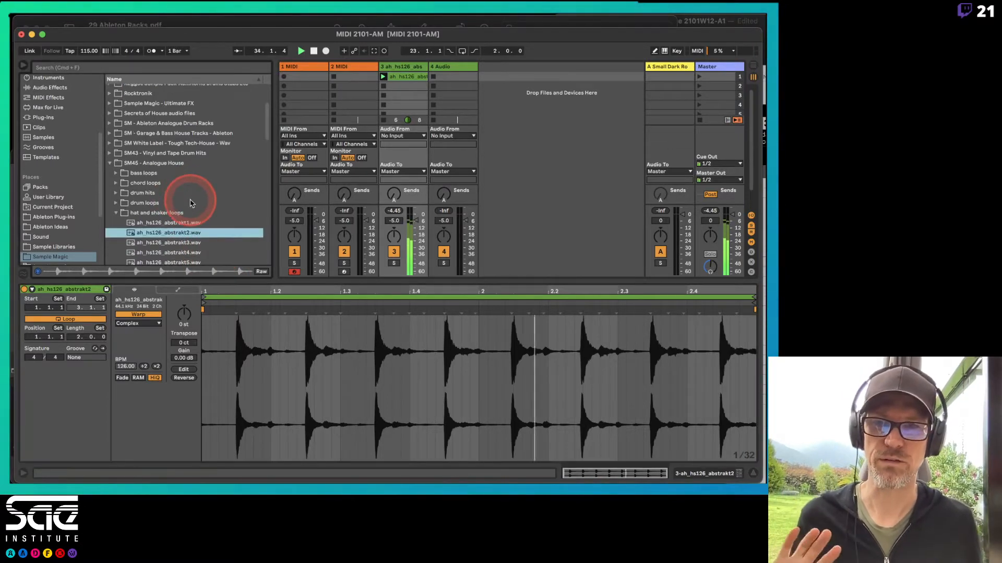
Step: Collapse the hat and shaker loops folder, then enlarge the mixer area and lower track 3's volume to -10 dB
scroll(190, 199, down, 5)
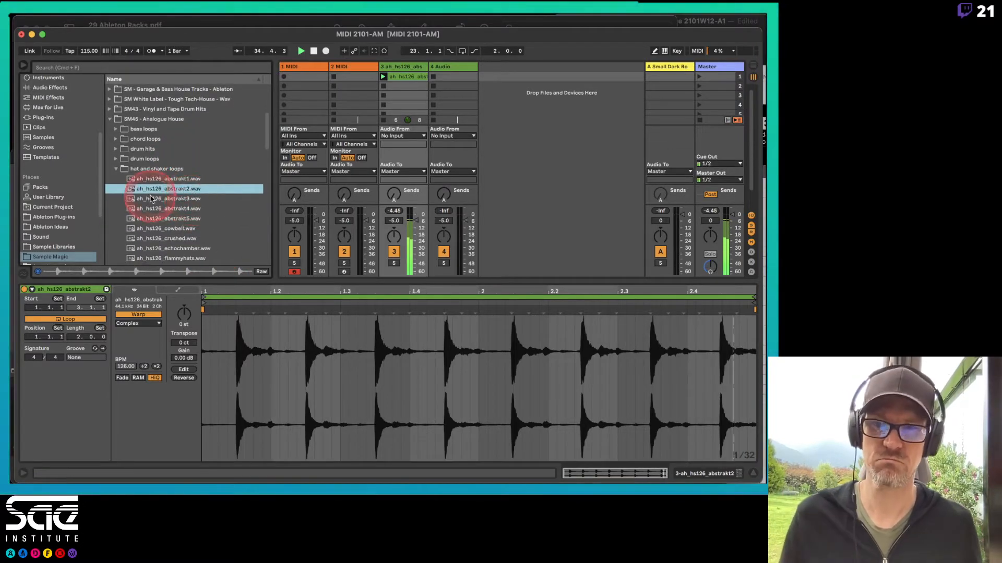
click(117, 169)
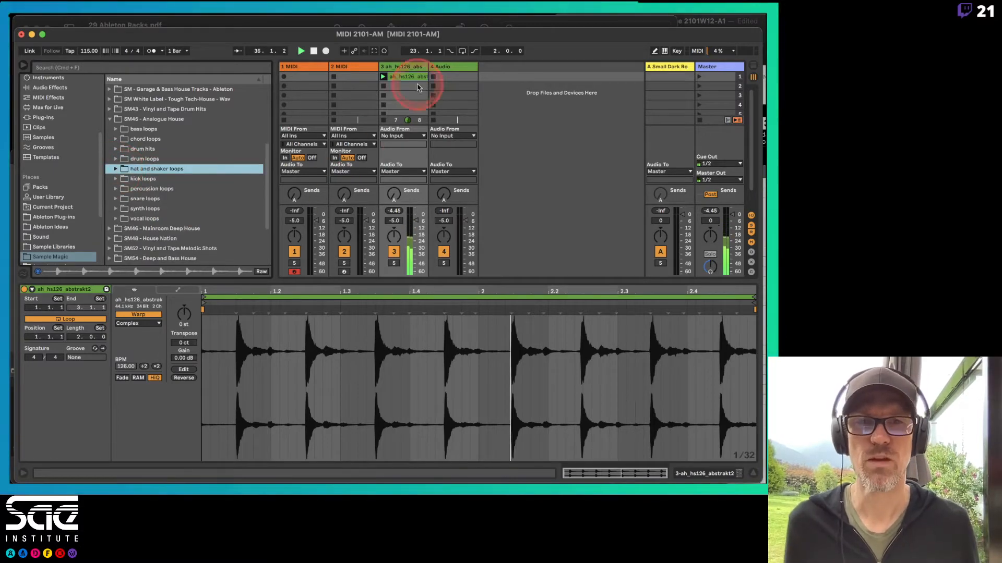
drag(409, 223, 416, 225)
drag(301, 284, 293, 387)
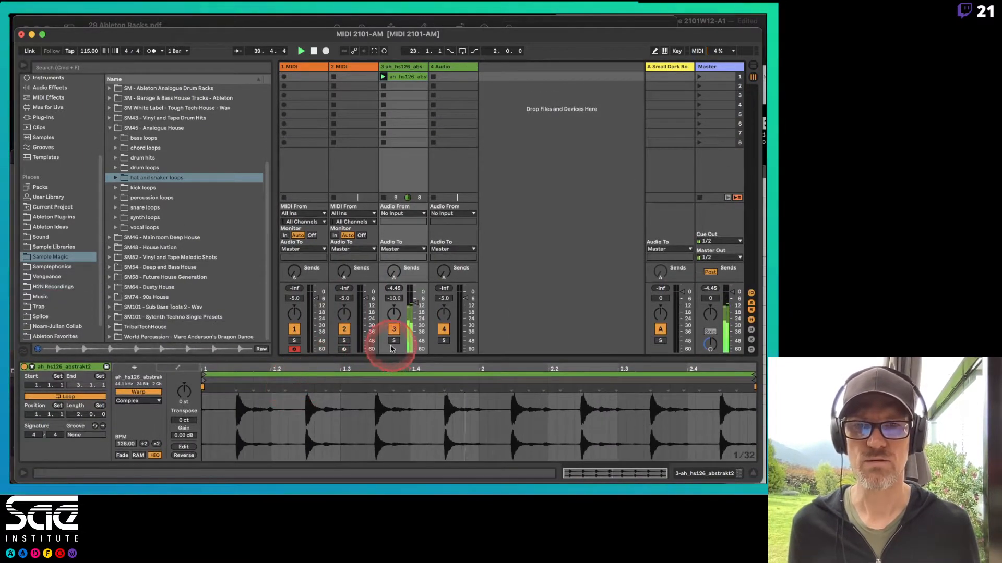
drag(384, 360, 353, 376)
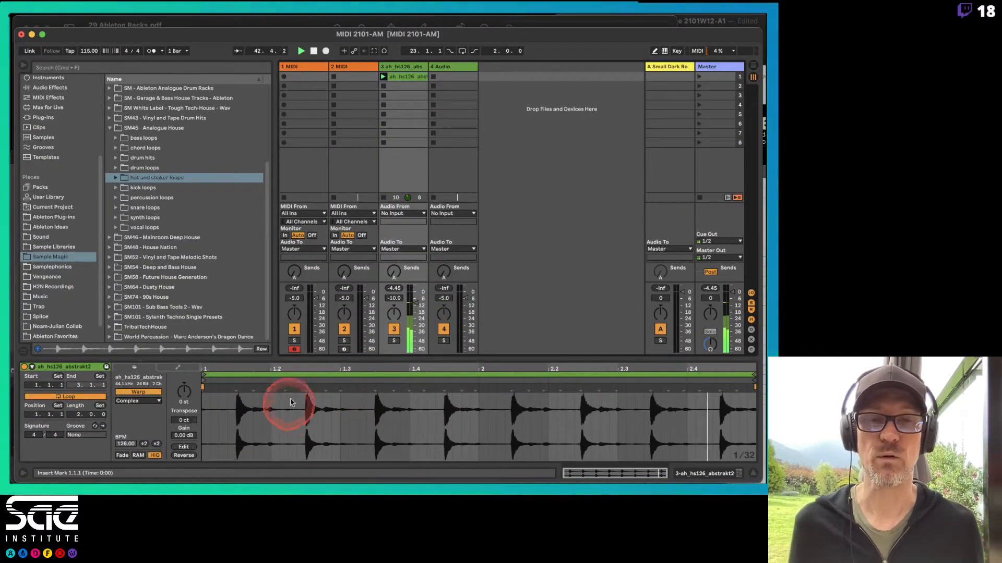
Step: Stop playback, select the 1 MIDI track and show the Sounds category in the browser
click(305, 67)
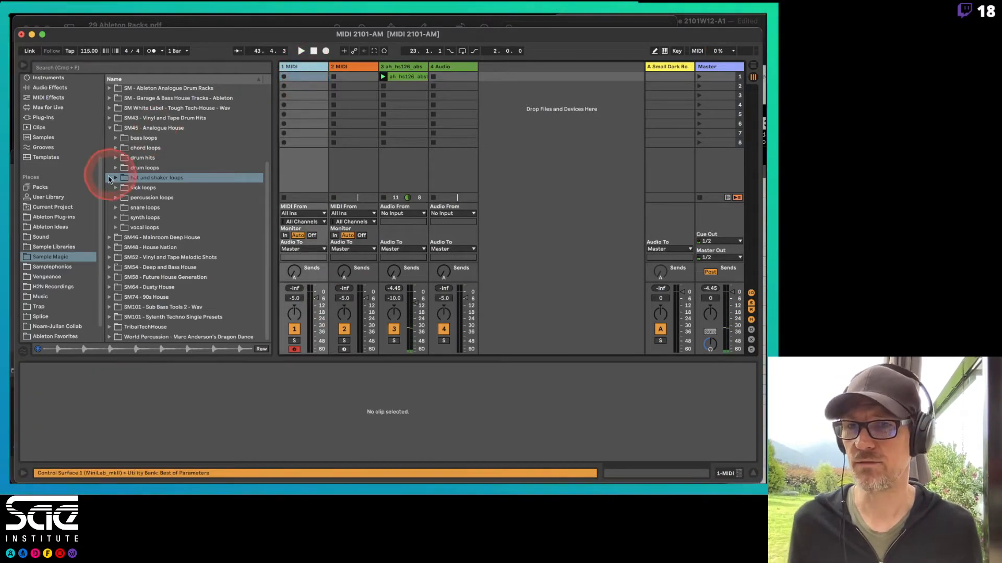
scroll(59, 225, up, 5)
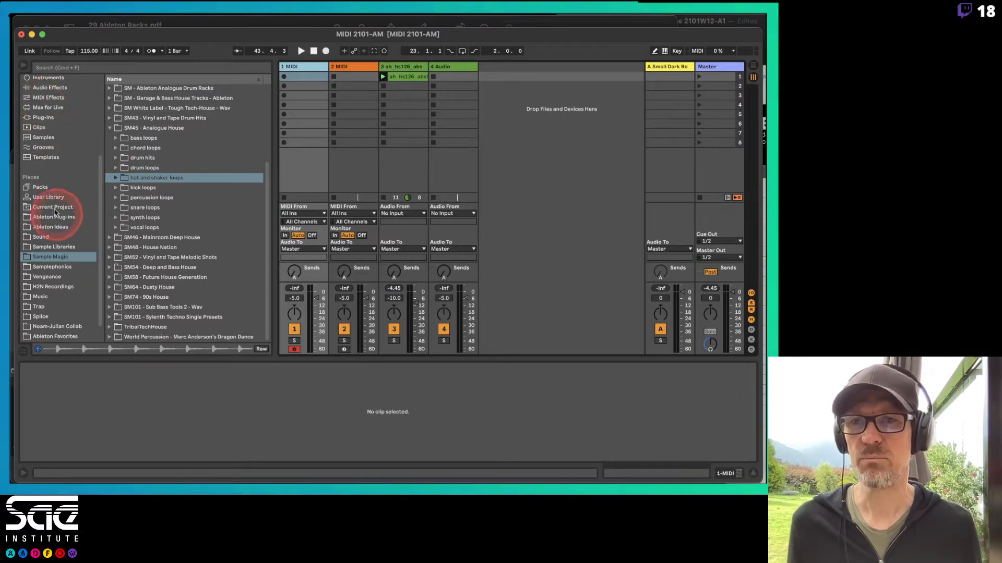
scroll(57, 193, down, 2)
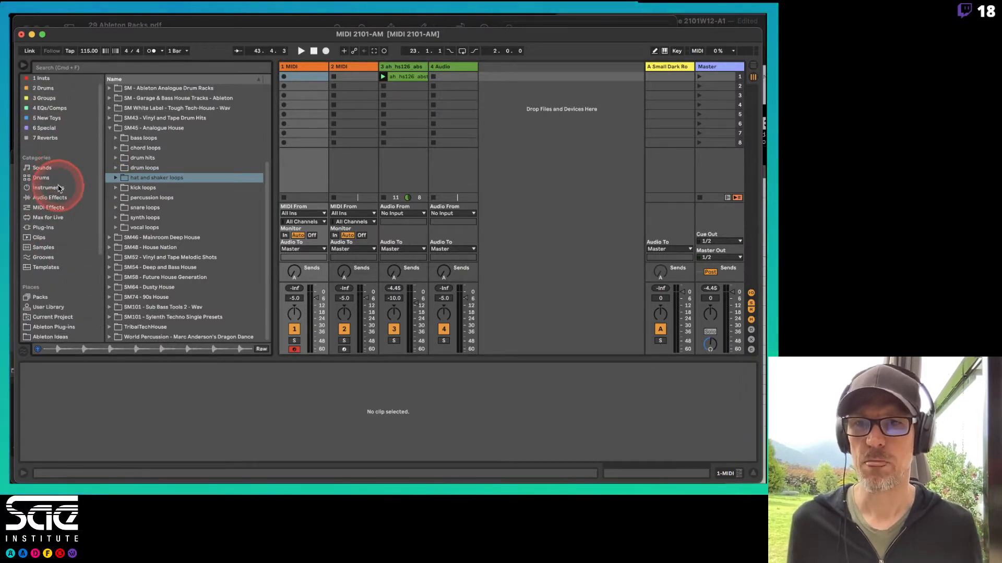
scroll(59, 189, down, 2)
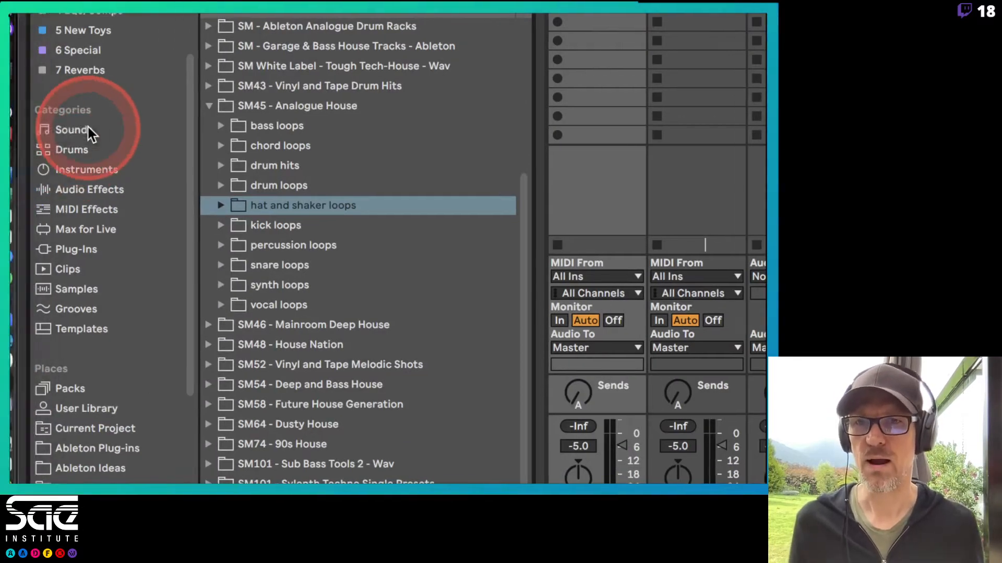
click(89, 132)
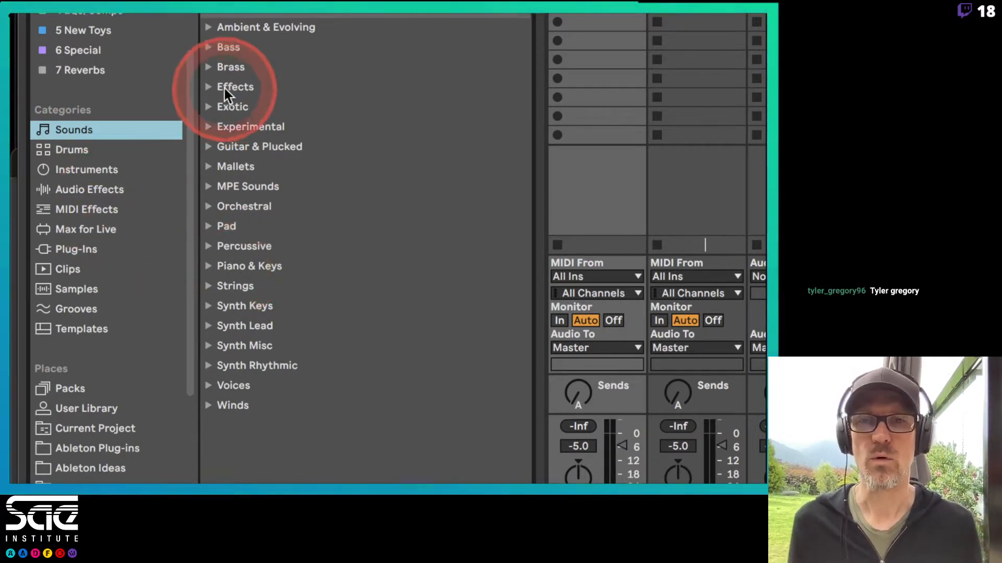
Step: Check the Brass presets, collapse them and expand the Piano & Keys sounds to browse the presets
click(208, 66)
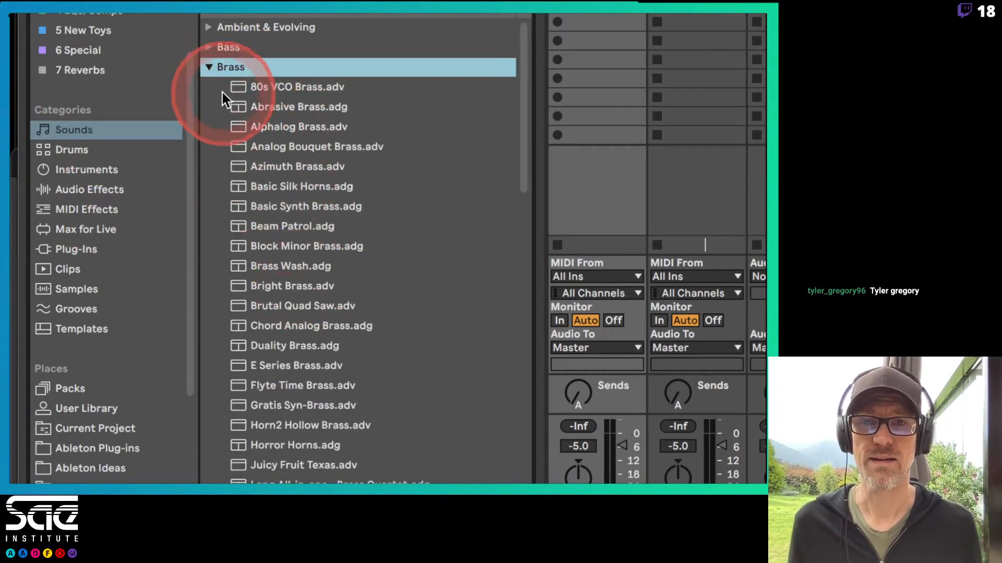
click(208, 67)
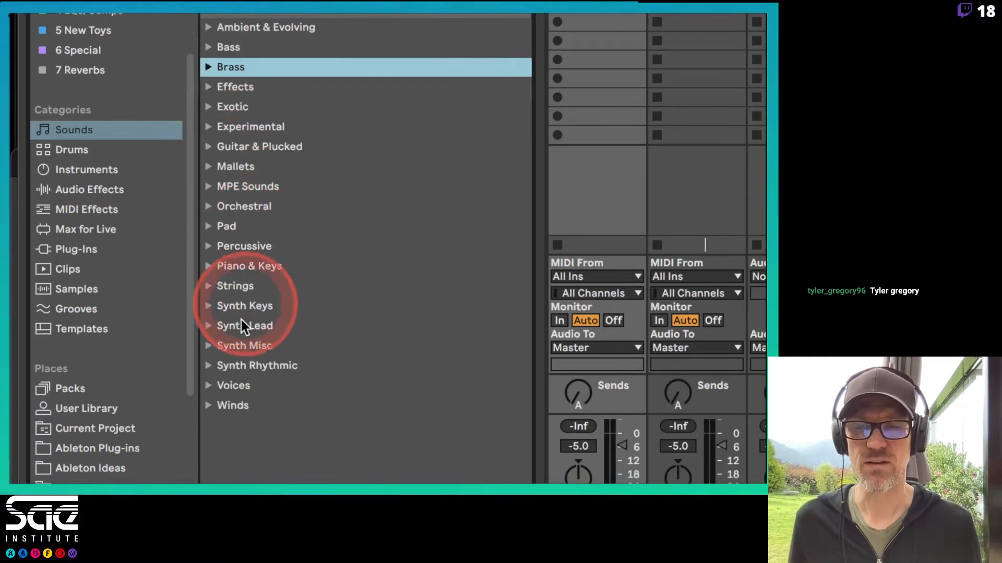
click(210, 269)
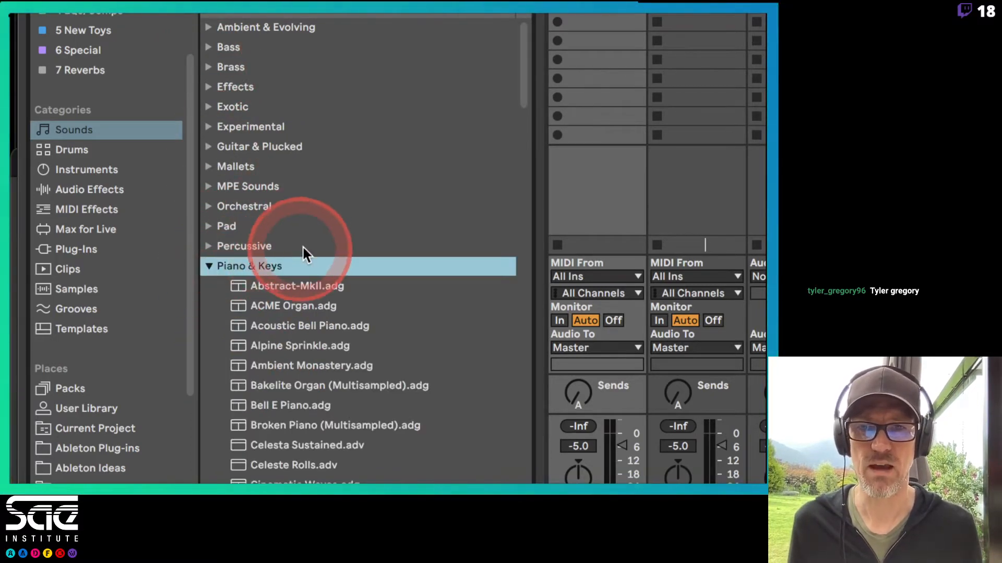
scroll(303, 248, down, 5)
scroll(302, 248, down, 2)
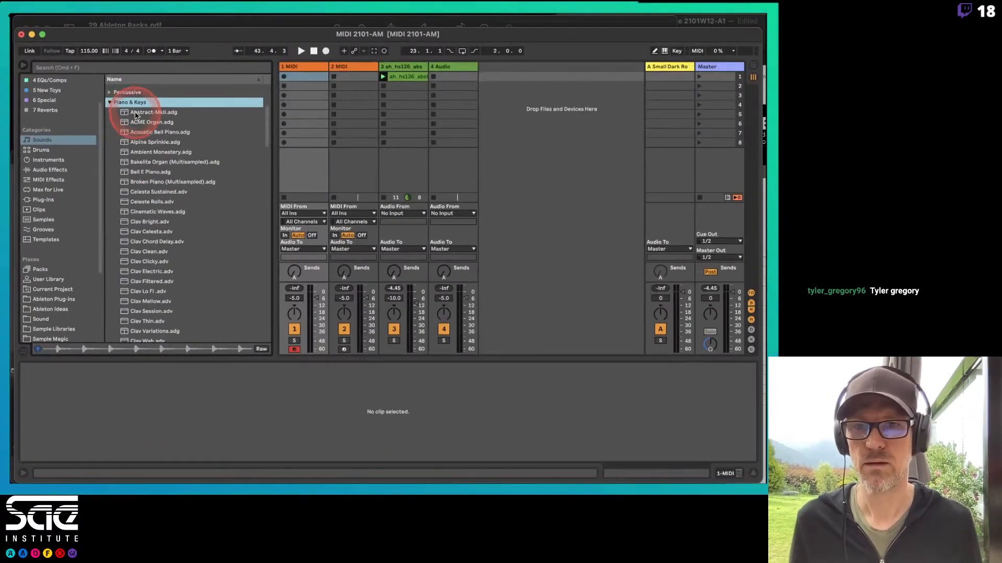
Step: Audition the Piano & Keys presets one by one from Abstract-MkII to Broken Piano (Multisampled)
click(136, 114)
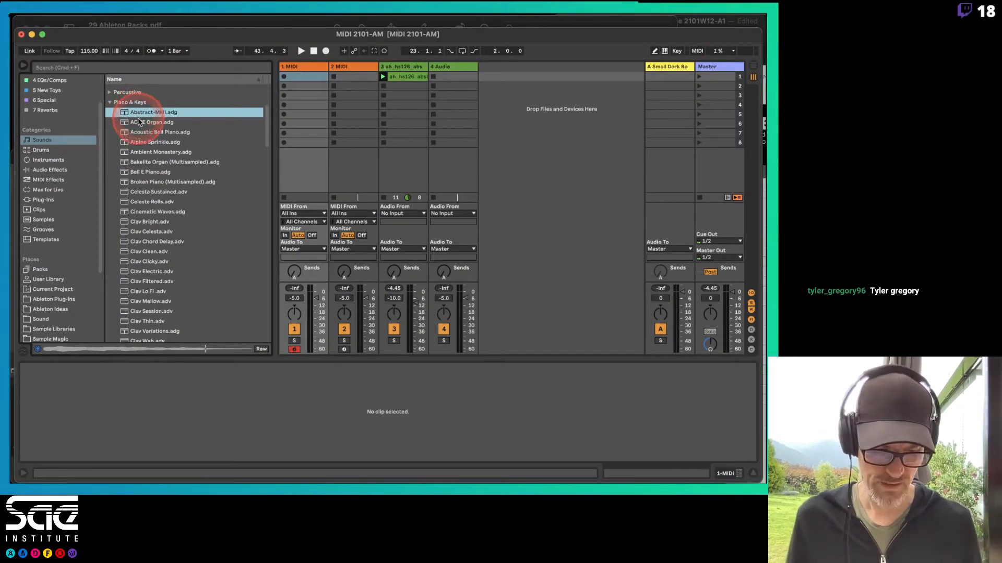
click(140, 122)
key(Down)
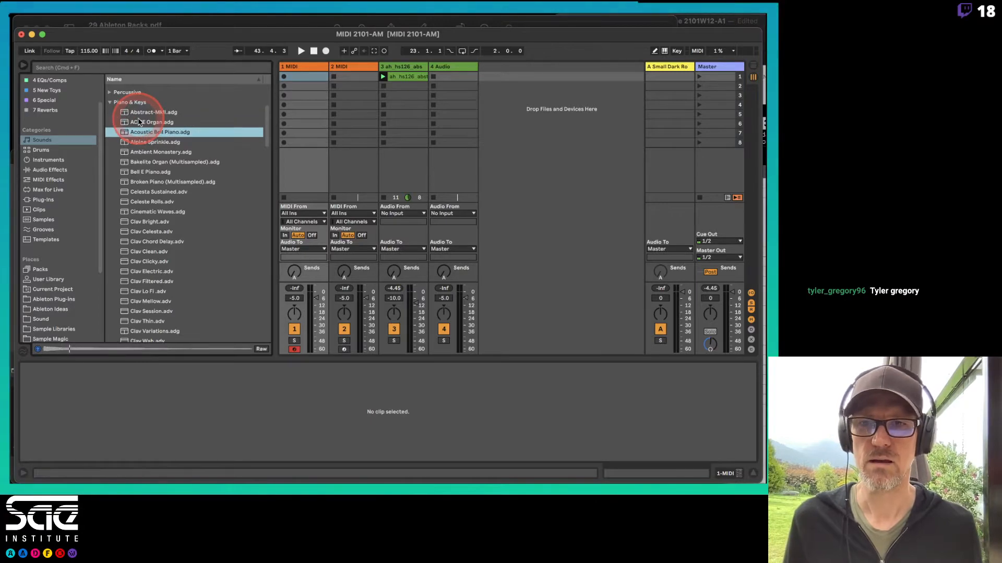
key(Down)
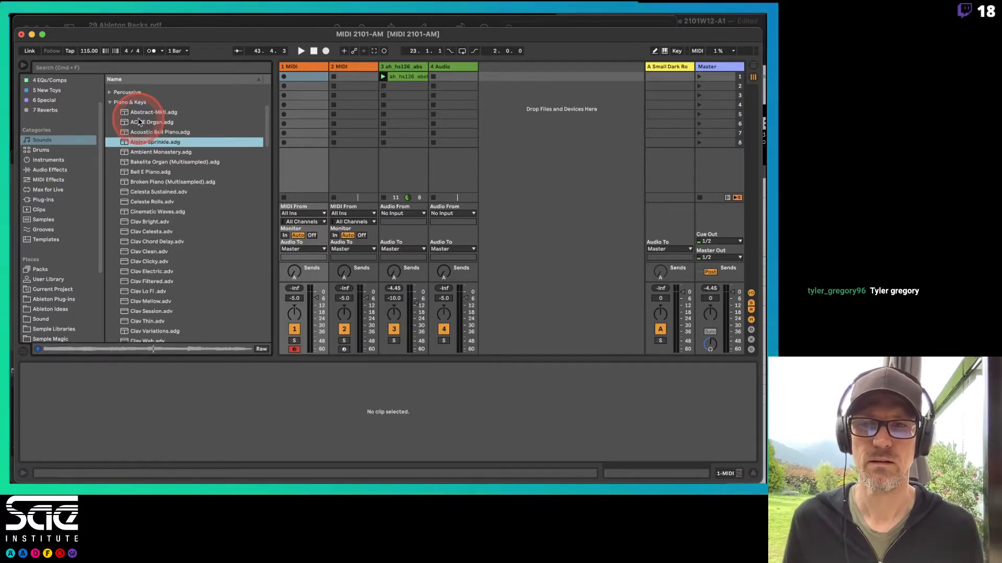
key(Down)
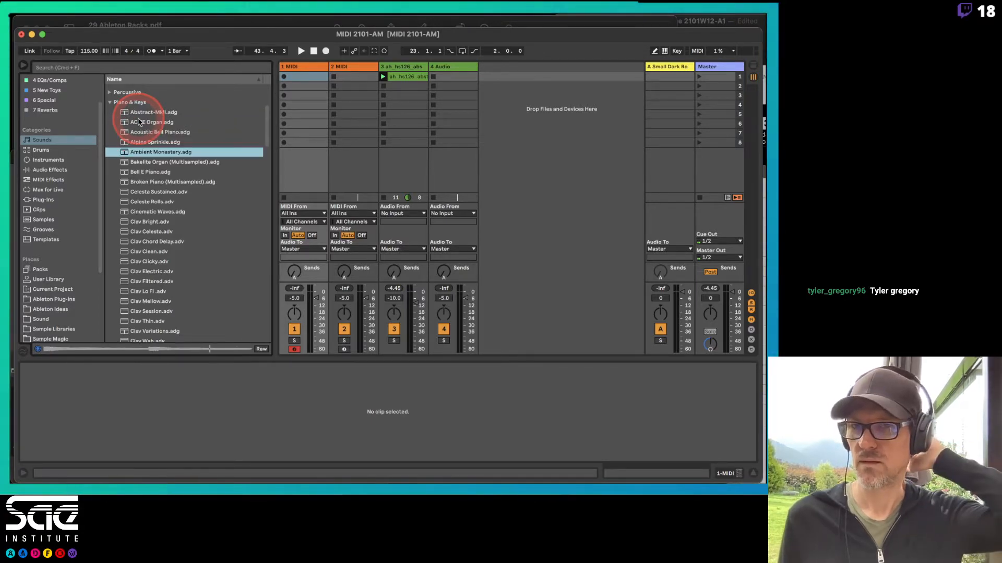
key(Down)
key(Down)
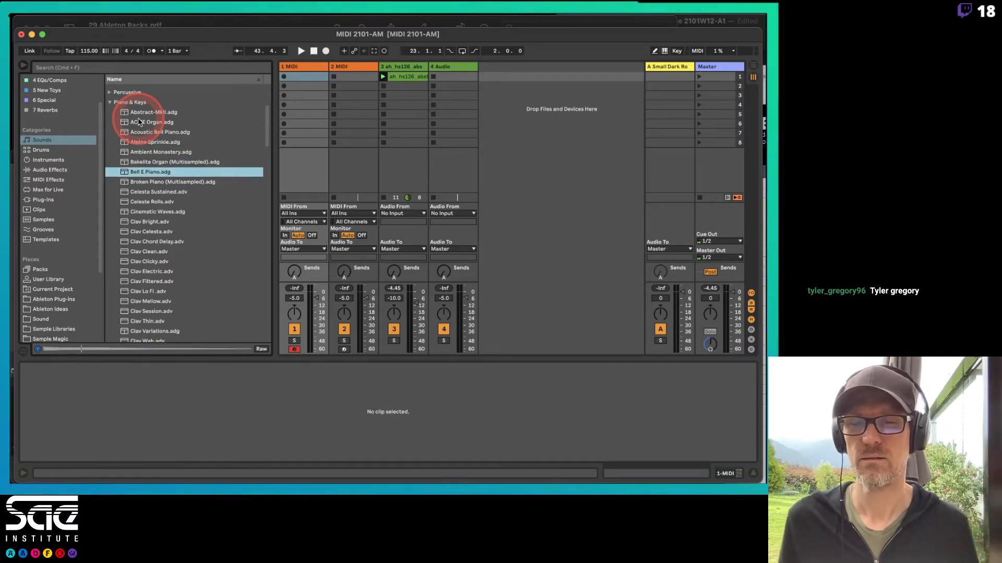
key(Down)
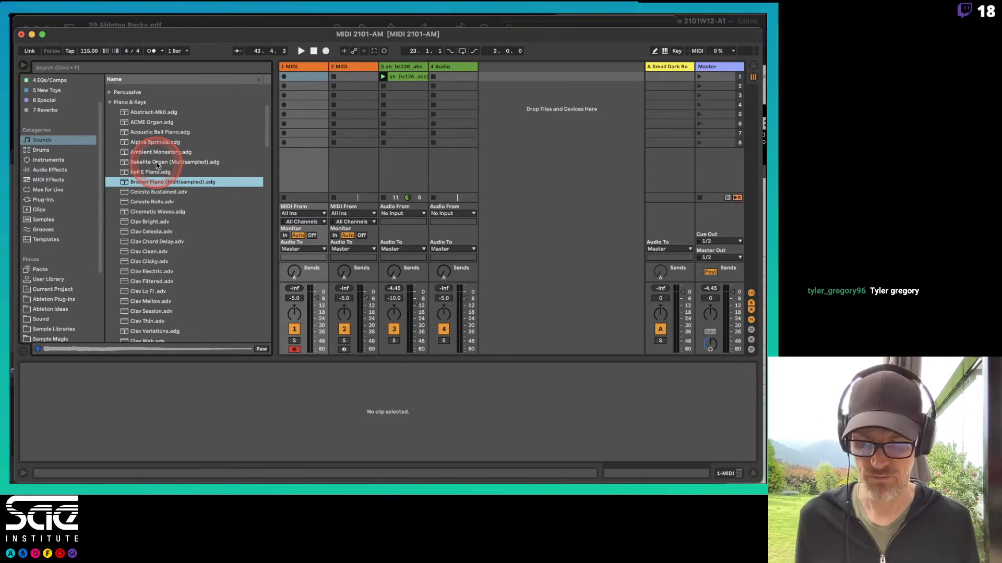
Step: Switch to the attendance spreadsheet, enter P for the student in row 11 in the Week 8 attendance column, and return to Ableton Live
key(super+Tab)
key(super+Tab)
key(super+Tab)
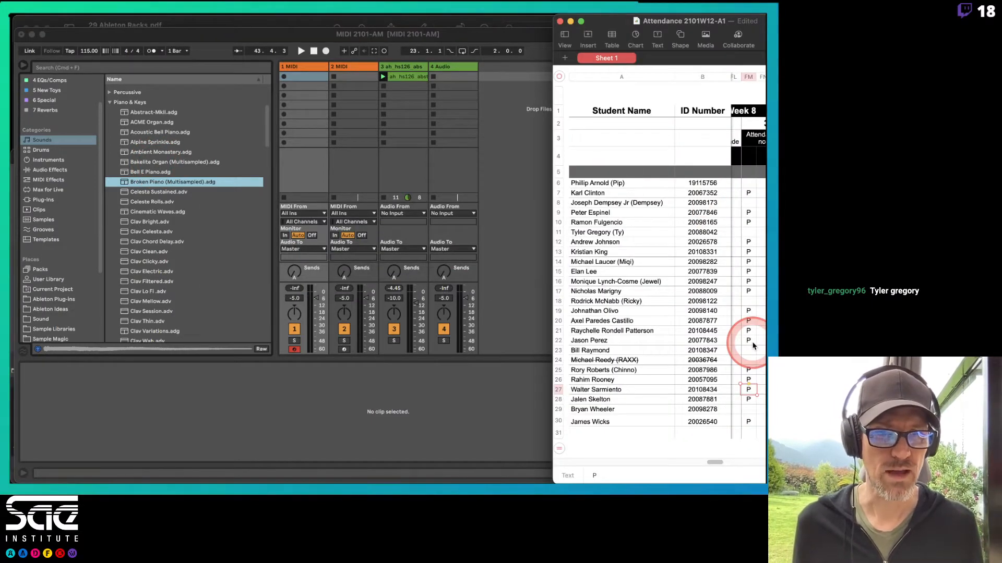
click(747, 232)
text(P)
key(Return)
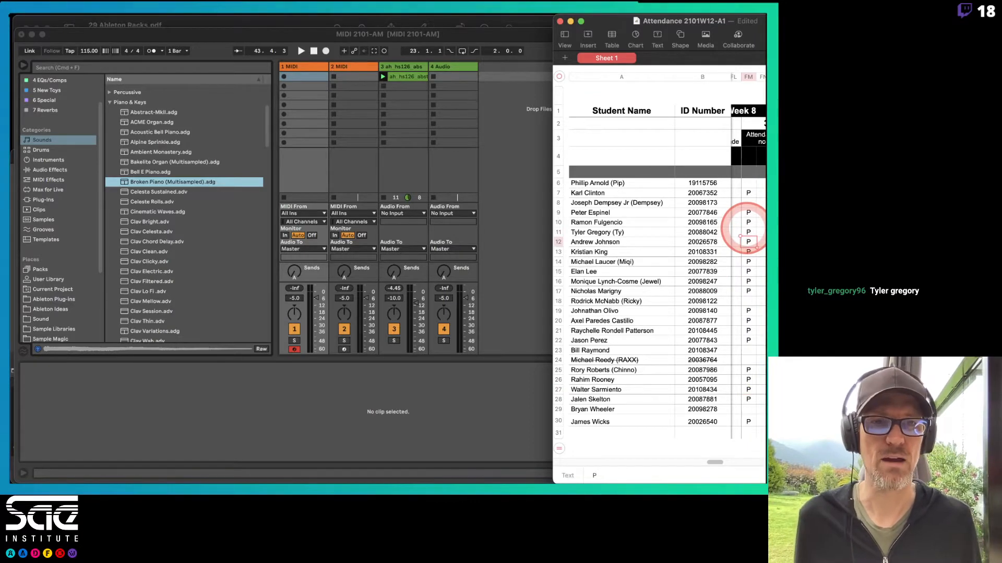
click(272, 38)
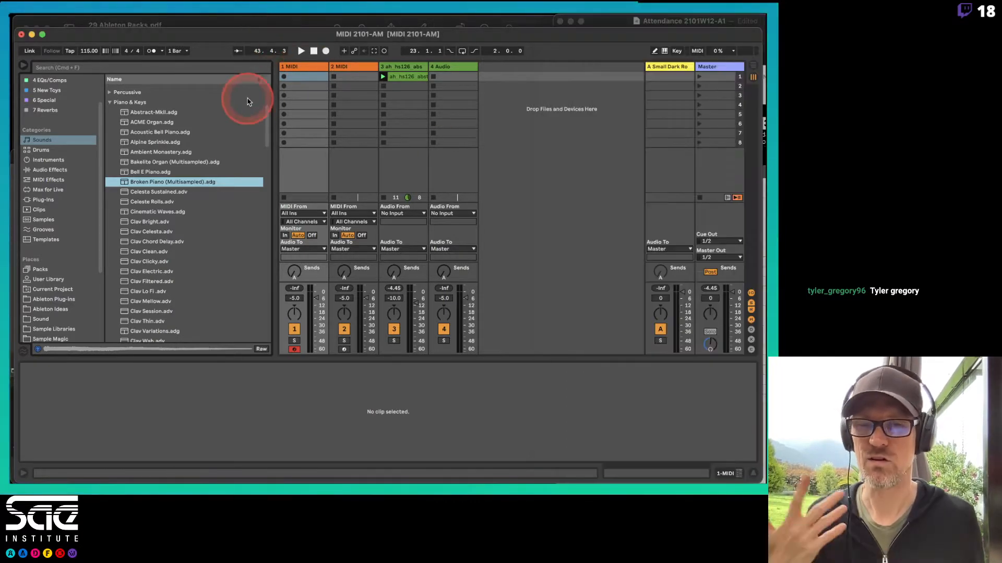
Step: Collapse Piano & Keys, show the Drums category and check the Drum Hits subfolders before collapsing them again
click(110, 103)
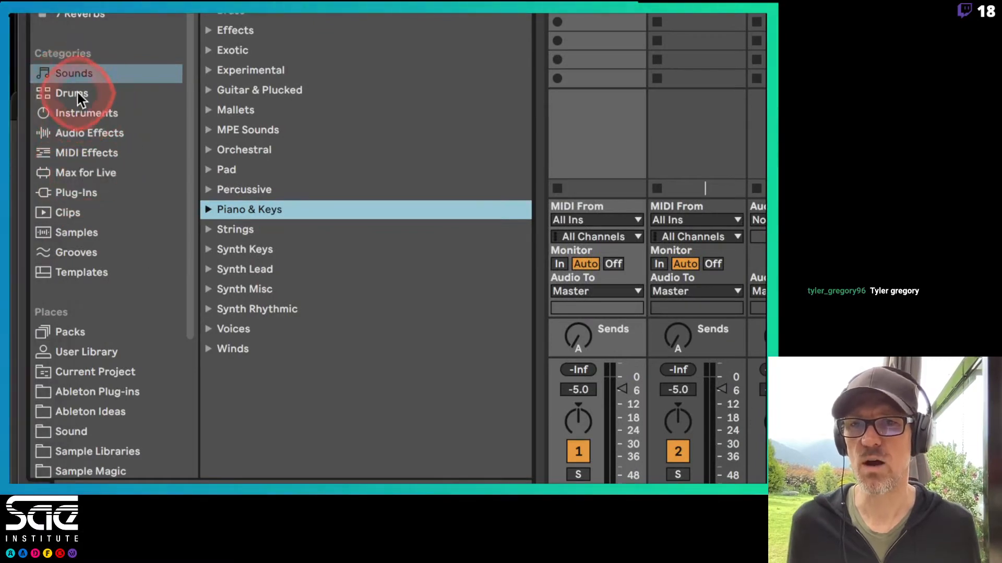
click(58, 91)
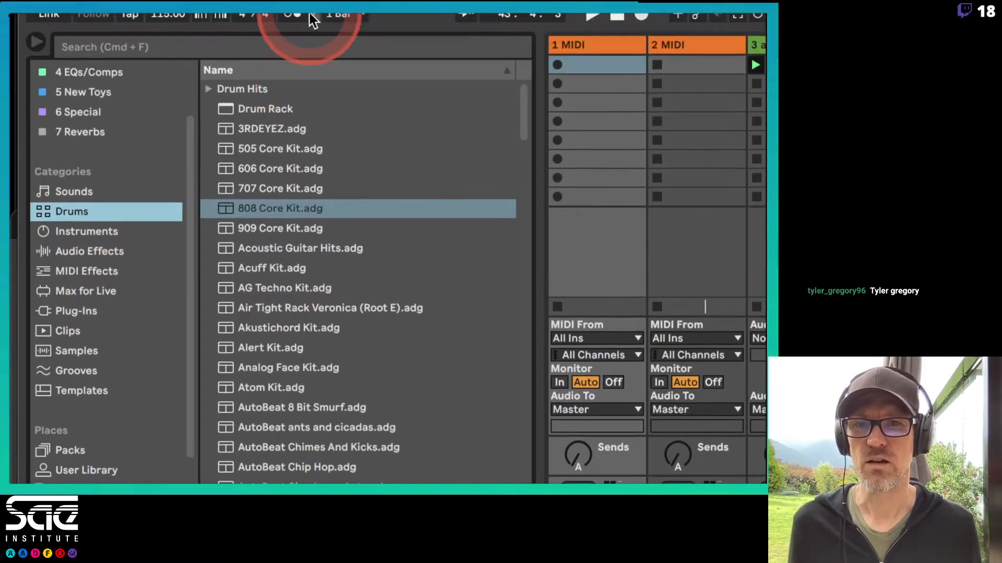
click(243, 91)
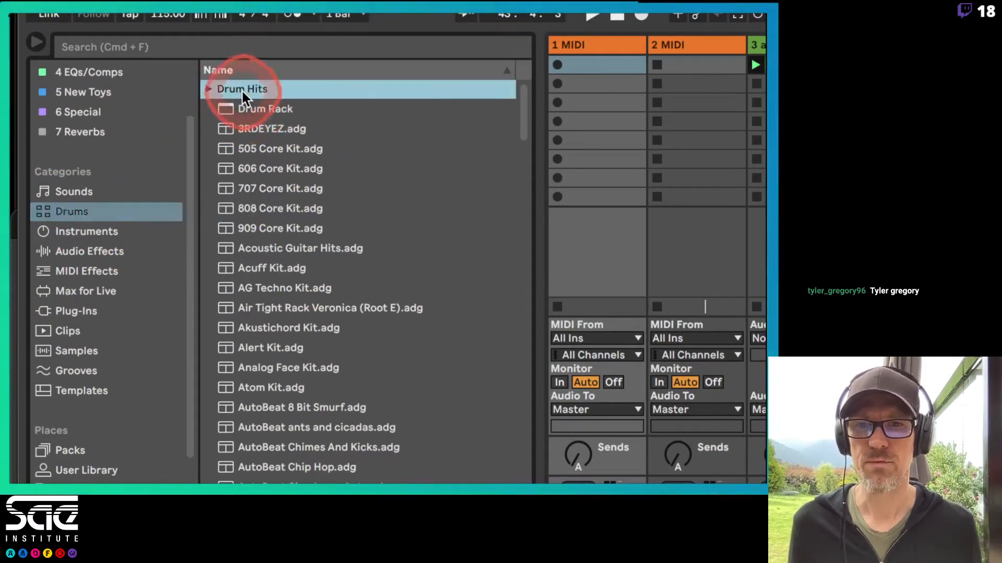
click(206, 90)
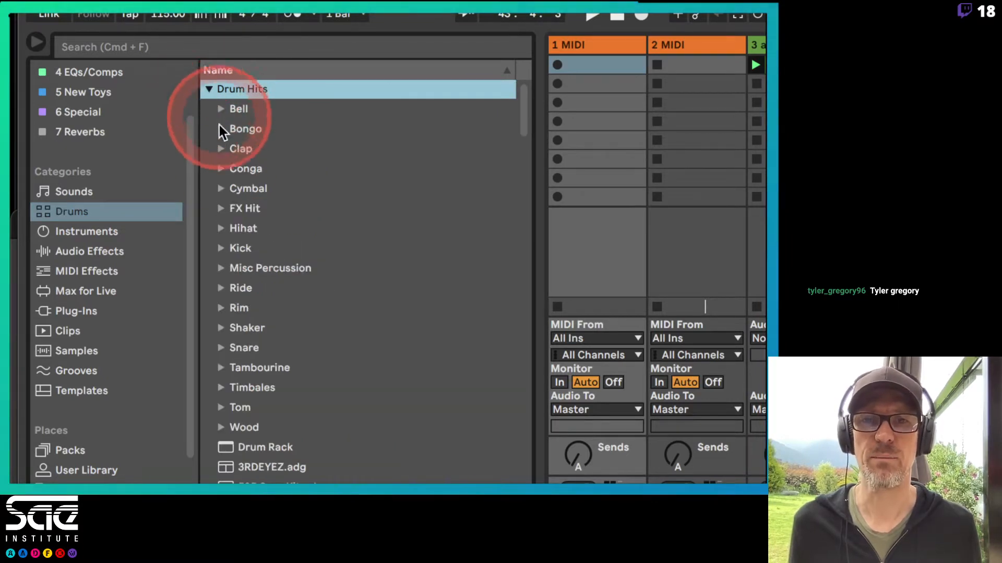
click(209, 89)
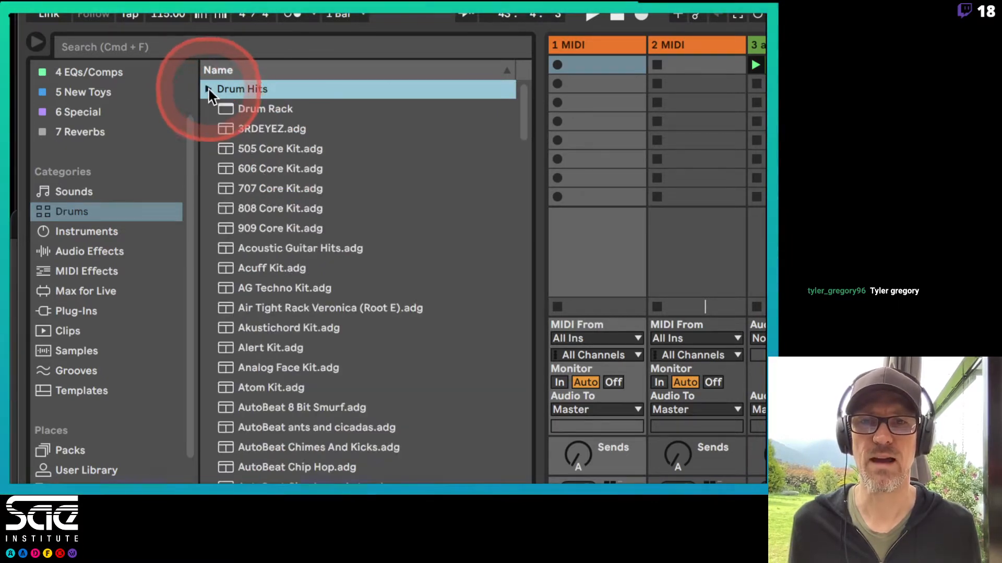
Step: Audition the drum kits from 3RDEYEZ to 707 Core Kit and lower the browser preview volume slightly
click(245, 104)
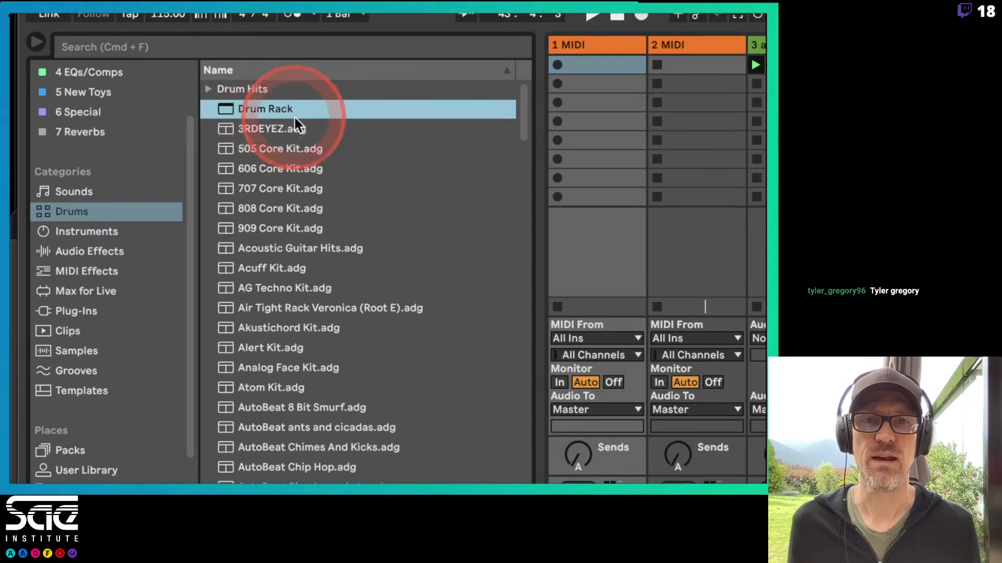
click(263, 134)
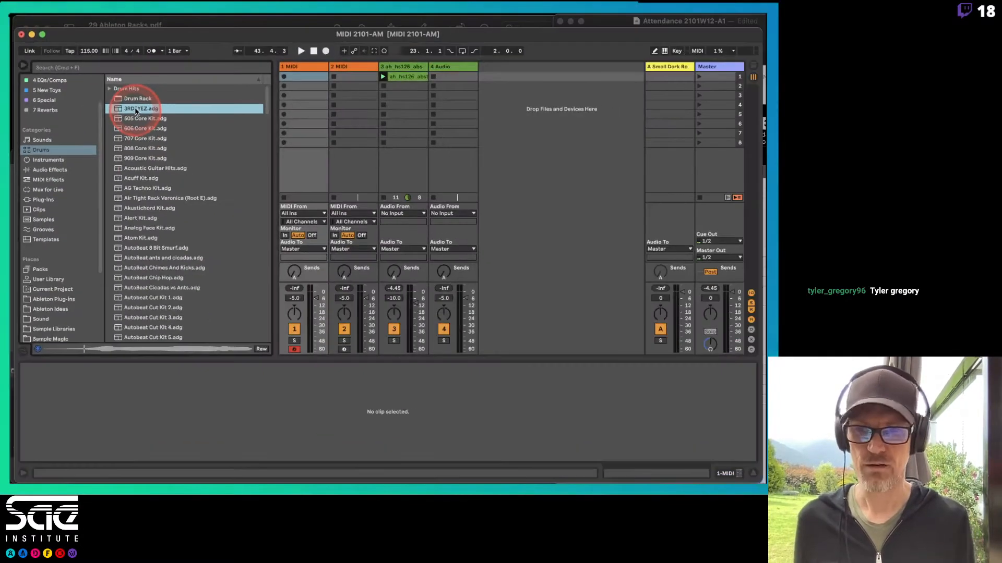
click(142, 119)
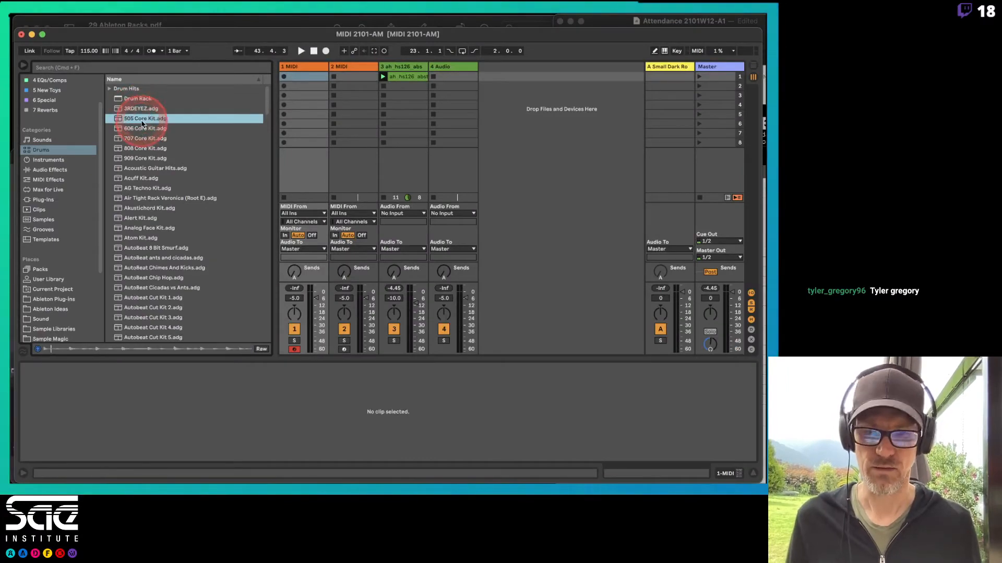
key(Down)
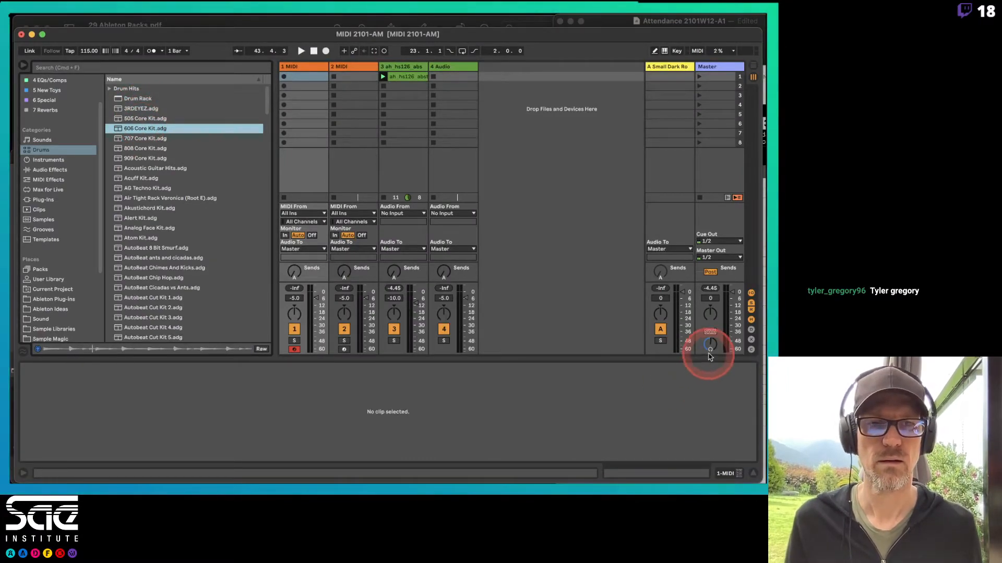
key(Down)
drag(711, 338, 711, 343)
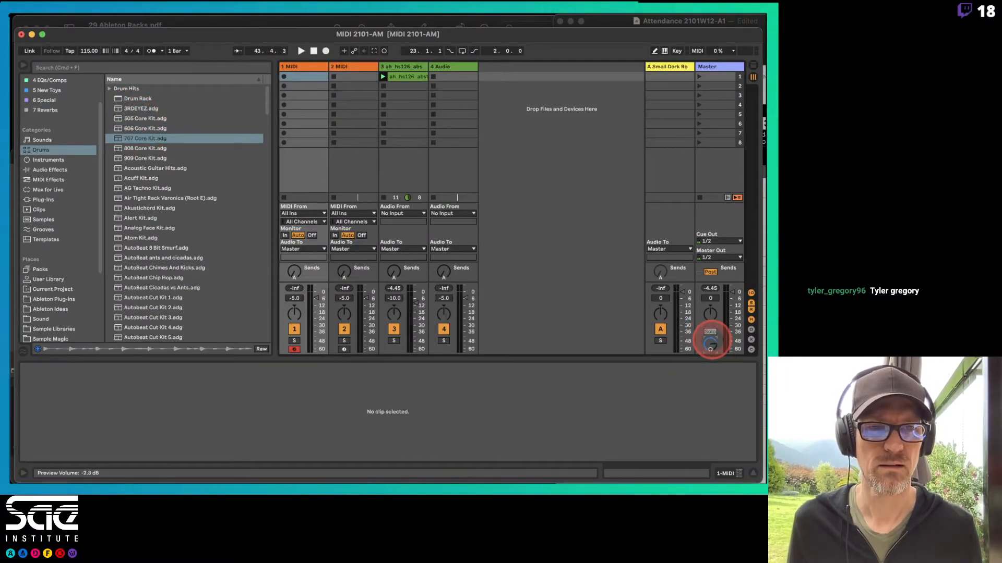
Step: Audition the drum kits one after another from 808 Core Kit down to the AutoBeat Dance Rock kit
click(158, 149)
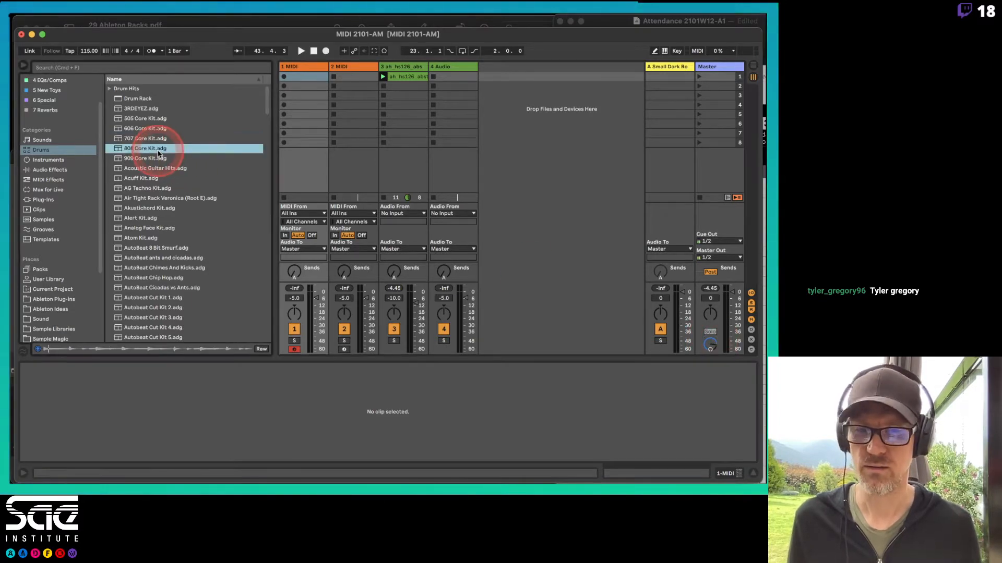
key(Down)
key(Down)
key(Down)
key(Down)
key(Down)
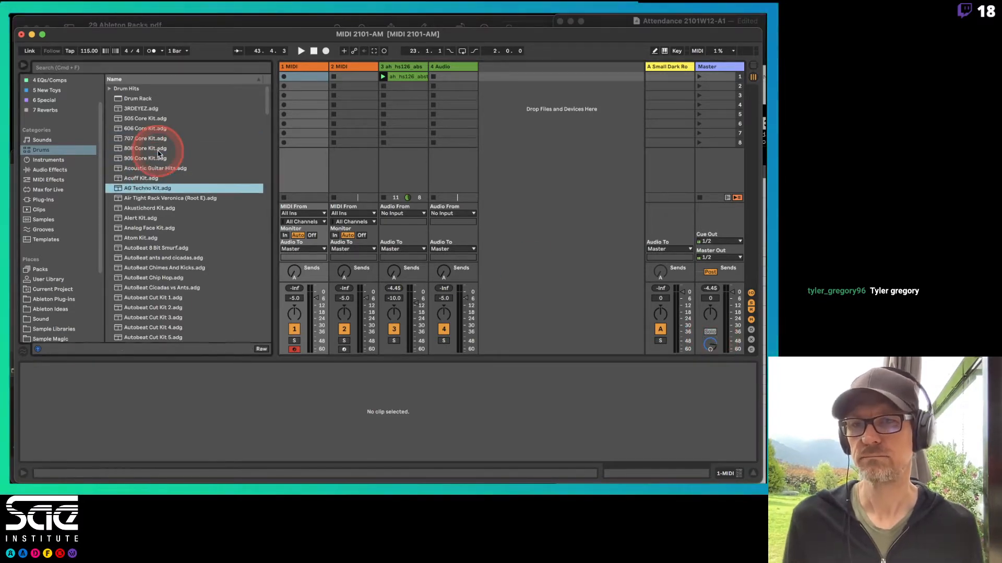
key(Down)
key(Down)
key(Down)
key(Down)
key(Down)
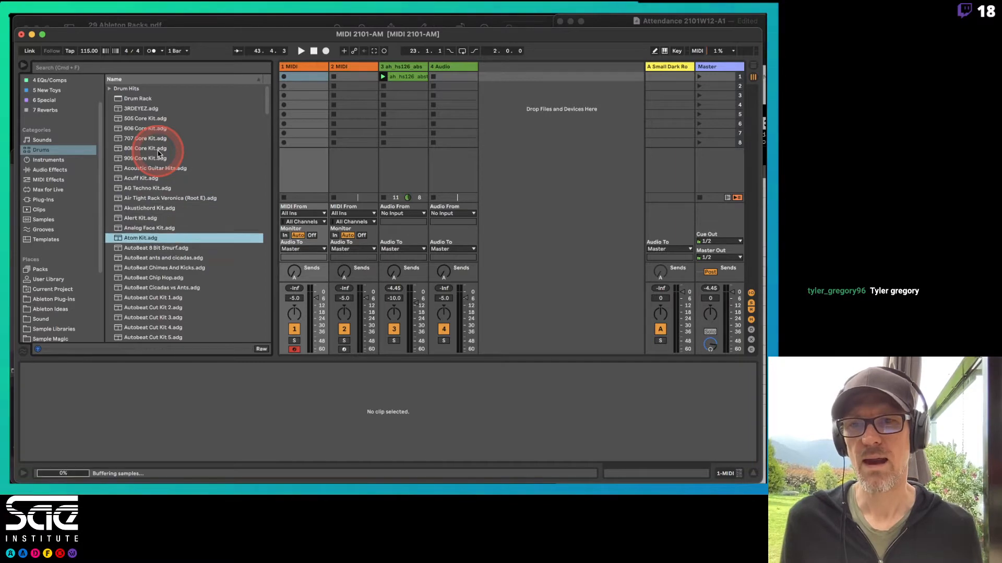
key(Down)
key(Down)
key(Down)
key(Down)
key(Down)
key(Down)
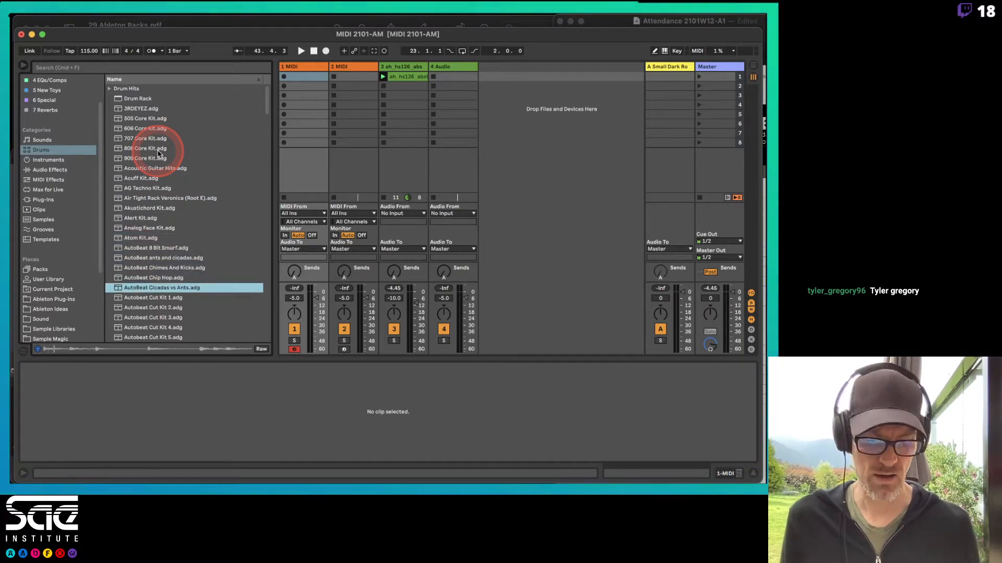
key(Down)
key(Down)
key(Down)
key(Down)
key(Down)
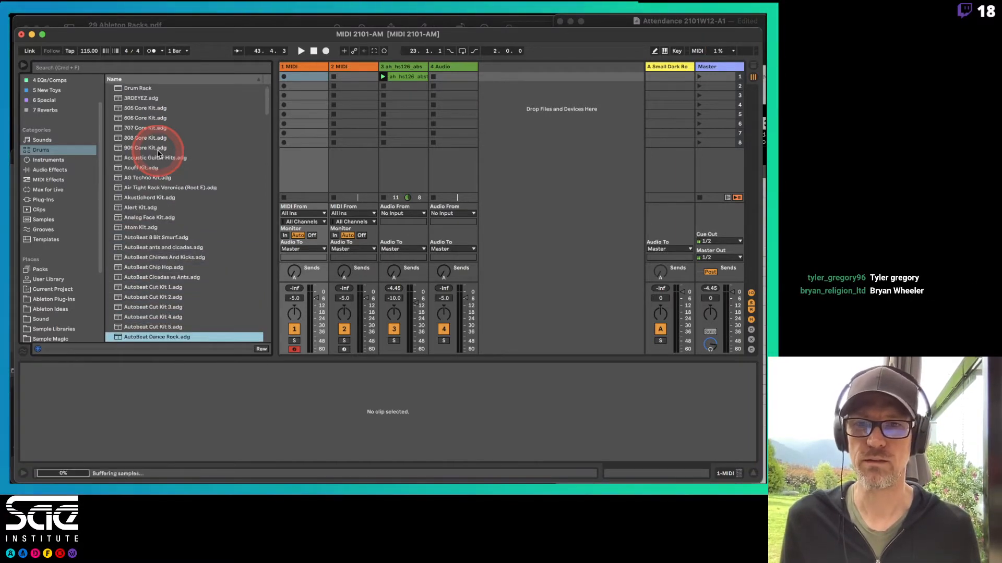
Step: Go back up the drum list and compare the Autobeat Cut Kit presets, ending on Autobeat Cut Kit 3
key(Up)
key(Up)
key(Up)
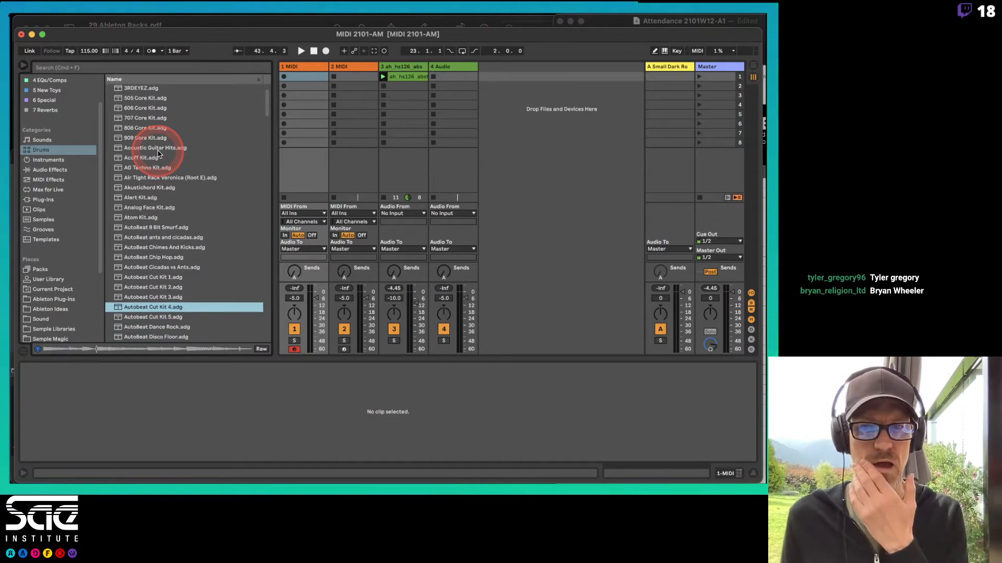
key(Up)
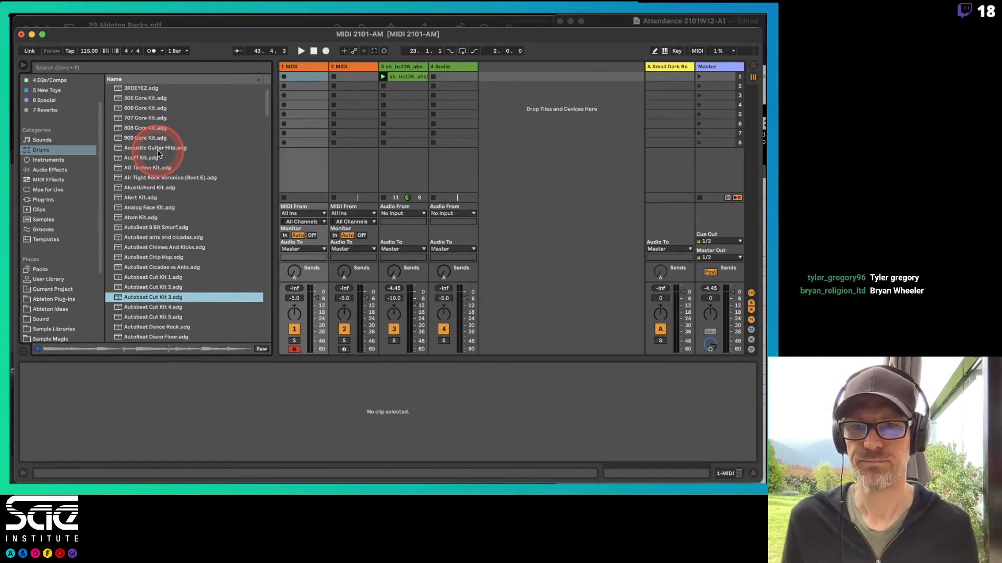
key(Up)
key(Down)
key(Up)
key(Up)
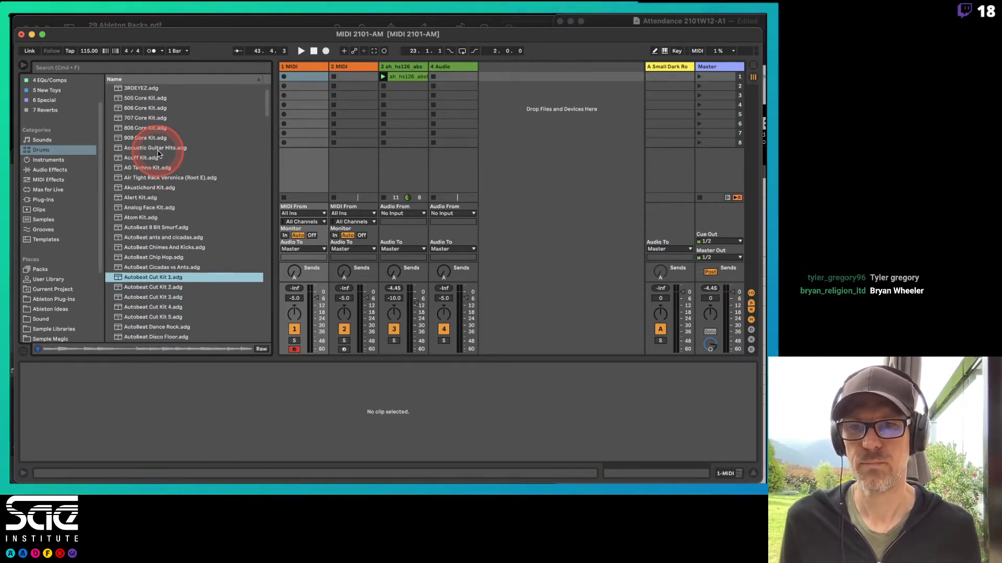
key(Down)
key(Down)
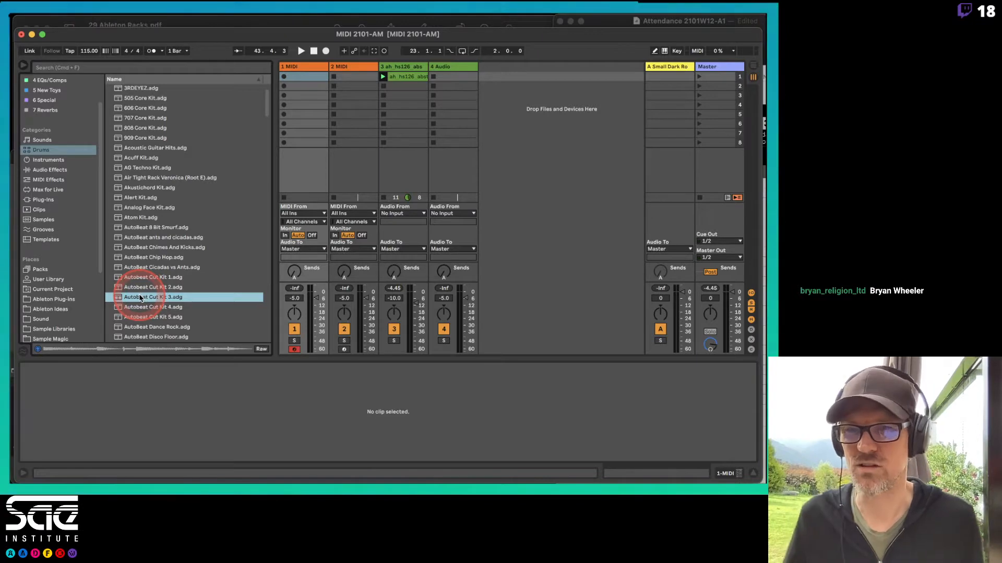
Step: Audition the kits further down the drum list from AutoBeat Sticks And Tinny Cans to Beastly Kit
scroll(140, 298, down, 15)
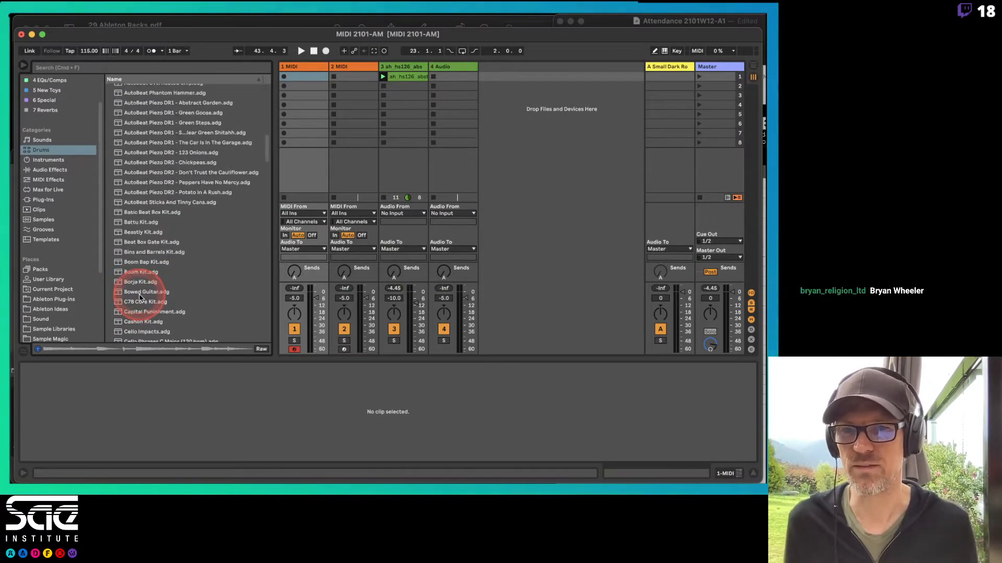
scroll(140, 298, down, 2)
scroll(139, 297, up, 2)
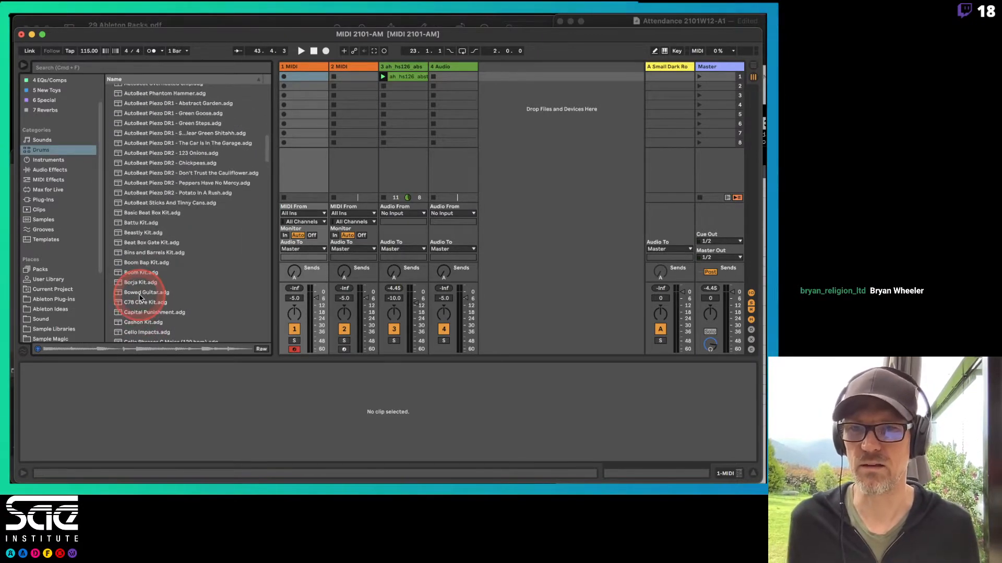
click(138, 203)
key(Down)
key(Down)
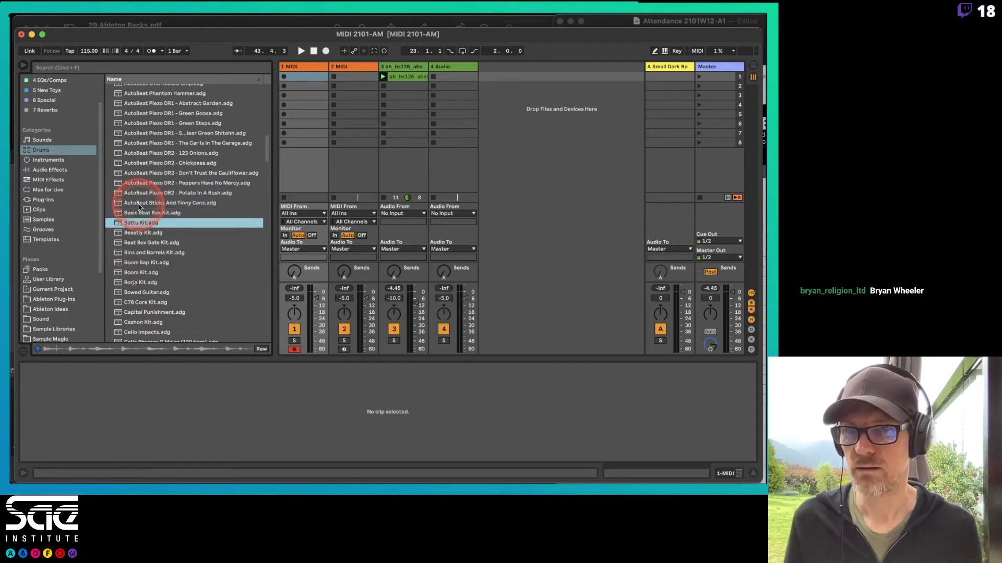
key(Down)
key(Up)
key(Down)
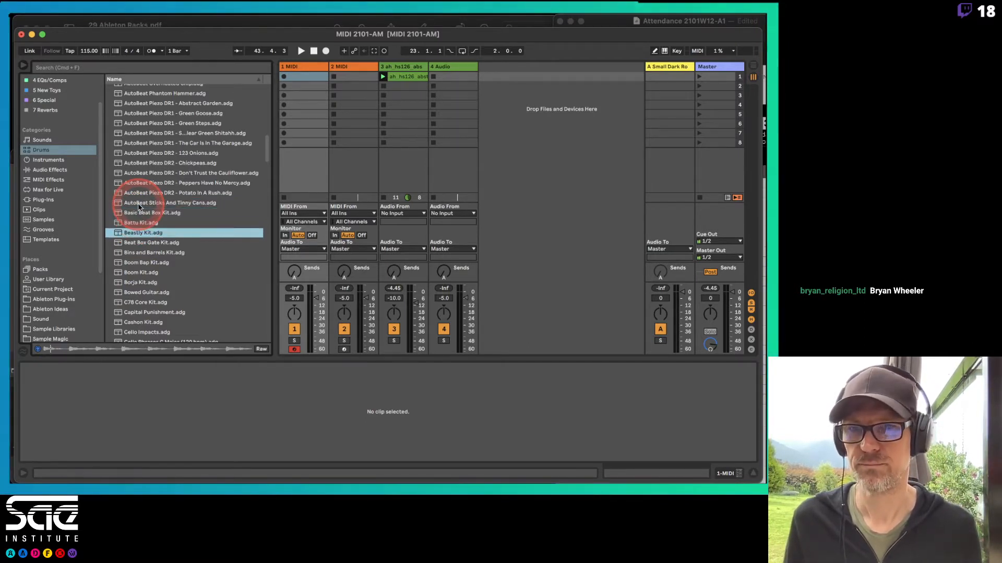
Step: Audition the kits after Beastly Kit down to Boom Kit and load Boom Kit onto the 1 MIDI track
key(Down)
key(Down)
key(Down)
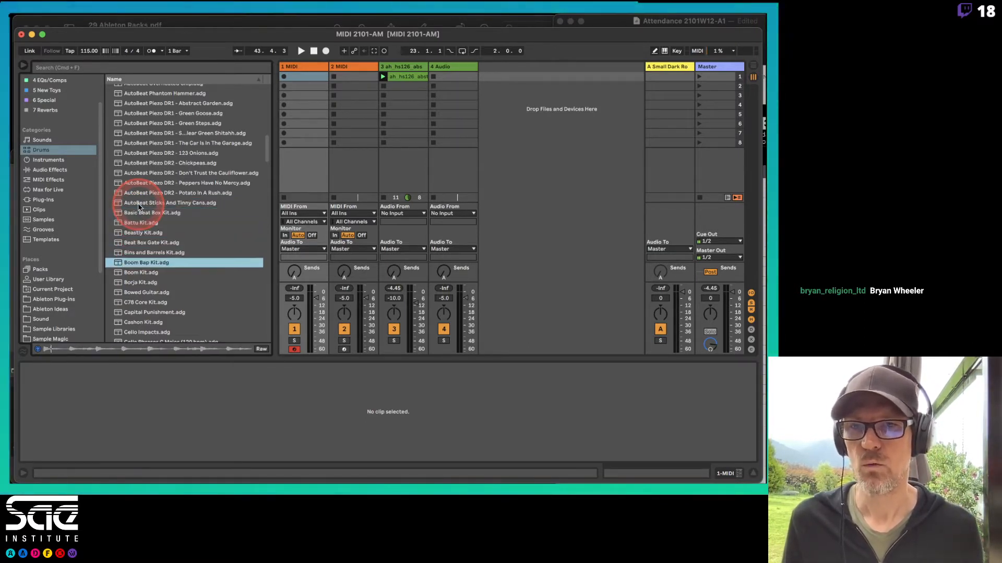
key(Down)
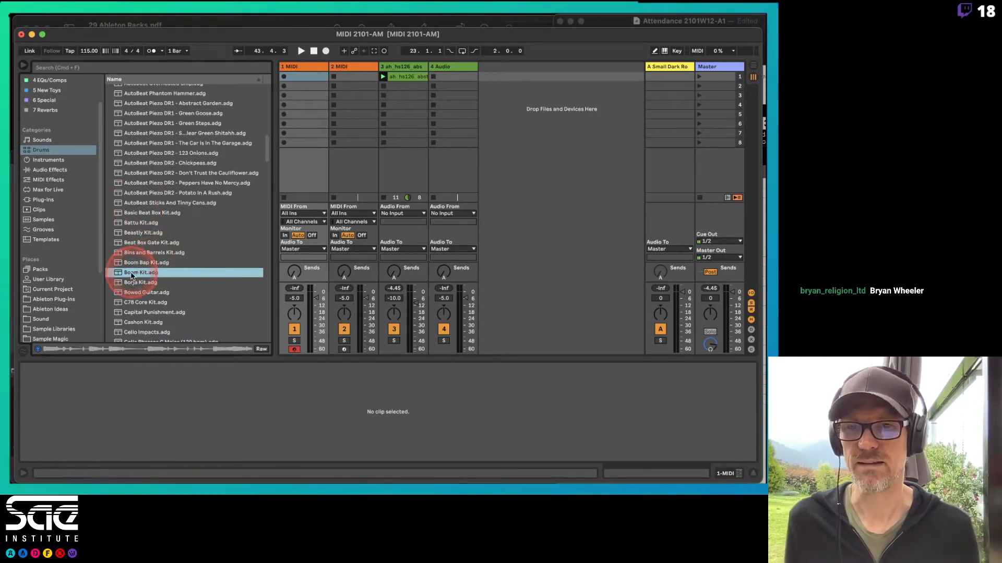
drag(146, 271, 300, 102)
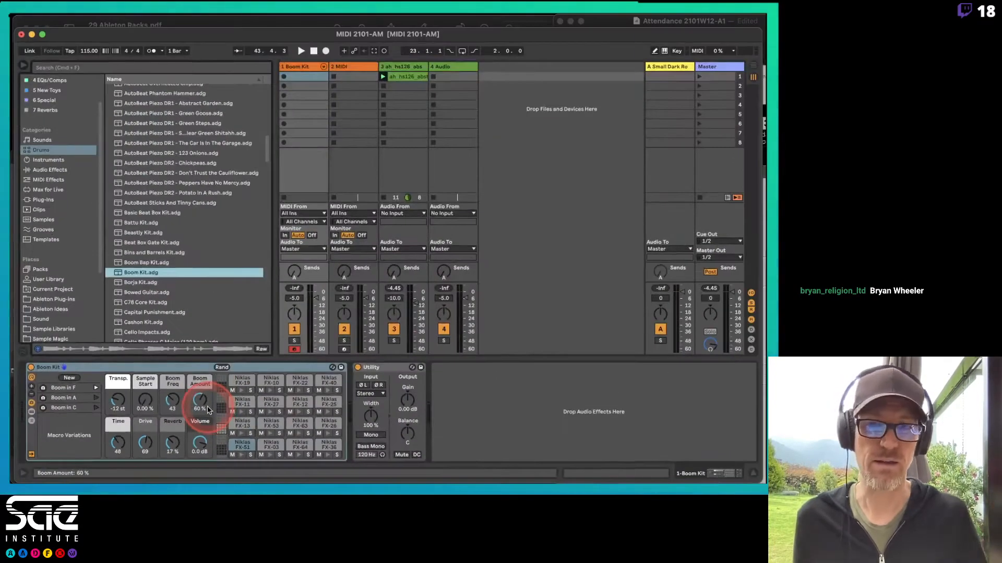
Step: Switch to the attendance spreadsheet, select the Week 8 attendance cell in row 29, and return to Ableton Live
key(super+Tab)
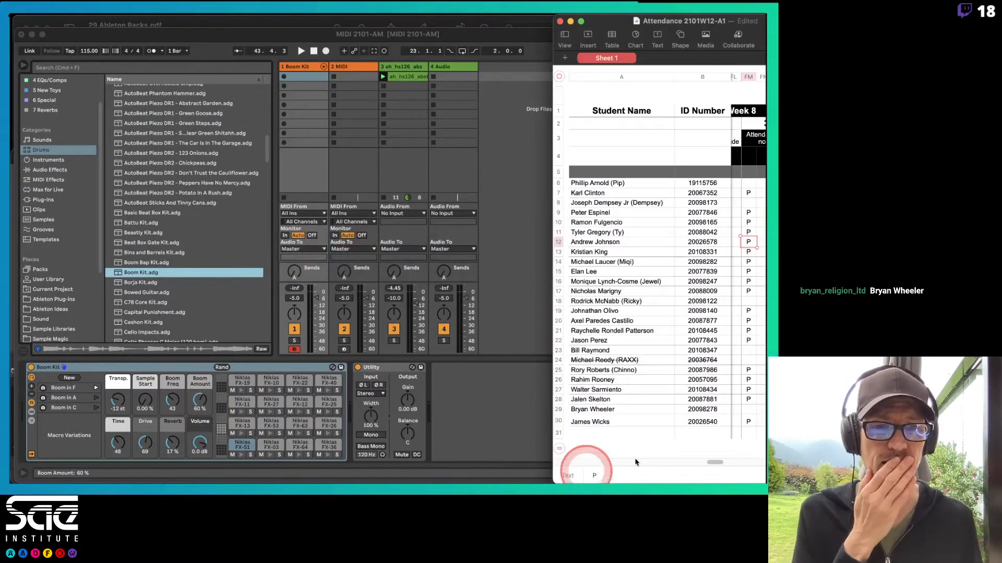
click(749, 409)
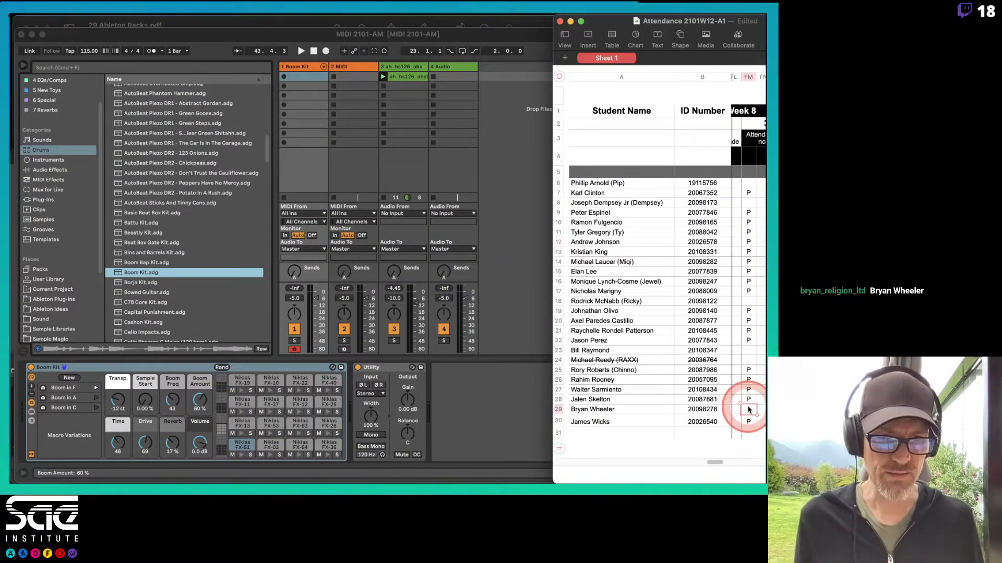
click(506, 358)
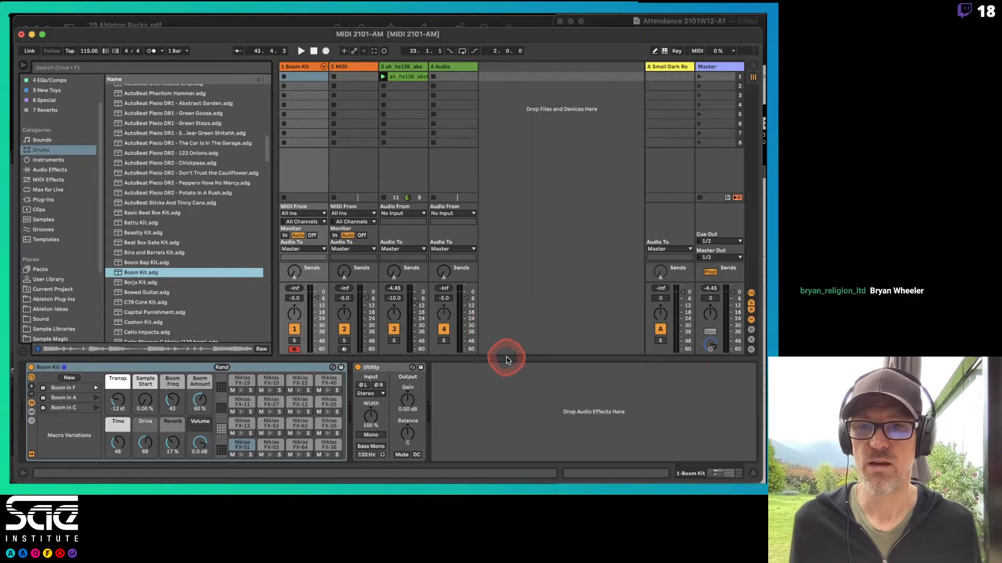
Step: Try out the drum sounds of the Boom Kit rack and start playback of the hat loop on track 3
click(410, 412)
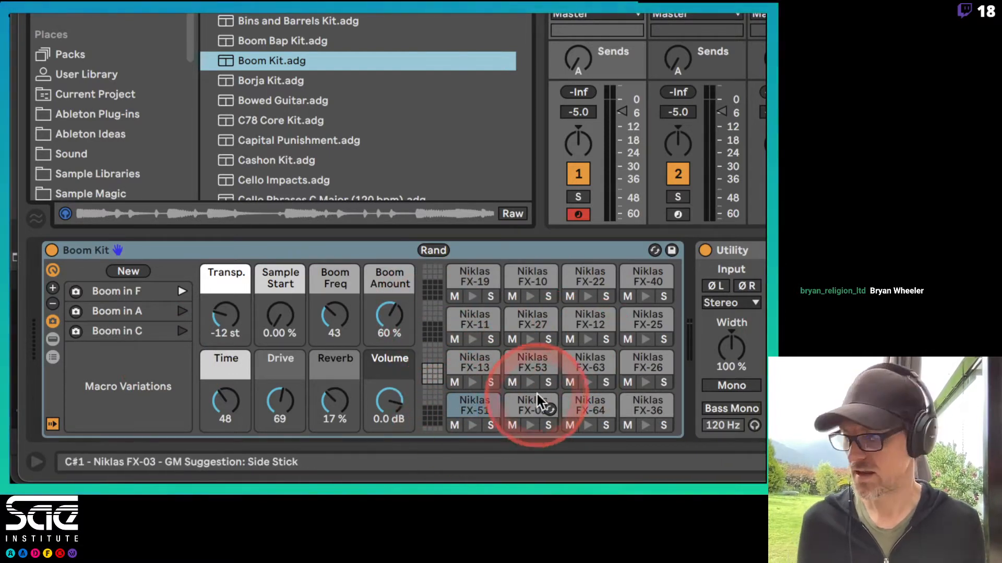
key(a)
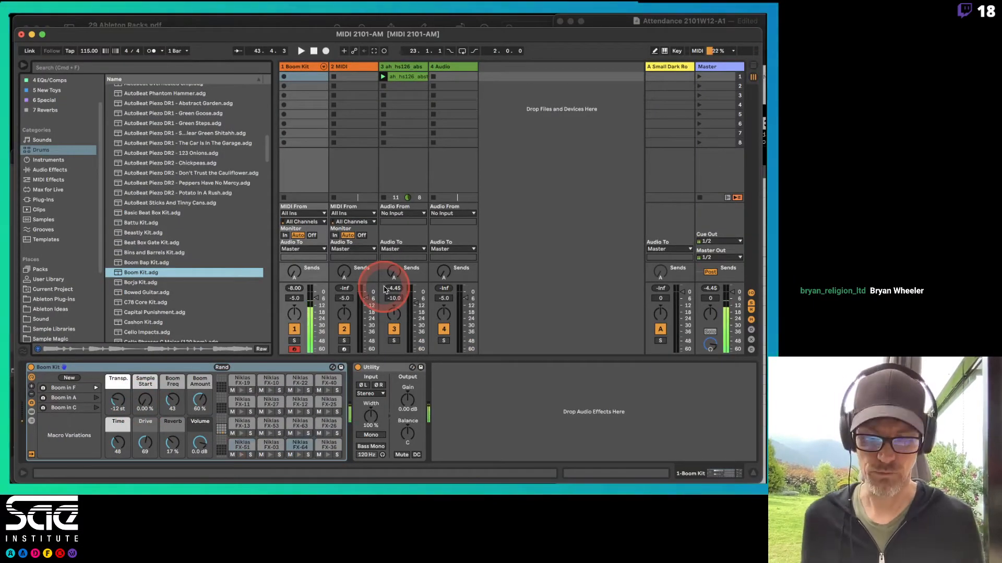
click(392, 168)
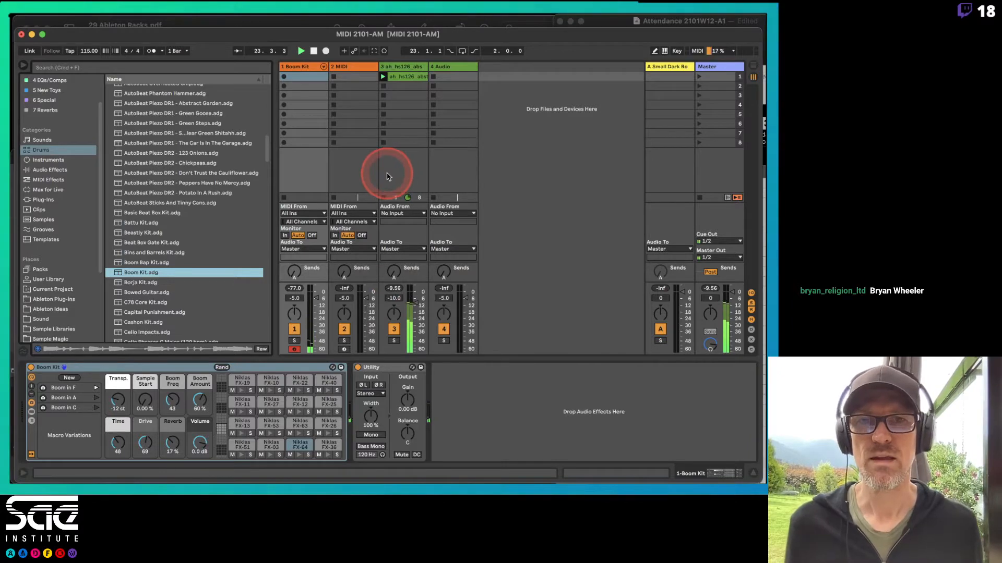
click(386, 103)
click(394, 87)
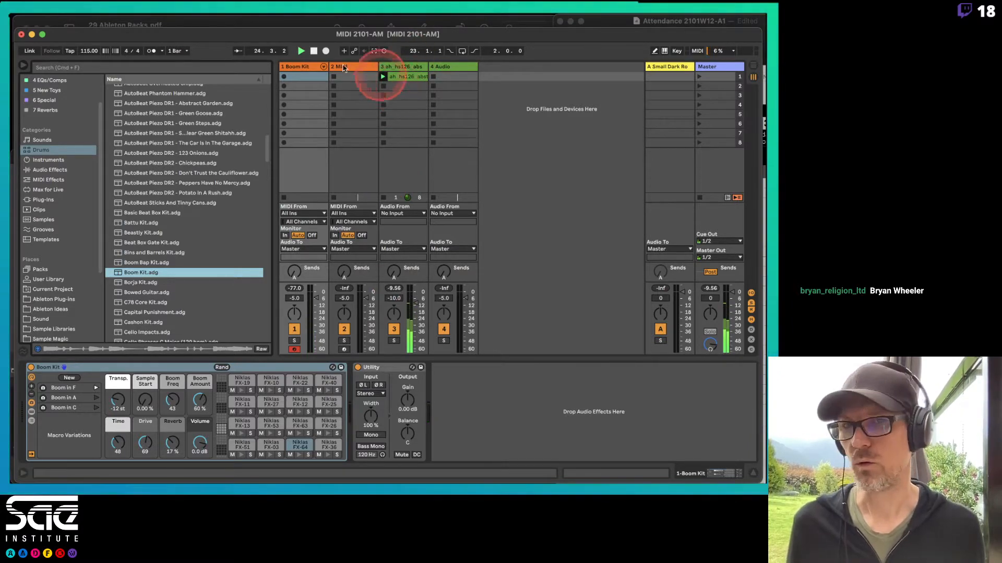
Step: Turn on the metronome and adjust the preview volume on the Master track
click(153, 51)
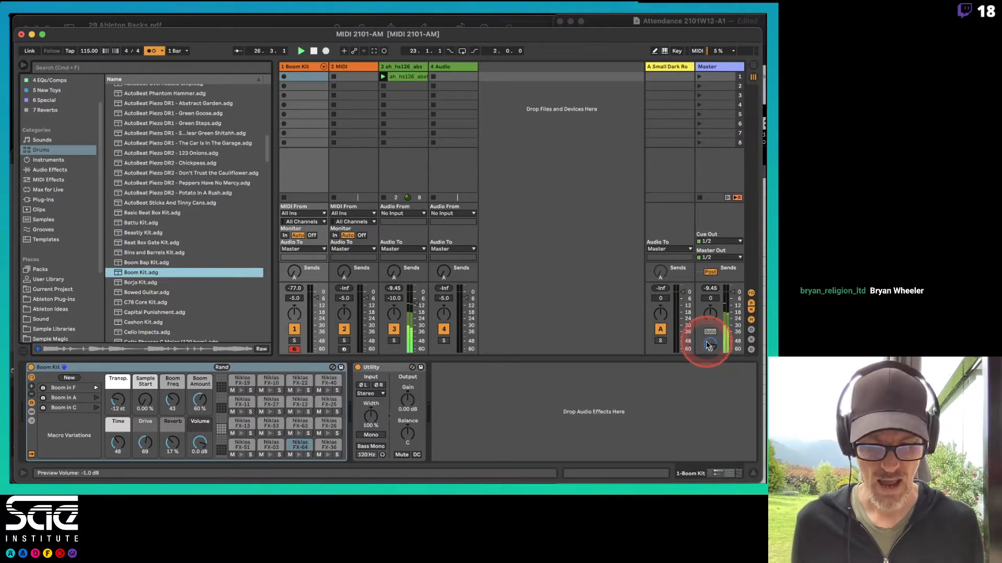
mouse_move(708, 346)
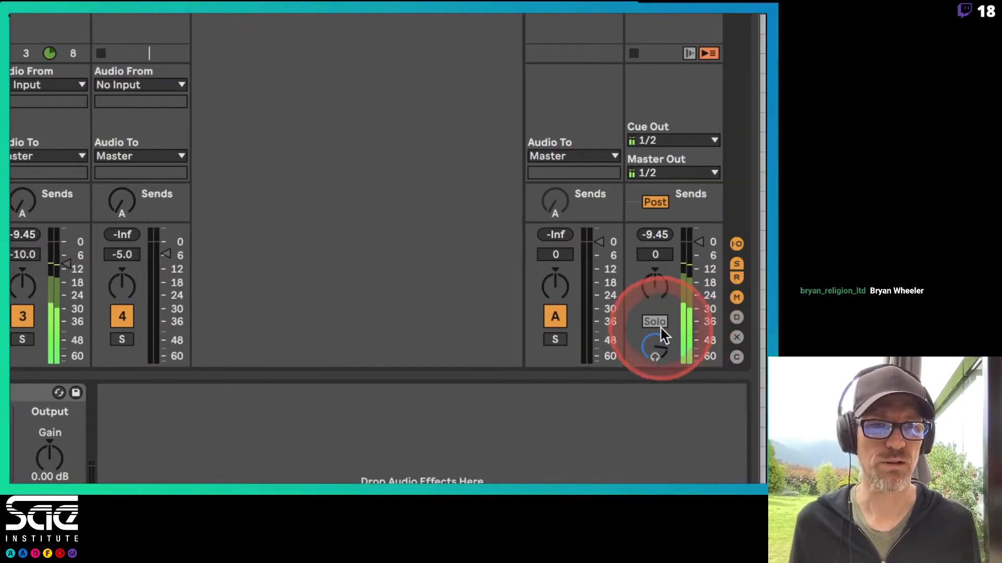
drag(654, 343, 654, 329)
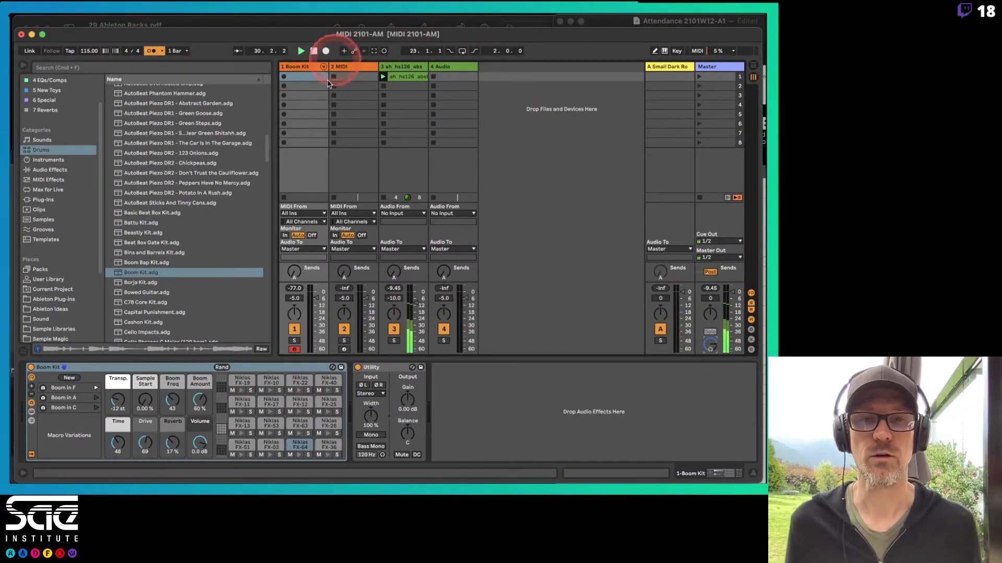
Step: Record three two-bar drum patterns over the hat loop into the first three clip slots of the Boom Kit track
click(304, 69)
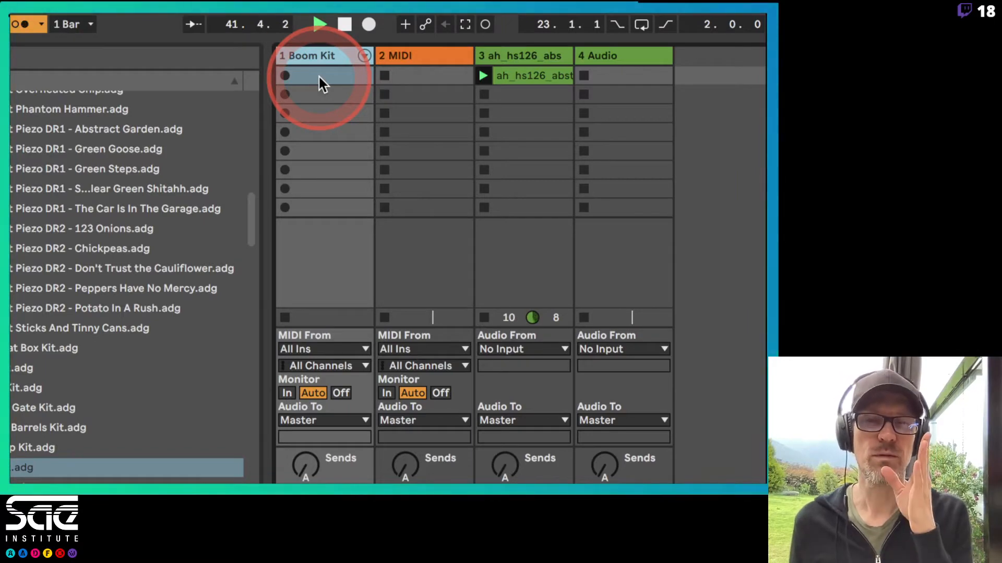
click(284, 76)
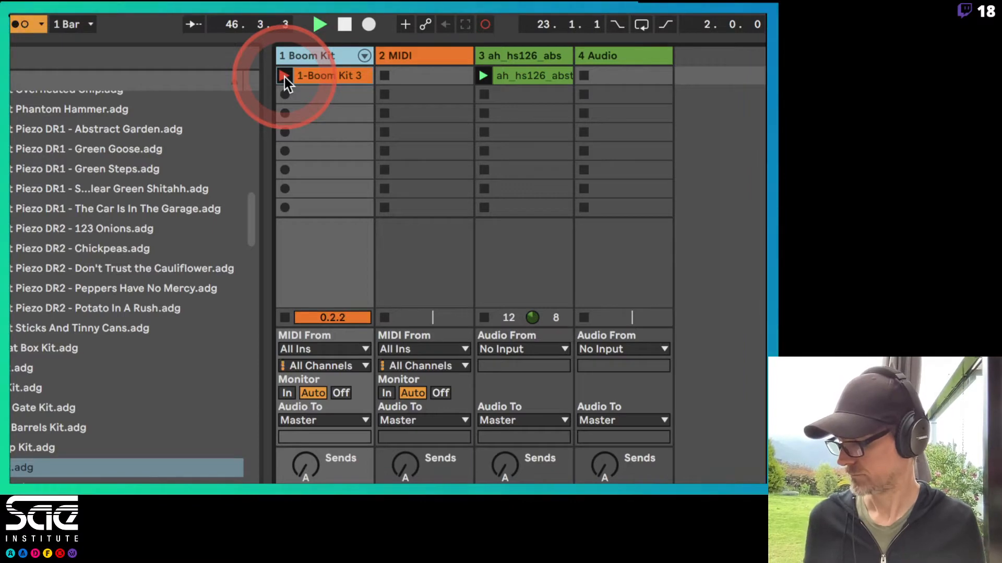
click(283, 77)
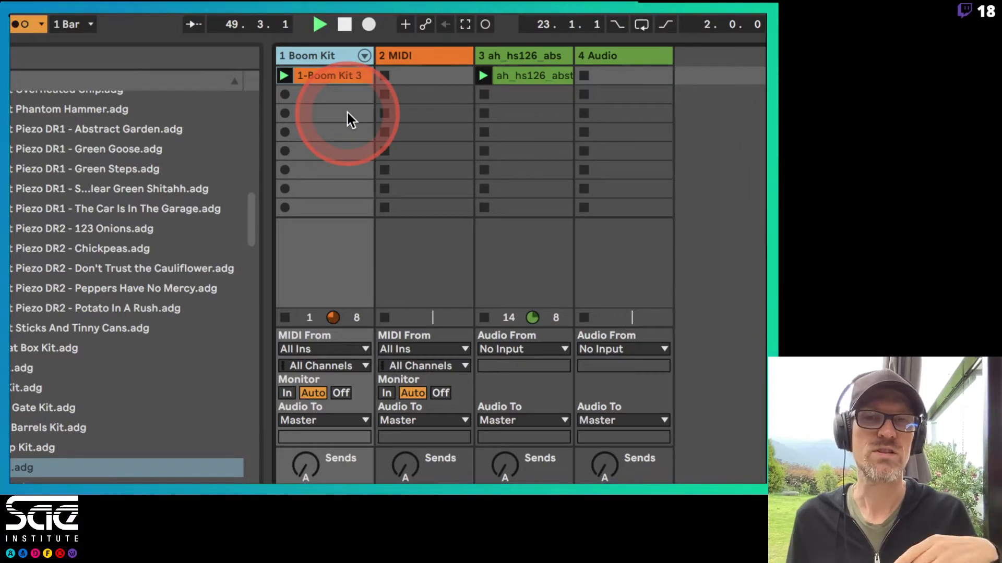
click(284, 96)
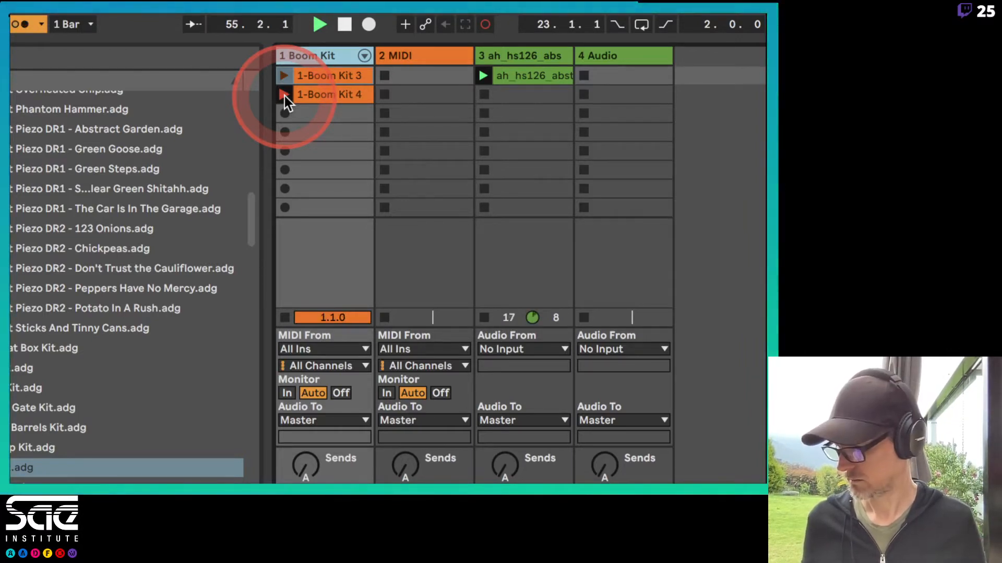
click(284, 95)
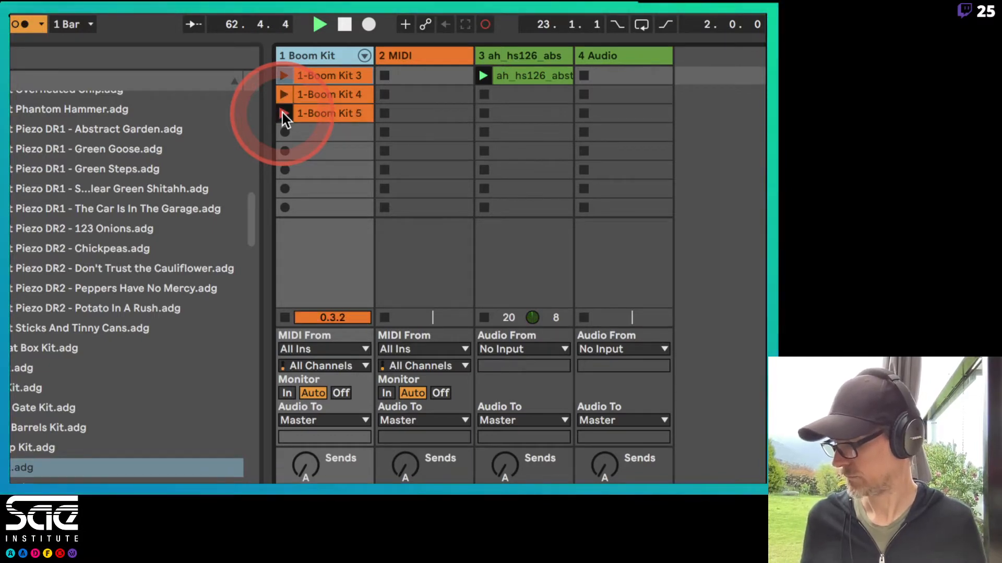
click(283, 113)
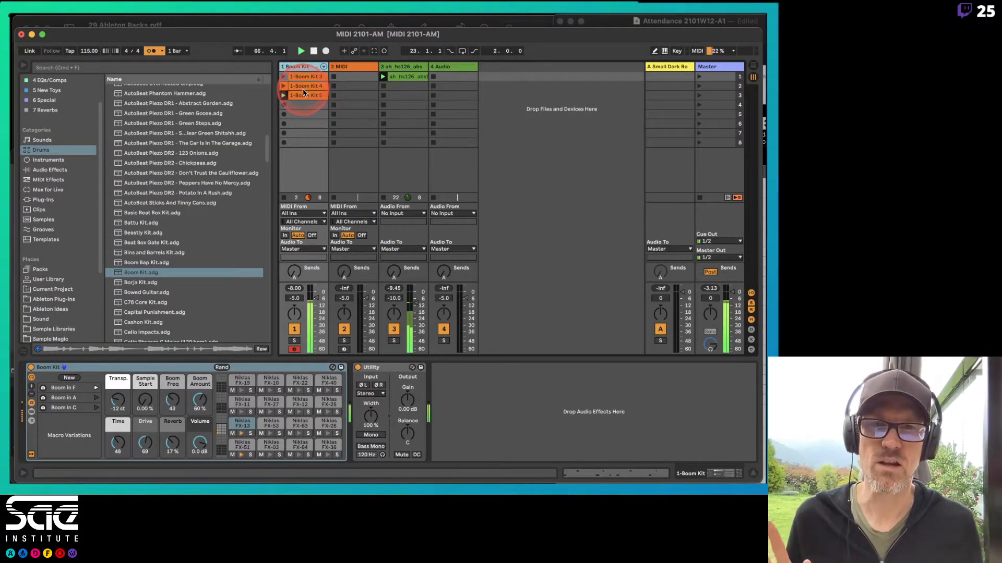
Step: Open the Boom Kit clip in the third slot, select all its notes and quantize them
click(305, 96)
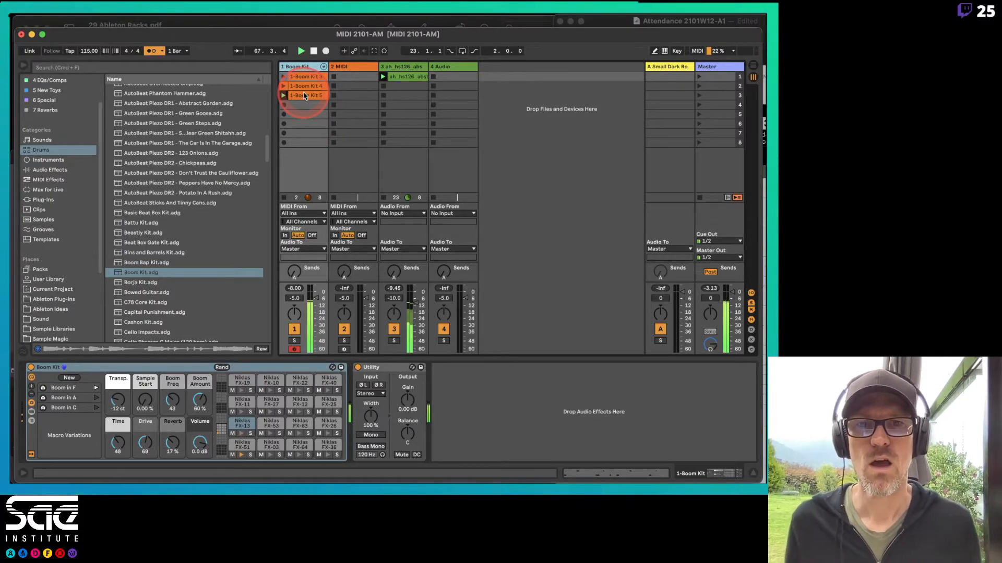
double_click(305, 96)
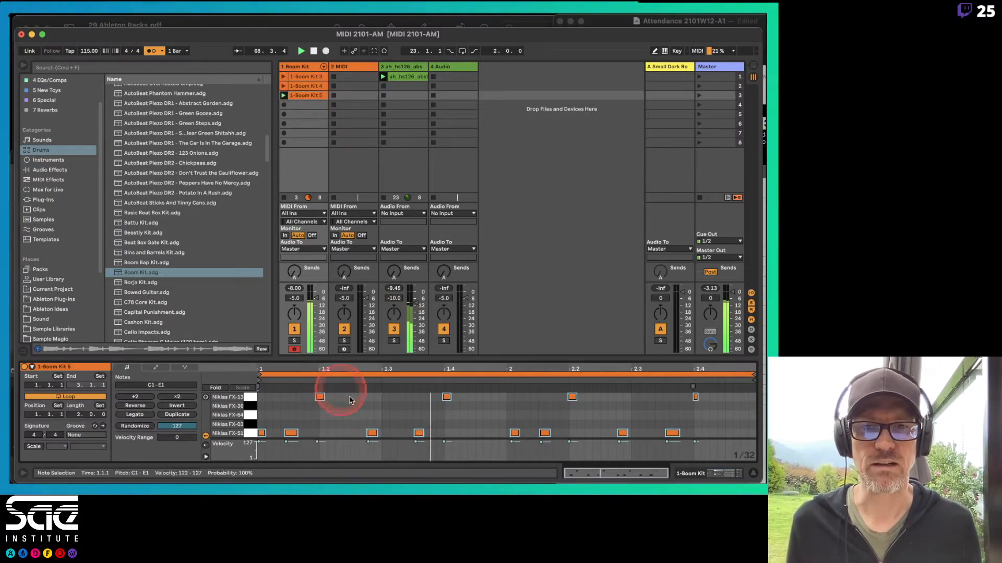
key(super+a)
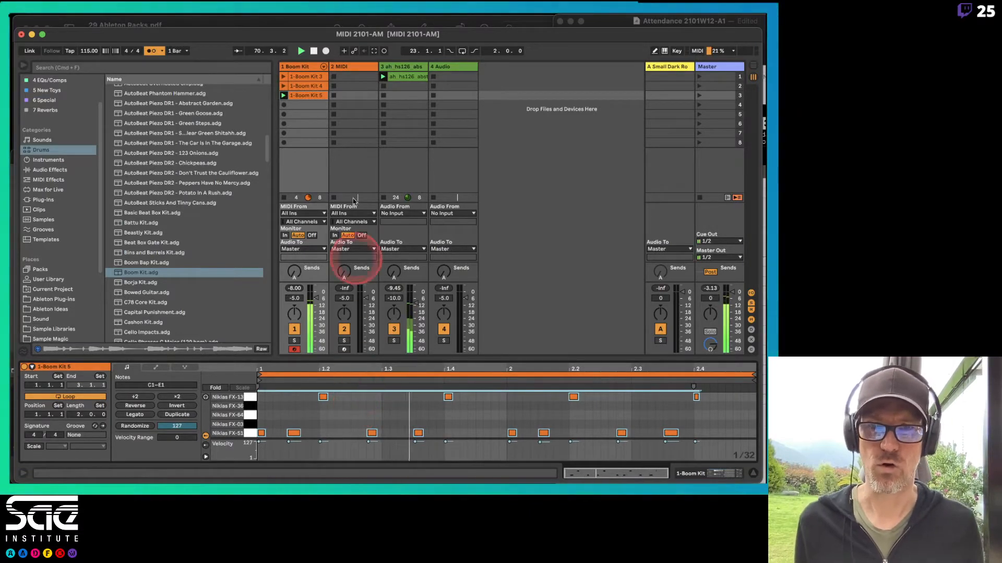
Step: Open the Boom Kit clip in the second slot, quantize all its notes and clear the note selection
click(313, 86)
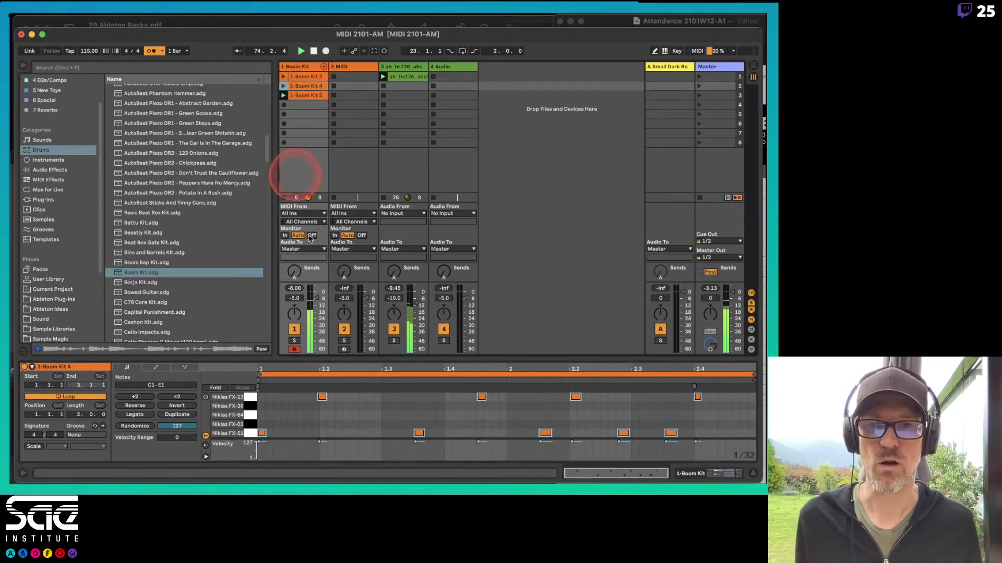
click(397, 436)
click(393, 421)
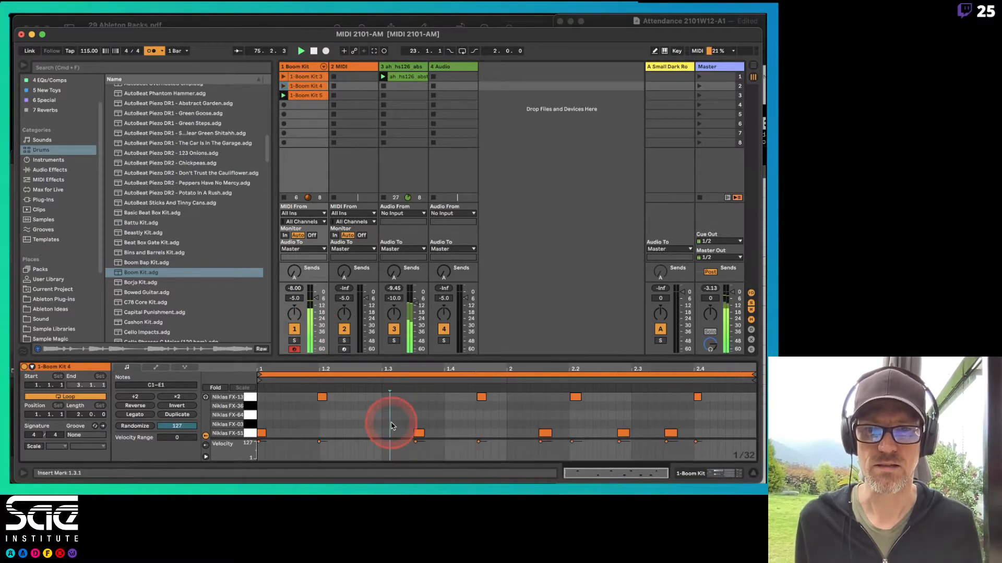
click(335, 156)
Step: Open the Boom Kit clip in the first slot, bring its notes into view and quantize all of them
click(312, 76)
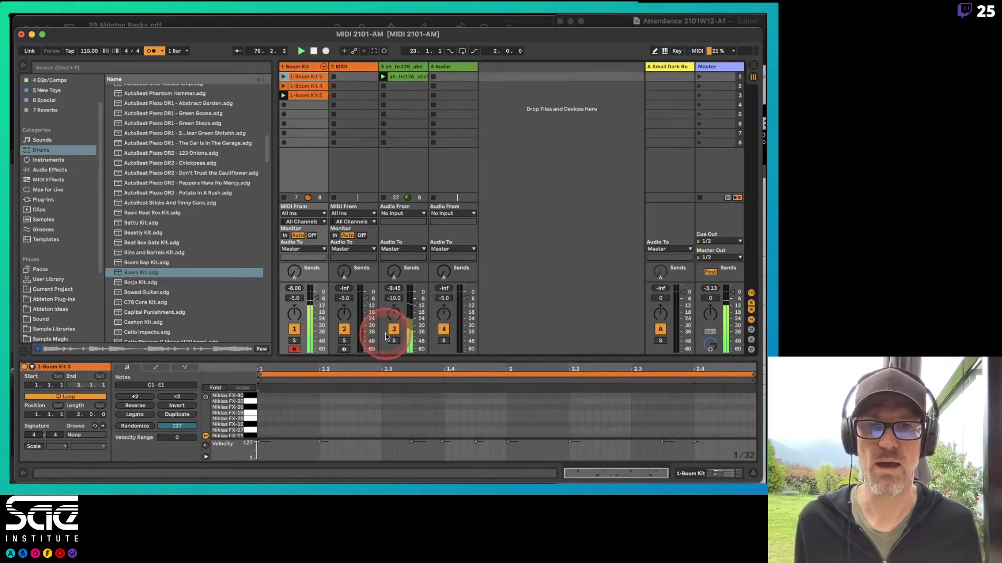
click(413, 407)
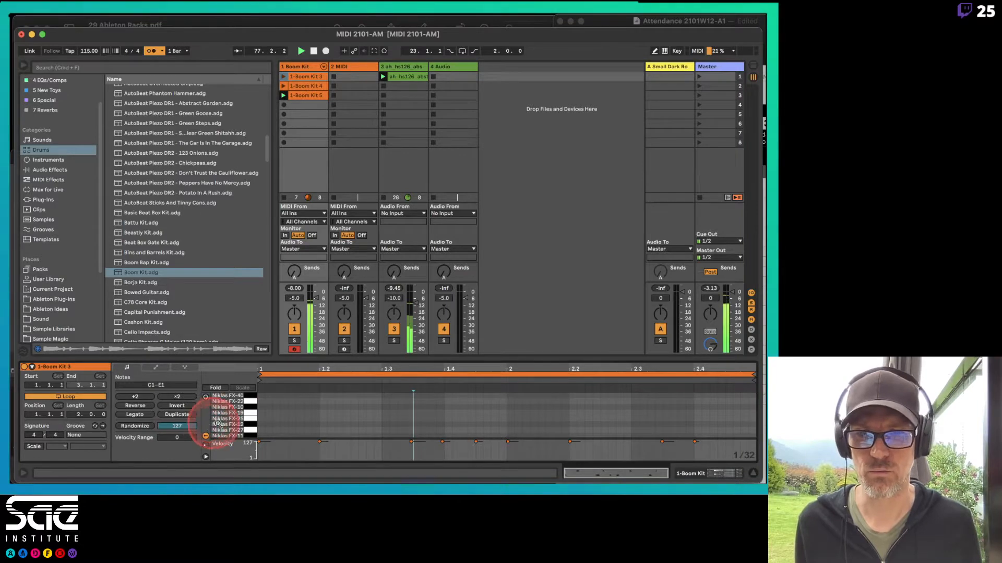
drag(218, 425, 218, 378)
click(343, 420)
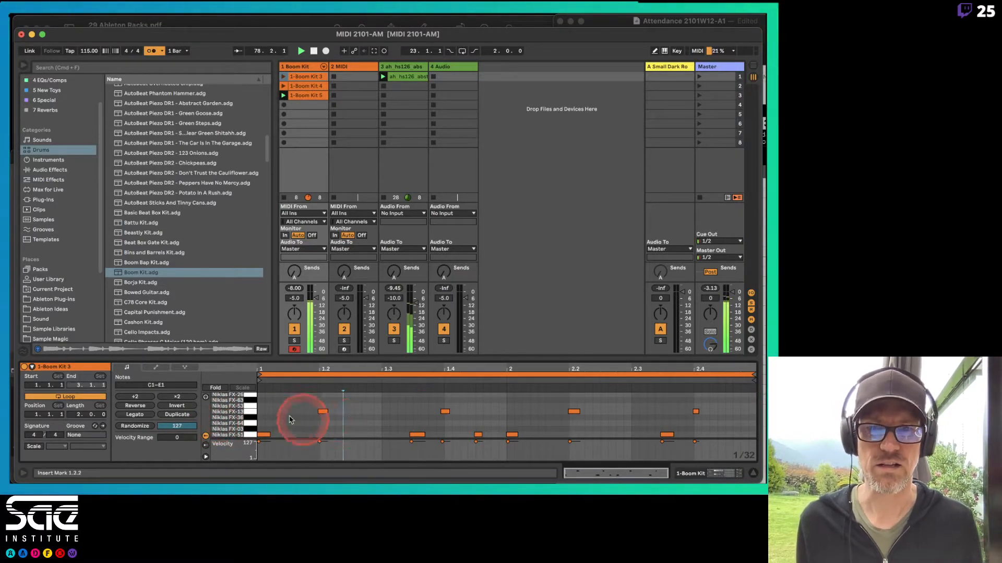
key(super+a)
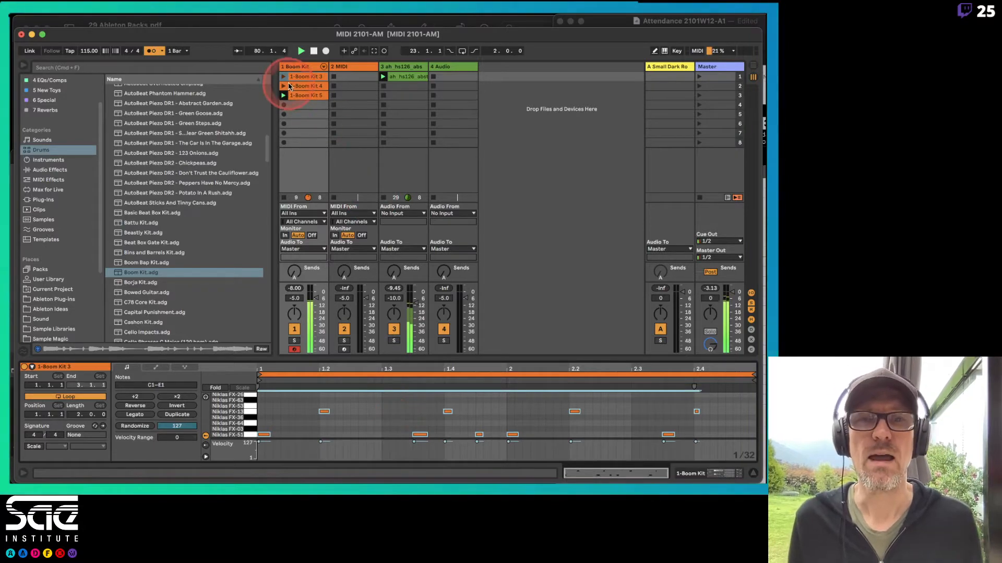
Step: Turn off the metronome and launch the three Boom Kit clips in turn, going back to the first one
click(151, 50)
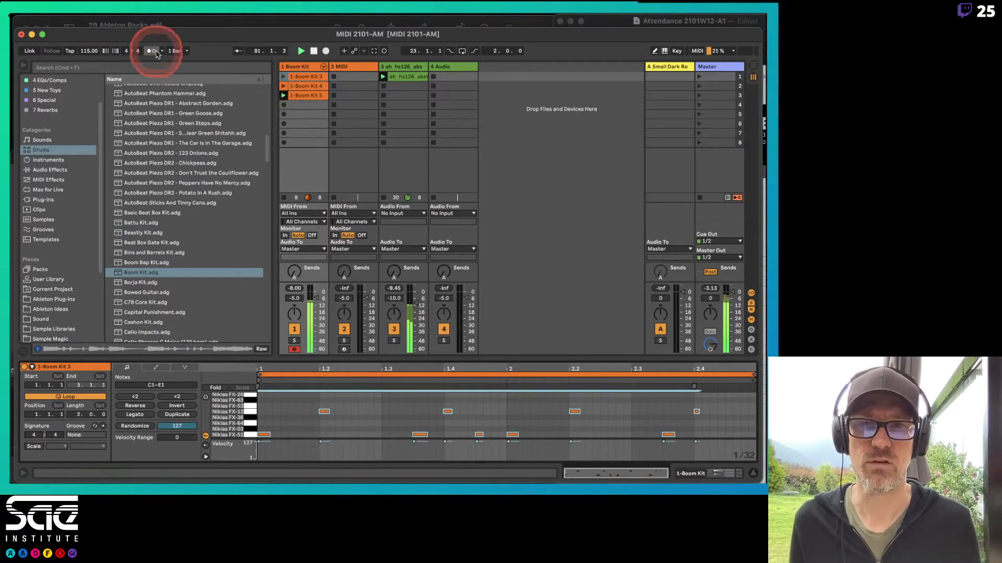
click(285, 76)
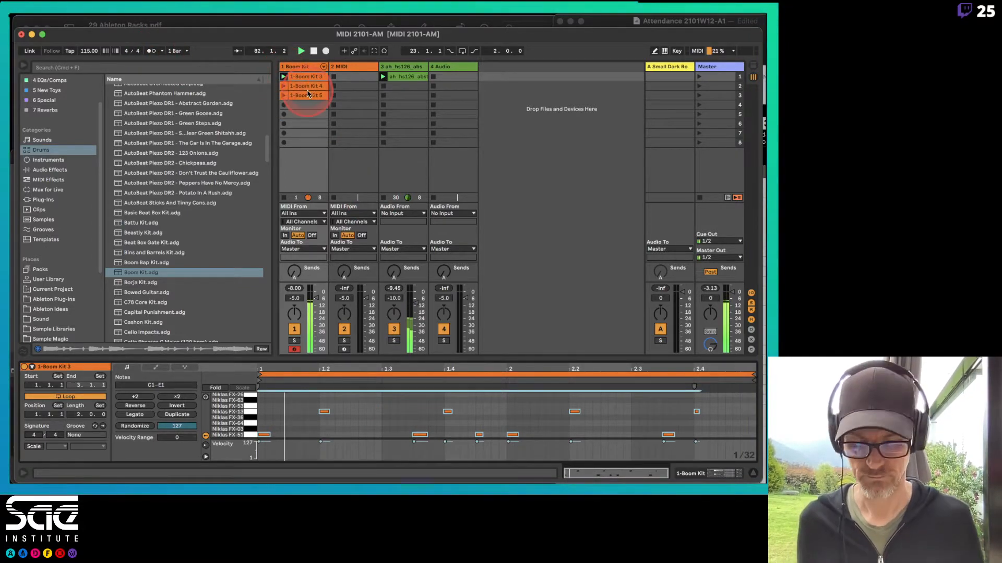
click(307, 94)
click(282, 86)
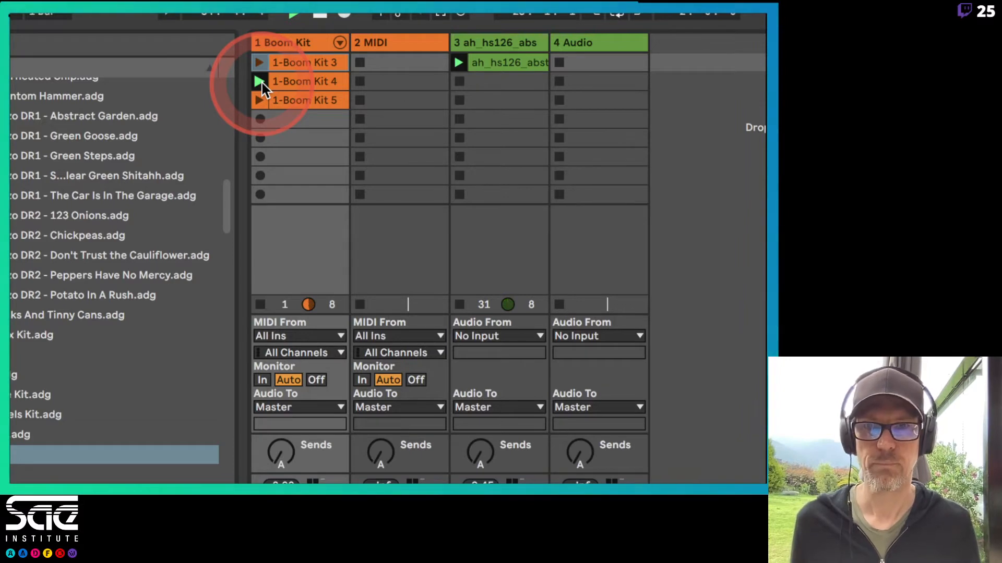
click(261, 102)
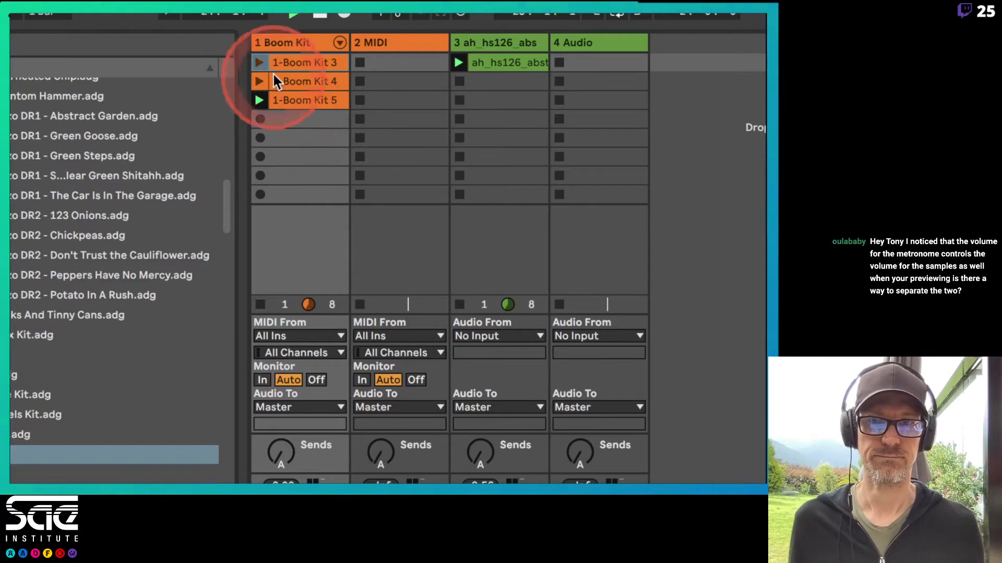
click(260, 61)
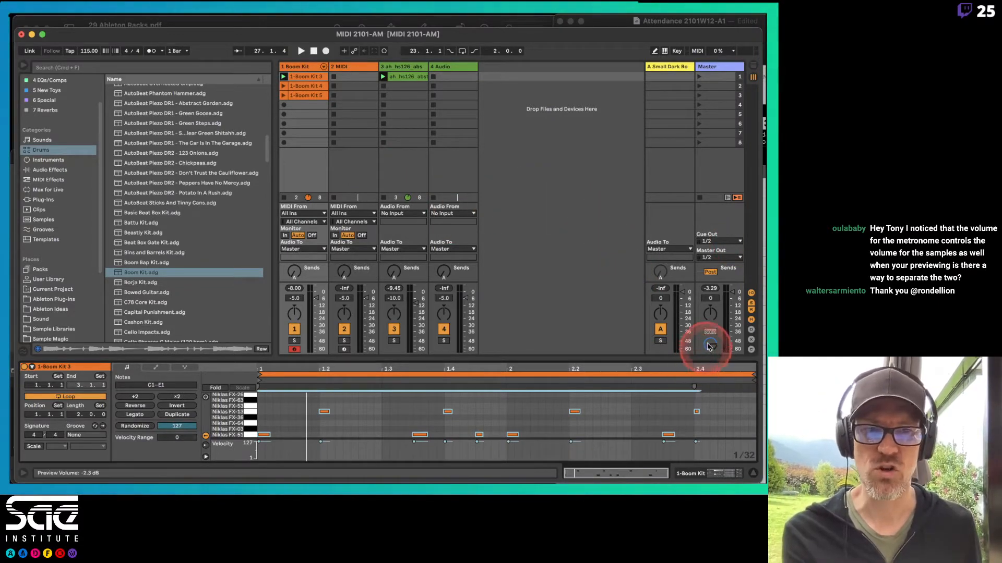
Step: Readjust the preview volume on the Master track and, with the hat loop clip open, set the tempo to 97 BPM
drag(710, 343, 708, 339)
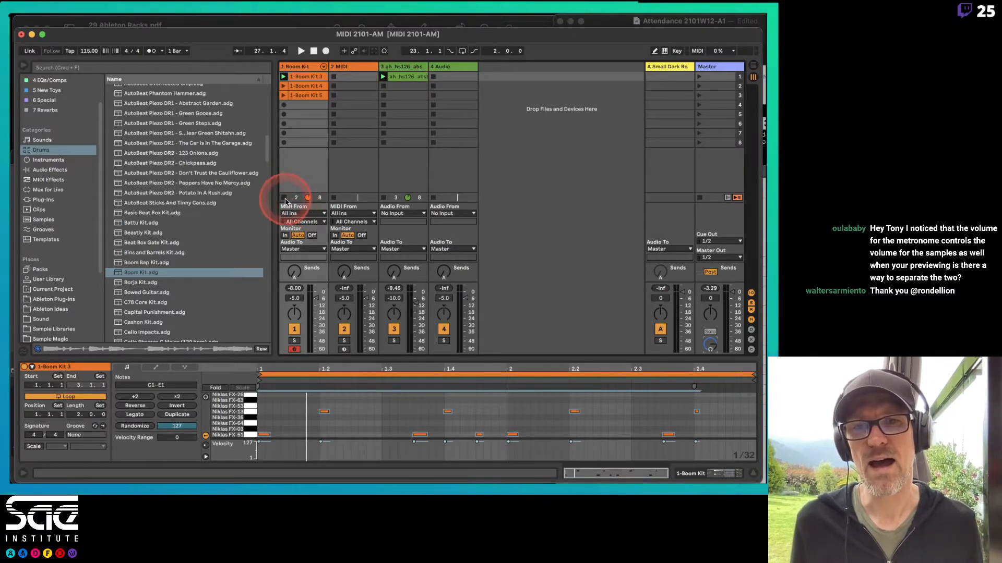
click(408, 78)
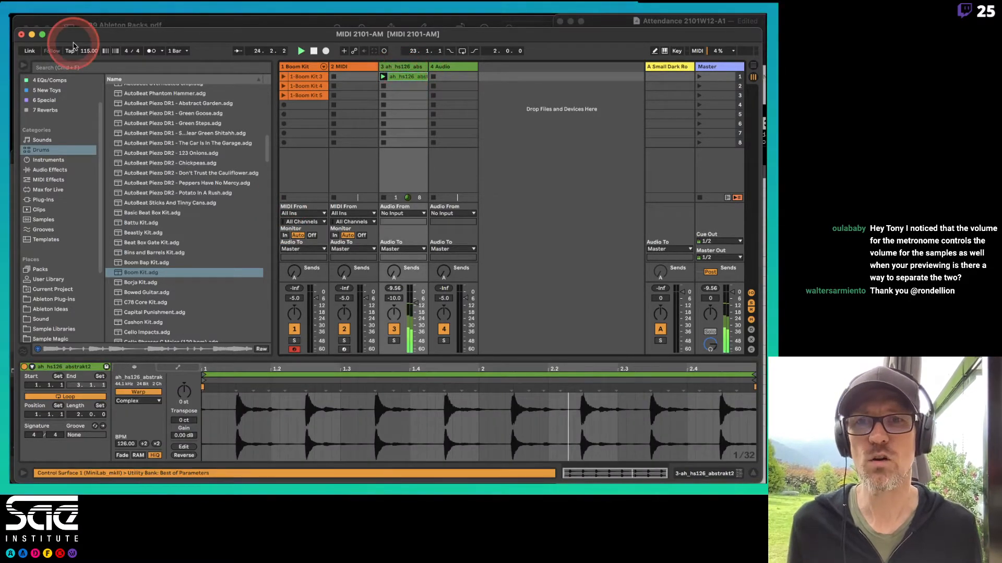
drag(87, 51, 87, 62)
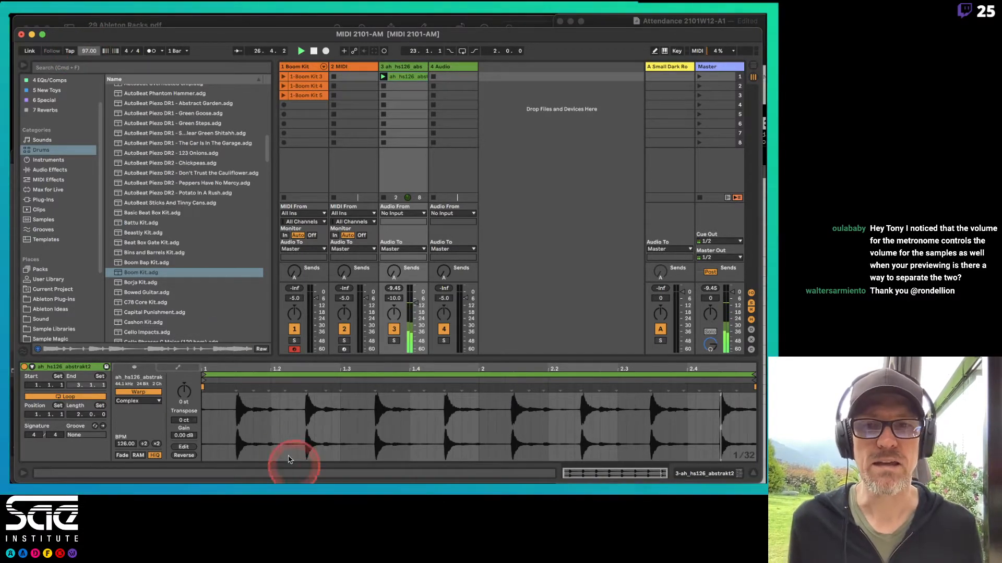
Step: Move the hat loop clip's start marker to 1.1.3 and turn on the metronome
drag(203, 384, 235, 386)
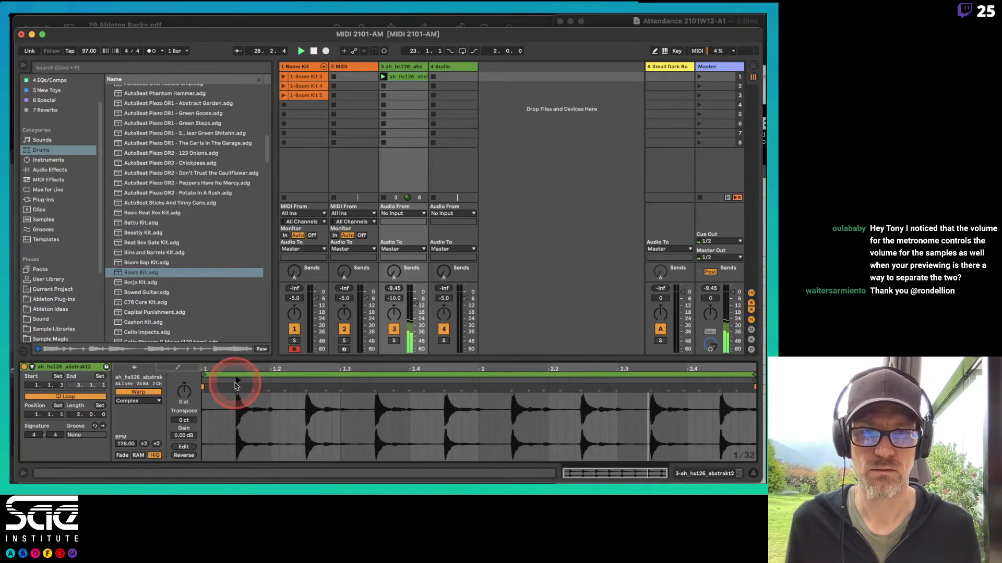
click(152, 50)
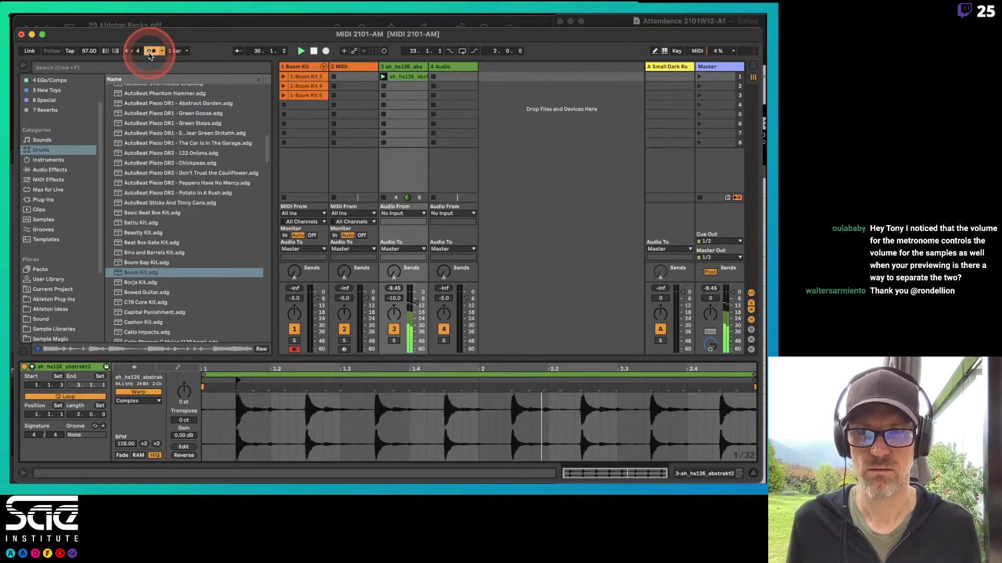
Step: Turn off the metronome and preview the Bowed Guitar and C78 Core Kit drum presets
click(149, 53)
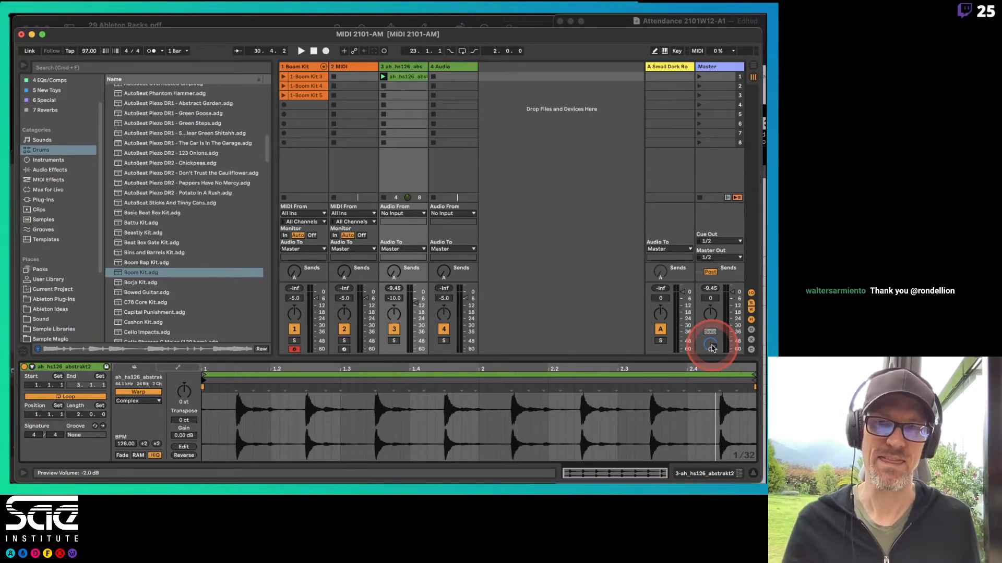
click(131, 284)
click(137, 293)
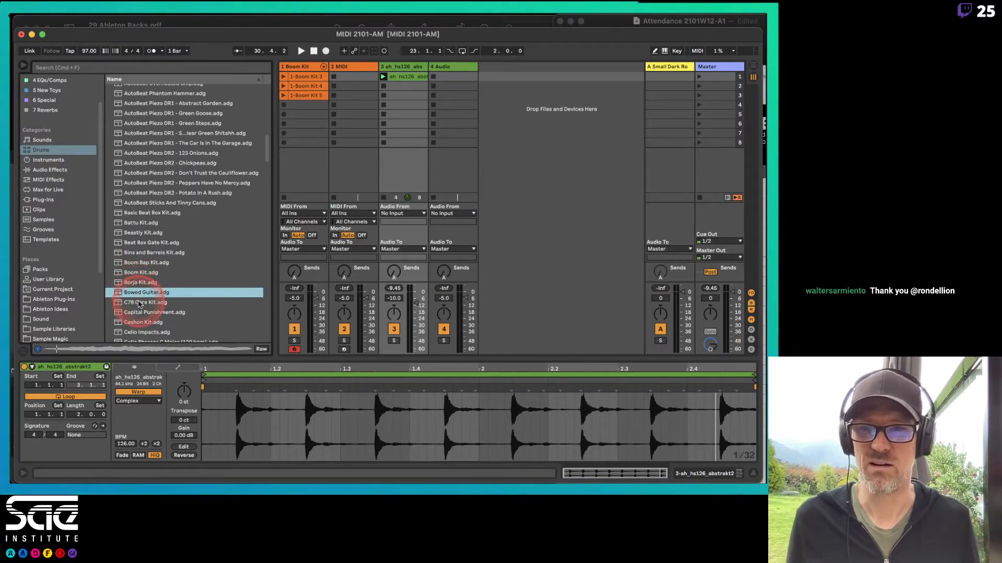
click(139, 303)
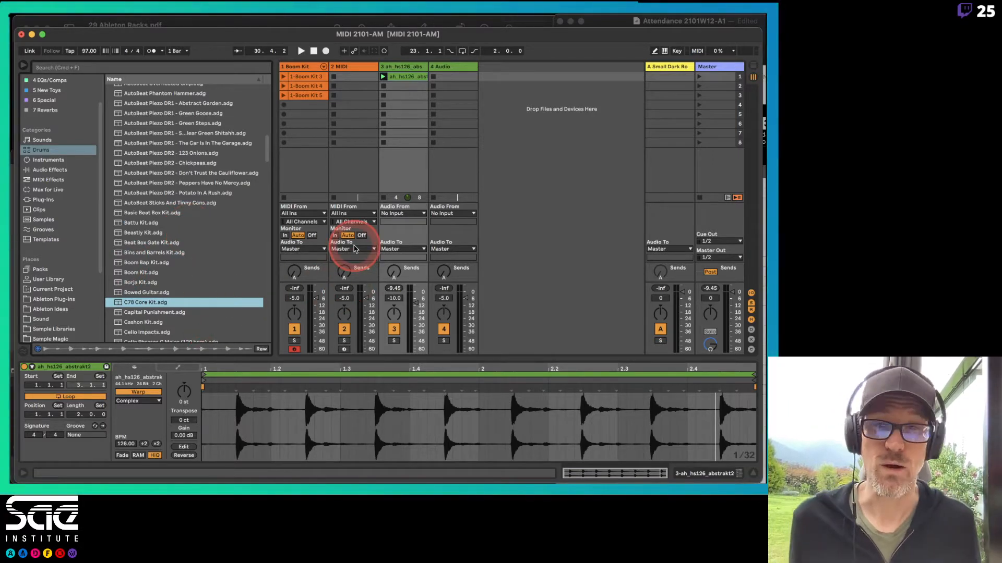
Step: Set the song tempo to 115 BPM
click(88, 51)
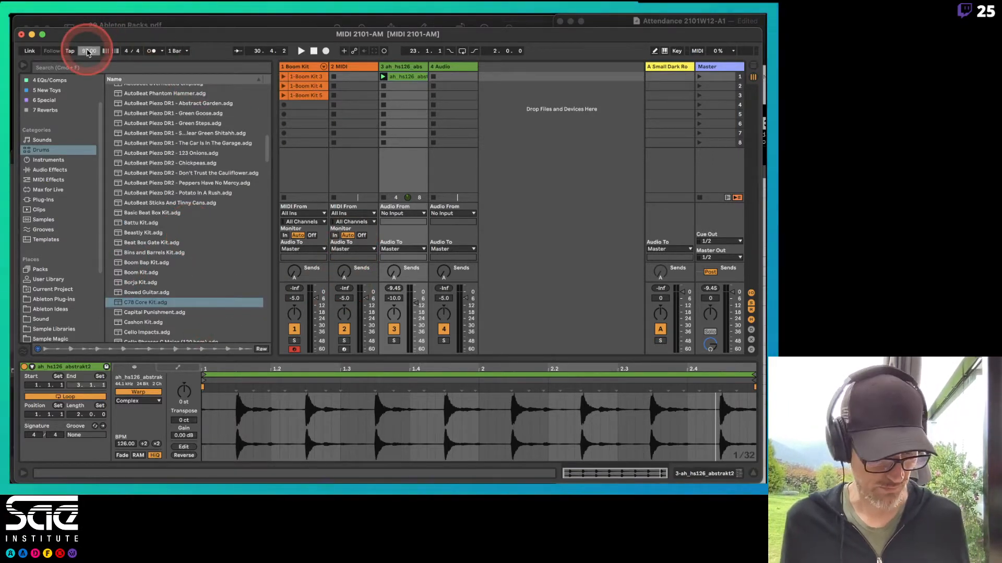
text(115)
key(Return)
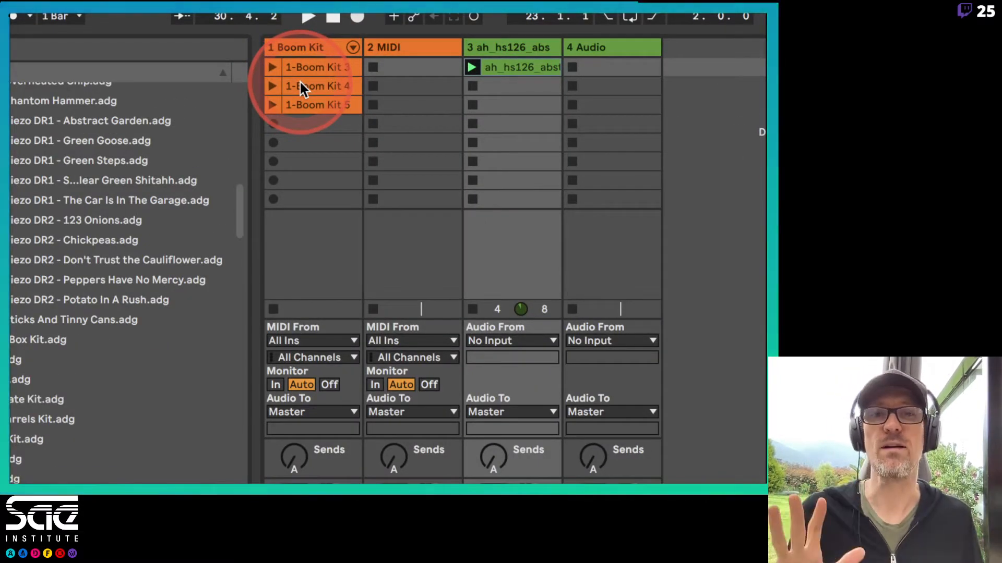
Step: Launch the three Boom Kit clips one after another at the new tempo, returning to the first one
click(306, 62)
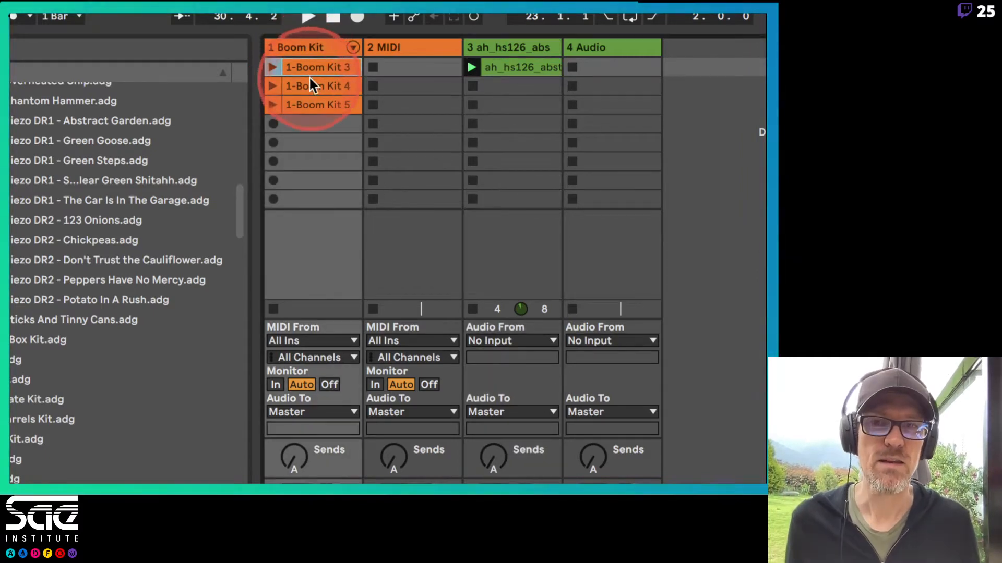
click(308, 86)
click(305, 105)
click(312, 64)
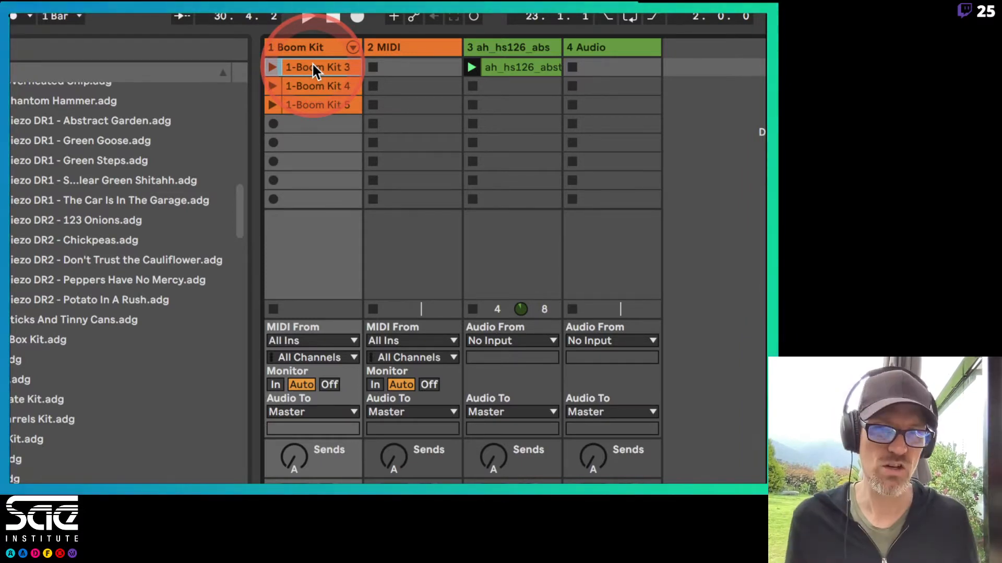
click(273, 67)
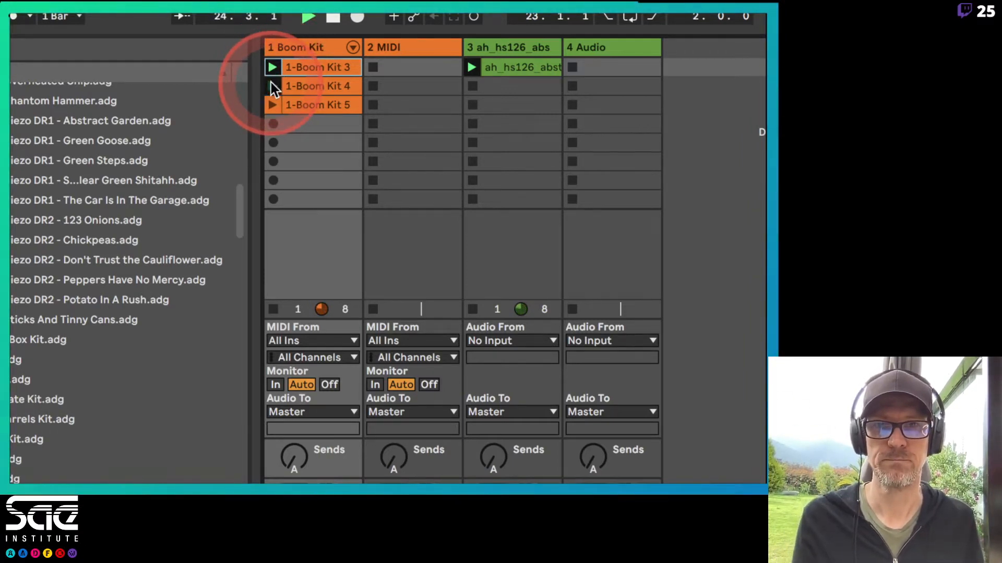
click(274, 103)
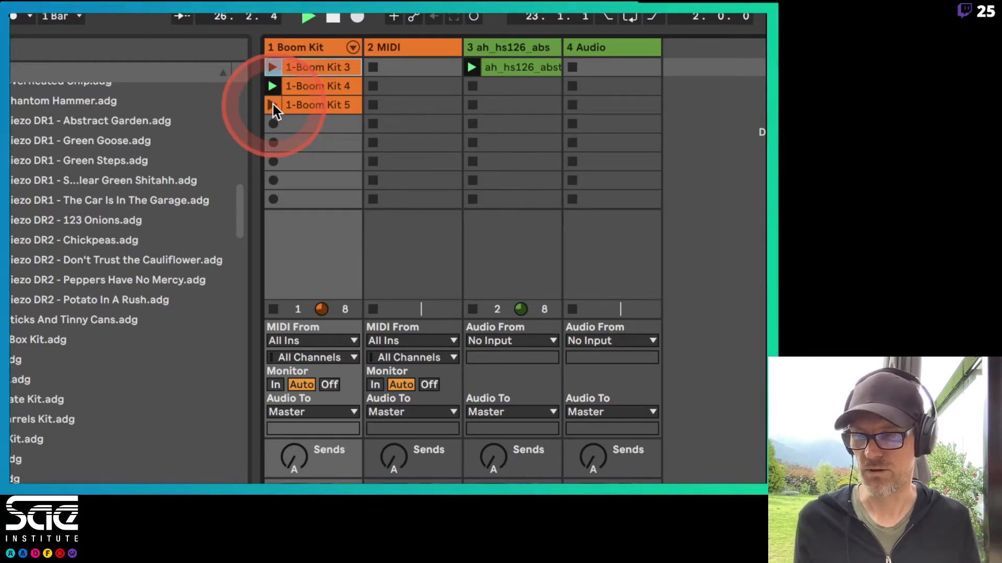
click(273, 104)
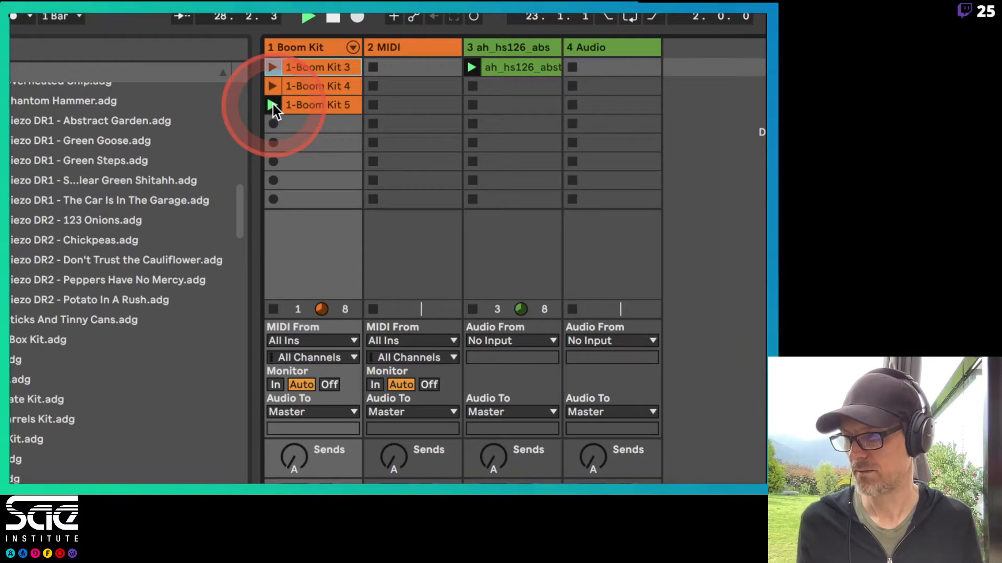
click(274, 65)
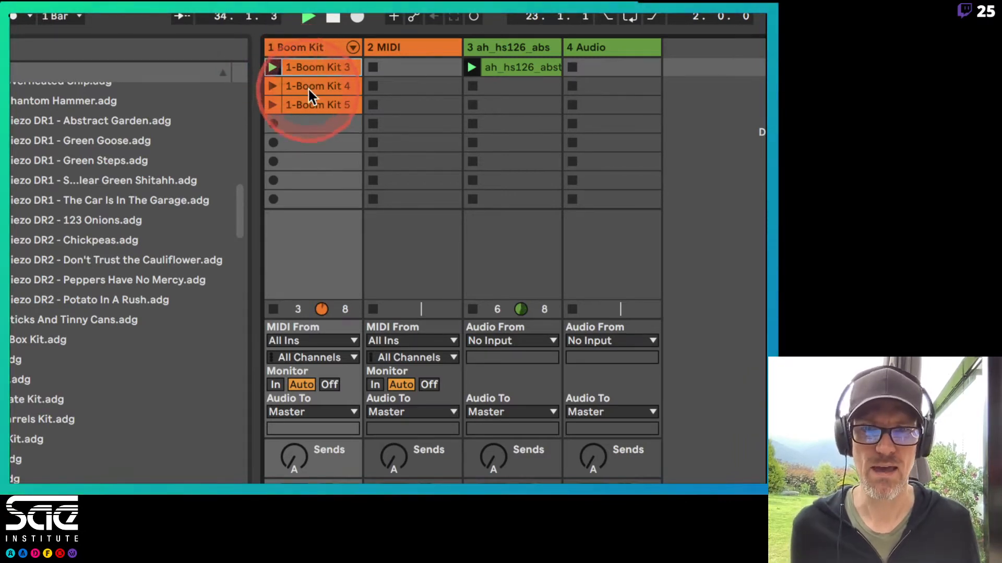
Step: Delete all three clips from the Boom Kit track, leaving its first slot selected
click(306, 104)
key(Delete)
click(293, 63)
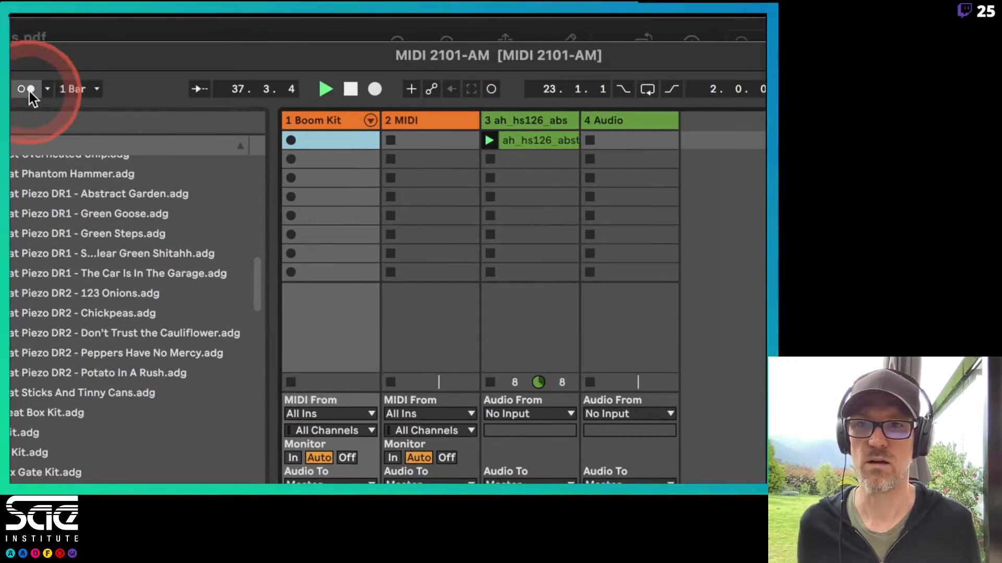
Step: Record a new drum clip in the Boom Kit track's first slot with the metronome on, switching the metronome off after the recording
click(14, 17)
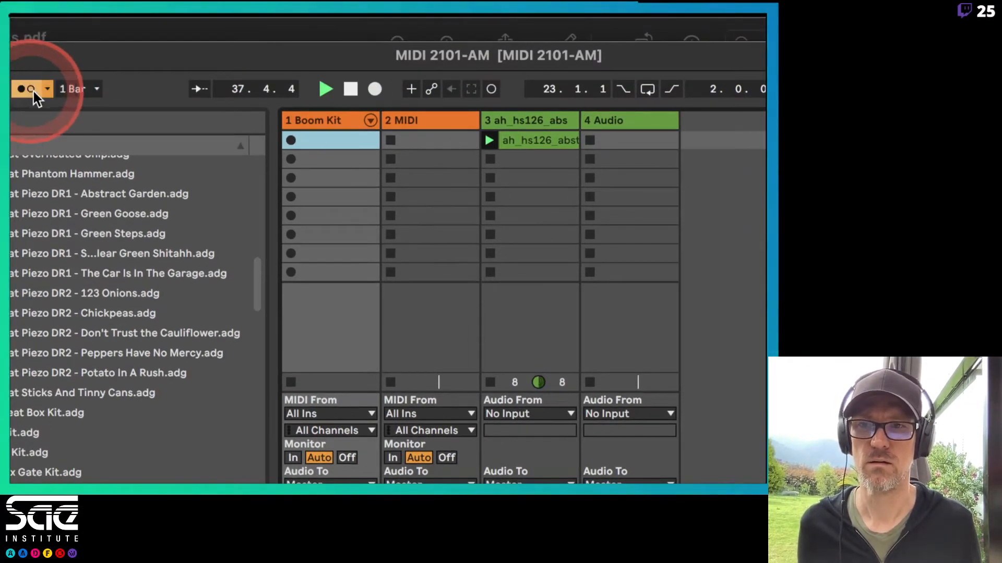
click(287, 140)
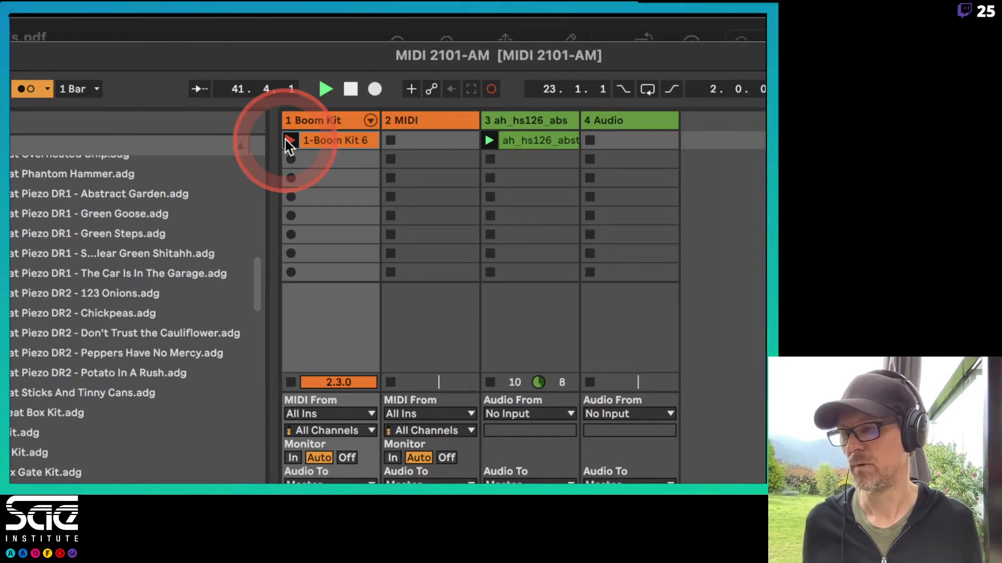
click(286, 139)
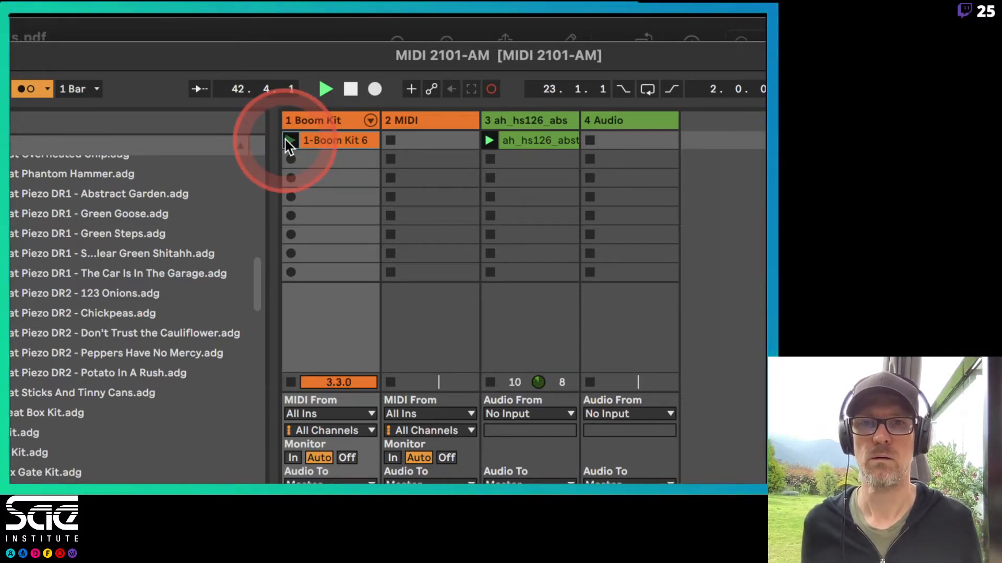
click(330, 141)
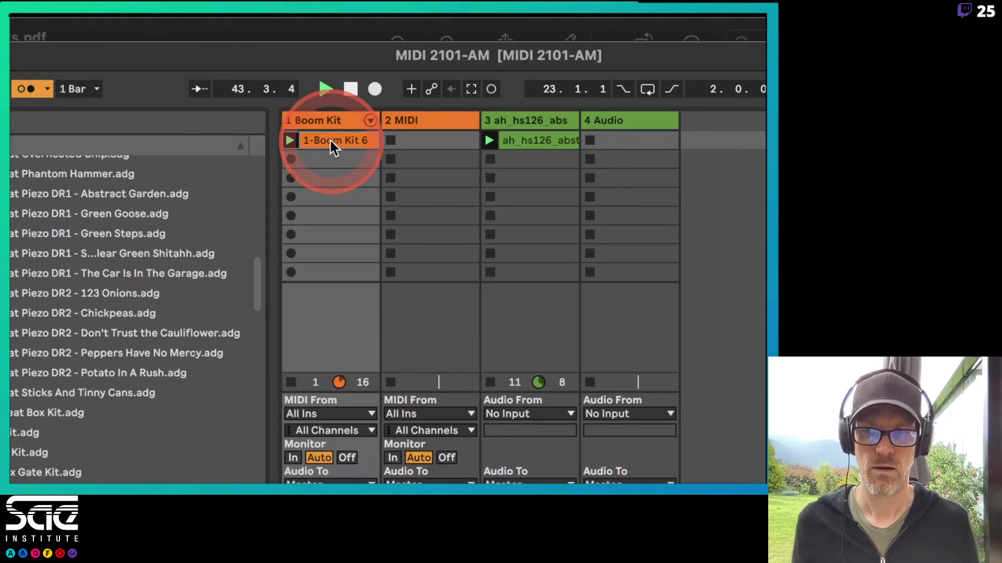
click(27, 92)
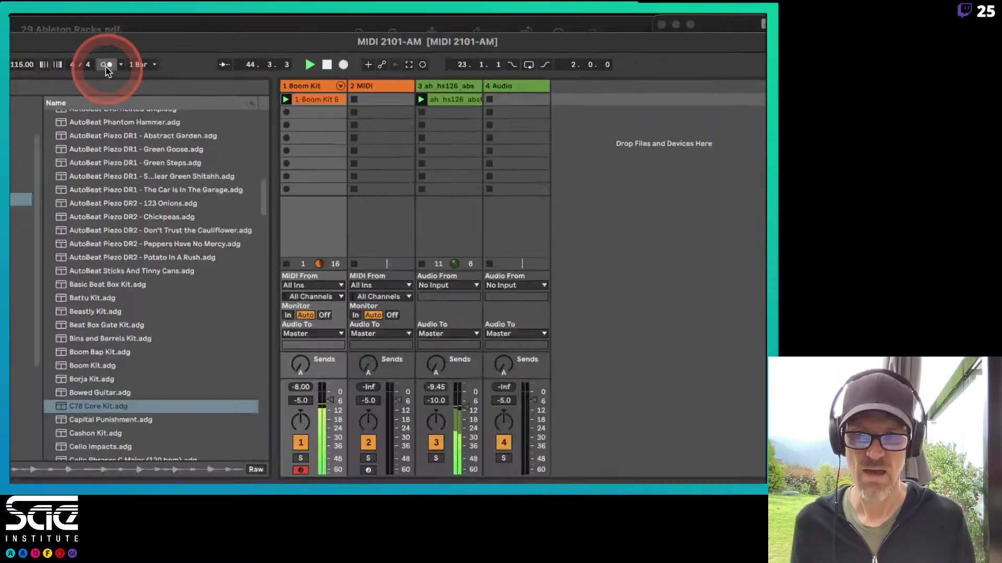
Step: Select all notes in the new Boom Kit clip and raise the velocity of the softer ones to the maximum of 127
click(367, 543)
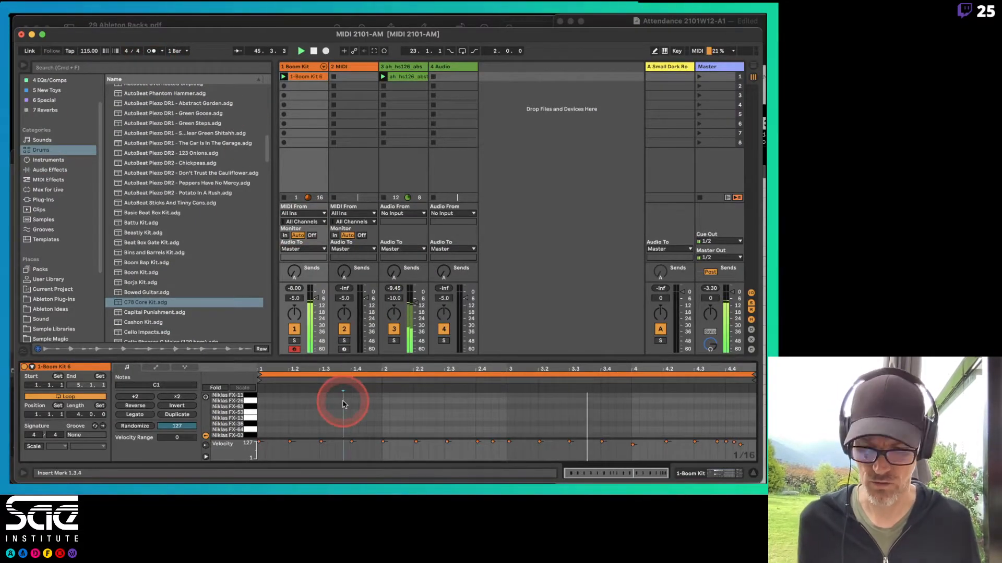
key(super+a)
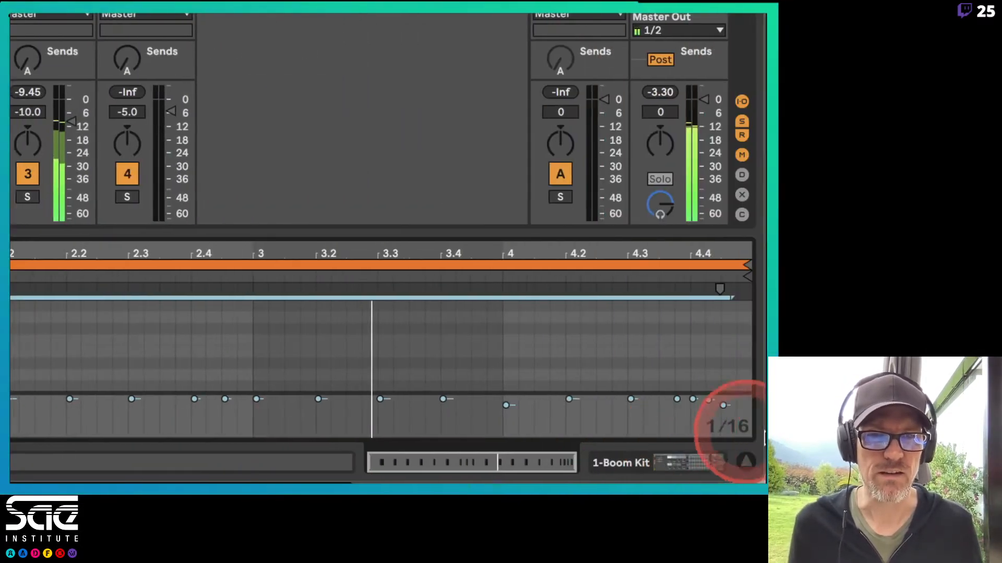
click(503, 405)
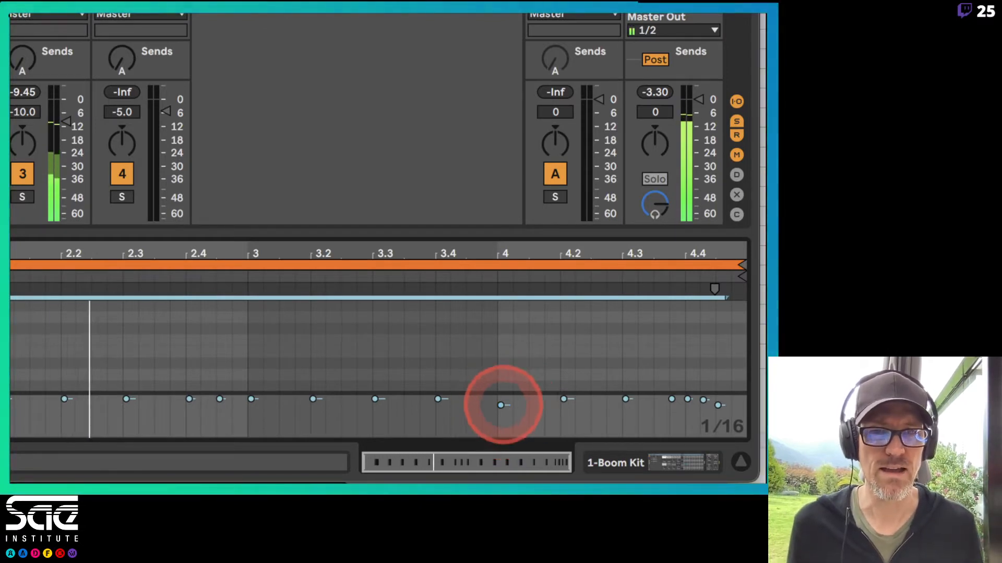
mouse_move(502, 404)
mouse_down()
mouse_move(503, 433)
mouse_move(502, 398)
mouse_up()
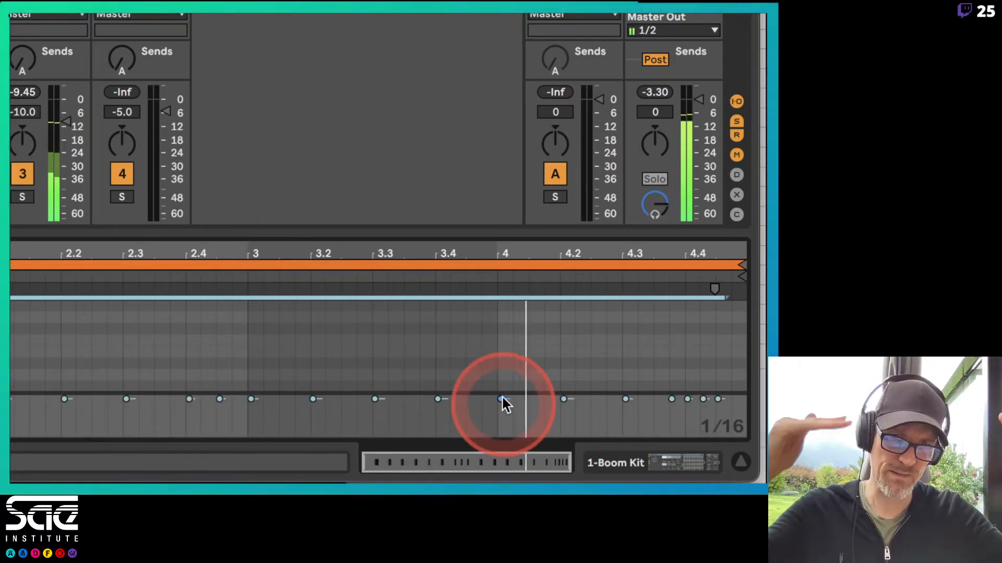
drag(502, 397, 503, 398)
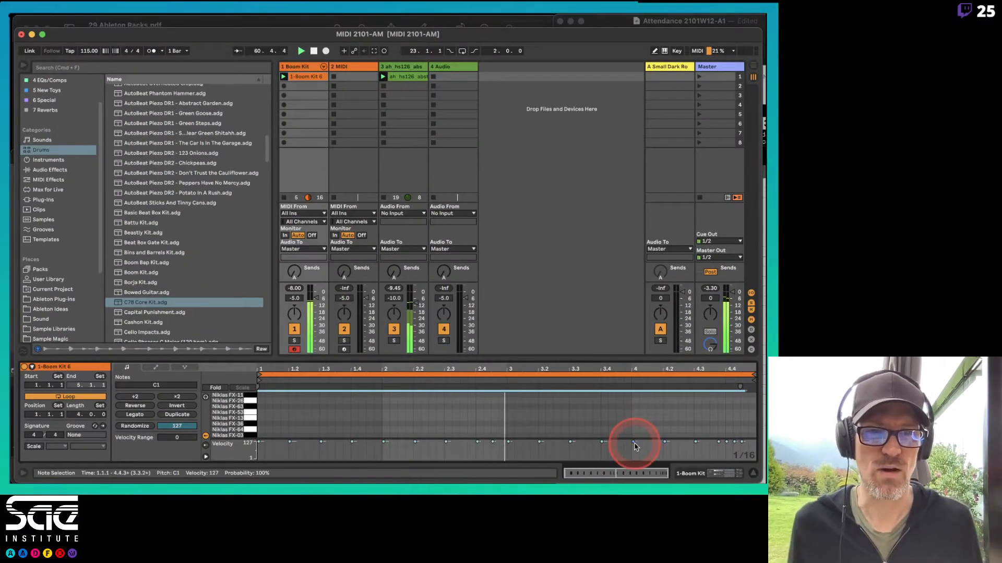
click(635, 442)
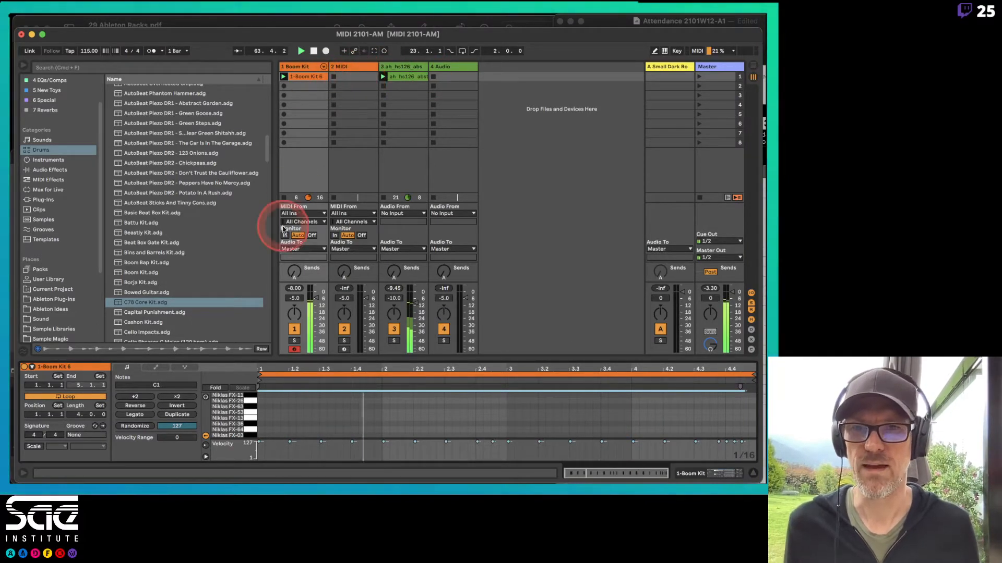
Step: Try the Capital Punishment drum preset on the 2 MIDI track and remove it again
click(350, 68)
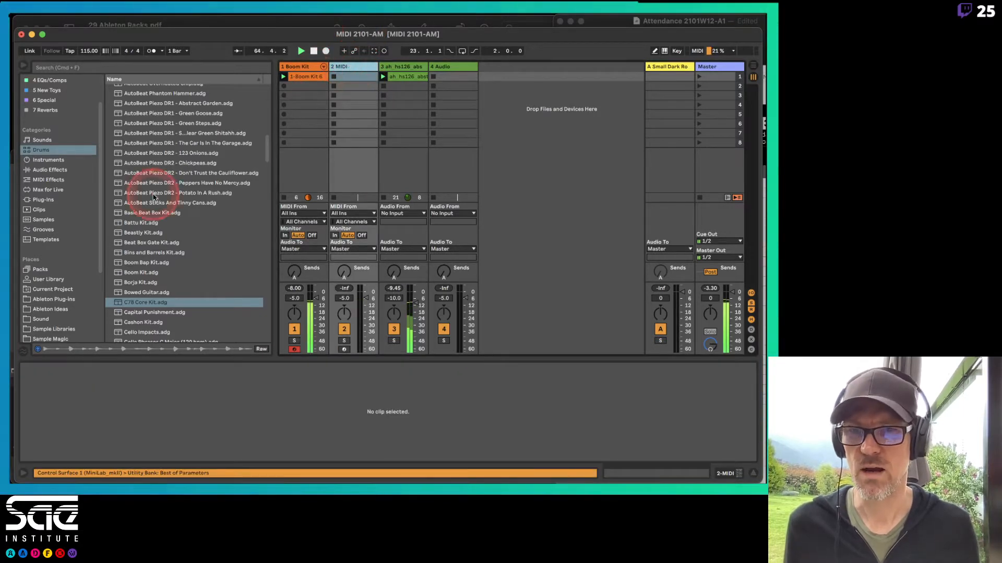
click(142, 313)
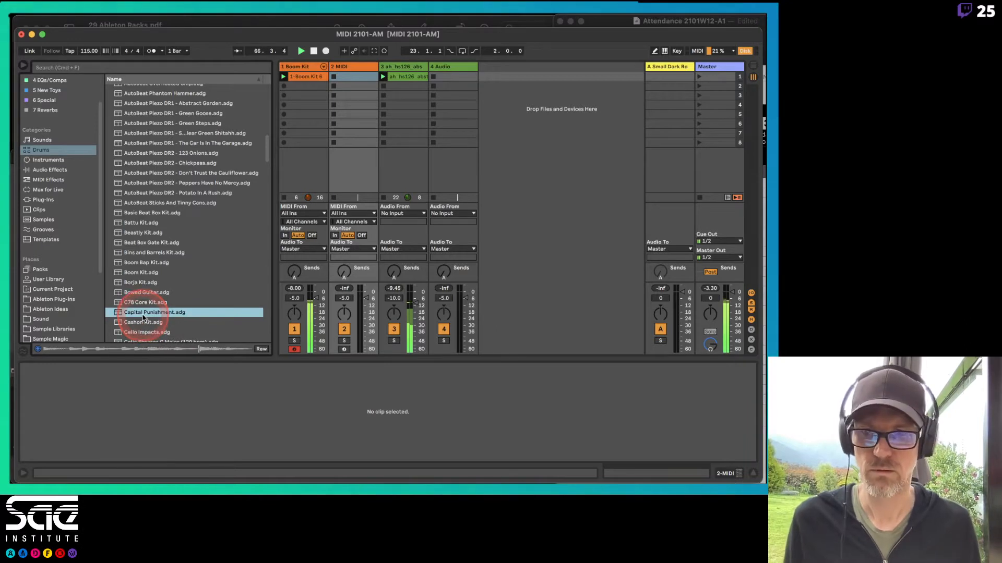
drag(142, 313, 355, 107)
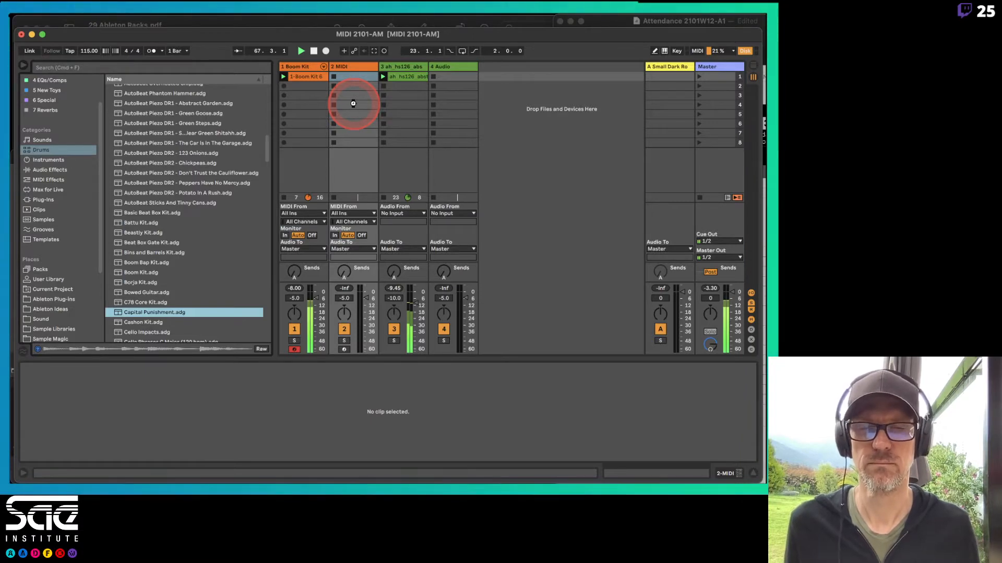
drag(353, 104, 357, 102)
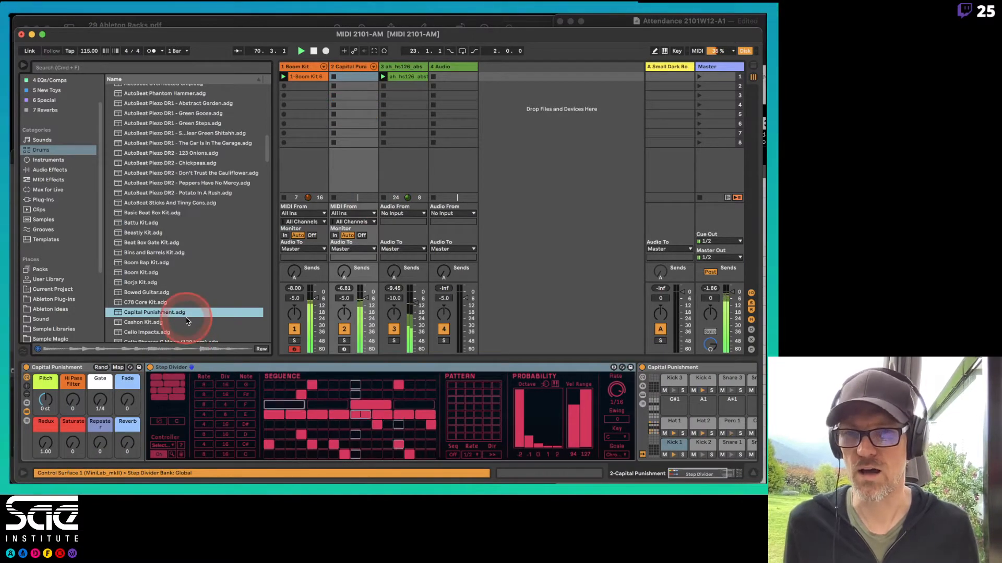
click(58, 368)
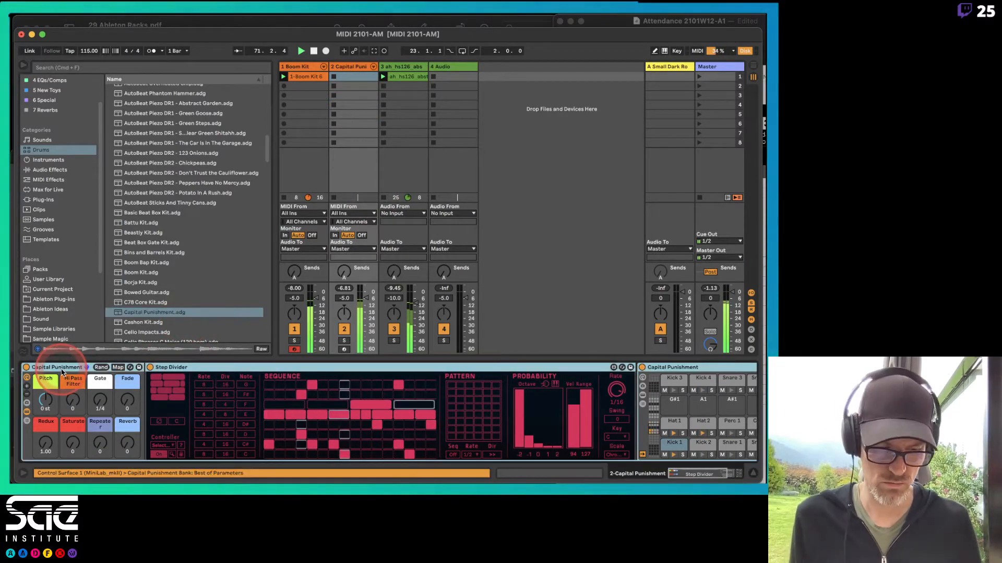
key(Delete)
Step: Load the C78 Core Kit drum preset onto the 2 MIDI track
scroll(144, 299, down, 3)
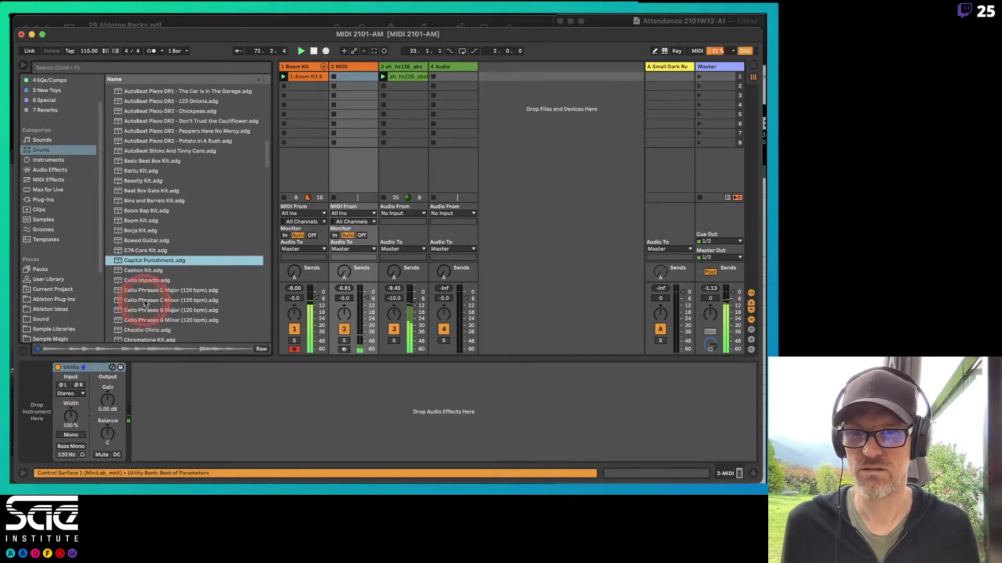
click(137, 253)
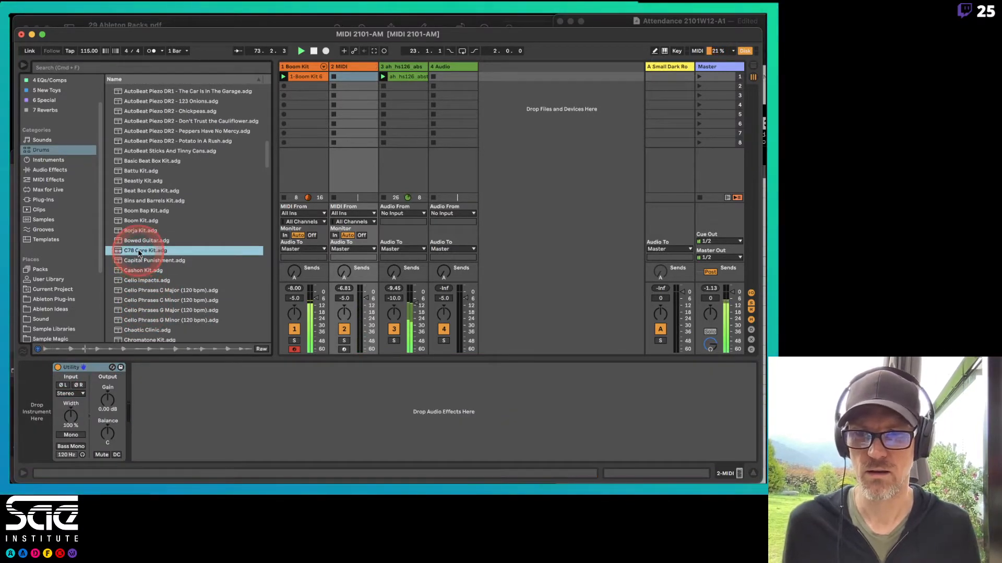
drag(139, 254, 364, 97)
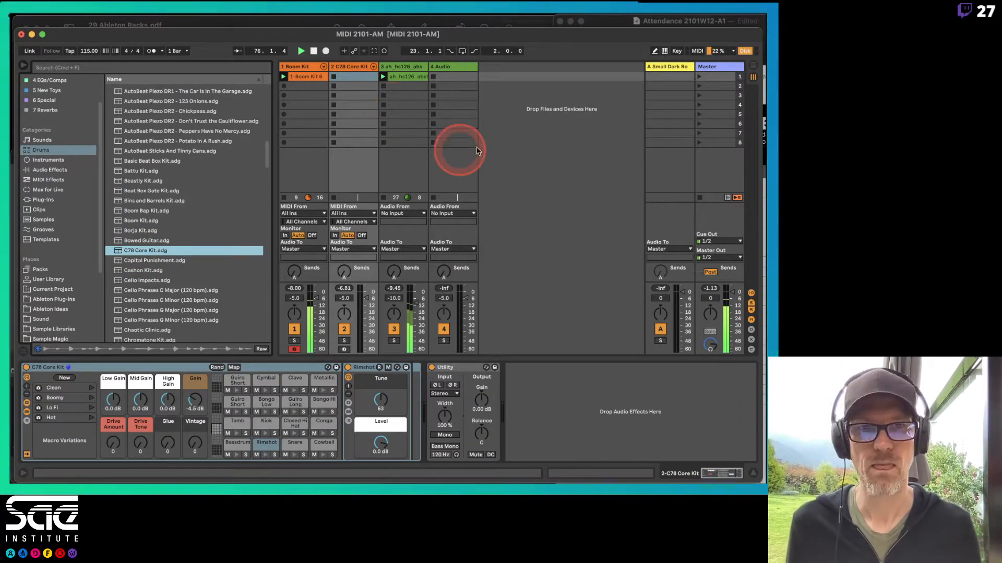
click(755, 52)
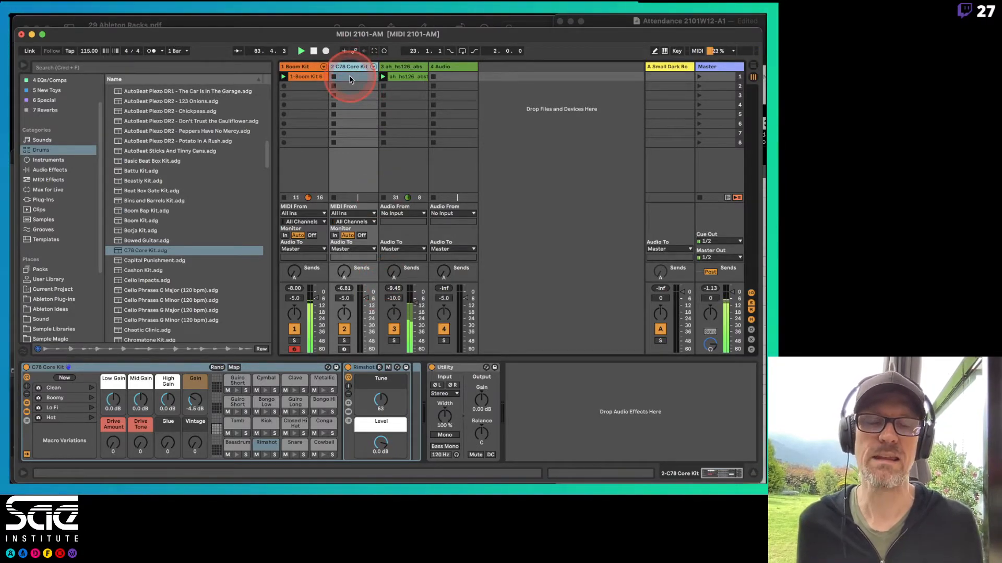
Step: Arm the C78 Core Kit track, record a clip in its first slot and open the recorded notes
click(342, 350)
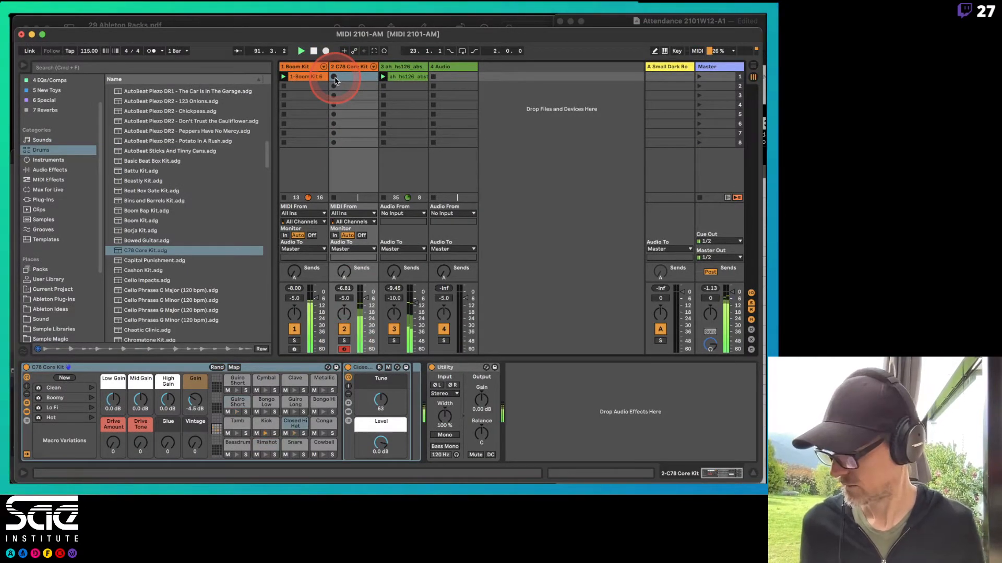
click(334, 78)
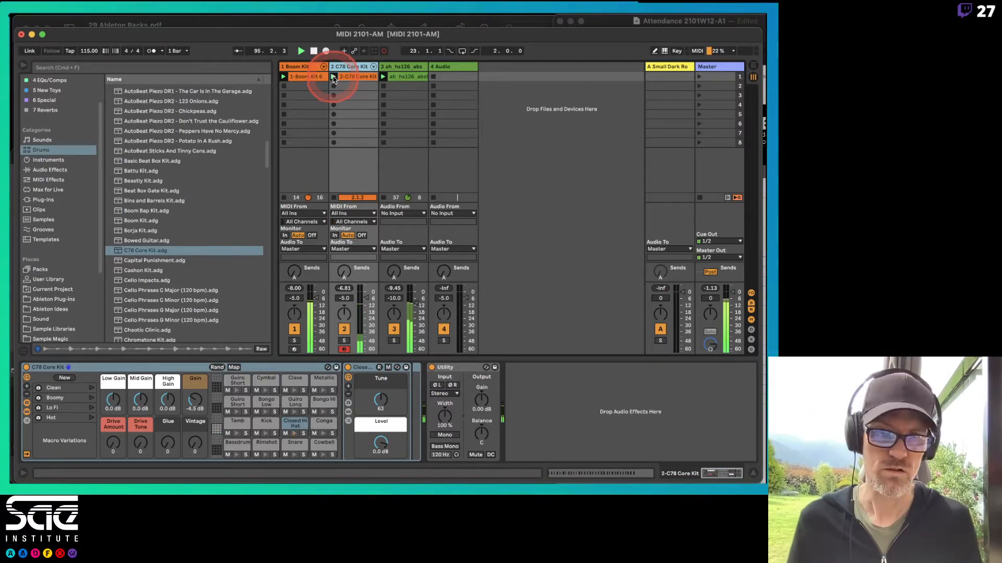
click(358, 77)
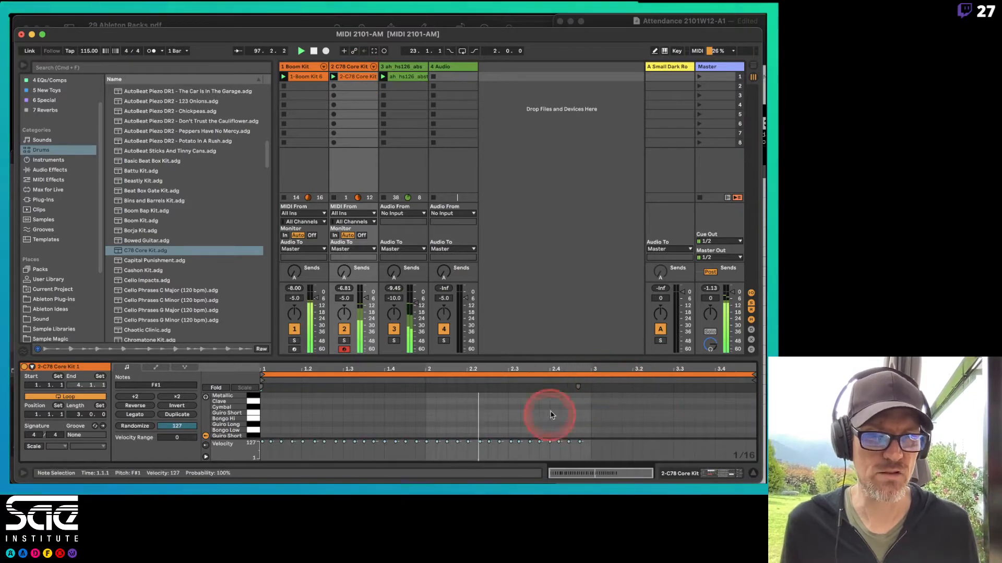
Step: Quantize all the recorded closed hi-hat notes in the C78 Core Kit clip
click(486, 420)
key(super+a)
key(super+u)
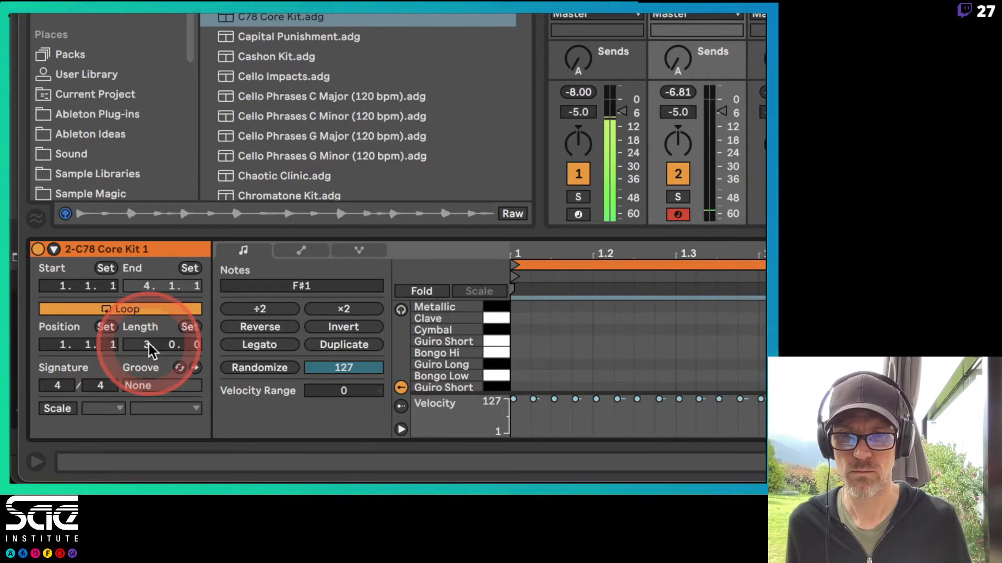
Step: Shorten the C78 Core Kit clip's loop to one bar, ending at the start of bar 2
key(Down)
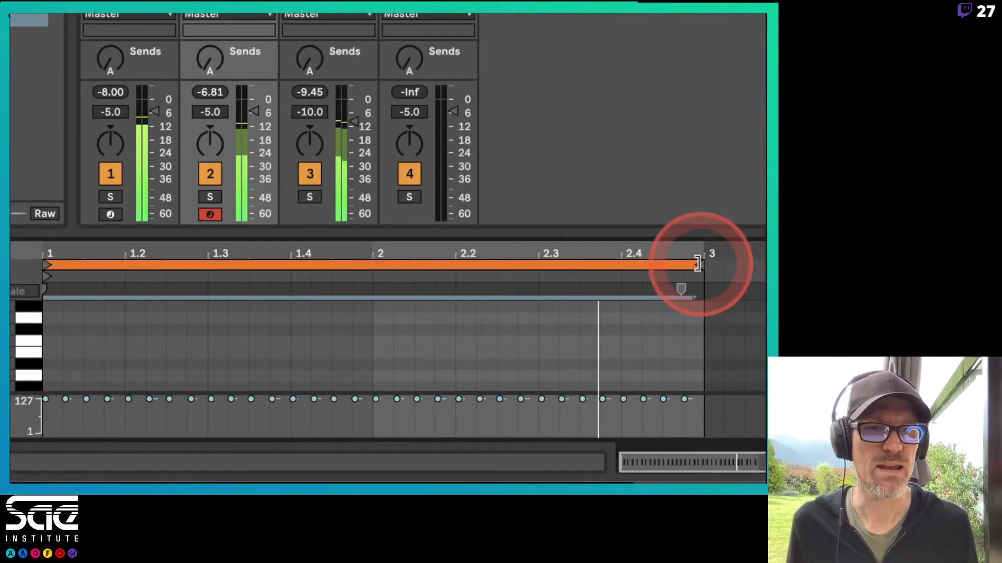
click(698, 311)
drag(698, 263, 371, 282)
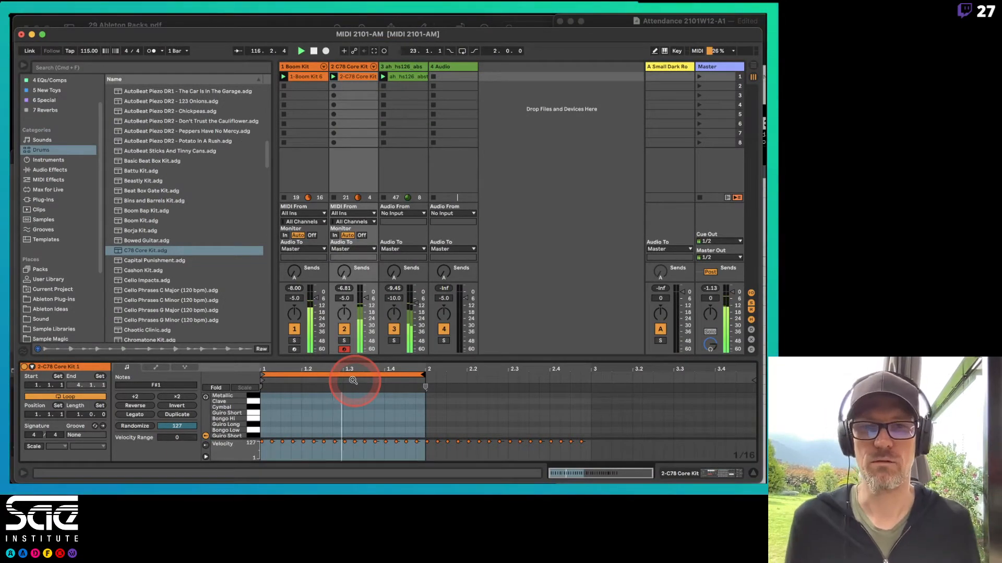
mouse_move(424, 374)
mouse_down()
mouse_move(256, 363)
mouse_move(423, 374)
mouse_up()
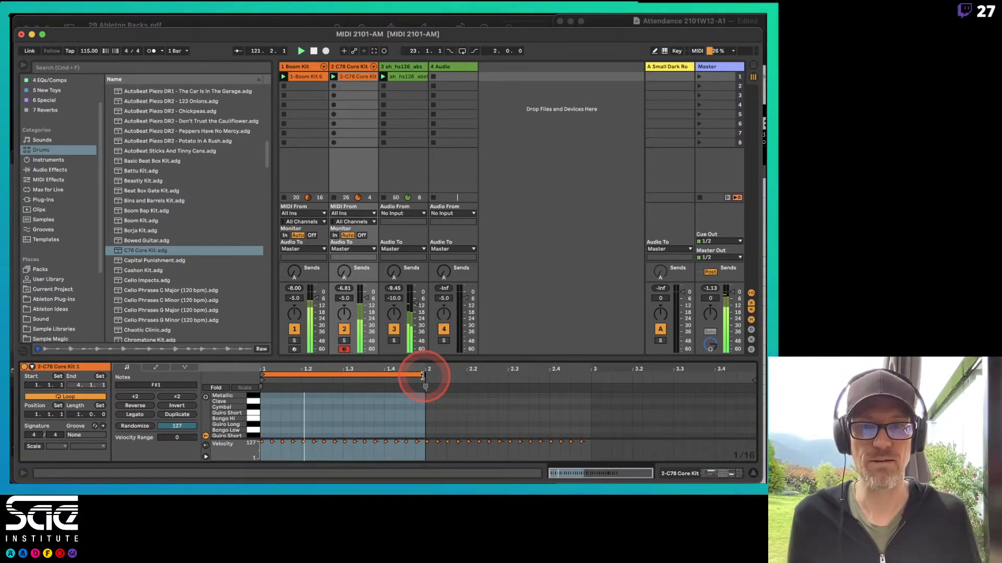
Step: Show the Chance lane with the velocity lane in an enlarged clip view and solo the C78 Core Kit track
click(205, 446)
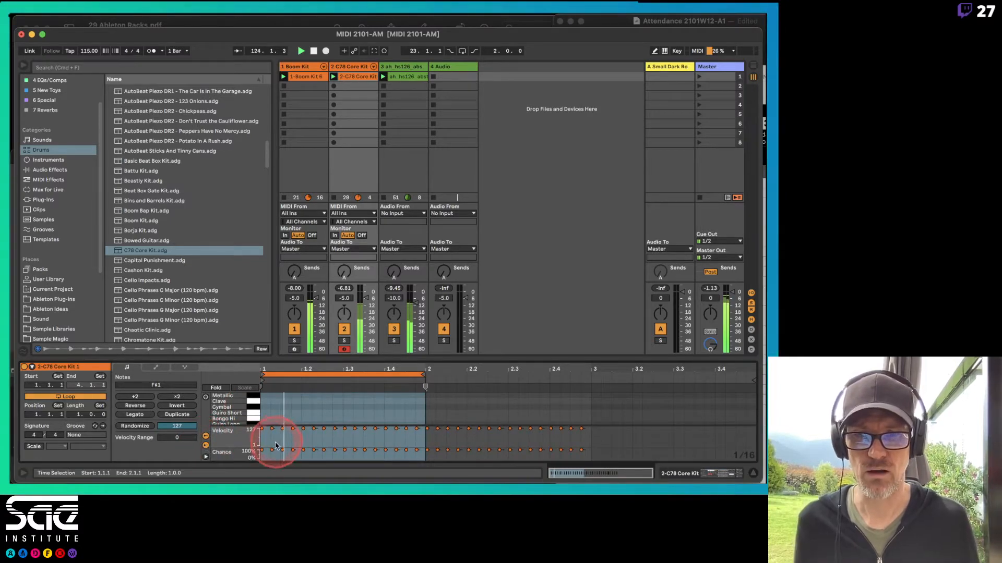
drag(310, 359, 303, 221)
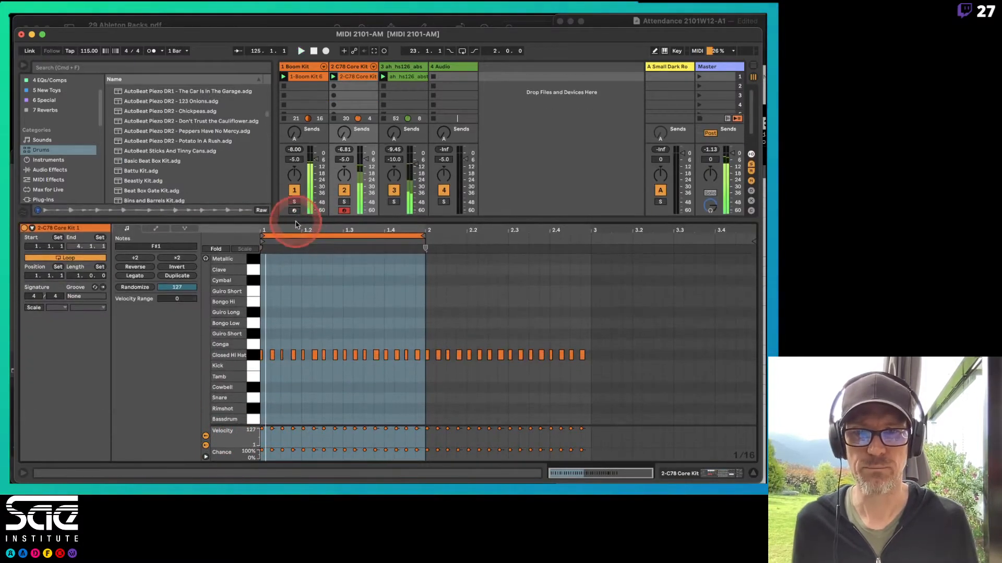
drag(297, 427, 357, 210)
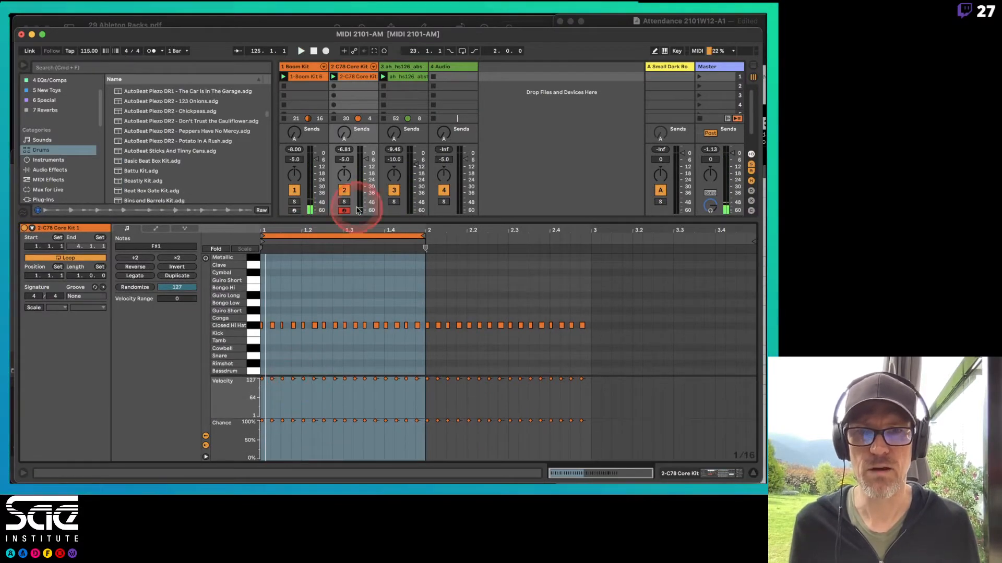
click(342, 203)
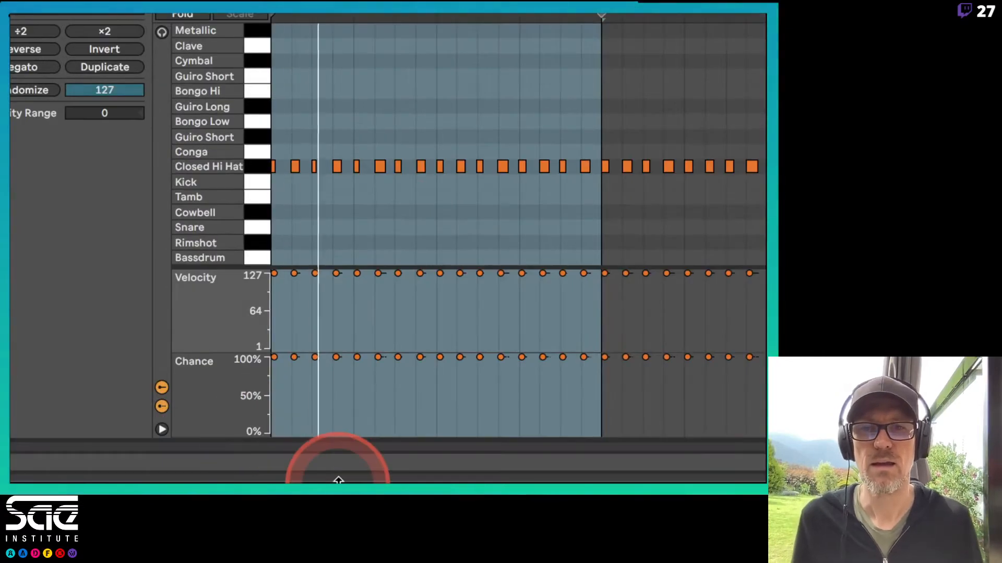
Step: Try a chance of 49% on the first closed hi-hat note and restore it to 100%
click(288, 426)
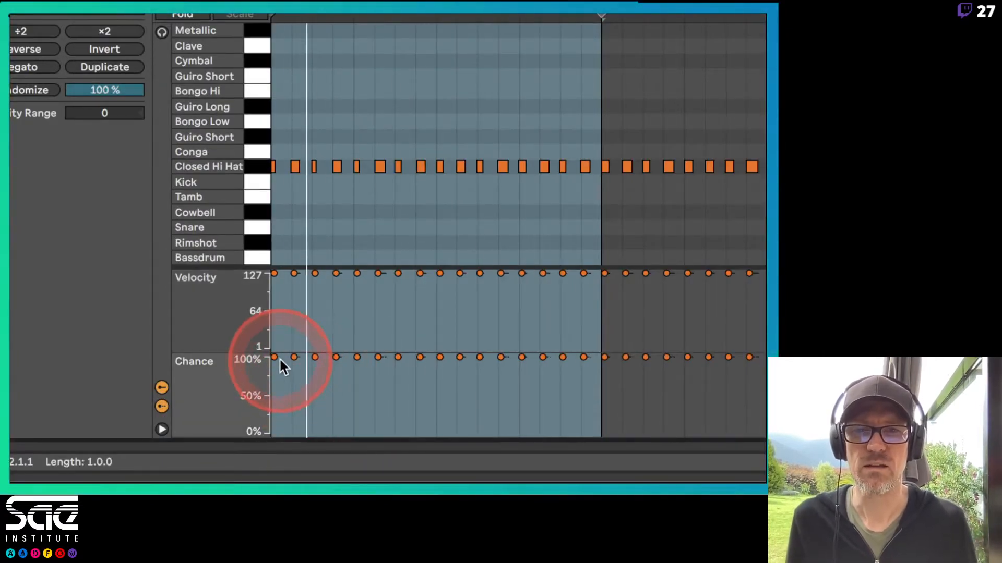
drag(274, 356, 330, 398)
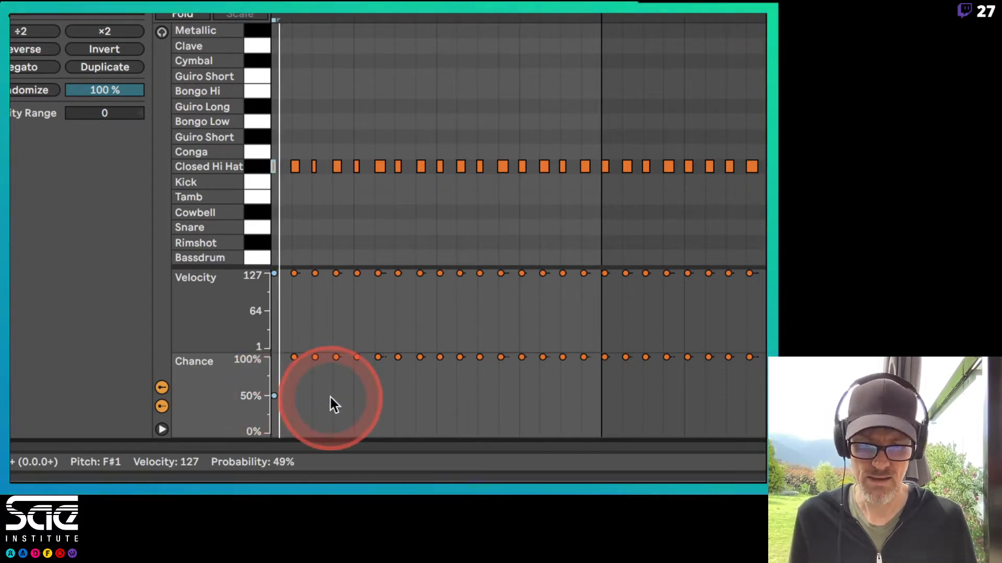
click(272, 382)
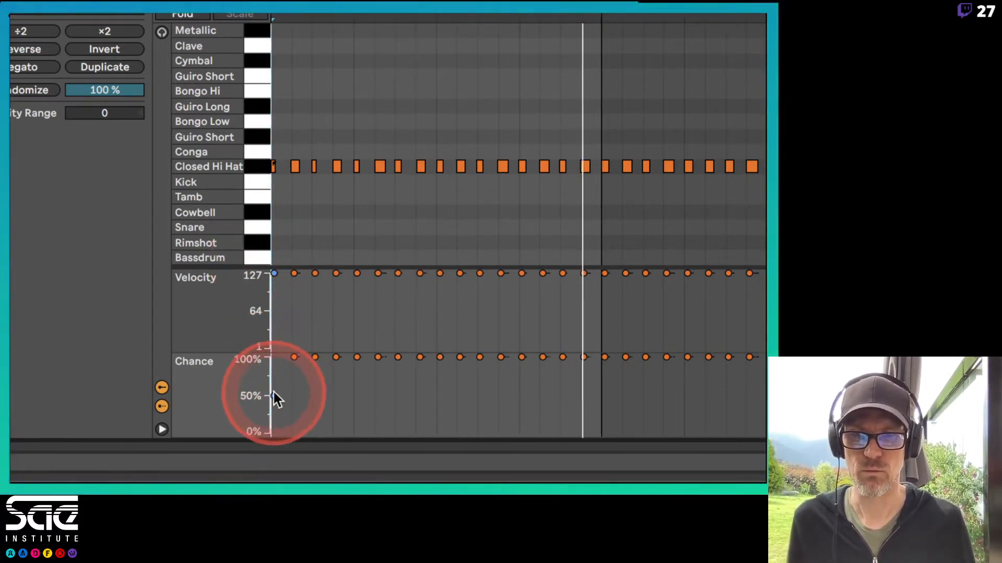
drag(274, 395, 275, 355)
Step: Draw varied chance values below 100% freehand across the closed hi-hat notes of the first bar
key(b)
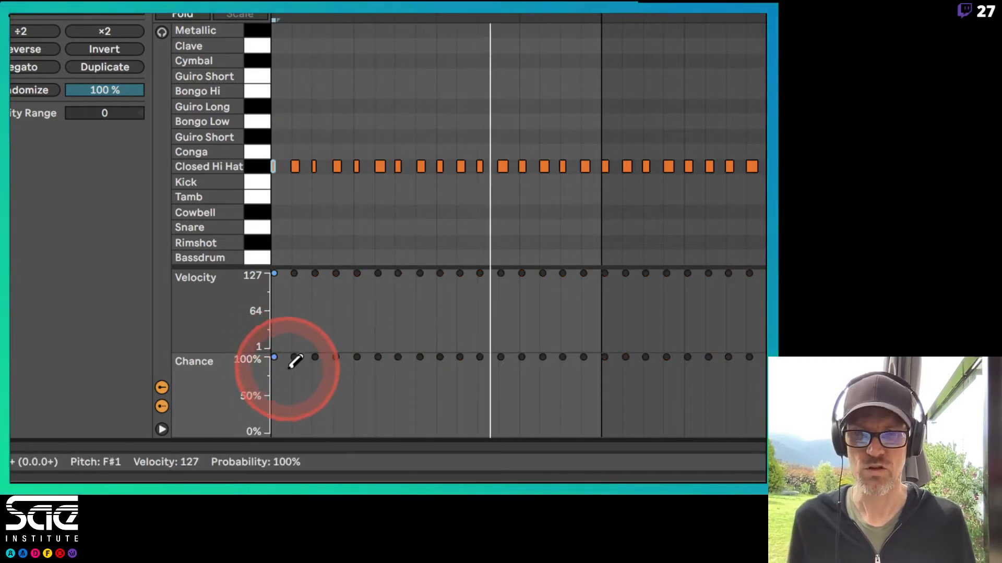
key(b)
click(297, 395)
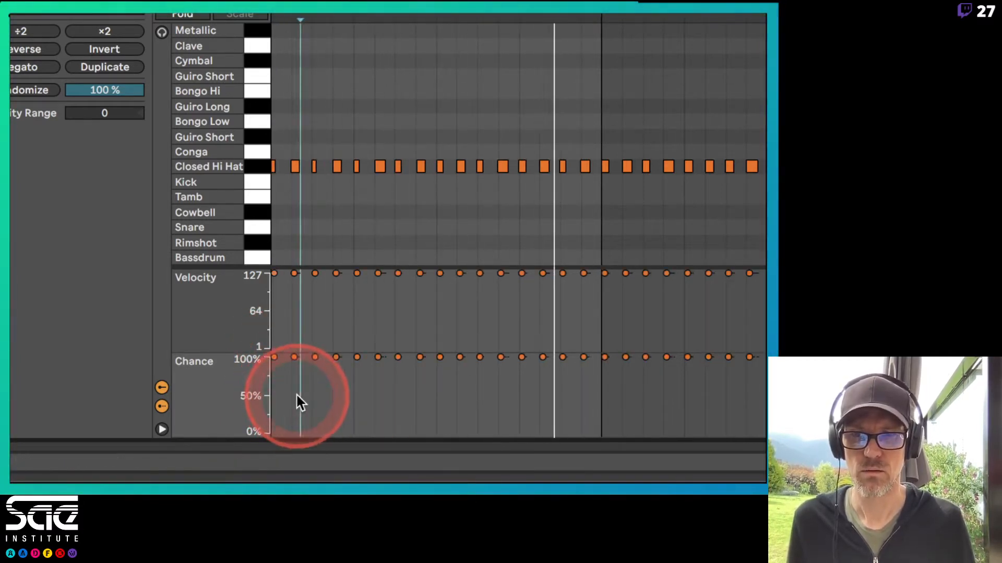
key(b)
mouse_move(298, 395)
mouse_down()
mouse_move(288, 400)
mouse_move(377, 376)
mouse_move(424, 382)
mouse_move(536, 361)
mouse_move(585, 385)
mouse_up()
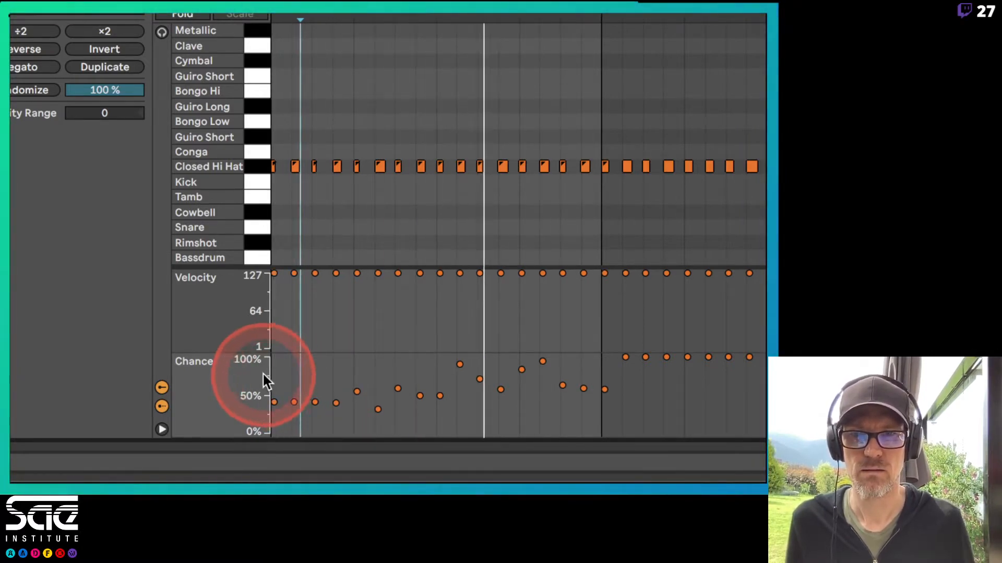
mouse_move(279, 364)
mouse_down()
mouse_move(293, 365)
mouse_move(305, 385)
mouse_move(286, 394)
mouse_move(299, 399)
mouse_up()
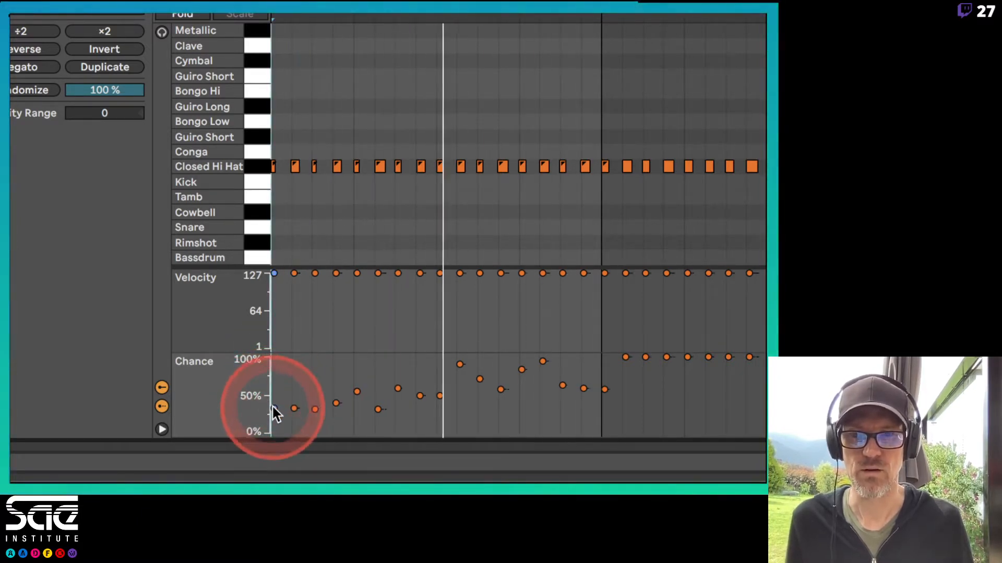
Step: Set the chance of every second closed hi-hat in the first bar to 100%, starting with the first note
drag(272, 409, 276, 356)
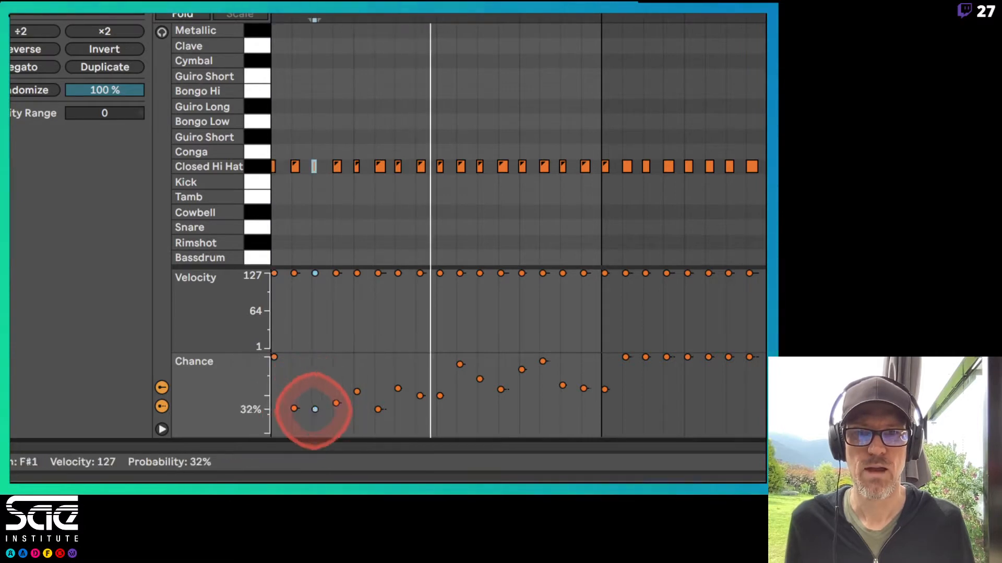
drag(313, 407, 313, 358)
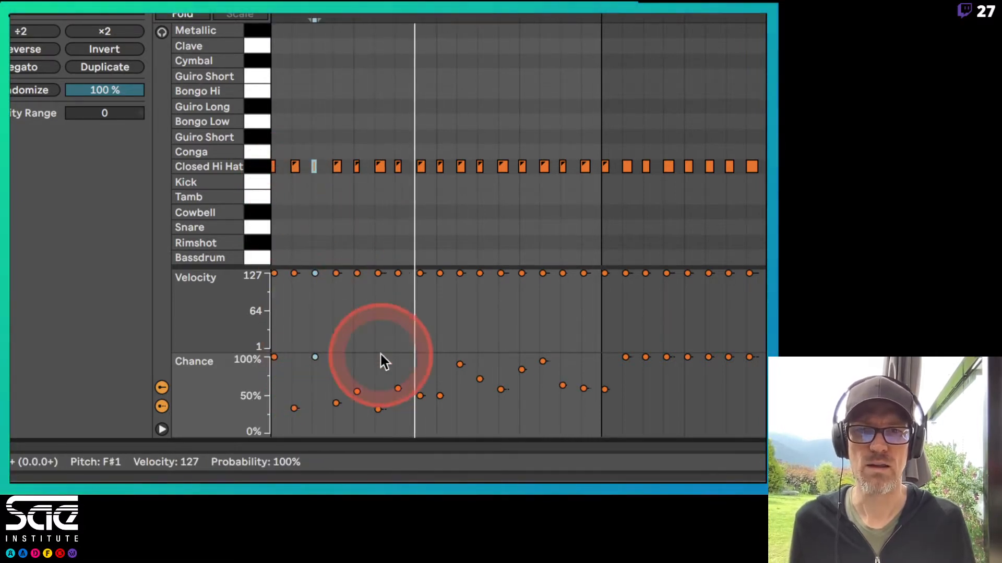
drag(356, 392, 356, 357)
drag(397, 389, 394, 358)
click(440, 395)
mouse_move(440, 395)
mouse_down()
mouse_move(440, 358)
mouse_move(460, 368)
mouse_move(460, 396)
mouse_move(500, 388)
mouse_move(500, 358)
mouse_move(479, 394)
mouse_move(479, 357)
mouse_move(500, 405)
mouse_up()
click(500, 357)
mouse_move(522, 369)
mouse_down()
mouse_move(521, 357)
mouse_move(542, 369)
mouse_move(543, 409)
mouse_move(562, 361)
mouse_move(583, 398)
mouse_up()
click(562, 385)
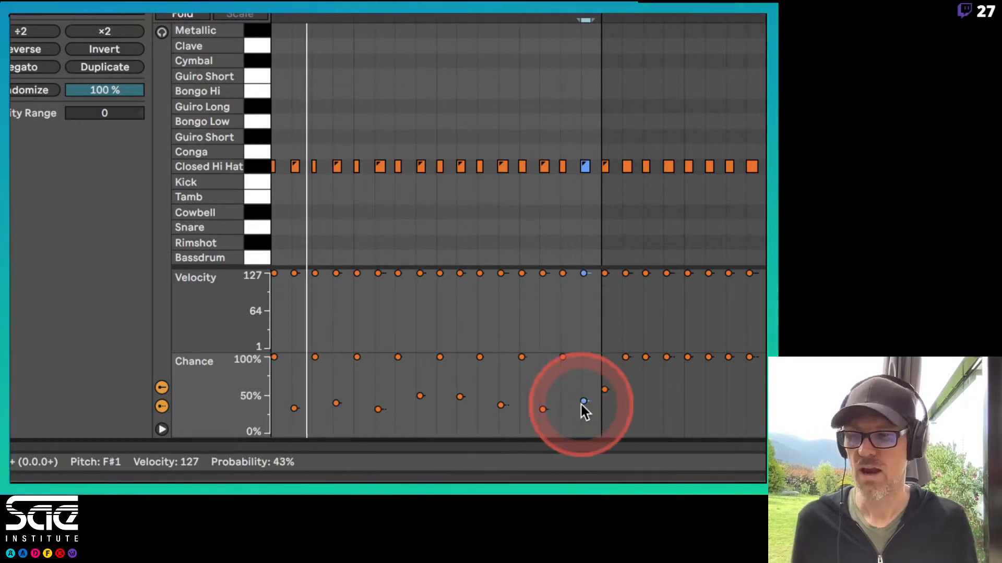
Step: Even out the in-between hi-hats' chance to between 24% and 40% and take the C78 Core Kit track out of solo
click(461, 397)
click(421, 398)
drag(422, 401, 420, 405)
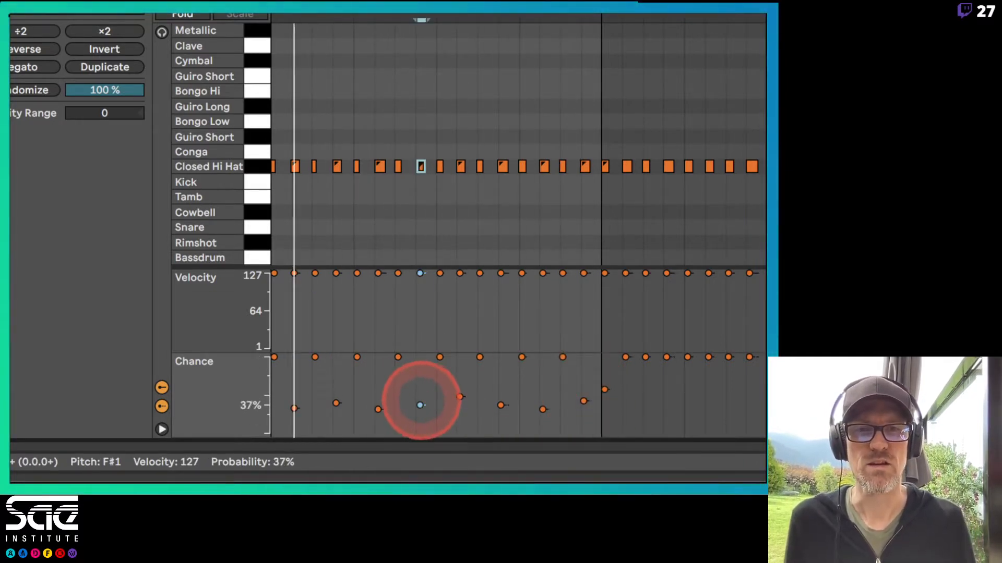
click(295, 409)
drag(294, 408, 336, 412)
click(377, 411)
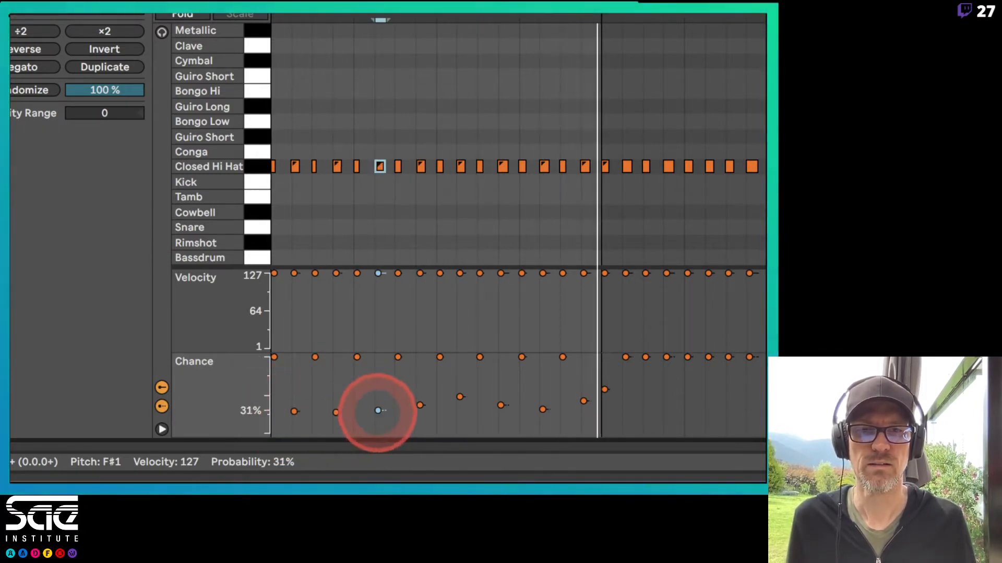
mouse_move(420, 407)
mouse_down()
mouse_move(501, 413)
mouse_move(583, 403)
mouse_up()
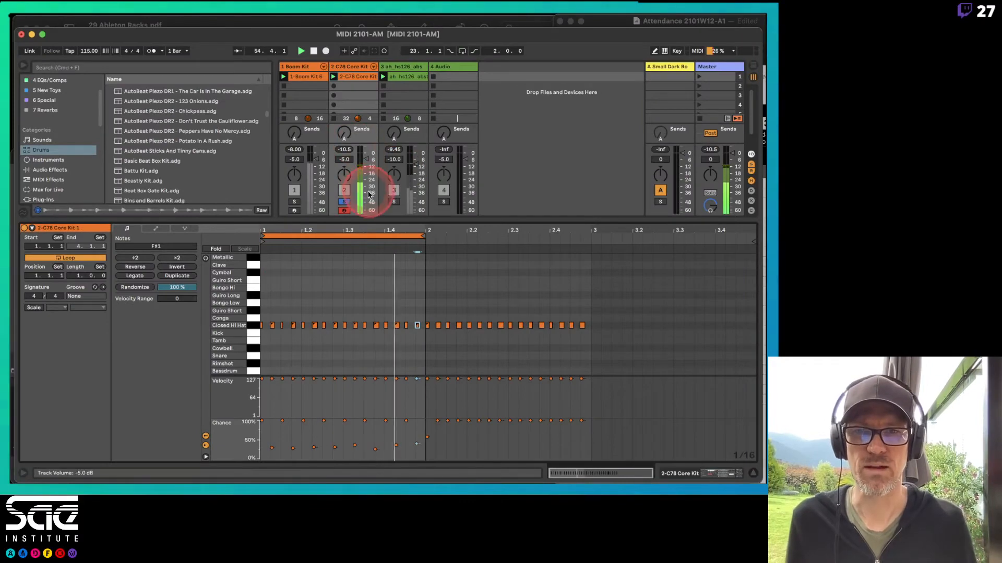
click(343, 202)
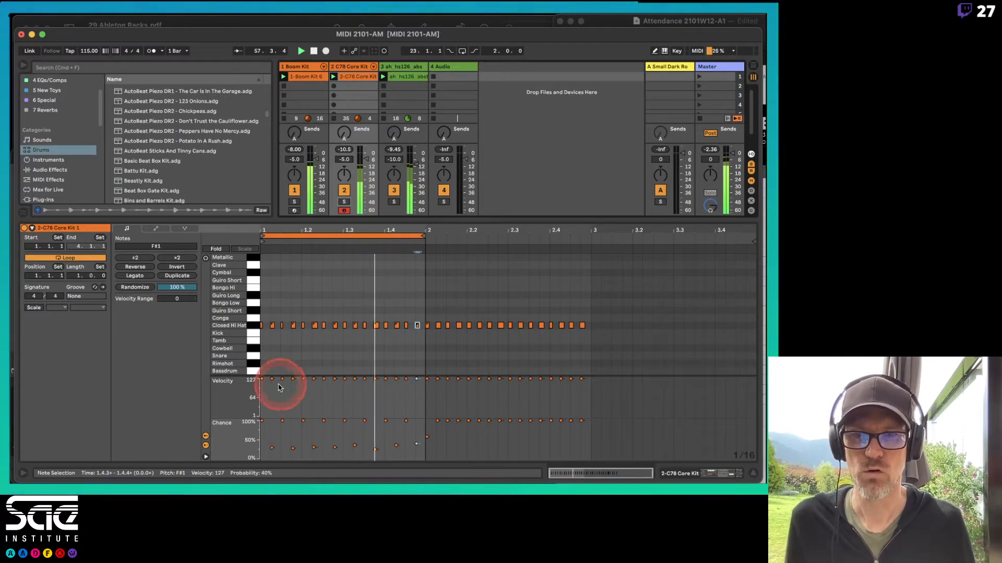
Step: Select the eight low-chance in-between hi-hats in the first bar and lower their velocity together to 62
drag(272, 380, 272, 389)
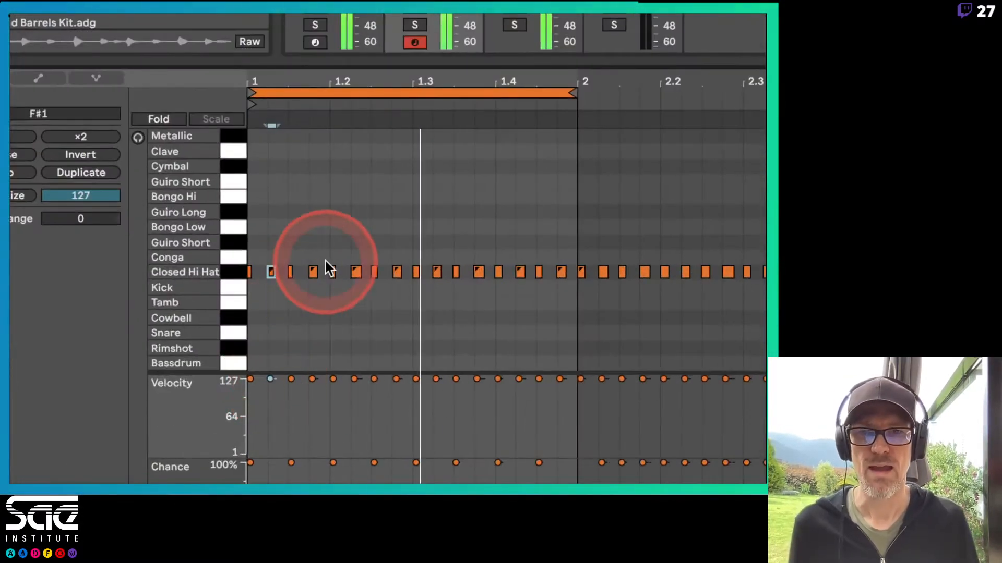
shift+click(313, 272)
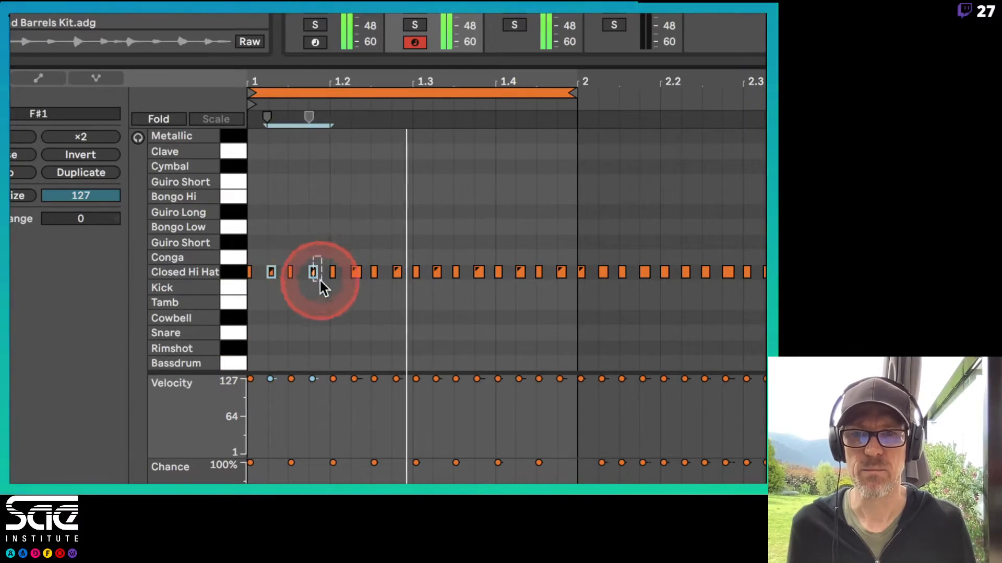
shift+click(356, 272)
shift+click(397, 272)
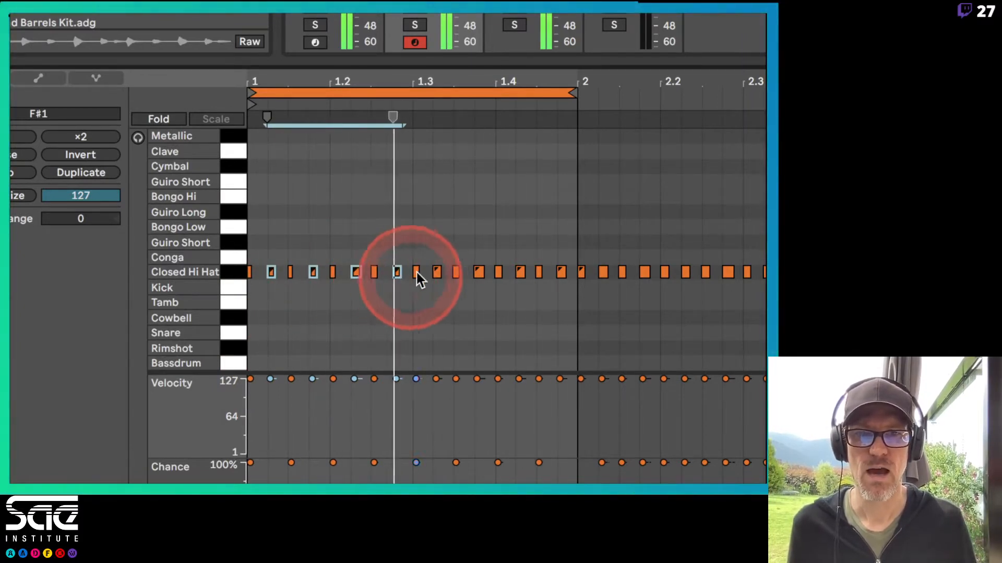
shift+click(438, 271)
shift+click(479, 273)
shift+click(520, 272)
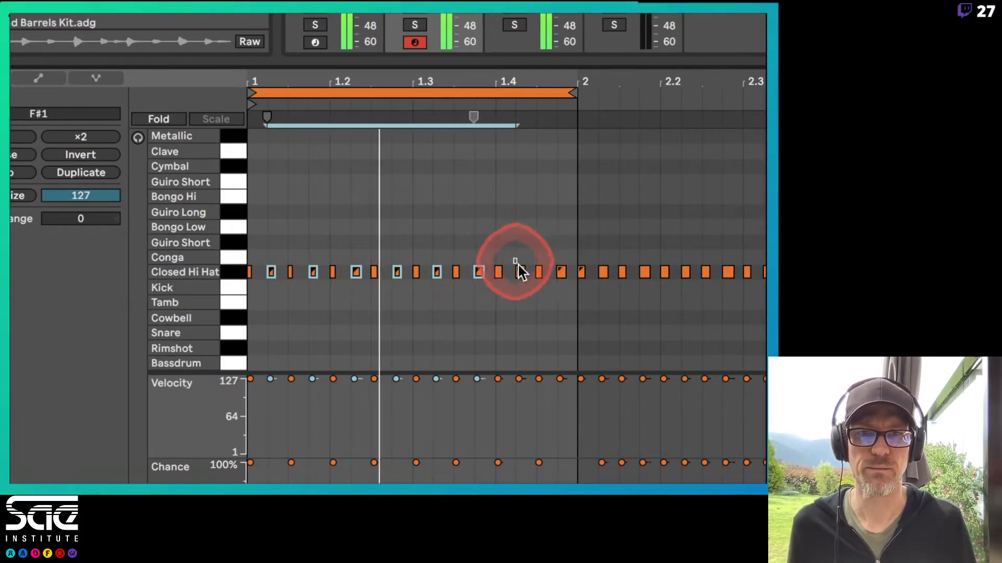
shift+click(561, 273)
key(plus)
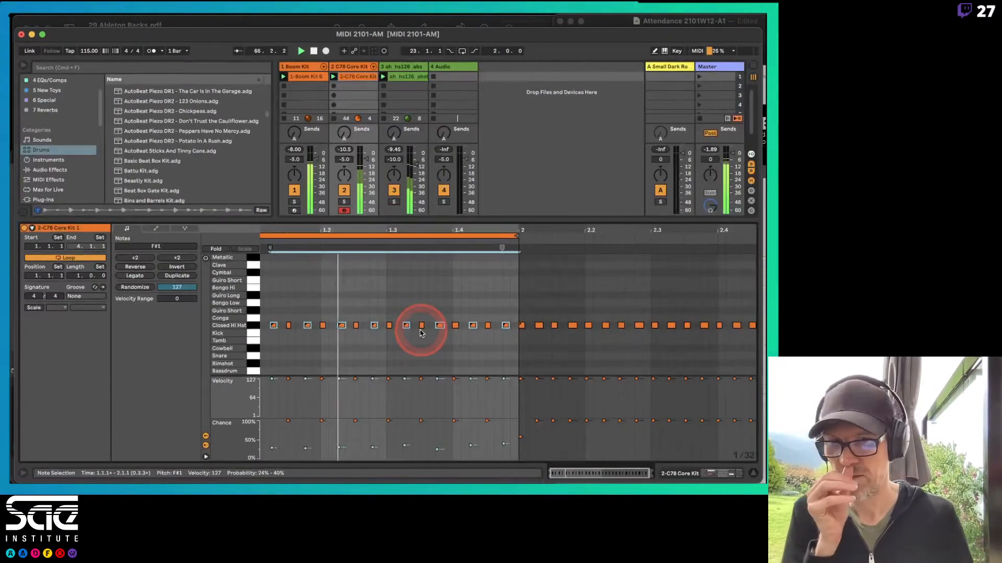
key(plus)
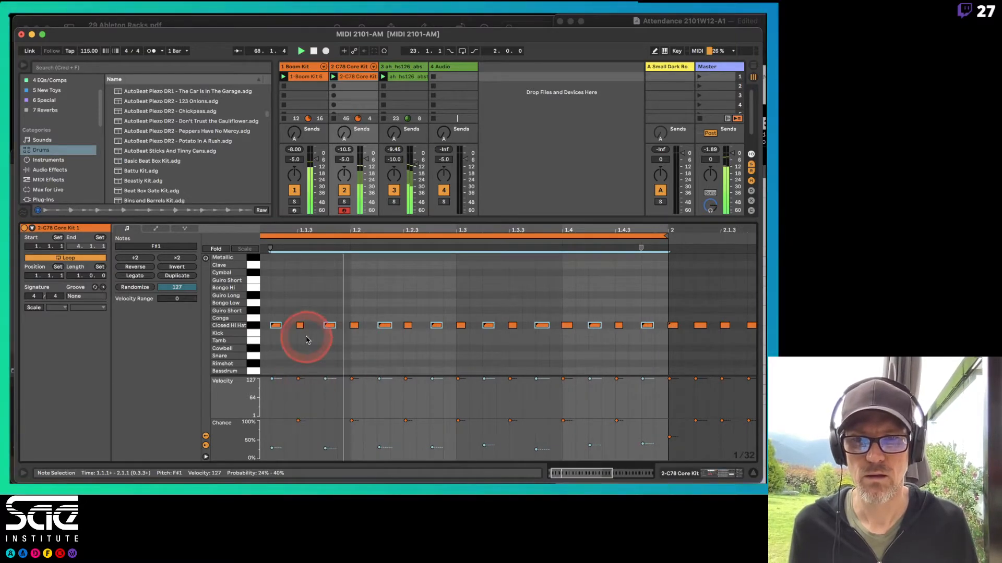
scroll(297, 328, left, 2)
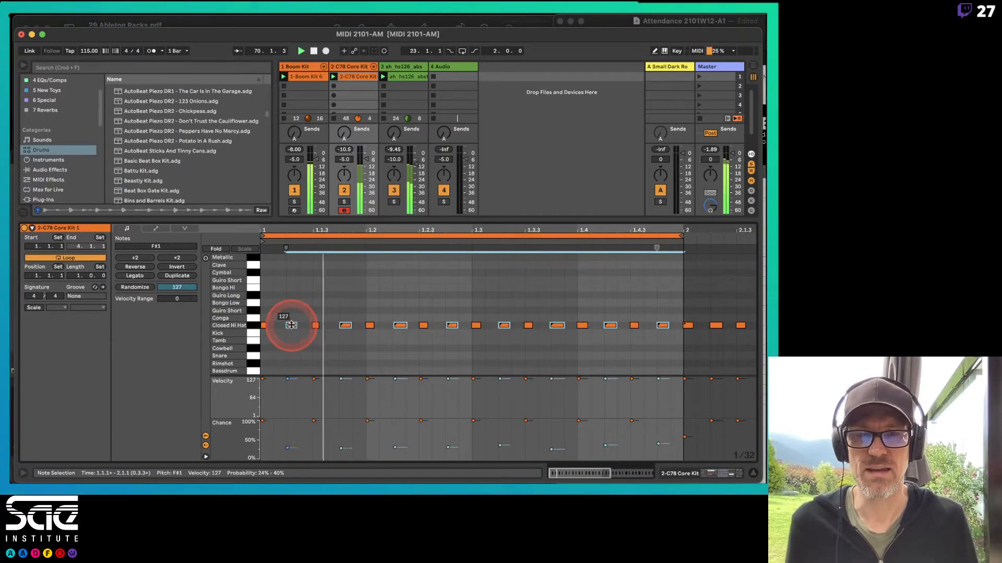
drag(291, 325, 291, 326)
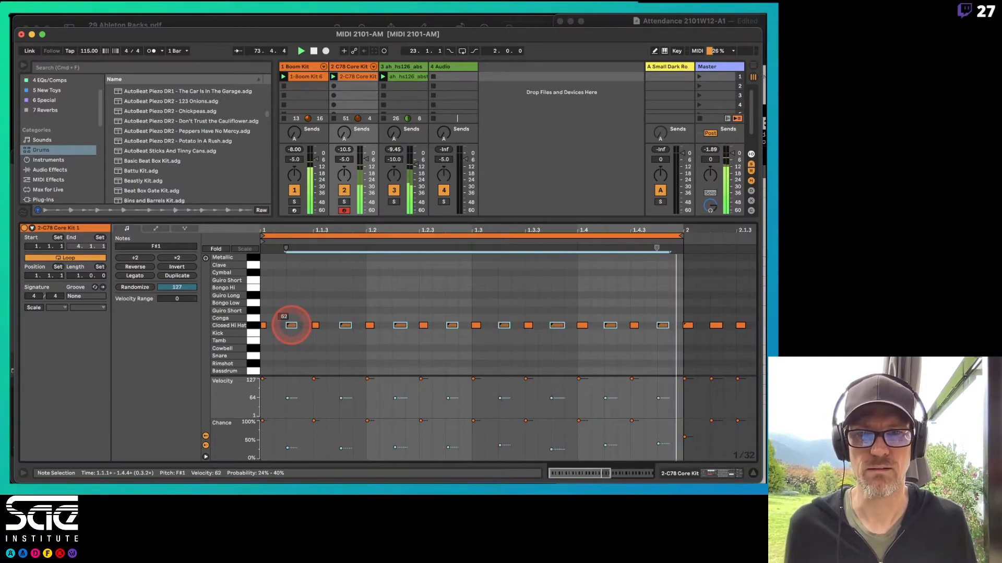
Step: Mute the sh_hs126_abs loop track and hide the velocity and chance lanes of the C78 Core Kit clip
click(395, 191)
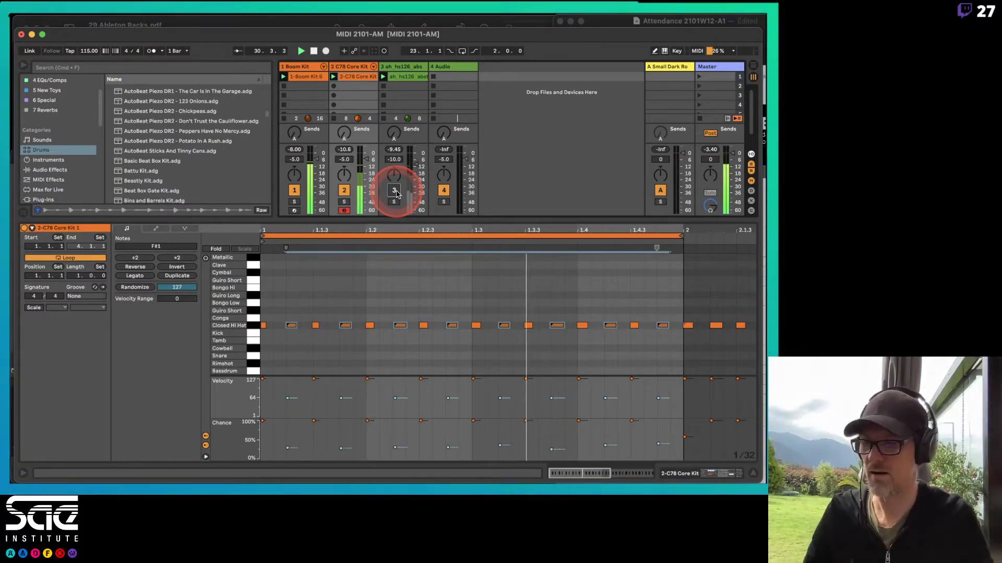
click(397, 339)
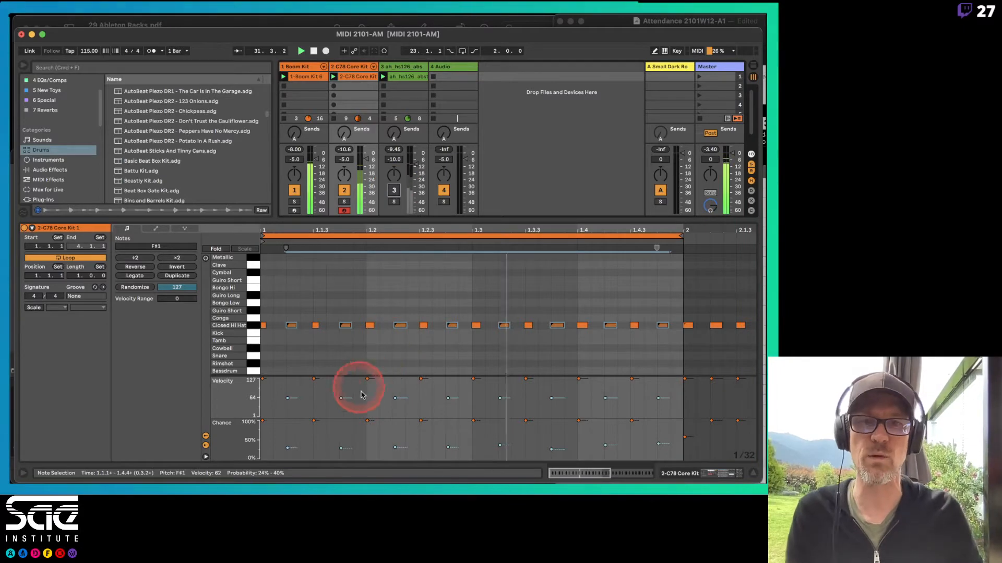
click(228, 471)
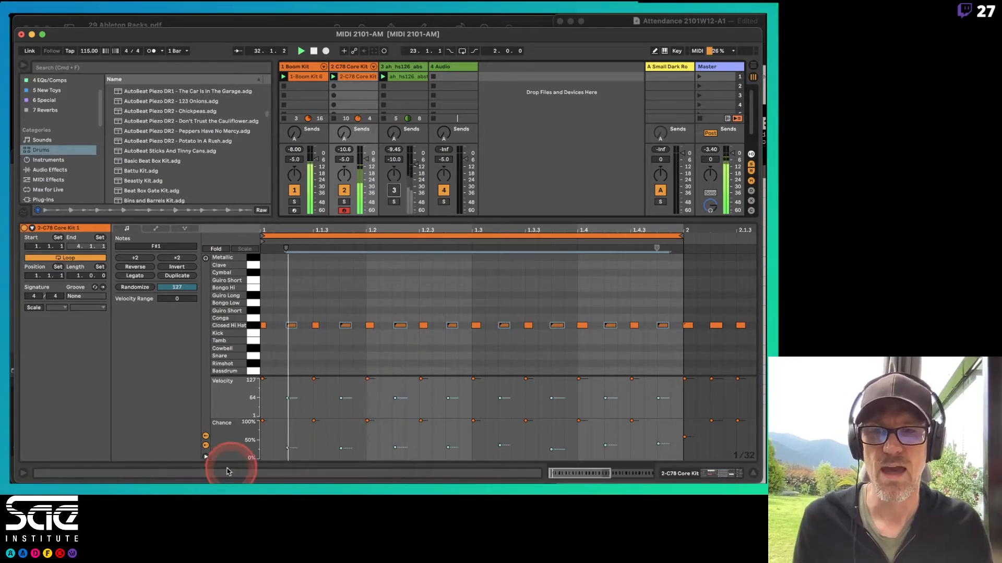
click(206, 446)
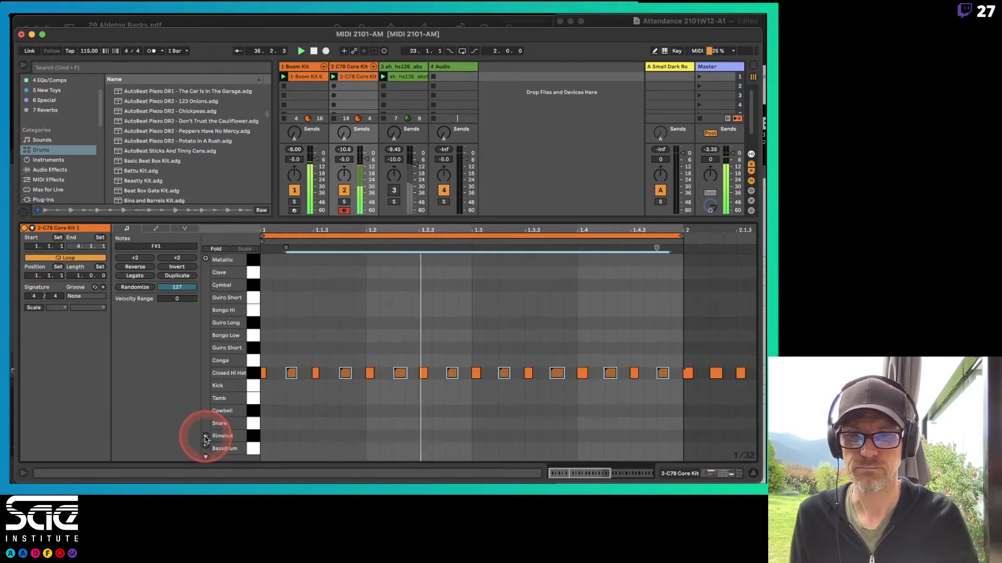
click(204, 435)
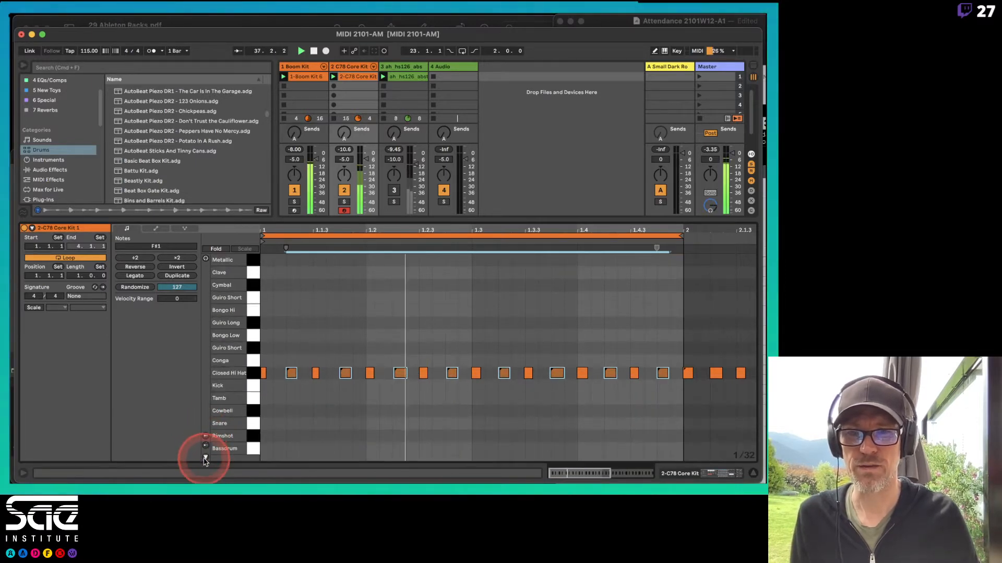
Step: Switch the velocity and chance lanes of the C78 Core Kit clip on, off and on again
click(204, 459)
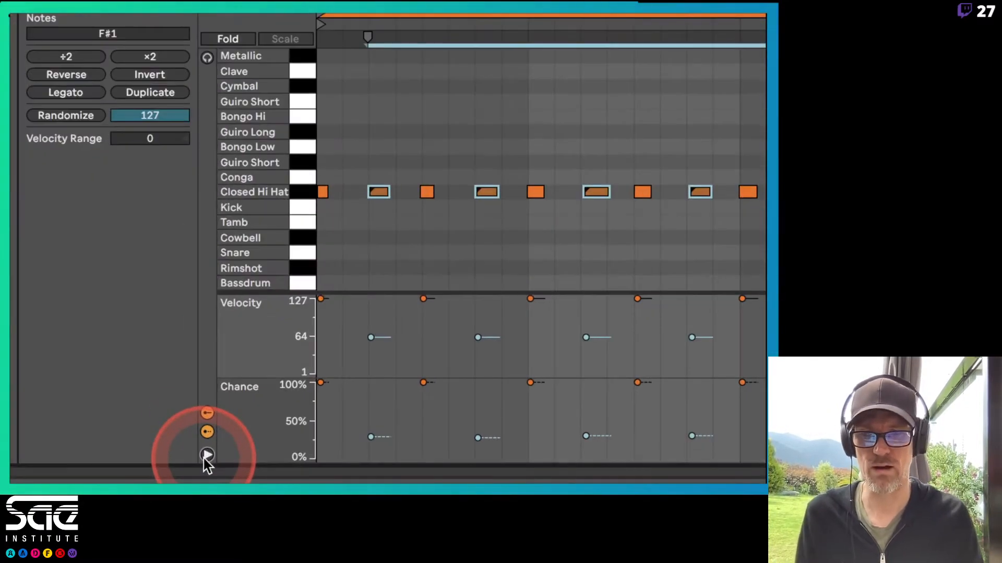
click(205, 457)
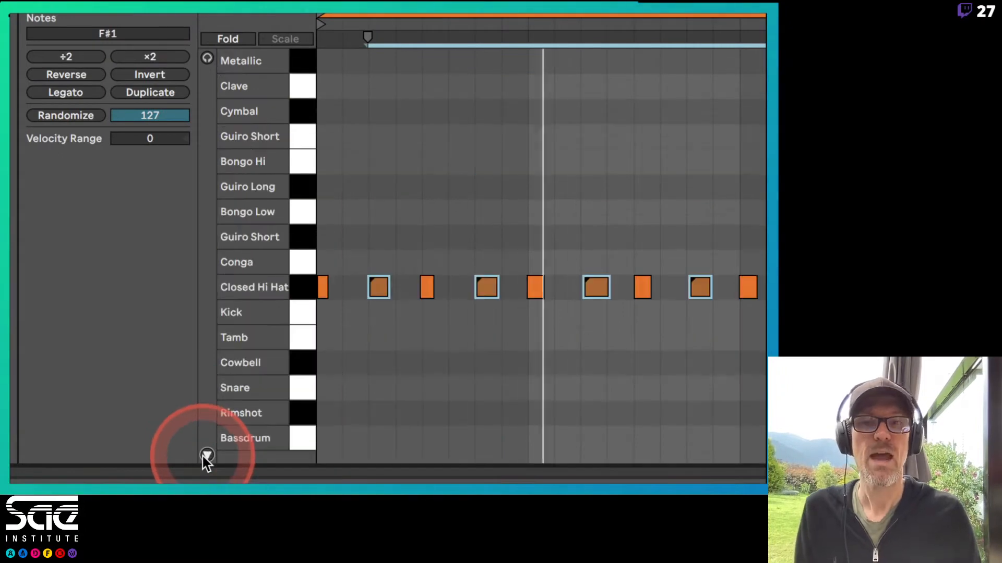
click(206, 457)
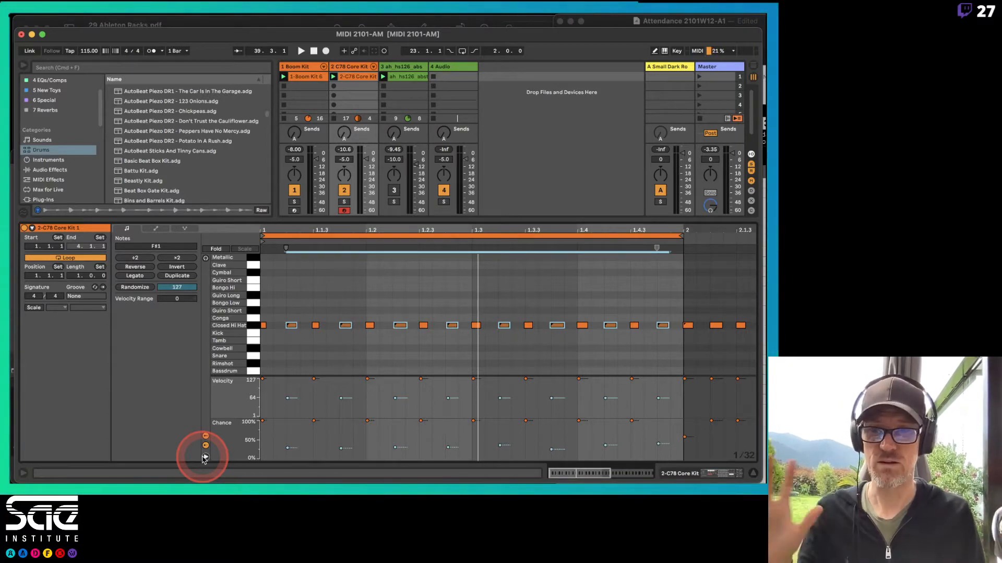
Step: Reveal the follow action and launch settings of the C78 Core Kit clip and hide them again
click(35, 247)
click(32, 228)
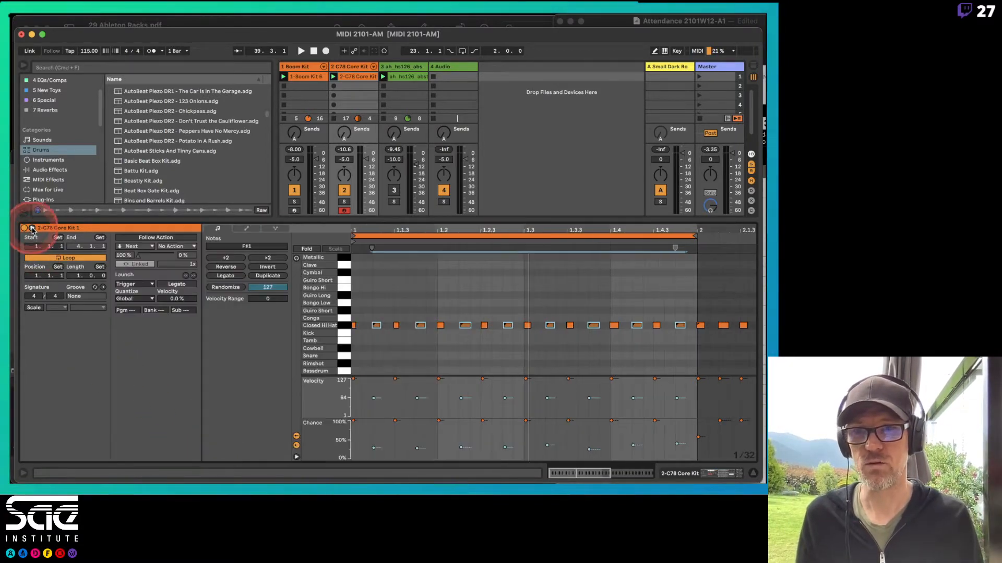
click(32, 228)
click(32, 229)
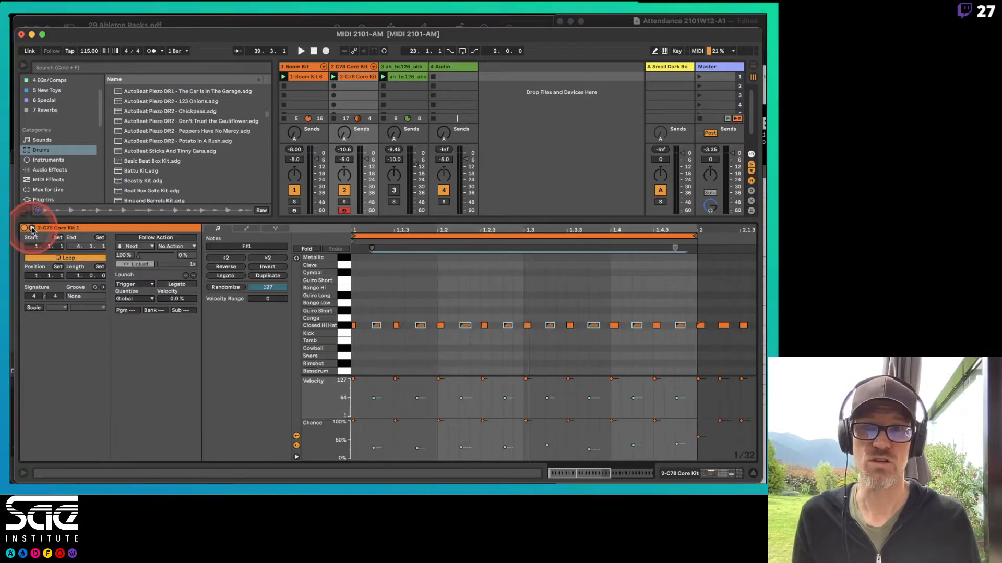
click(32, 229)
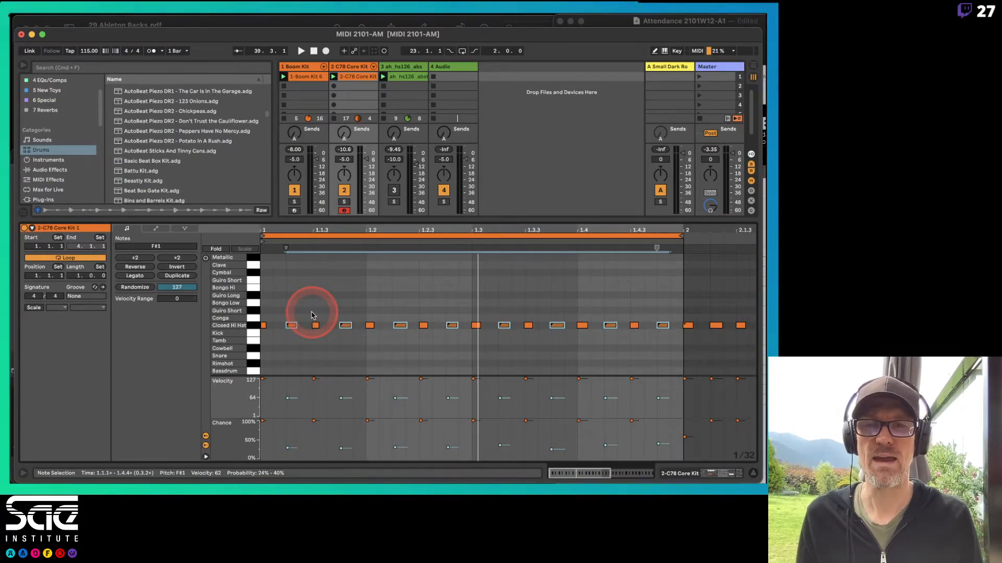
Step: Check the velocity and chance markers of the first in-between closed hi-hat, and hide both lanes
click(300, 366)
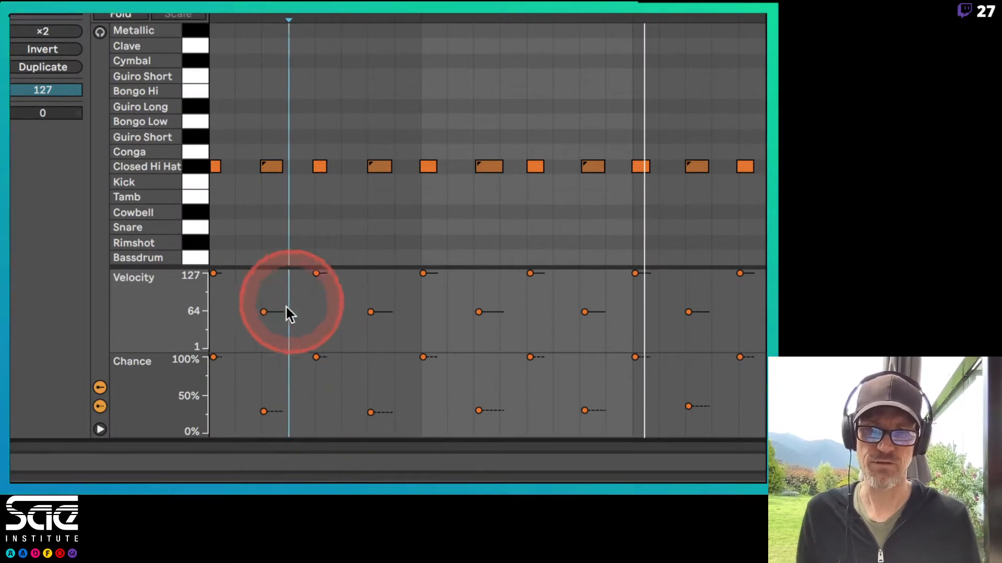
click(277, 313)
click(324, 285)
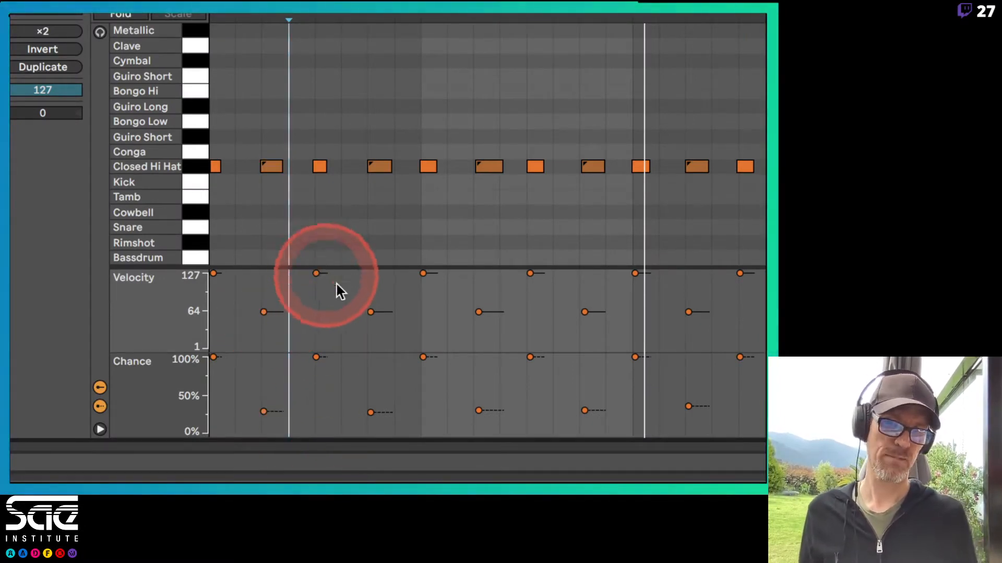
click(371, 316)
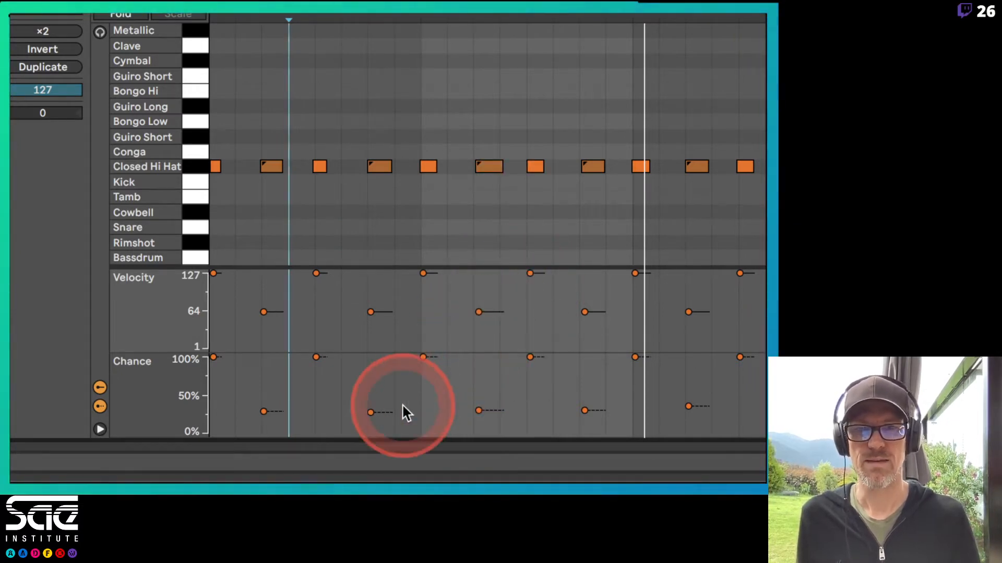
mouse_move(264, 412)
mouse_down()
mouse_move(264, 357)
mouse_move(267, 414)
mouse_up()
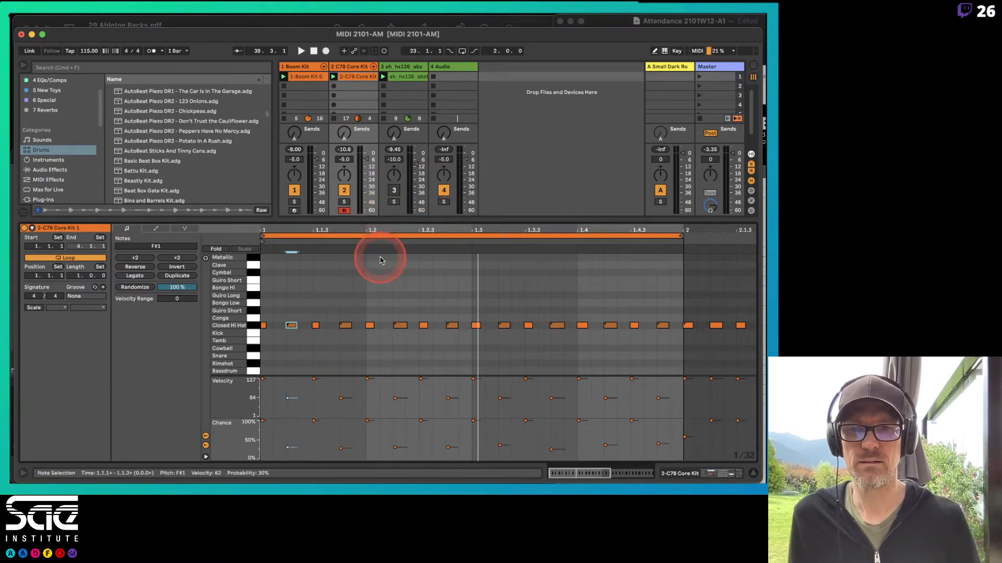
click(205, 457)
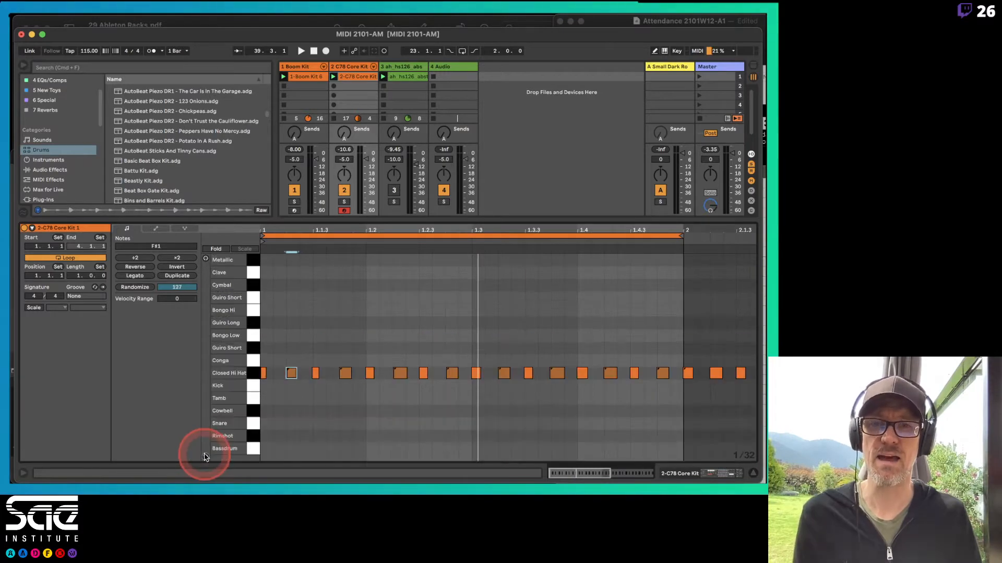
Step: Unmute the ah_hs126_abs loop track during playback and balance the volumes: loop at -14.0 dB, C78 Core Kit at -6.6 dB
key(space)
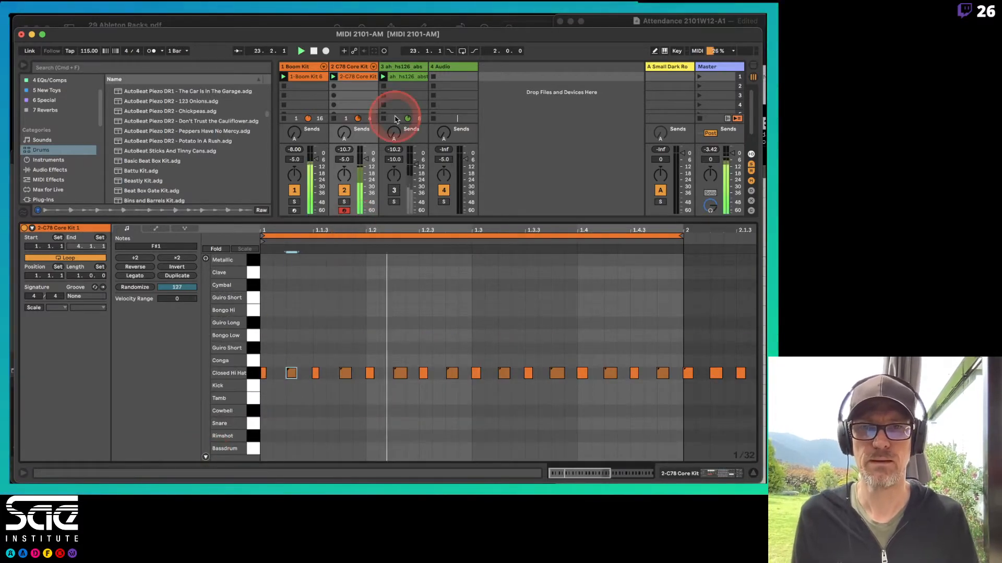
click(395, 190)
drag(413, 163, 367, 163)
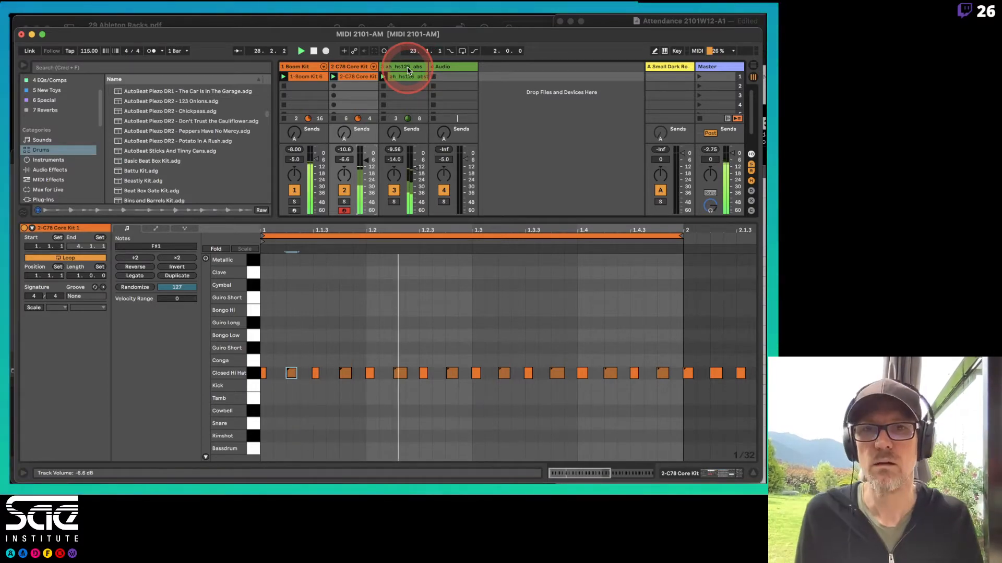
Step: Color the ah_hs126_abs track orange like the drum tracks and assign the track color to its clips
click(357, 68)
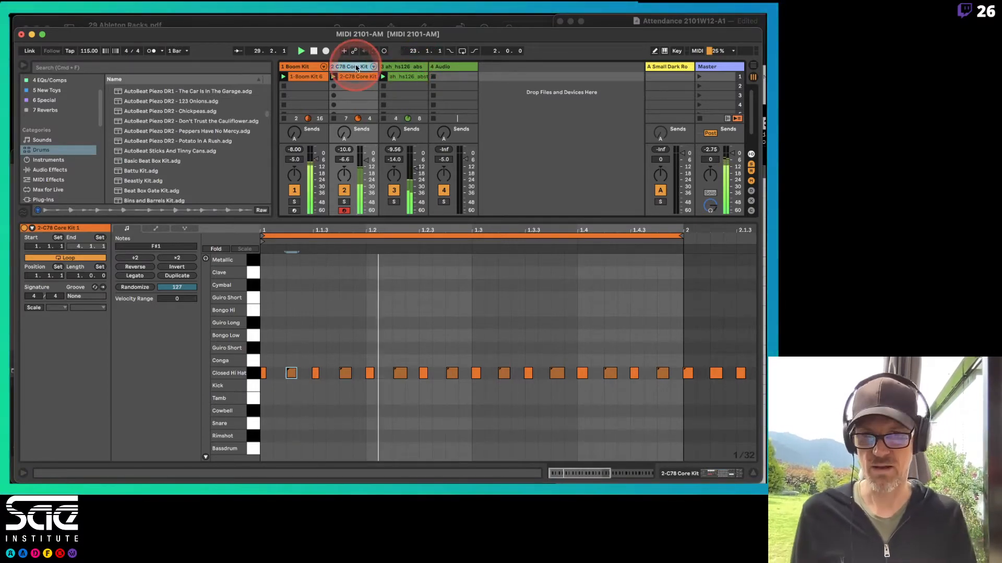
click(403, 65)
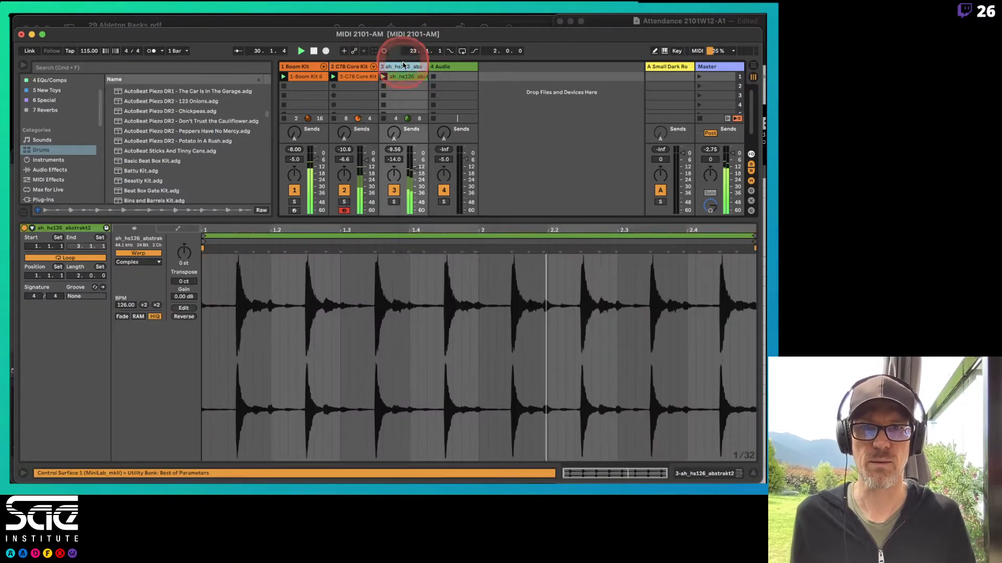
right_click(403, 63)
click(419, 201)
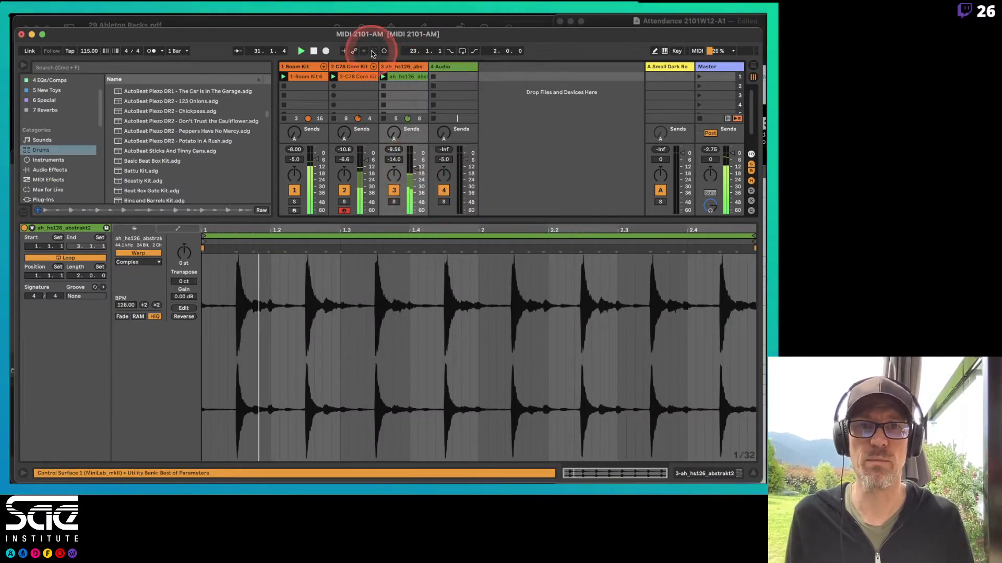
right_click(410, 66)
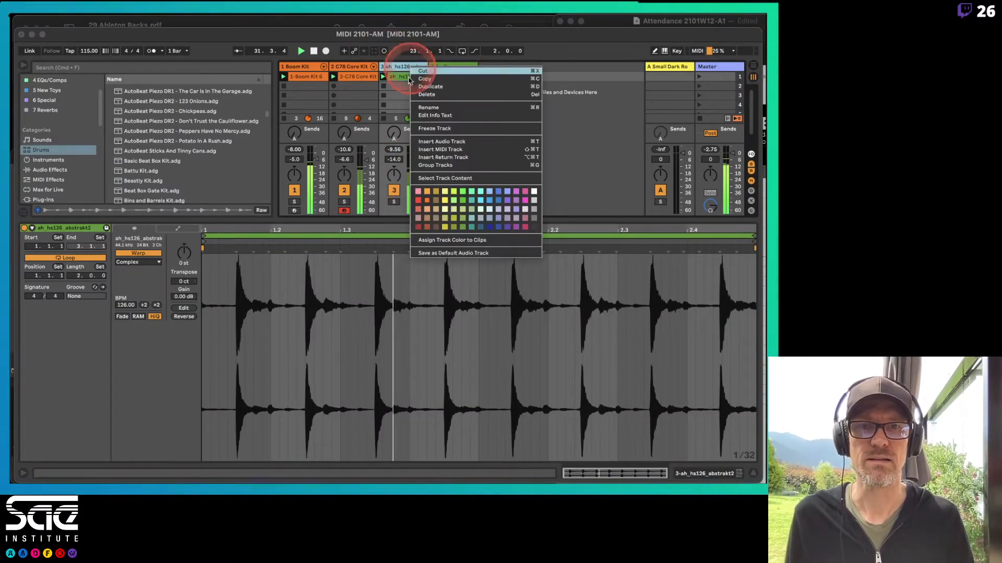
click(433, 240)
Step: Delete the empty 4 Audio track and insert a new MIDI track after the ah_hs126_abs track
click(442, 66)
key(Delete)
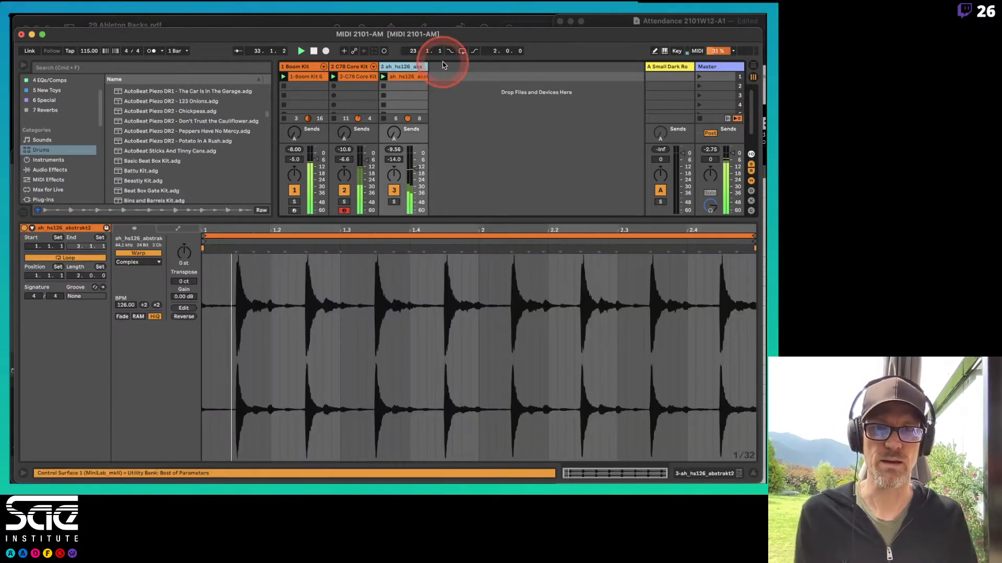
click(416, 67)
key(super+shift+t)
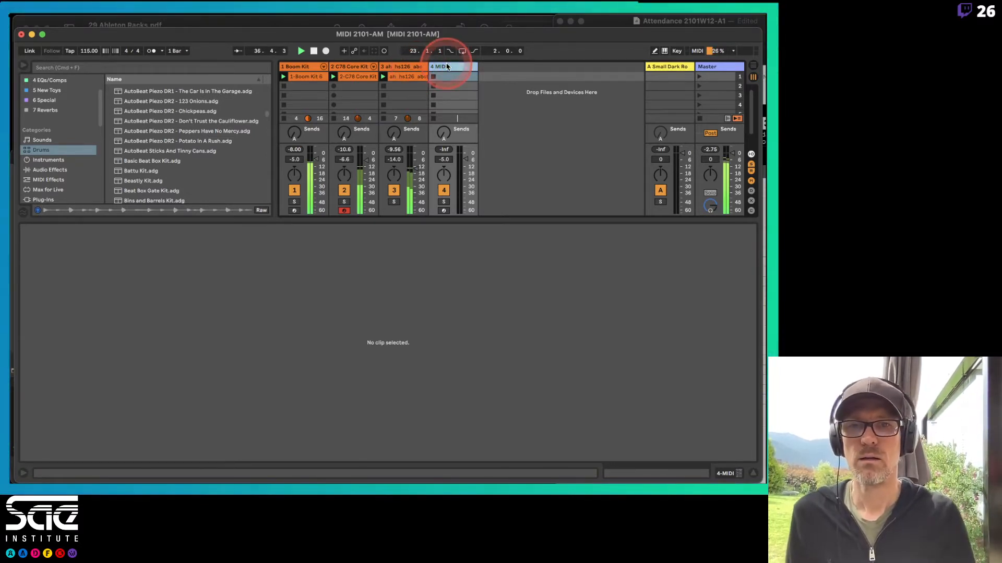
Step: Enlarge the session and browser area and expand the Mallets folder in the Sounds category
drag(347, 218, 340, 342)
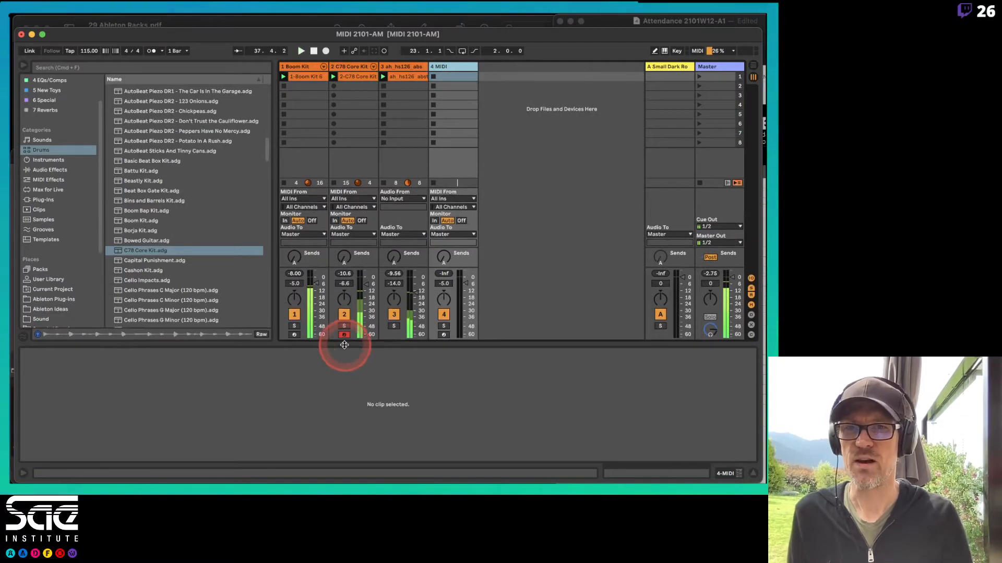
click(52, 140)
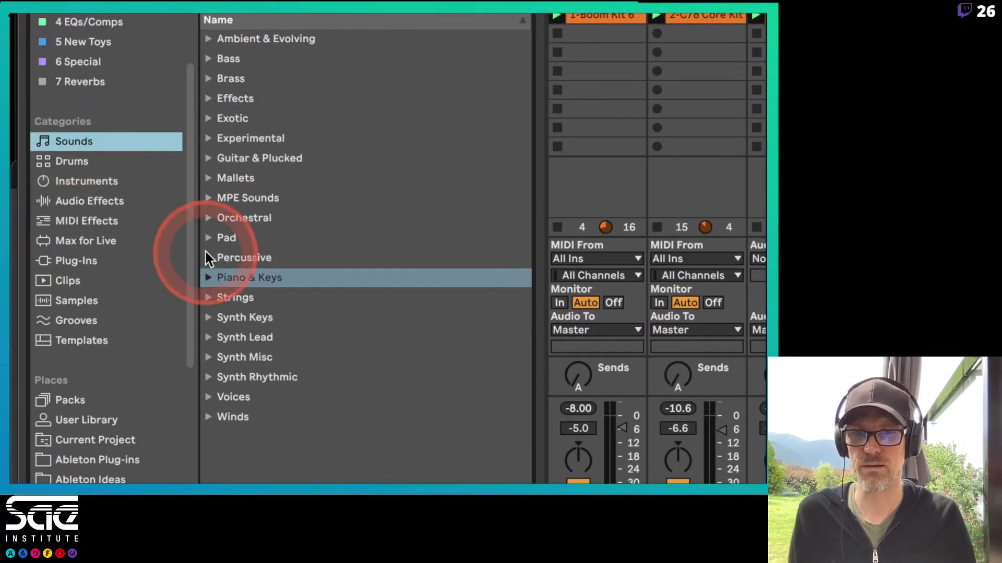
click(209, 178)
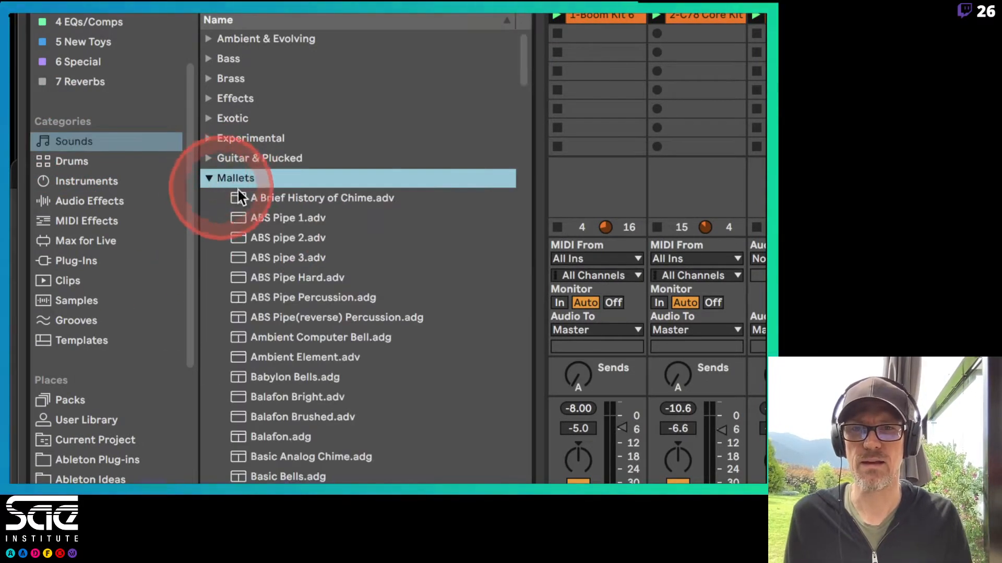
Step: Audition the Mallets presets one after another, from A Brief History of Chime.adv through Bells Classic Muffled.adv
click(267, 199)
key(Down)
key(Down)
key(Down)
key(Down)
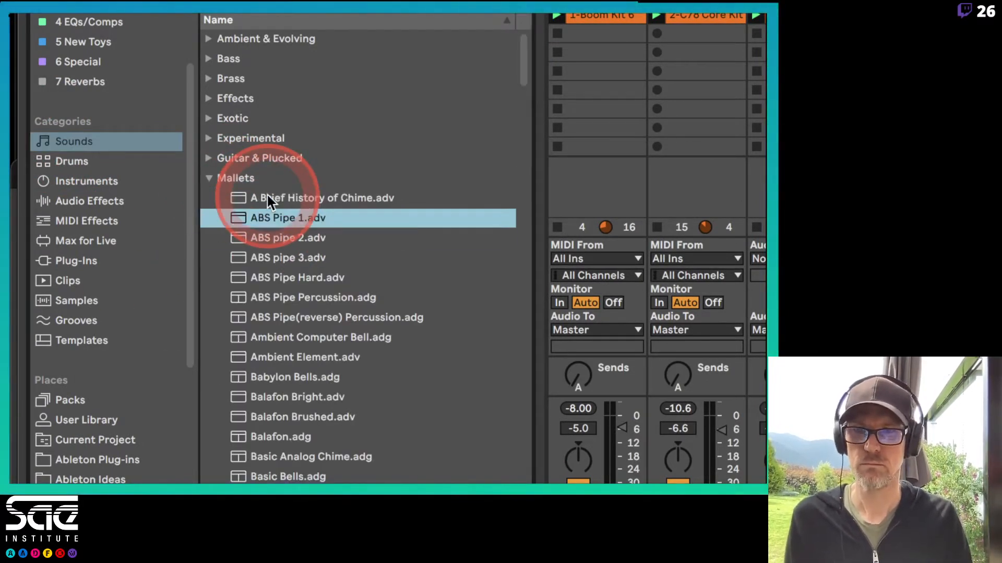
key(Down)
key(Down)
key(Down)
key(Down)
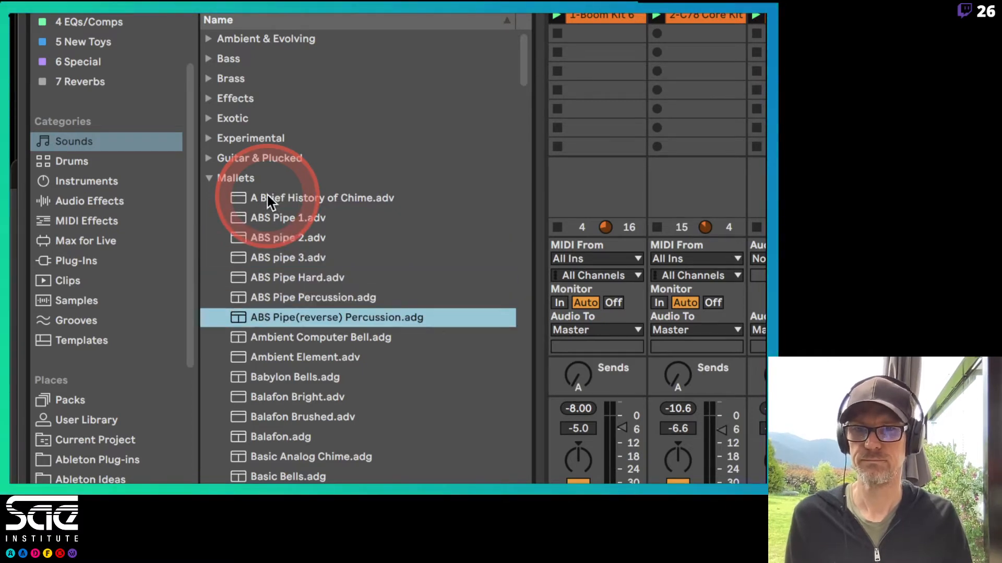
key(Down)
key(Down)
key(Down)
key(Down)
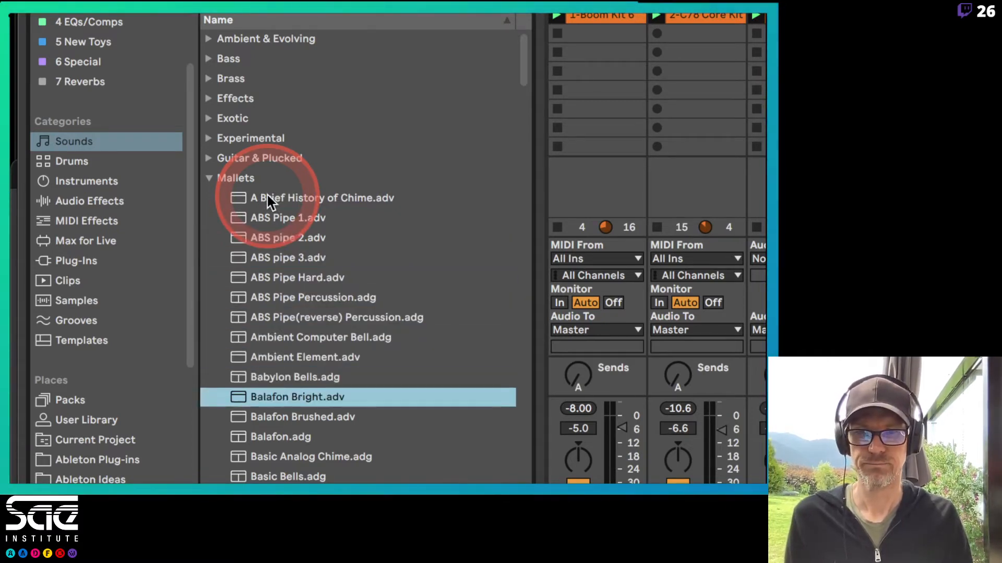
key(Down)
key(Down)
key(Down)
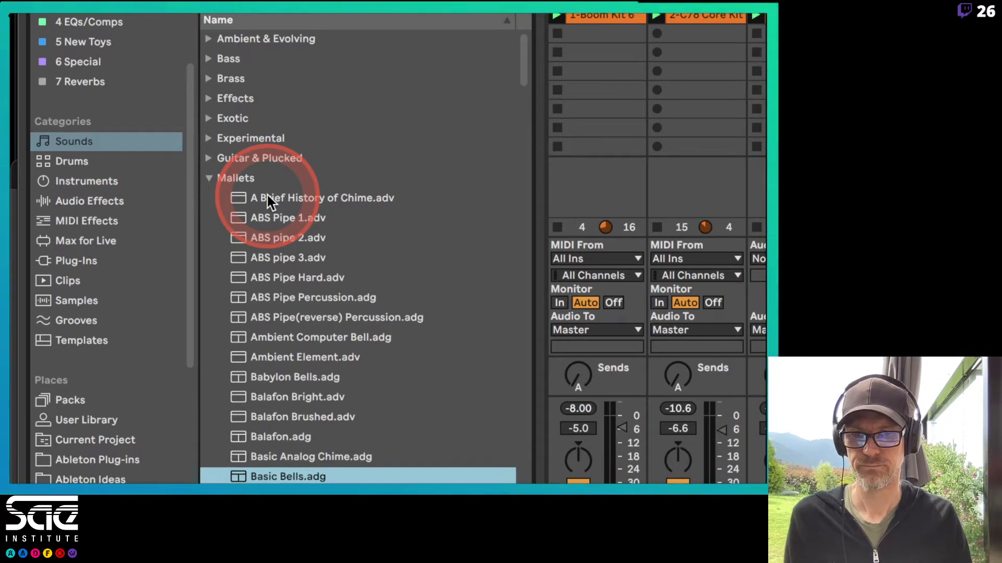
scroll(313, 208, down, 3)
key(Down)
key(Down)
key(Down)
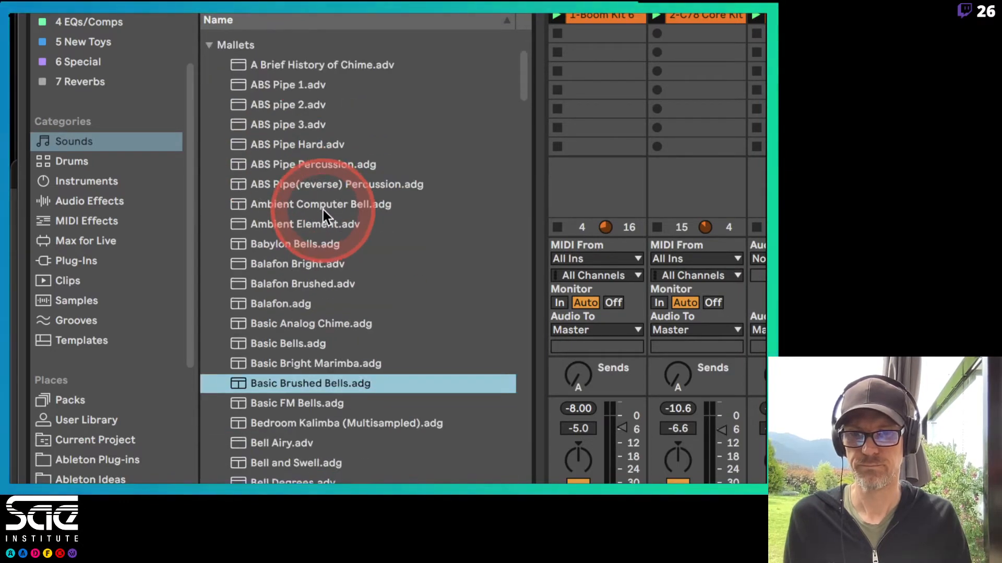
key(Down)
key(Down)
key(Down)
key(Down)
key(Down)
key(Down)
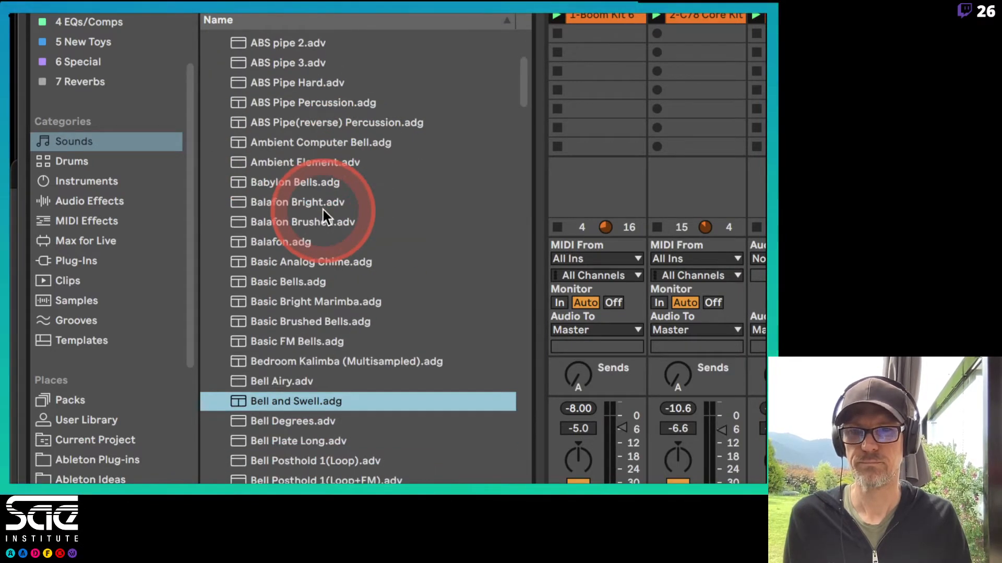
key(Down)
key(Down)
key(Down)
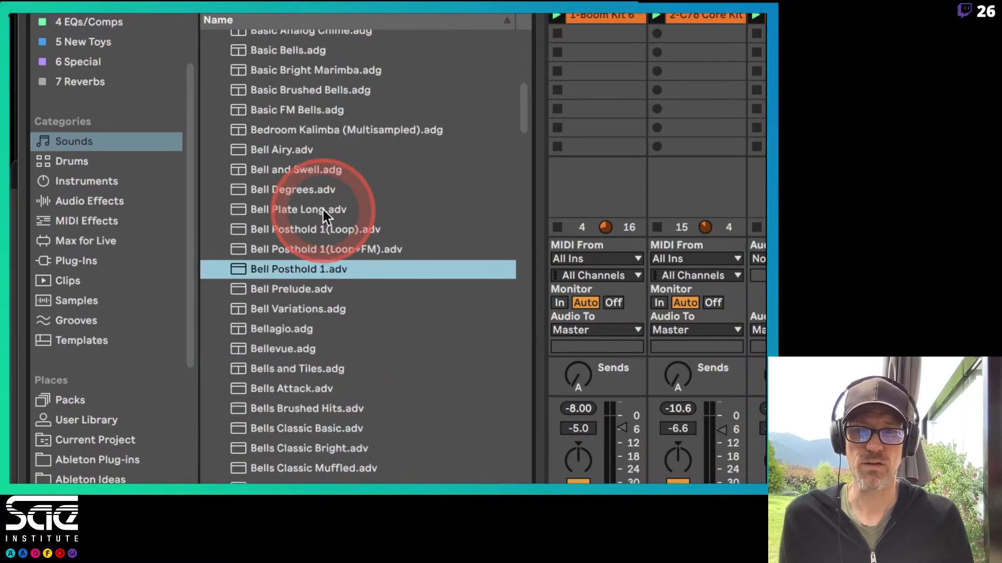
key(Down)
key(Down)
key(Down)
key(Down)
key(Down)
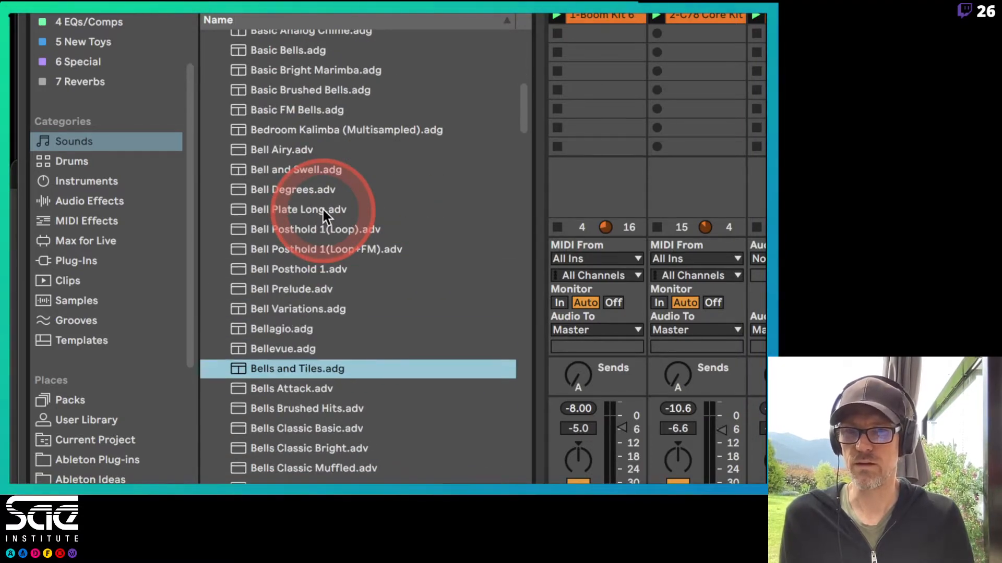
key(Up)
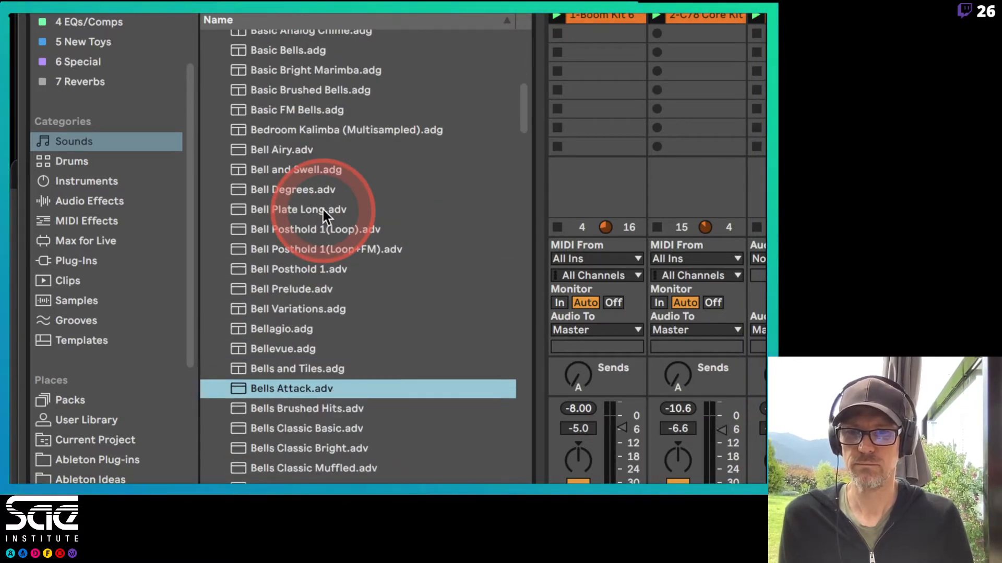
key(Down)
key(Down)
key(Down)
key(Down)
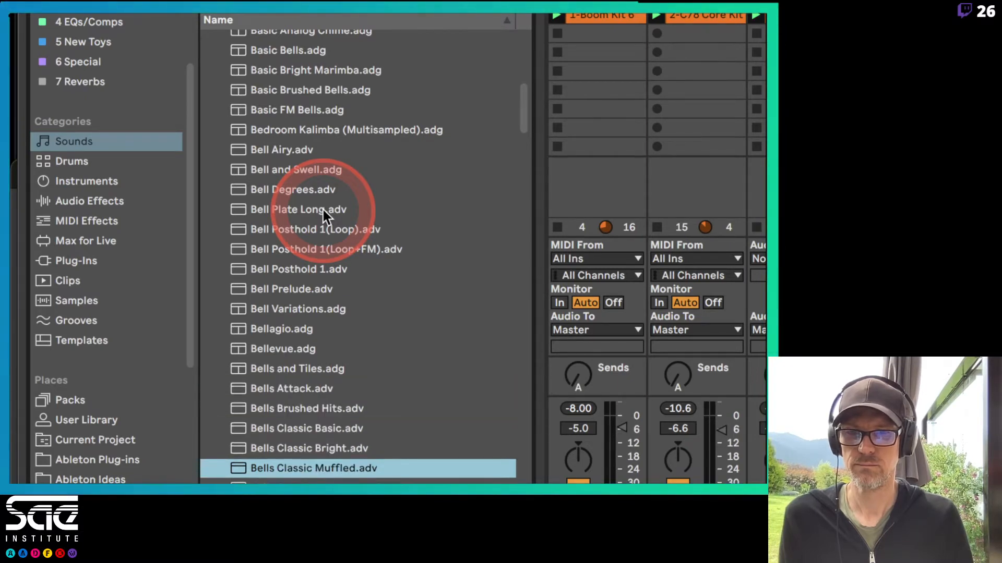
Step: Audition the following bell presets up to Bells Mellow.adv and load Bells Mellow.adv onto the new MIDI track
key(Down)
key(Down)
key(Down)
key(Down)
key(Down)
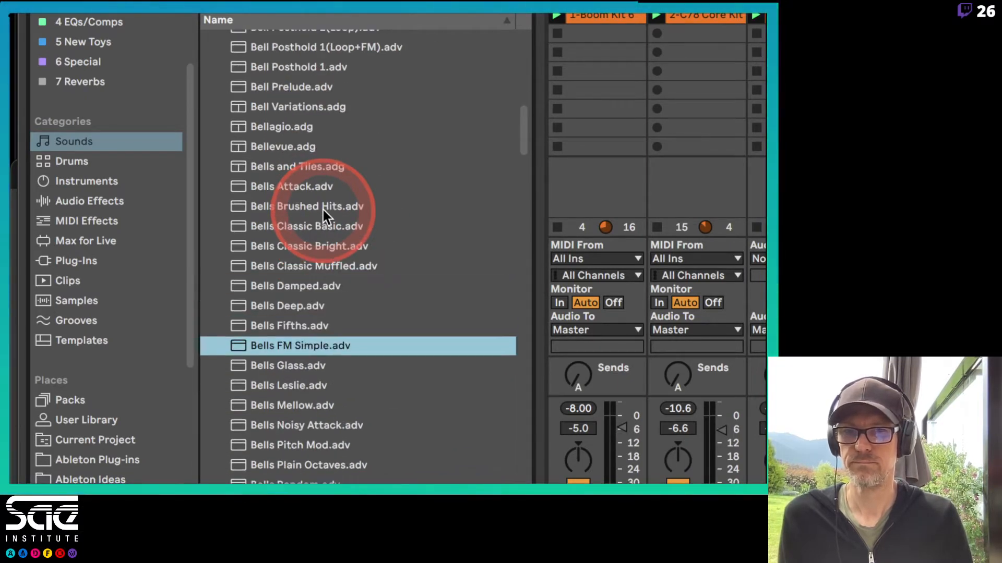
key(Down)
key(Down)
key(Down)
key(Up)
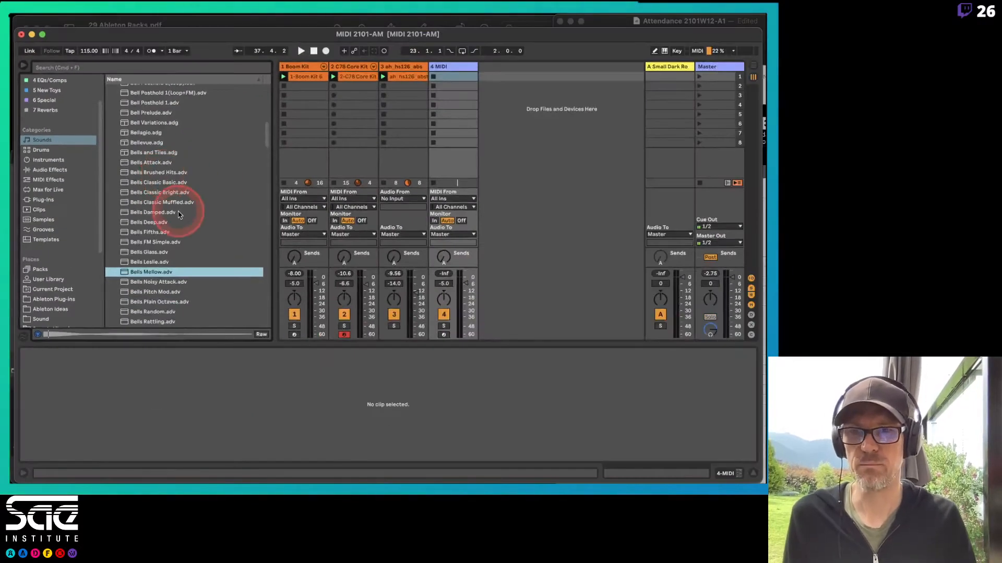
drag(126, 276, 450, 107)
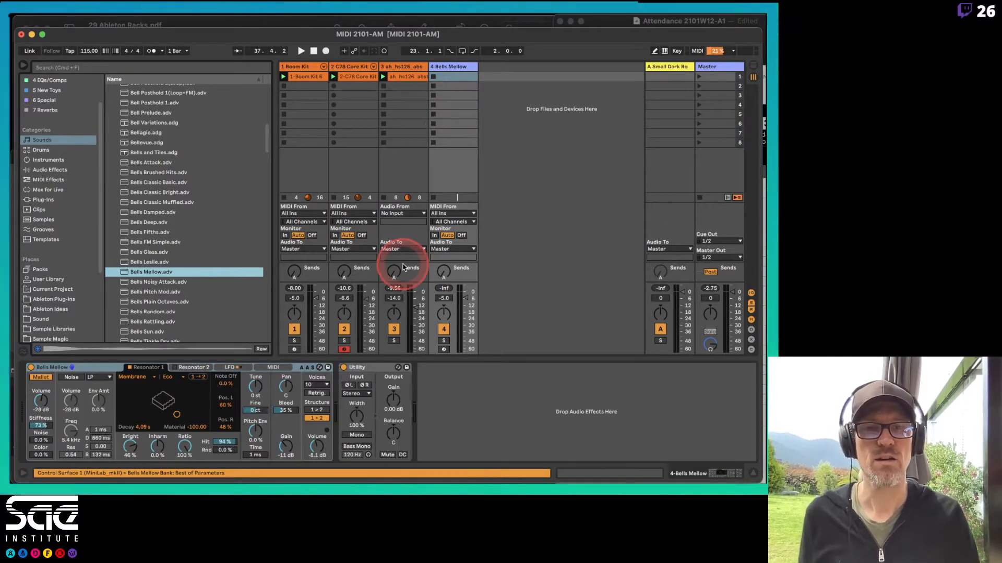
Step: Arm the Bells Mellow track and record a two-bar looping clip into its first slot over the playing drums
click(444, 350)
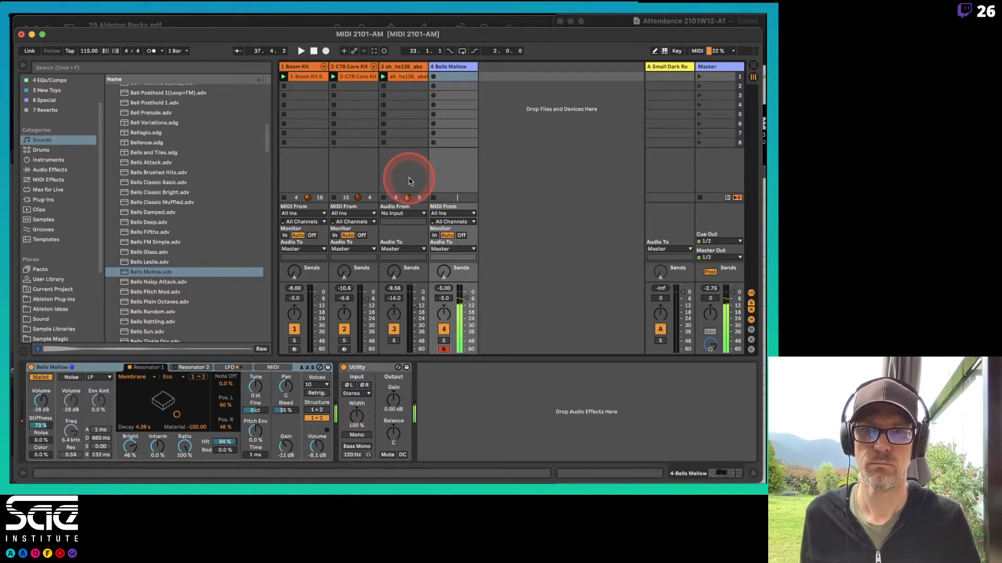
key(space)
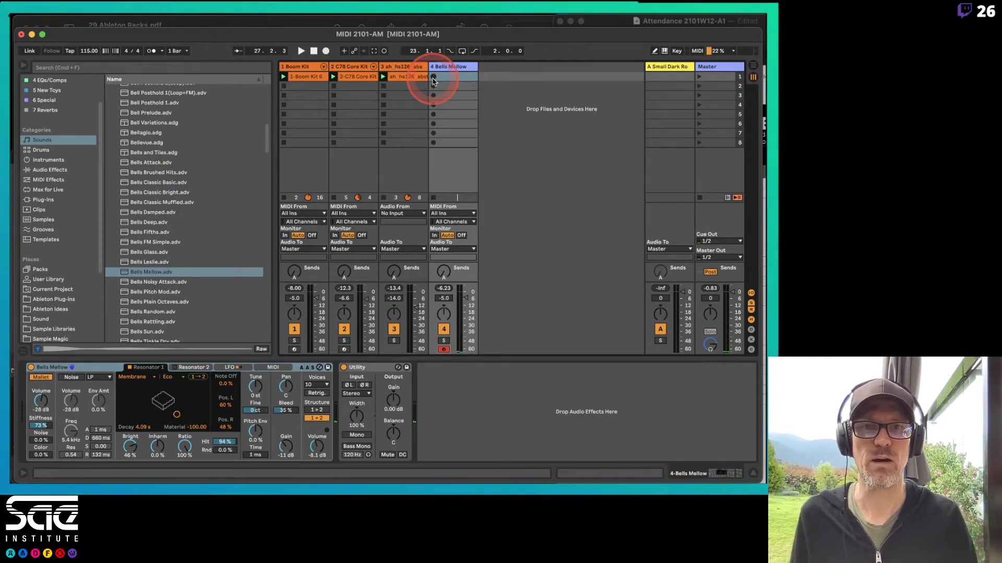
key(space)
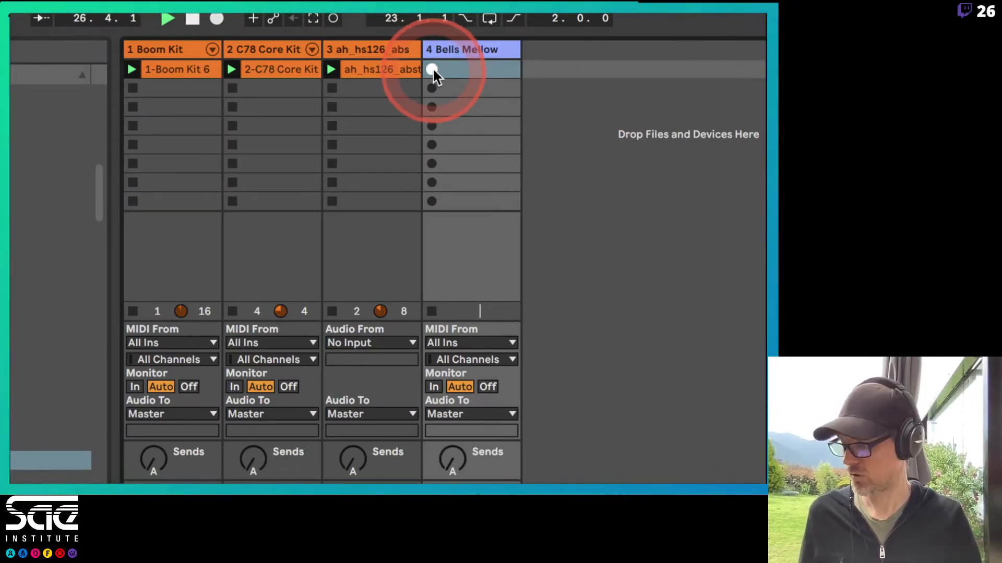
click(432, 69)
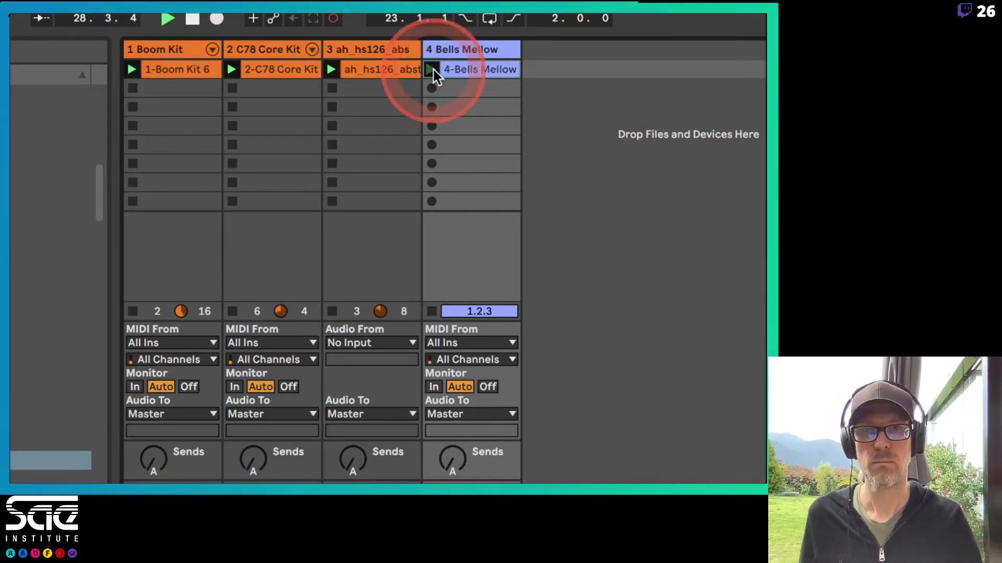
click(432, 70)
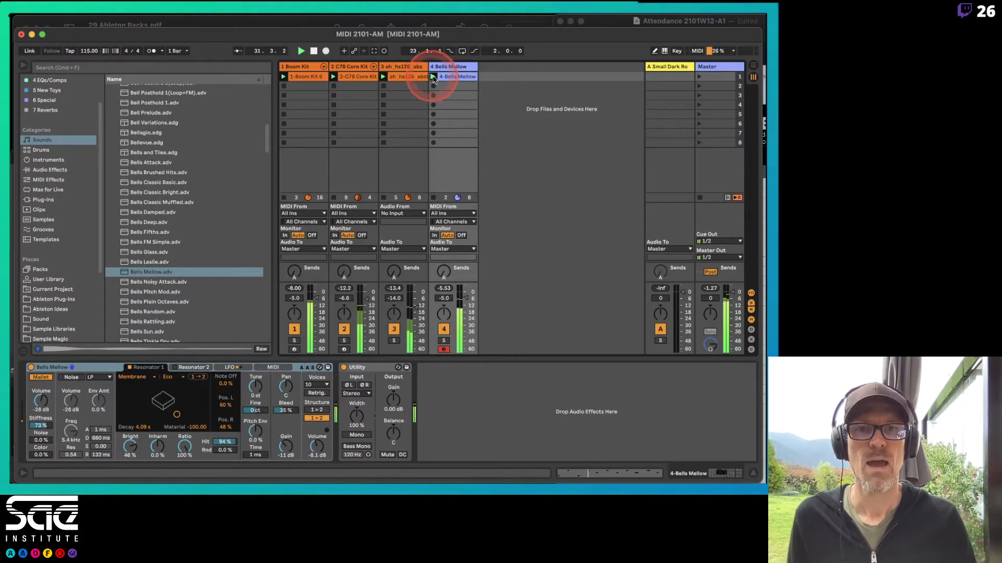
Step: Open the recorded Bells Mellow clip, show its note lanes, and select and quantize all its notes
click(453, 78)
double_click(452, 80)
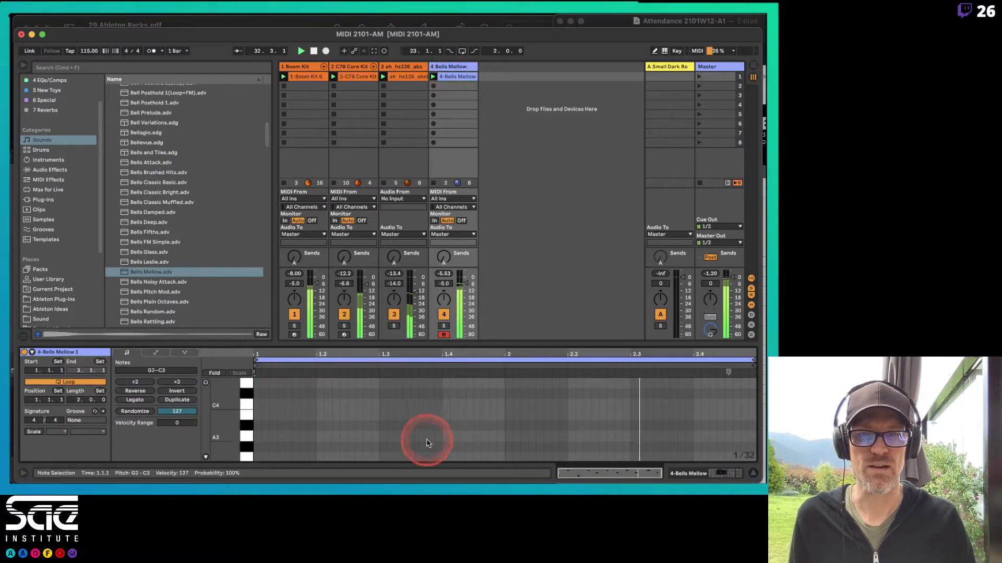
click(207, 458)
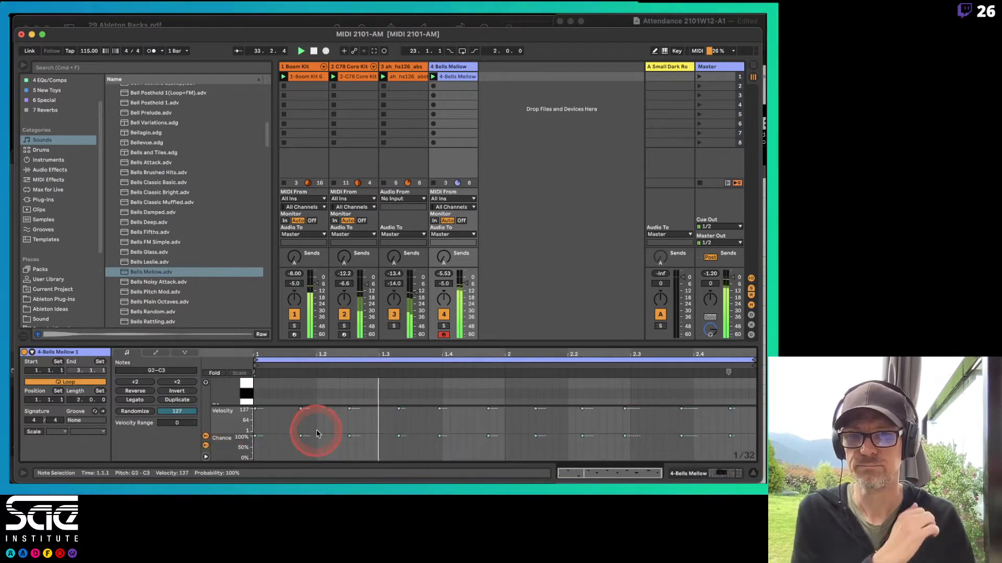
key(super+a)
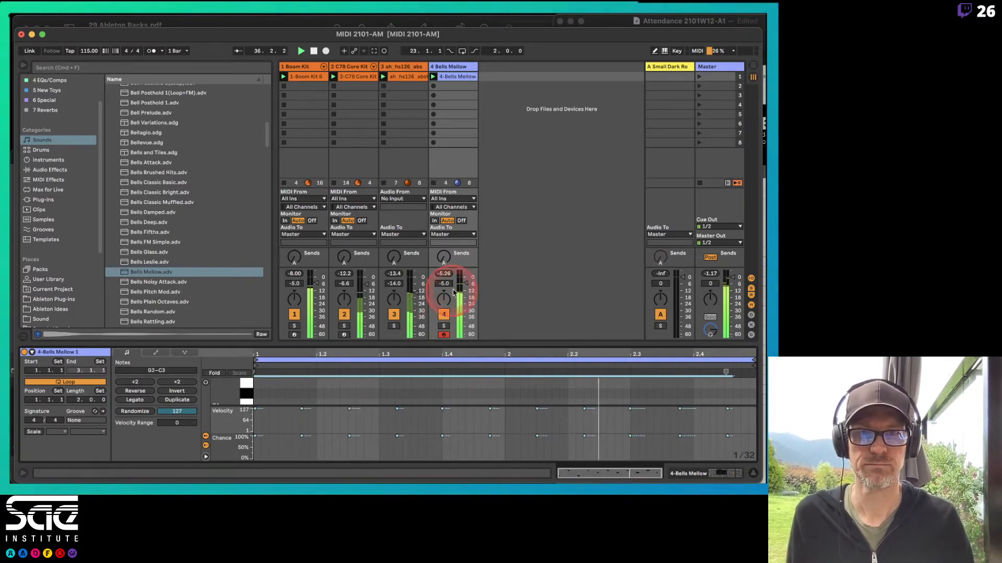
Step: Shorten the Bells Mellow instrument's resonator decay to about 1.3 s and set its track volume to -7.0 dB
drag(465, 286, 463, 290)
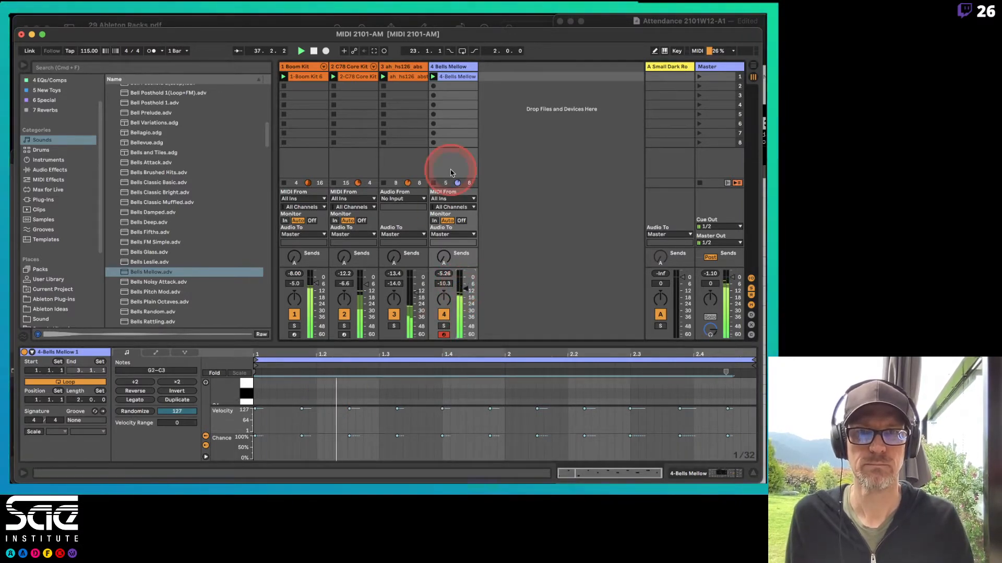
click(448, 69)
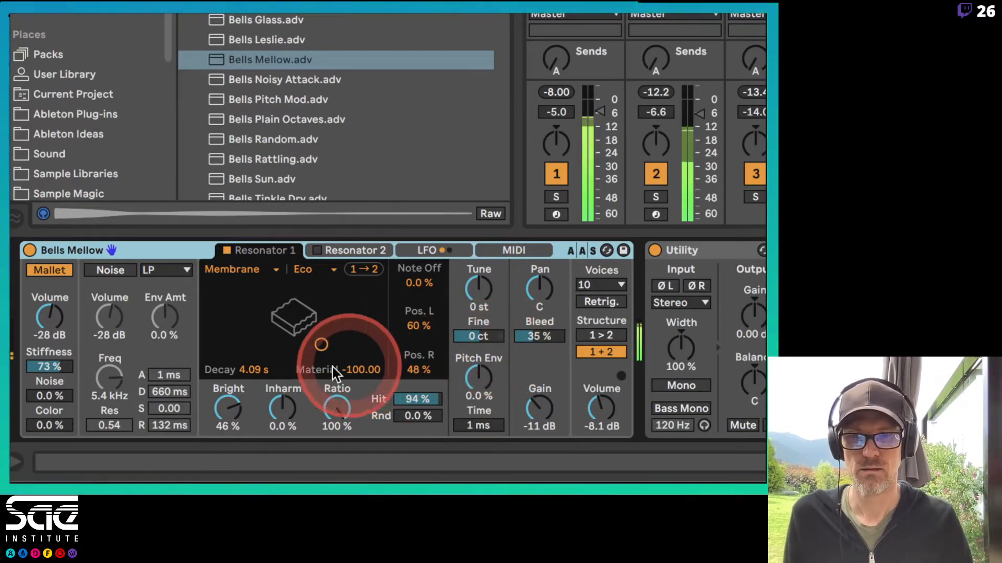
mouse_move(250, 372)
mouse_down()
mouse_move(251, 381)
mouse_move(250, 371)
mouse_up()
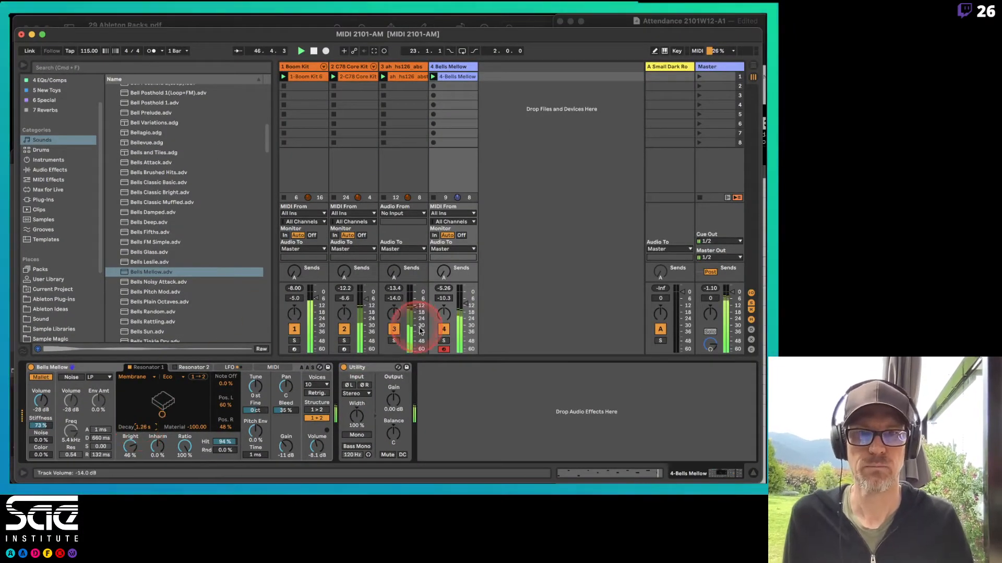
drag(464, 308, 465, 303)
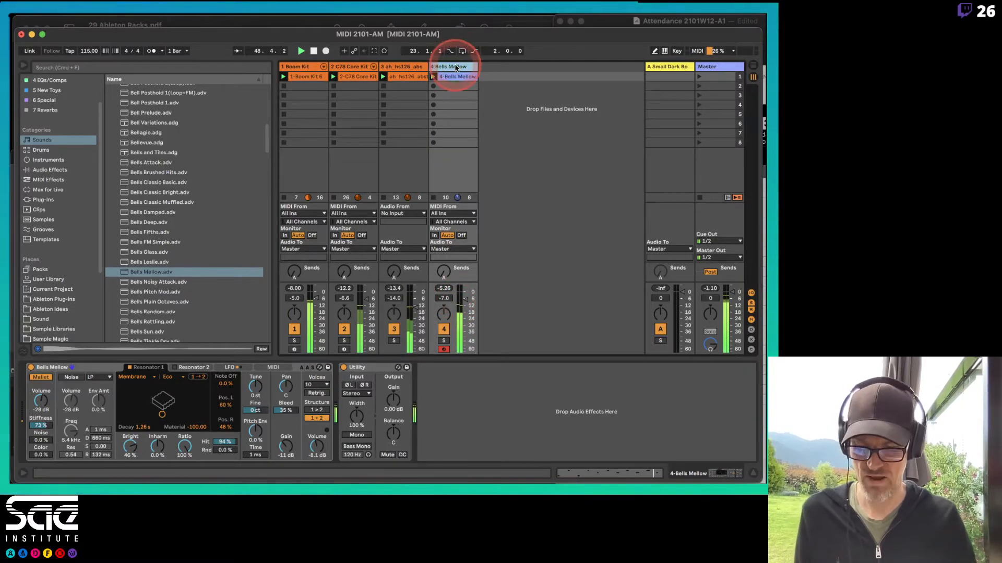
Step: Insert a new MIDI track after Bells Mellow and load the Bells Noisy Attack.adv preset onto it
key(super+shift+t)
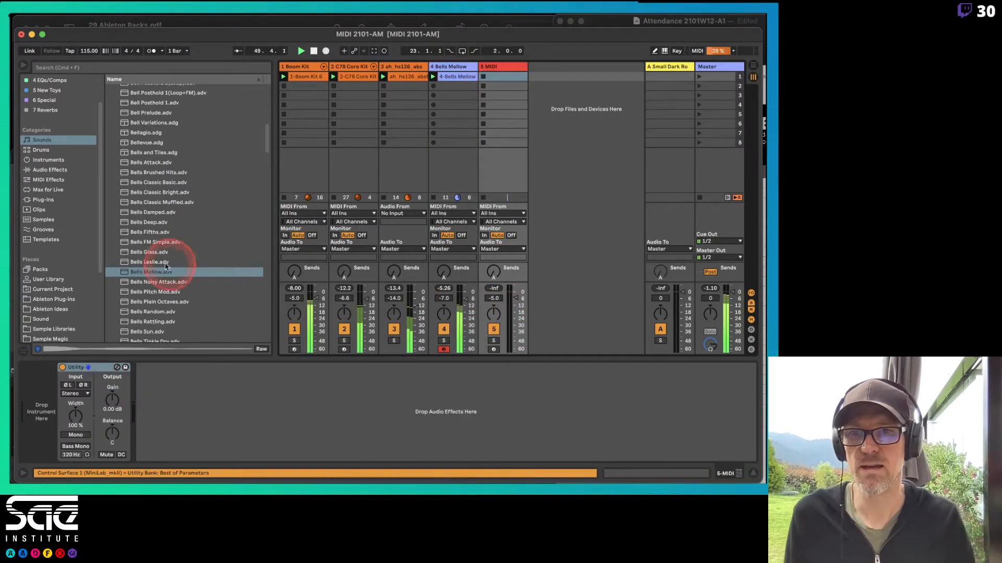
click(139, 252)
click(146, 282)
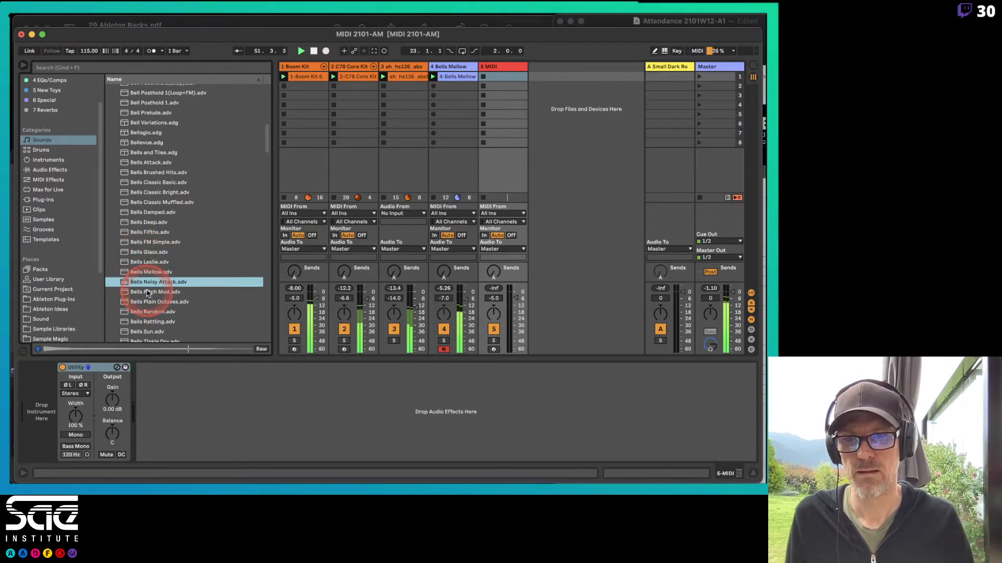
click(415, 124)
click(508, 67)
drag(511, 71, 509, 68)
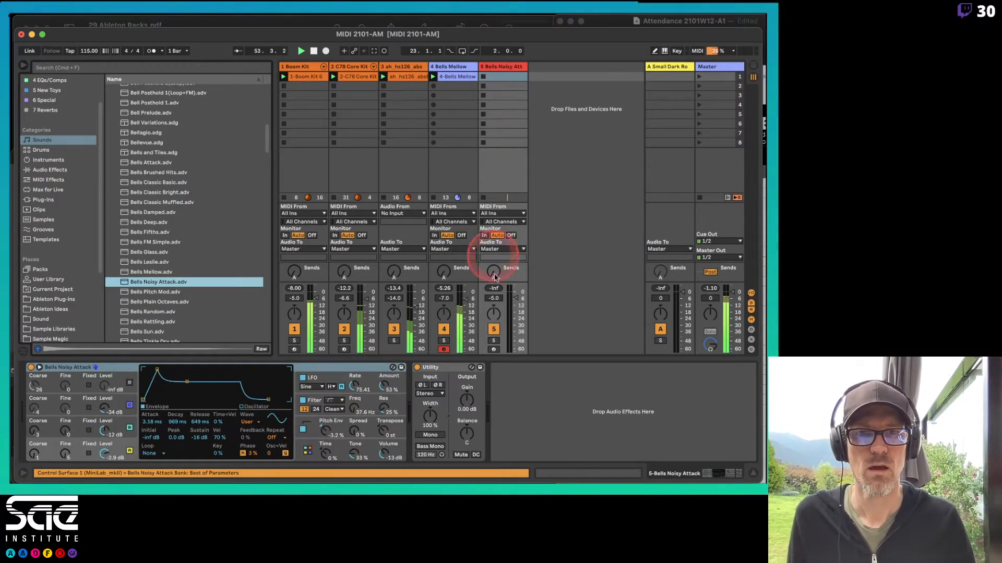
Step: Arm the Bells Noisy Attack track and record a three-bar looping clip into its first slot
click(495, 349)
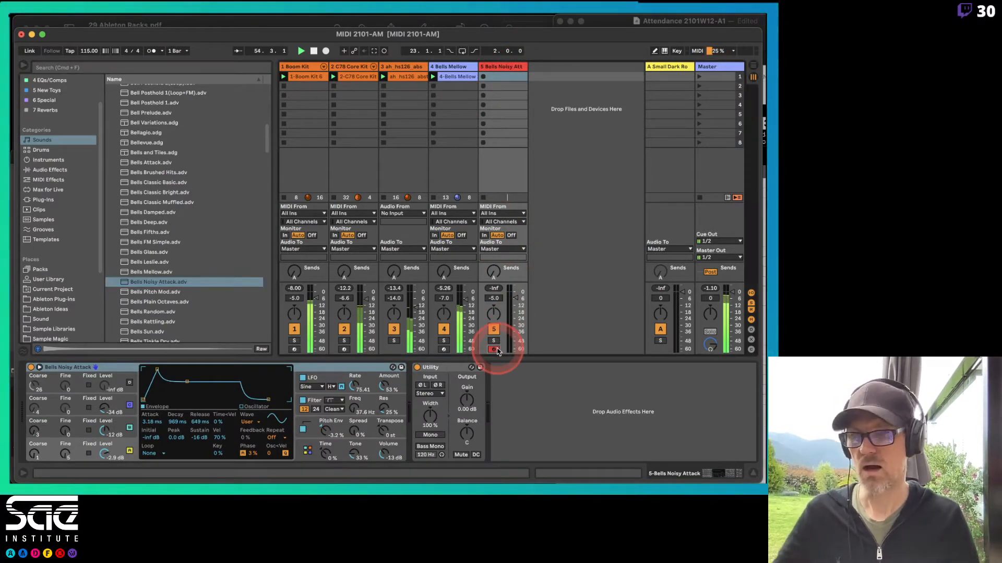
click(508, 99)
click(494, 81)
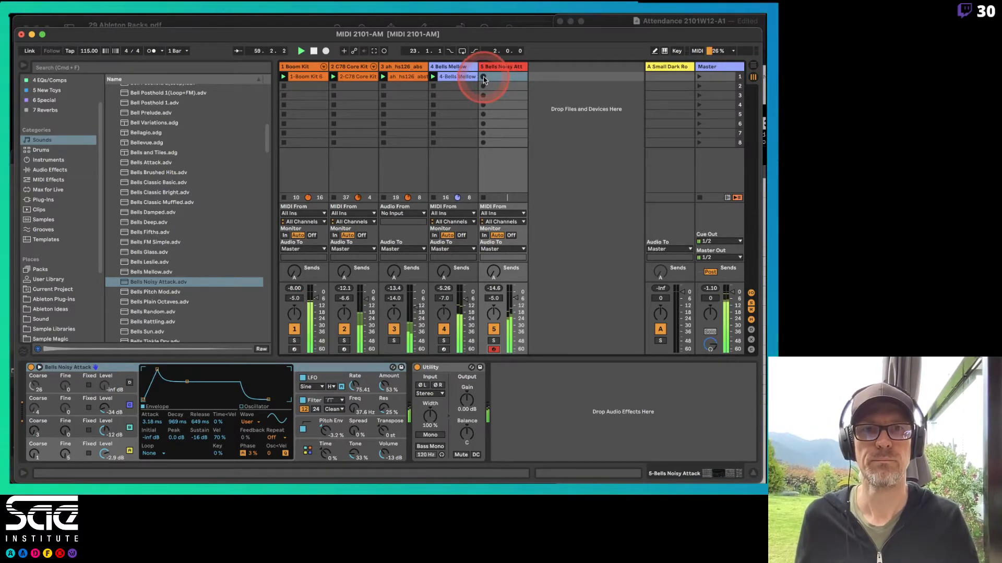
click(484, 78)
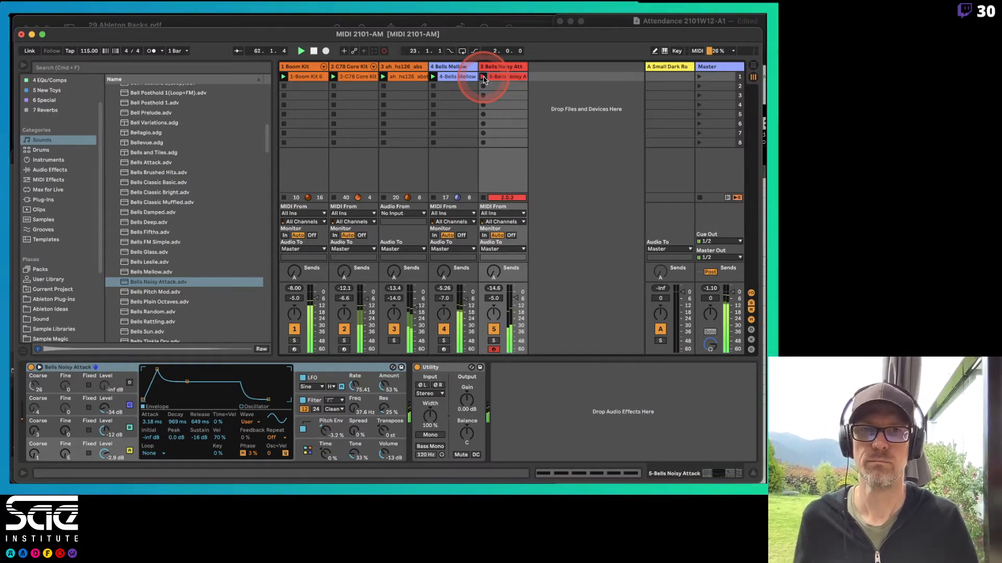
click(484, 78)
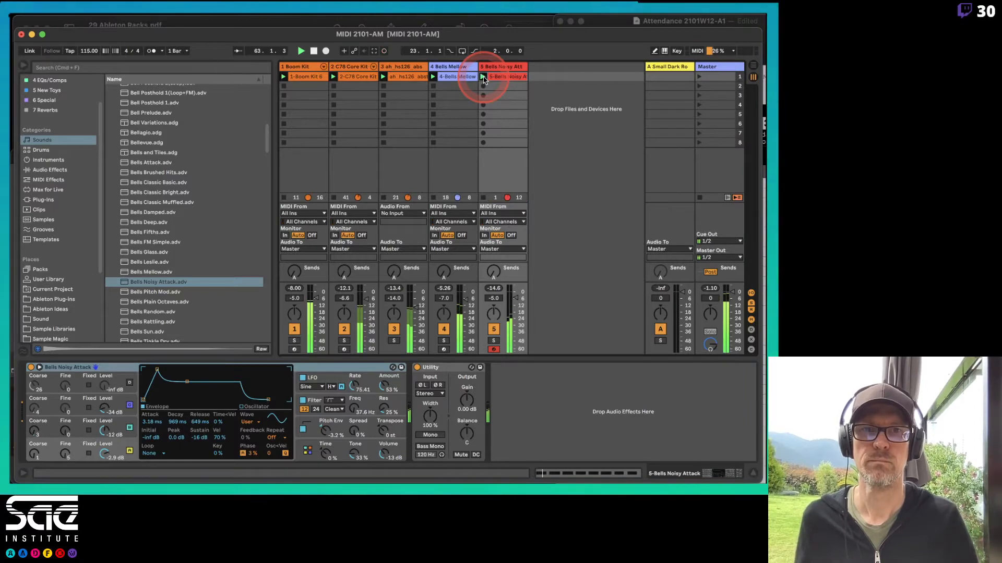
Step: Open the Bells Noisy Attack clip, then select and quantize all its notes
click(506, 79)
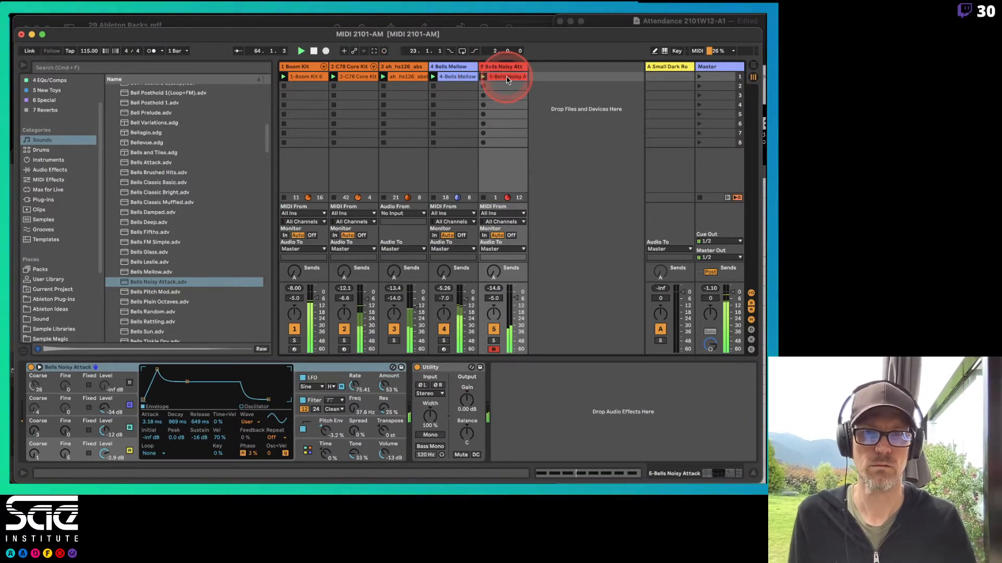
double_click(507, 79)
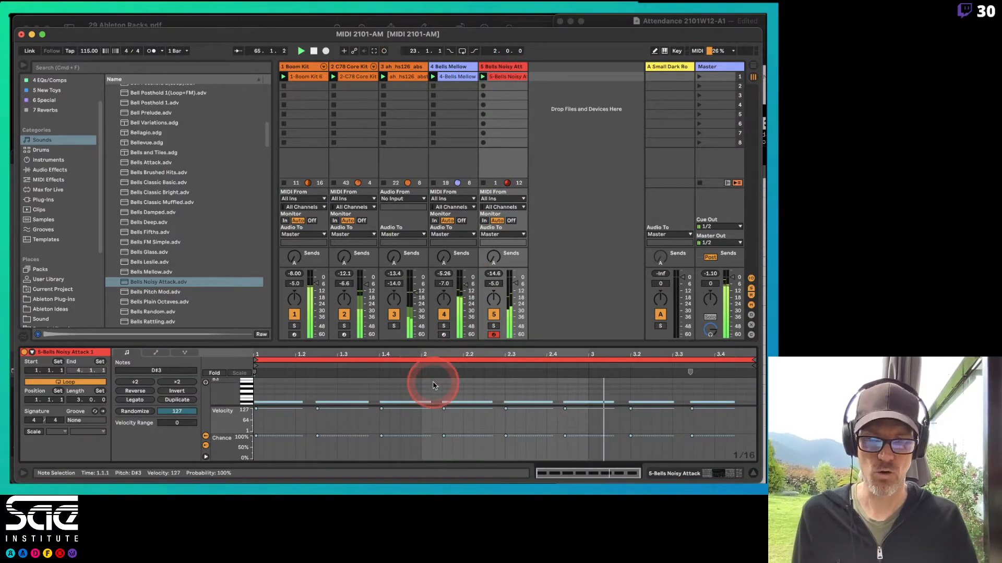
key(super+a)
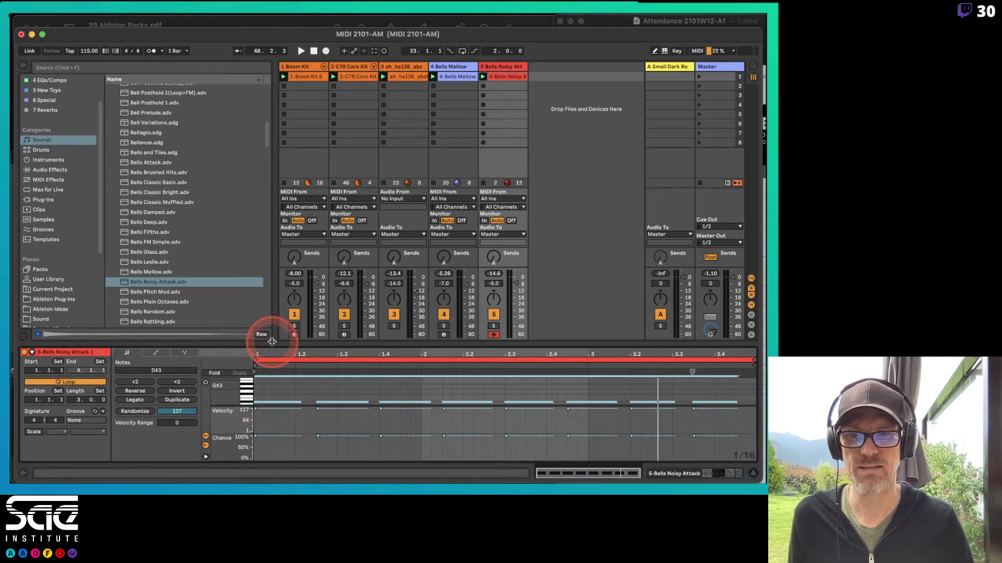
Step: Enlarge the clip editor, hide the browser and magnify the piano roll around the D#3 notes
drag(290, 339, 284, 220)
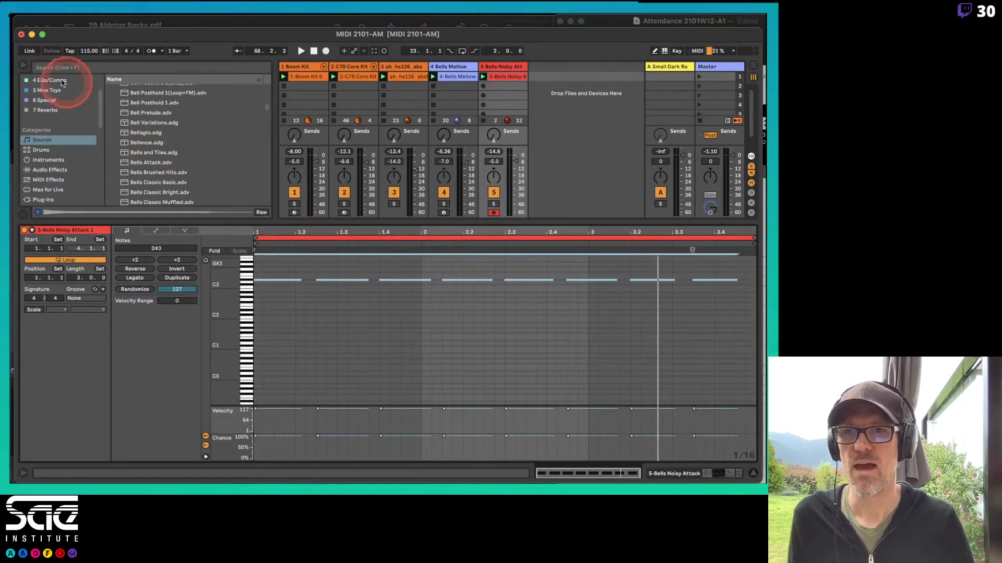
key(super+alt+b)
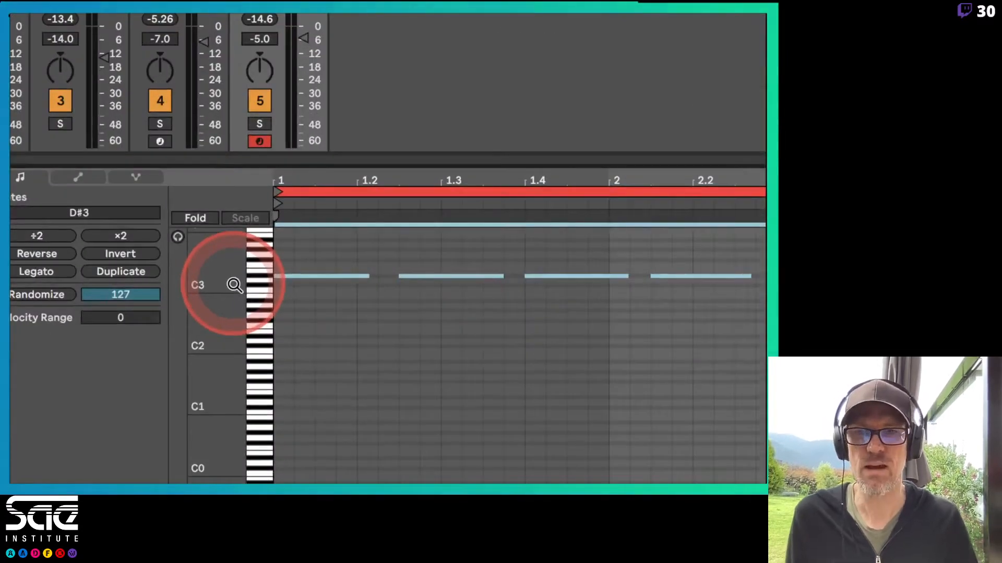
drag(225, 279, 220, 281)
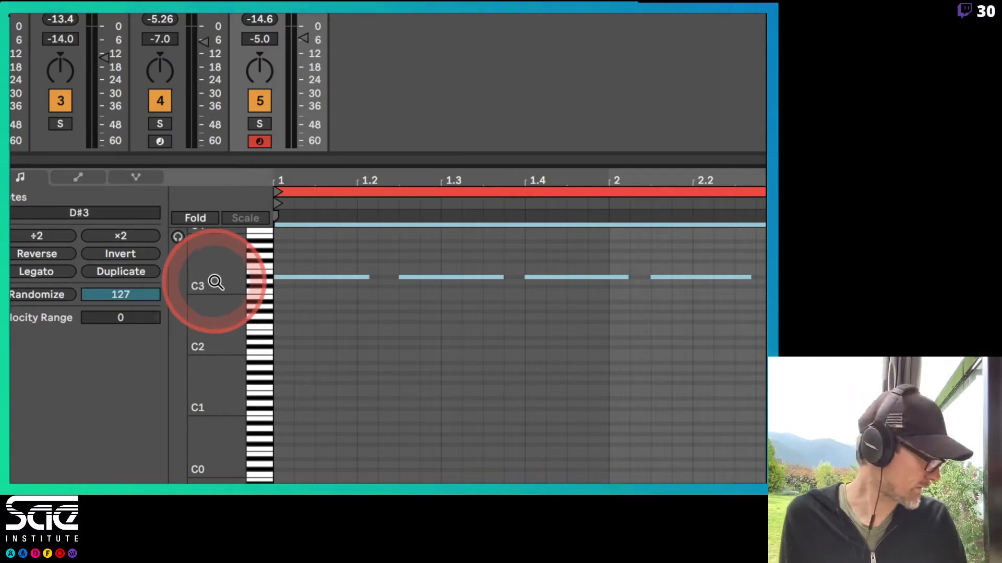
drag(212, 280, 204, 291)
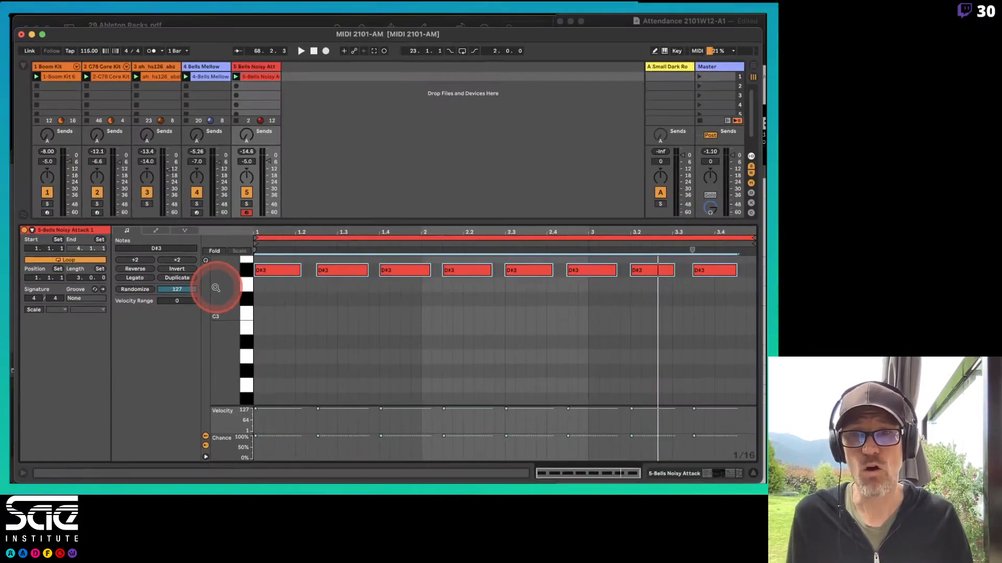
Step: Fold and unfold the Bells Noisy Attack clip's note rows and turn on its Scale highlighting
click(215, 252)
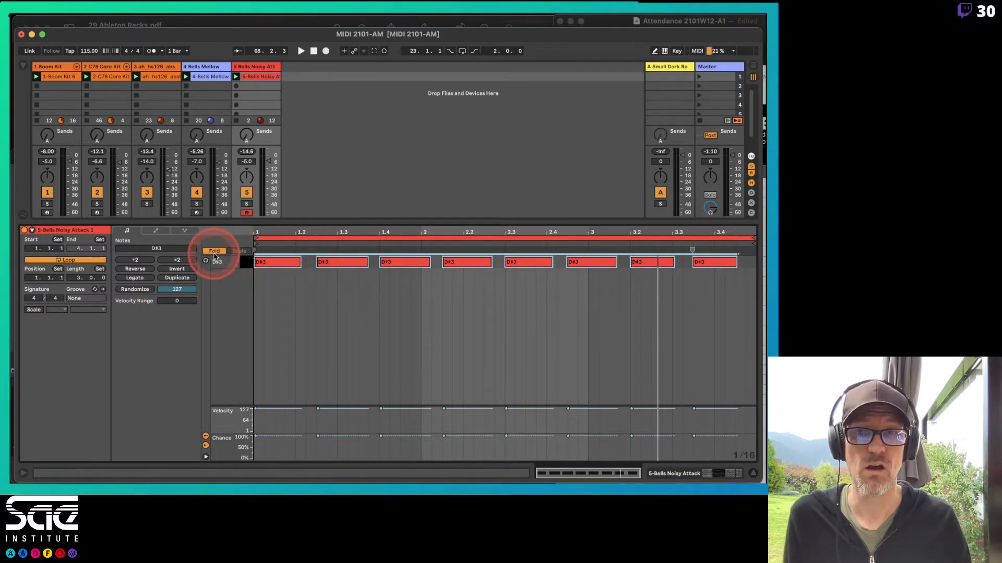
click(214, 252)
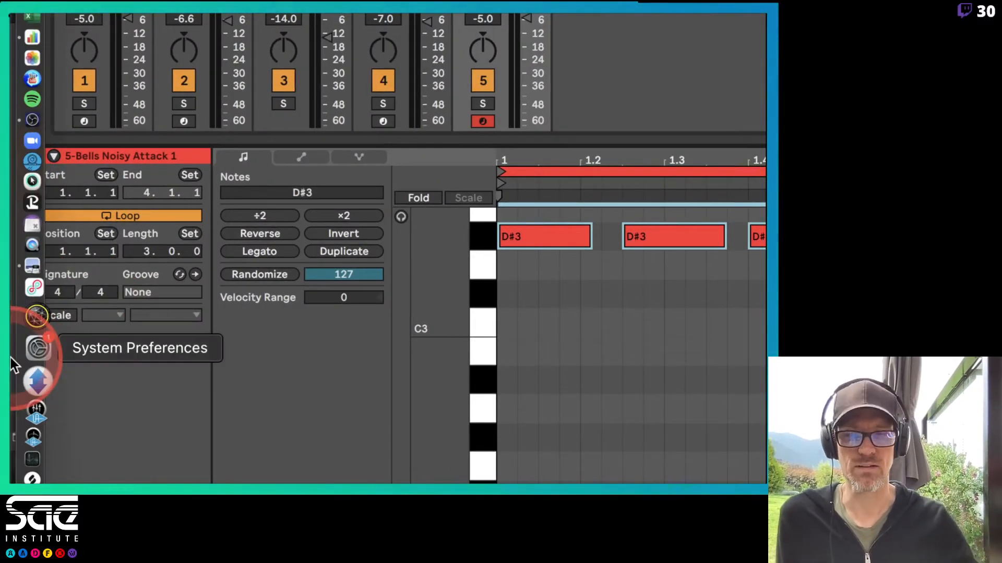
click(57, 315)
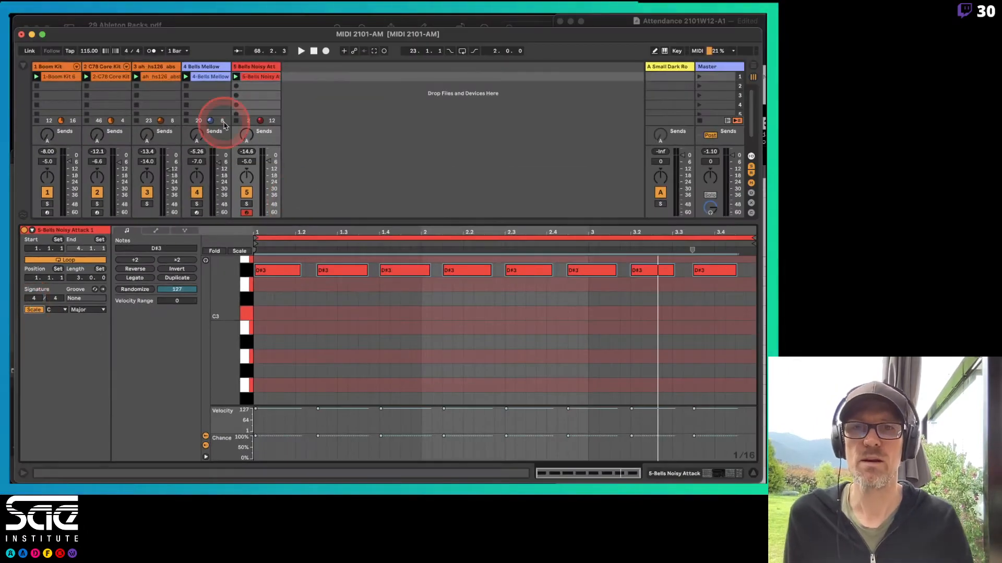
Step: Open the Bells Mellow clip, fold its piano roll to the used notes and turn on its Scale option
click(209, 80)
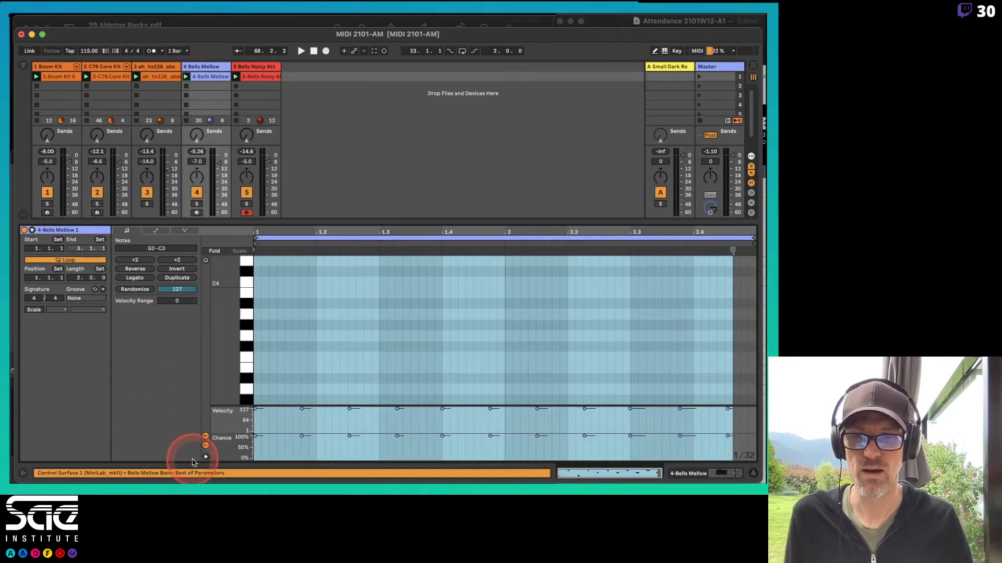
click(214, 253)
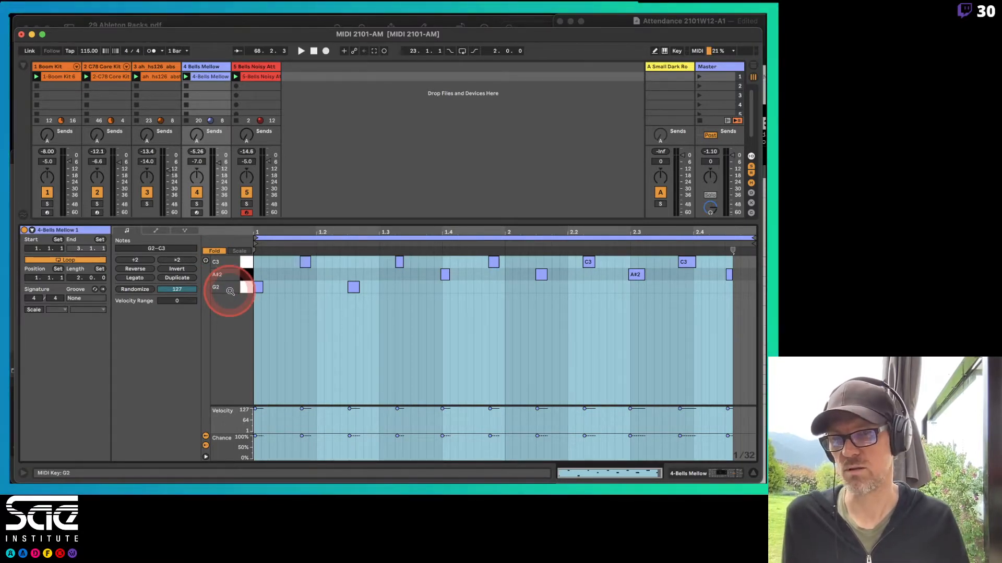
click(34, 309)
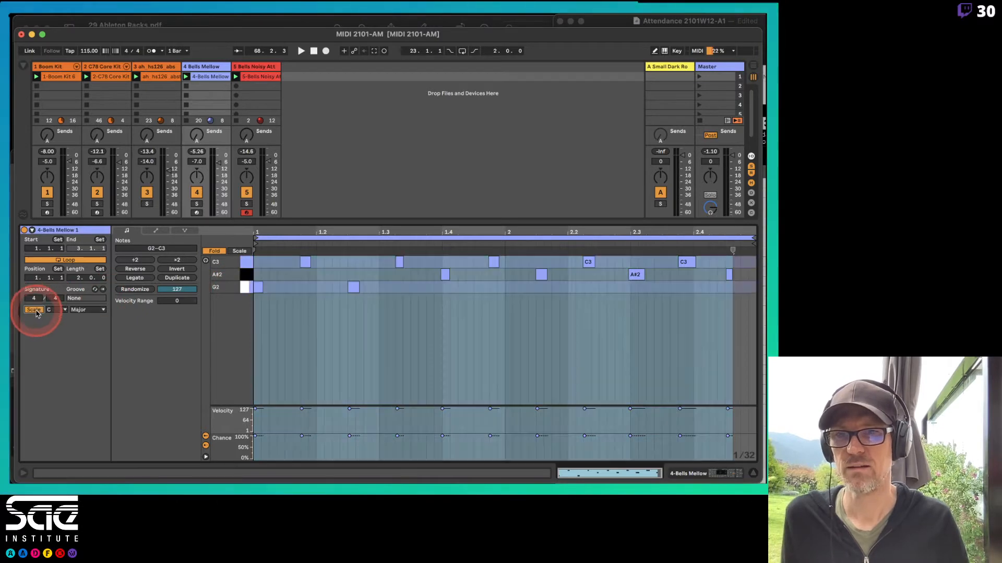
Step: Set the Bells Mellow clip's scale to G Minor and limit the piano roll rows to that scale's notes
click(65, 310)
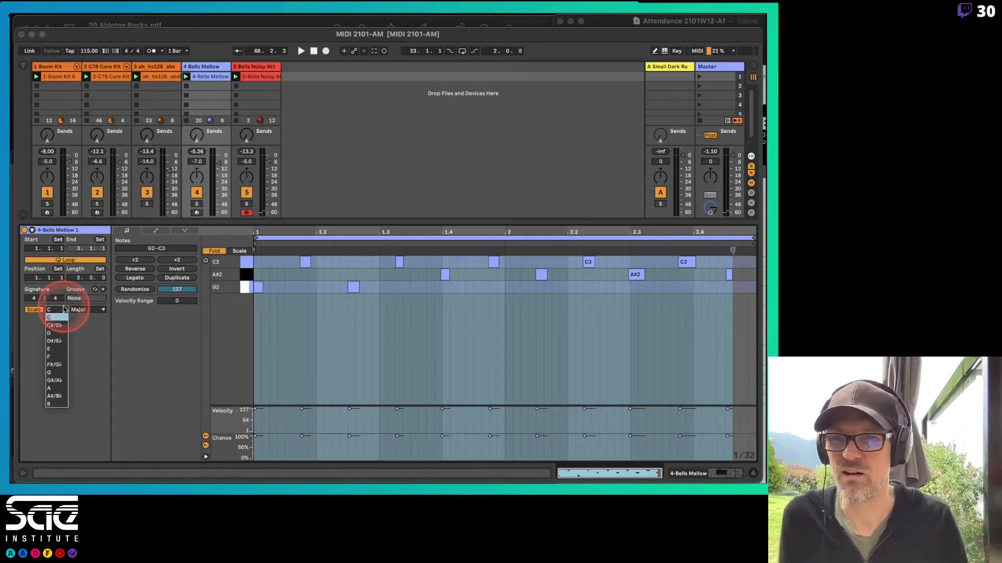
click(59, 375)
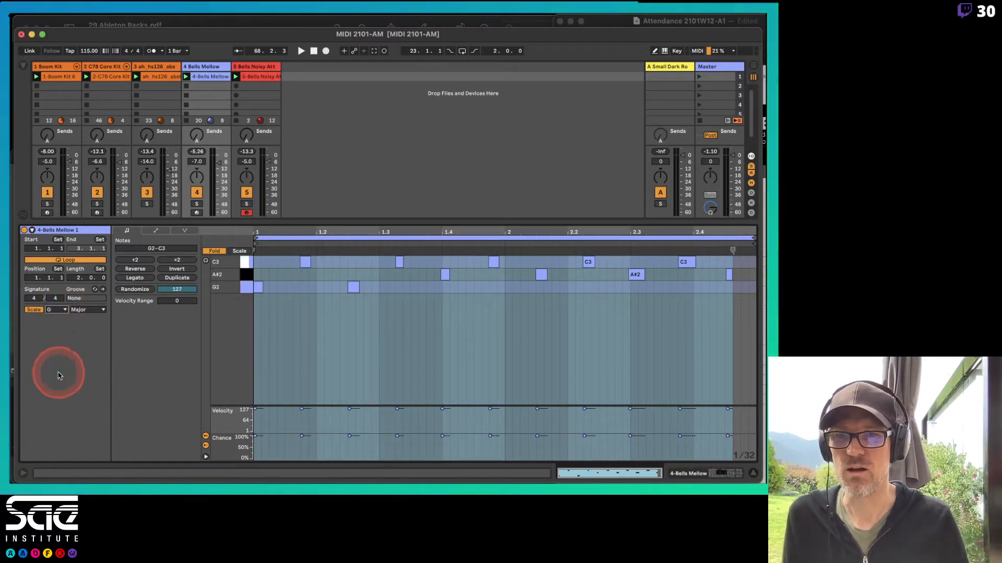
click(99, 310)
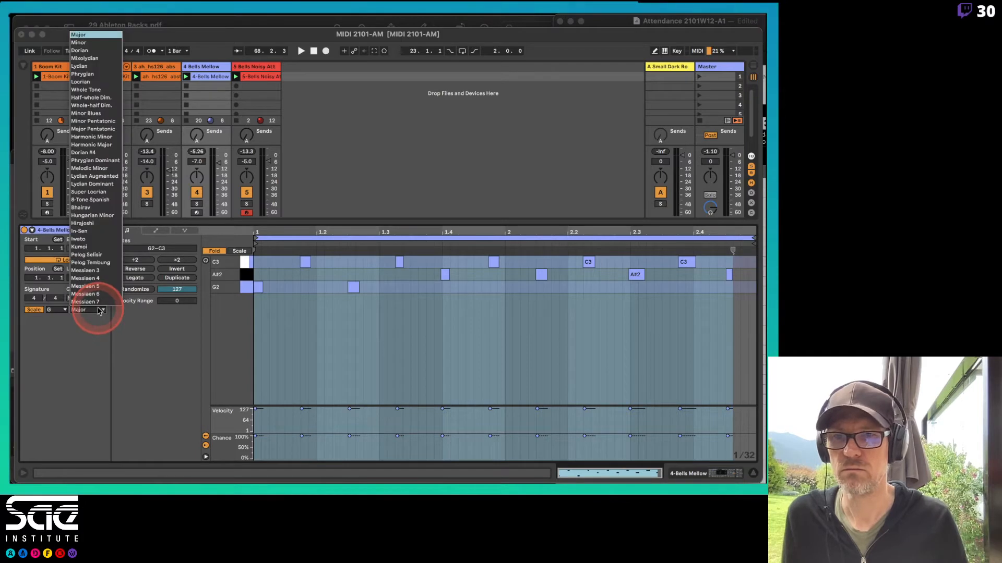
click(86, 43)
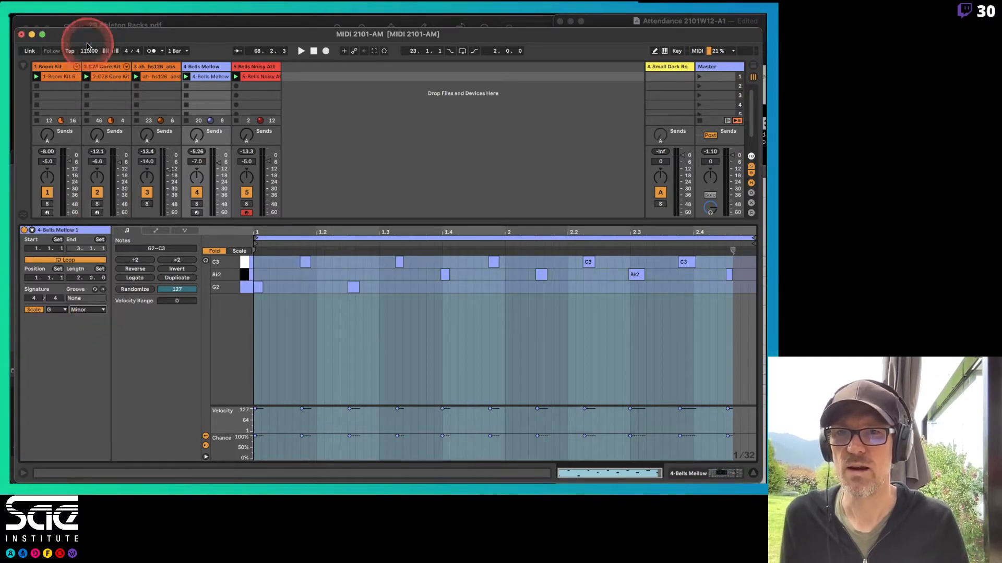
click(239, 251)
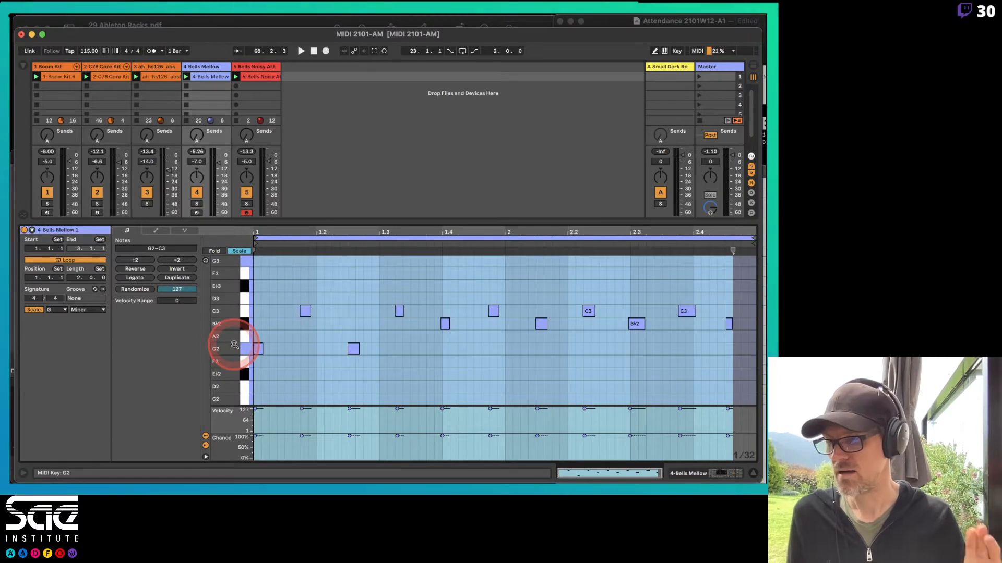
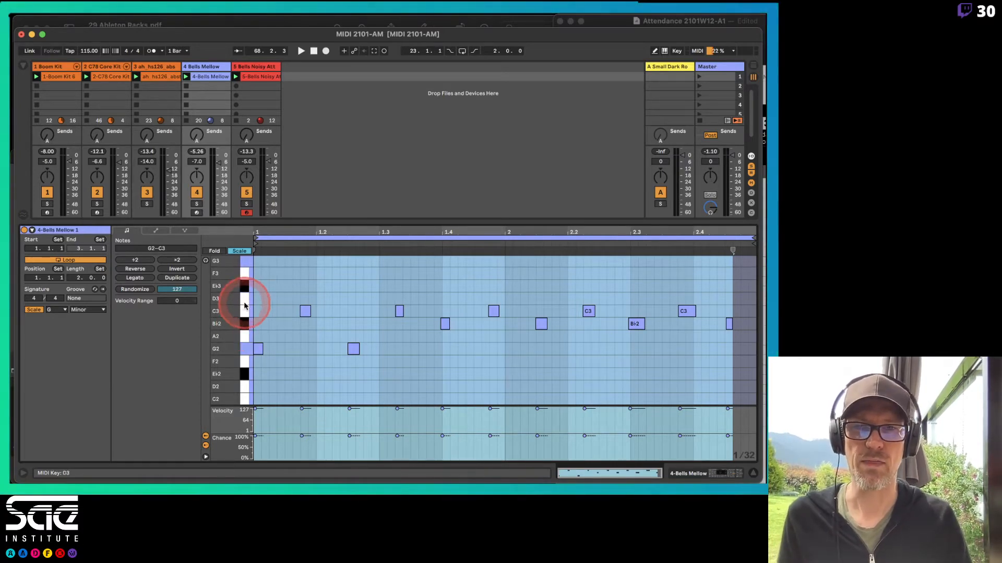
Step: Open the Bells Mellow and Bells Noisy Attack clips together for editing and select all the D#3 notes
click(298, 312)
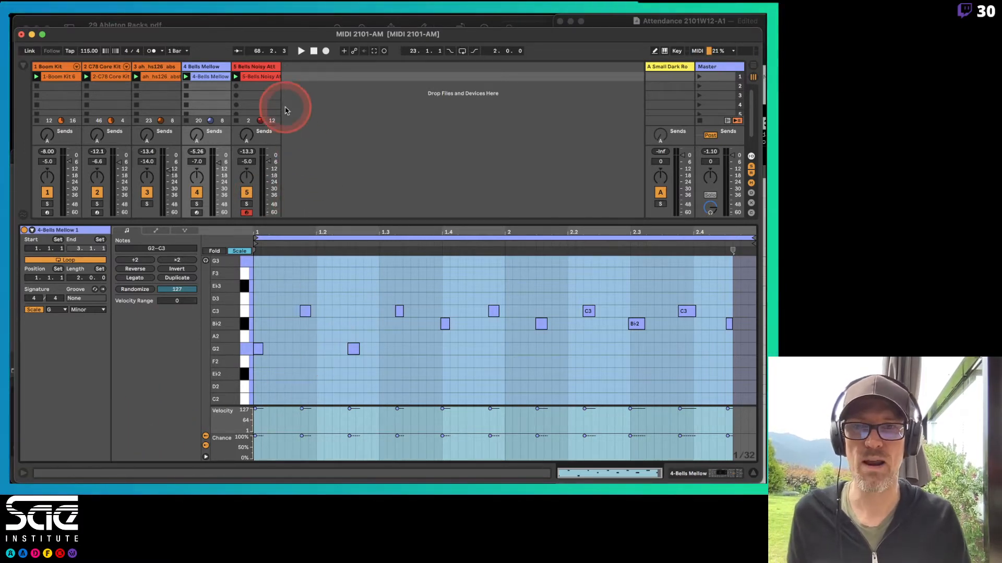
shift+click(264, 78)
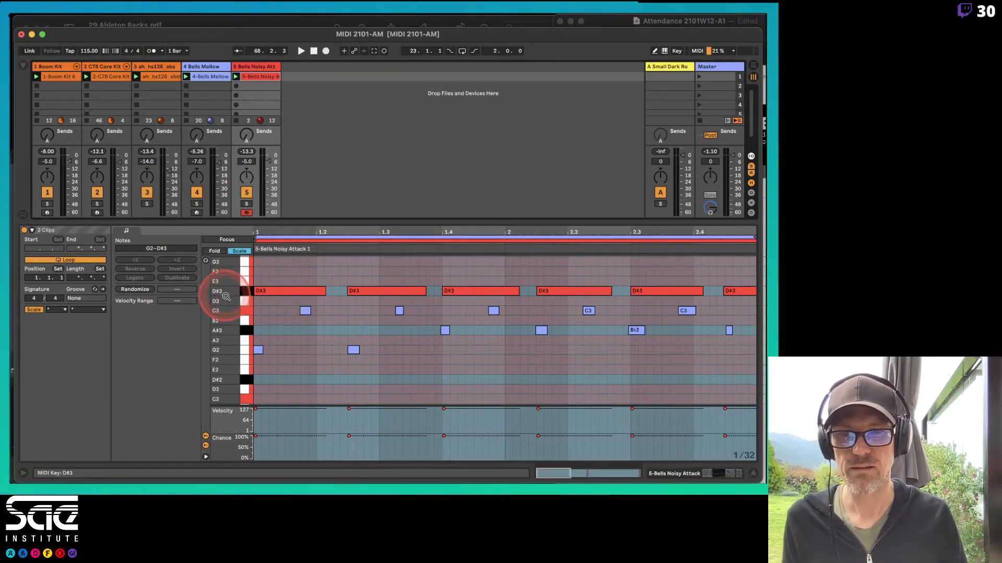
click(248, 291)
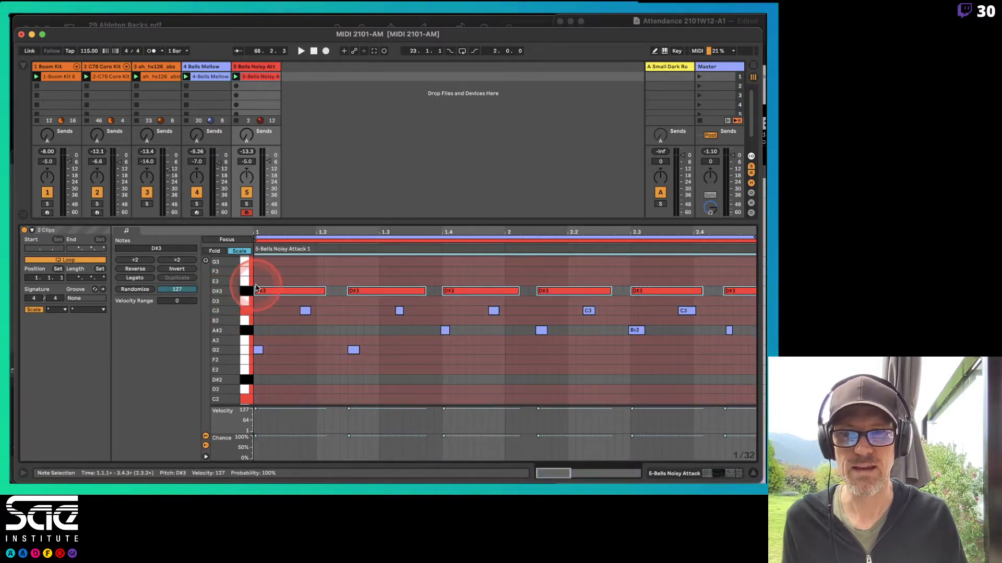
Step: Switch the active clip back and forth between Bells Mellow and Bells Noisy Attack using their loop bars
click(305, 237)
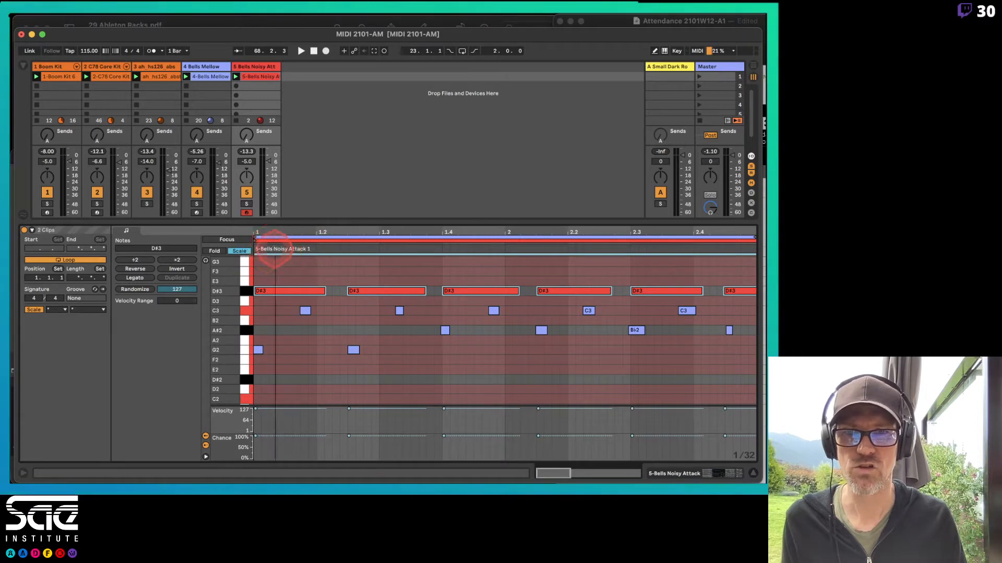
click(284, 239)
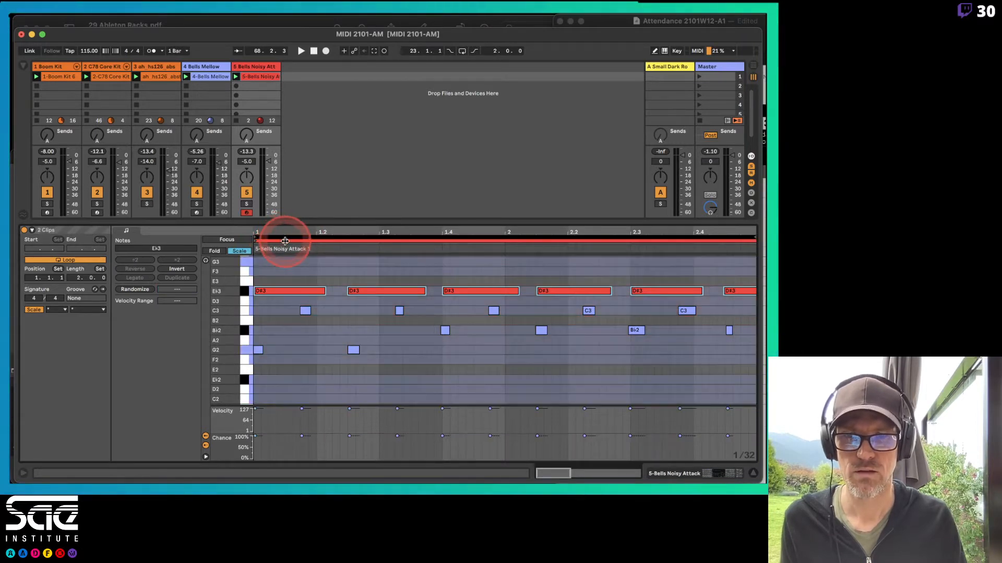
click(291, 243)
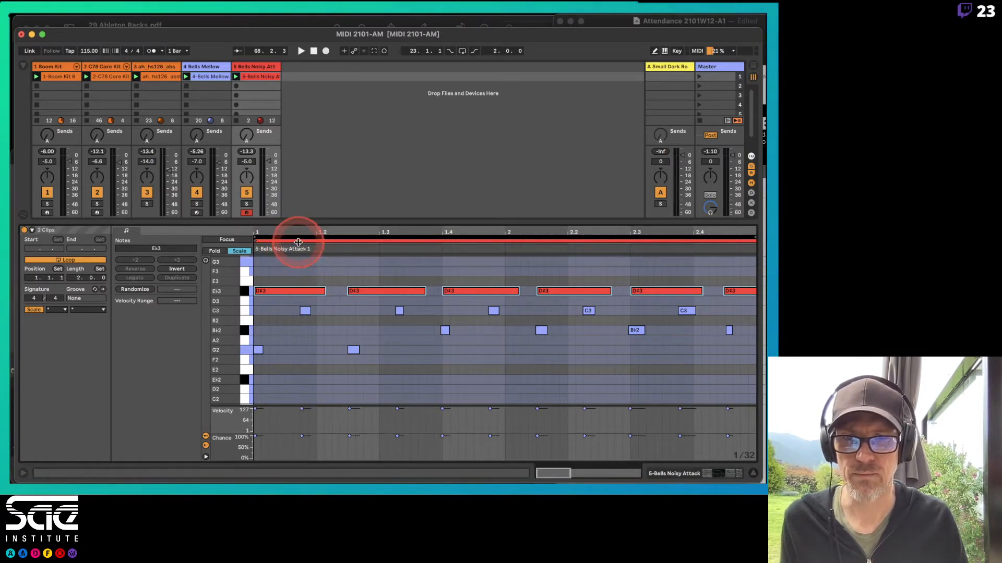
click(298, 241)
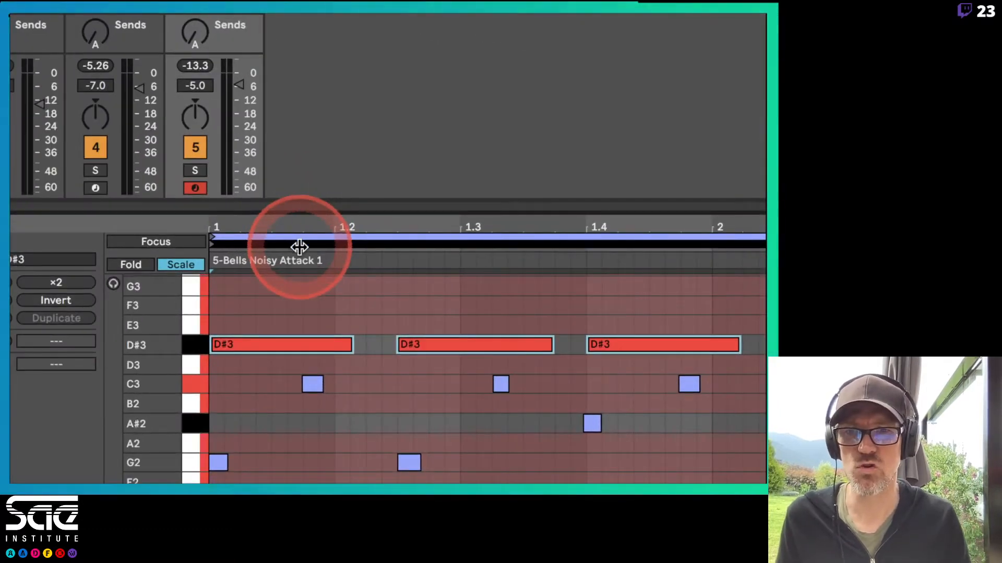
click(296, 233)
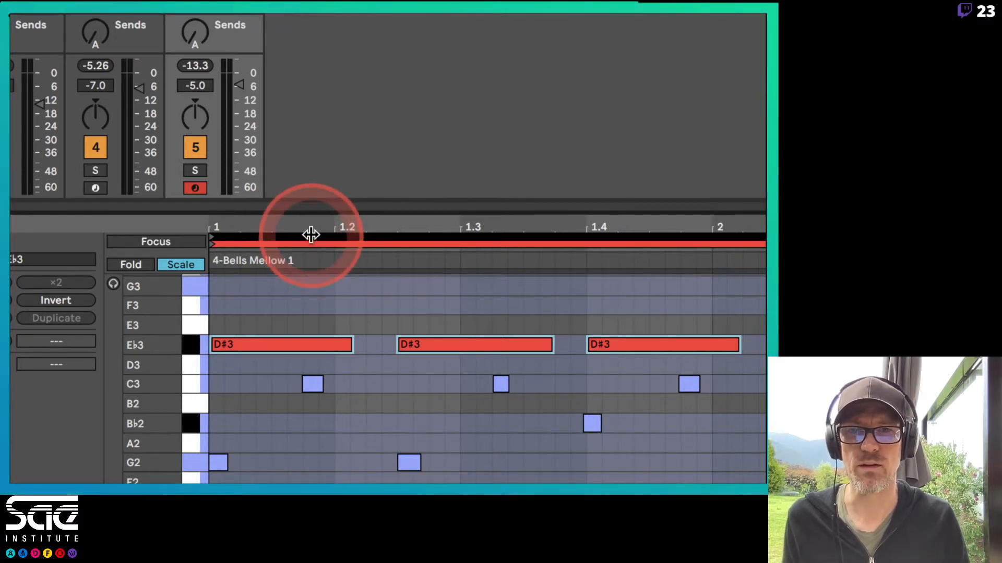
click(311, 237)
click(312, 244)
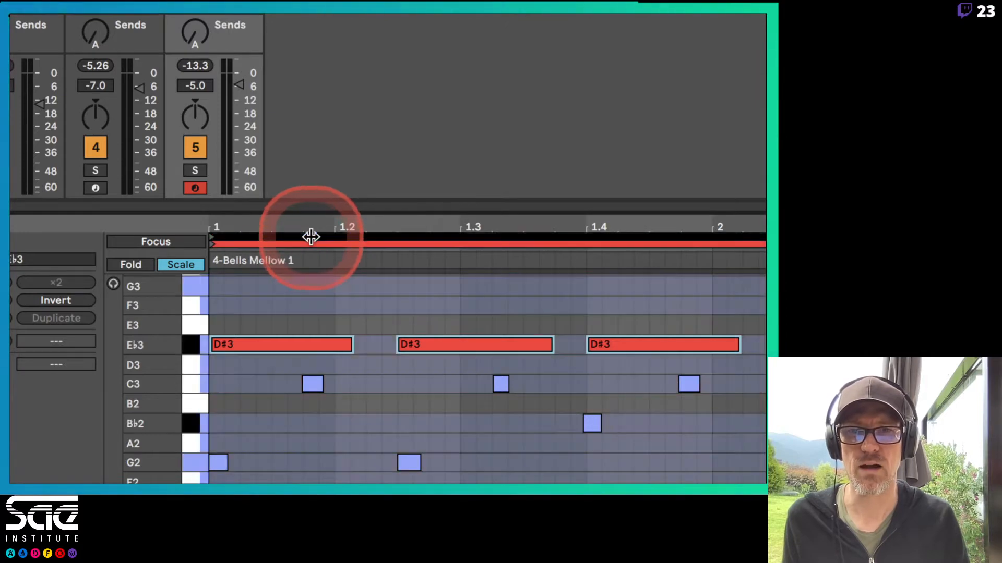
click(311, 239)
click(311, 237)
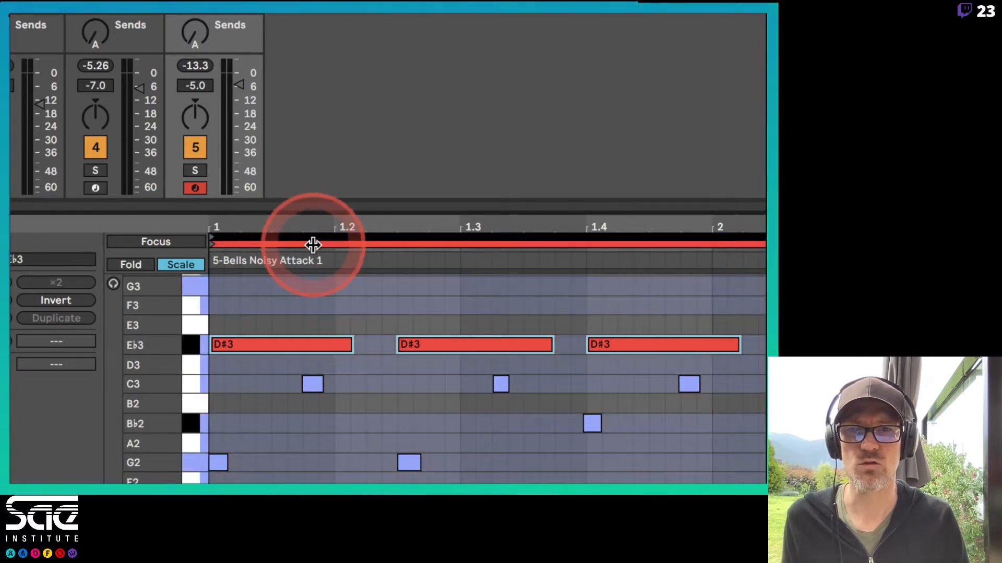
click(313, 244)
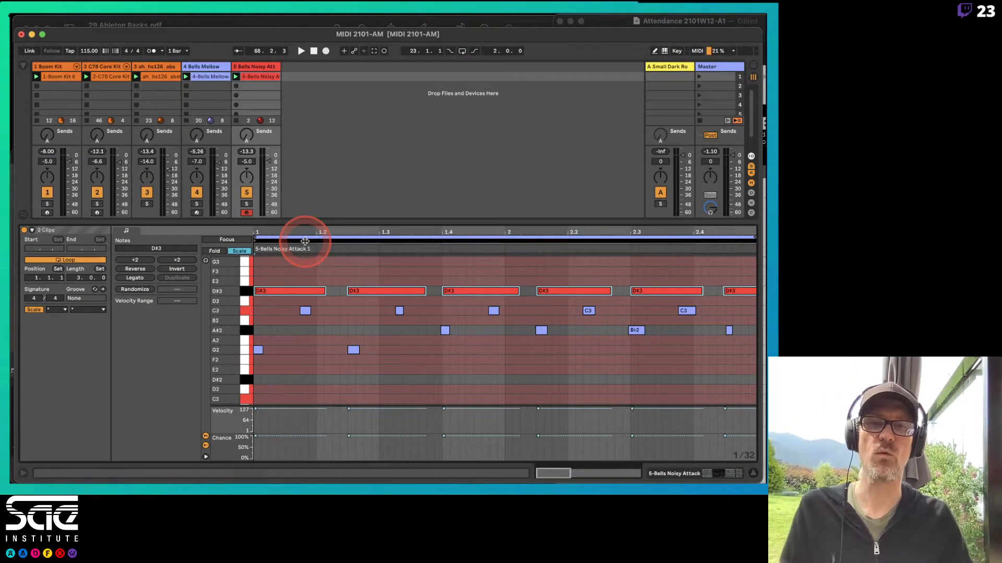
Step: Open the Bells Noisy Attack clip alone, duplicate its contents and set the loop length to 8 bars
click(269, 78)
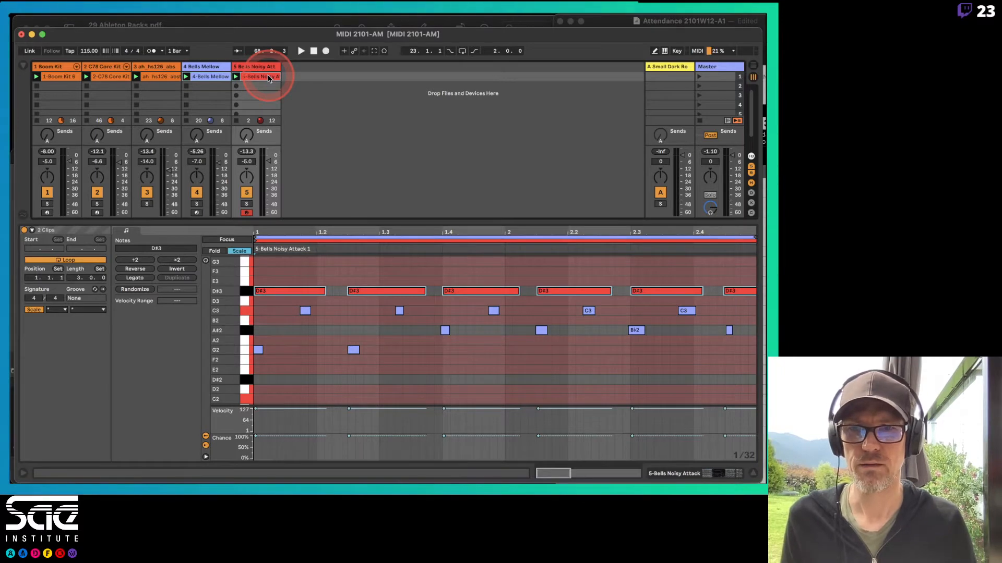
click(267, 77)
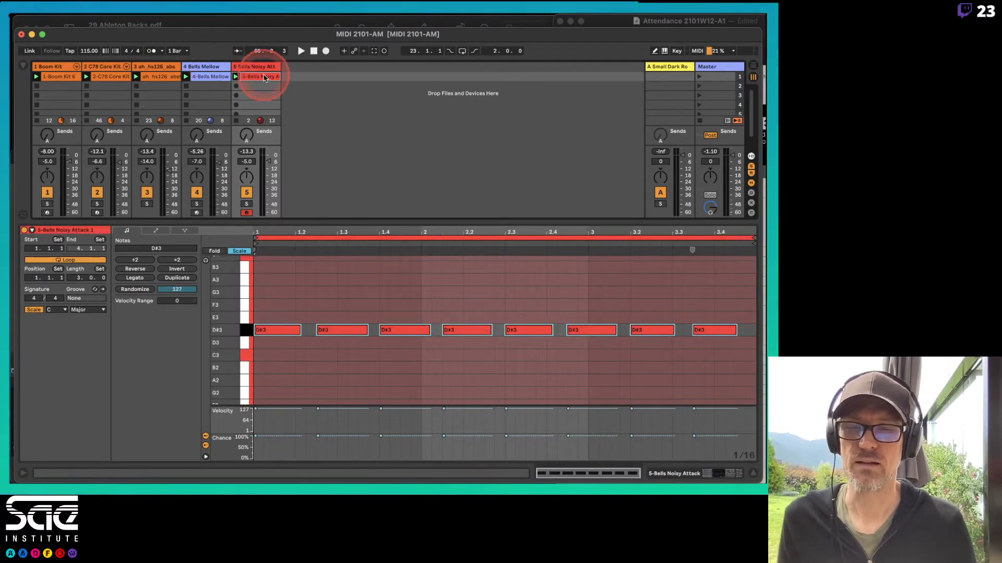
click(178, 278)
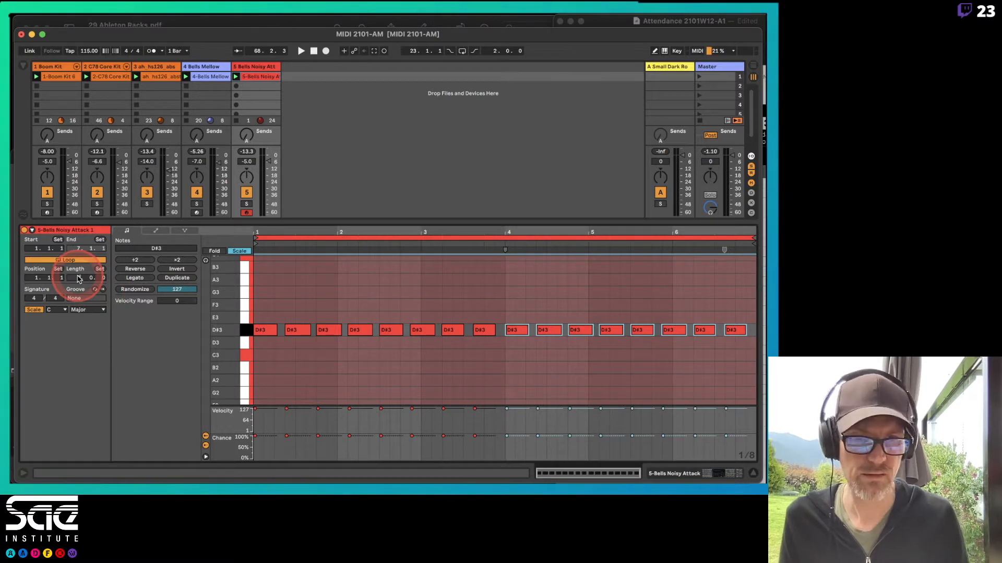
text(8)
key(Return)
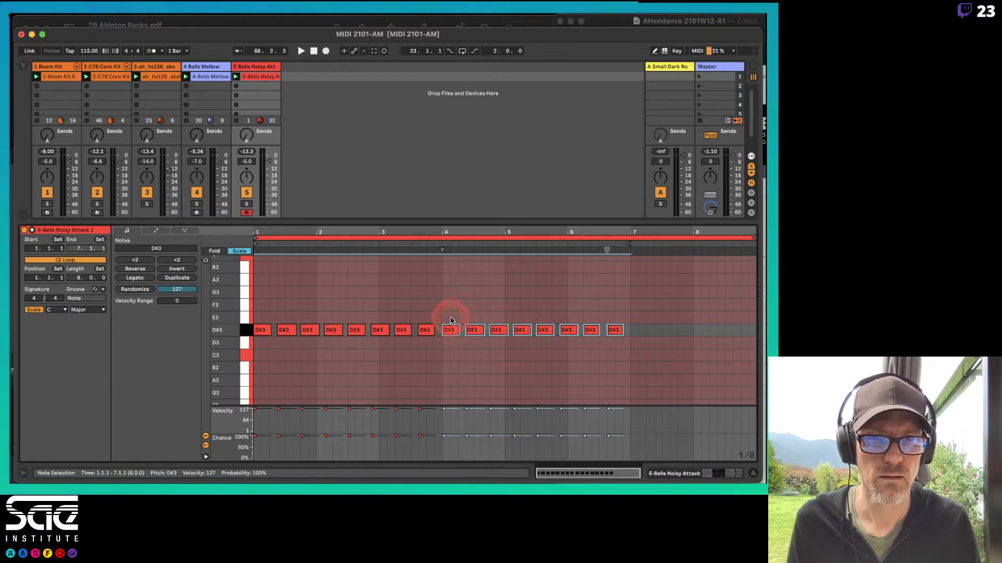
Step: Copy the five D#3 notes starting at bar 4 so that the copies begin at bar 7
drag(451, 321, 647, 338)
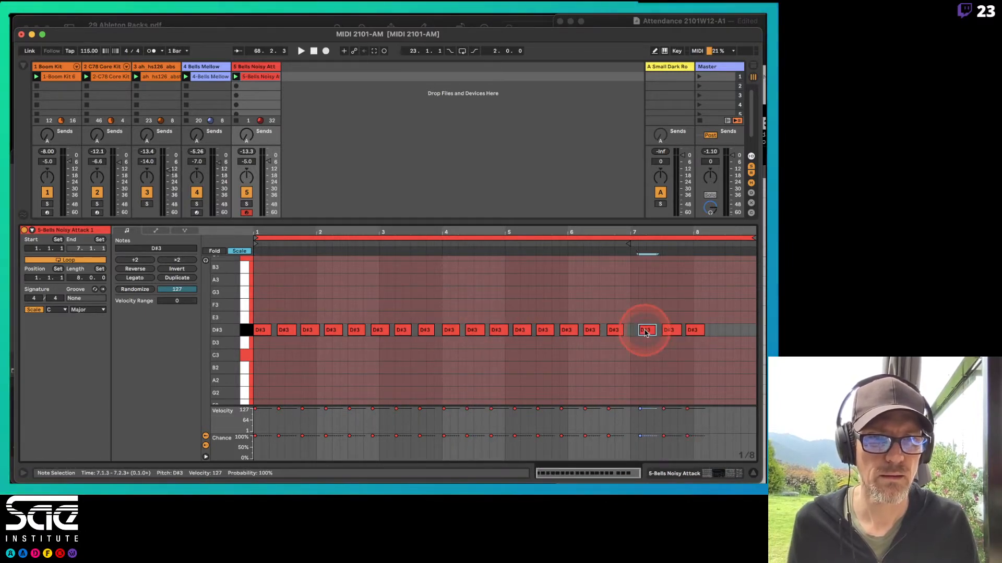
key(super+z)
drag(453, 316, 557, 349)
click(452, 327)
drag(449, 332, 646, 325)
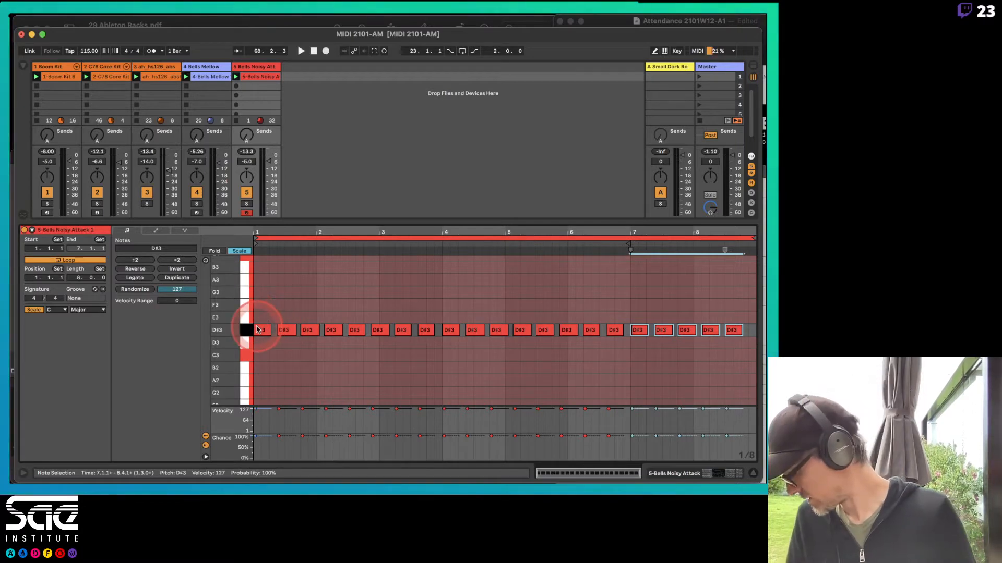
Step: Show Bells Mellow together with Bells Noisy Attack, play the session and select the D#3 notes across bars 3 to 6
shift+click(213, 81)
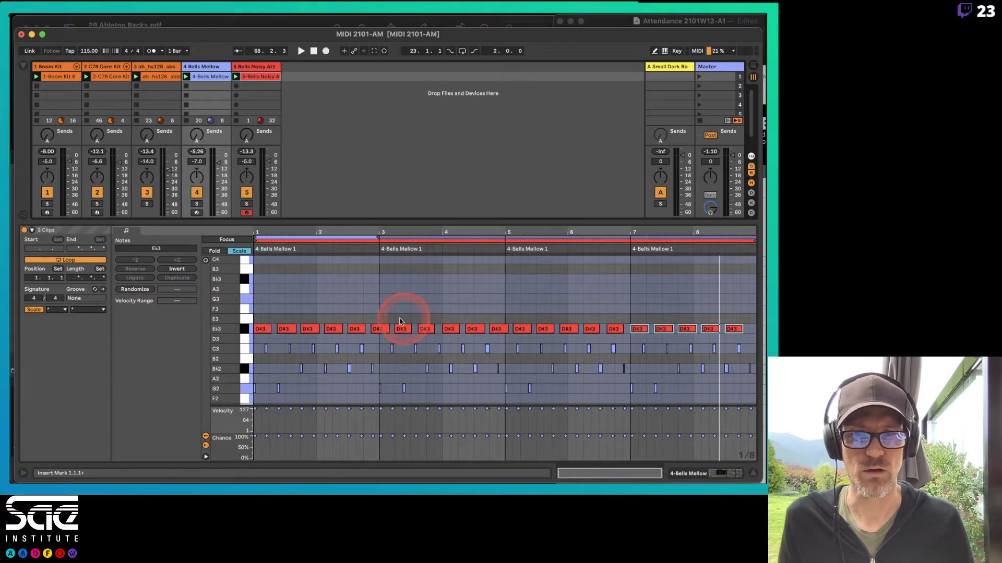
key(space)
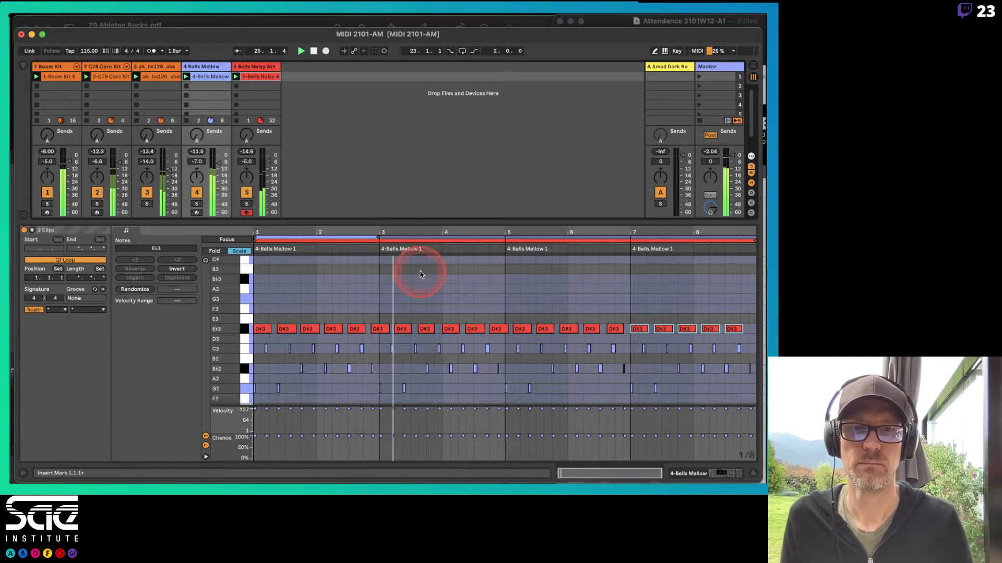
drag(404, 319, 611, 329)
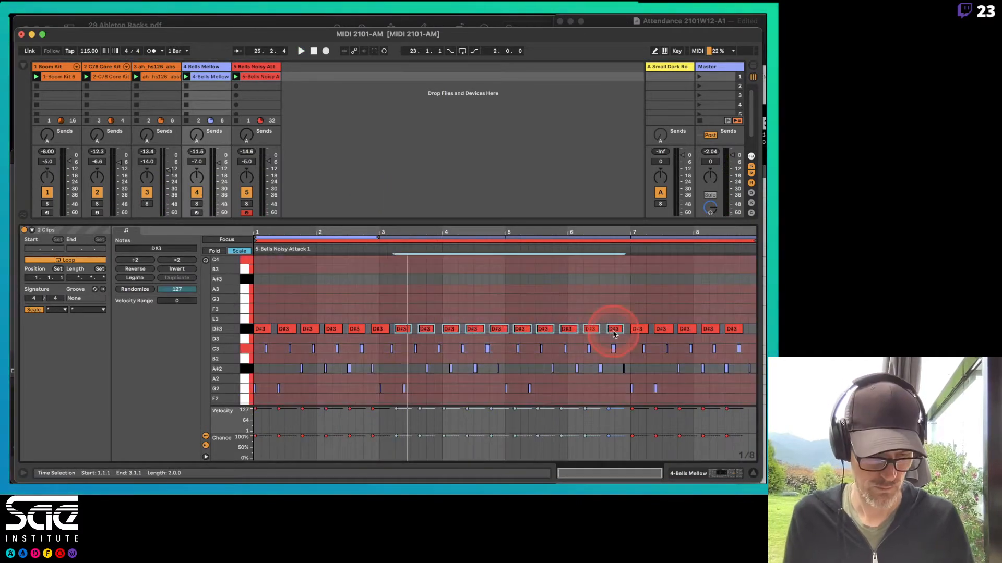
Step: Turn on note preview in the MIDI editor, clear the note selection and audition pitches on the piano keys
click(206, 260)
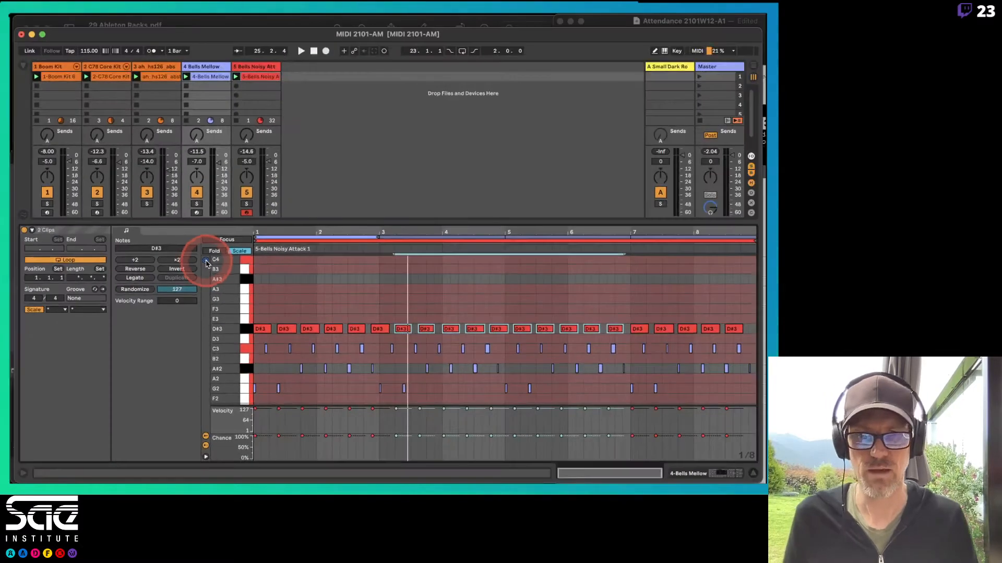
click(292, 398)
click(248, 332)
click(244, 344)
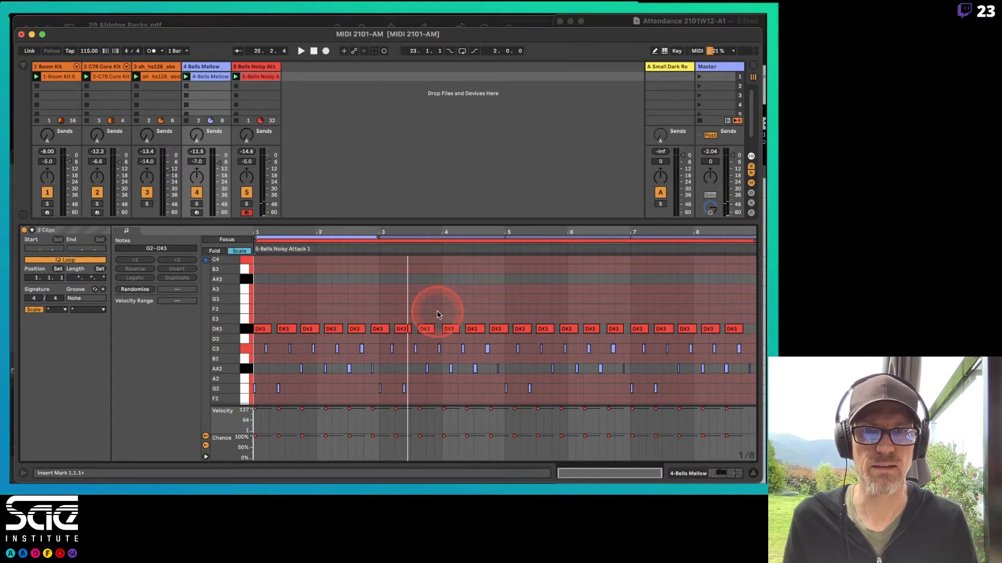
Step: Lower eight Bells Noisy Attack notes from bar 3 through bar 5 to D3 and play the session
drag(397, 317, 566, 335)
key(Down)
key(space)
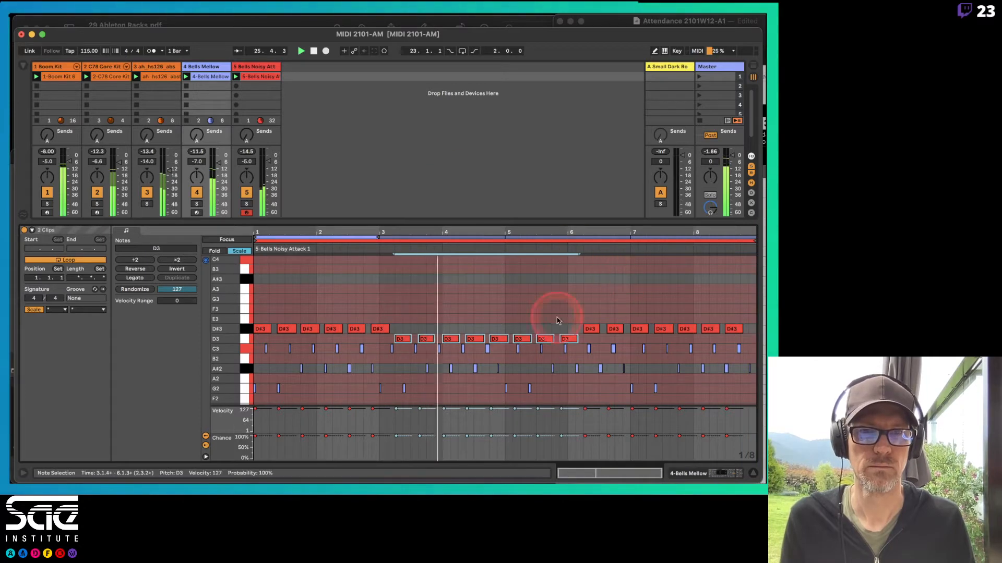
Step: Raise the three D3 notes in bar 4 to F3 and lower the three starting in bar 5 to C3
drag(454, 325, 490, 335)
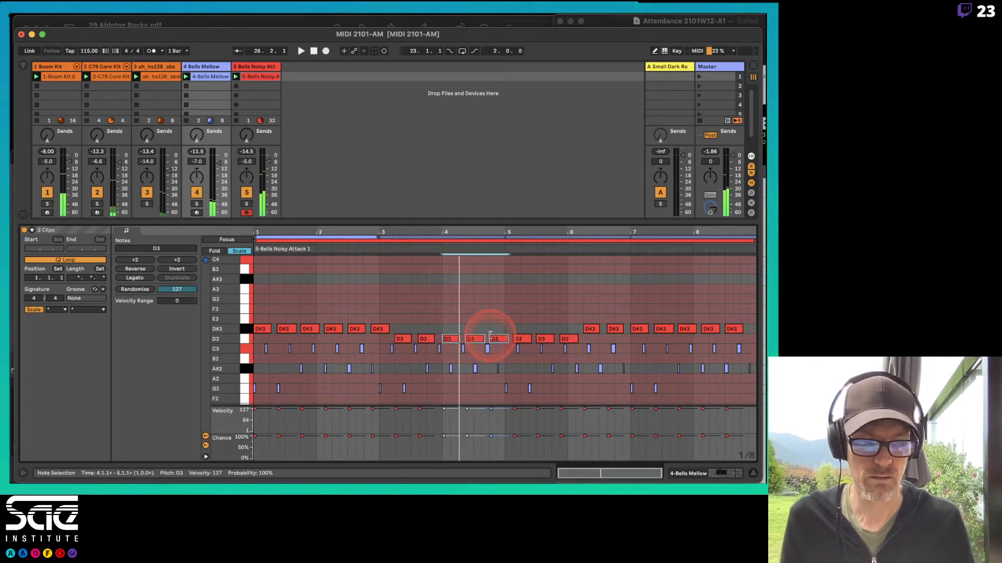
key(Up)
key(Up)
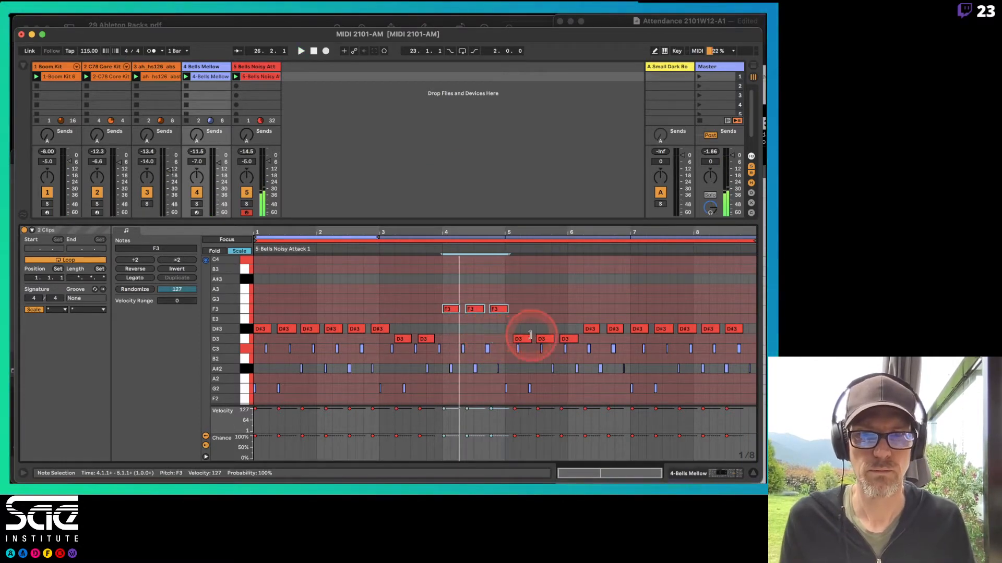
drag(519, 336, 575, 346)
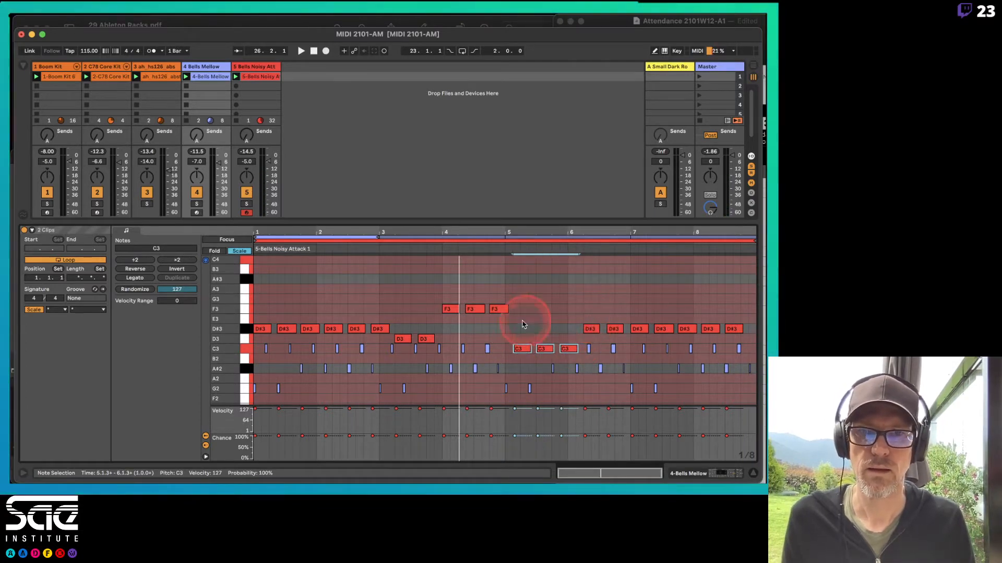
Step: Try the three Bells Noisy Attack notes starting in bar 5, with the selected Bells Mellow notes, at E3, D#3 and D3
drag(513, 335, 568, 353)
key(Up)
key(Up)
key(Up)
key(Up)
key(Up)
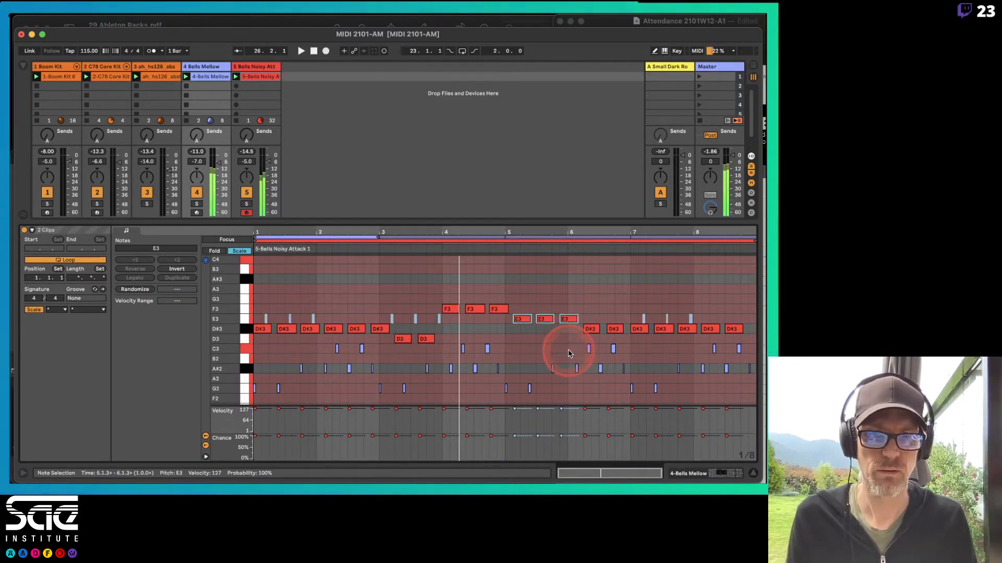
key(Down)
key(Down)
key(Down)
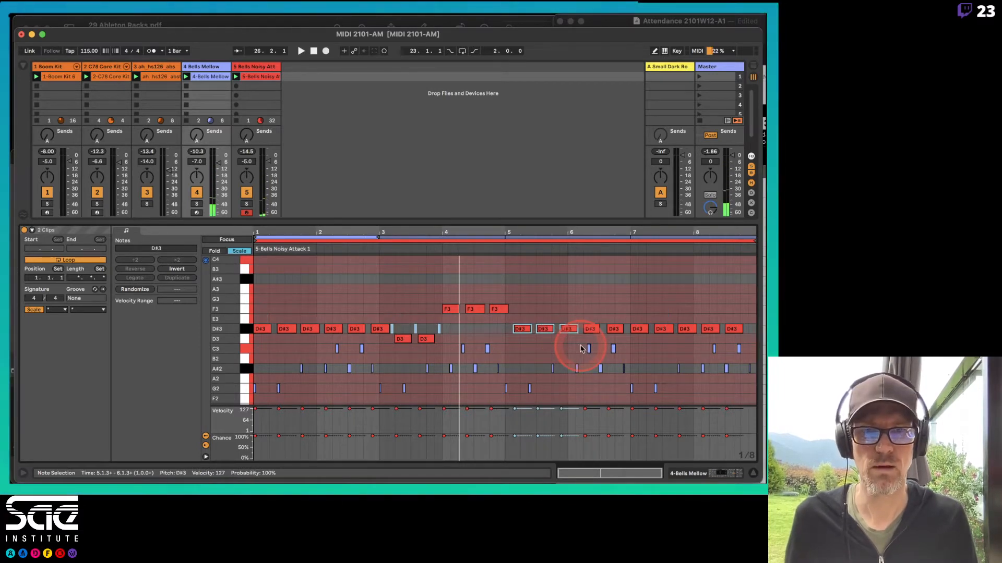
click(557, 283)
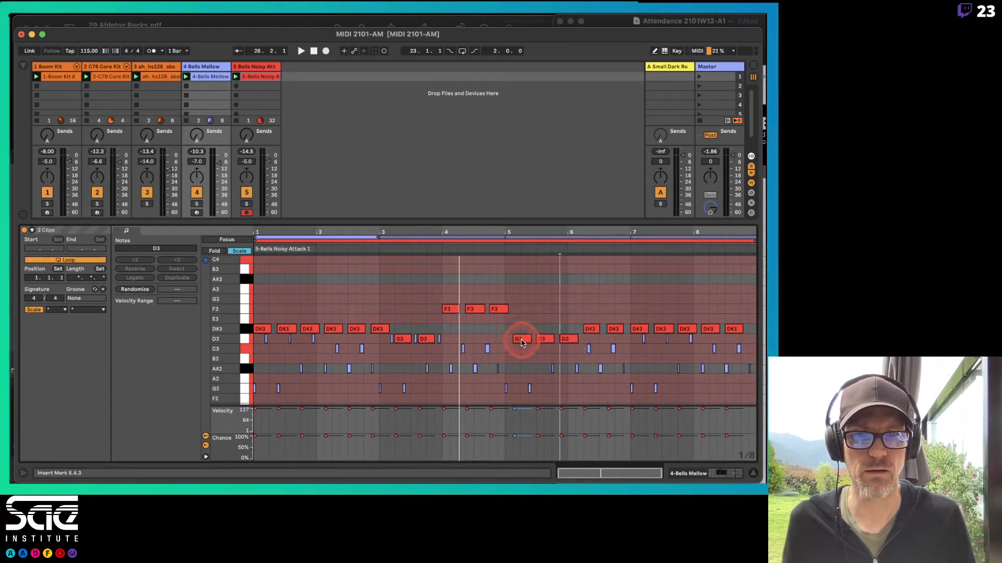
Step: Raise the three Bells Noisy Attack notes starting in bar 5 to F3
click(522, 341)
key(Up)
key(Up)
key(Up)
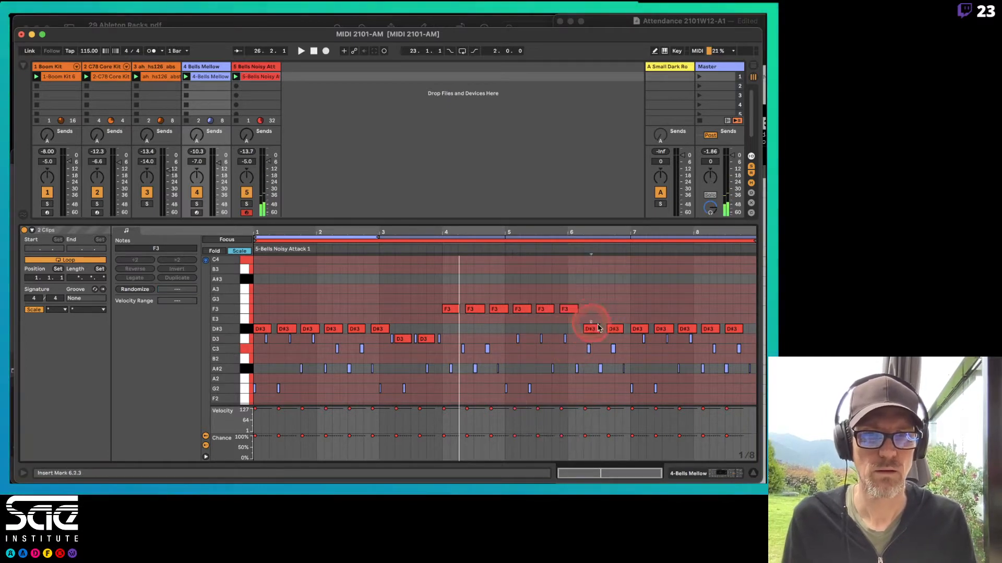
Step: Lower the seven Bells Noisy Attack notes from bar 6 through bar 8 to C3 and play the session
drag(586, 321, 722, 327)
key(Down)
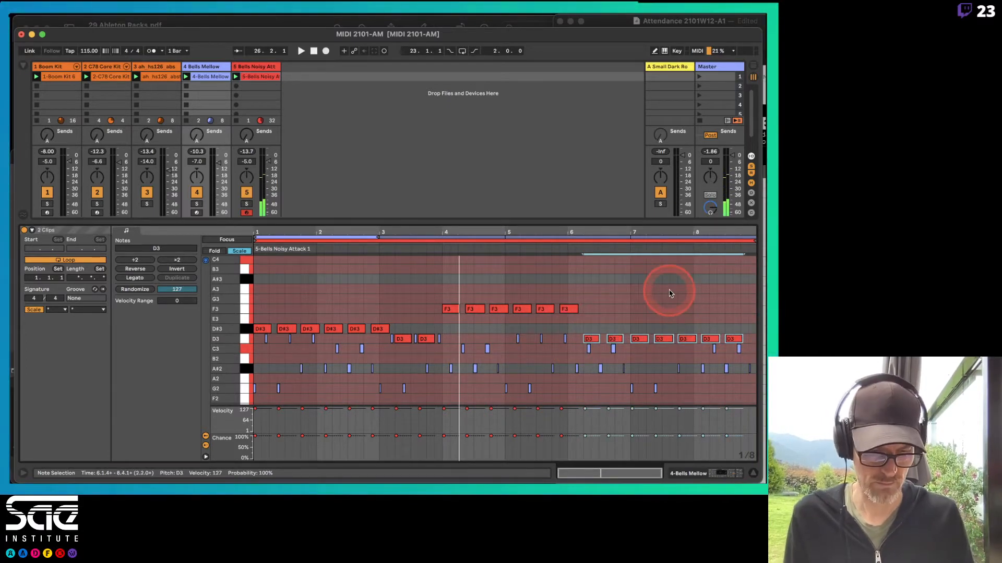
key(Down)
key(space)
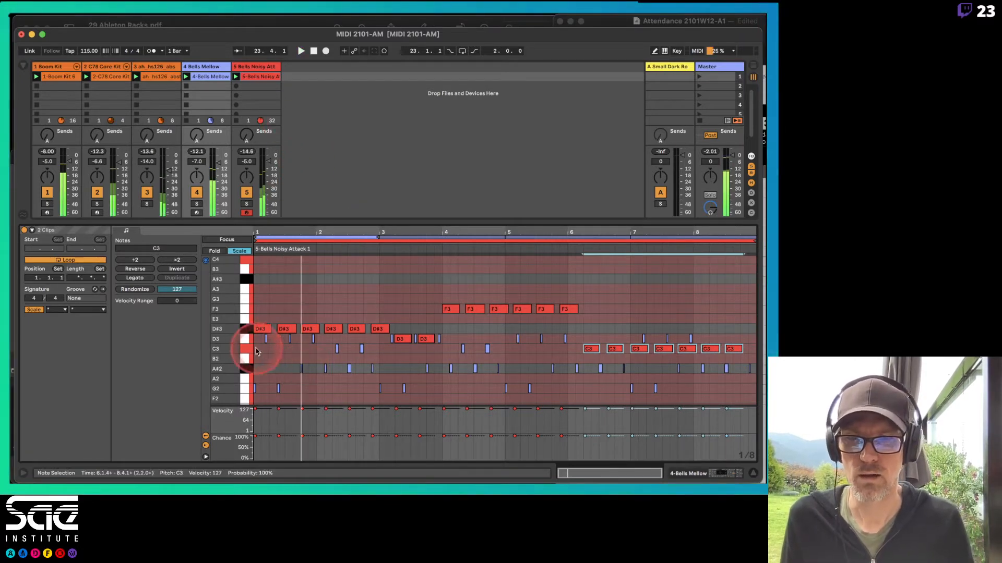
Step: Bring Bells Mellow to the front, lower all D3 notes in both clips to C3 and play the session
click(298, 238)
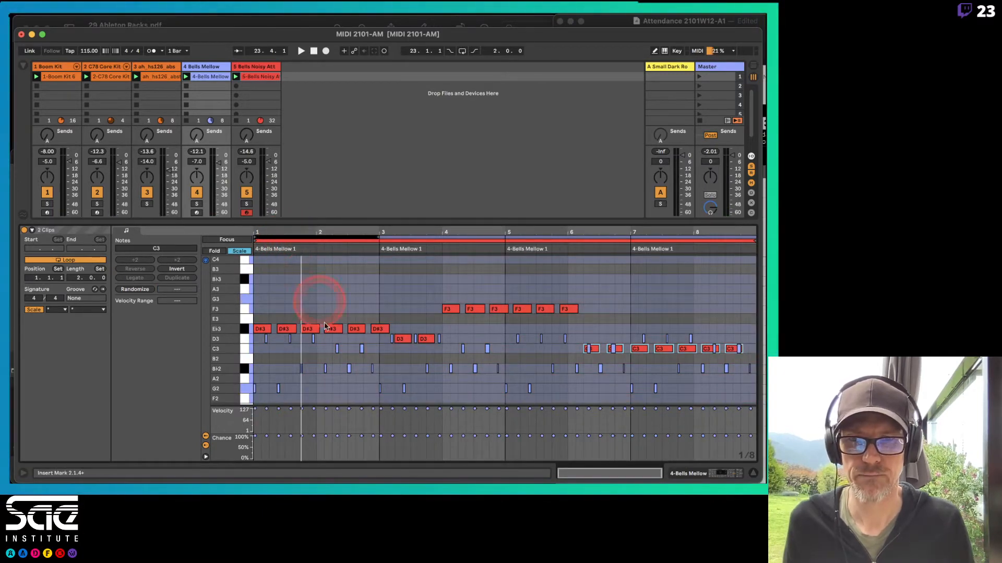
mouse_move(249, 337)
mouse_down()
mouse_move(246, 384)
mouse_move(246, 334)
mouse_move(249, 349)
mouse_up()
click(246, 340)
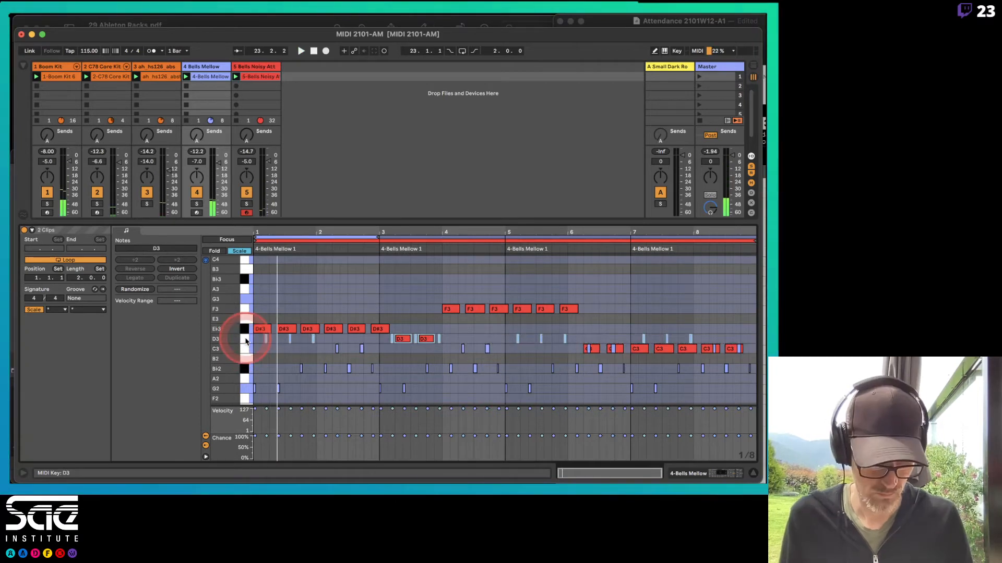
key(Down)
key(space)
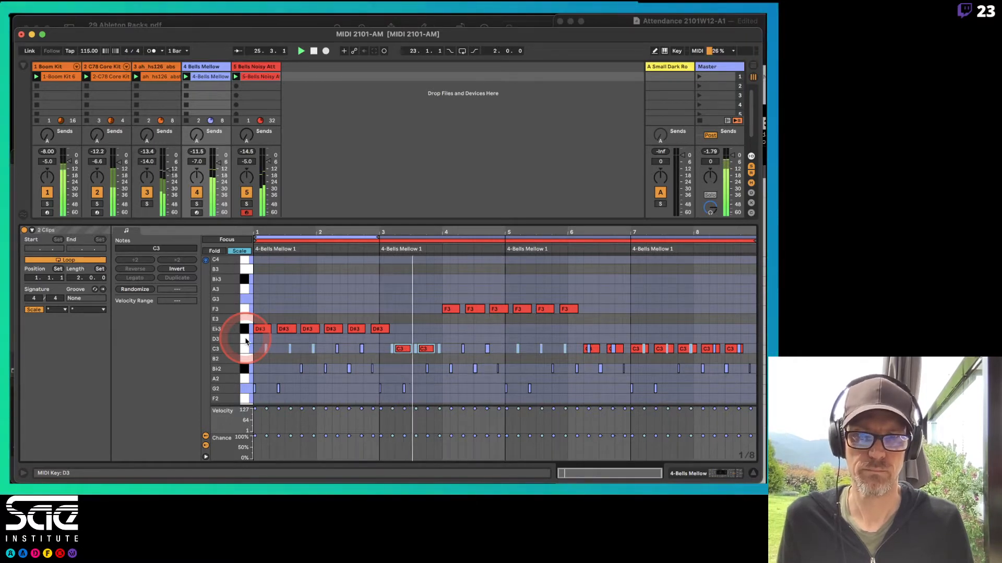
Step: Make Bells Noisy Attack the active clip, clear the note selection and show that clip alone in the note editor
click(337, 325)
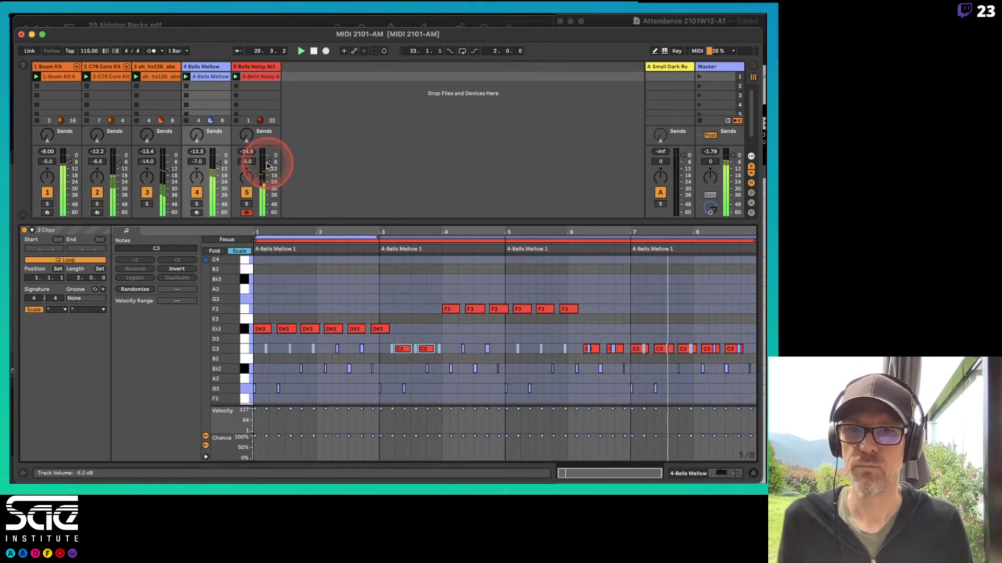
click(256, 76)
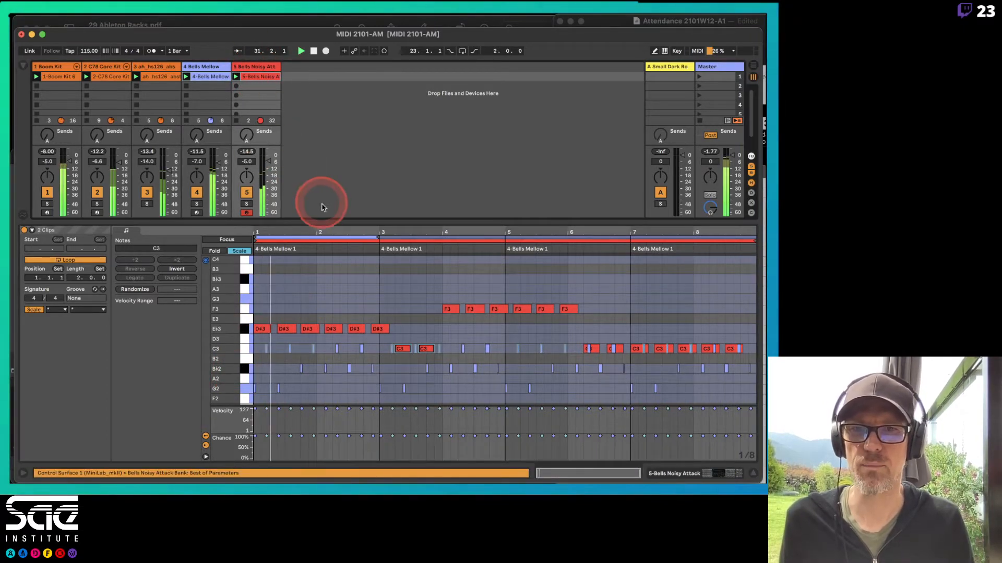
click(327, 239)
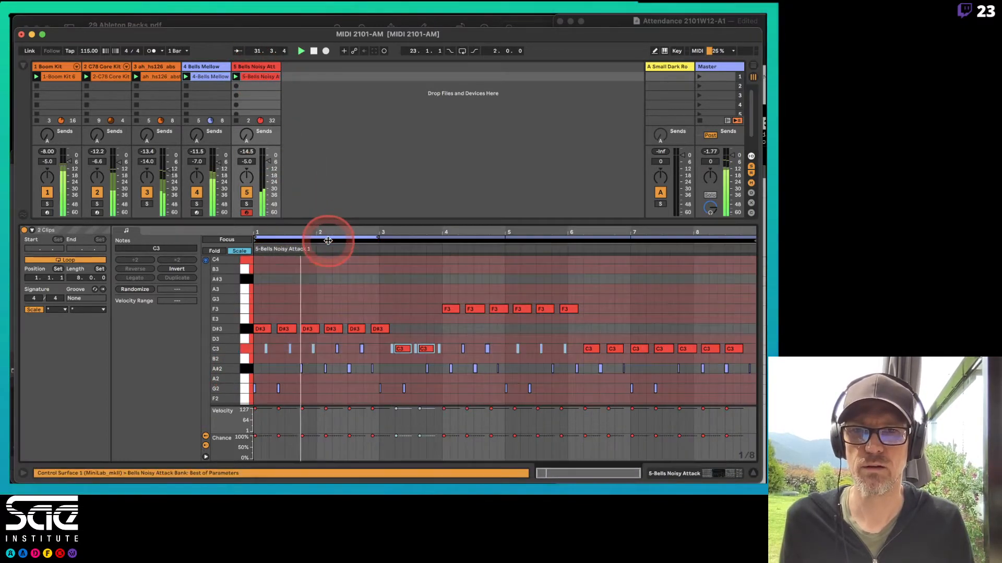
click(271, 311)
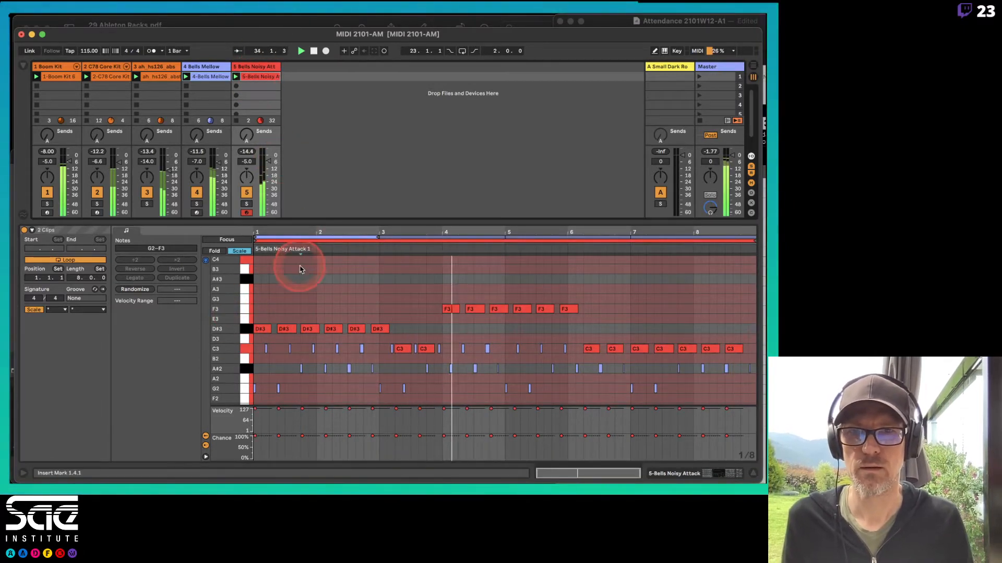
click(261, 78)
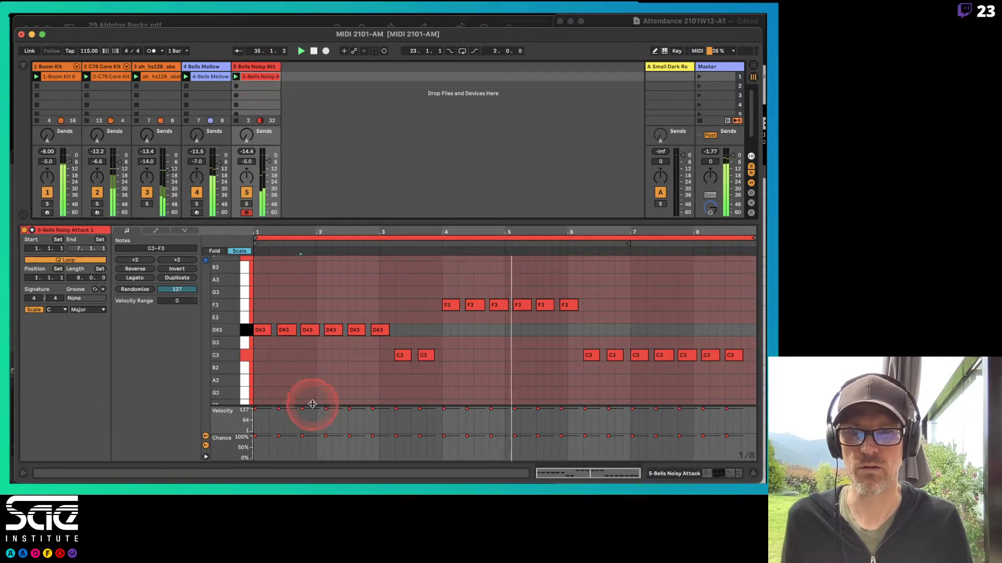
Step: Select all Bells Noisy Attack notes and raise them one octave to C4–F4
key(super+a)
click(265, 77)
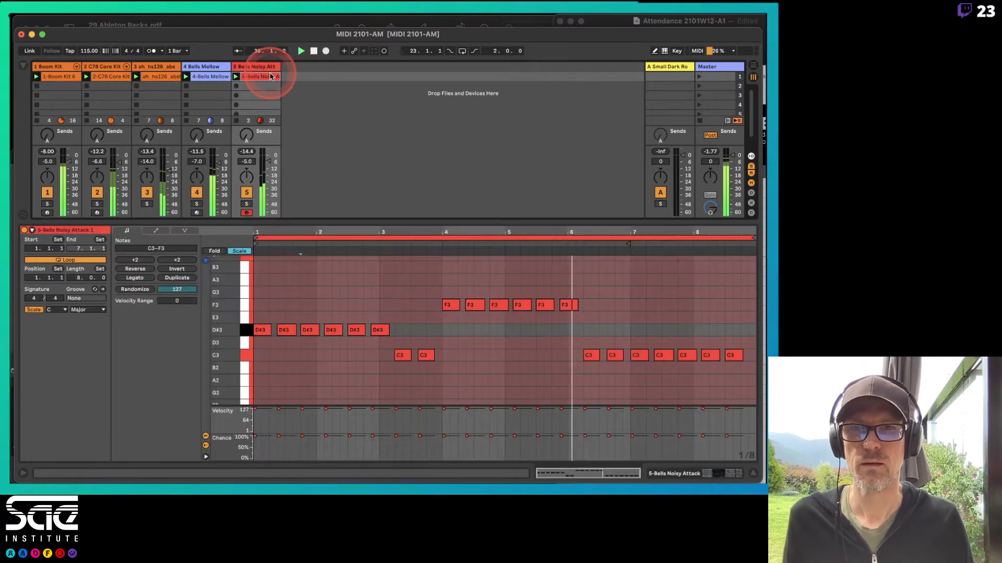
key(super+a)
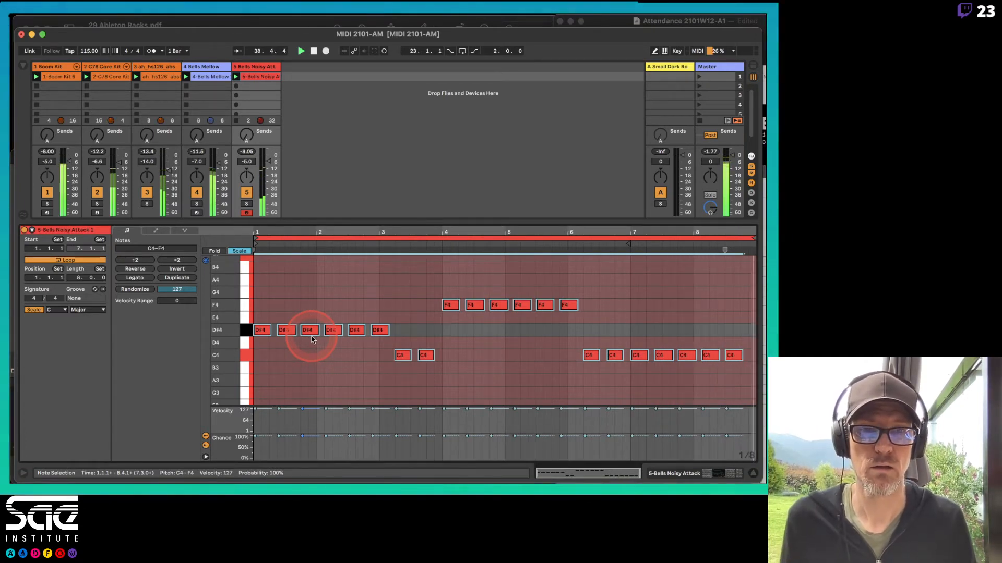
Step: Lower the Bells Noisy Attack track volume to -14 dB
click(289, 203)
click(267, 162)
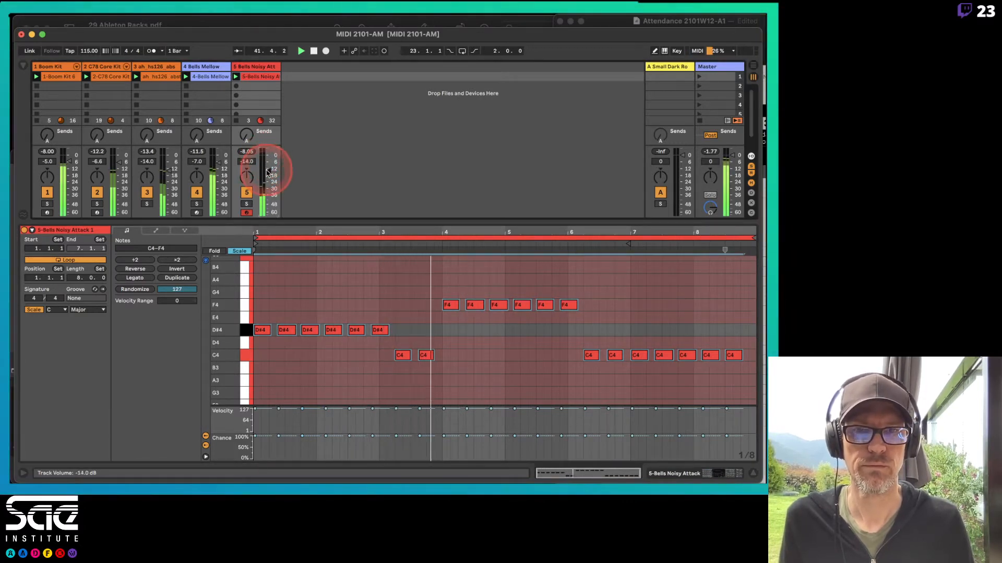
click(447, 273)
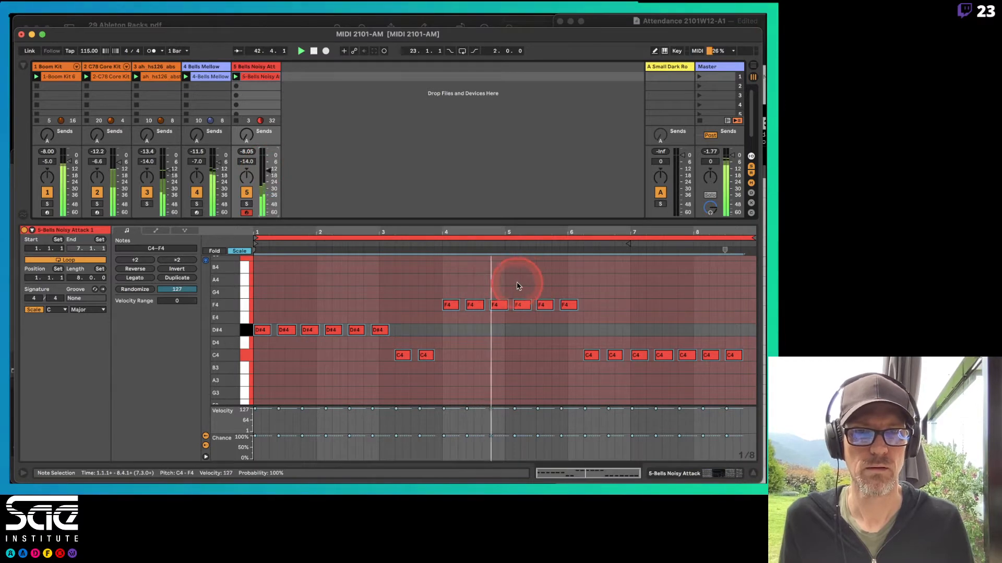
Step: Lower the three F4 notes starting in bar 5 to C4
drag(515, 284, 570, 305)
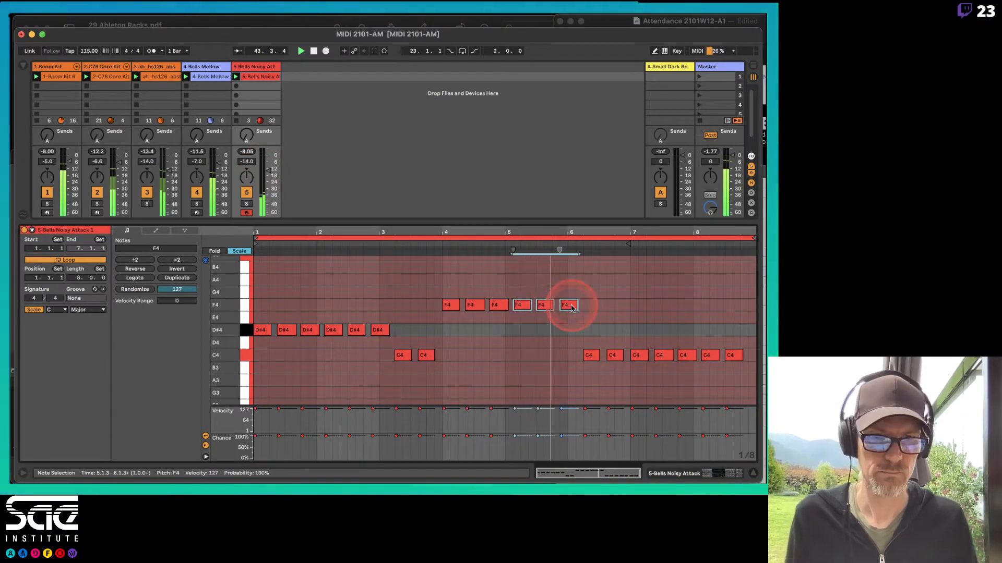
key(Down)
key(Down)
key(Down)
key(Down)
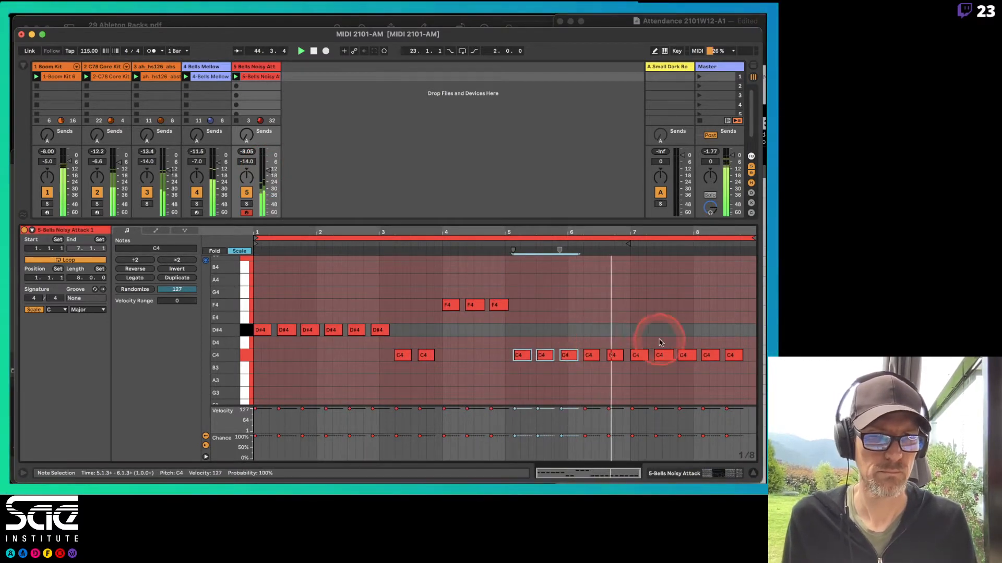
Step: Try the five notes in bars 7 and 8 at D#4, G4, F4 and B4 during playback, then stop the session
drag(642, 337, 731, 351)
key(Up)
key(Up)
key(Up)
key(Up)
key(Up)
key(Up)
key(Up)
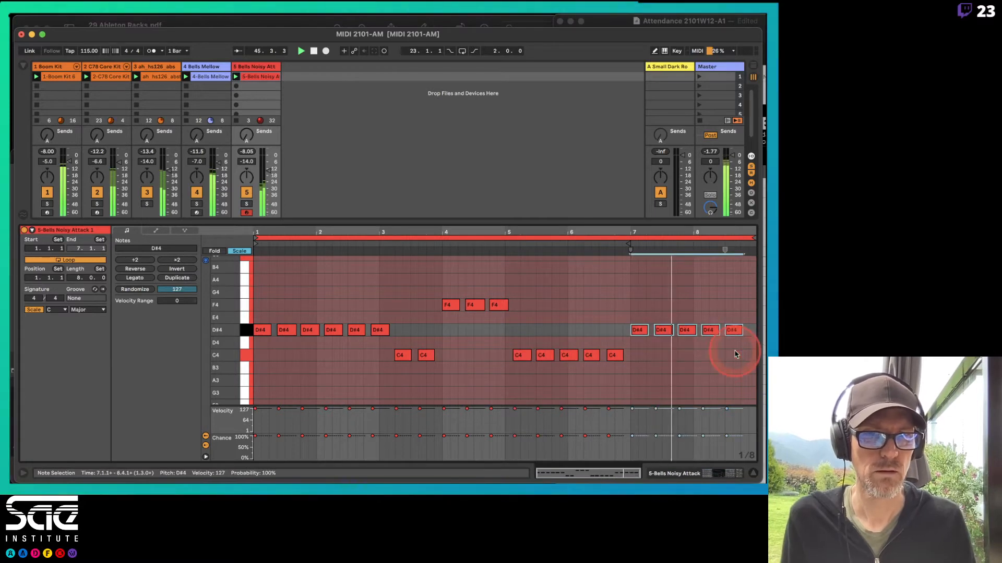
key(Down)
key(Down)
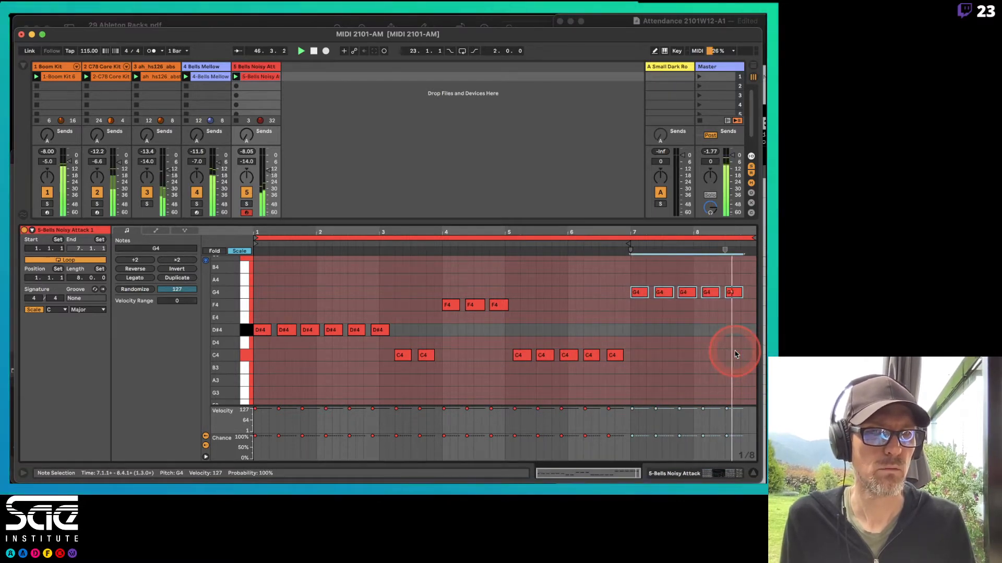
key(Down)
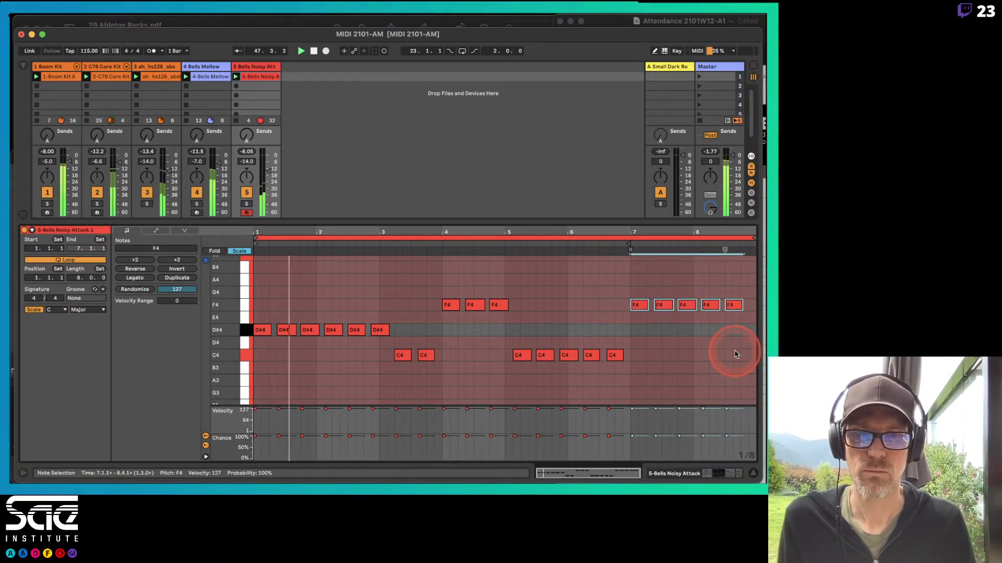
key(Down)
key(Up)
key(Up)
key(Up)
key(Up)
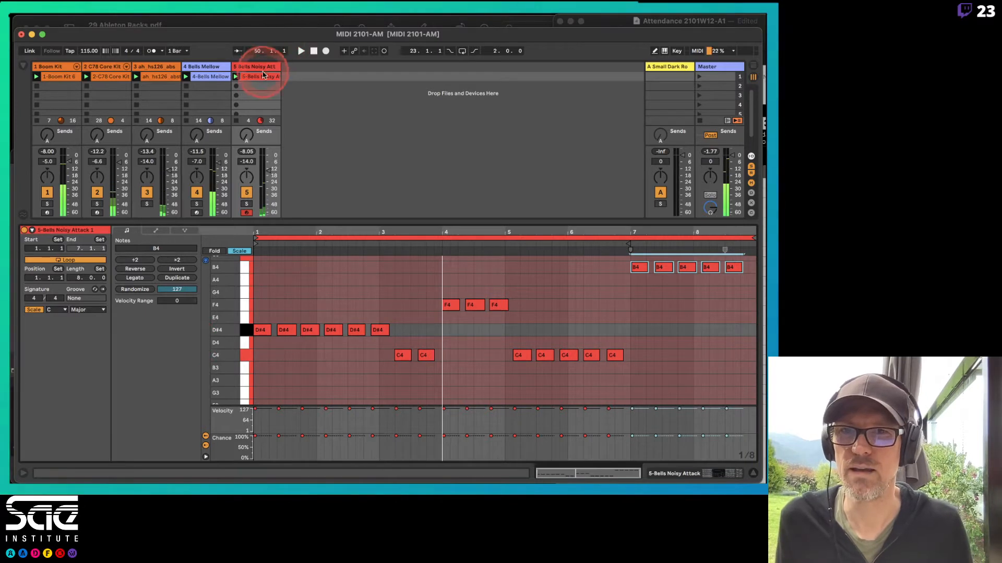
Step: Check the Bells Mellow clip's scale and set the Bells Noisy Attack clip to the same G Minor scale
click(200, 81)
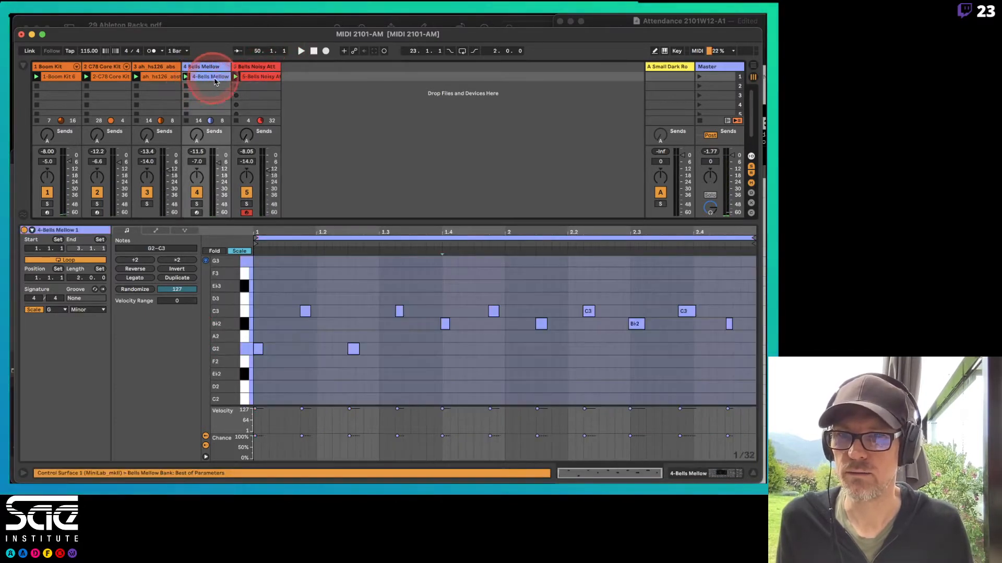
click(257, 78)
click(56, 309)
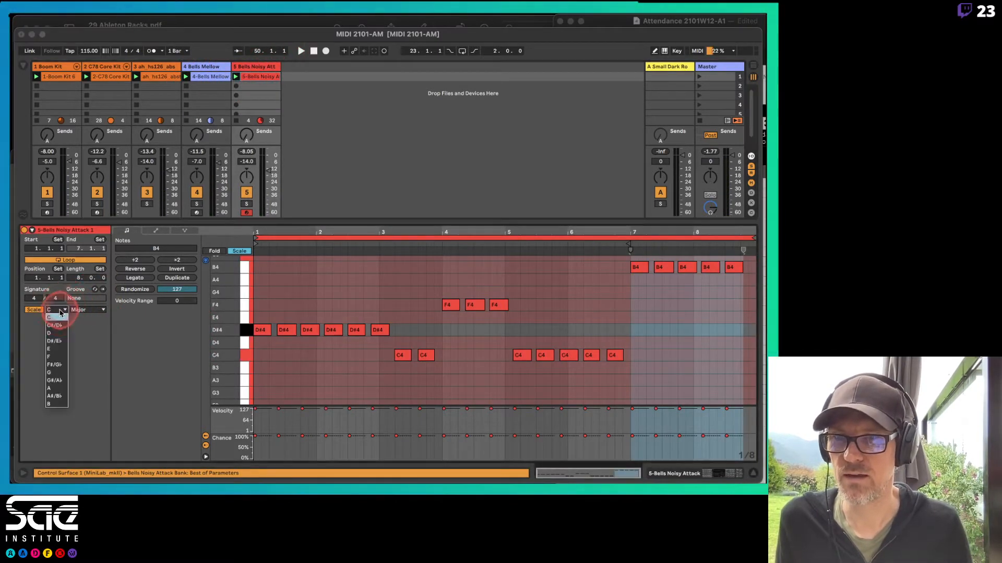
click(59, 372)
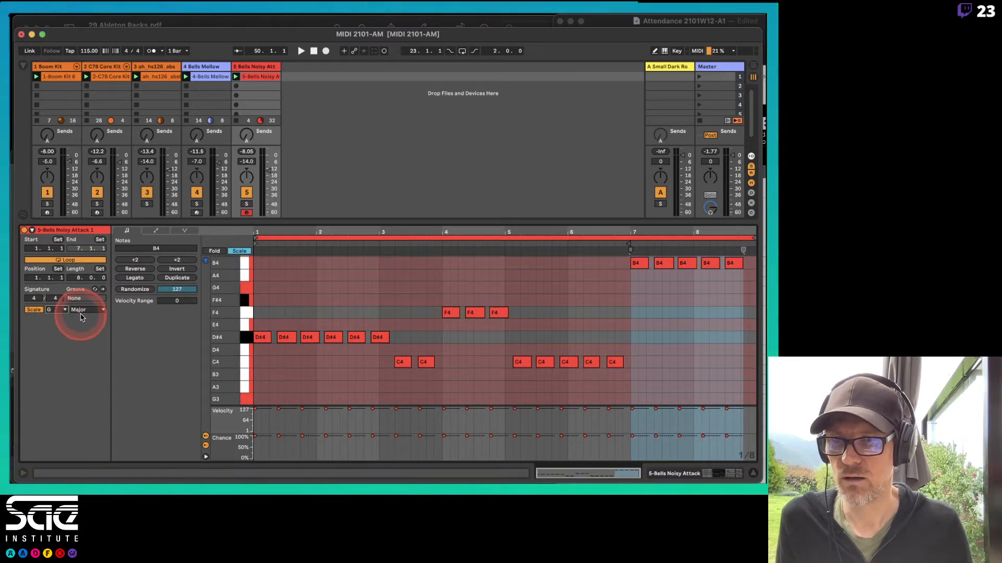
click(81, 309)
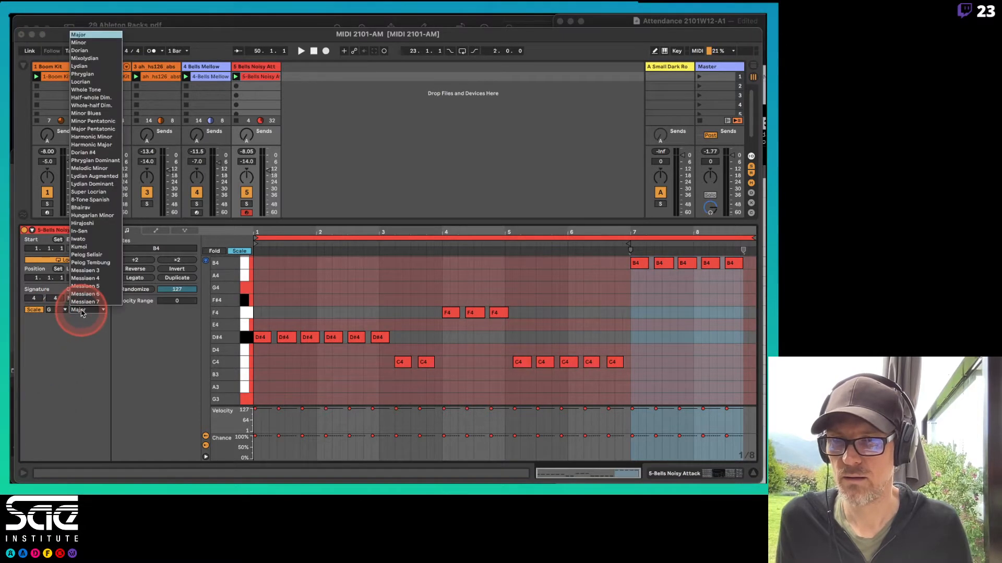
click(79, 42)
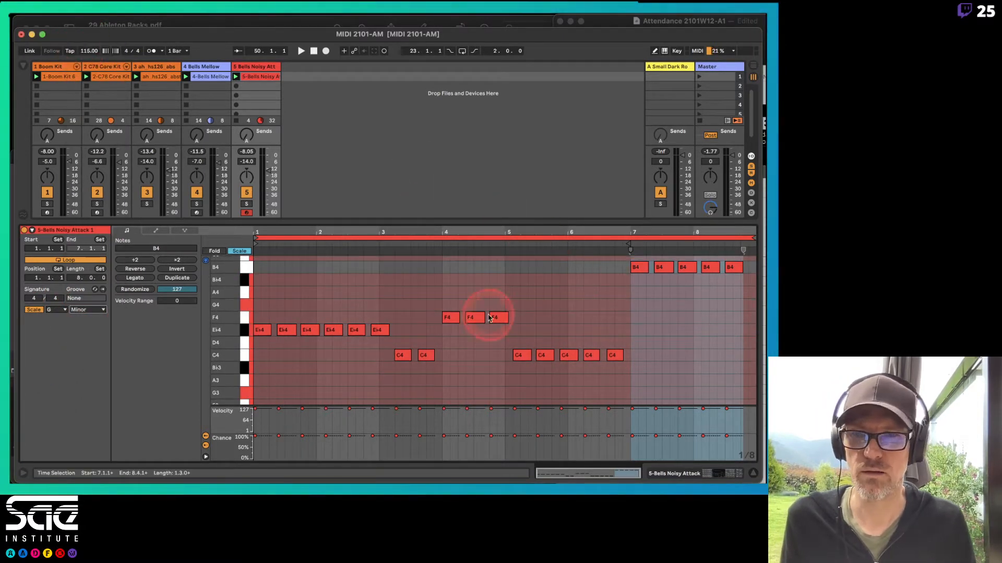
Step: Select the five B4 notes in bars 7 and 8 and lower them to C4
click(246, 267)
key(Down)
key(Down)
key(Down)
key(Down)
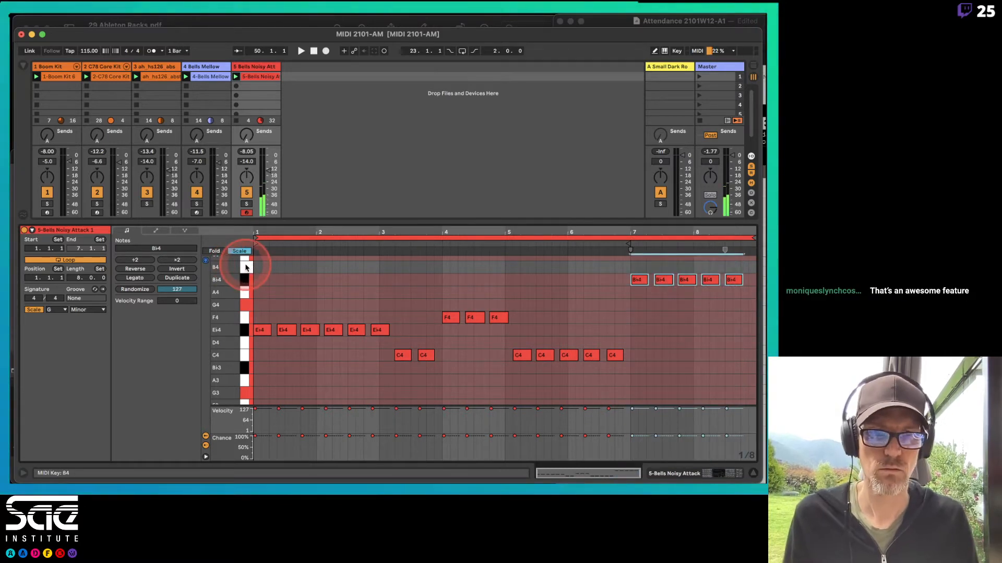
key(Down)
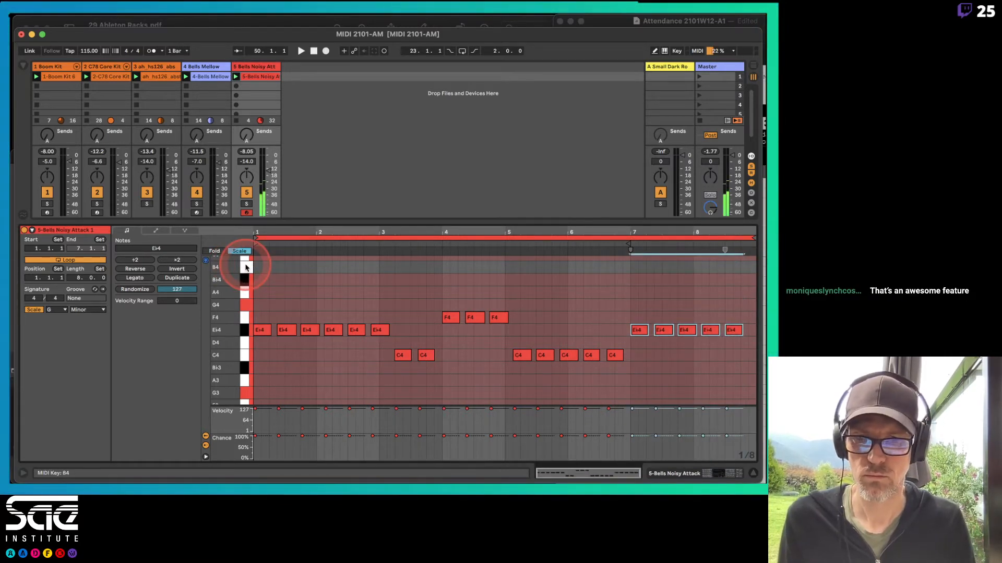
key(Down)
key(Down)
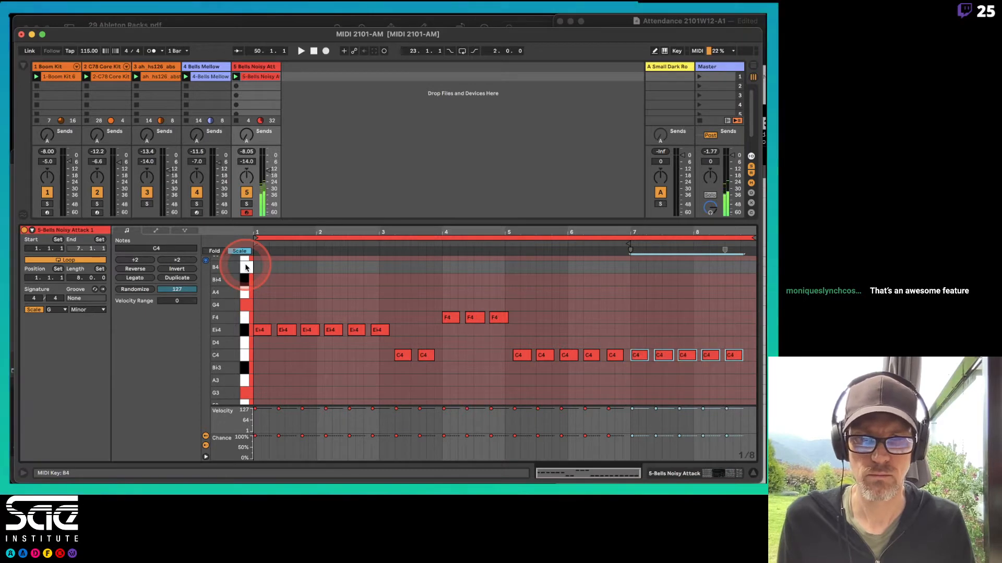
Step: Try the five notes in bars 7 and 8 at F4 and return them to C4
key(Up)
key(Up)
key(Up)
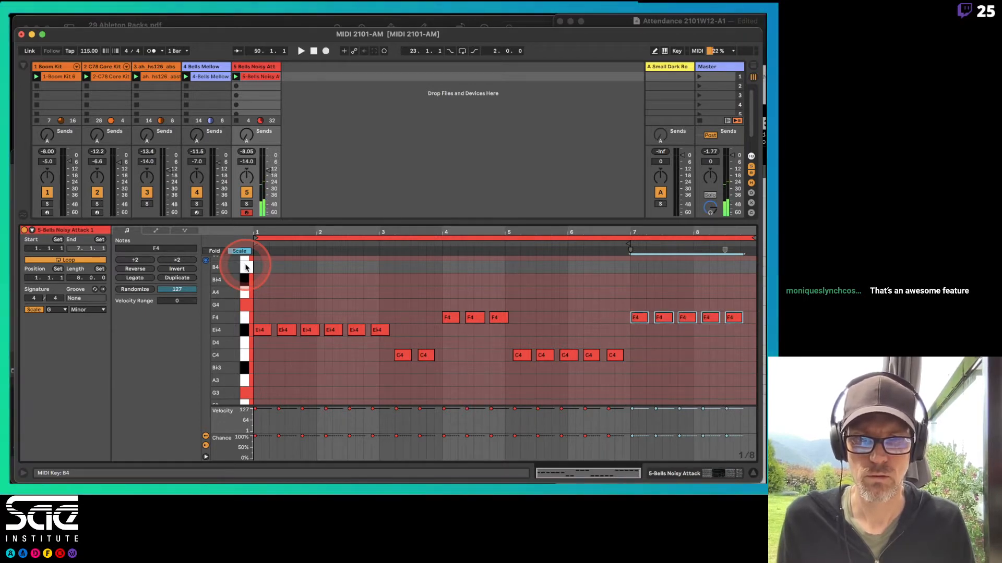
key(Down)
key(Down)
key(Down)
Step: Raise the two C4 notes in bar 3 to D4
drag(386, 355, 443, 359)
key(Up)
key(Up)
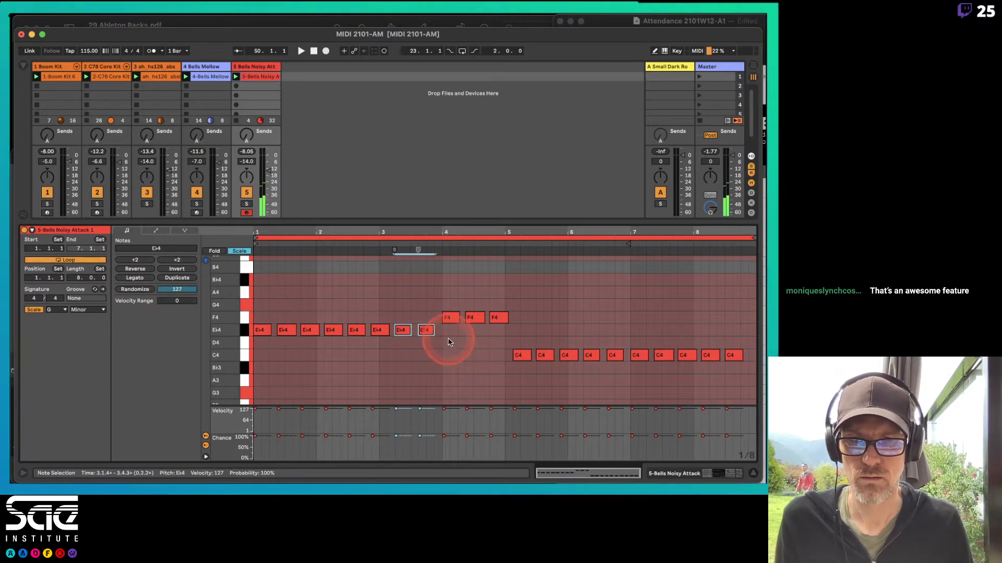
key(Down)
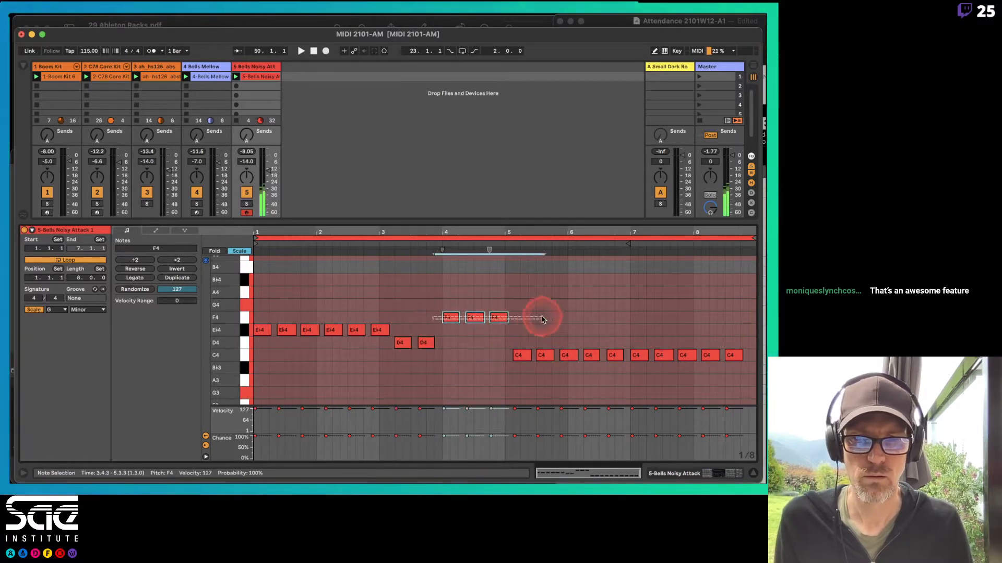
Step: Raise the five C4 notes in bars 7 and 8 of the Bells Noisy Attack clip to G4 and play the session
drag(497, 353, 549, 358)
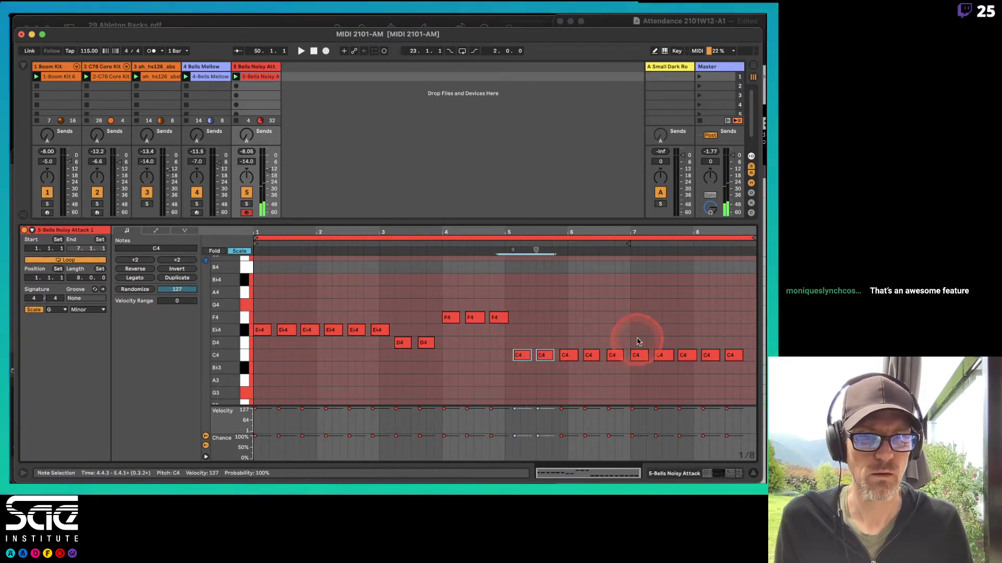
drag(636, 341, 736, 366)
key(Up)
key(Up)
key(Up)
key(Up)
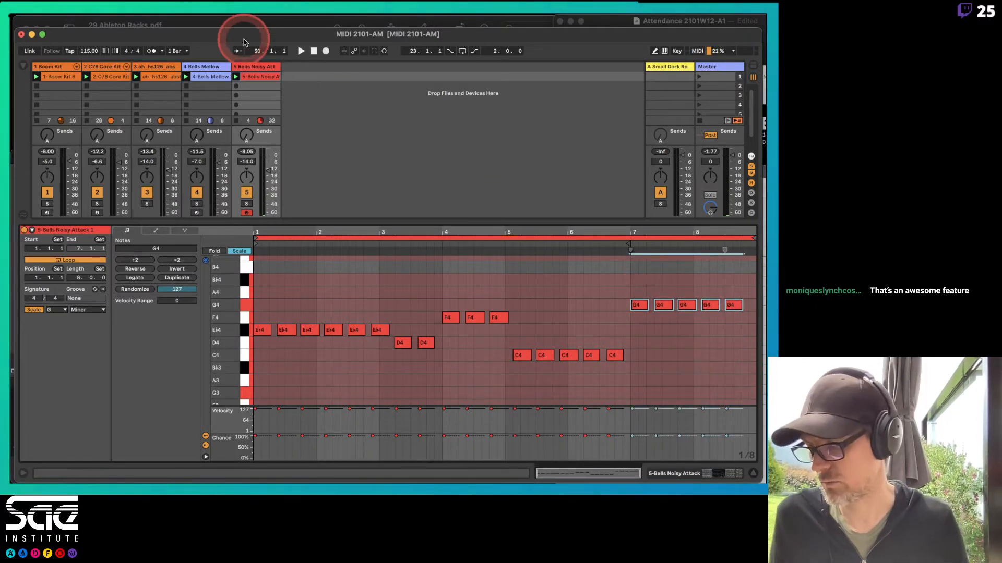
key(space)
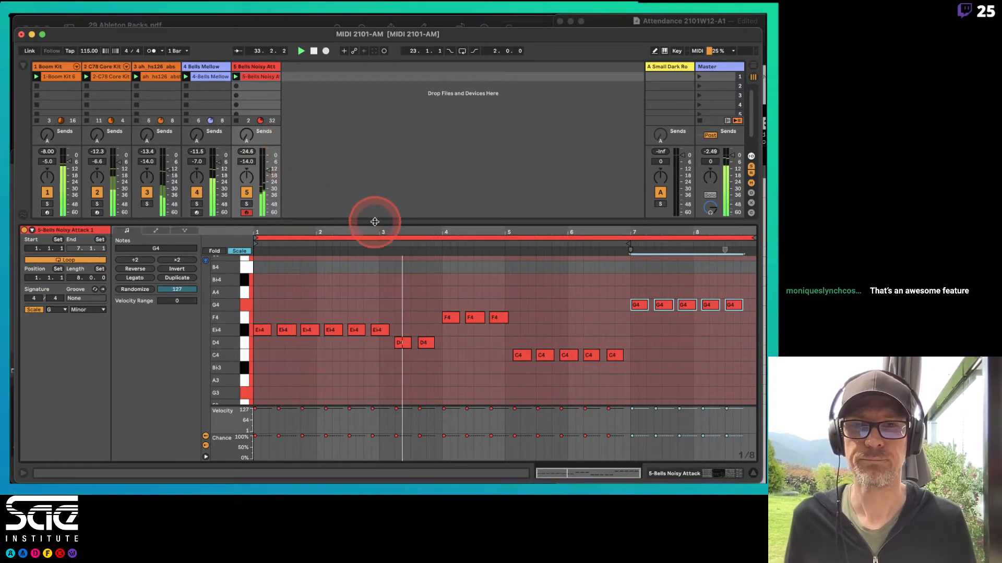
Step: Enlarge the mixer area and raise Send A on the Bells Noisy Attack track
drag(375, 222, 377, 267)
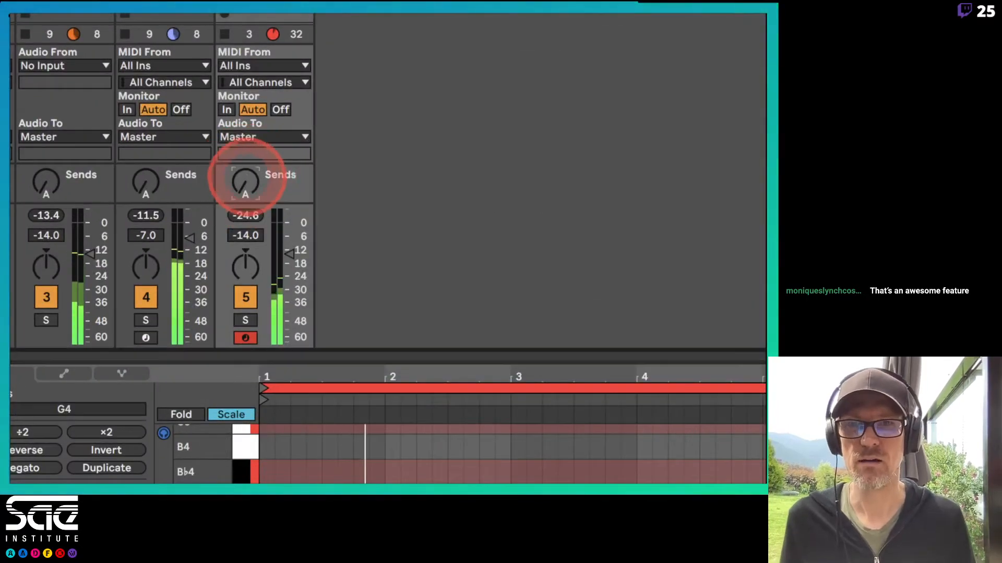
drag(248, 178, 248, 122)
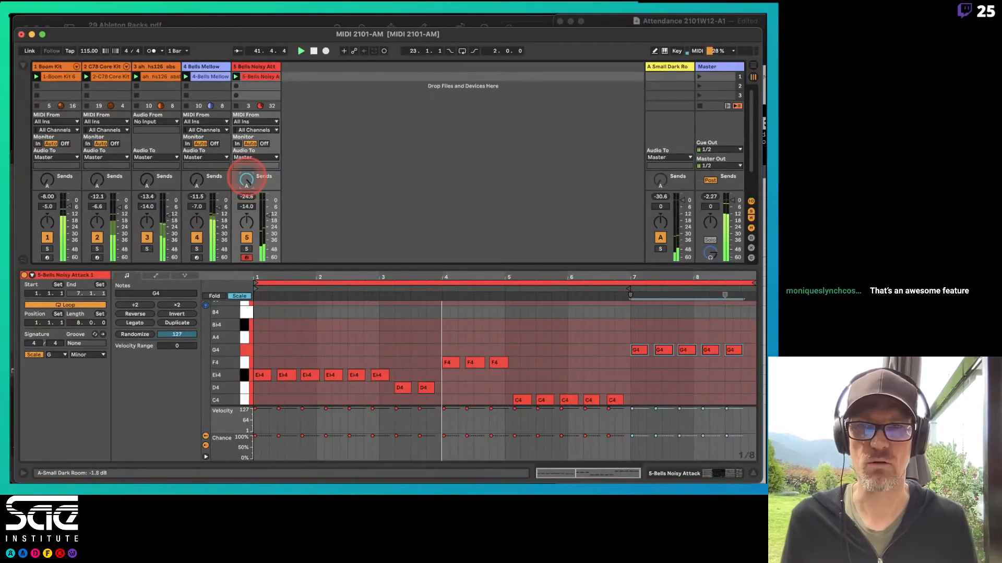
Step: Show return A's Small Dark Room reverb and browse the Hybrid Reverb Hall presets as its replacement
click(673, 67)
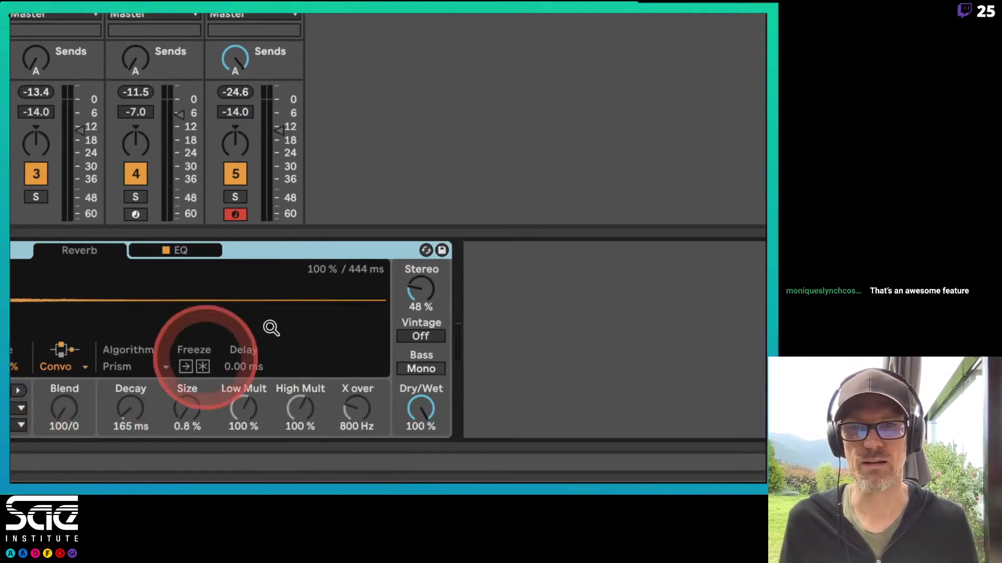
click(424, 251)
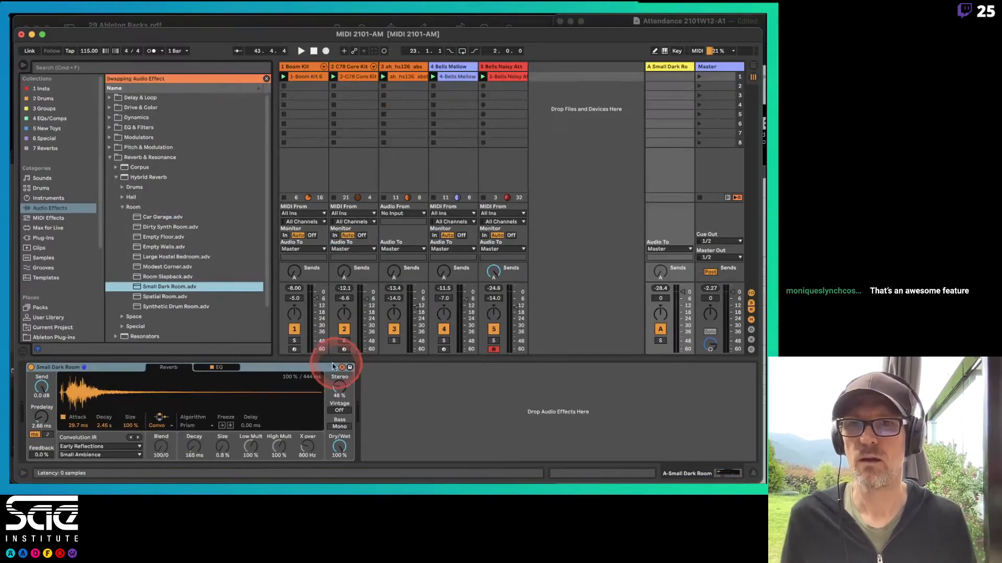
click(122, 197)
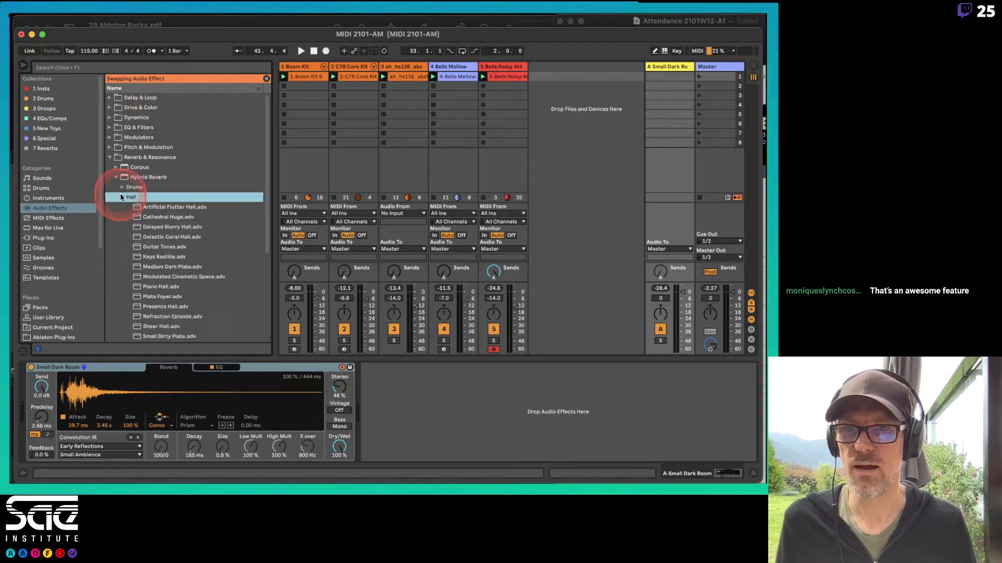
scroll(164, 203, down, 3)
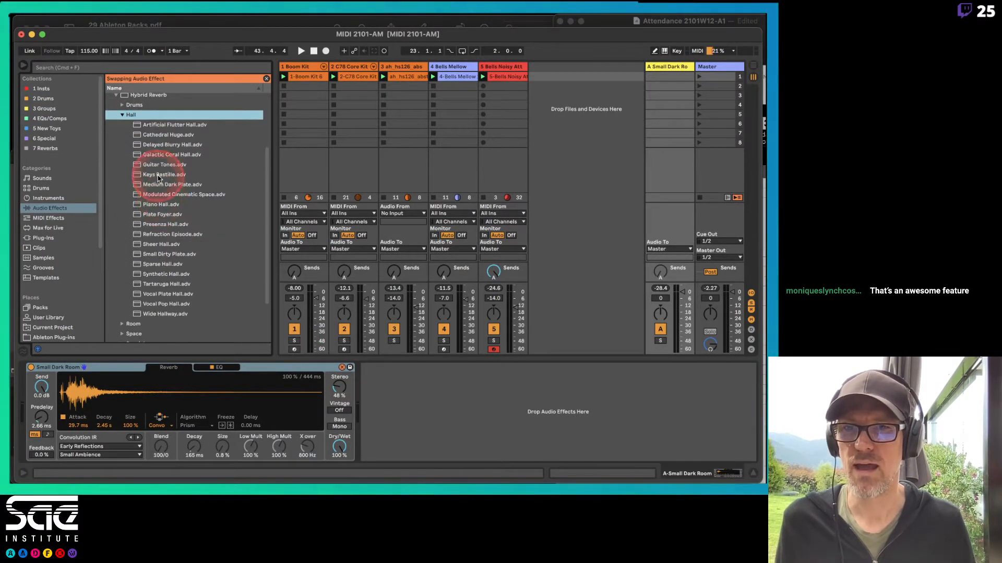
Step: Try the Artificial Flutter Hall and Delayed Blurry Hall presets on return A during playback, adjusting the Bells Noisy Attack track's Send A
double_click(168, 127)
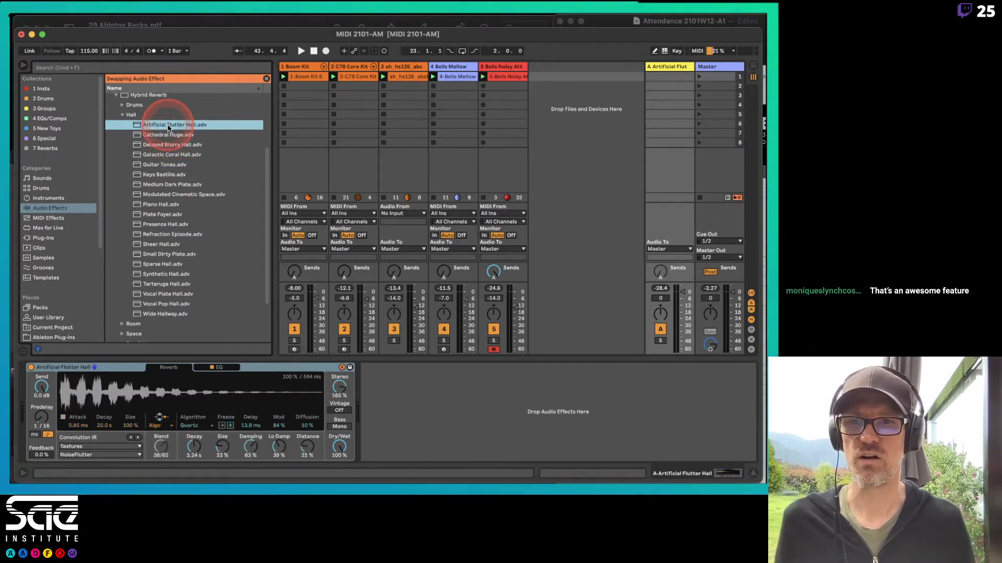
key(space)
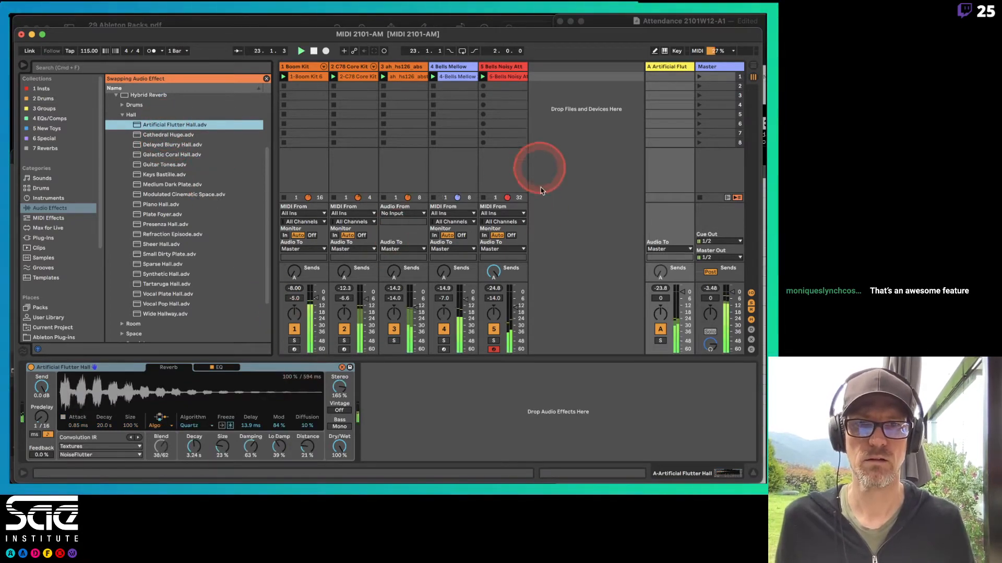
click(493, 271)
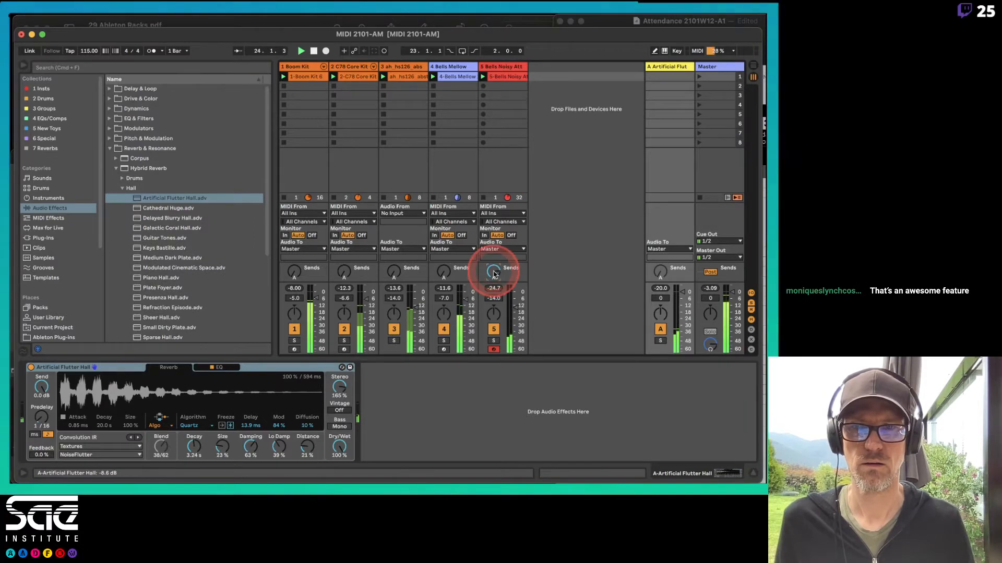
click(342, 368)
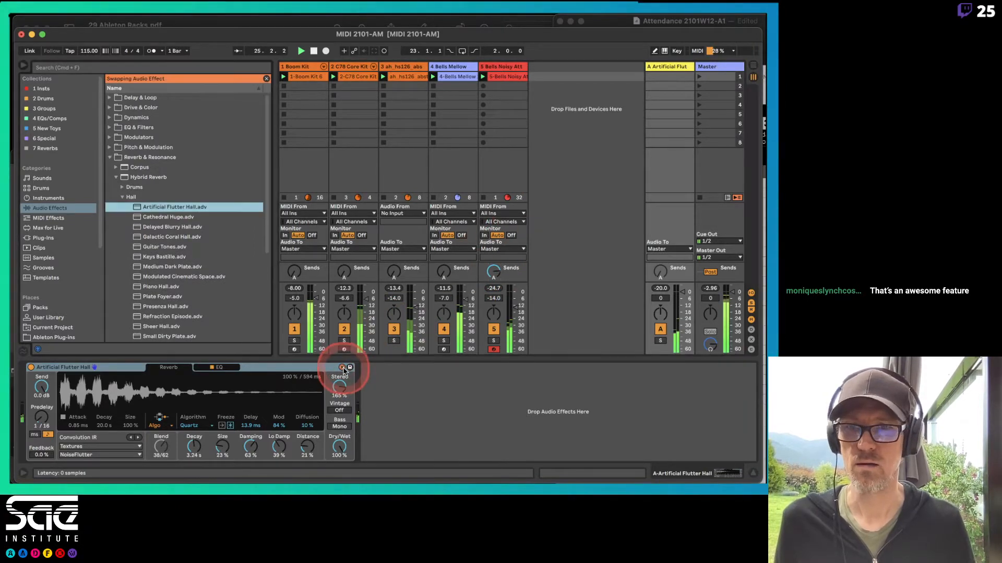
click(153, 238)
click(152, 229)
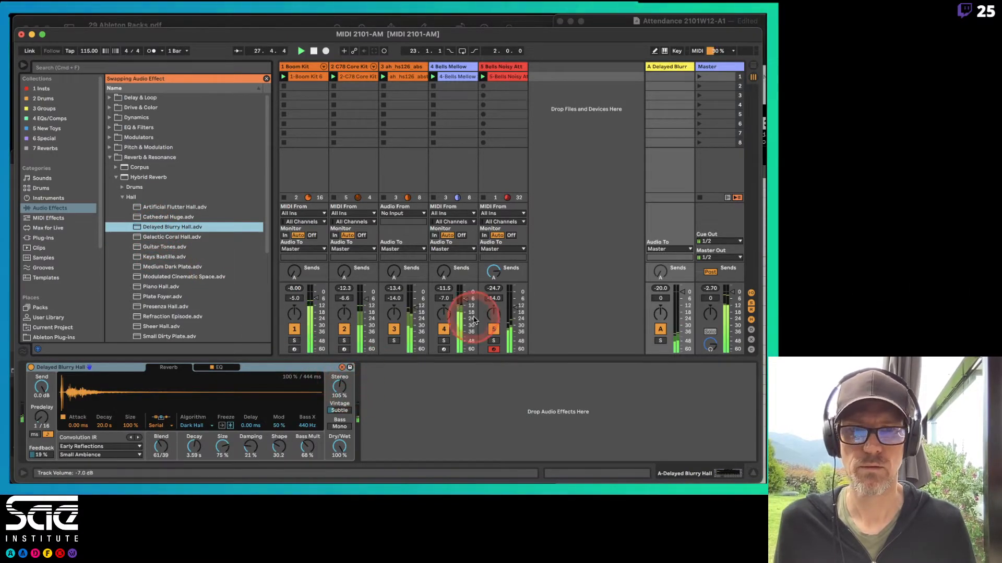
click(496, 277)
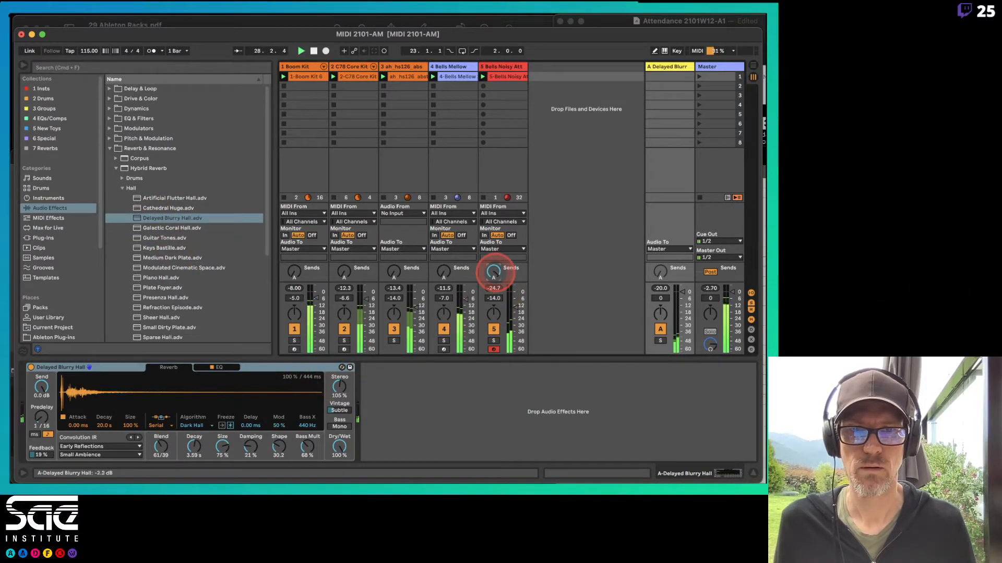
Step: Audition further Hall presets on return A, load Refraction Episode, and set the Bells Noisy Attack track's Send A to about -6.3 dB
click(342, 367)
click(161, 247)
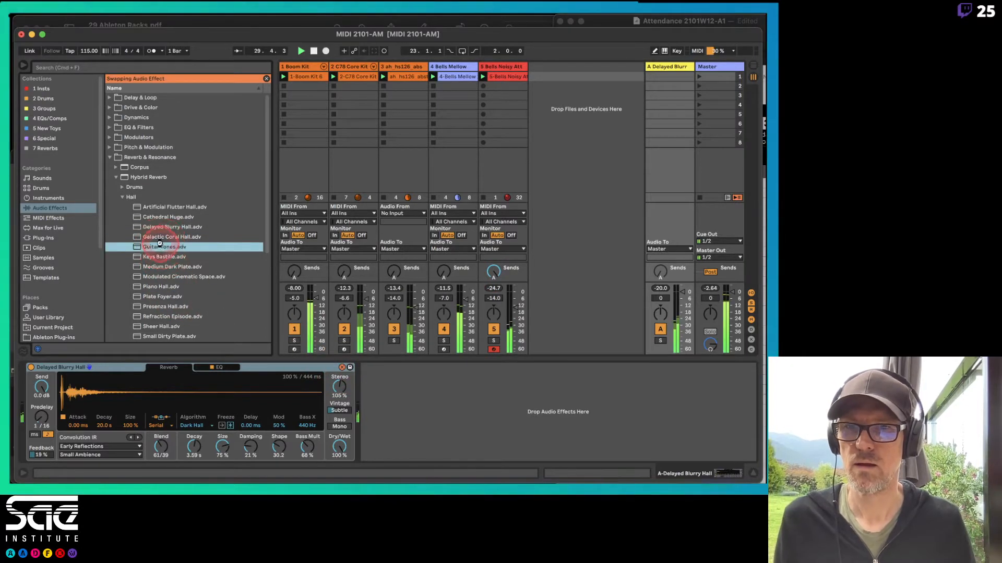
key(Down)
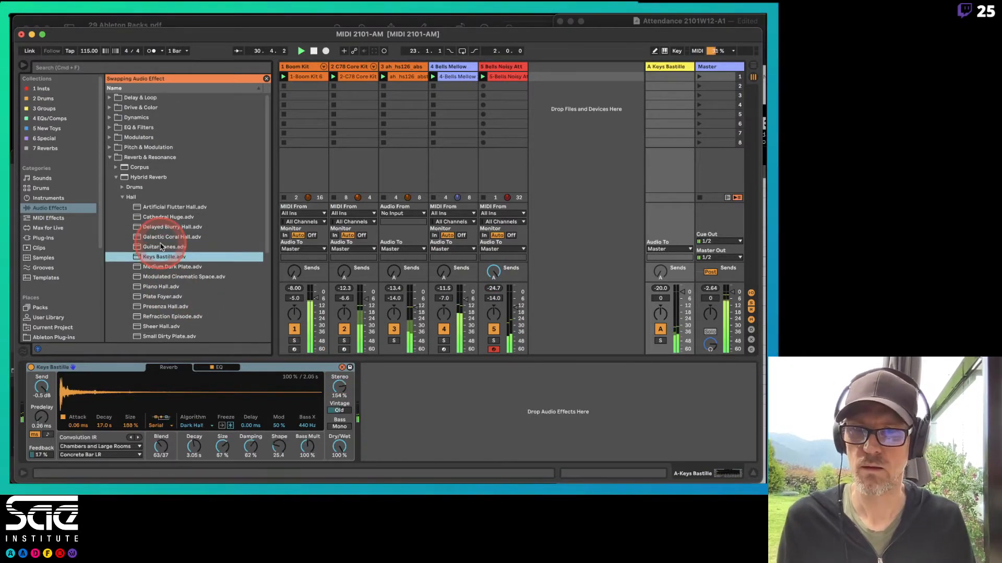
key(Down)
key(Down)
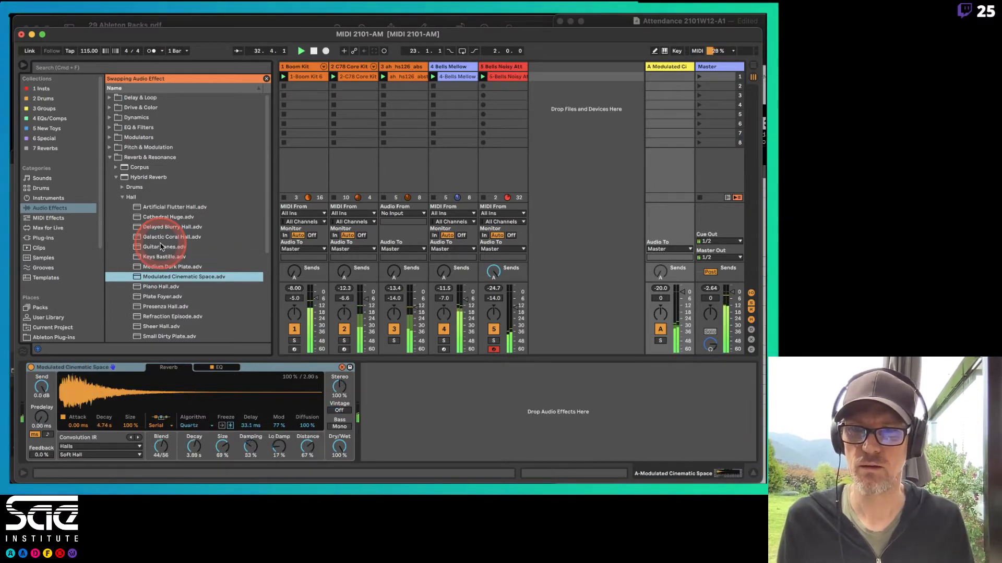
key(Down)
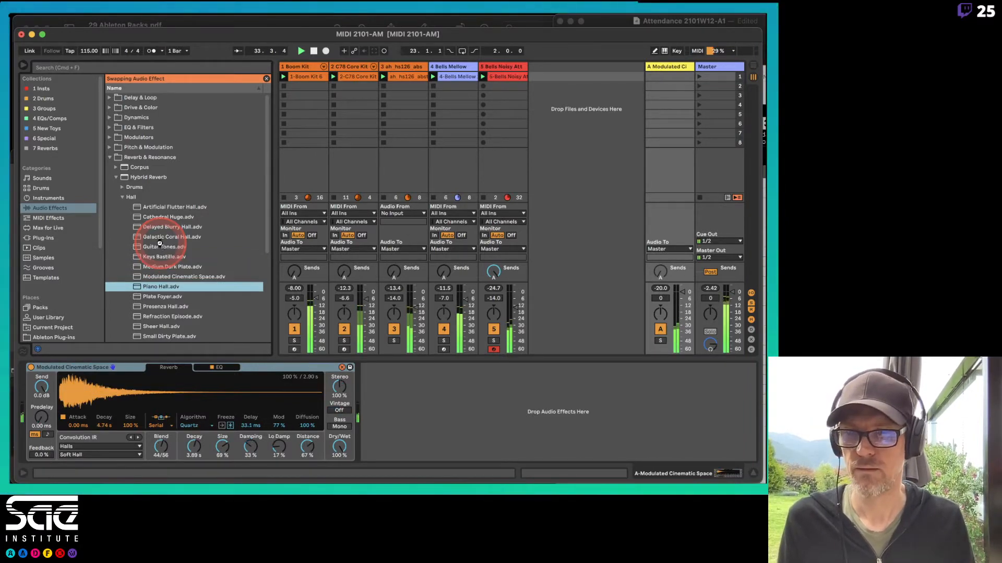
key(Down)
key(Down)
key(Down)
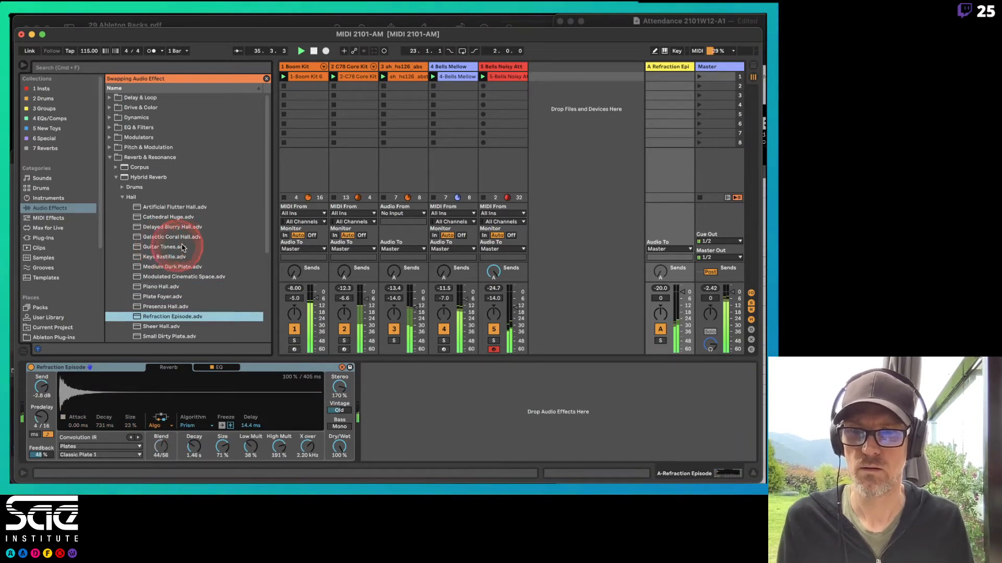
scroll(183, 248, down, 2)
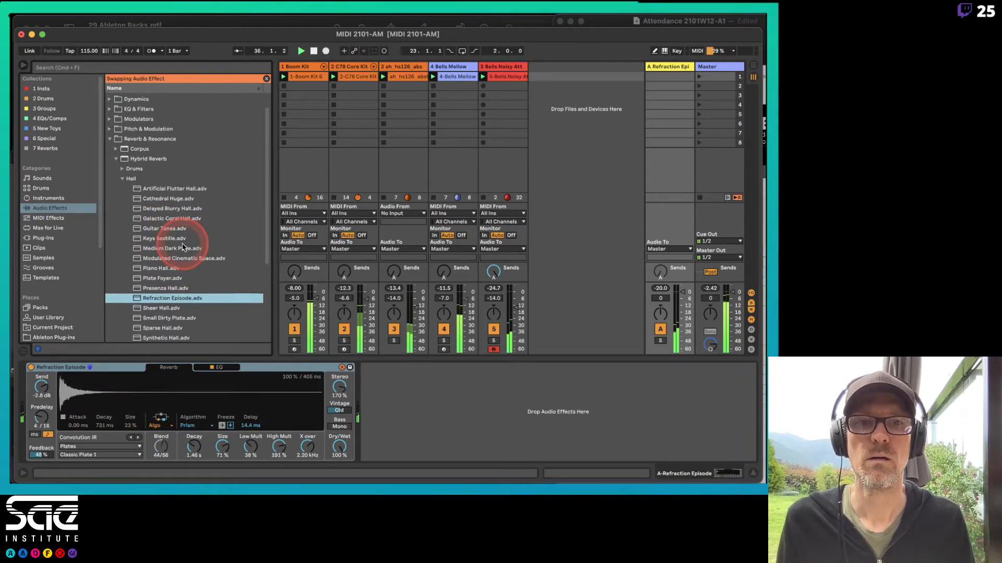
click(494, 274)
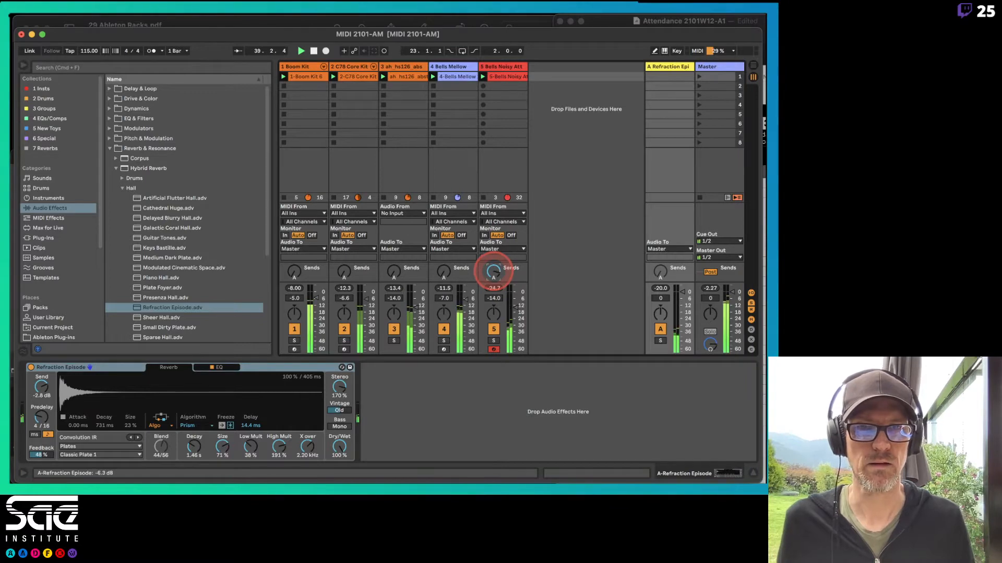
Step: Add a second return track beside return A and select it
click(682, 110)
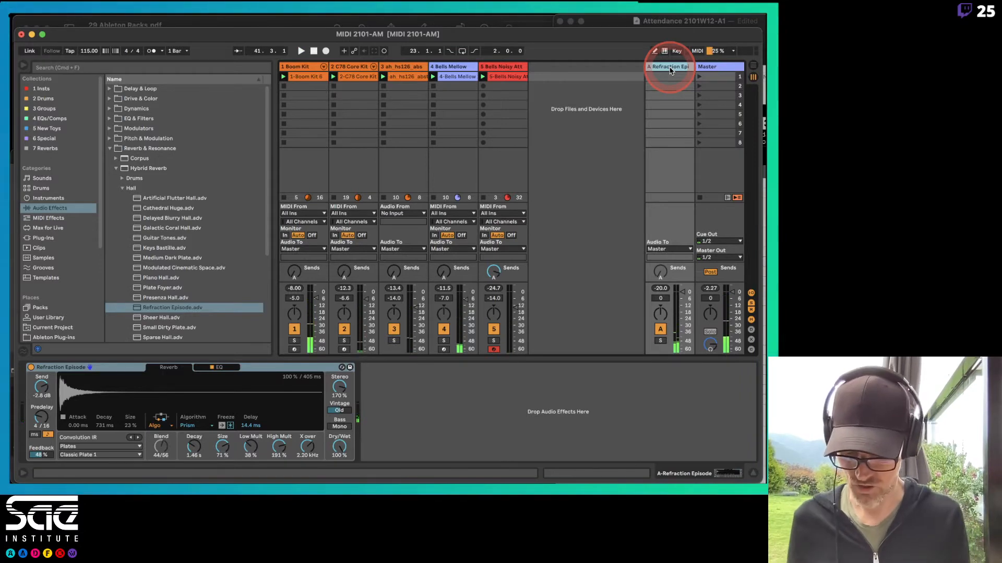
key(super+alt+t)
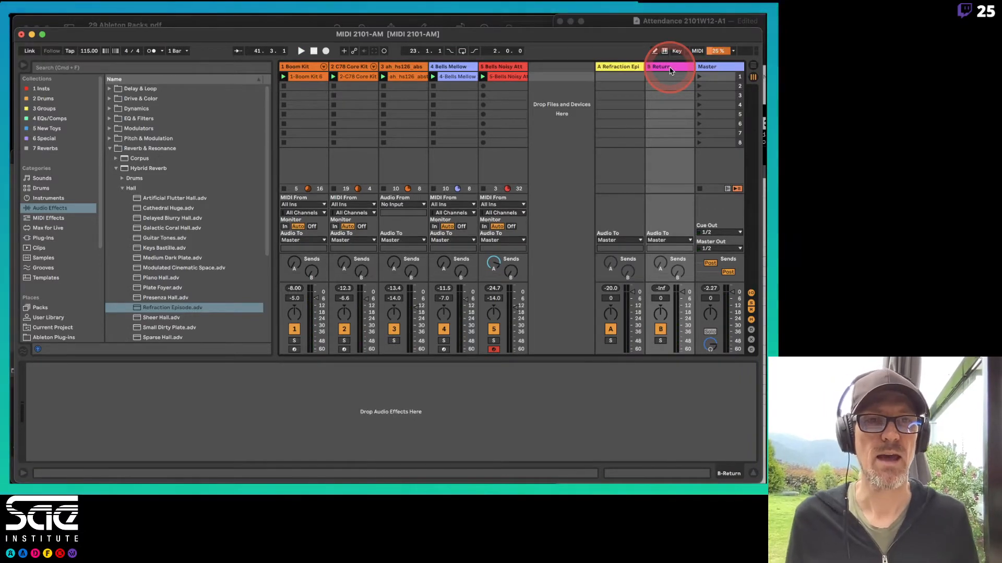
click(671, 69)
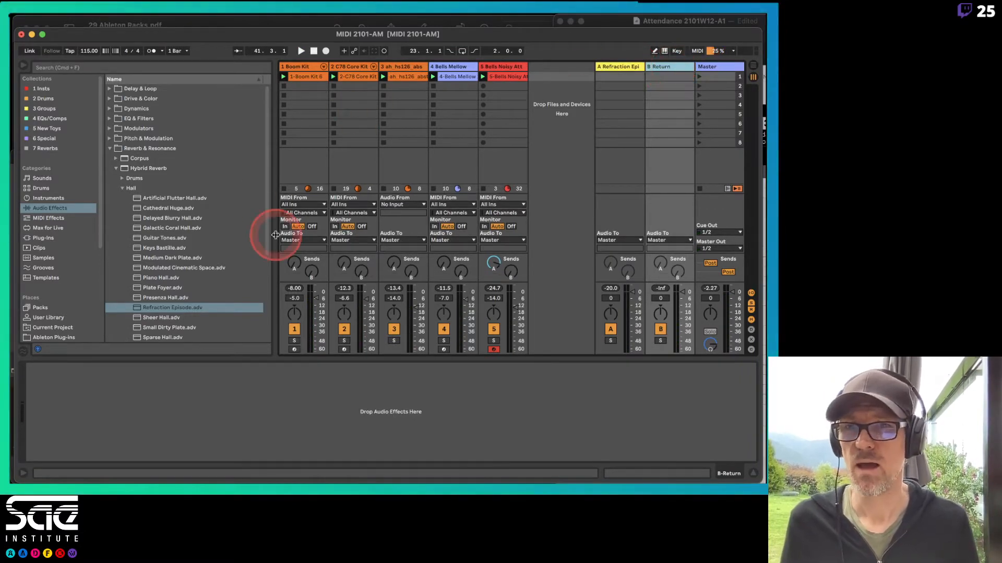
Step: Find the Diffused Long Cascades preset among Echo's Ambient Spaces and load it onto return B
click(109, 149)
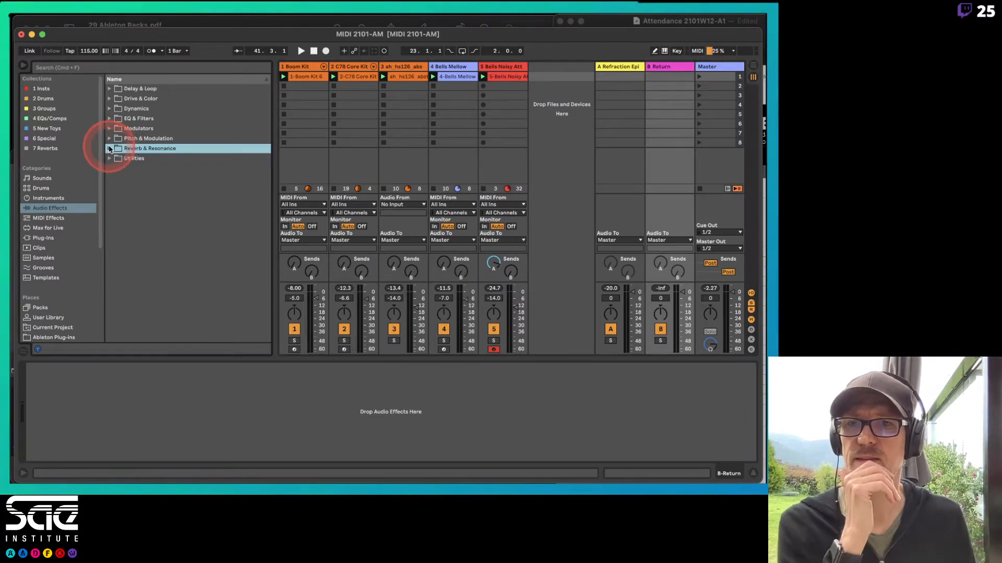
click(109, 148)
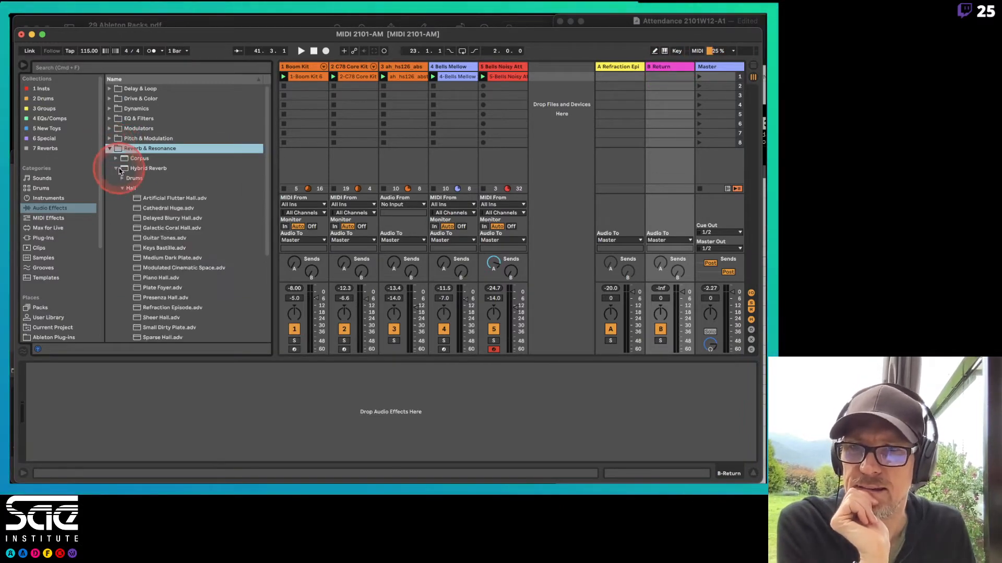
click(116, 169)
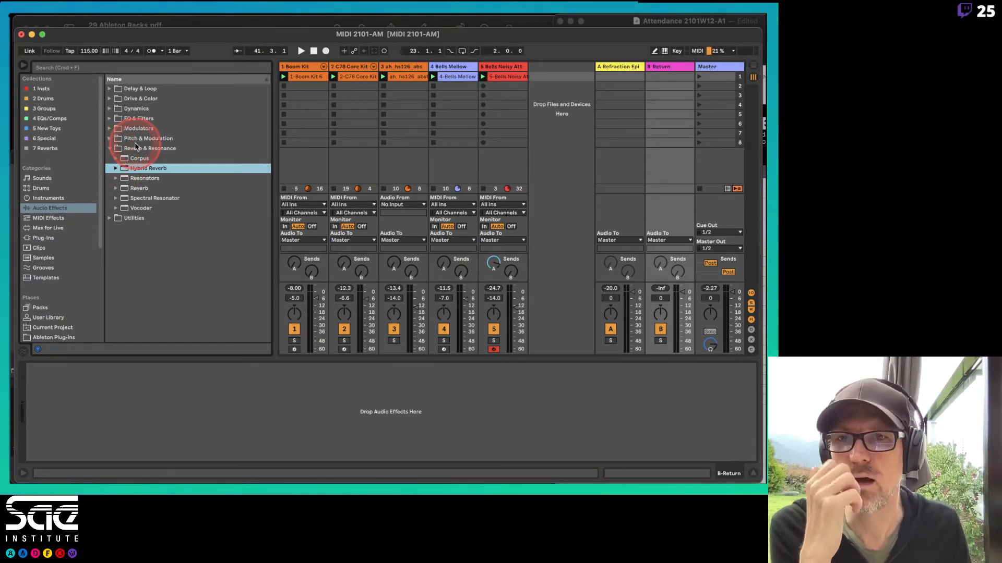
click(110, 89)
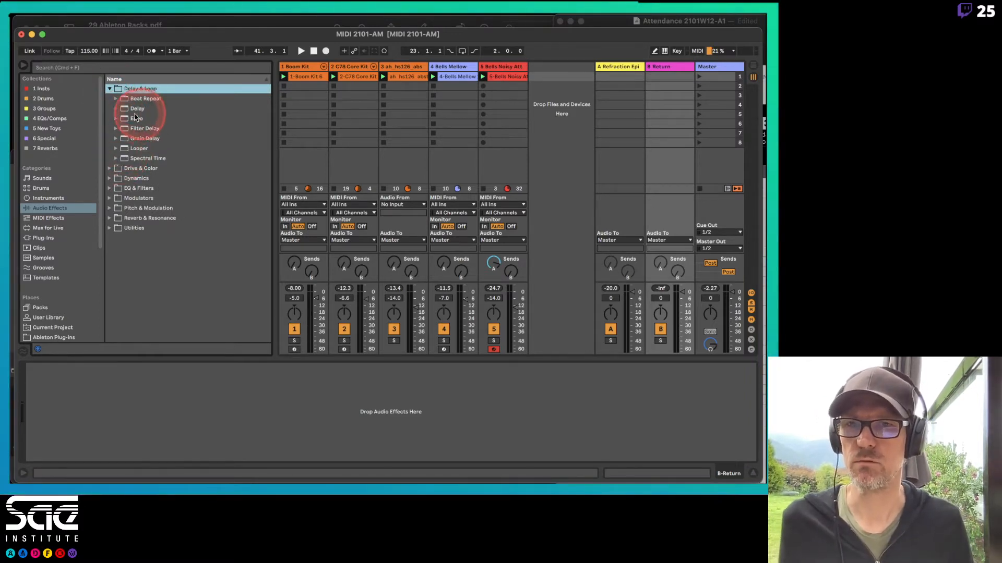
click(116, 159)
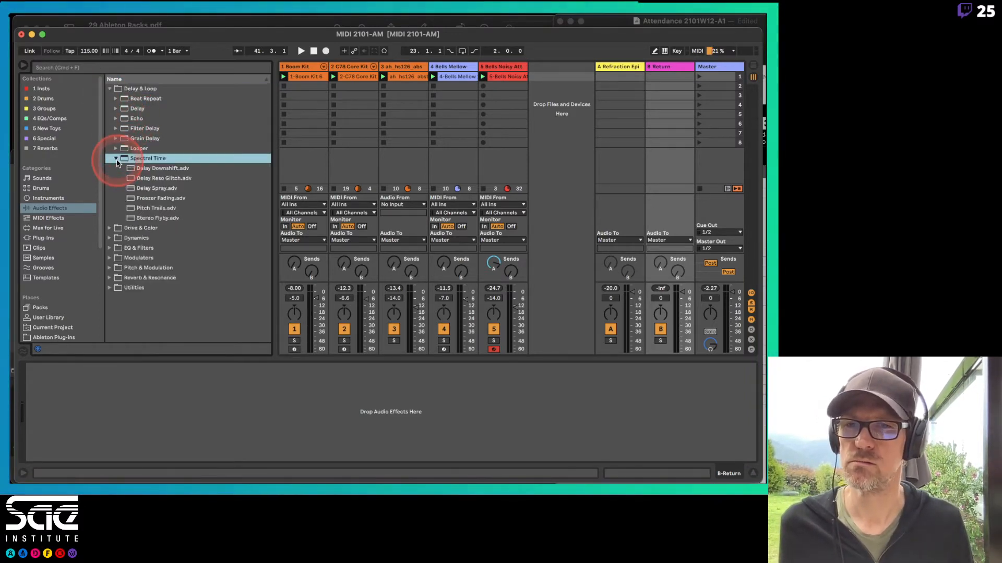
click(116, 159)
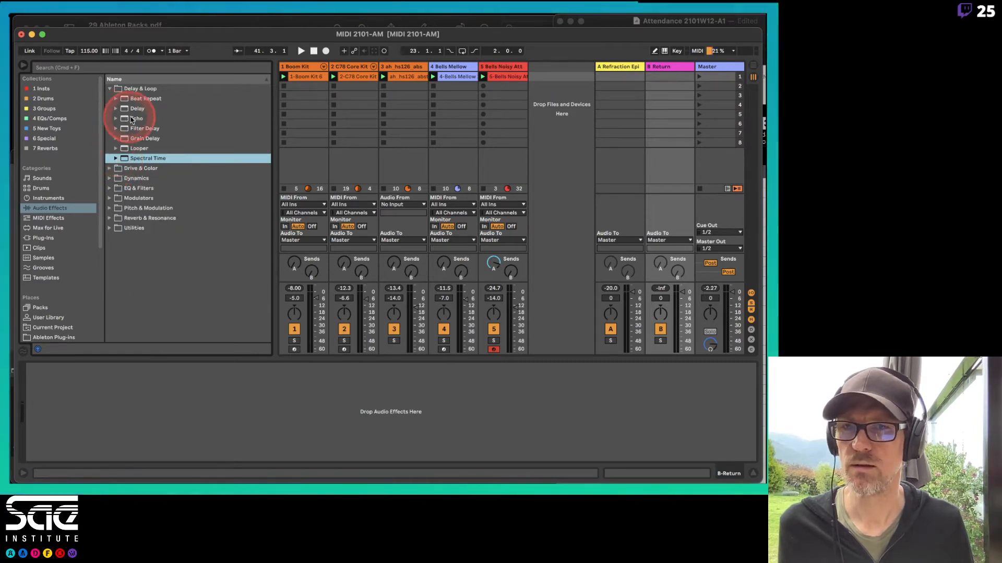
click(116, 119)
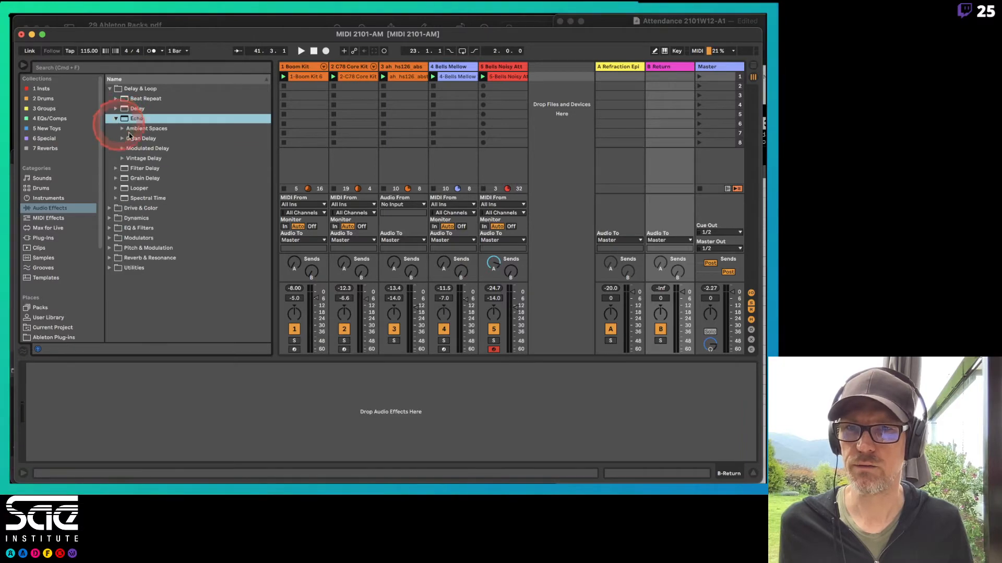
click(123, 128)
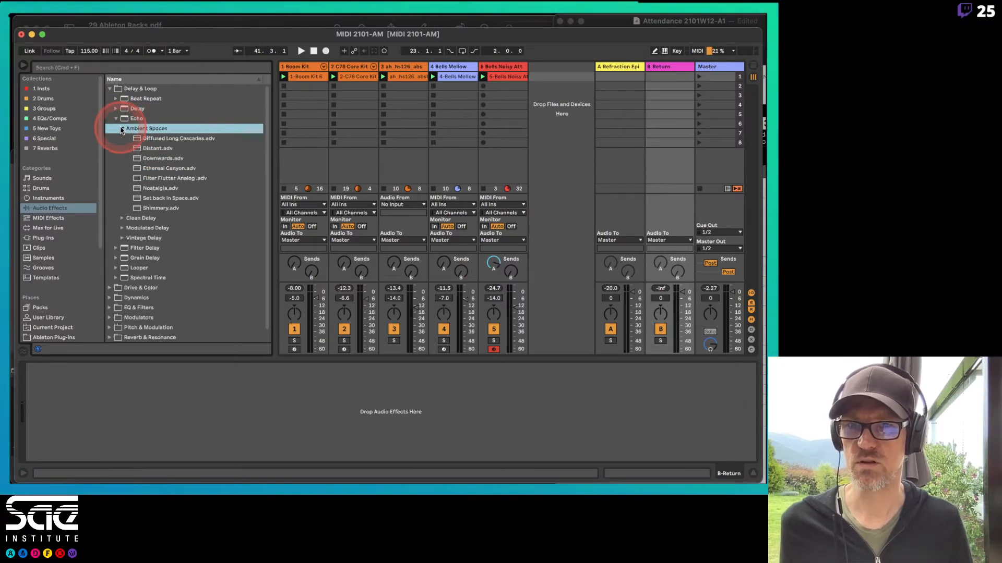
drag(157, 138, 681, 90)
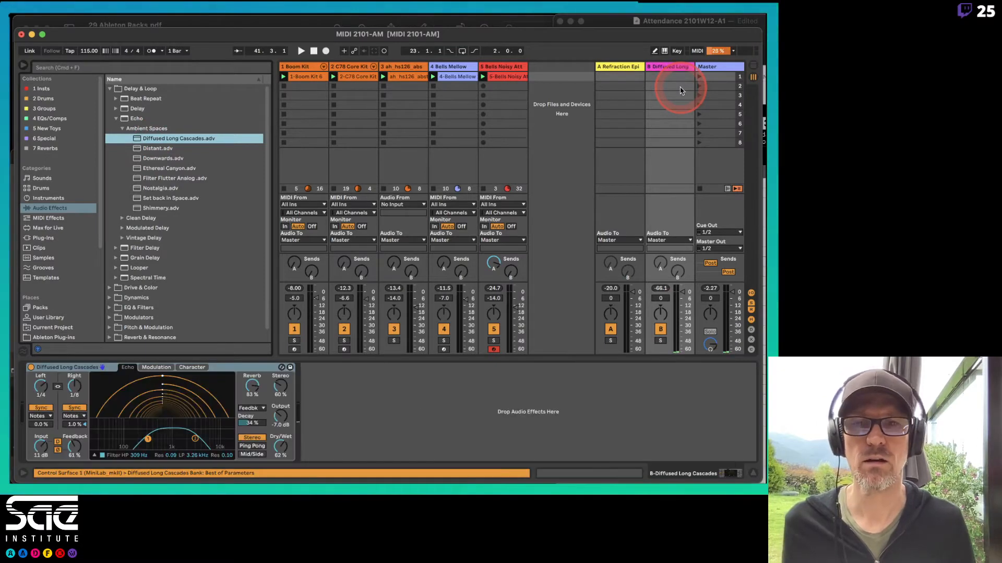
Step: Raise the Bells Noisy Attack track's Send B to about -1 dB during playback and set return B's Echo Dry/Wet to 100%
click(510, 271)
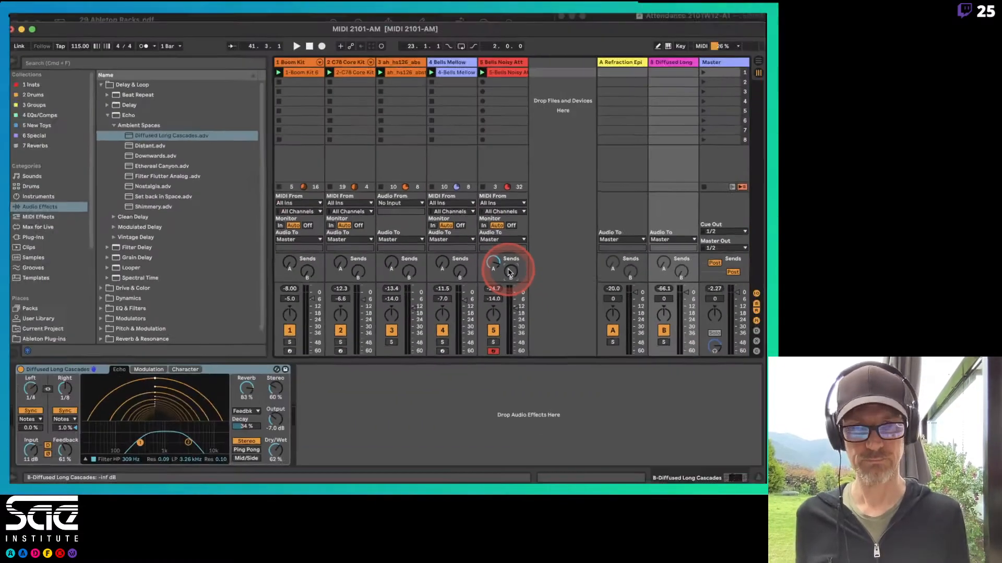
drag(508, 268, 508, 248)
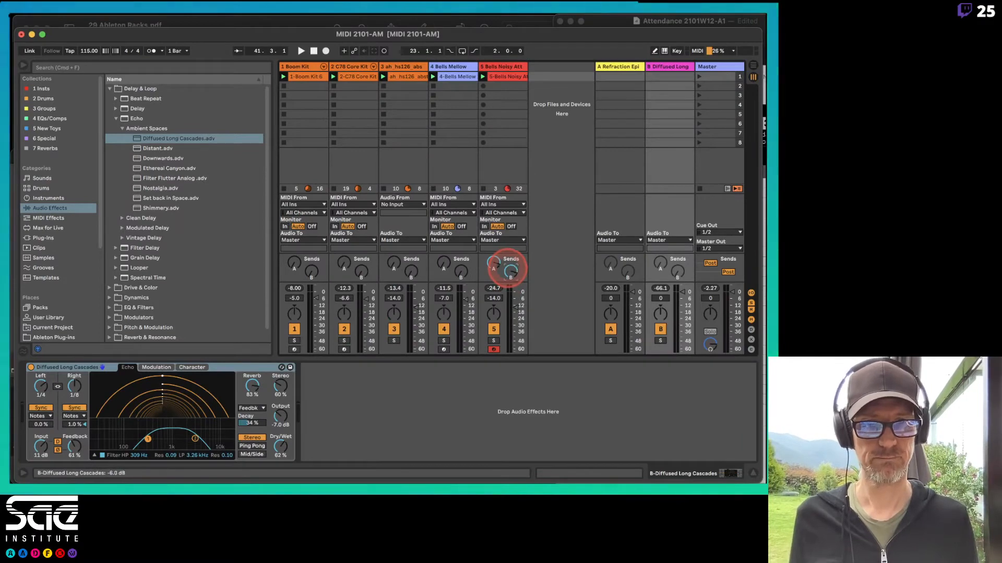
key(space)
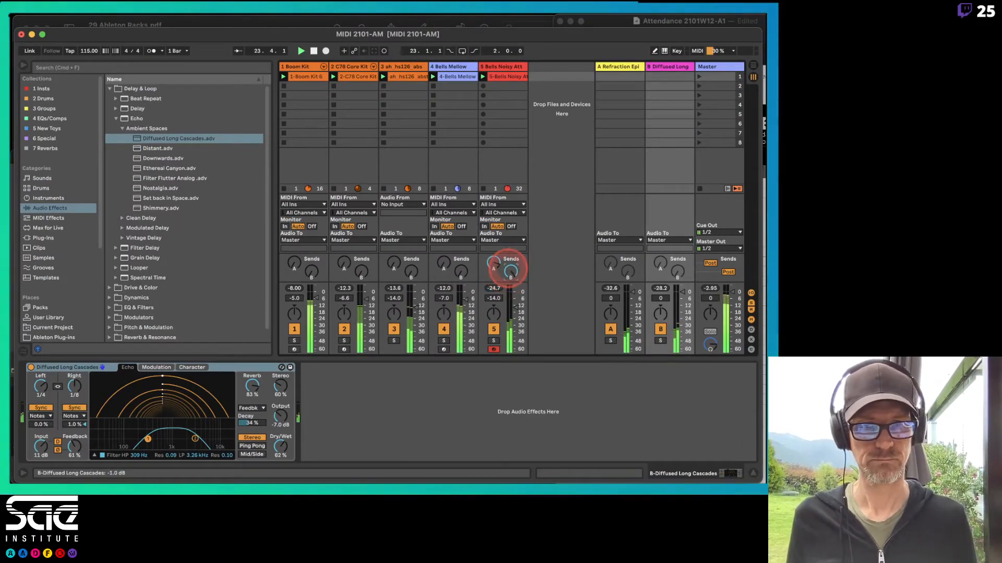
click(511, 270)
drag(280, 452, 276, 447)
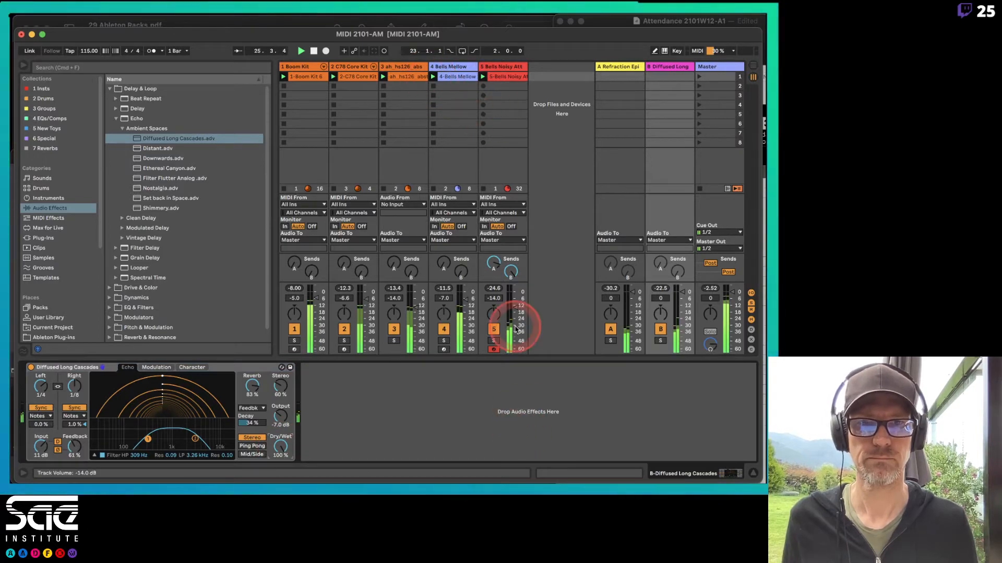
drag(514, 272, 514, 273)
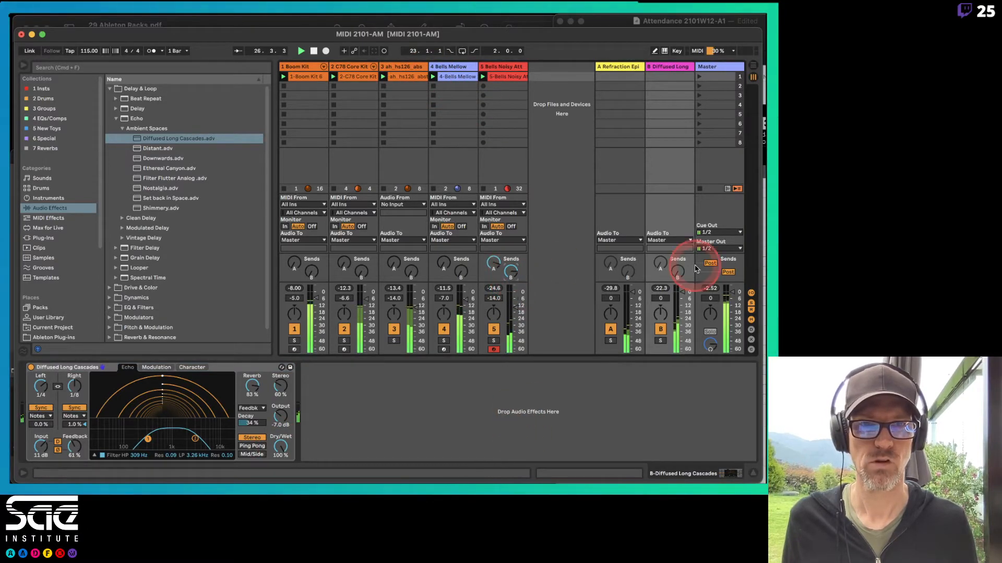
Step: Enable Send A on return B and raise it to about -9.5 dB to feed the echo into the reverb return
click(658, 263)
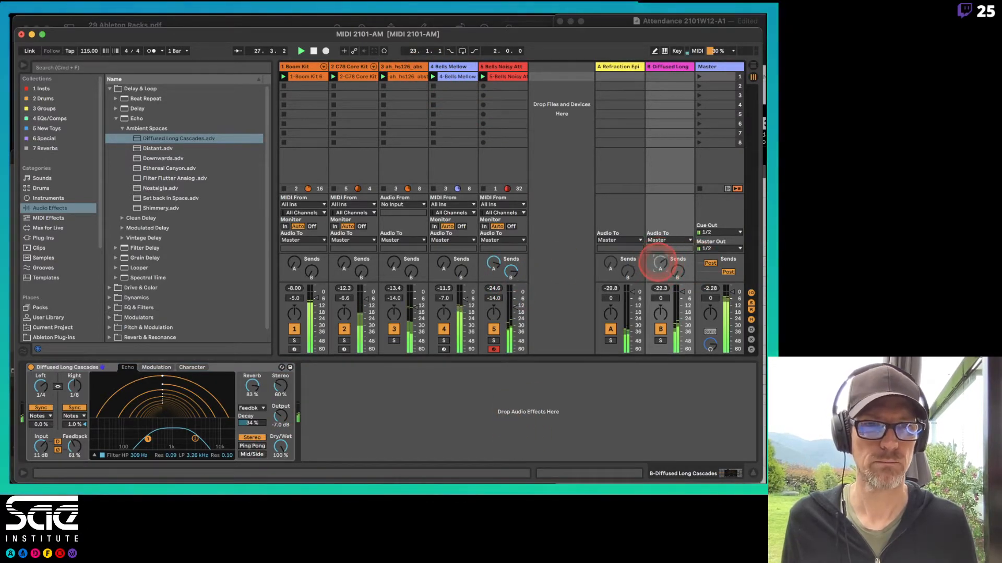
right_click(659, 264)
click(668, 268)
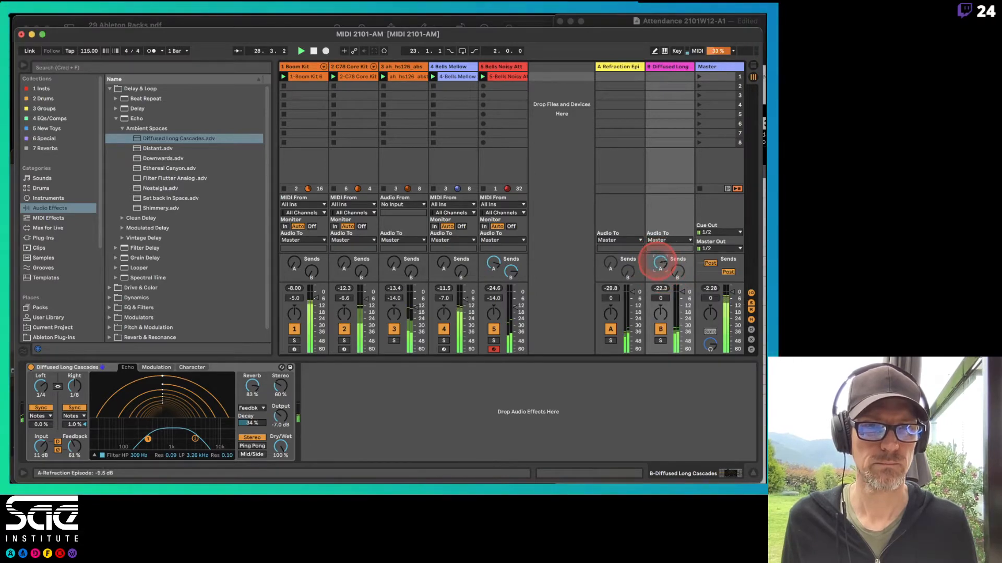
click(659, 265)
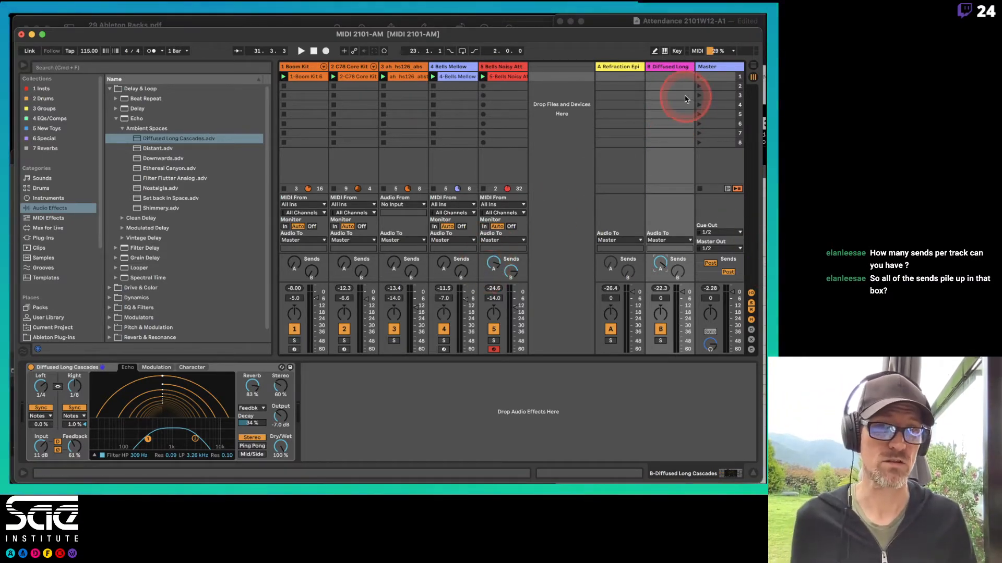
Step: Add ten more return tracks, extending the returns from C through L
key(super+alt+t)
key(super+alt+t)
key(super+alt+t)
key(super+alt+t)
key(super+alt+t)
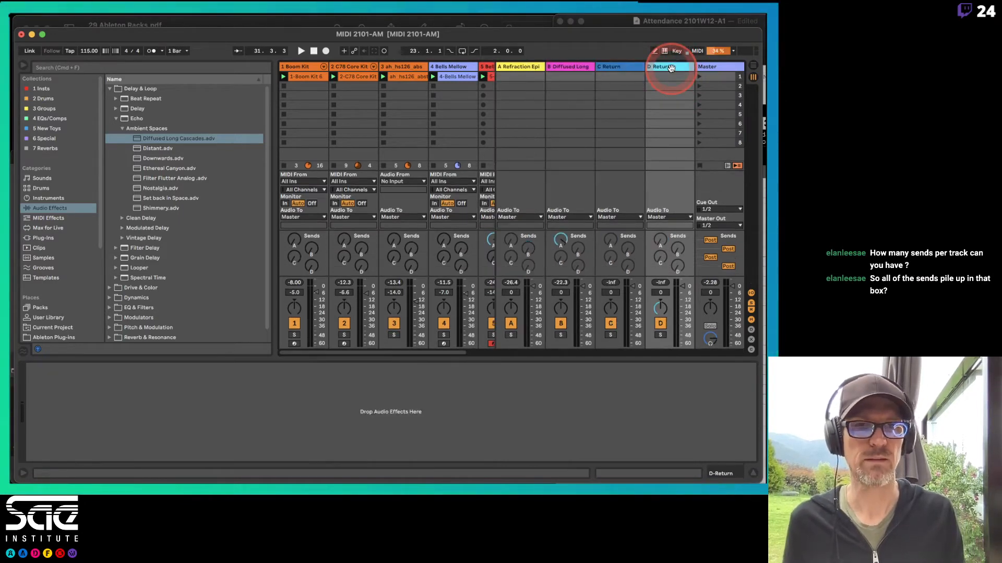
key(super+alt+t)
key(super+alt+t)
key(super+alt+t)
key(super+alt+t)
key(super+alt+t)
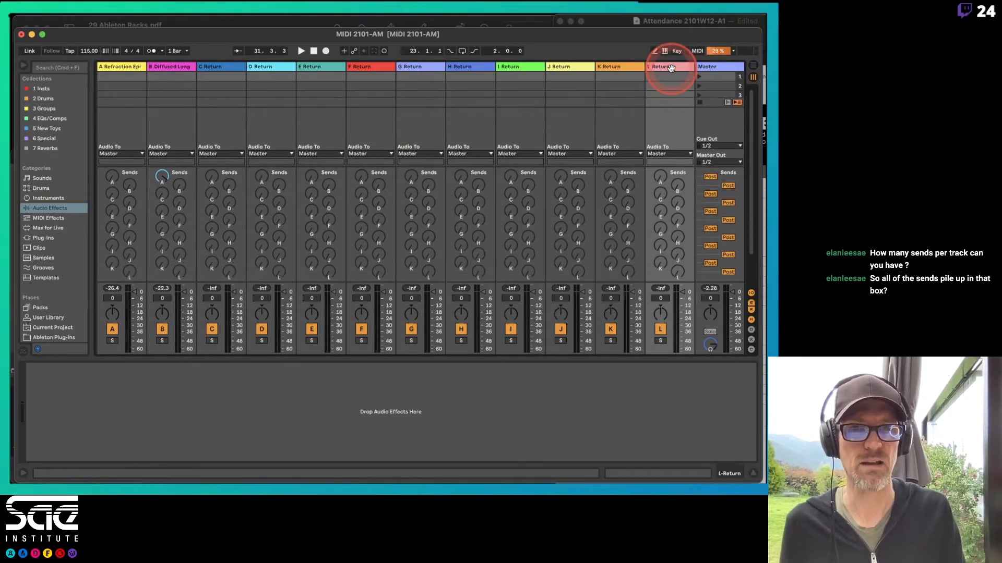
Step: Step through the return tracks one by one from A to L to review them
click(117, 68)
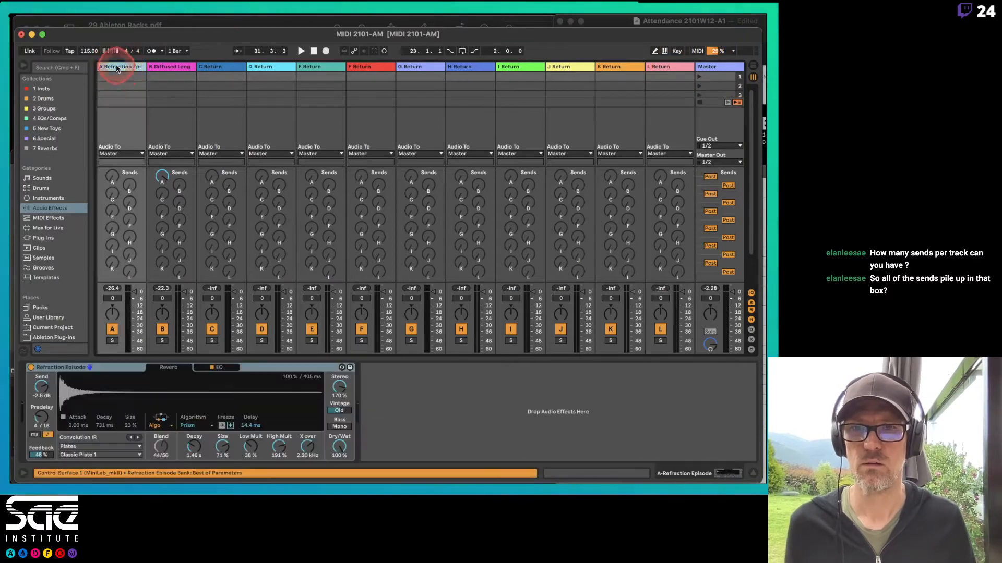
key(Right)
key(Right)
key(Right)
key(Right)
key(Right)
key(Right)
key(Right)
key(Right)
key(Right)
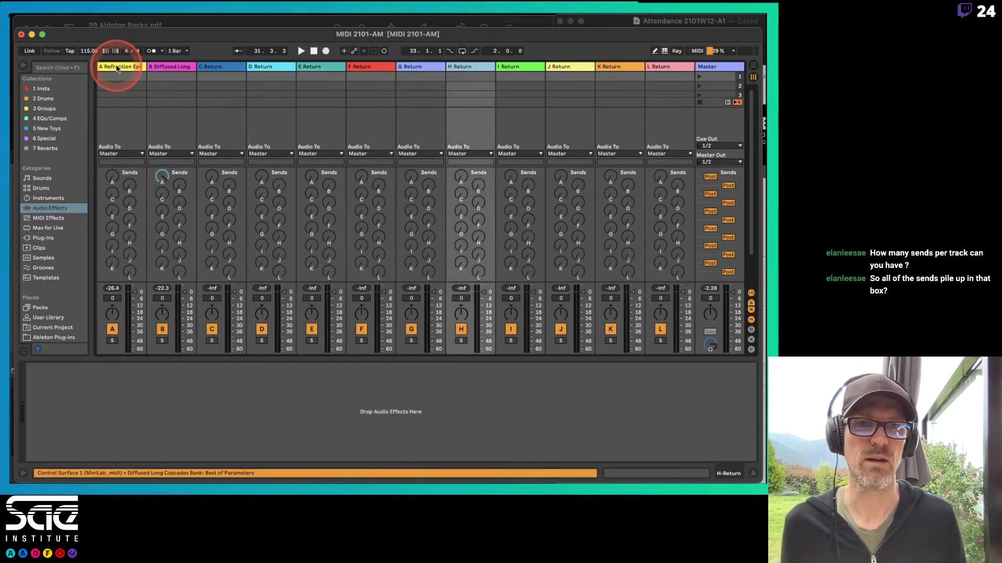
key(Right)
key(Right)
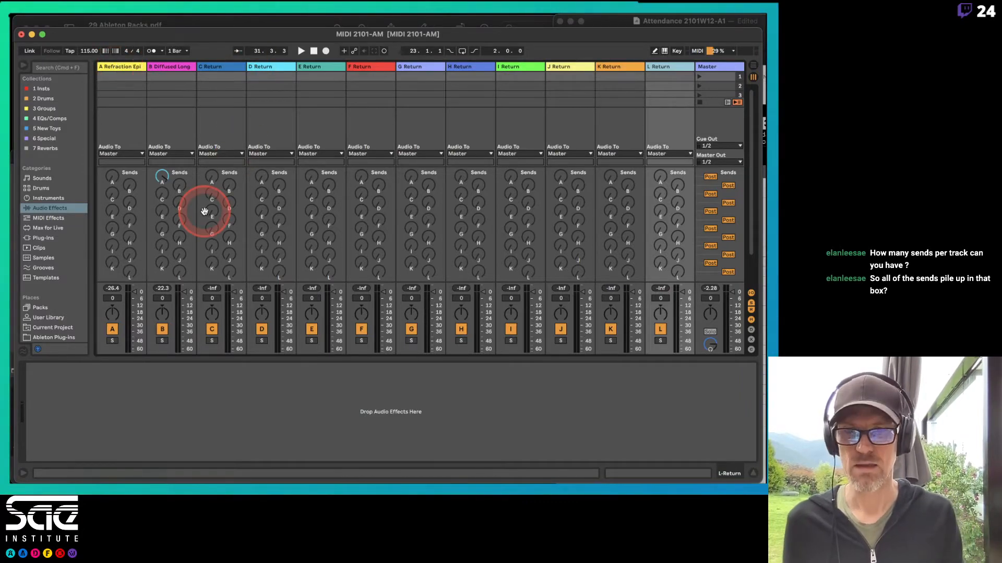
Step: Hide and show the mixer's Sends section several times, leaving it shown
key(alt+super+s)
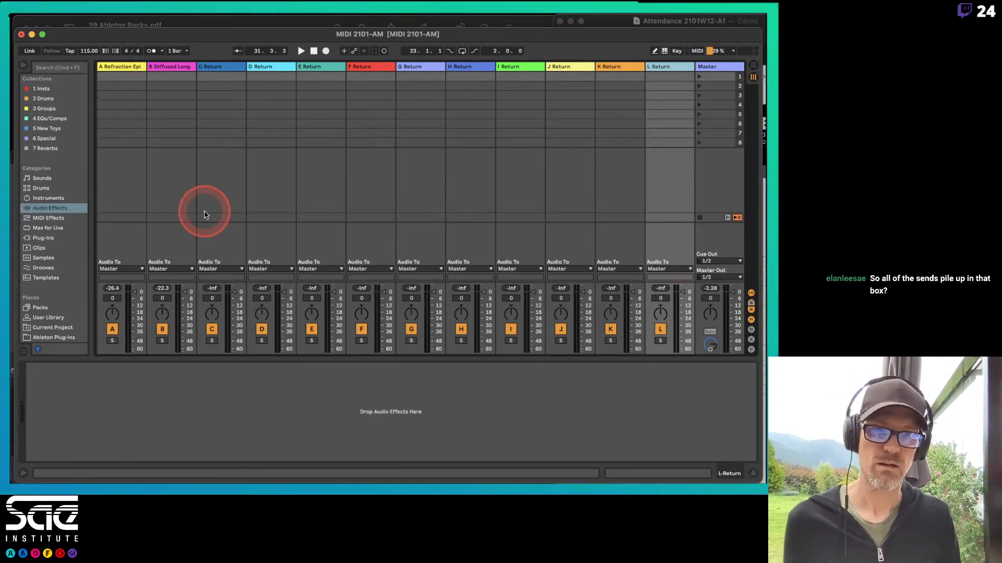
key(alt+super+s)
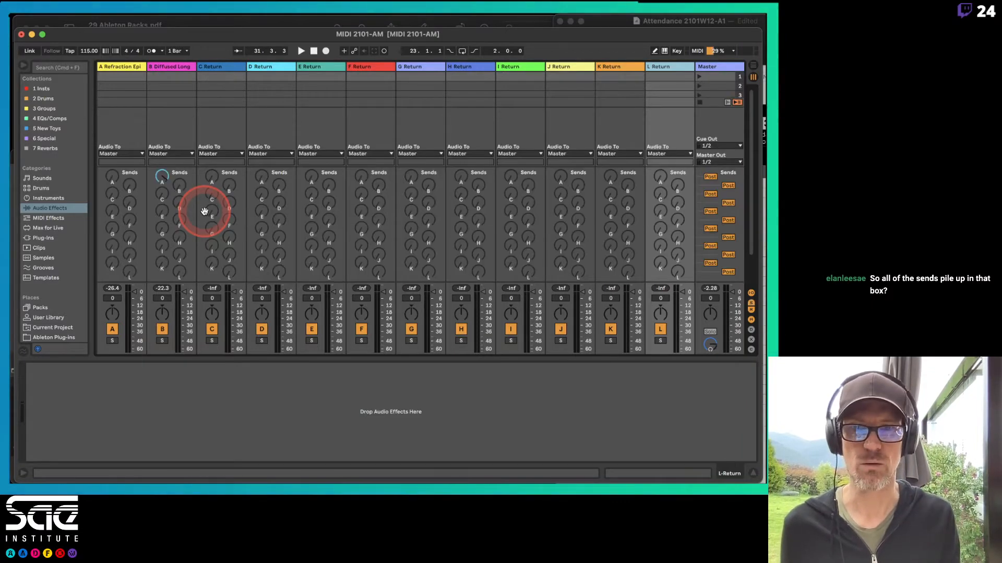
key(alt+super+s)
key(alt+super+s)
key(alt+super+s)
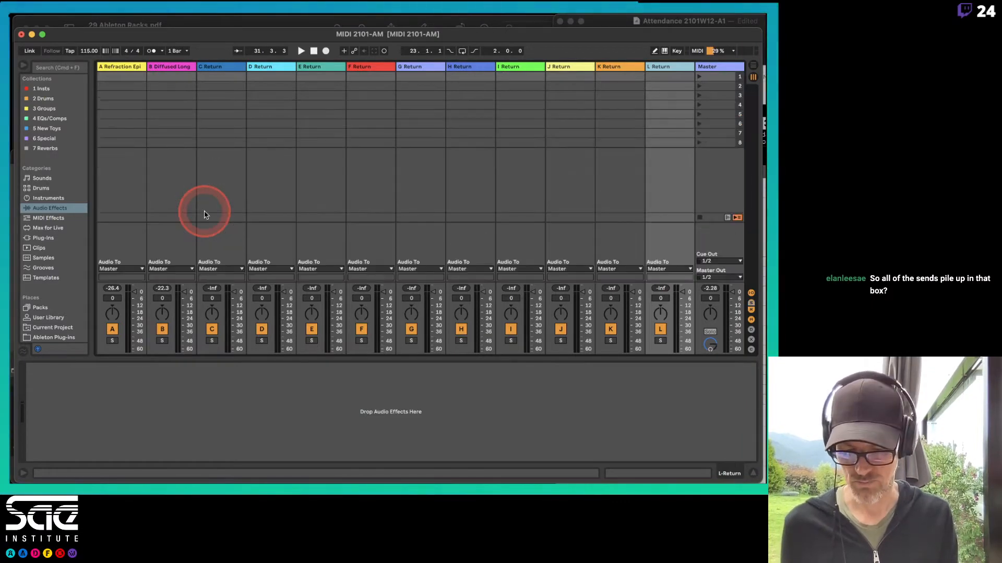
key(alt+super+s)
key(alt+super+s)
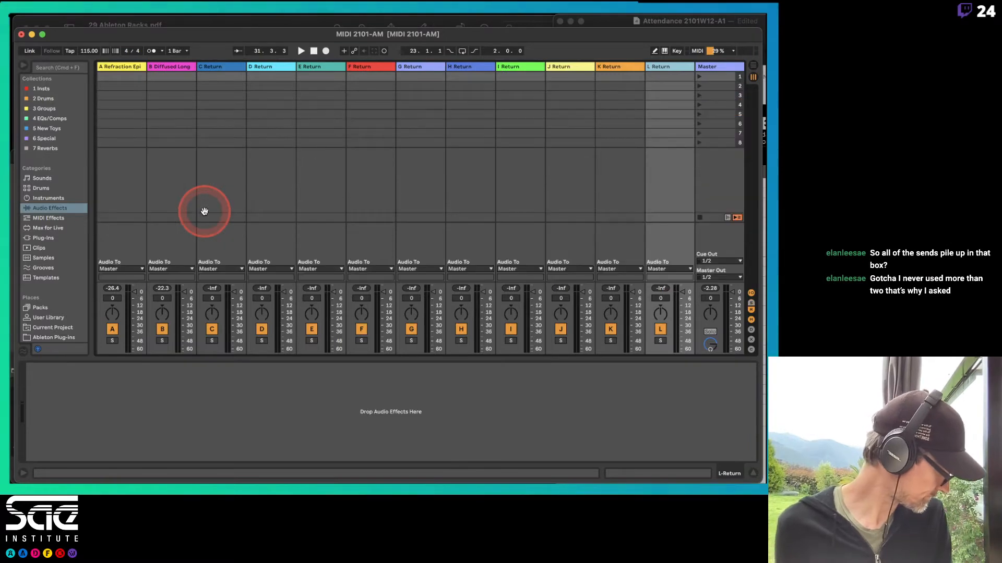
key(alt+super+s)
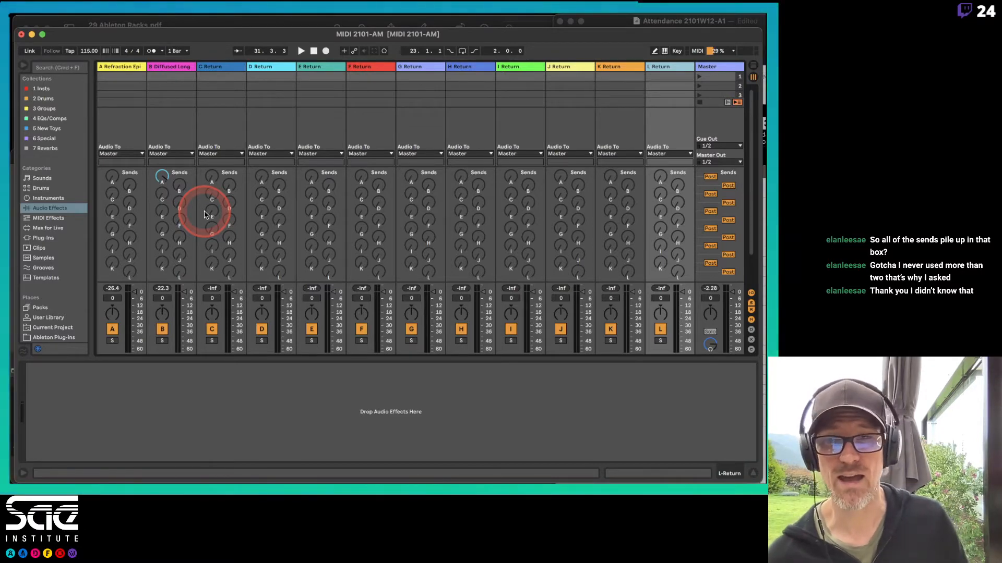
Step: Select the empty return tracks C through L together
click(225, 66)
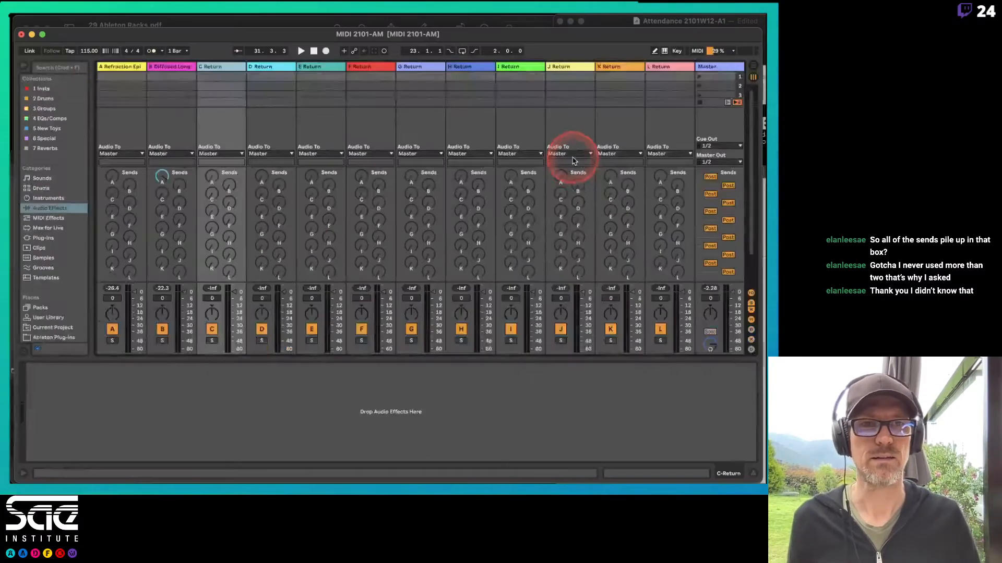
click(660, 110)
shift+click(667, 67)
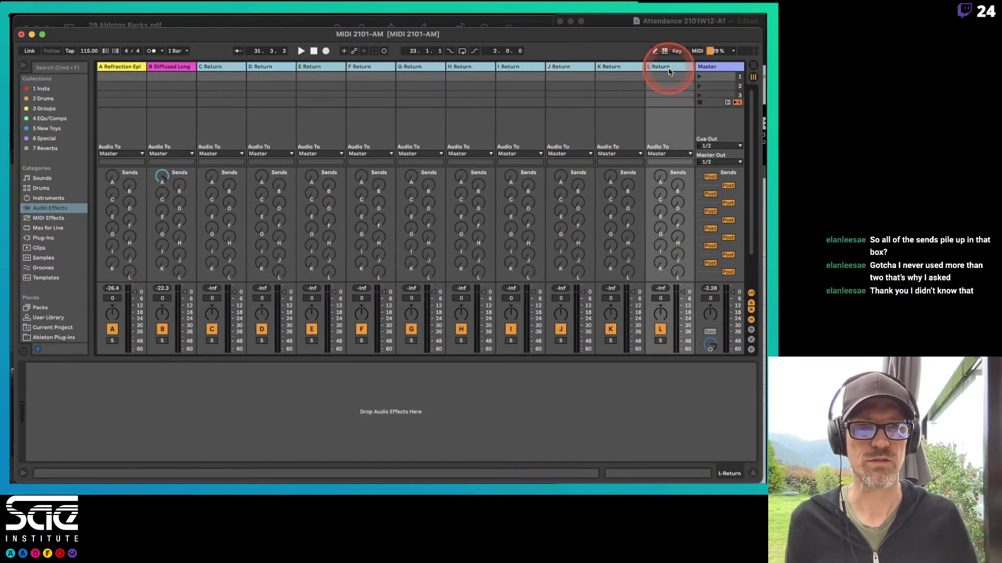
Step: Delete the empty return tracks C through L, keeping only returns A and B
key(Delete)
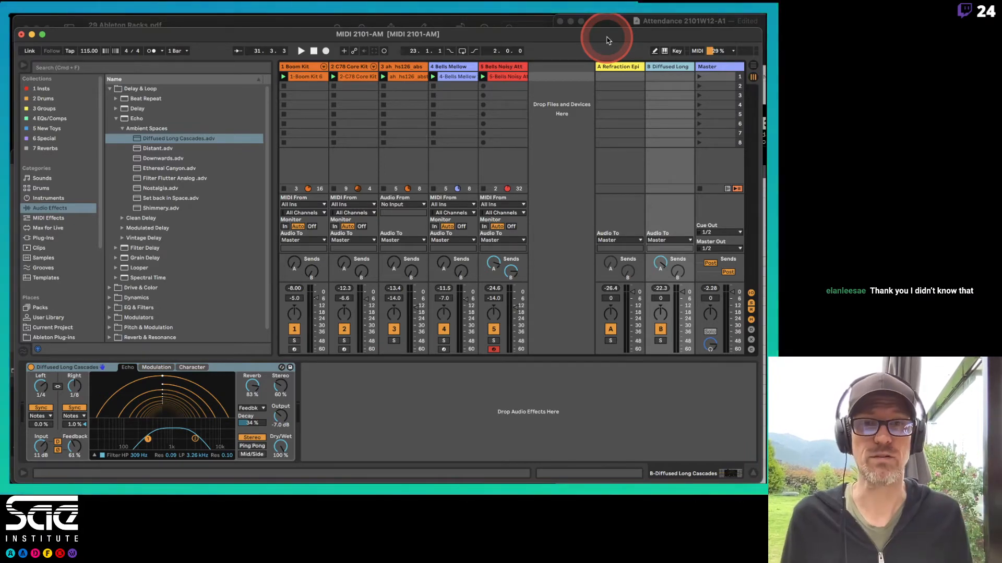
Step: Play the set with the Bells Noisy Attack clip stopped, raise the Bells Mellow track's send A, and relaunch the stopped clip
key(space)
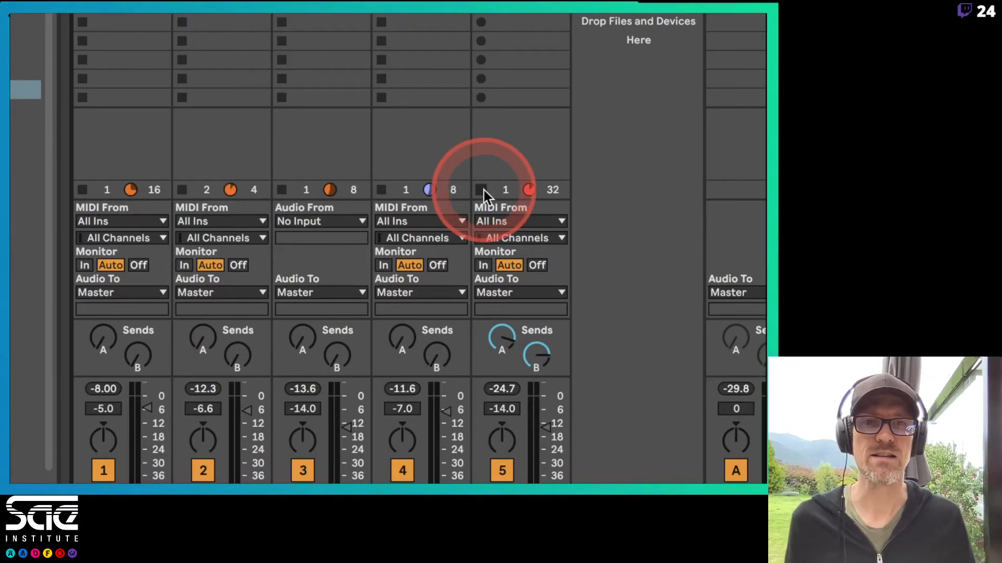
click(484, 188)
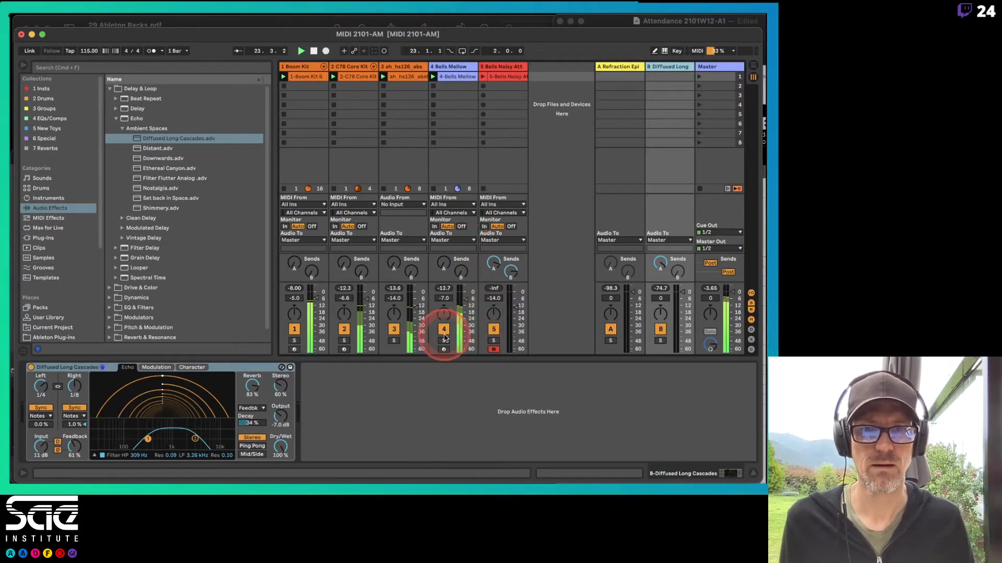
click(445, 262)
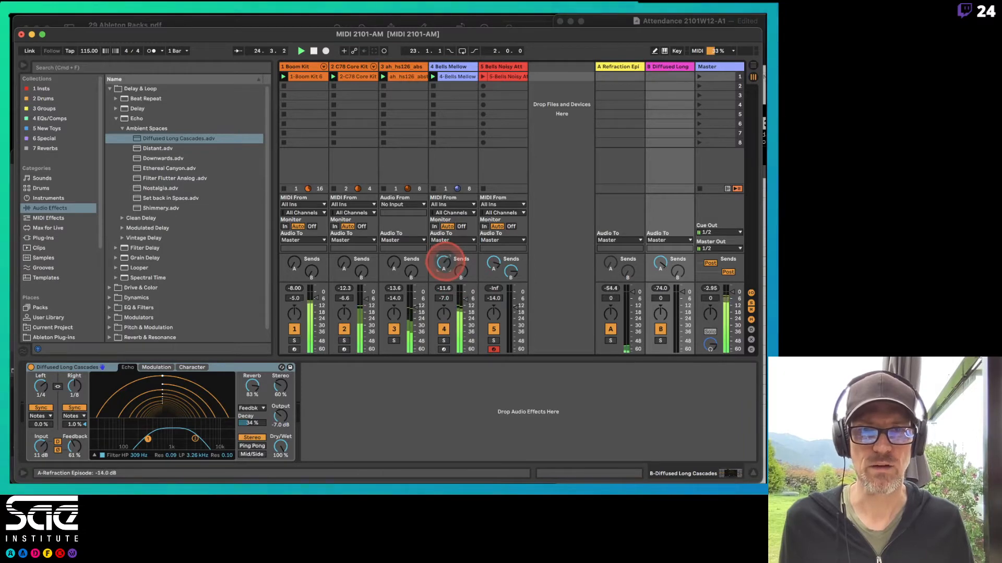
drag(443, 263, 444, 262)
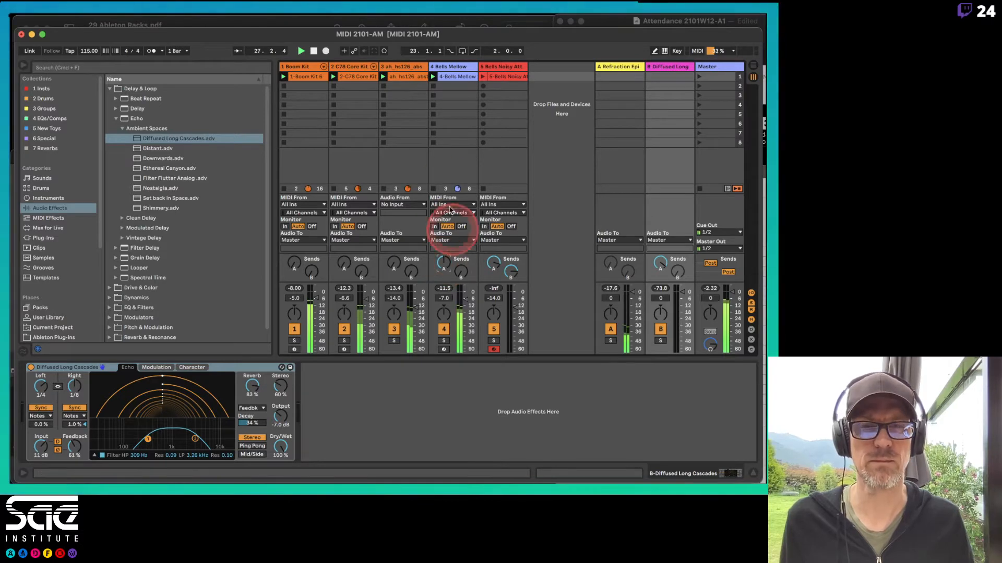
click(481, 78)
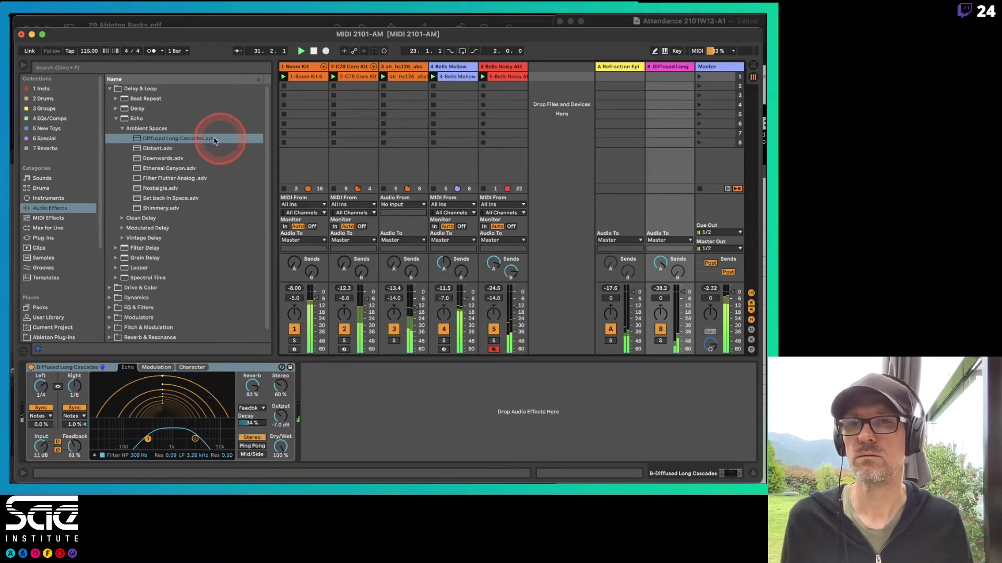
Step: Collapse the Echo presets and the Delay & Loop folder in the browser
click(116, 119)
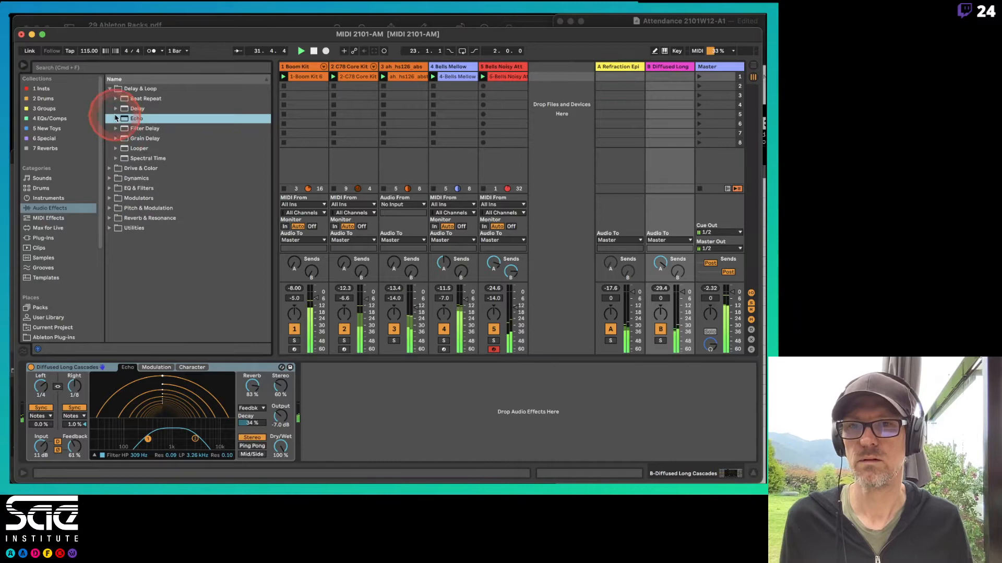
click(110, 88)
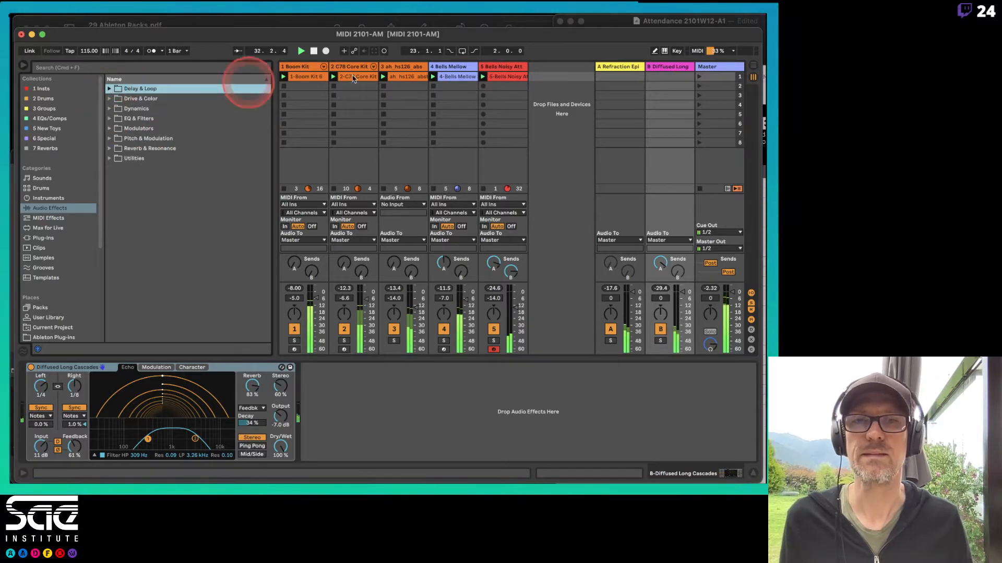
Step: Recolour the Bells Noisy Attack track purple and assign the track colour to its clips
click(491, 66)
right_click(494, 64)
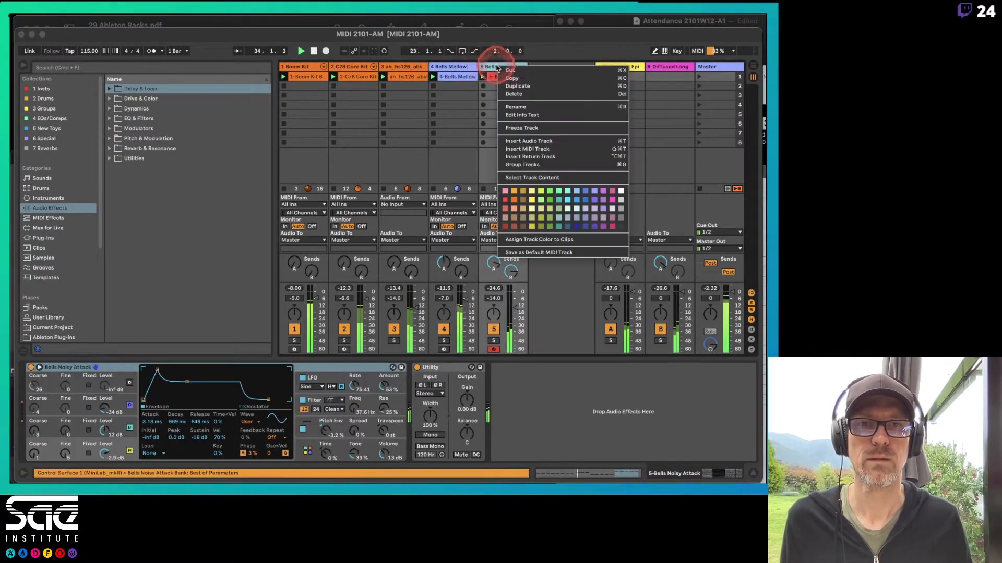
click(605, 192)
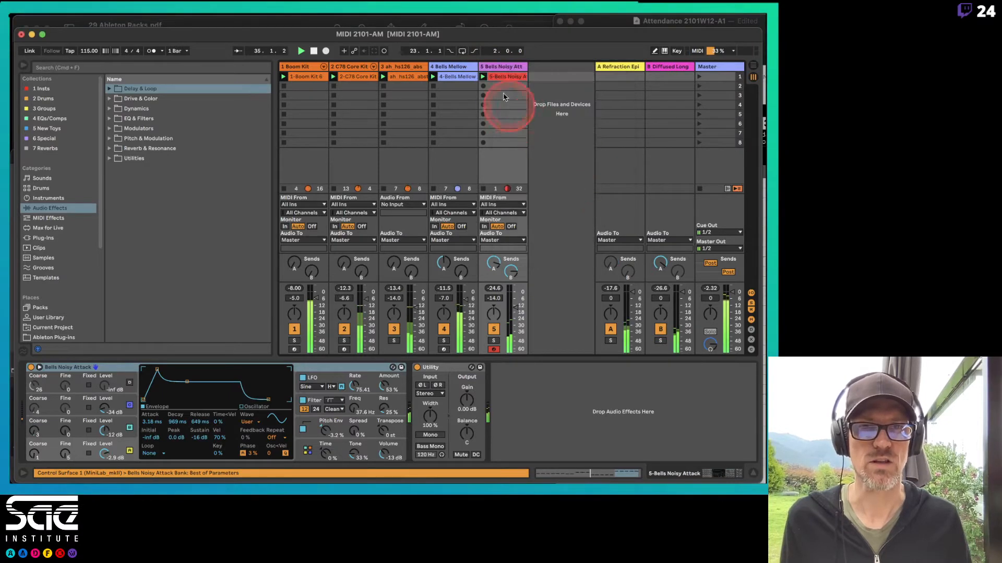
right_click(496, 65)
click(560, 240)
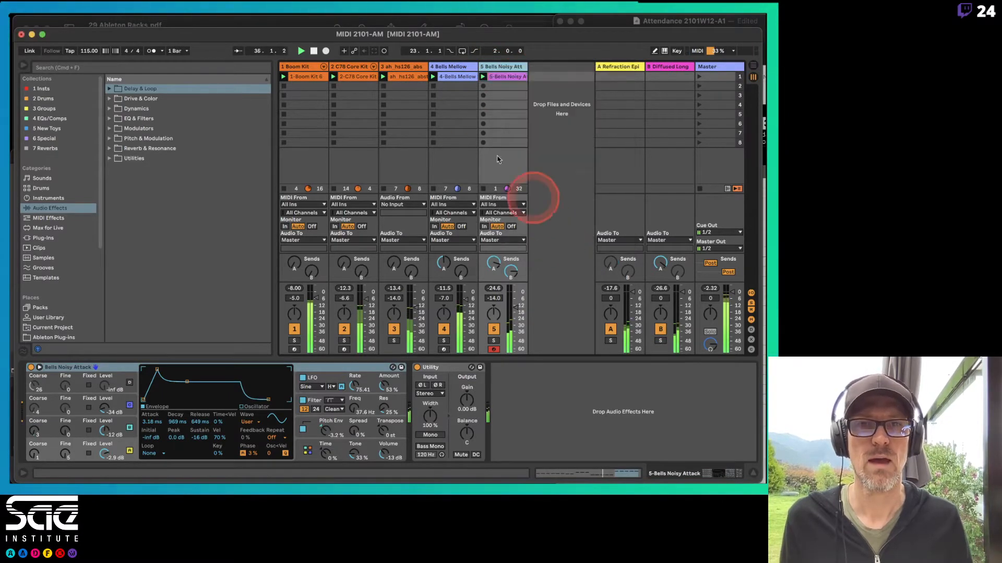
Step: Insert a new MIDI track after the Bells Noisy Attack track
key(super+shift+t)
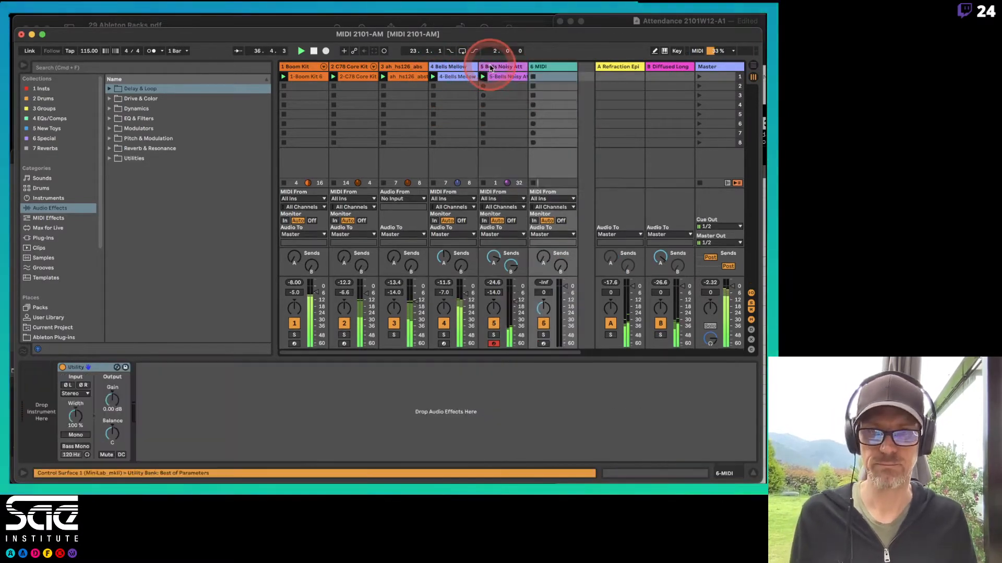
Step: Look through the Sounds, Drums and Instruments categories and expand the Wavetable preset folders under Instruments
click(55, 178)
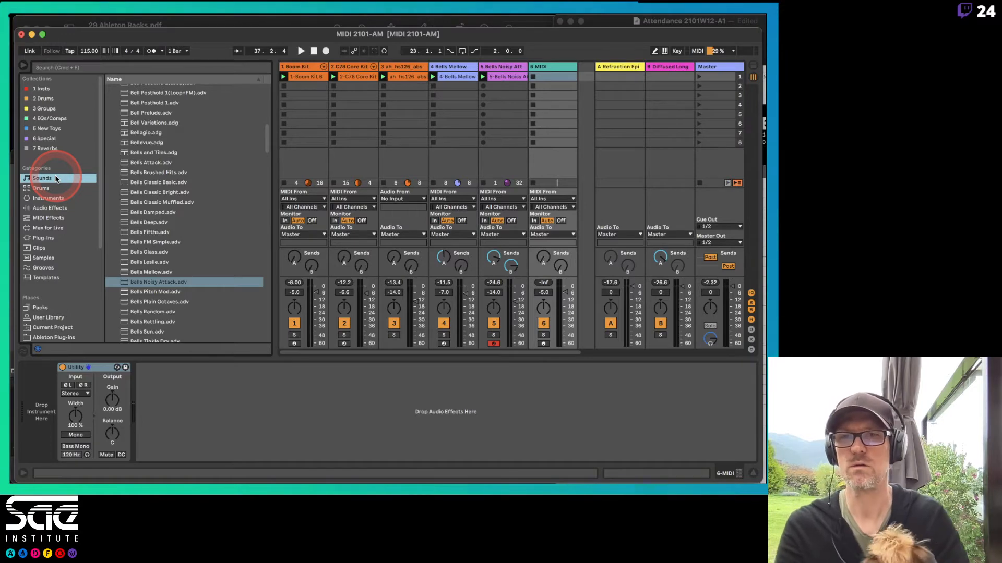
click(55, 201)
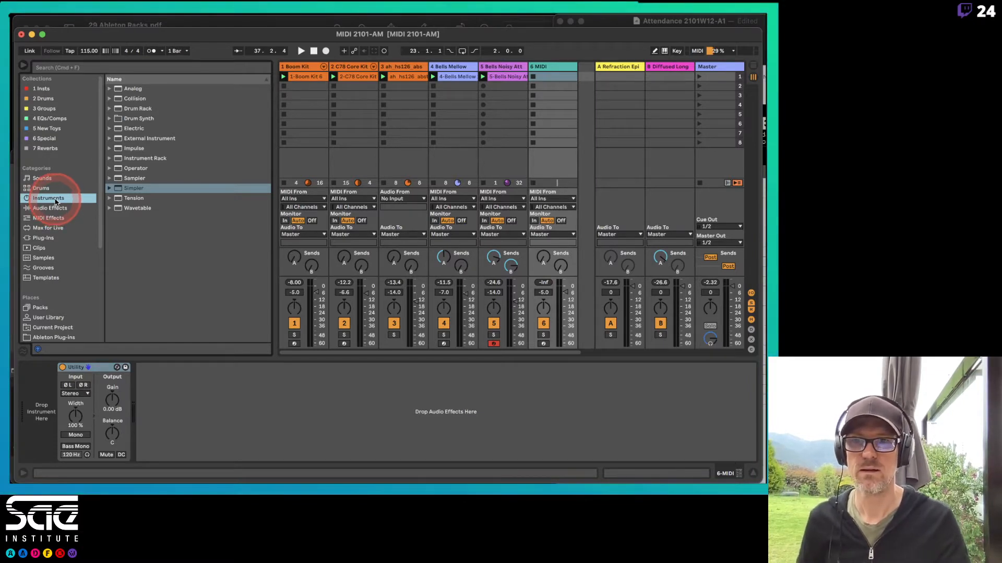
click(132, 207)
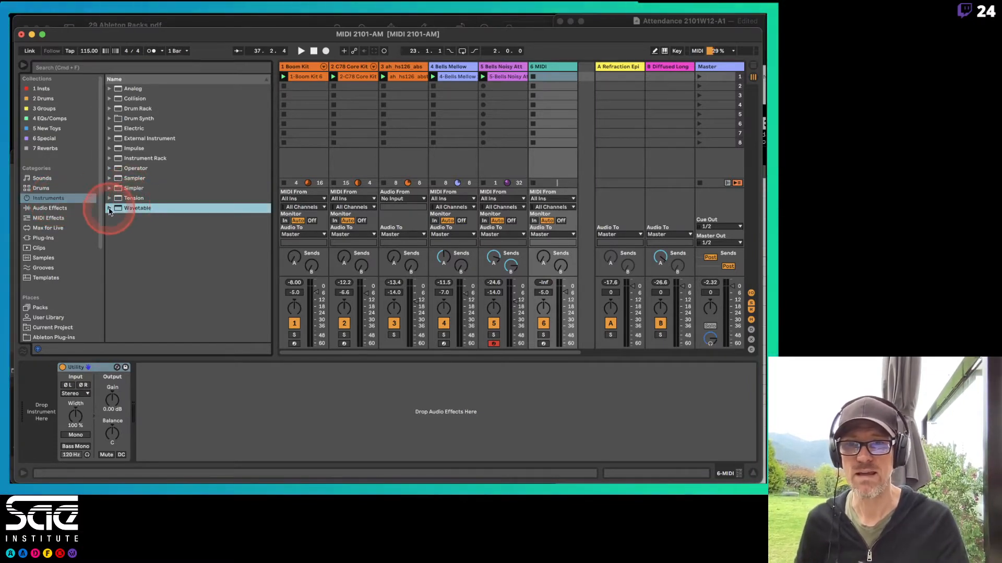
click(110, 209)
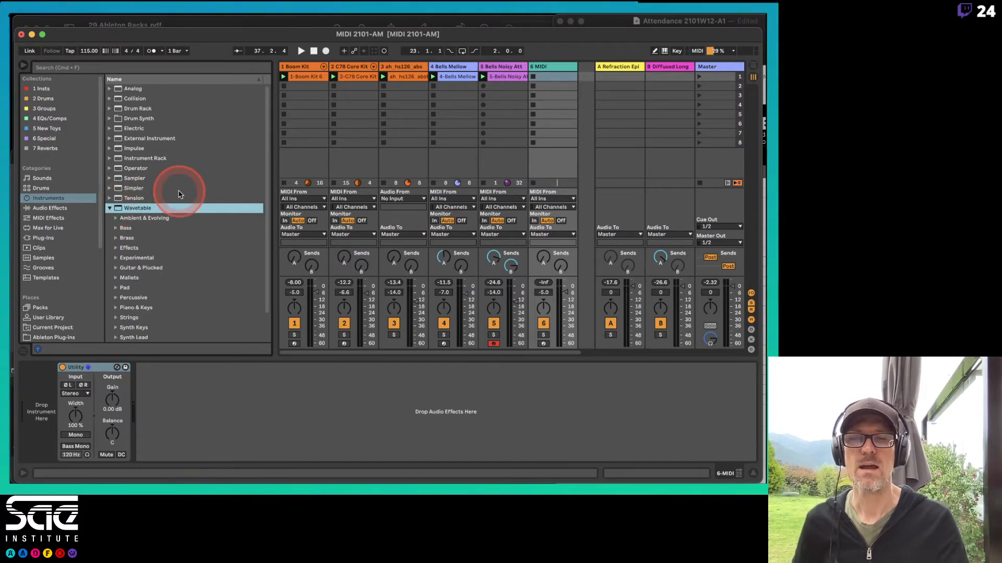
scroll(179, 196, down, 3)
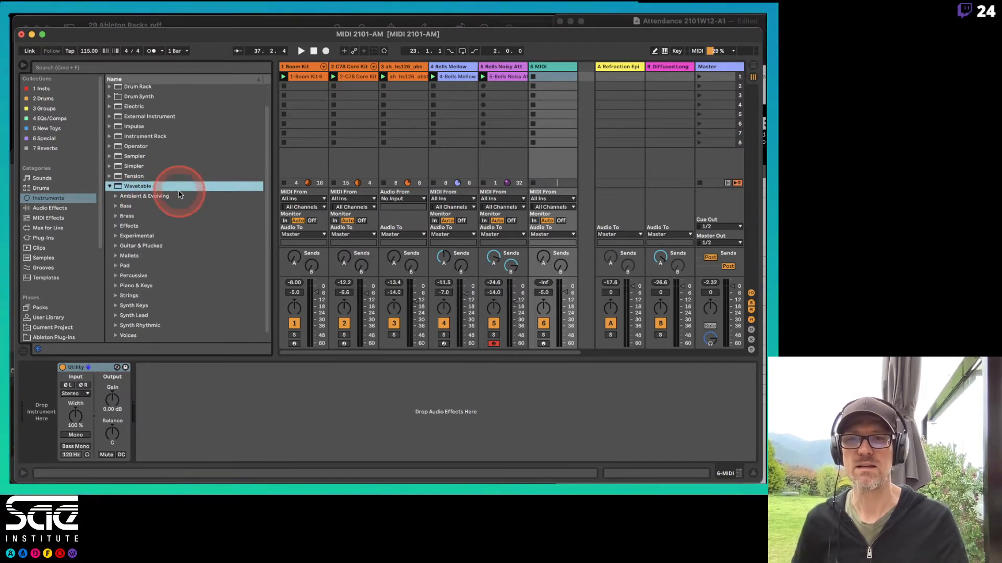
click(63, 179)
click(41, 188)
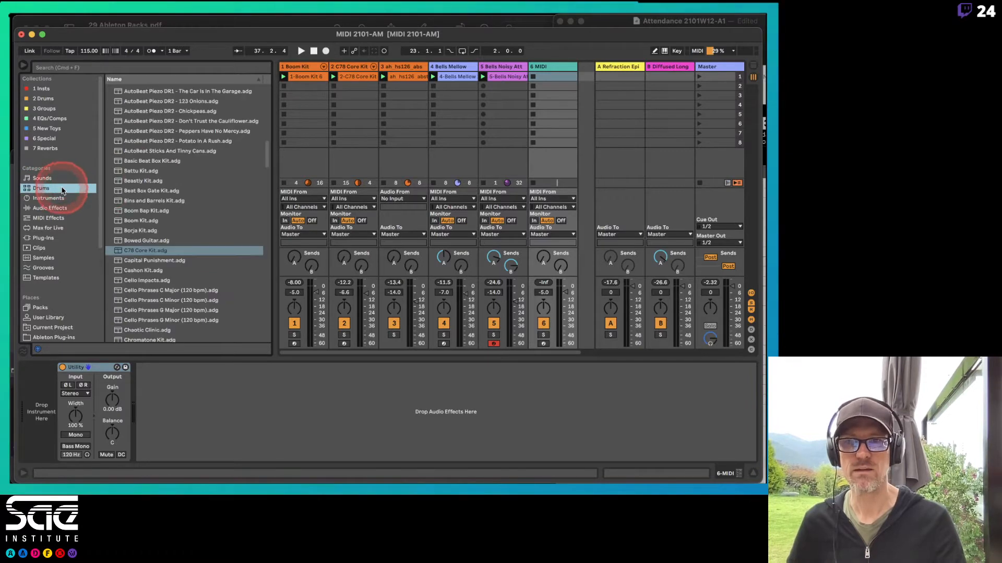
click(52, 198)
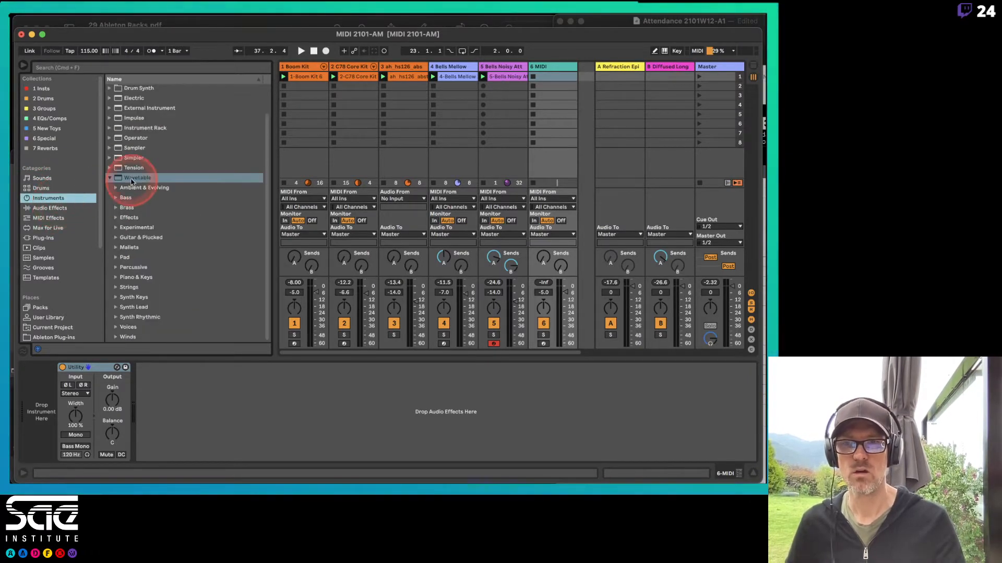
Step: Expand Wavetable's Bass folder and audition its presets one after another, from Abdominal Bass to Harmonic Drone
click(123, 188)
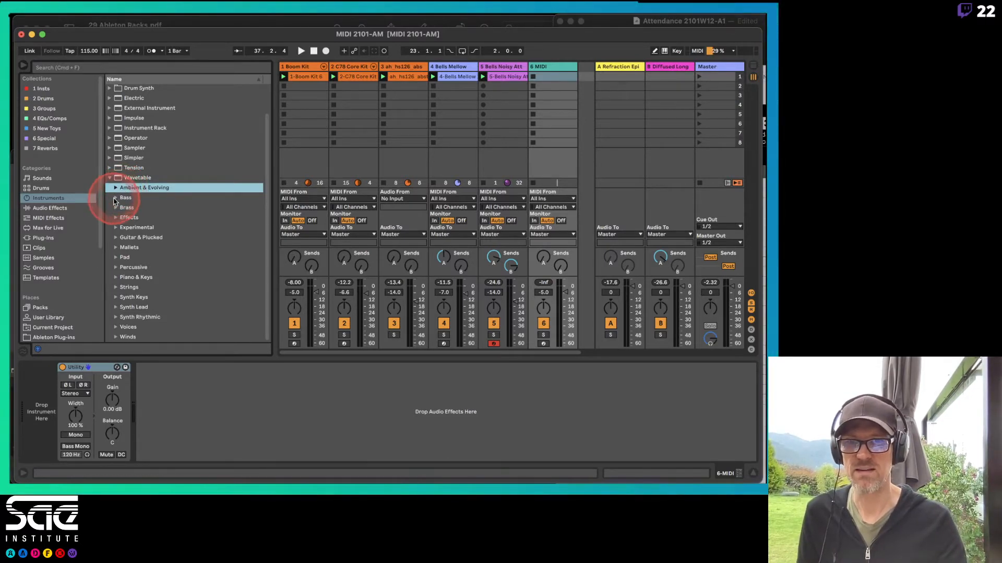
click(125, 198)
click(146, 208)
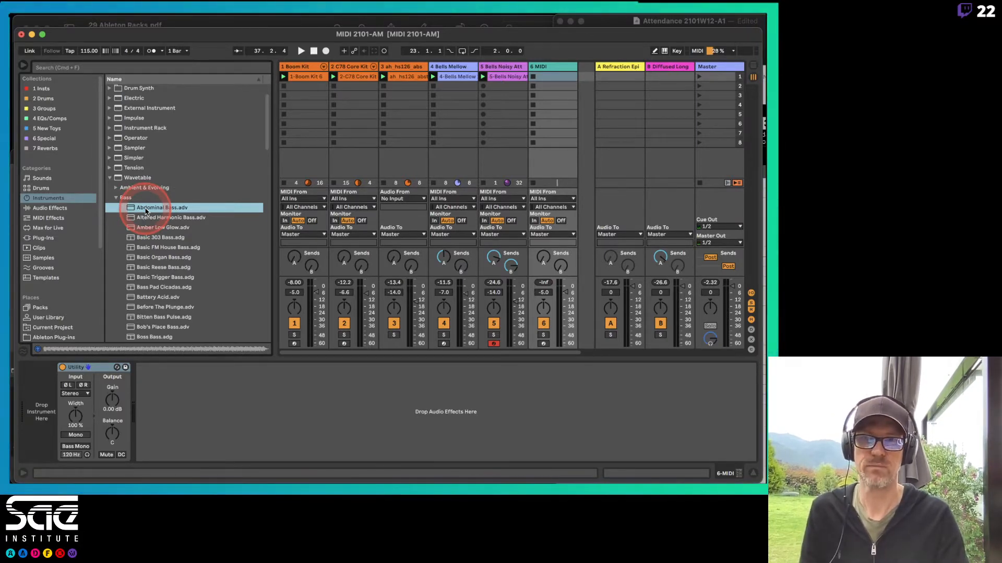
key(Down)
key(Down)
key(Down)
key(Down)
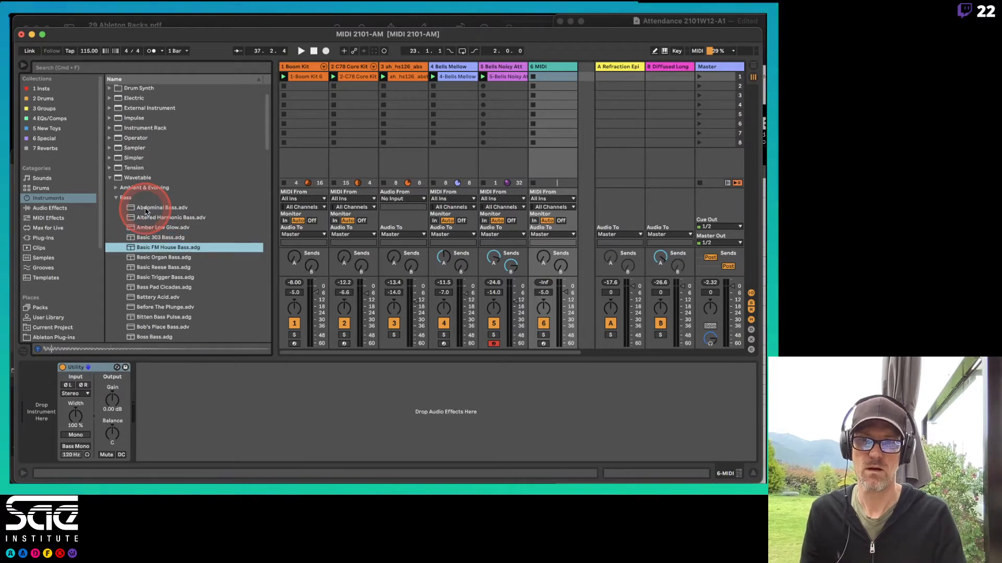
key(Down)
key(Down)
key(Down)
key(Down)
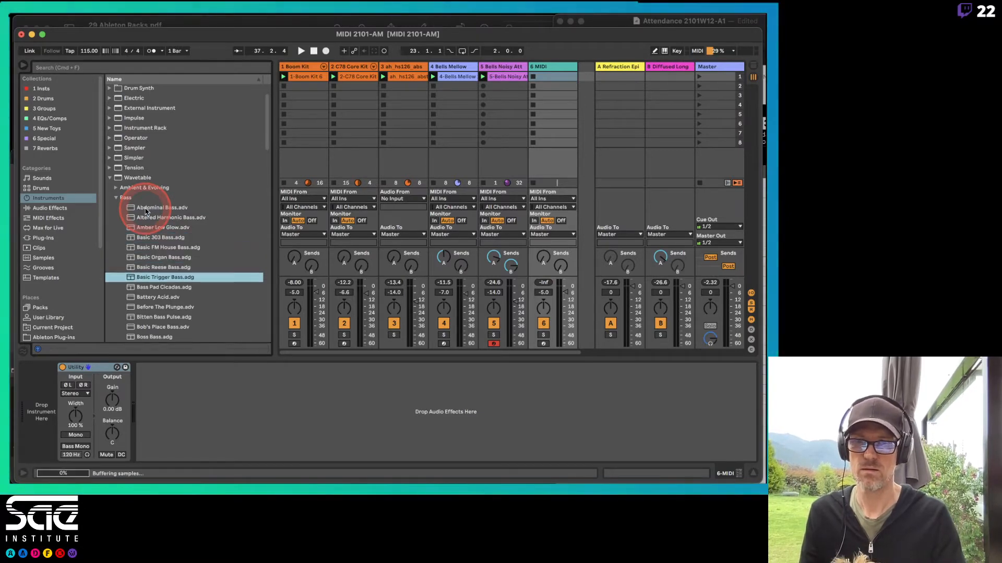
key(Down)
key(Down)
key(Down)
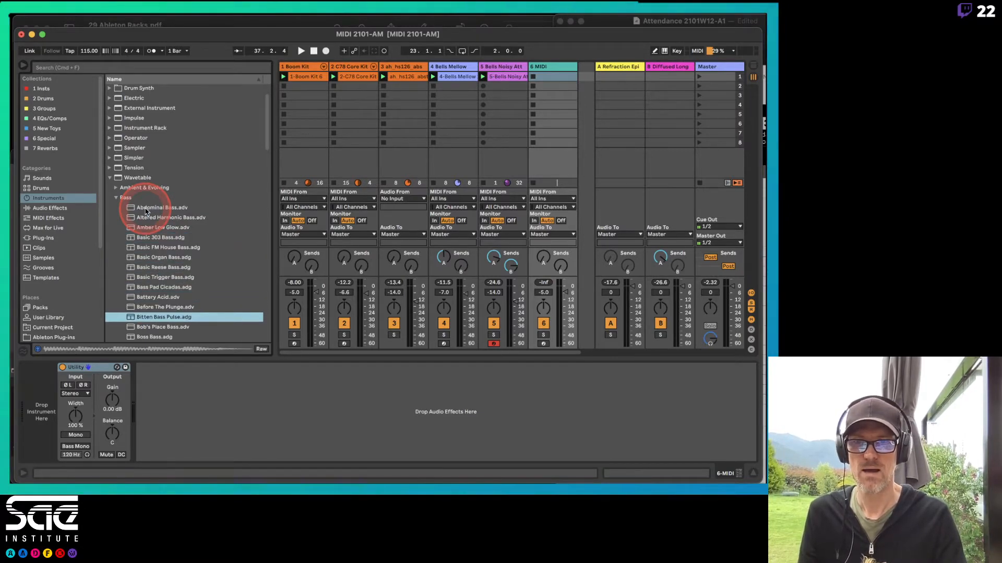
key(Down)
key(Down)
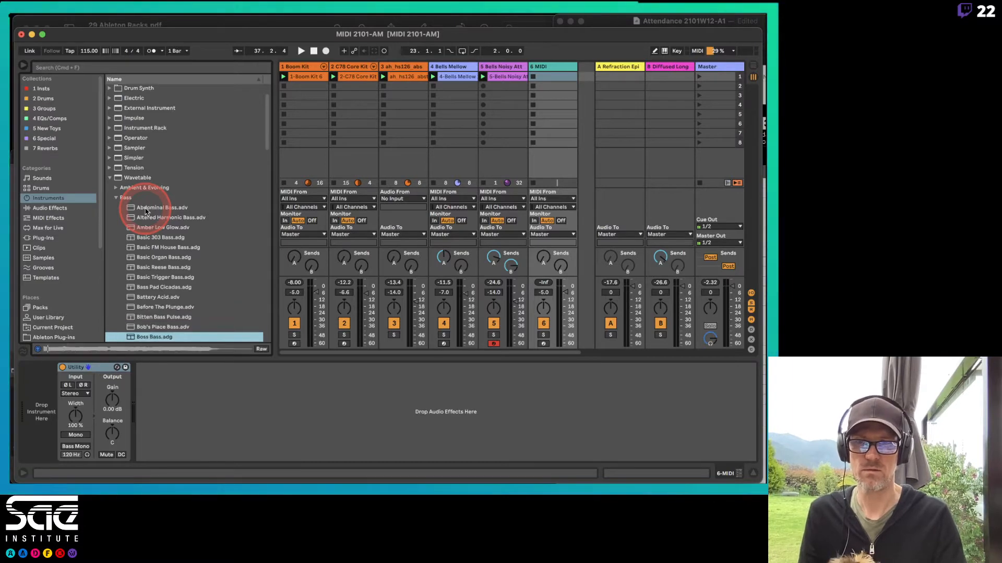
key(Down)
key(Down)
key(Down)
key(Down)
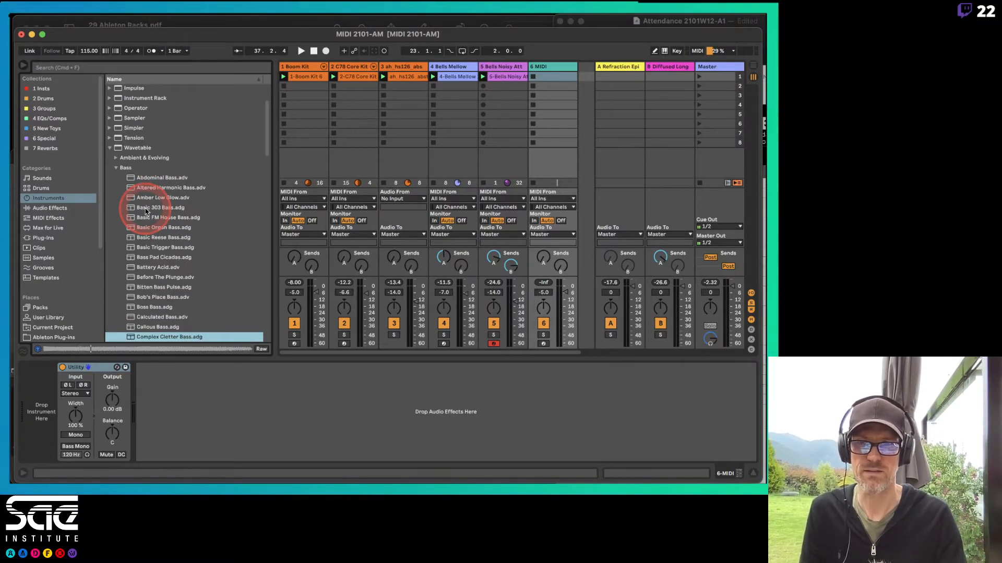
key(Down)
key(Down)
key(Down)
key(Down)
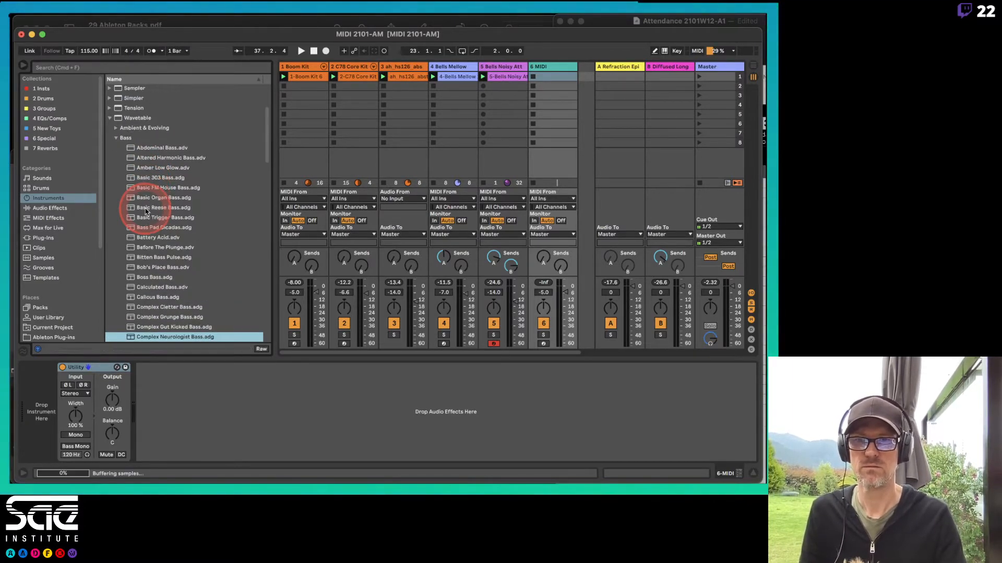
key(Down)
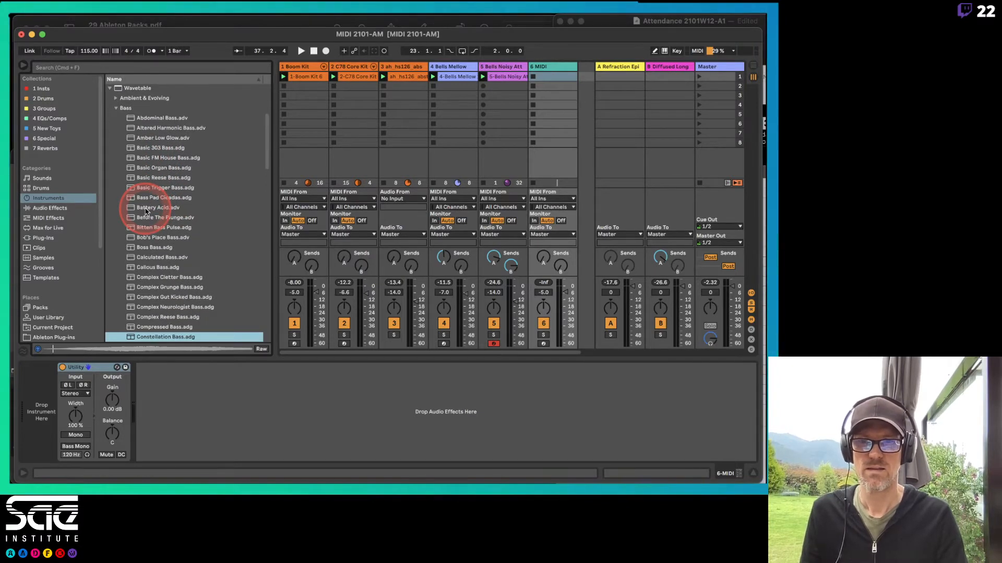
key(Down)
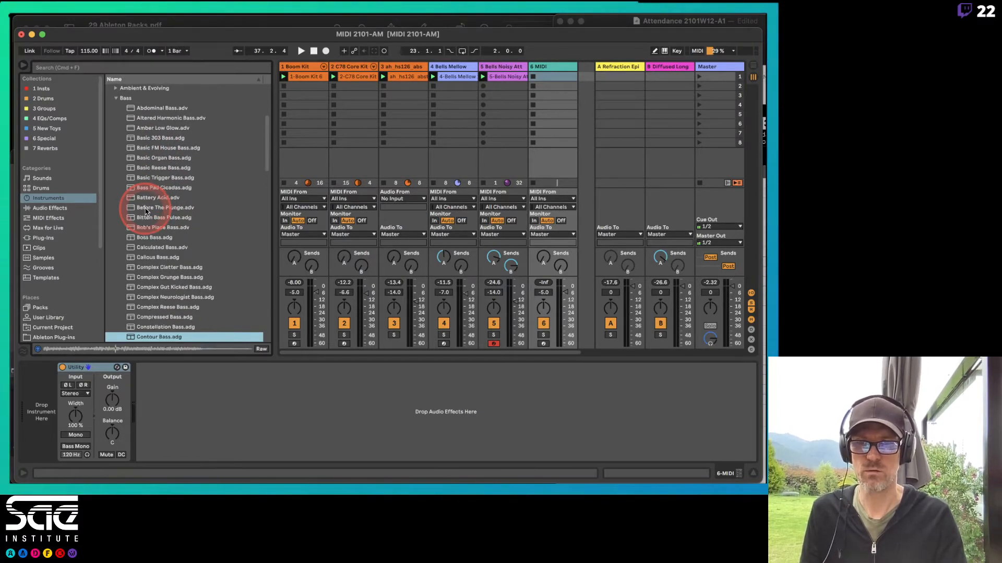
key(Down)
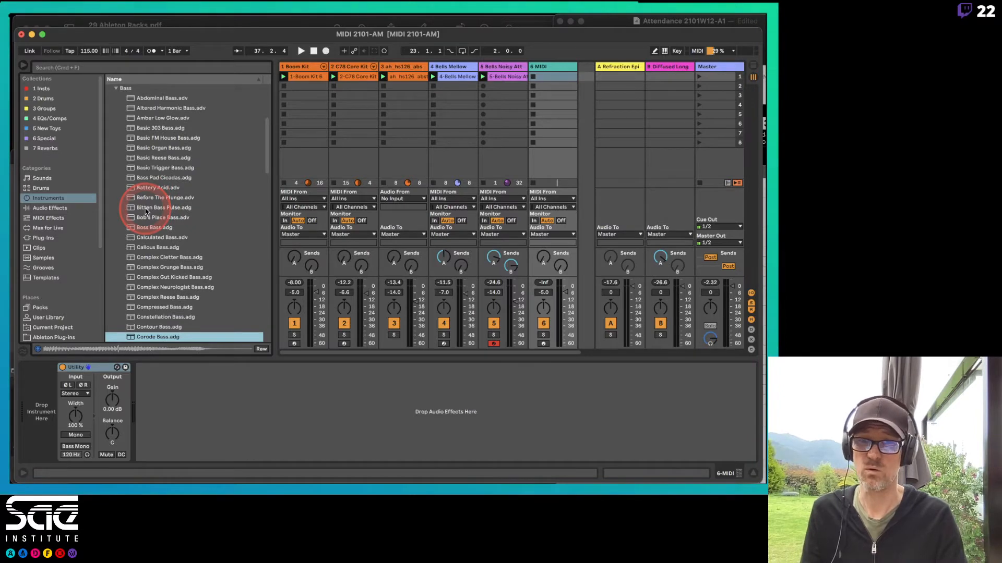
key(Down)
key(Down)
key(Down)
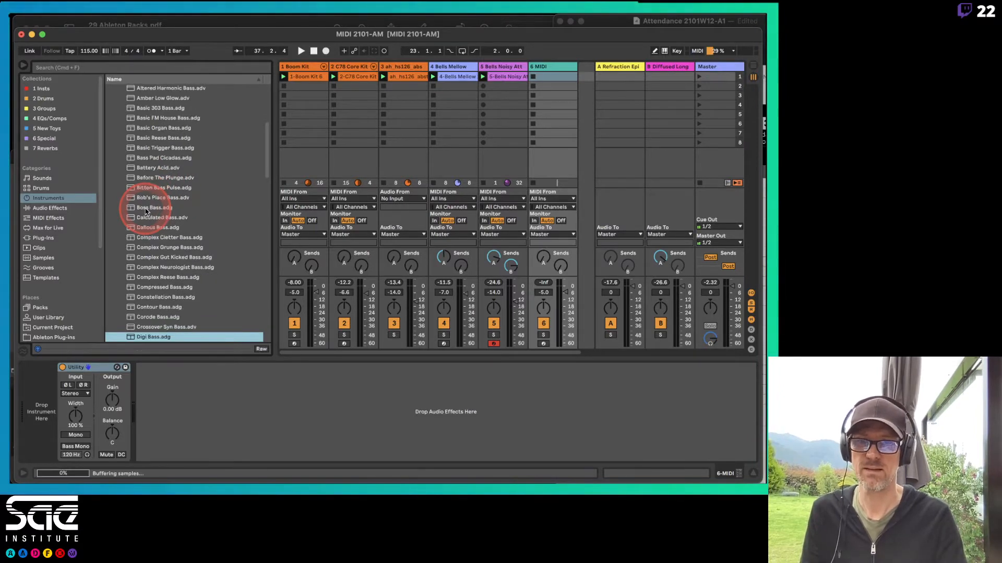
key(Down)
key(Down)
key(Down)
key(Down)
key(Down)
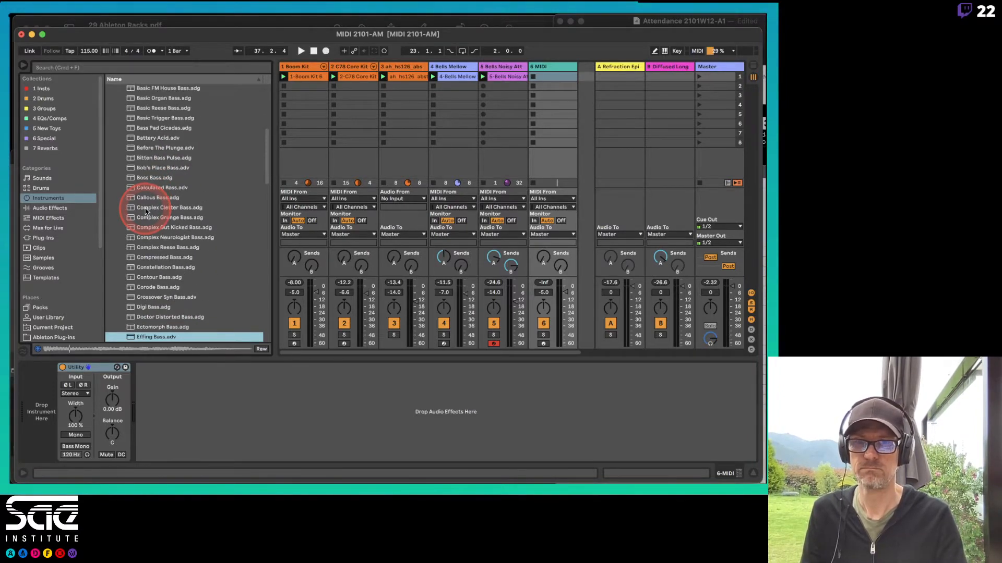
key(Down)
key(Down)
key(Down)
key(Down)
key(Down)
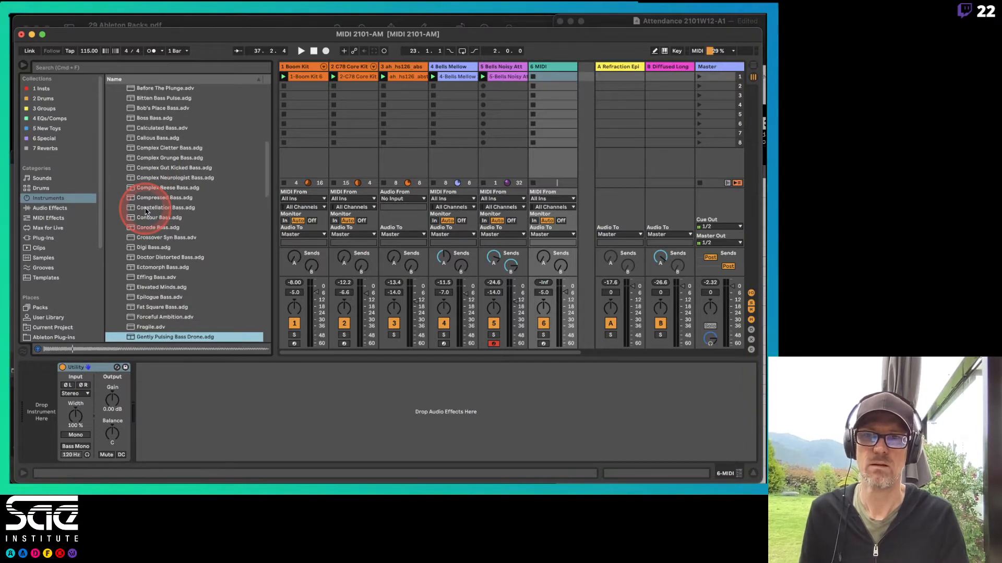
key(Down)
key(Down)
key(Down)
key(Down)
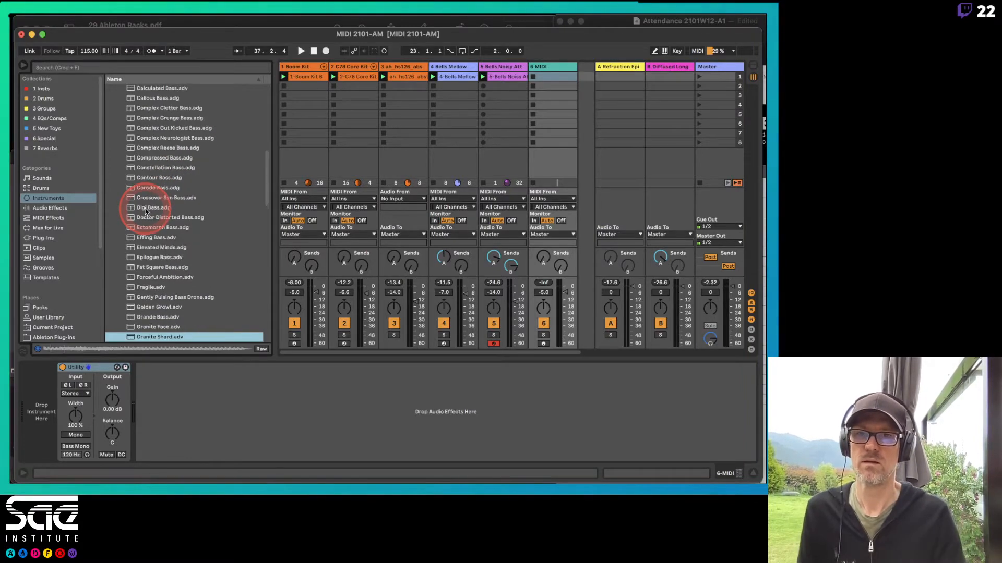
key(Down)
key(Up)
key(Up)
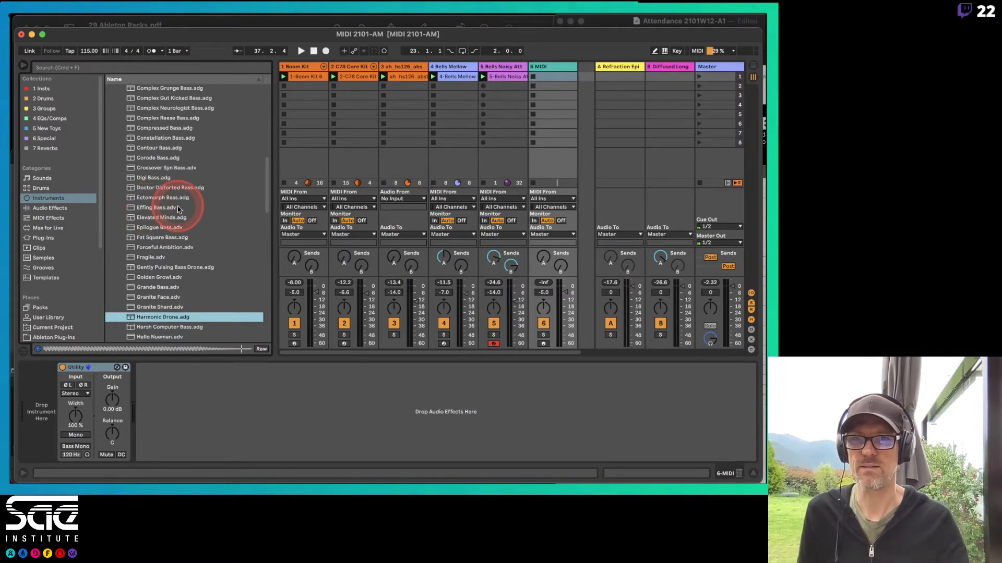
Step: Audition further Wavetable bass presets, including Corode Bass, Complex Grunge Bass, Callous Bass and Calculated Bass
click(158, 158)
scroll(159, 160, up, 2)
scroll(158, 161, up, 5)
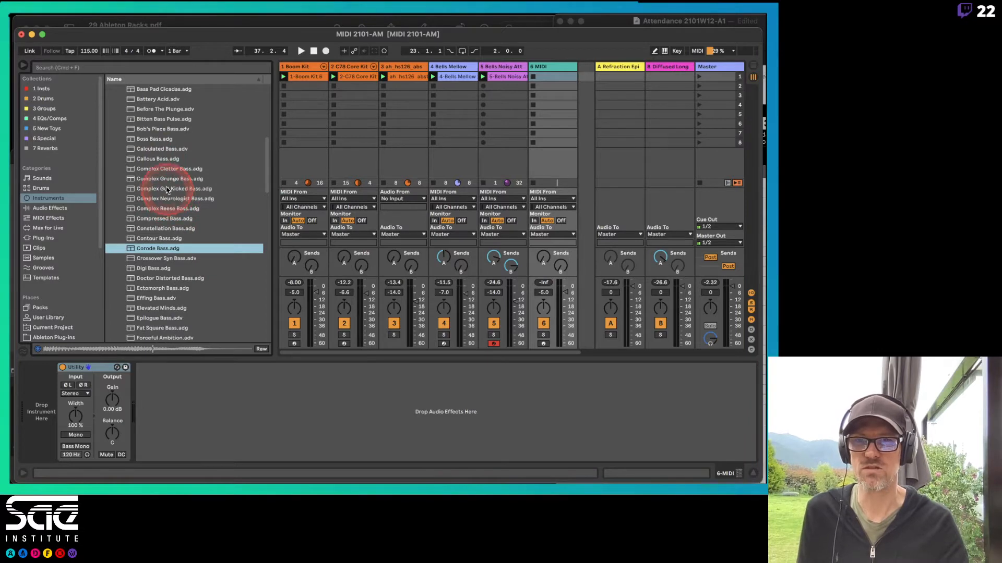
click(163, 181)
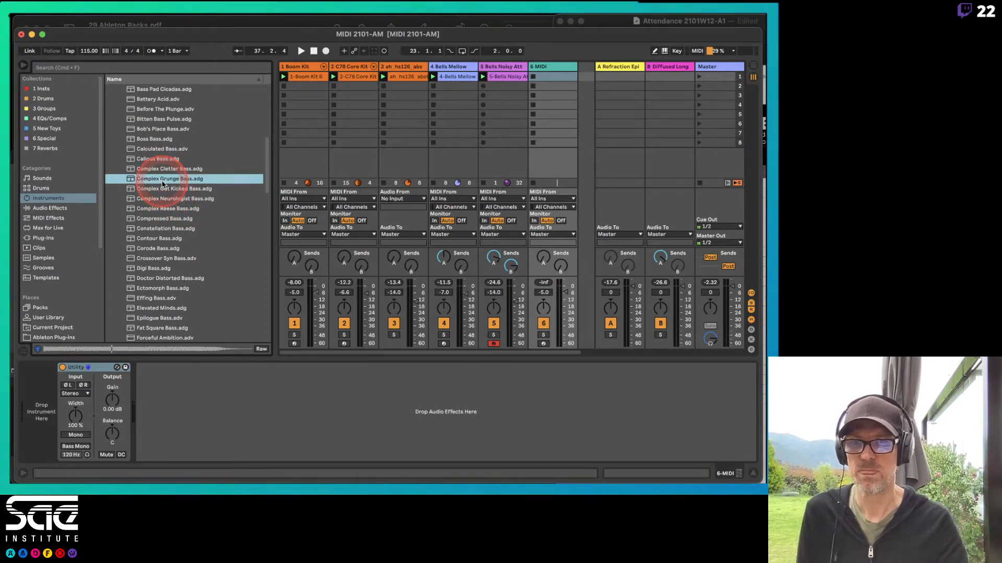
click(157, 160)
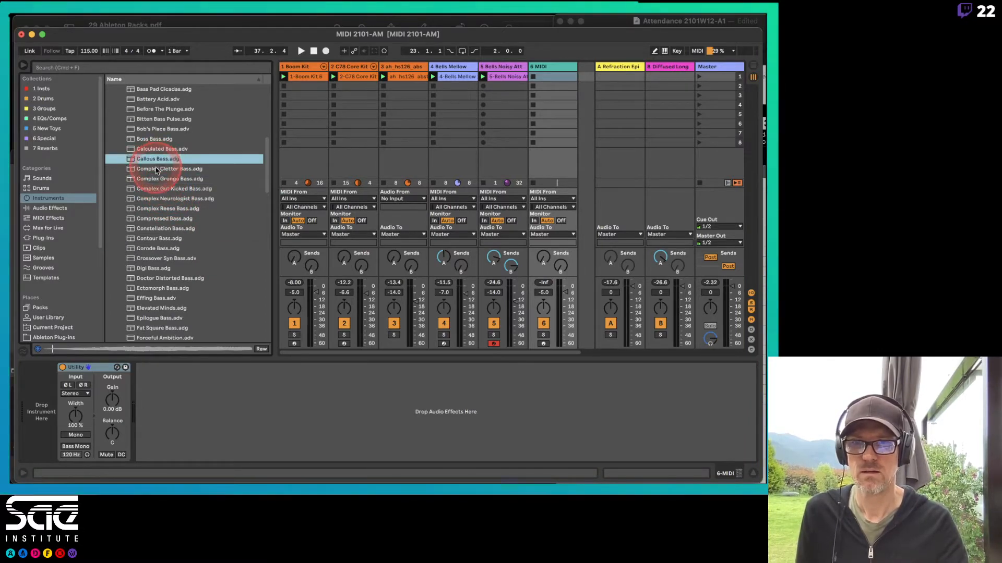
click(158, 170)
click(159, 150)
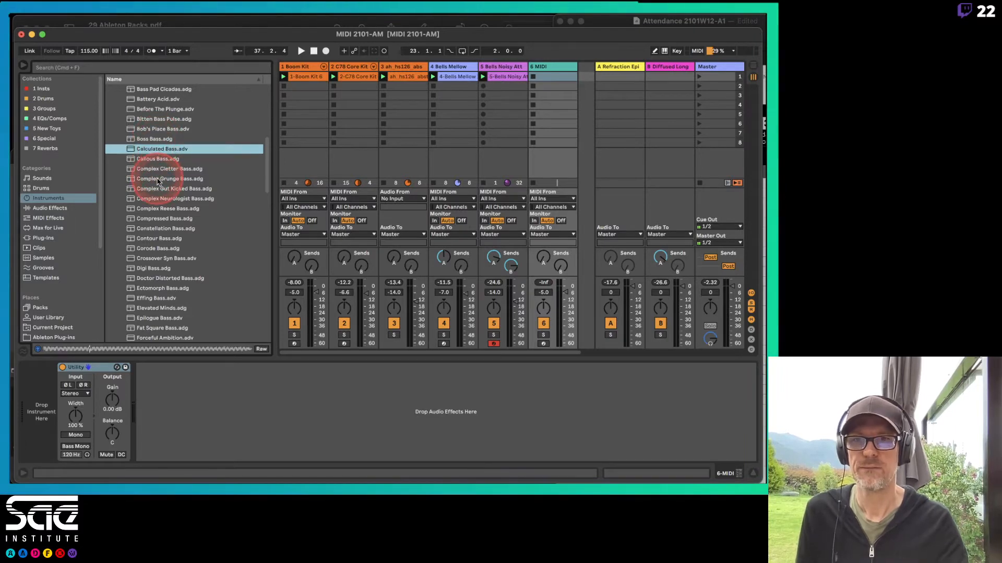
click(158, 169)
Step: Load the Complex Grunge Bass preset onto the new MIDI track 6
click(158, 180)
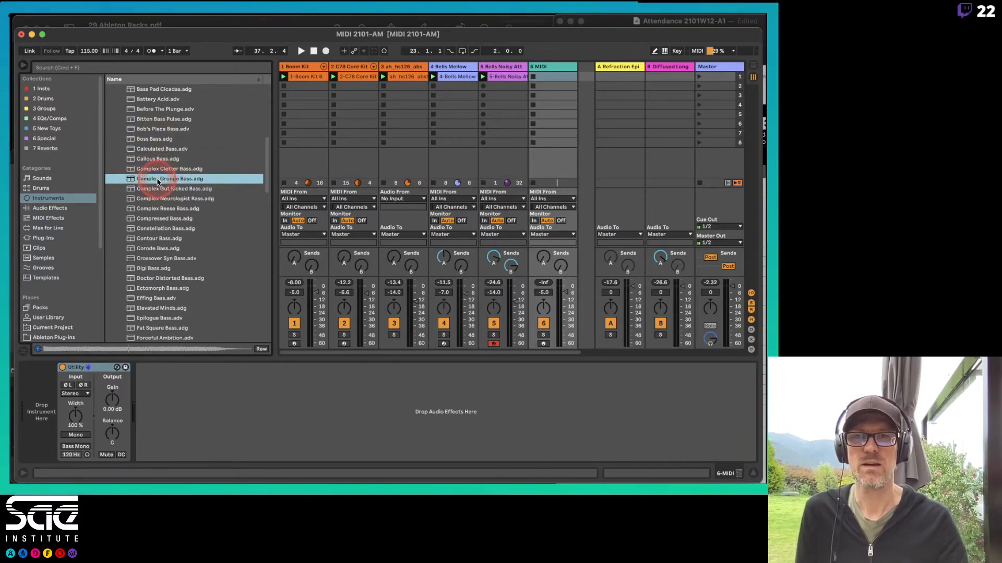
drag(158, 180, 557, 107)
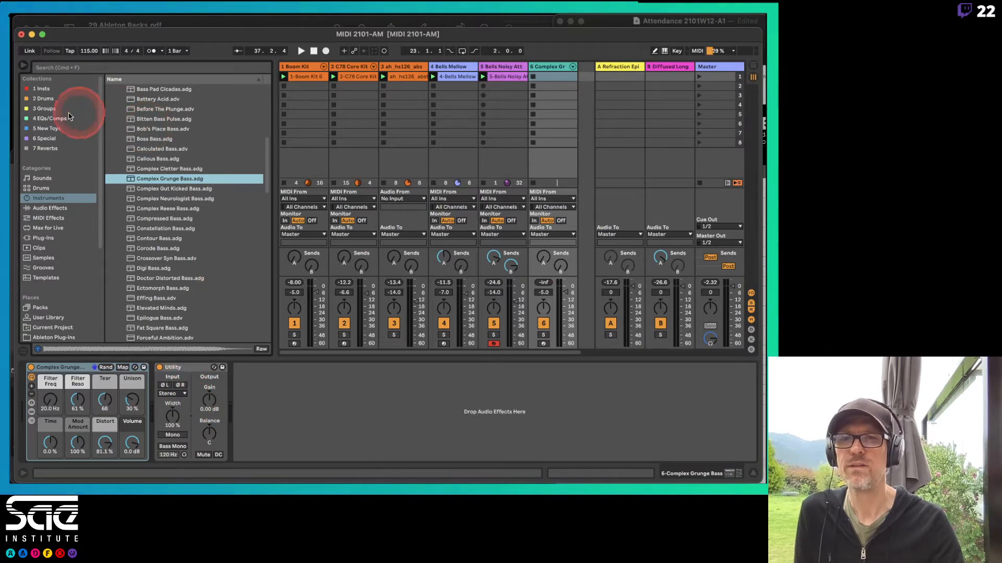
Step: Add Auto Filter from the EQs/Comps collection between Complex Grunge Bass and Utility, and arm track 6 for recording
click(43, 89)
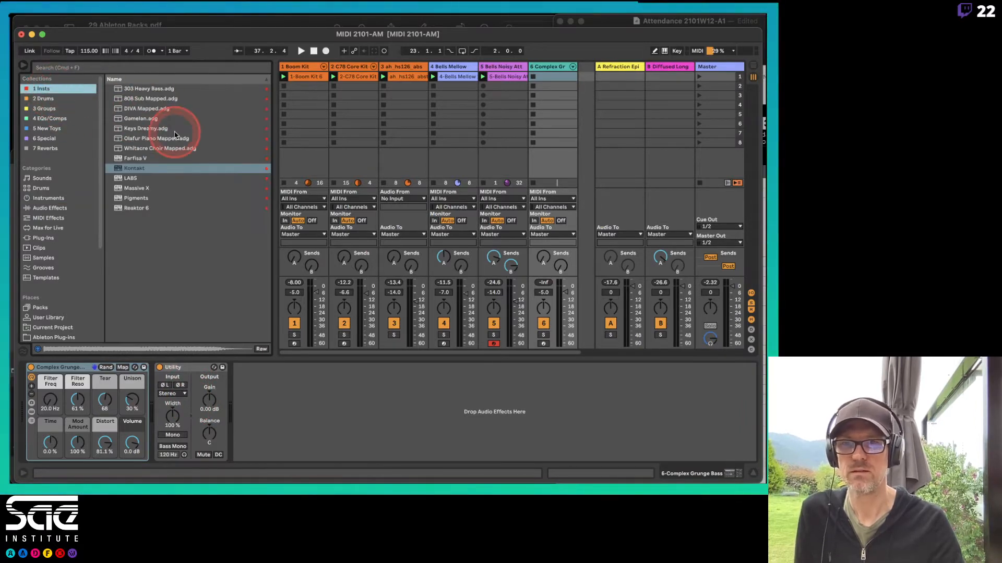
click(52, 119)
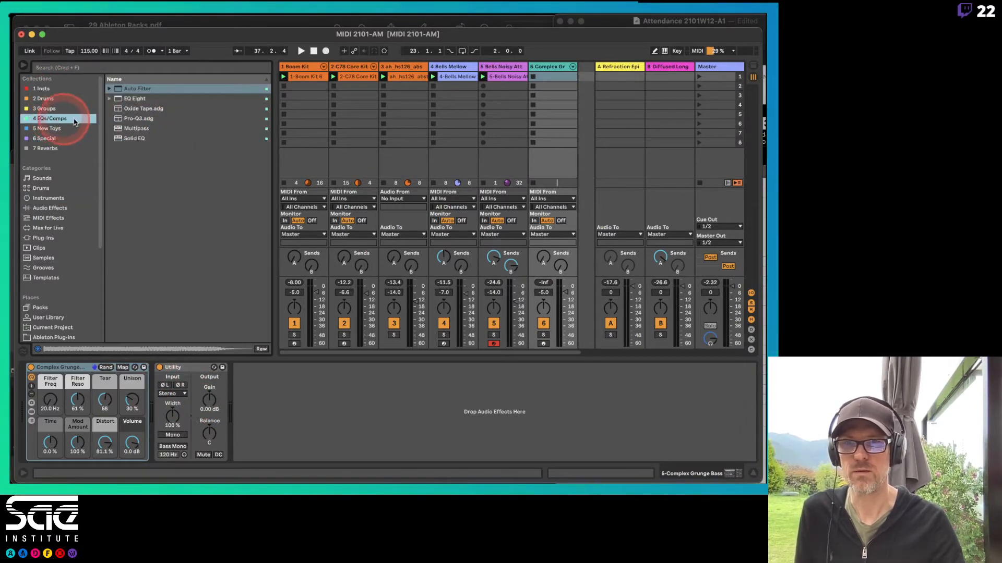
drag(139, 89, 159, 397)
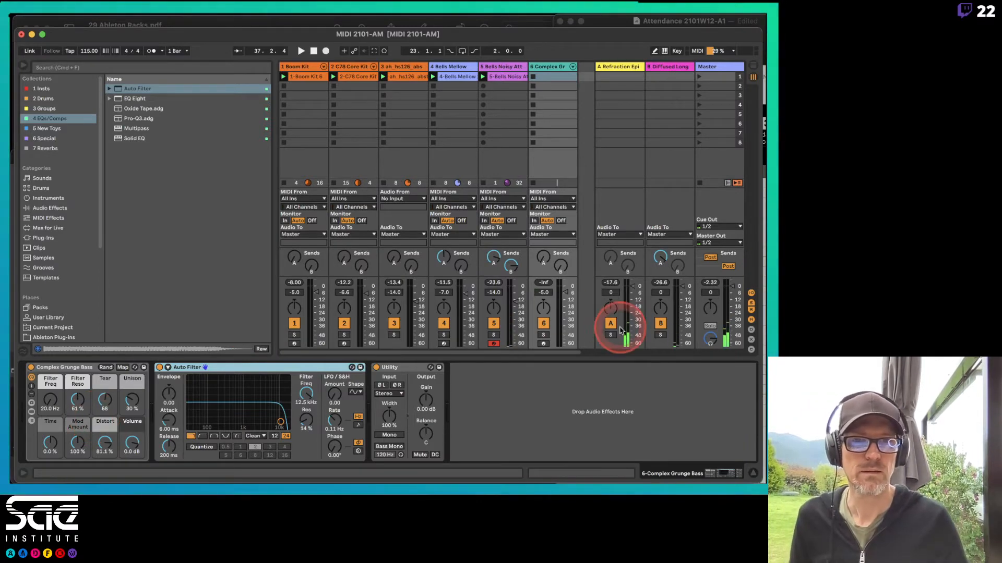
click(543, 344)
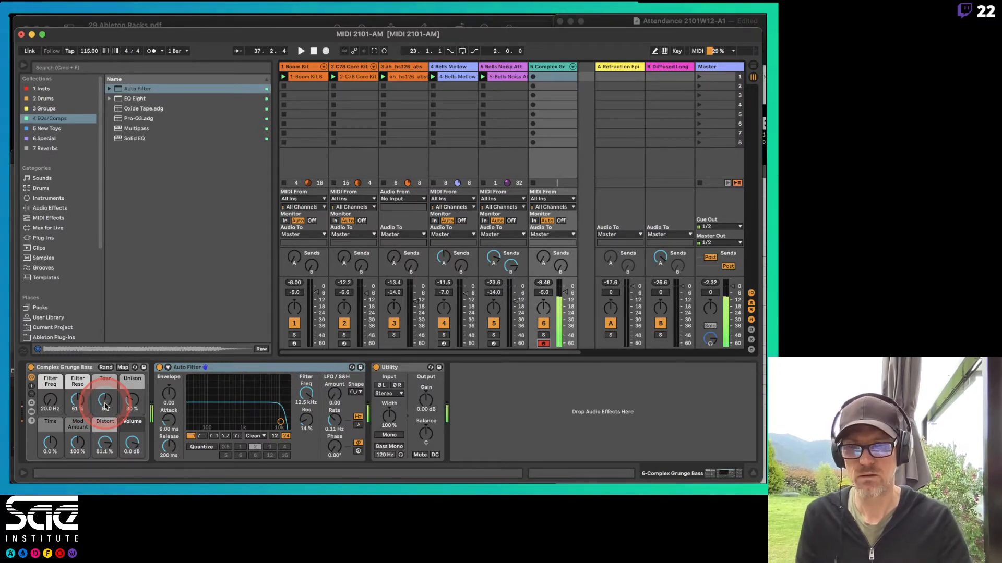
Step: Reduce the Complex Grunge Bass rack's Tear to 0 and Distort to 9.45%, and set Auto Filter's frequency to 326 Hz
drag(105, 407, 100, 448)
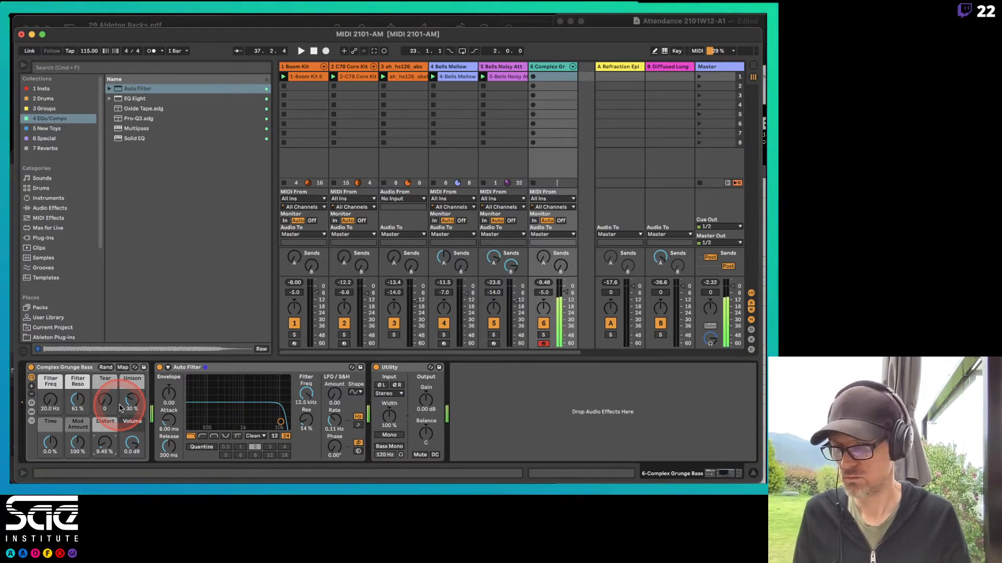
drag(306, 391, 307, 404)
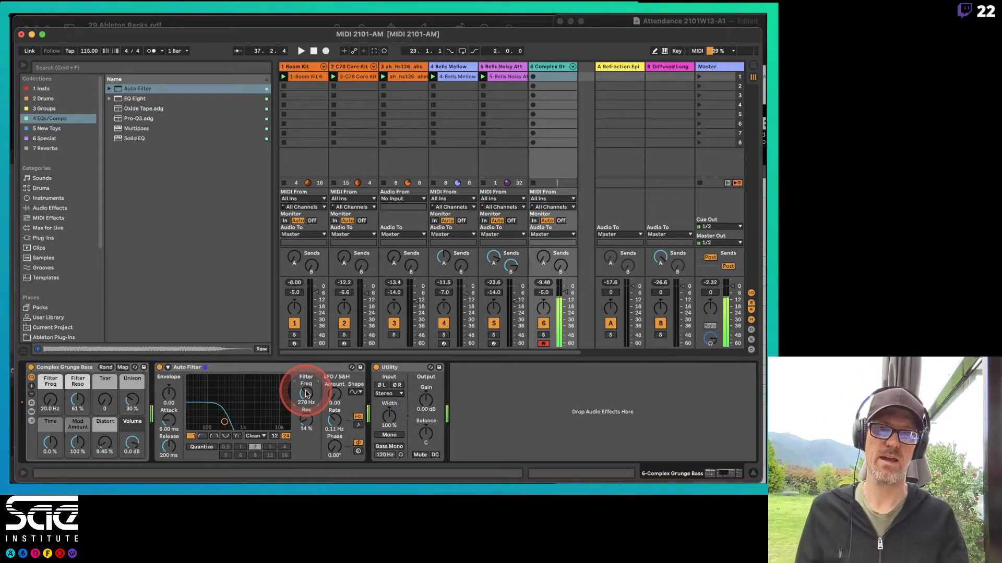
click(302, 368)
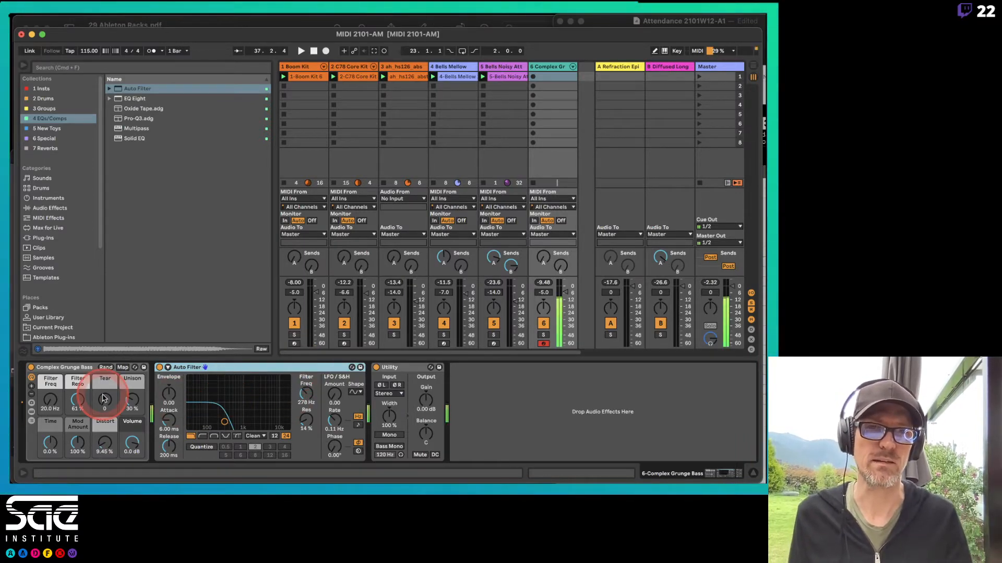
drag(304, 390, 306, 395)
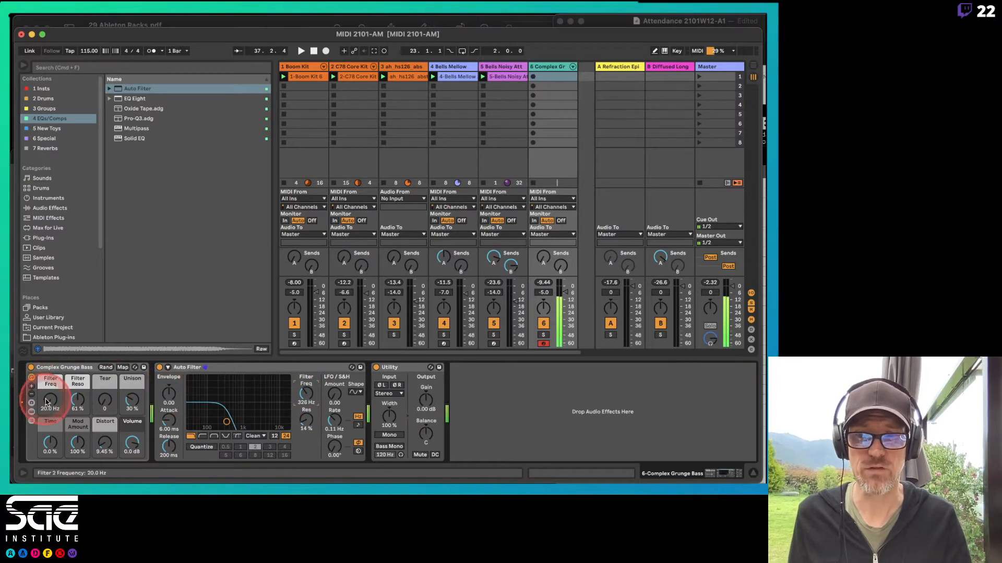
Step: Try other Tear and filter frequency amounts, settling on Tear 13 and an Auto Filter frequency of 309 Hz
drag(46, 401, 105, 401)
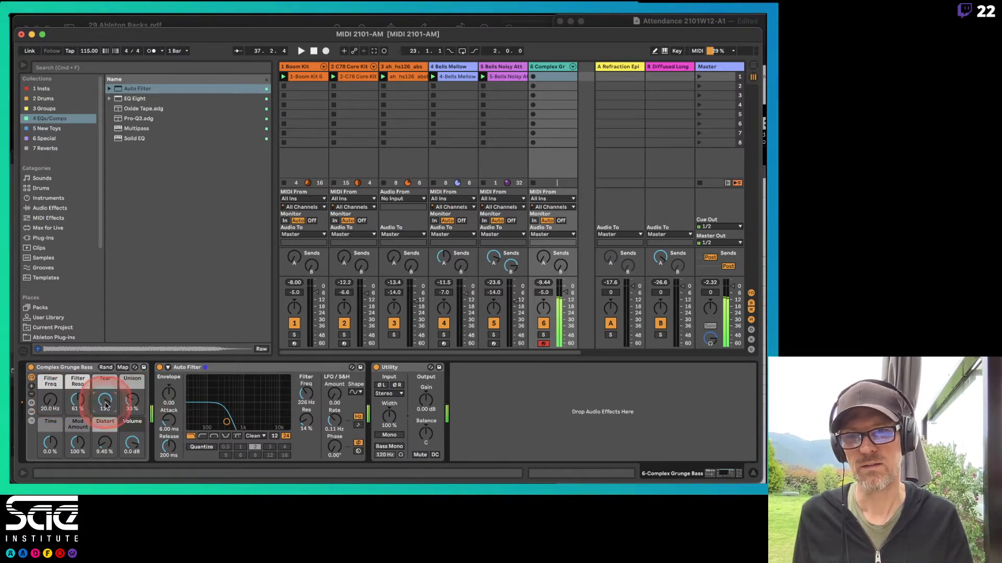
drag(306, 397, 306, 397)
drag(105, 400, 109, 405)
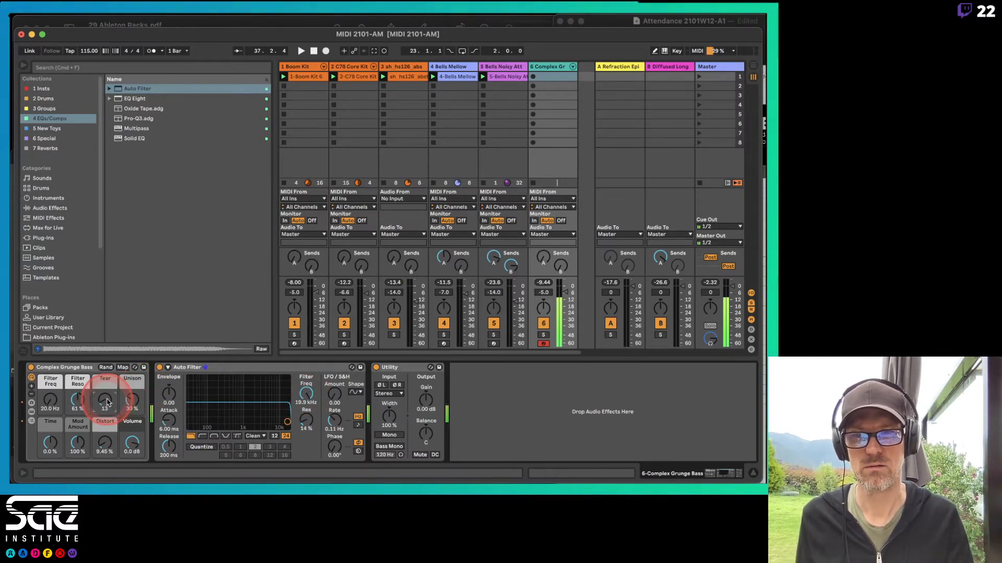
click(306, 395)
drag(305, 395, 305, 393)
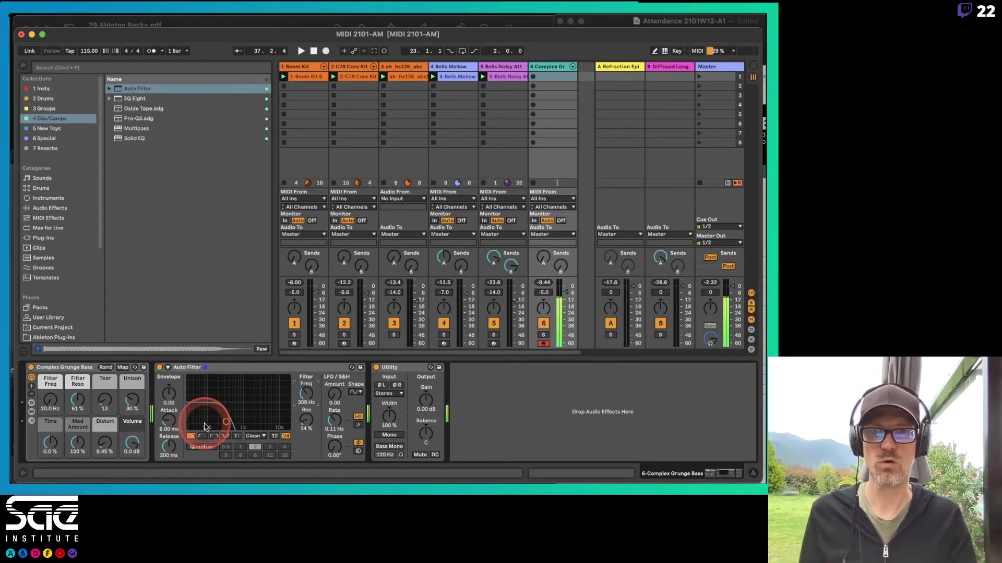
Step: Play the session while performing the bass line, and capture the played notes as a MIDI clip on track 6
key(space)
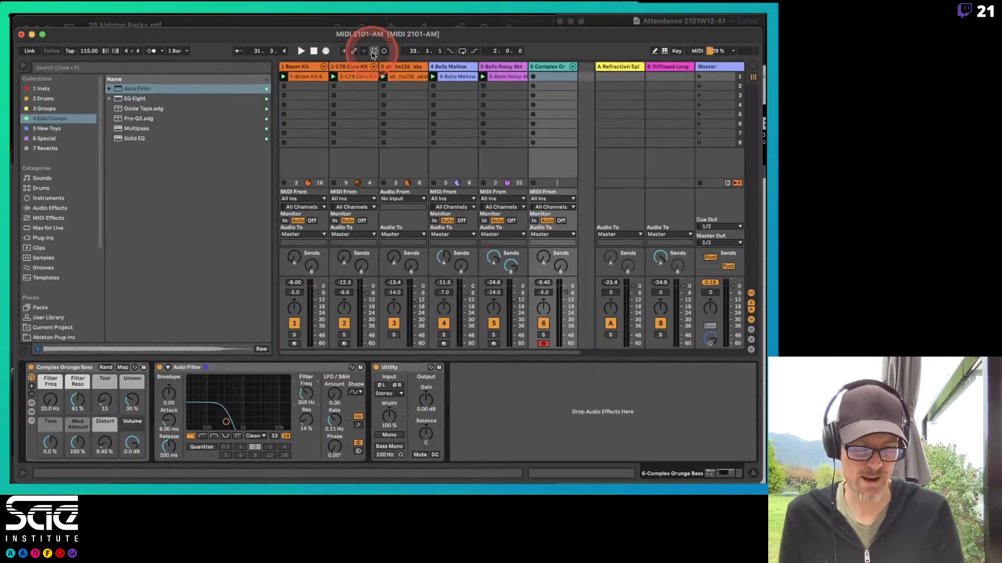
key(shift+slash)
key(shift+slash)
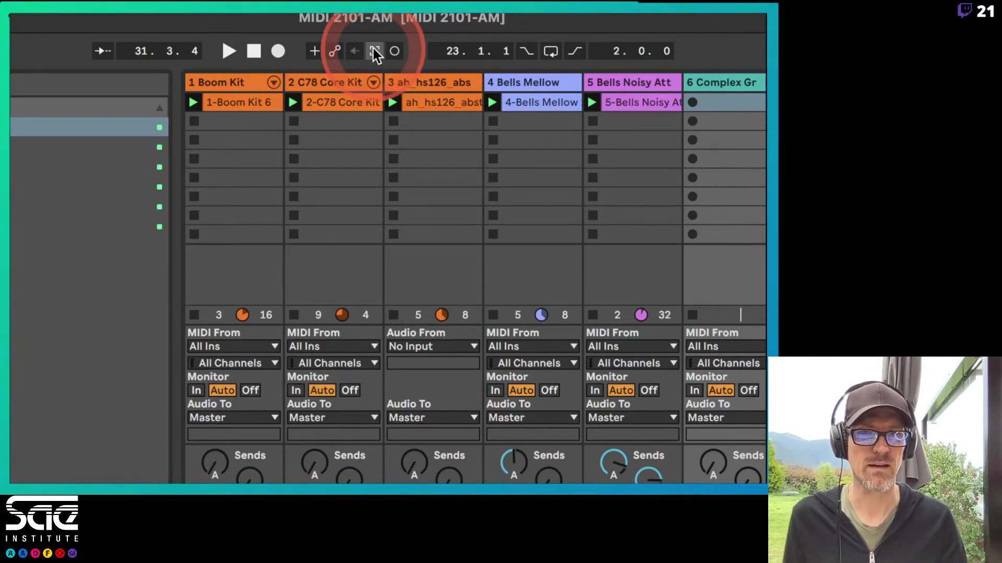
click(375, 52)
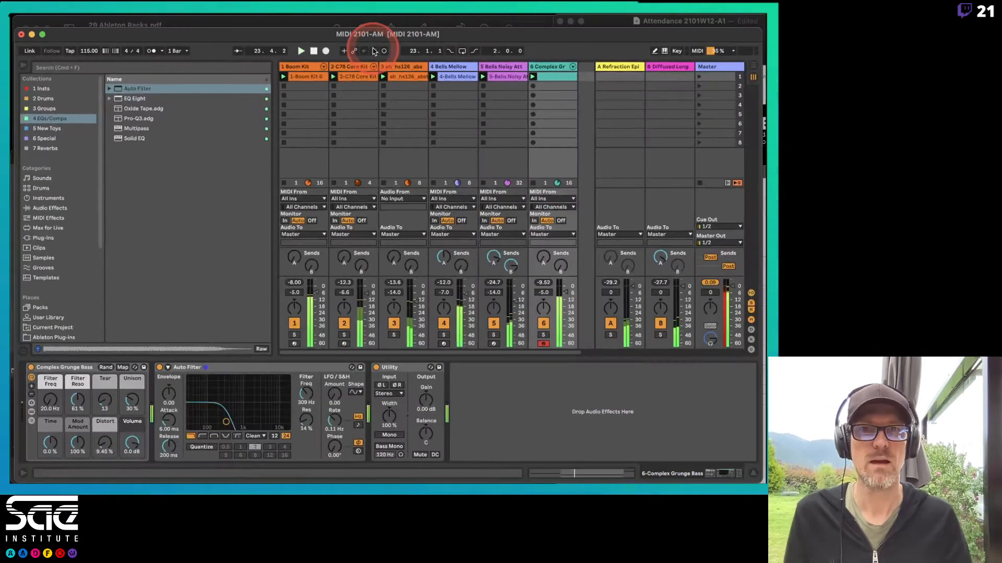
Step: Open the captured bass clip, extend its loop back to 1.1.1, and move the G1 note from bar 7 to bar -2, before E♭1
double_click(566, 79)
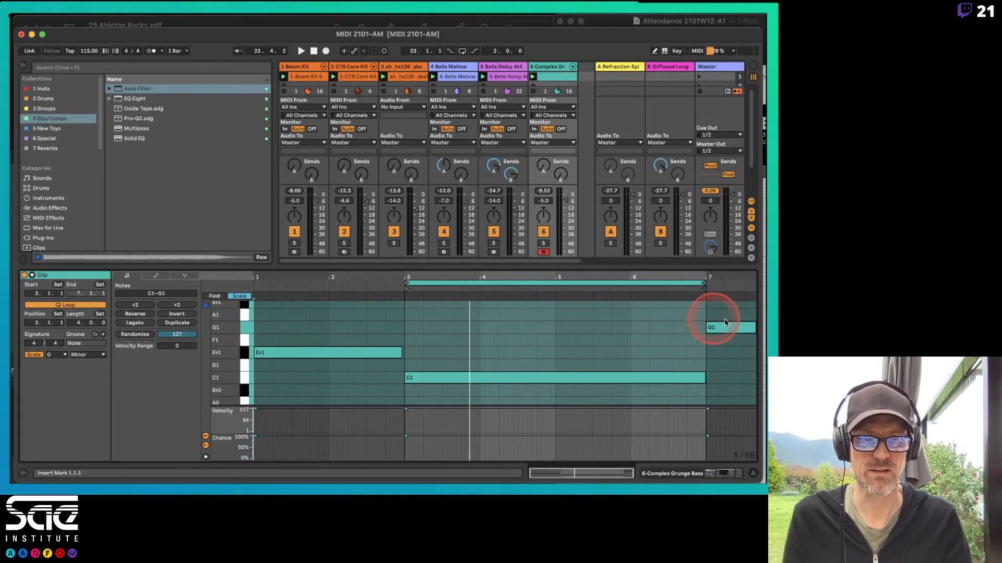
drag(405, 281, 255, 277)
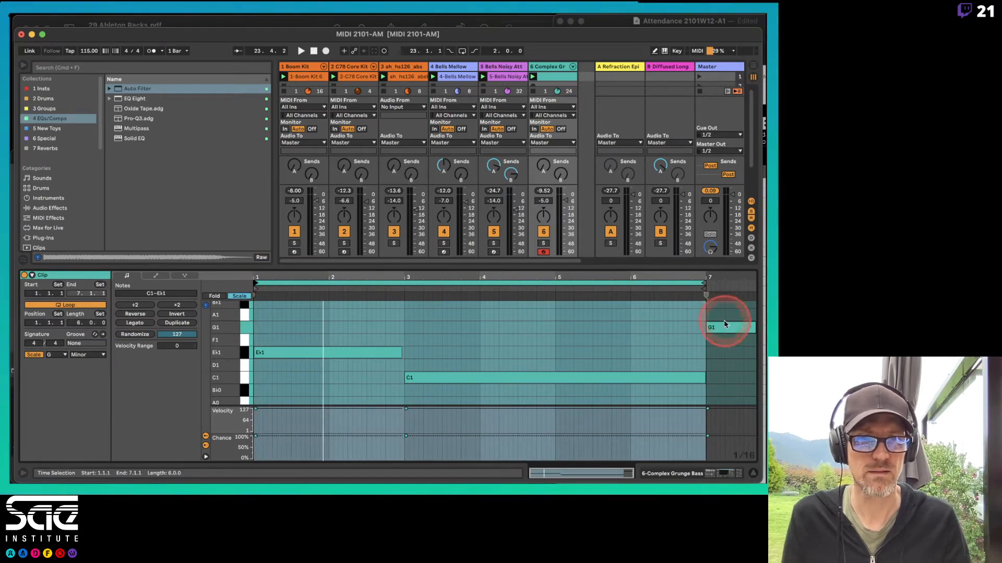
mouse_move(722, 282)
mouse_down()
mouse_move(728, 320)
mouse_move(735, 286)
mouse_up()
click(717, 300)
drag(728, 324, 447, 329)
click(486, 332)
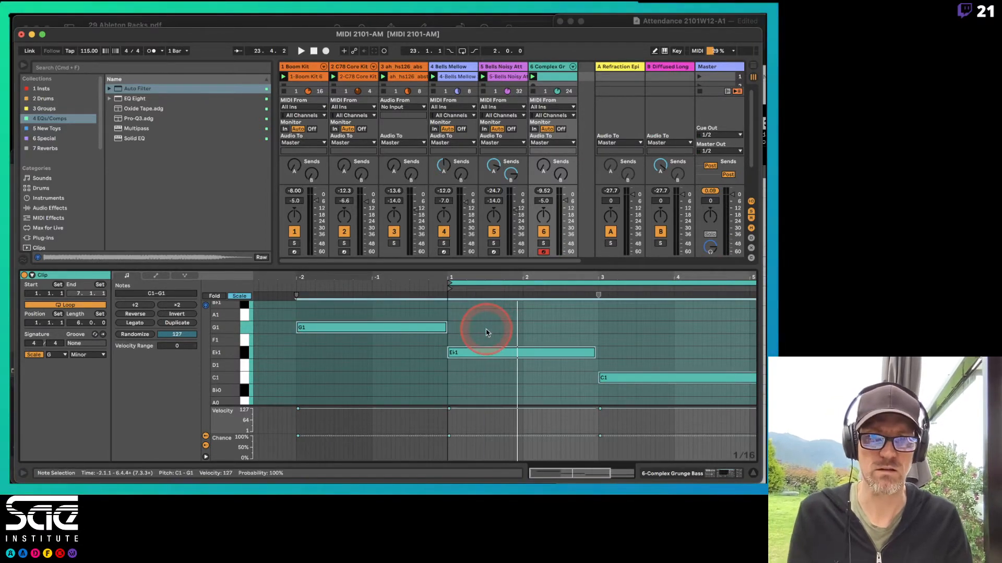
Step: Move the bass clip's loop and start marker to -2.1.1 and set the loop length to 8 bars
drag(469, 281, 321, 285)
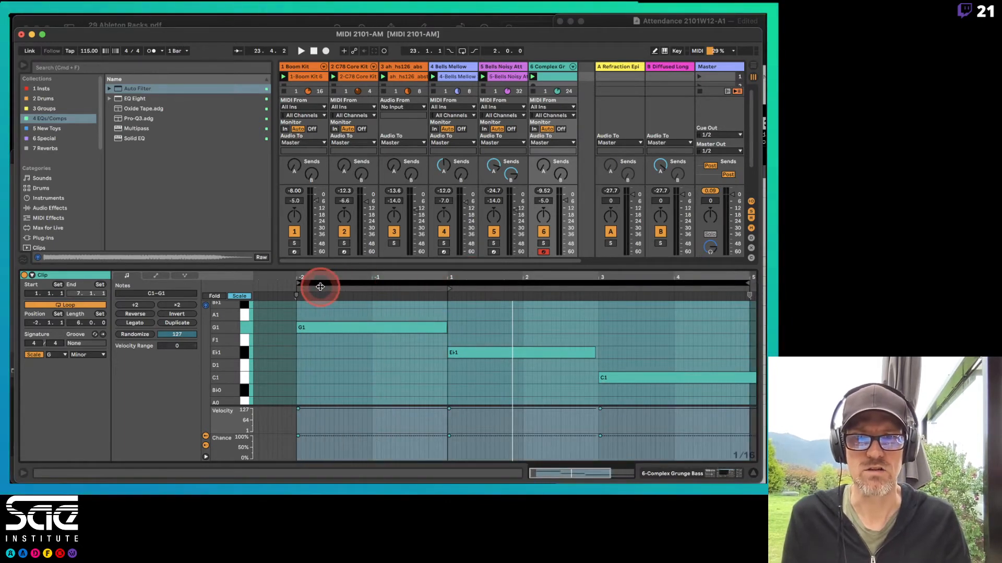
drag(451, 289, 295, 284)
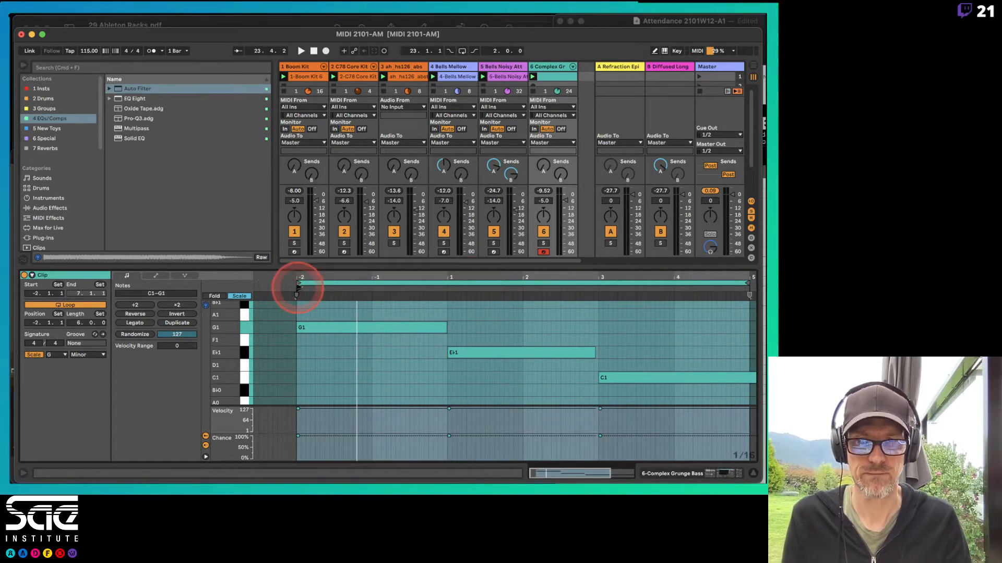
click(76, 324)
text(8)
key(Return)
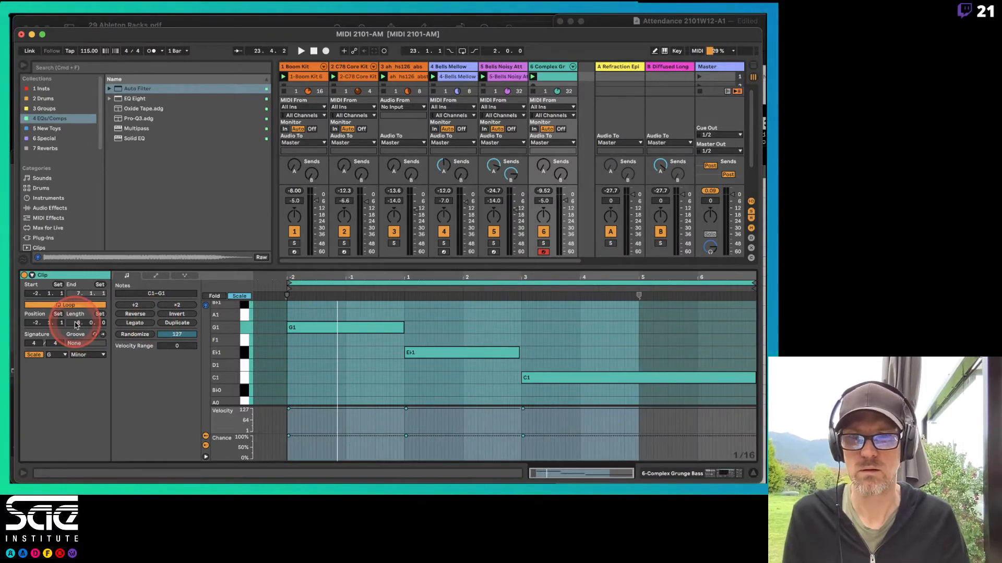
Step: Make the beginning of the G1 note the clip's 1.1.1 point and set the loop position to bar 1
text(1)
key(Return)
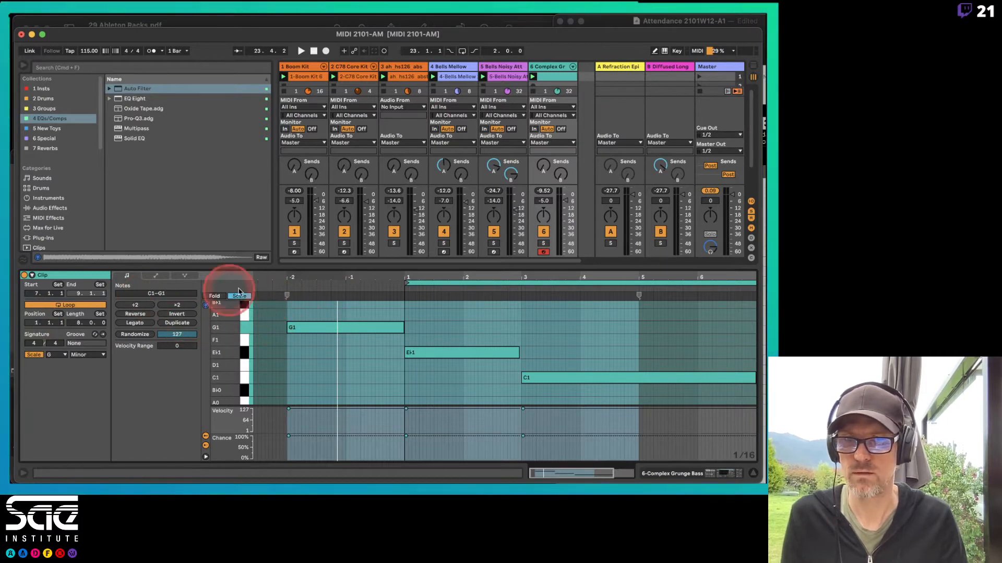
mouse_move(287, 284)
mouse_down()
mouse_move(273, 282)
mouse_move(298, 289)
mouse_up()
click(292, 313)
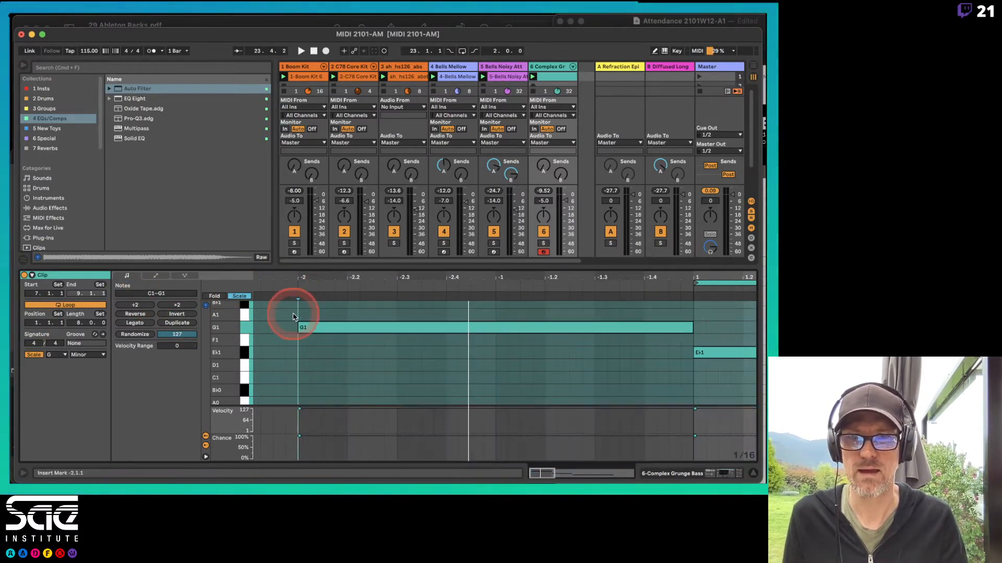
right_click(291, 313)
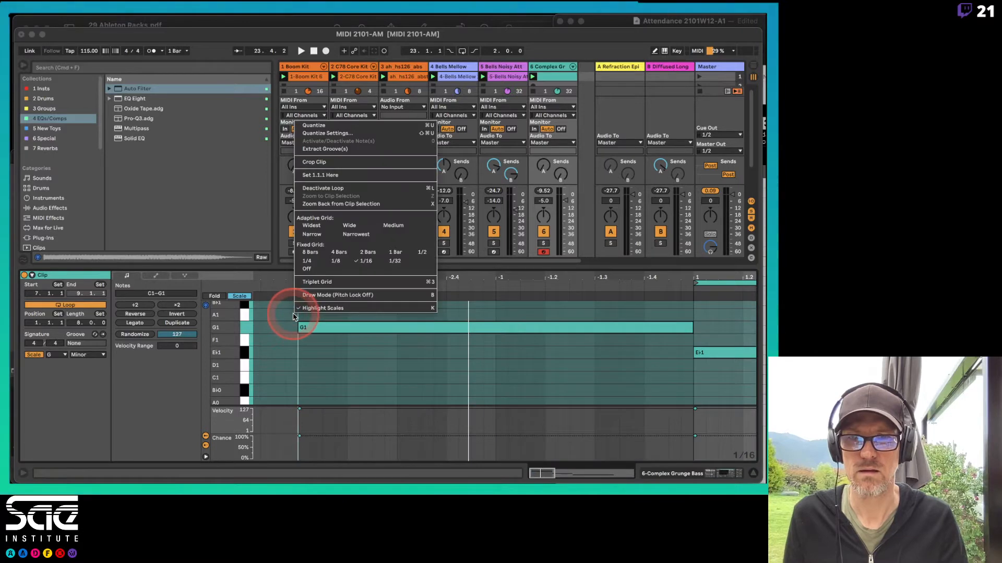
click(321, 174)
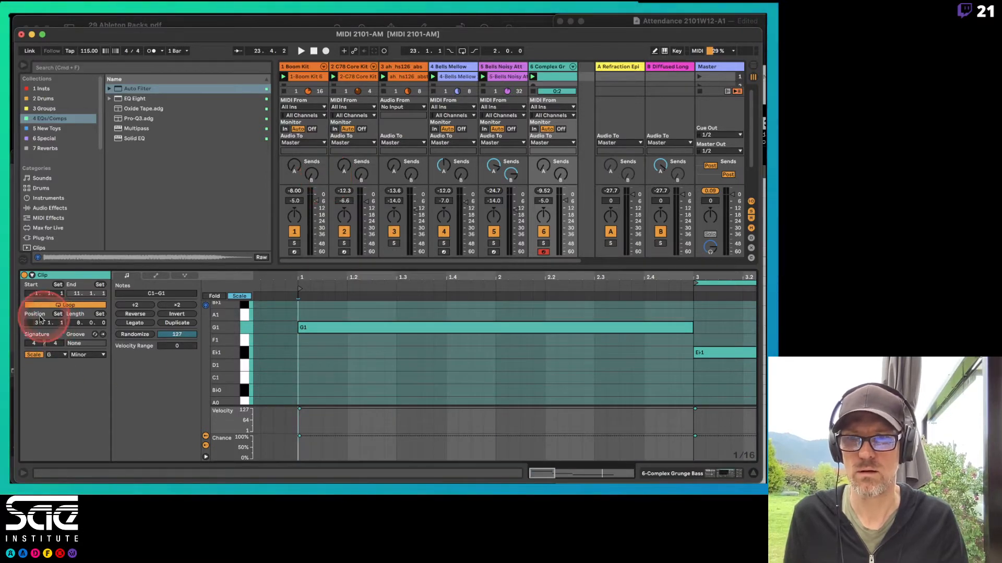
text(1)
key(Return)
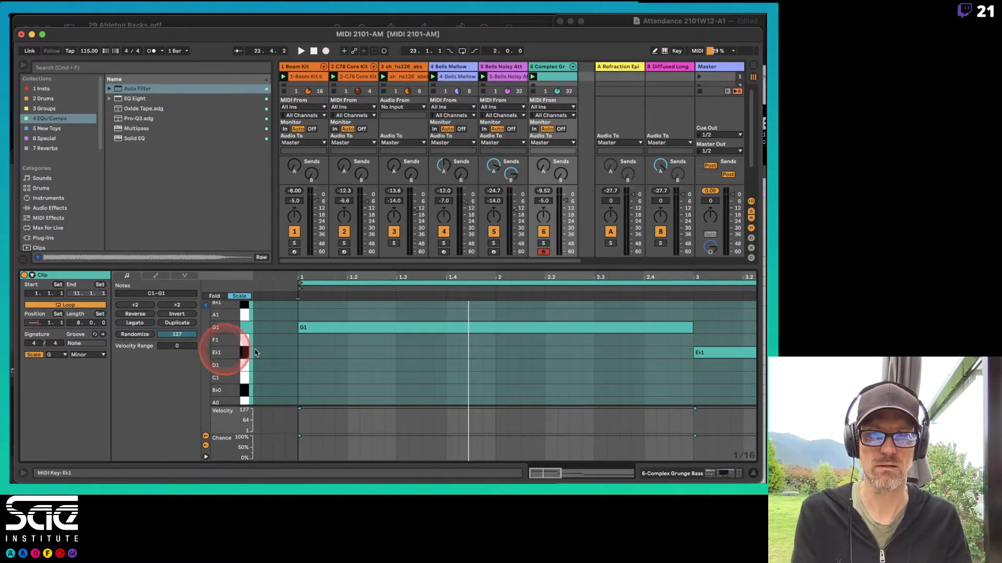
Step: Play back the eight-bar bass loop, hide the velocity and chance lanes, and reduce the clip view's height
click(335, 348)
key(x)
key(space)
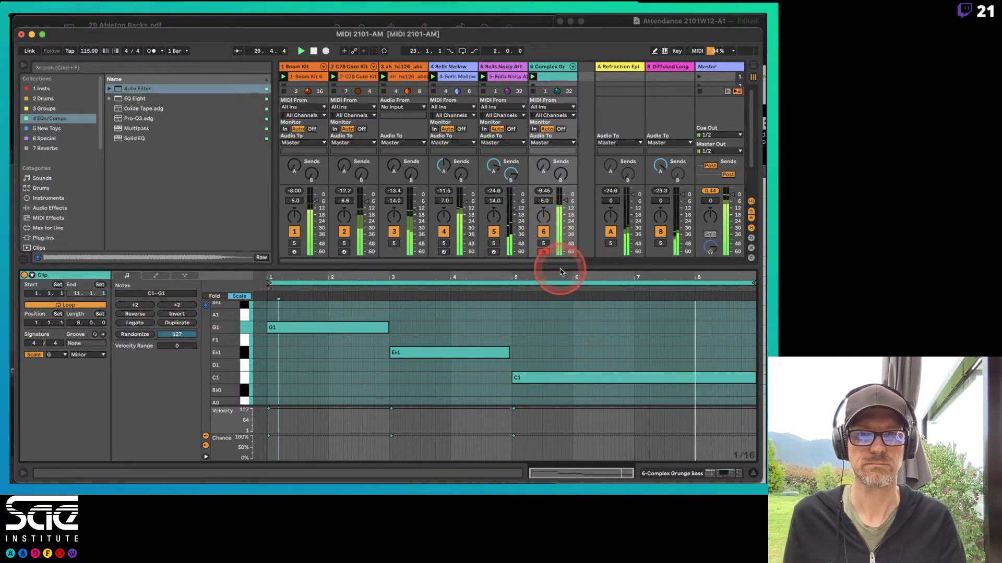
click(206, 458)
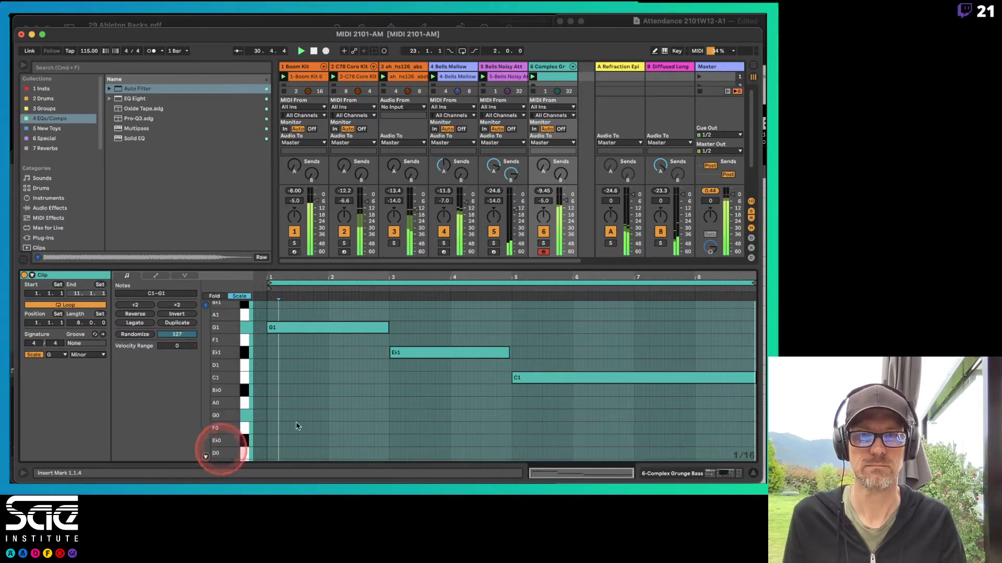
drag(476, 267, 488, 337)
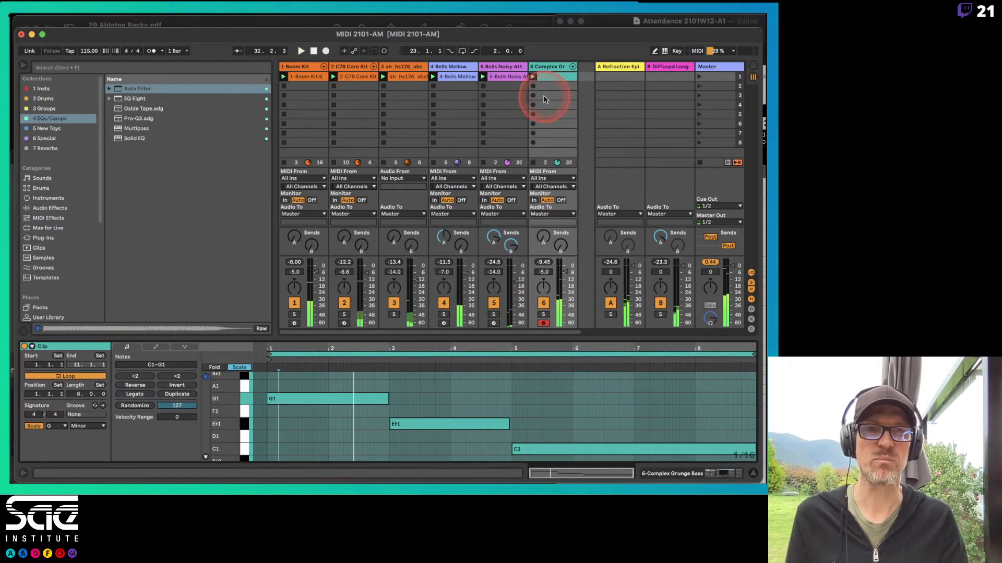
Step: Stop the Complex Grunge Bass clip and capture a newly played bass part into the track's second slot
click(532, 162)
click(510, 78)
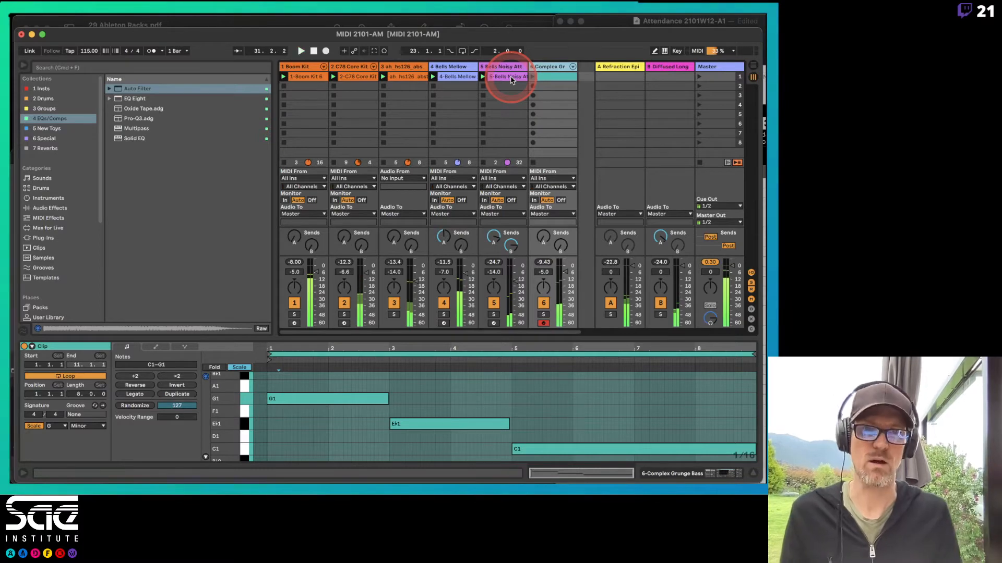
click(374, 54)
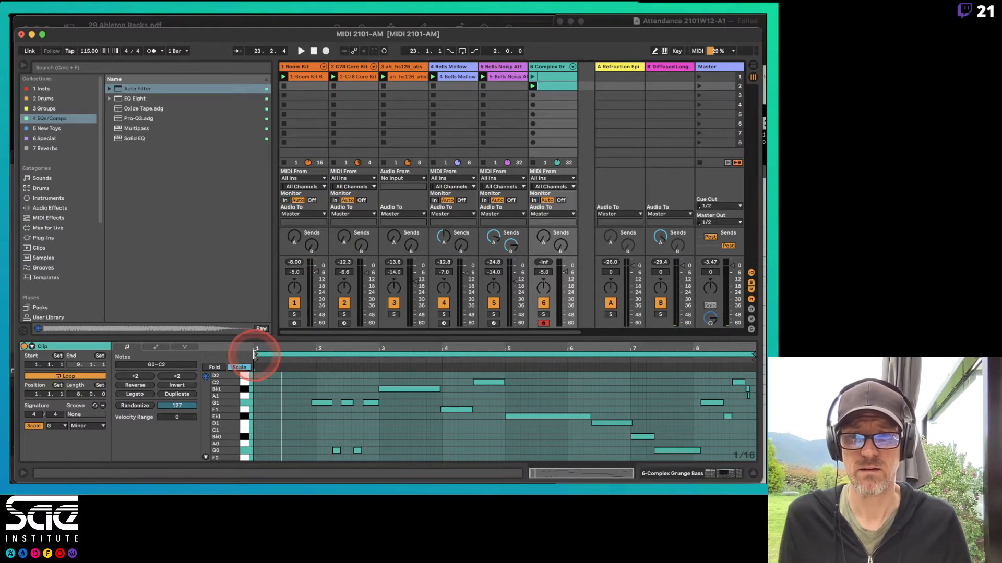
Step: Trim the second bass clip's first G1 note to begin at bar 2 and set an 8-bar loop starting at 1.1.1
drag(254, 355, 375, 358)
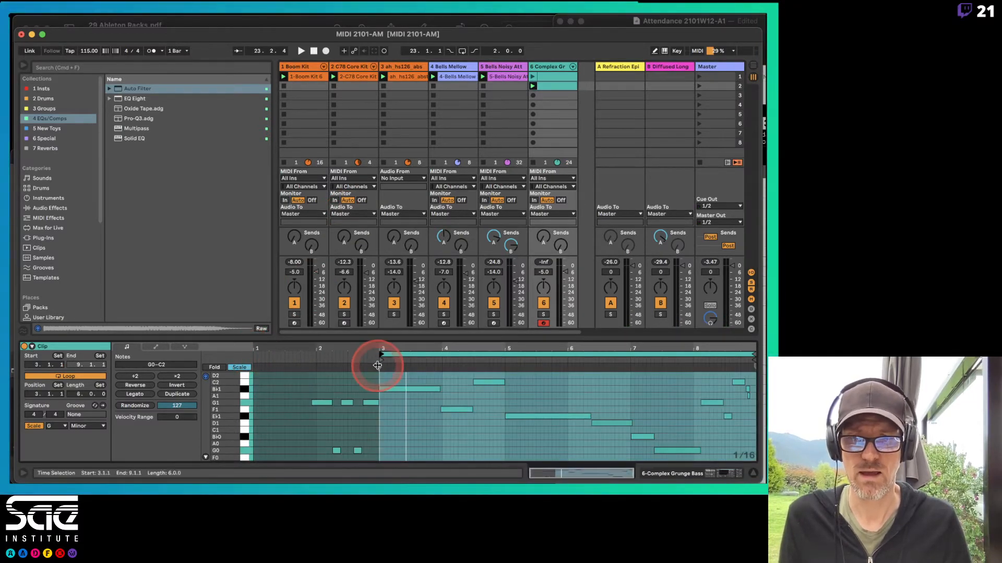
mouse_move(380, 352)
mouse_down()
mouse_move(302, 358)
mouse_move(317, 363)
mouse_up()
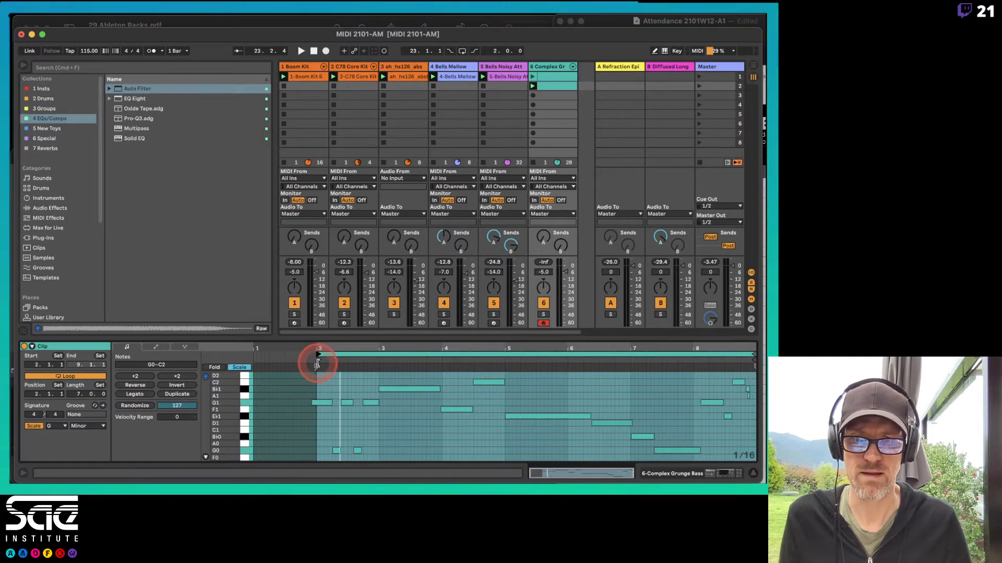
click(317, 390)
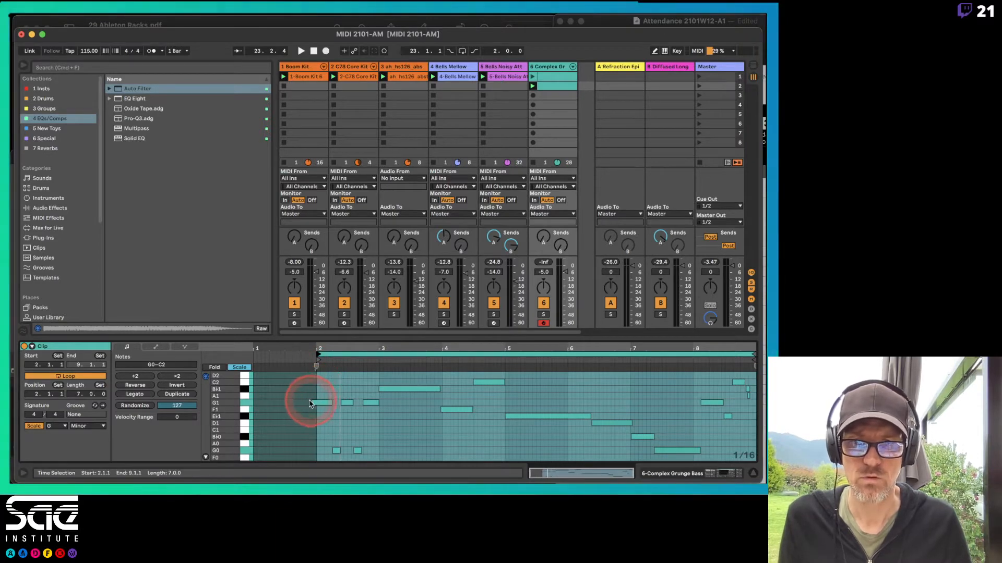
click(316, 403)
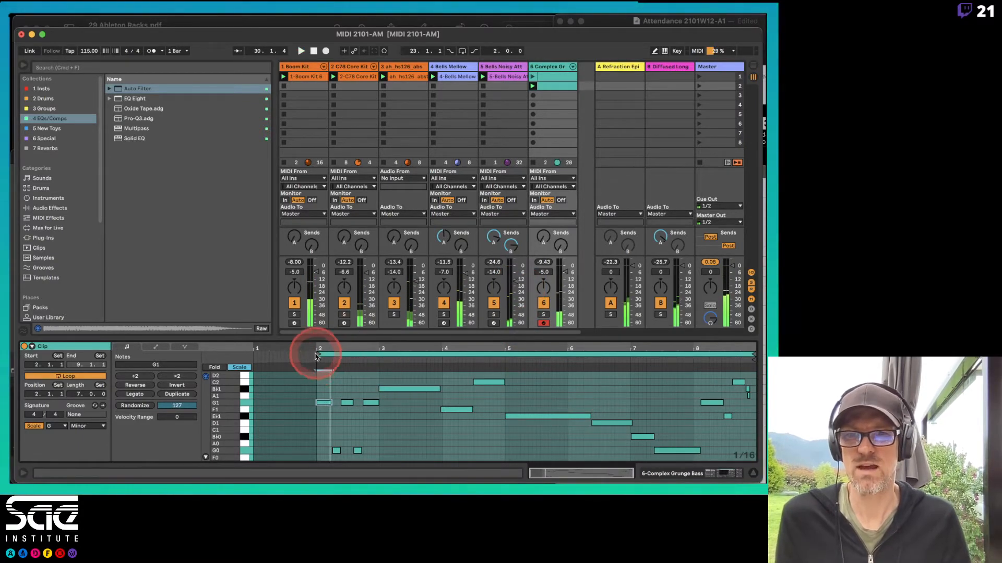
drag(317, 354, 254, 355)
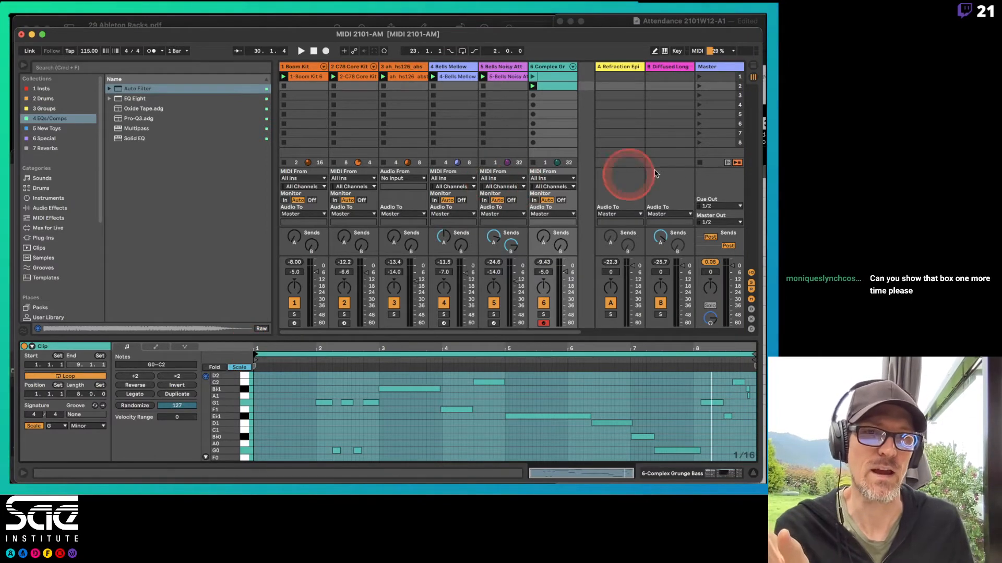
Step: Stop all clips, then arm the Boom Kit track and capture a played MIDI part into its second slot
click(700, 163)
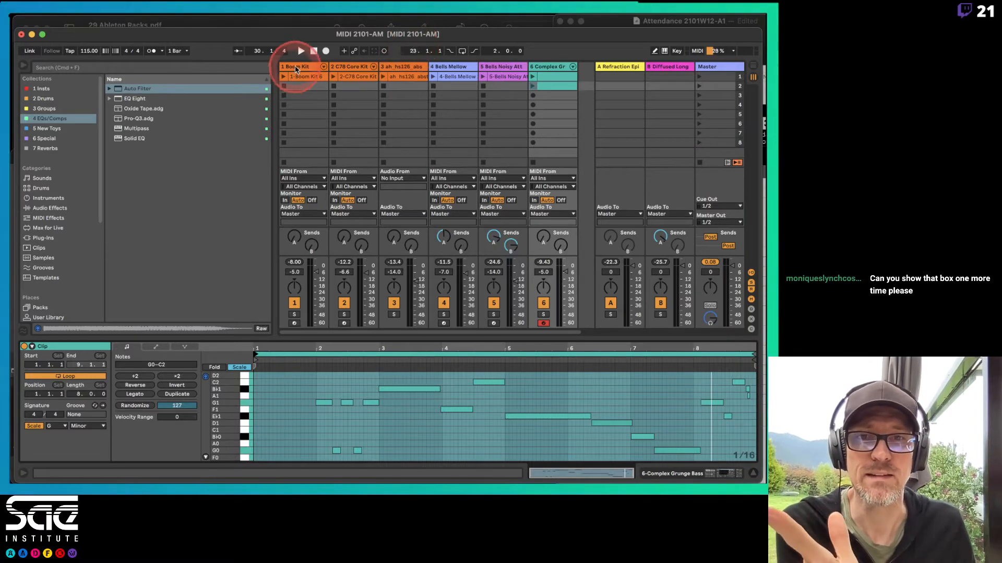
click(293, 86)
click(295, 323)
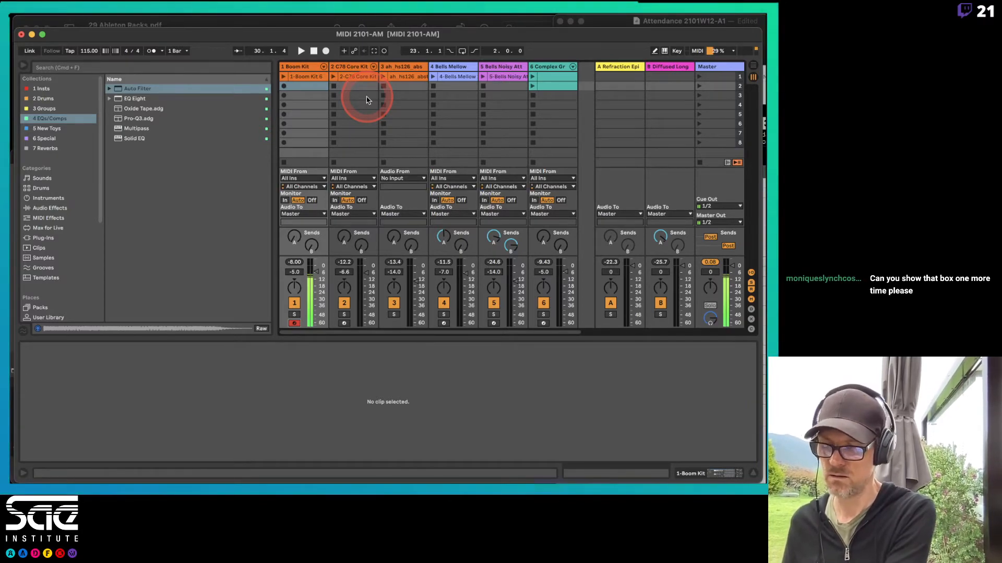
click(375, 51)
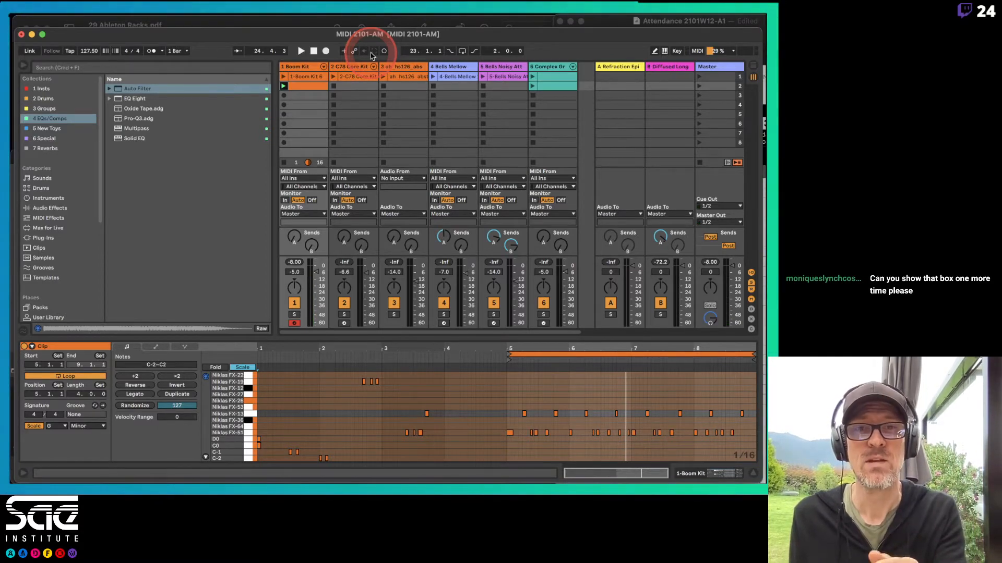
Step: Delete the captured Boom Kit clip from the second slot and set the tempo back to 115 BPM
click(508, 419)
key(super+a)
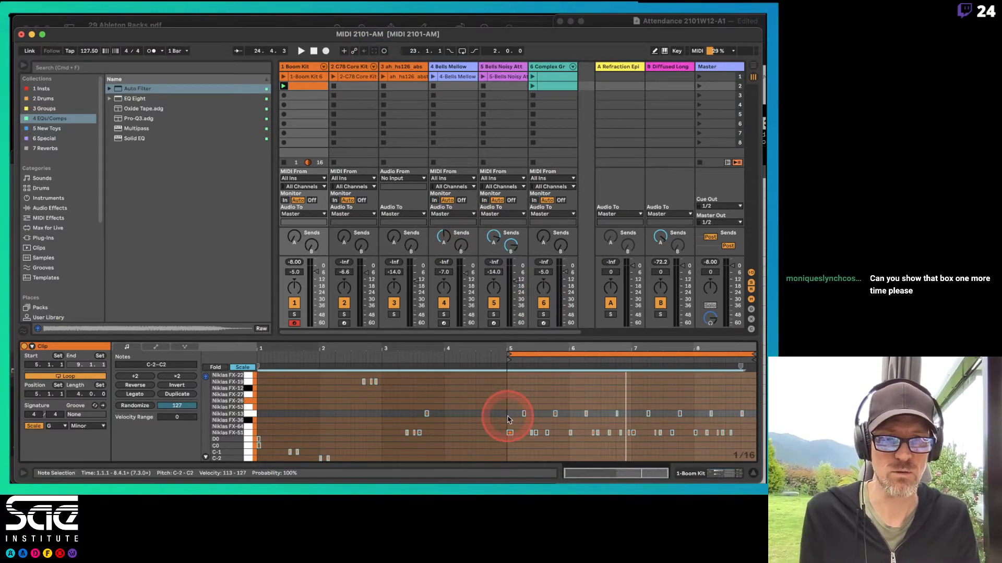
key(space)
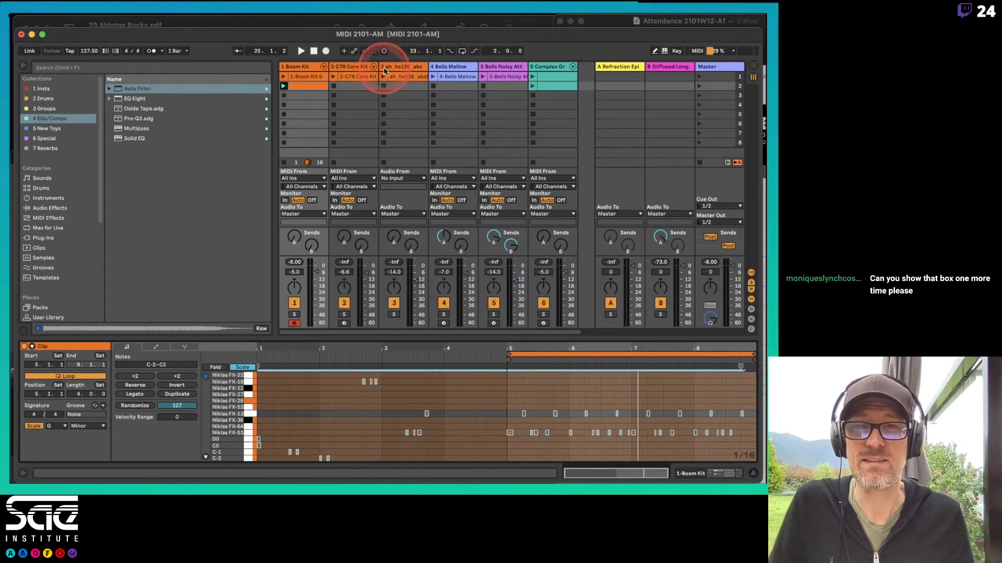
click(302, 88)
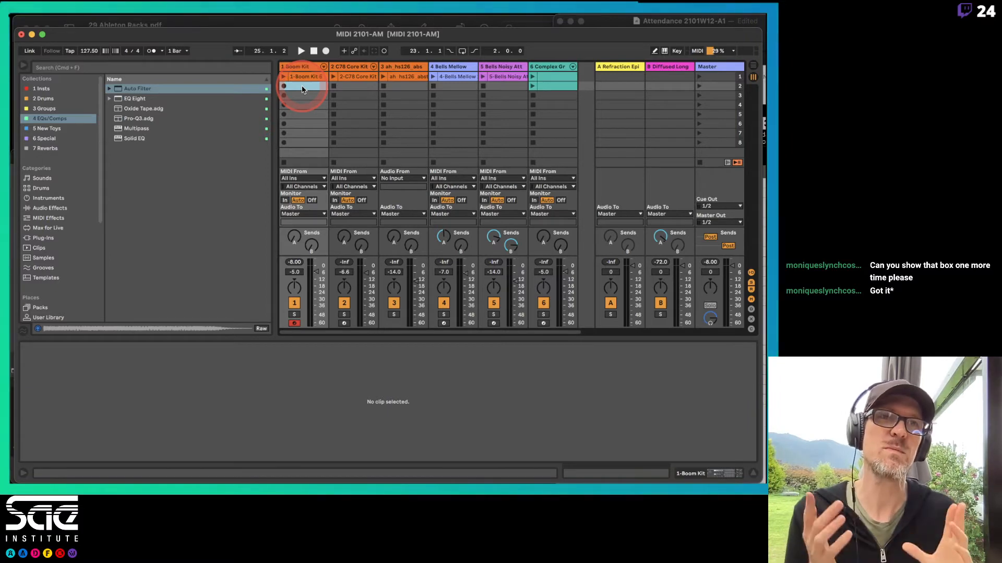
click(86, 53)
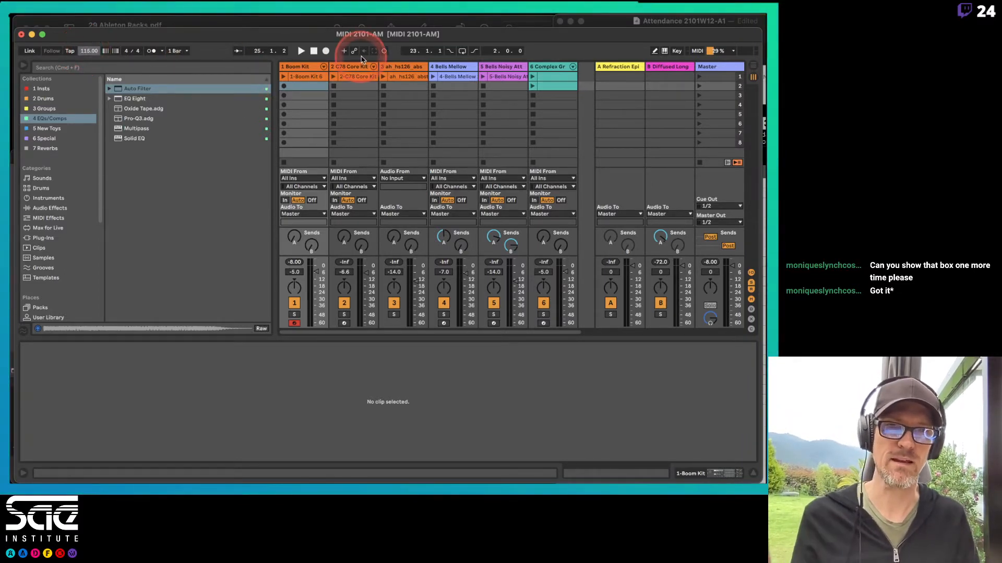
Step: Rename the Complex Grunge Bass track as Bass
click(551, 88)
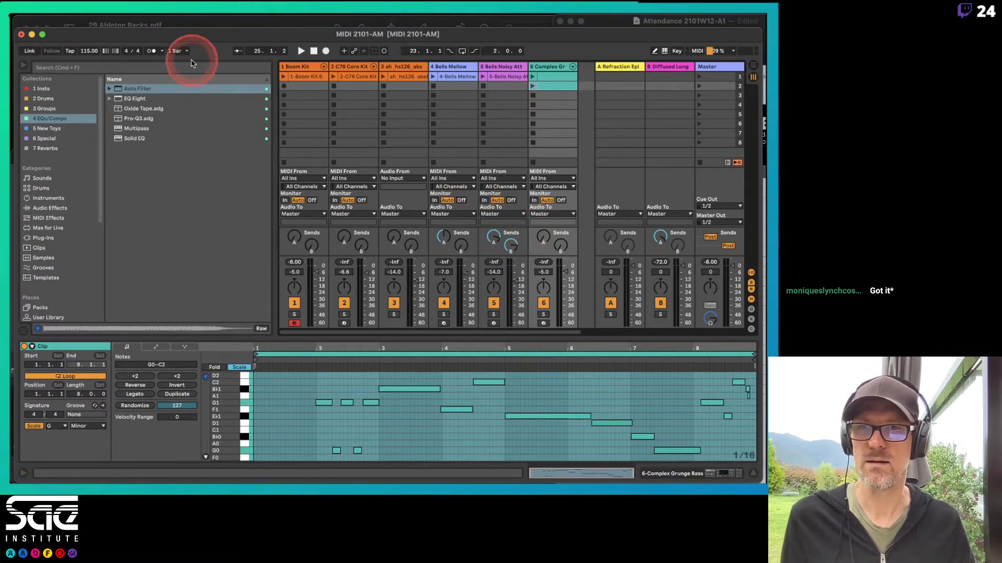
click(566, 84)
click(547, 68)
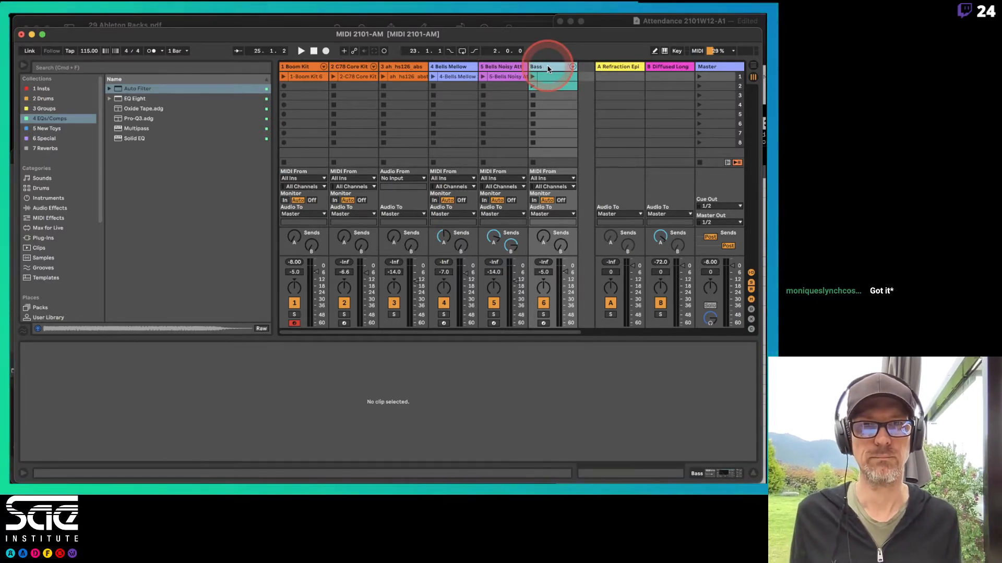
Step: Name the Bass track's first clip Bass Lp 1 and its second clip Bass Lp 2
click(551, 78)
key(super+r)
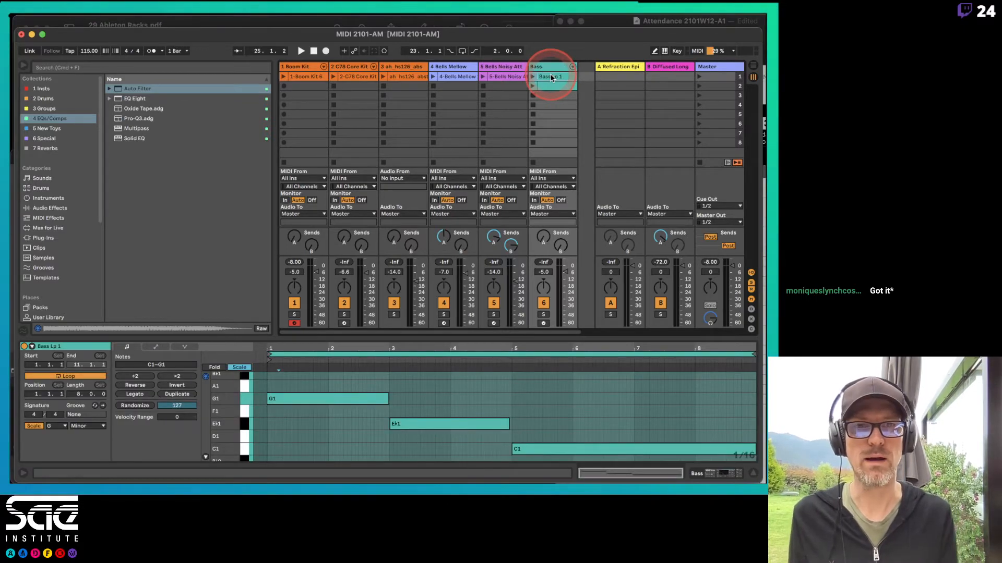
click(553, 85)
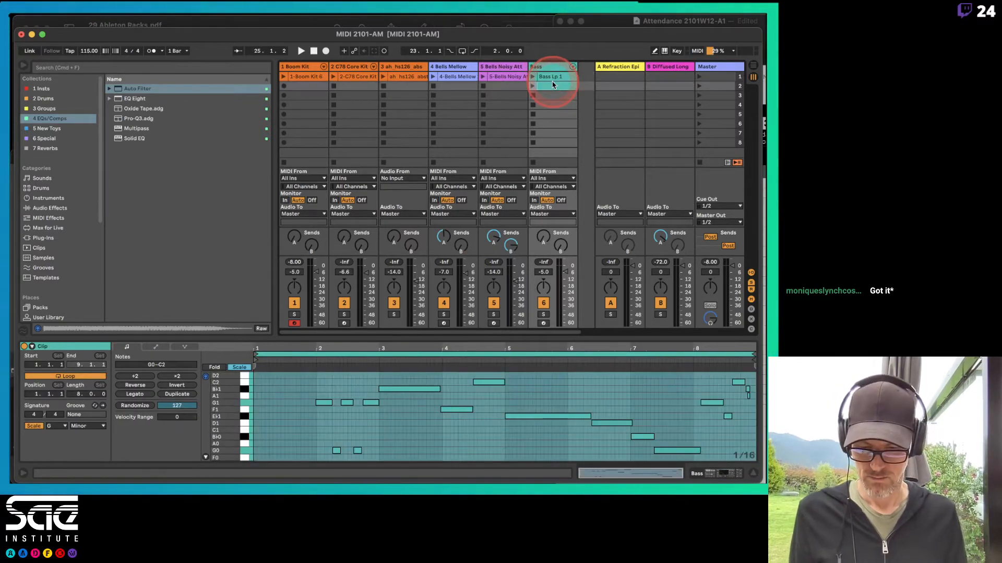
key(super+r)
text(Bass )
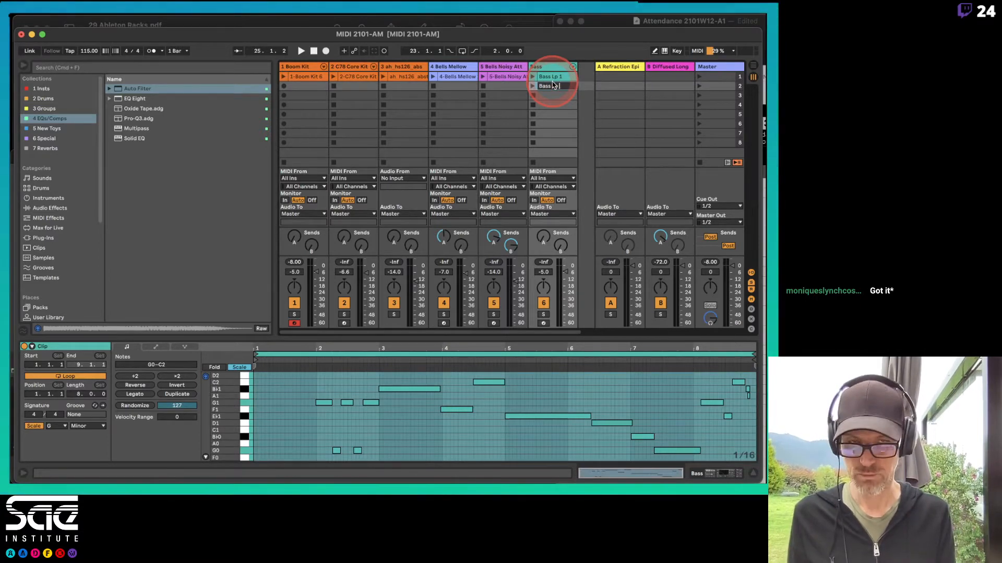
text(Lp 2)
key(Return)
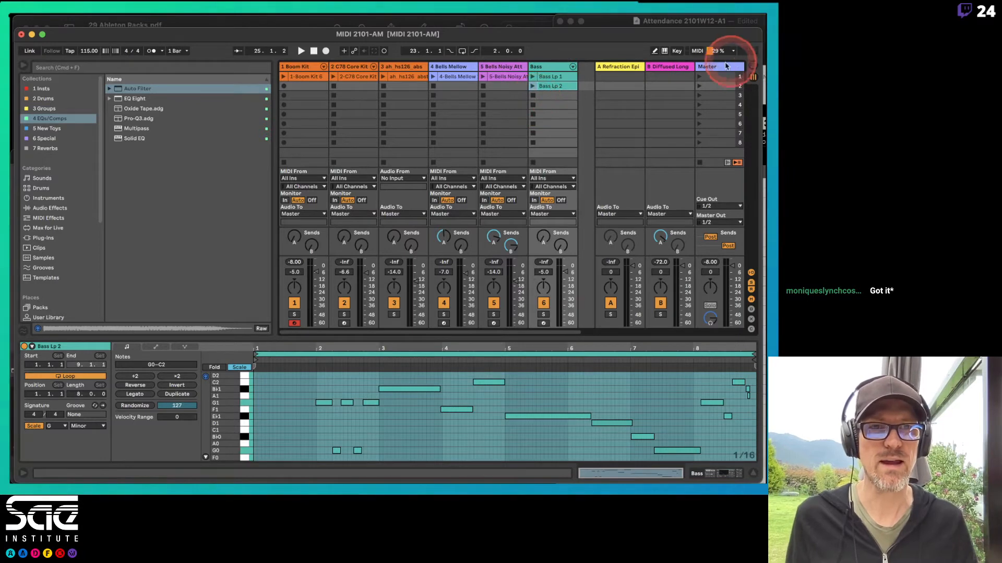
Step: Duplicate the scene 1 clips of tracks 1 to 5 into scene 2 and launch scene 2
click(553, 76)
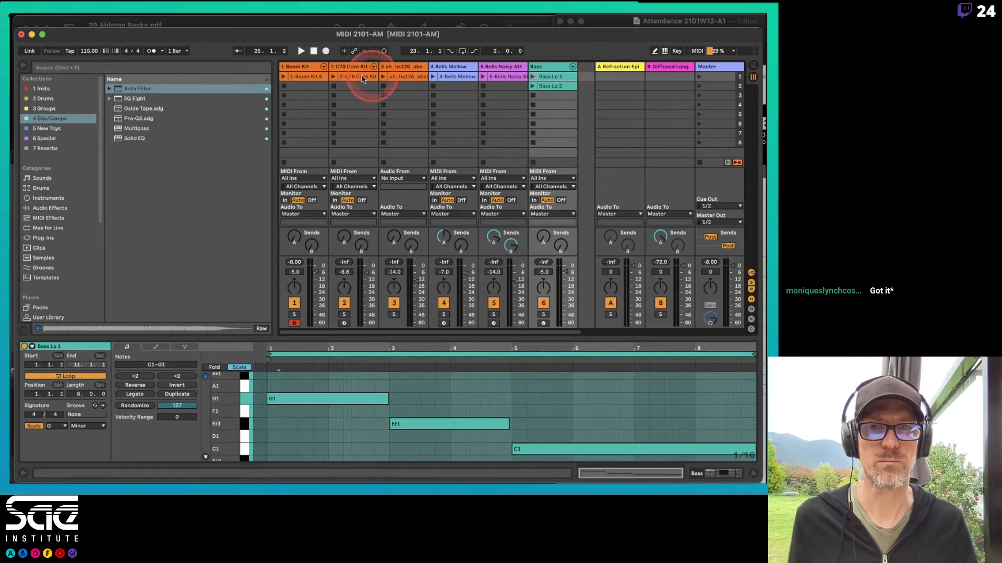
click(311, 78)
shift+click(496, 78)
drag(501, 77, 499, 85)
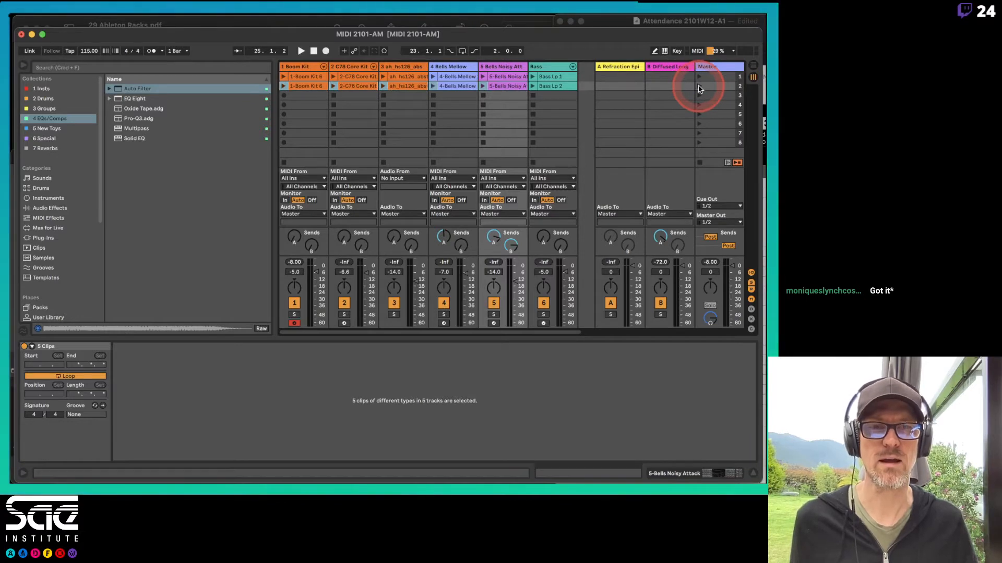
click(699, 87)
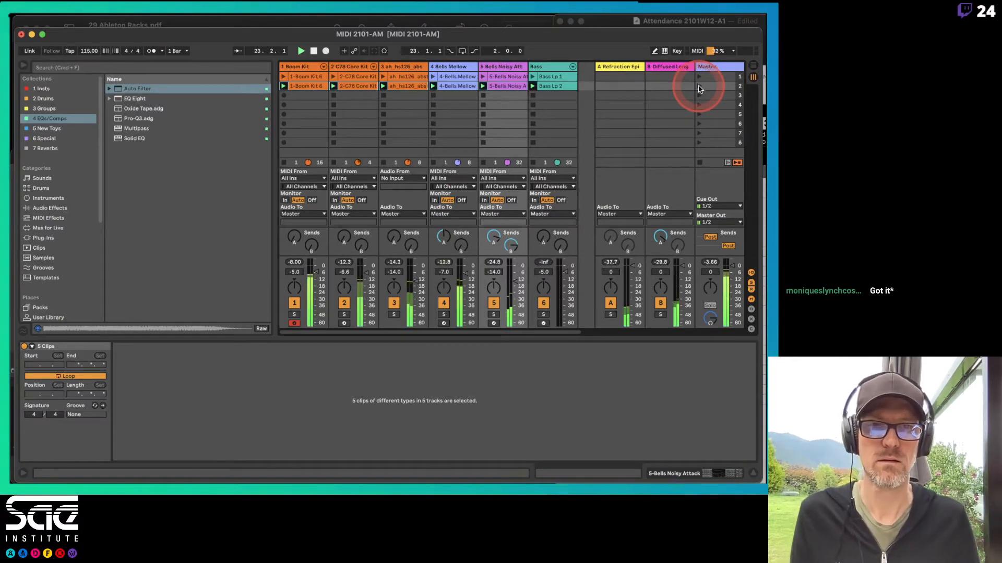
Step: Open Bass Lp 2, stop playback, audition replacement pitches, and raise the B♭0 note at bar 7 to C1
click(556, 88)
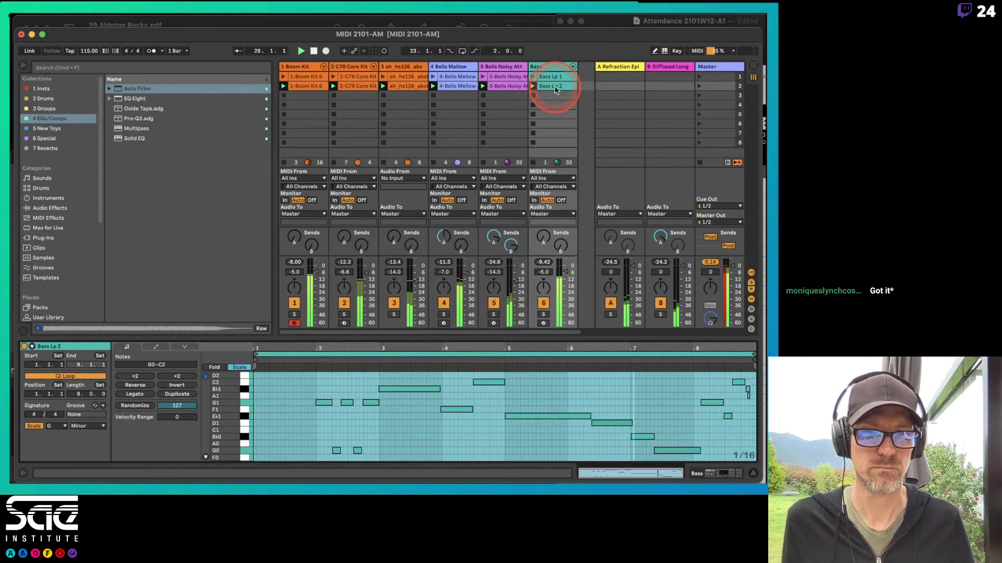
click(645, 433)
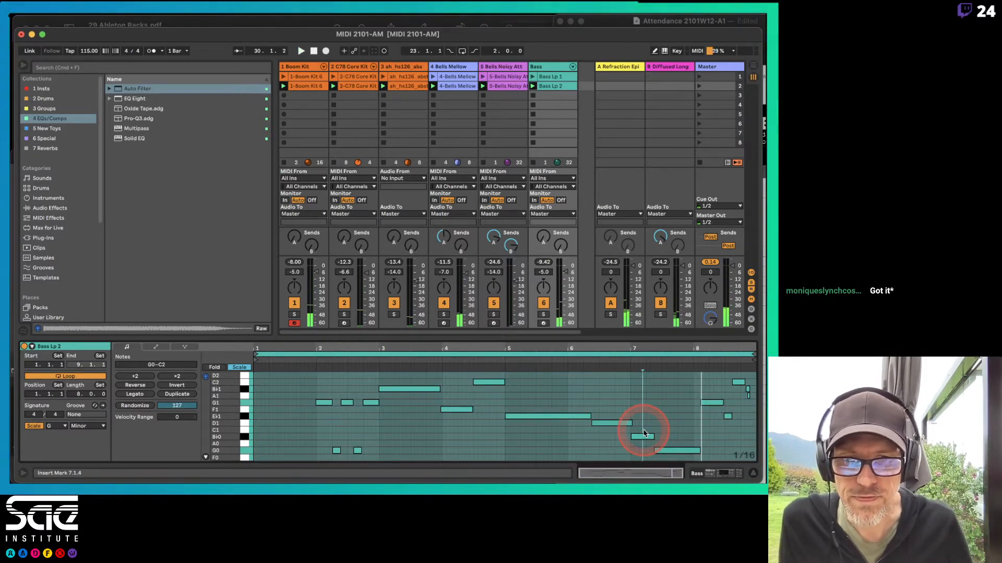
click(245, 430)
click(242, 431)
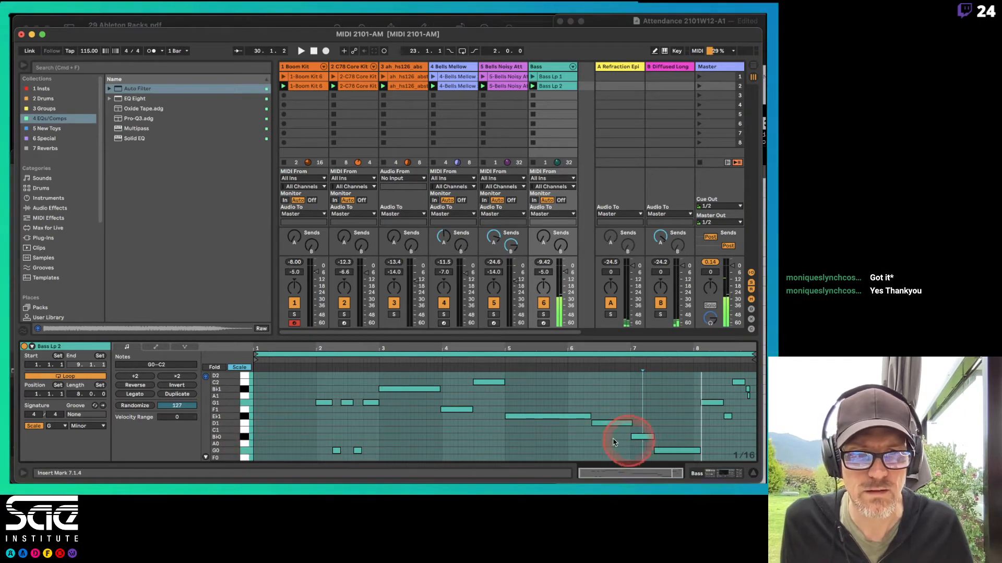
click(244, 430)
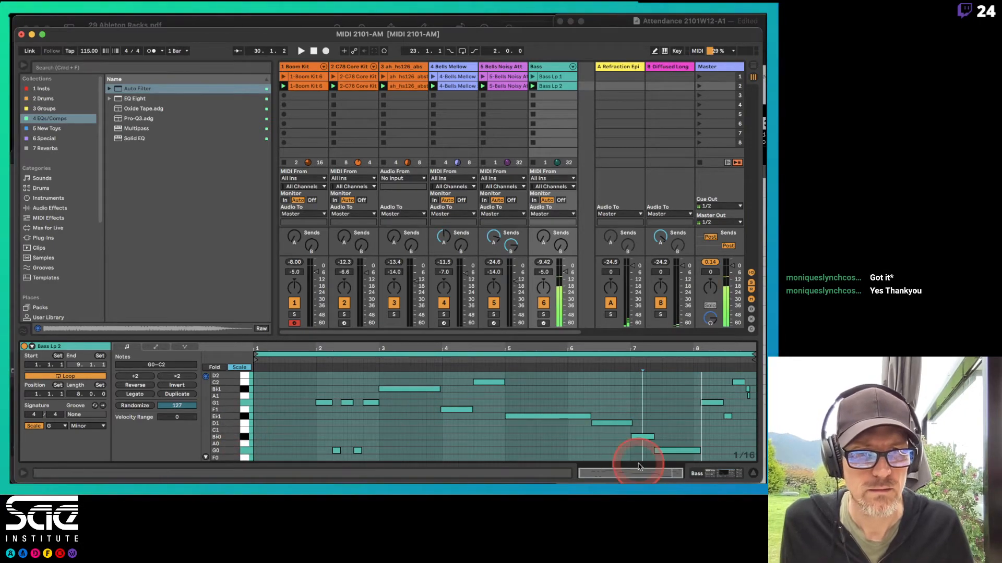
drag(641, 440, 642, 433)
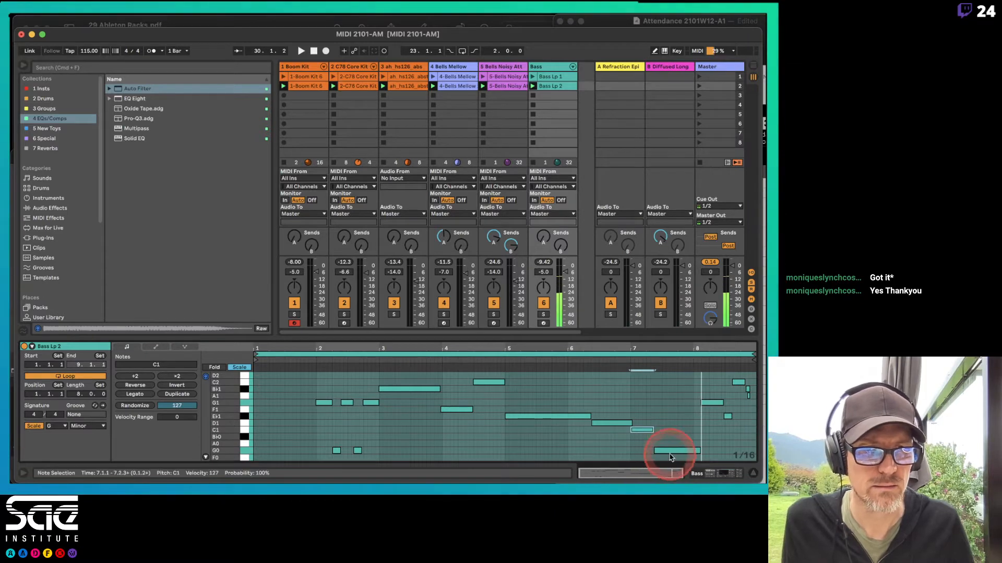
Step: Delete the long G0 note in bar 7 and lengthen the C1 note to fill the bar, ending at 8.1.1
click(671, 452)
double_click(671, 452)
click(659, 438)
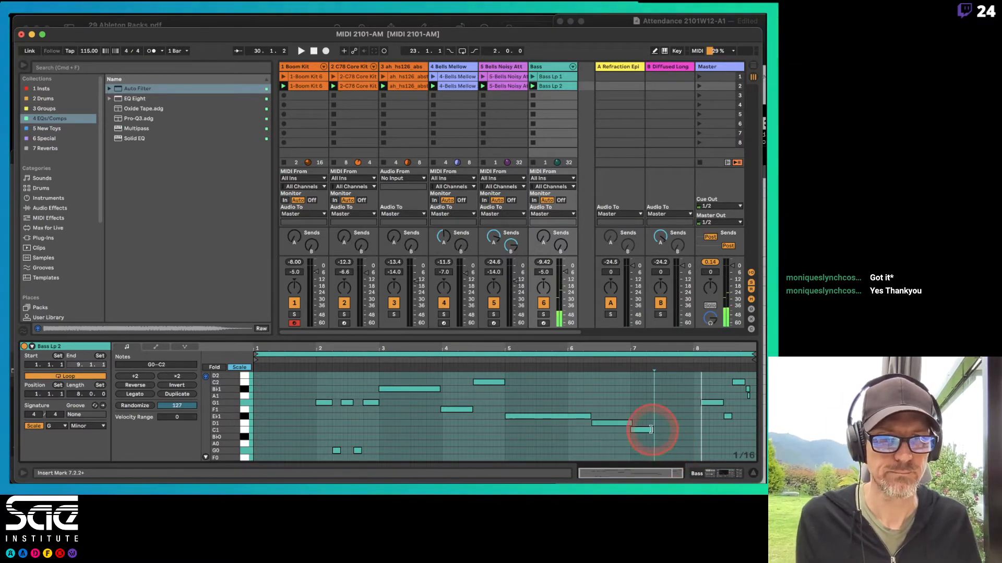
drag(650, 429, 692, 428)
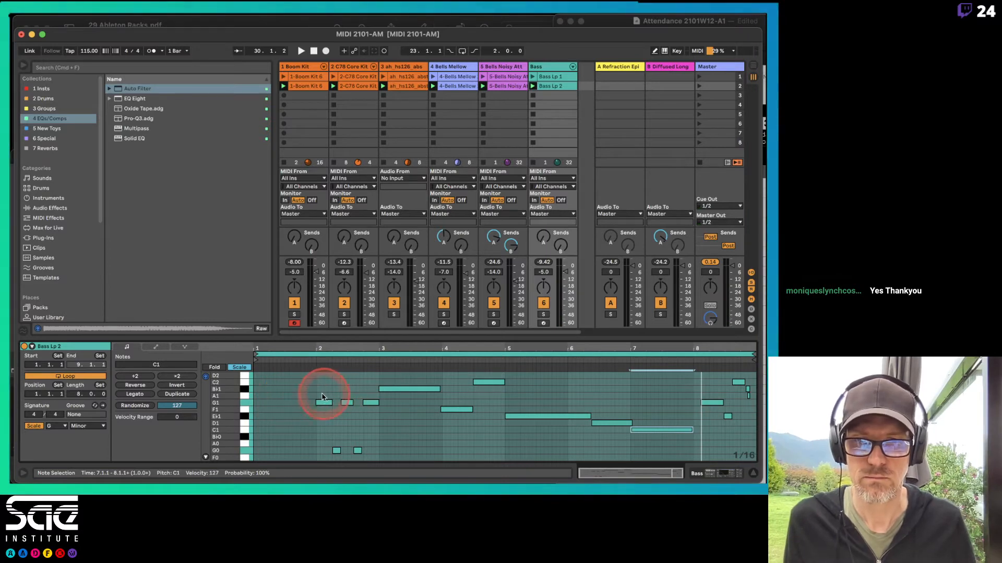
drag(319, 392, 371, 443)
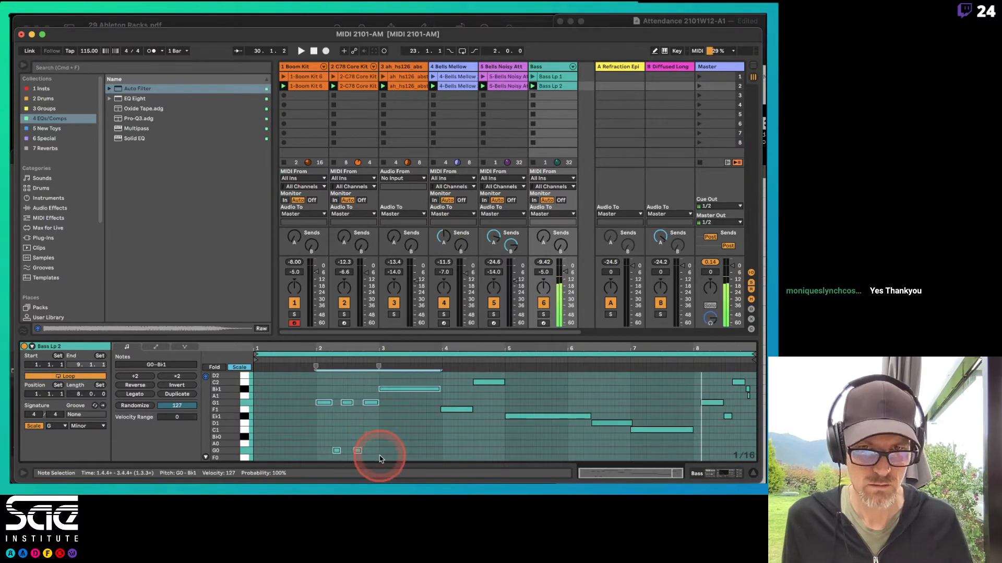
drag(327, 393, 376, 424)
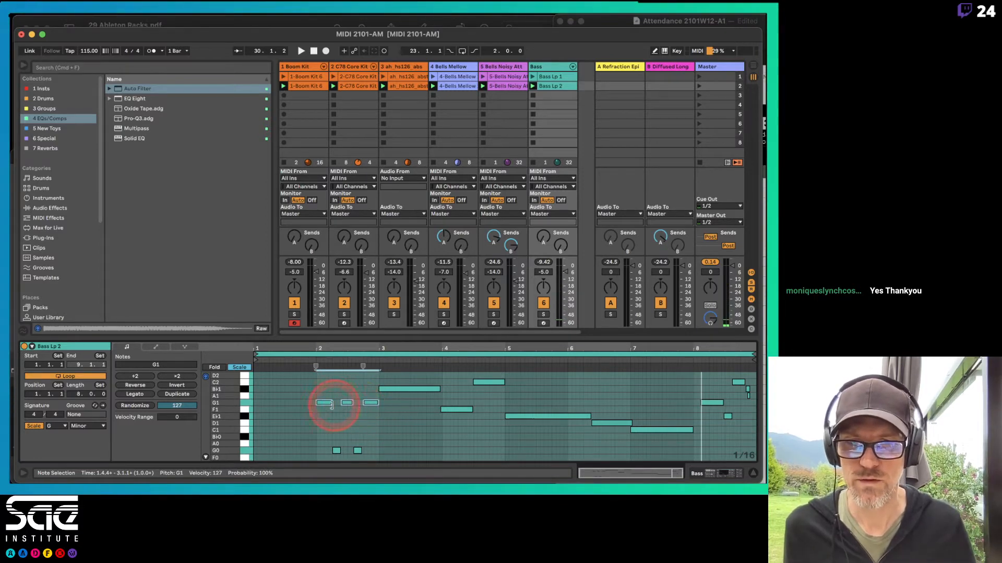
drag(323, 405, 270, 407)
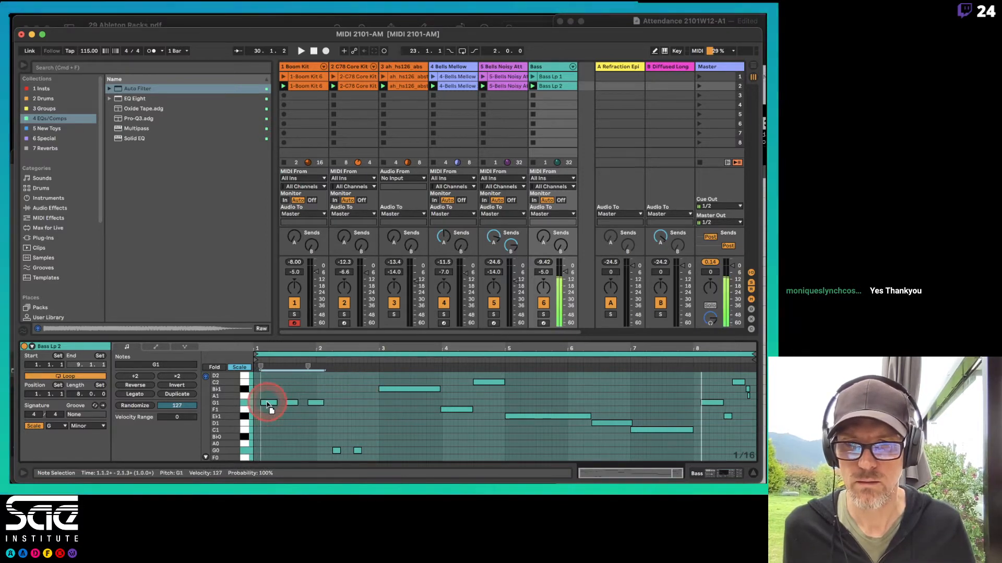
key(super+z)
Step: Shift the opening G0 and G1 notes of Bass Lp 2 earlier so the group starts at 1.1.1, and play it back
drag(328, 396, 365, 451)
key(Left)
key(Left)
key(Left)
key(Left)
key(Left)
key(Left)
key(Left)
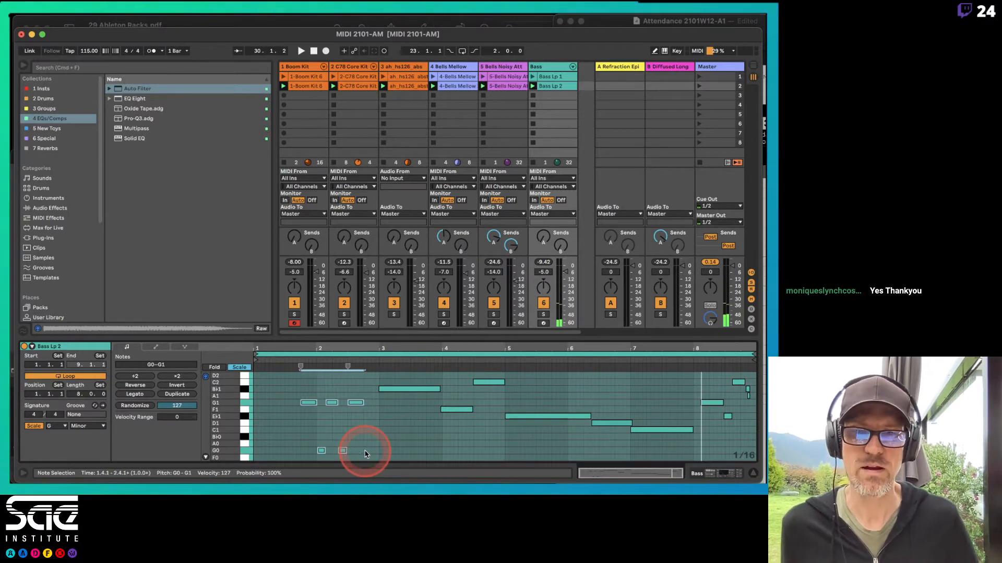
key(Left)
key(Left)
key(Left)
key(Left)
key(Left)
key(Left)
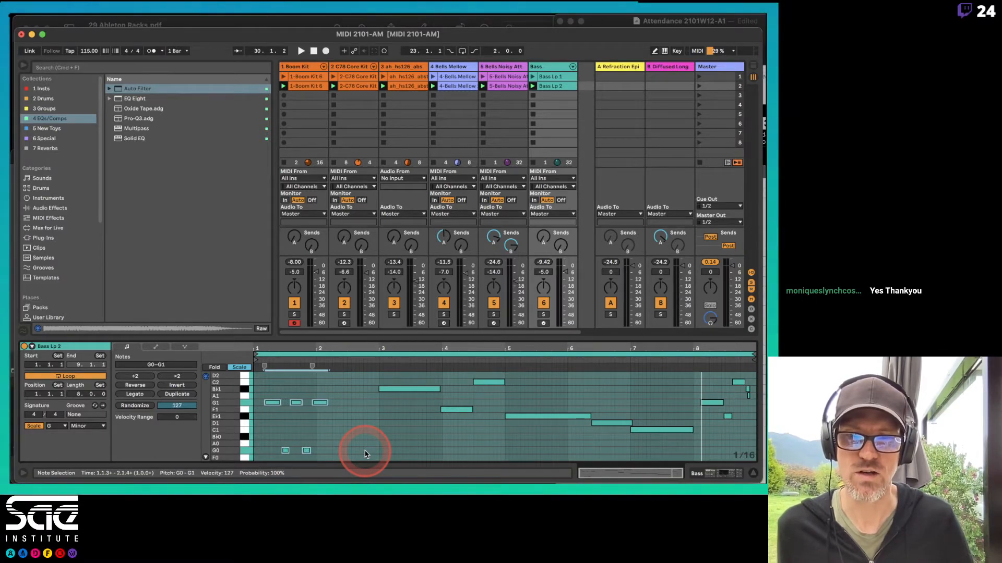
key(Left)
key(Left)
key(space)
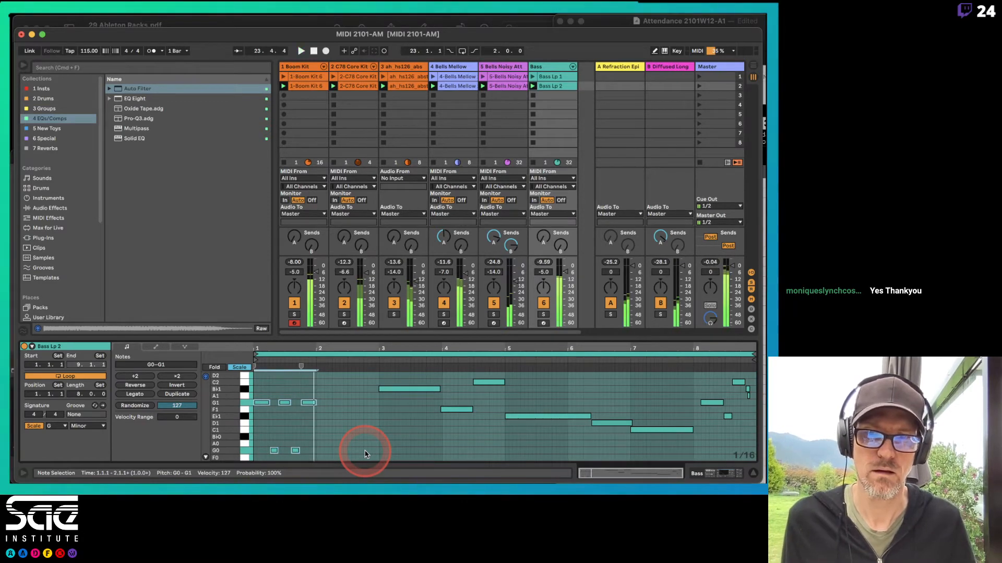
Step: Copy the two G0–G1 note pairs into bar 2 starting at 2.1.1, select all notes, and play the loop
drag(275, 394, 320, 455)
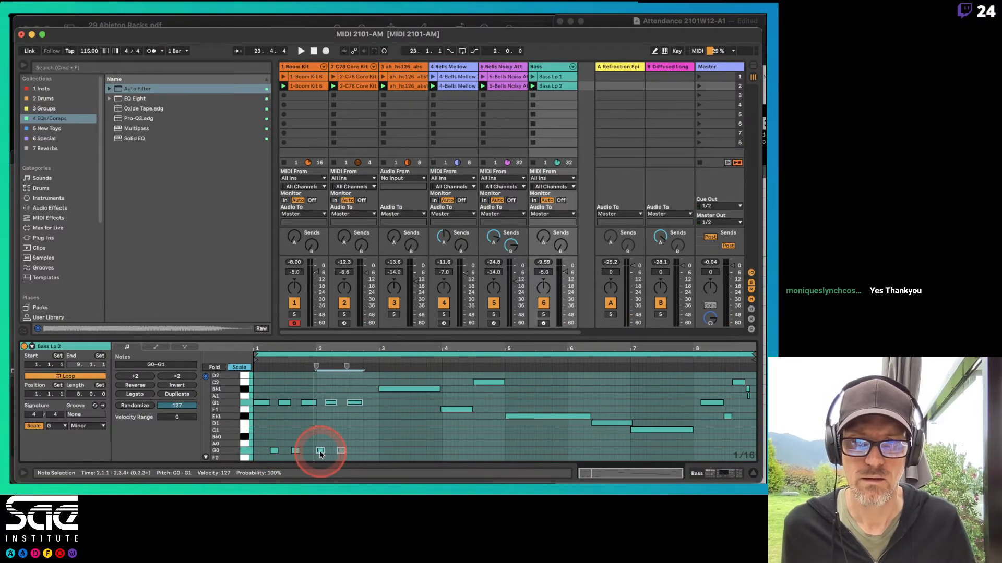
key(space)
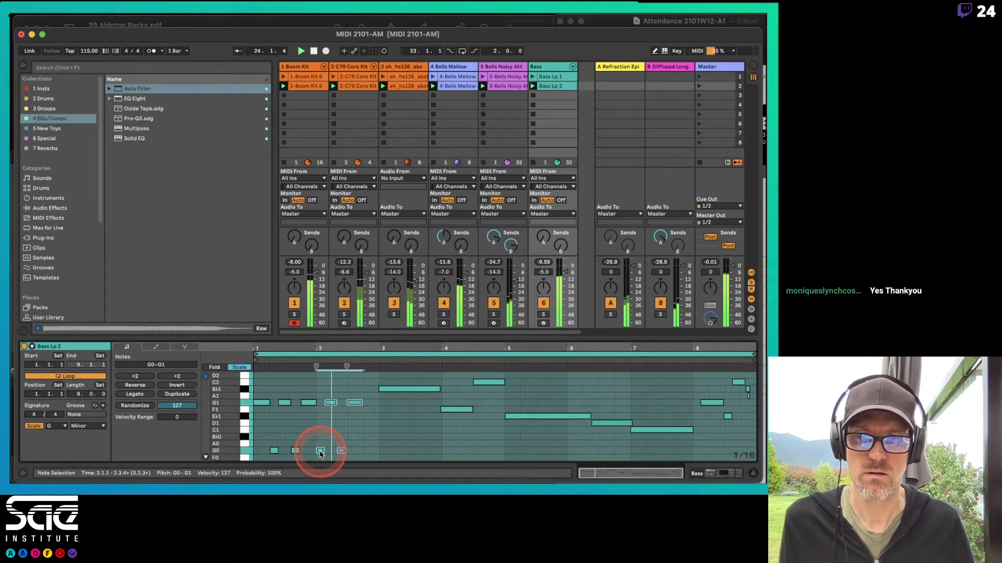
click(265, 395)
key(super+a)
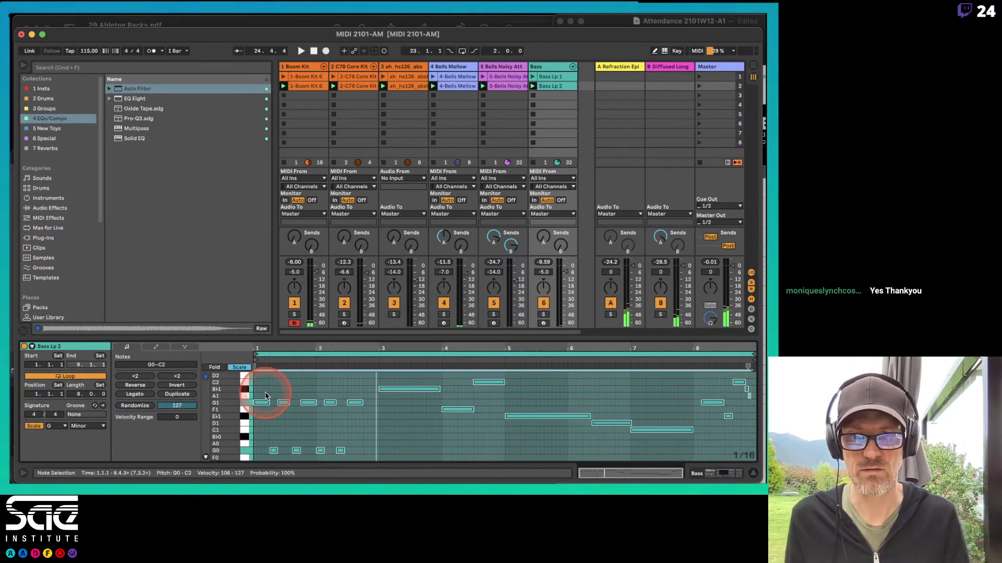
key(space)
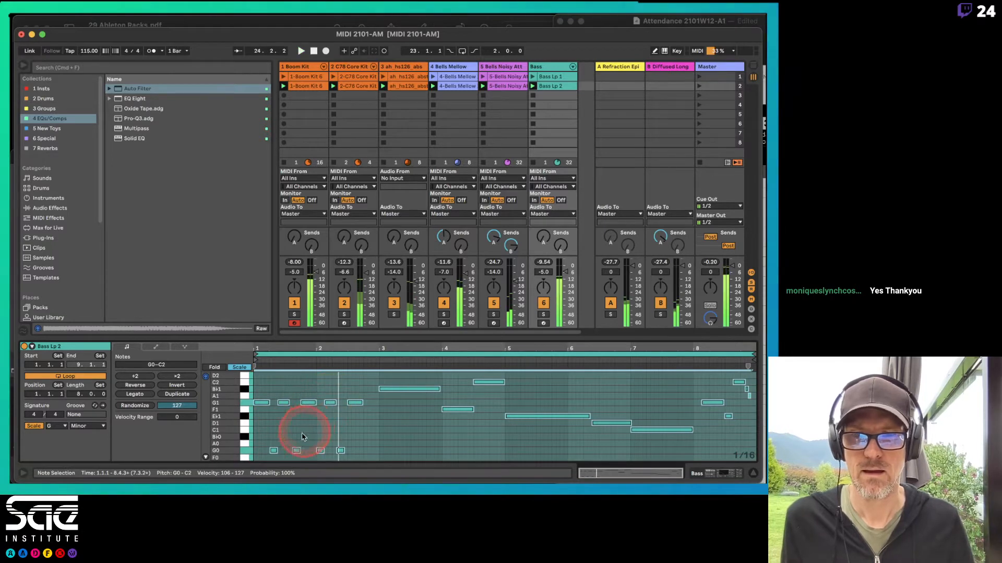
Step: Raise the four G0 notes in bars 1 and 2 to C1 and play the result
drag(268, 437, 354, 452)
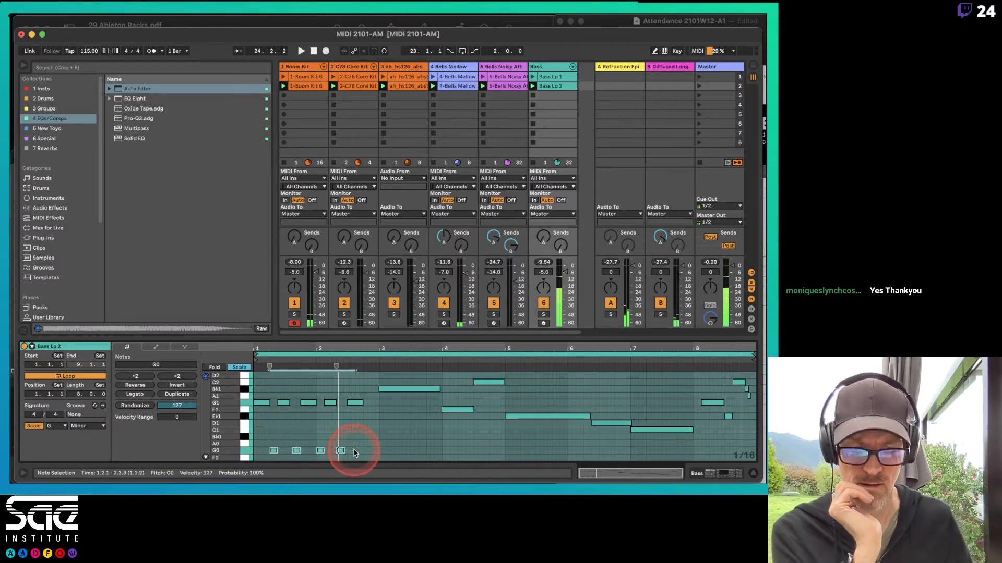
key(Up)
key(Up)
key(Up)
key(Up)
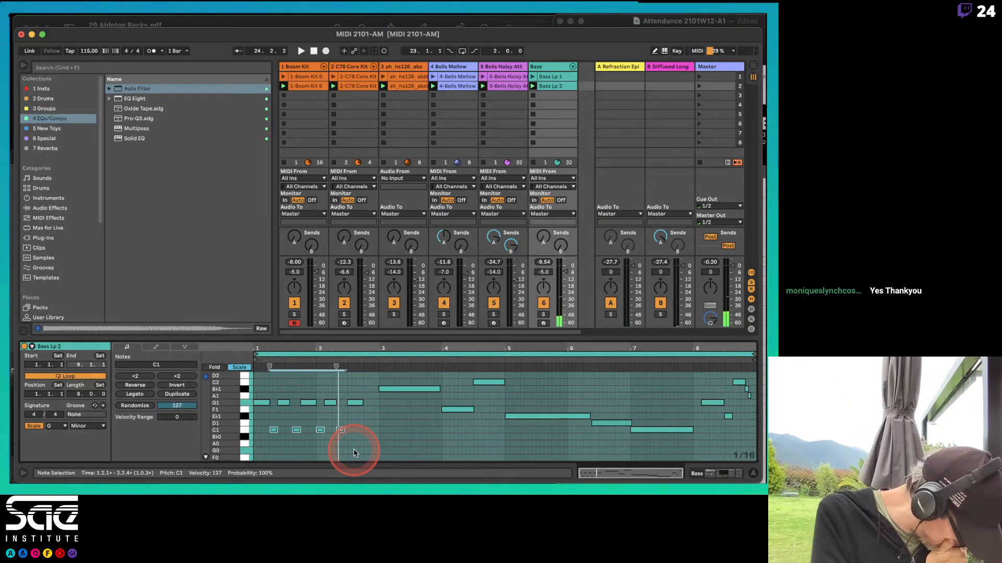
key(space)
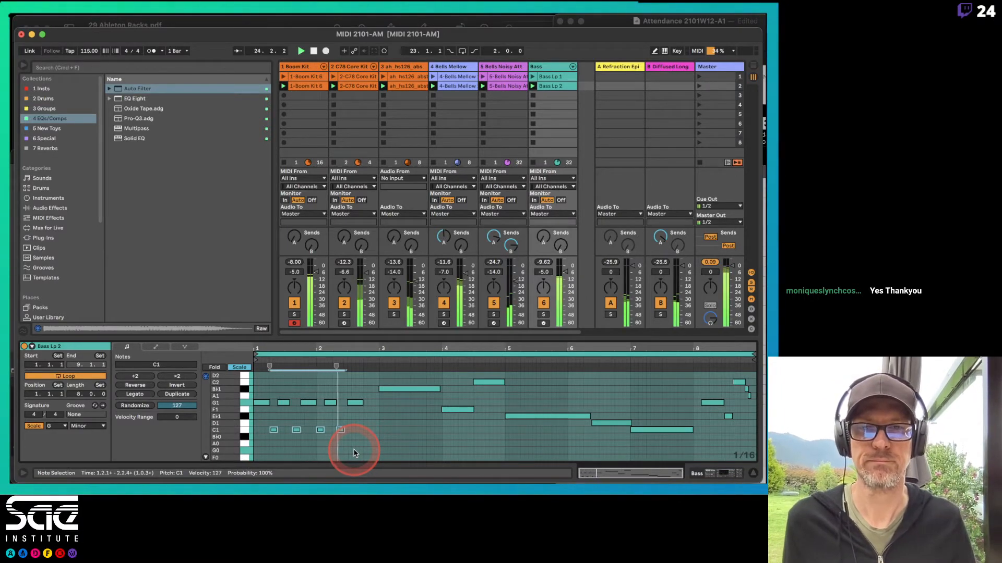
Step: Play the first two bars and lengthen the second G1 note in bar 1 slightly
click(358, 402)
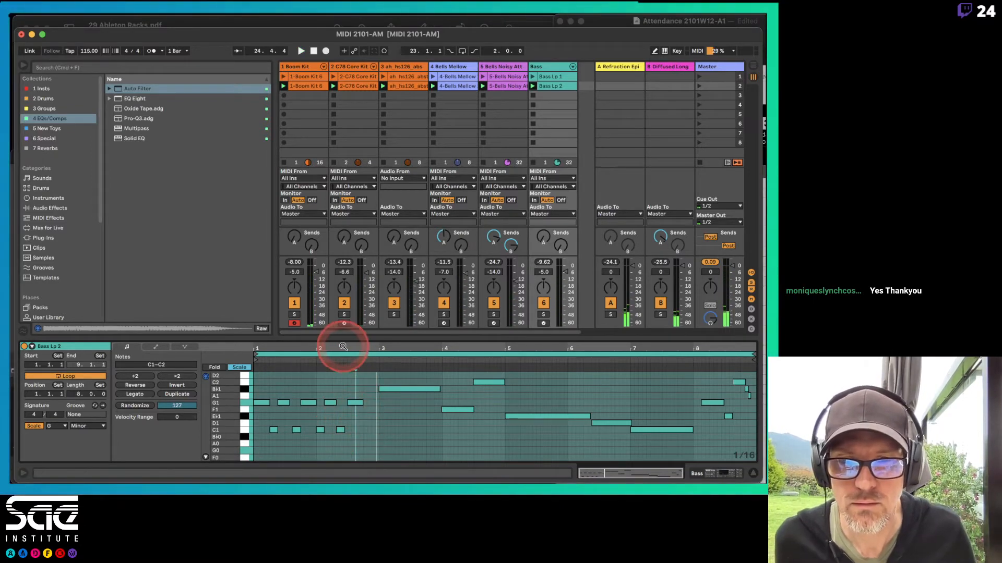
drag(340, 340, 486, 346)
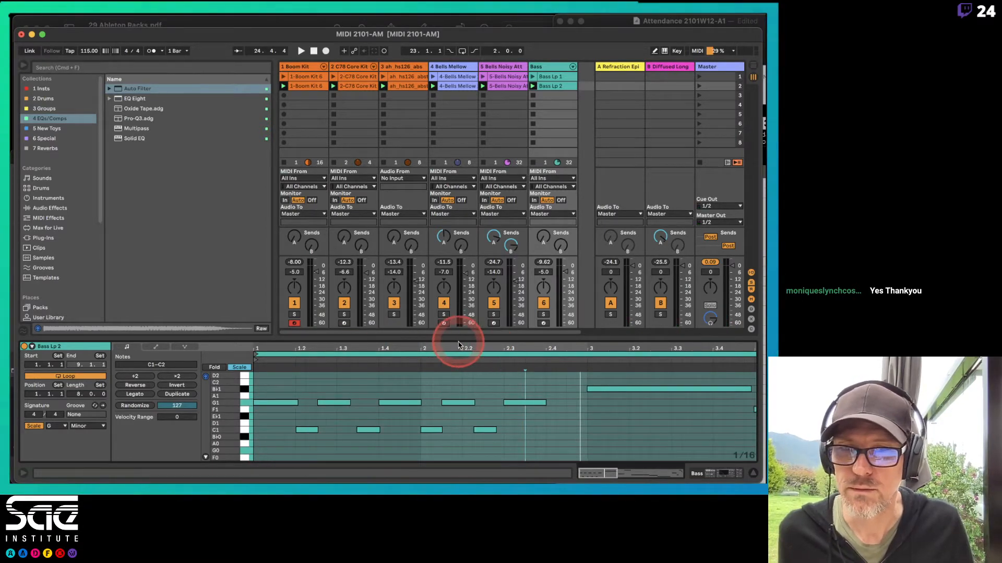
drag(460, 345, 456, 343)
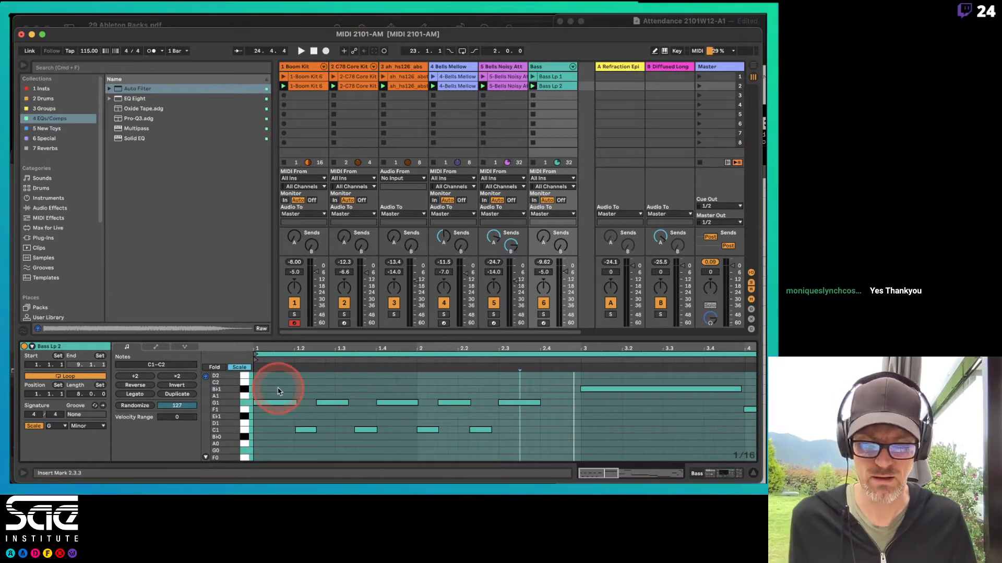
key(space)
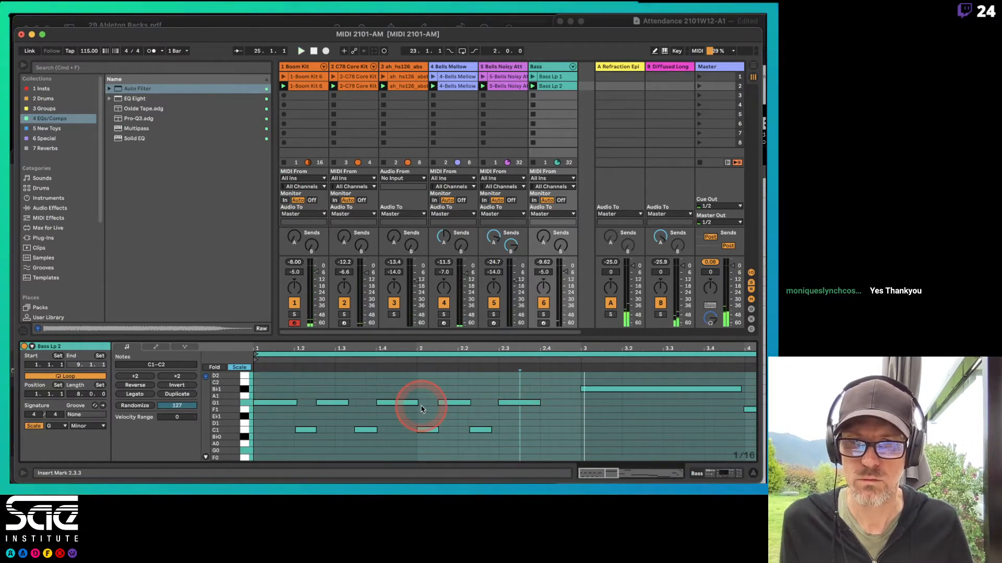
click(359, 400)
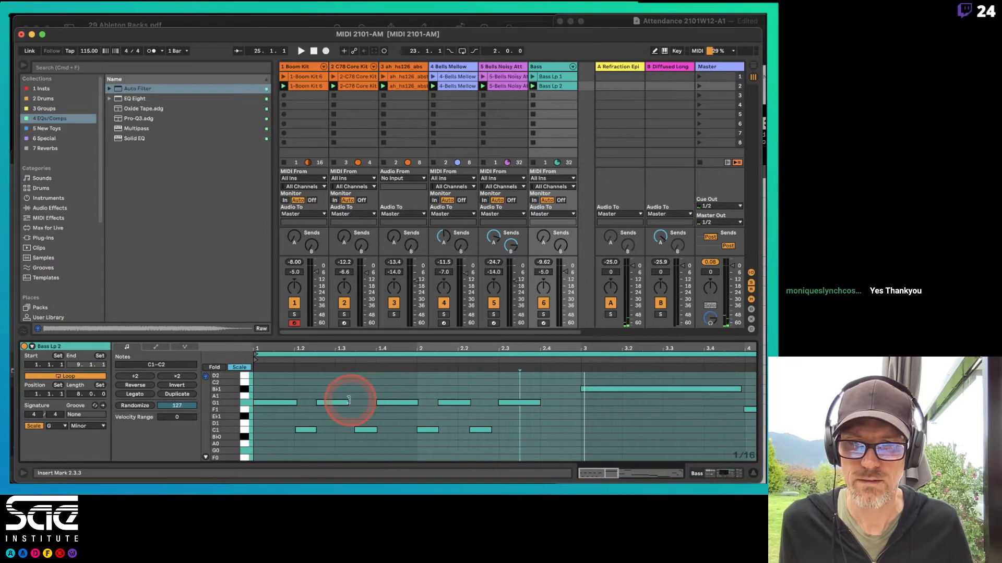
drag(349, 400, 356, 401)
Step: Apply Legato to all the G1 and C1 notes in bars 1 and 2
click(311, 385)
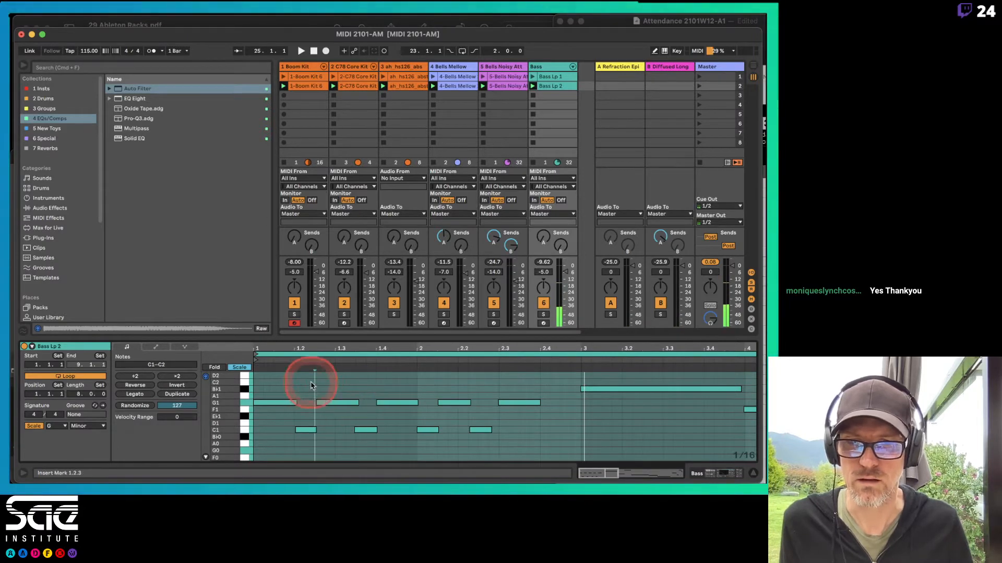
drag(272, 389, 575, 437)
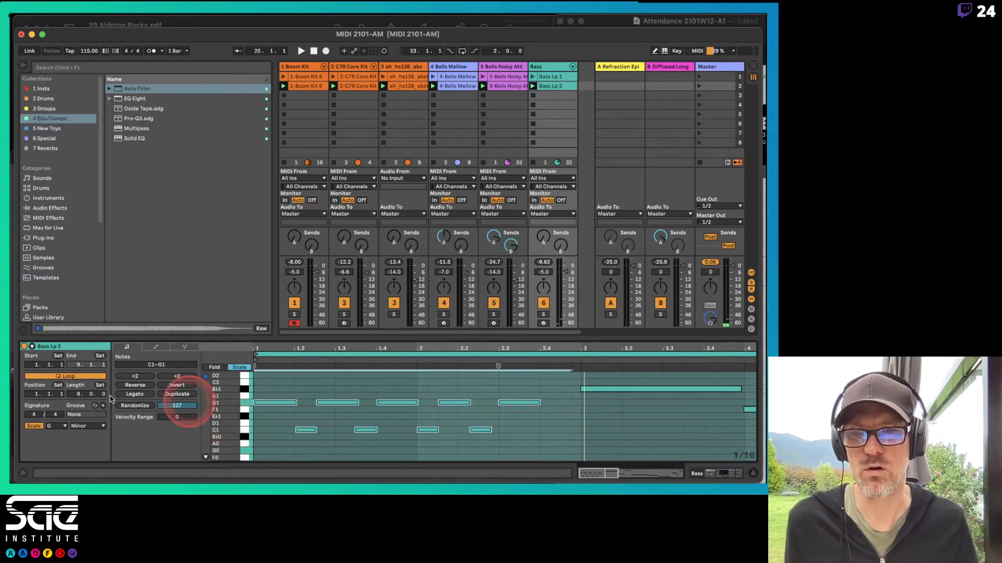
click(137, 395)
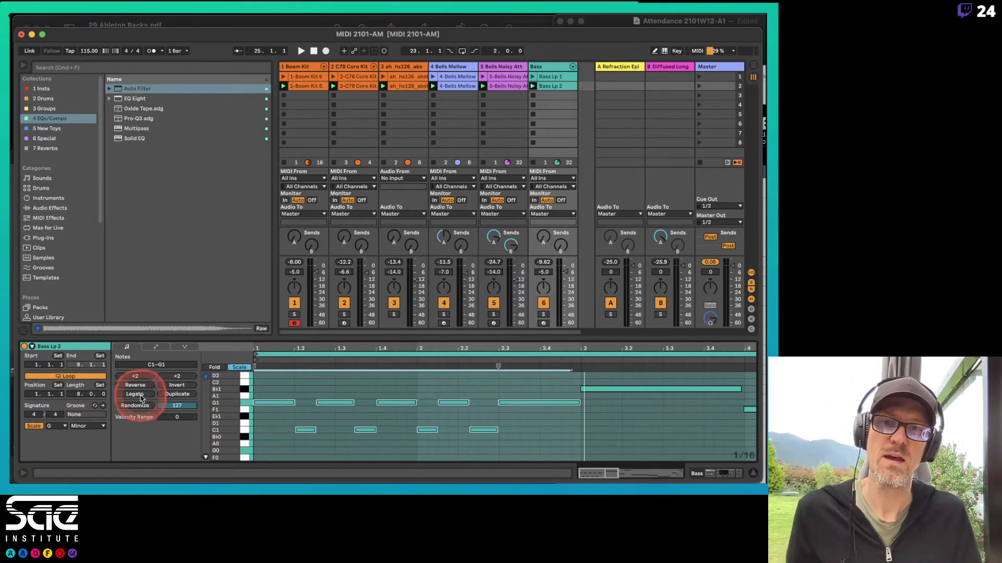
Step: Shorten the last G1 note in bar 2, copy a C1–G1 pair after it to fill up to 3.1.1, and play the result
click(479, 390)
drag(579, 402, 530, 402)
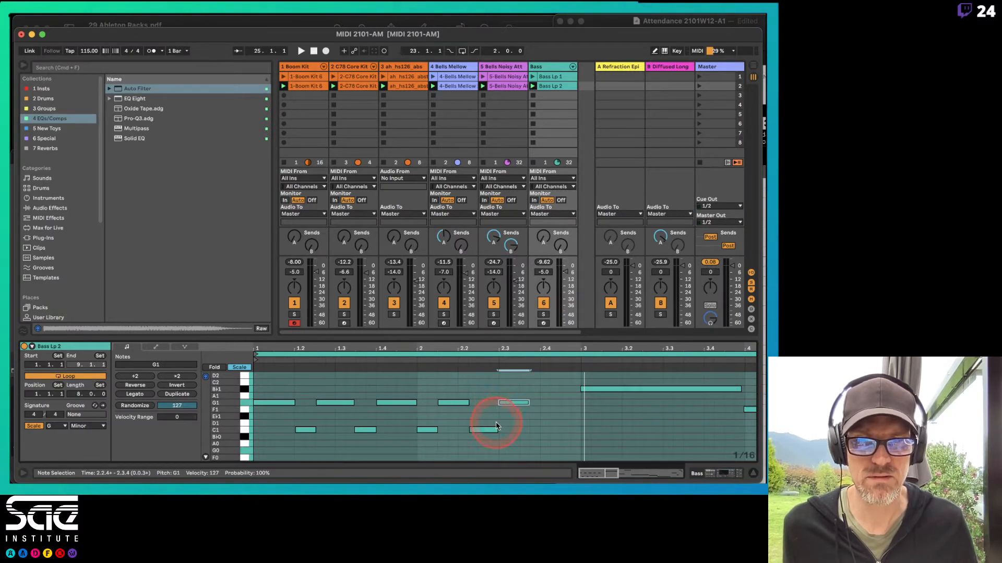
drag(418, 392, 540, 434)
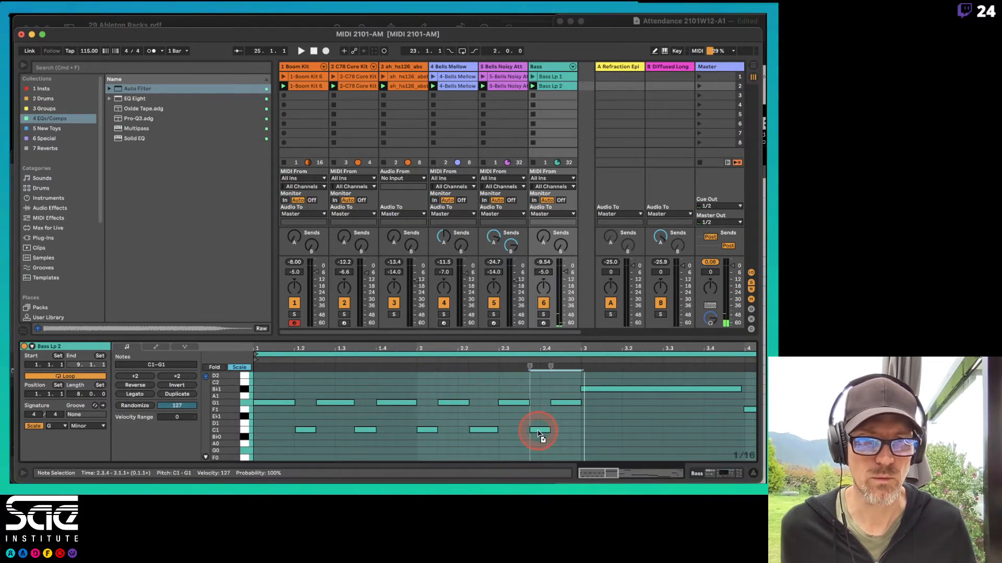
drag(540, 434, 579, 401)
key(space)
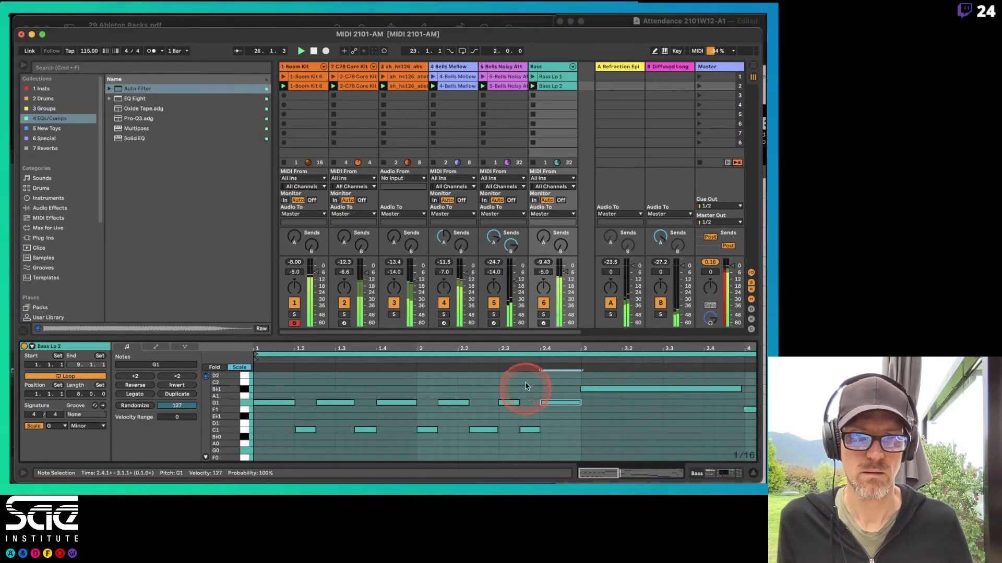
Step: Delete the five C1 notes in bars 1 and 2 and lengthen the first G1 note to end at 3.1.1
drag(293, 419, 539, 439)
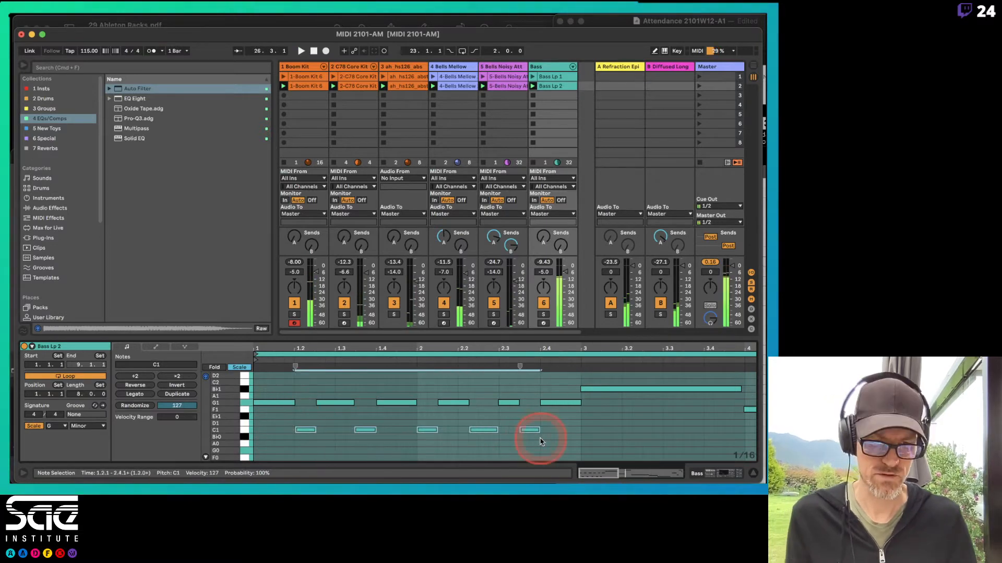
key(Delete)
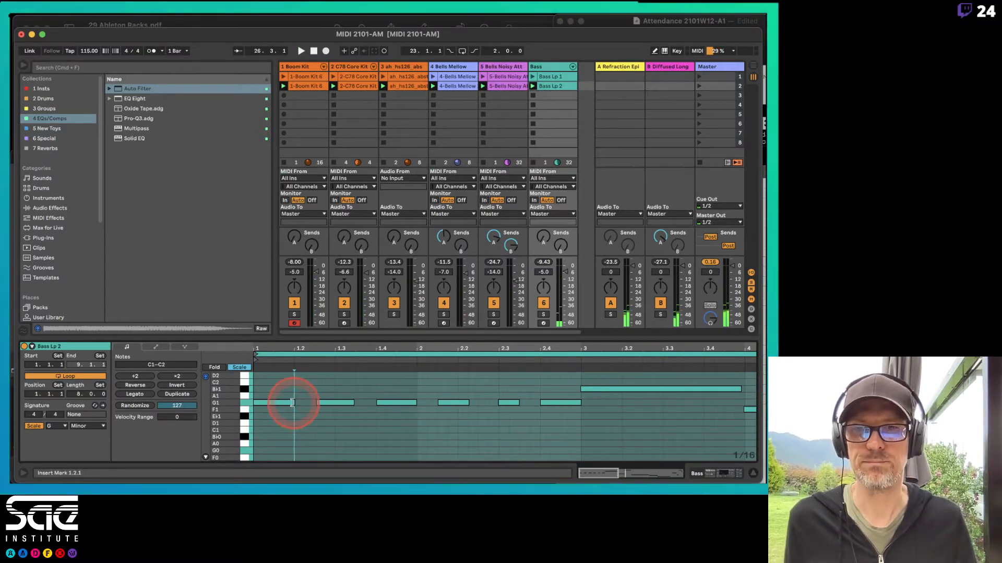
drag(293, 402, 581, 403)
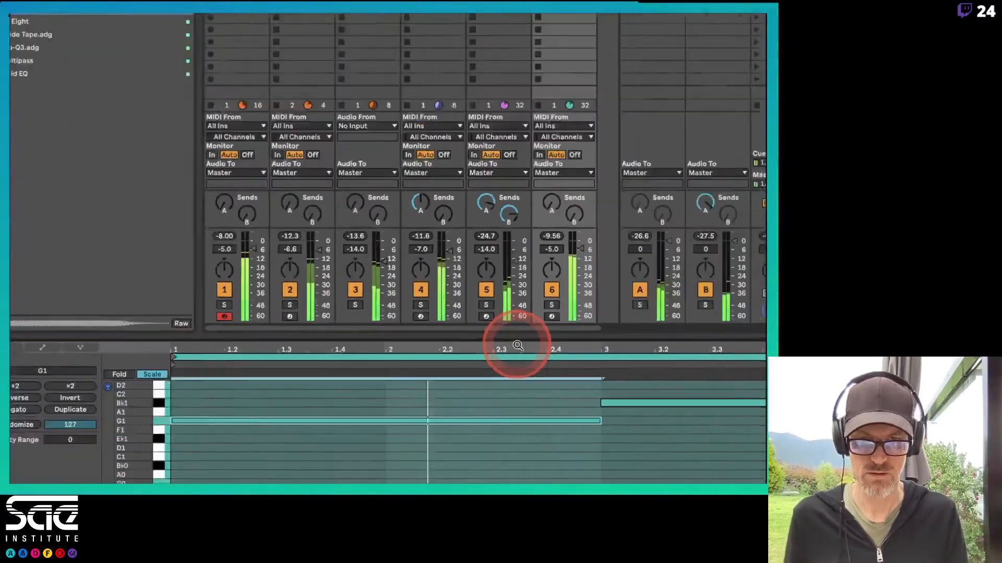
drag(518, 347, 518, 346)
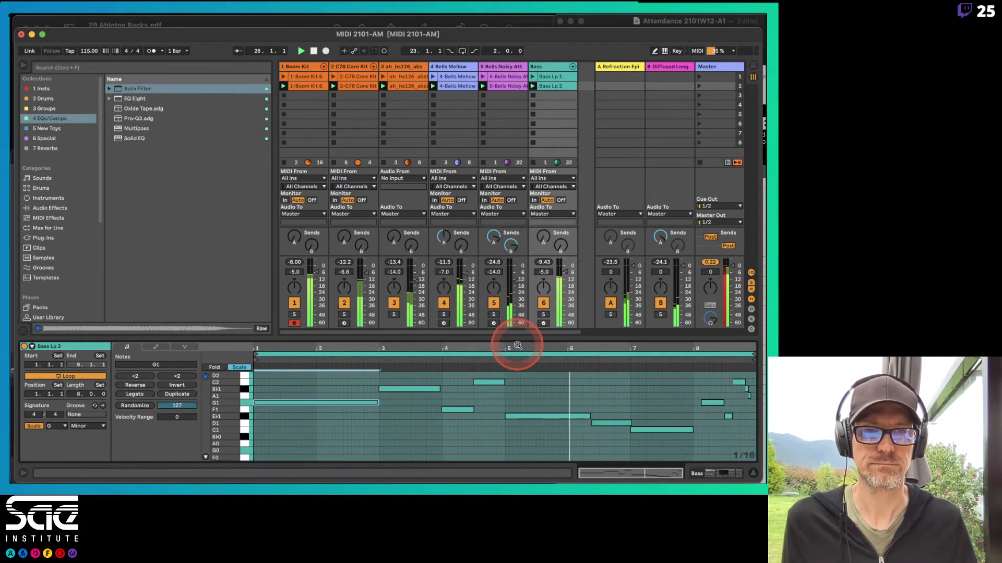
Step: Stop the playing clip on the Bells Noisy track and turn off note preview in the Bass Lp 2 editor
click(483, 96)
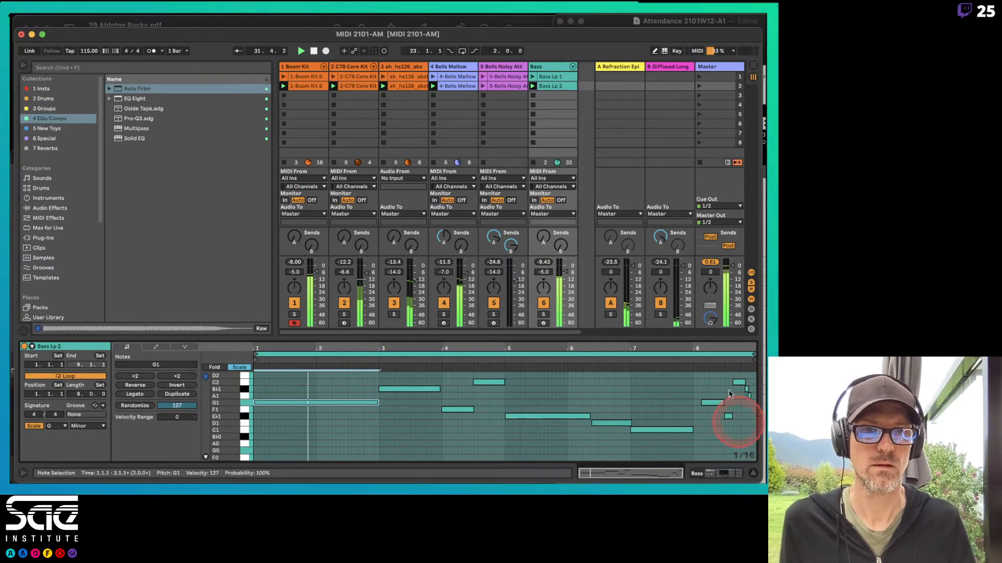
click(712, 403)
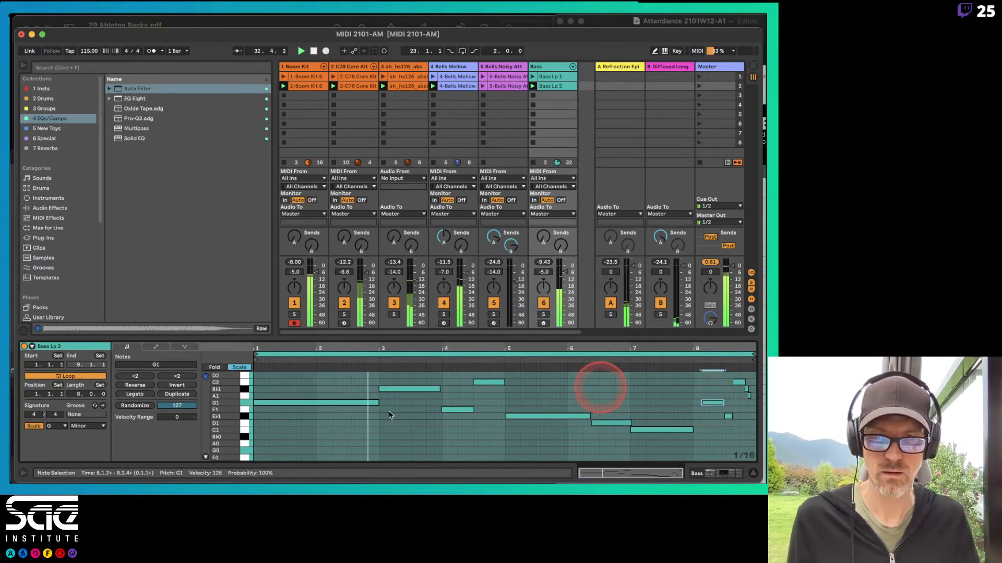
click(205, 376)
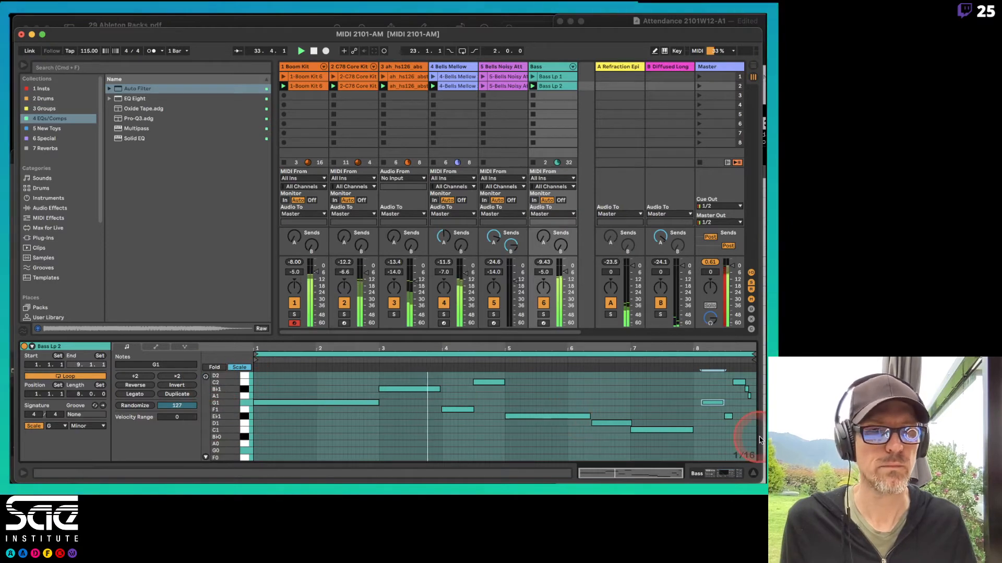
Step: Move the bar 8 notes earlier: G1 to 8.1.1, E♭1 to 8.2.3, C2 to 8.3.1 and B♭1 to 8.4.1
drag(706, 347, 592, 345)
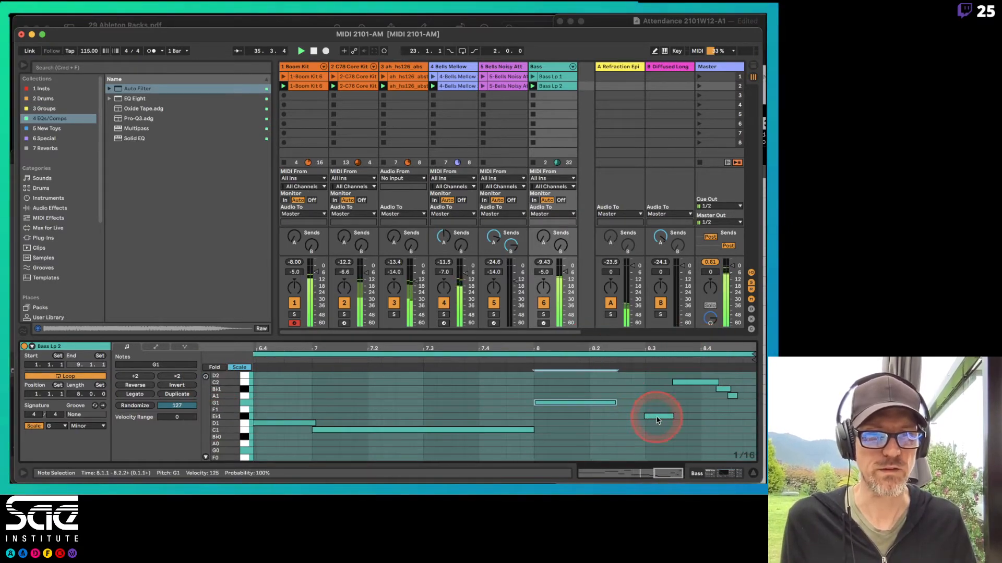
drag(669, 418, 657, 418)
key(Left)
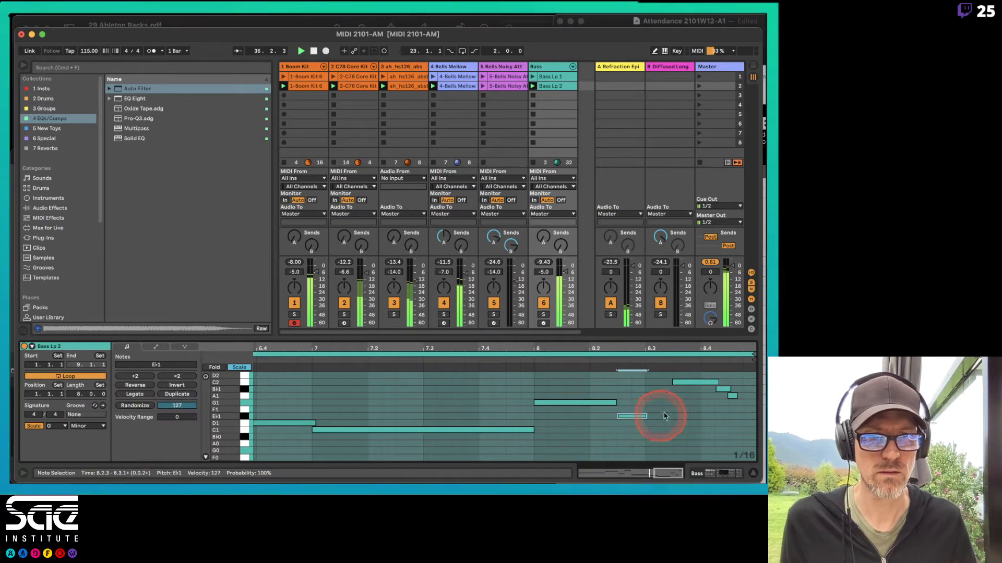
click(684, 383)
key(Left)
key(Left)
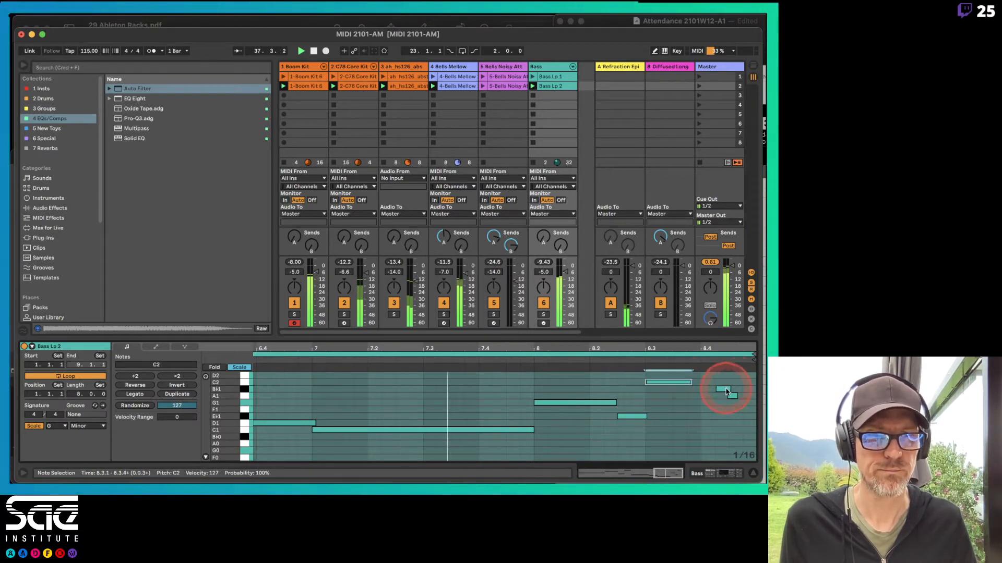
click(722, 390)
key(Left)
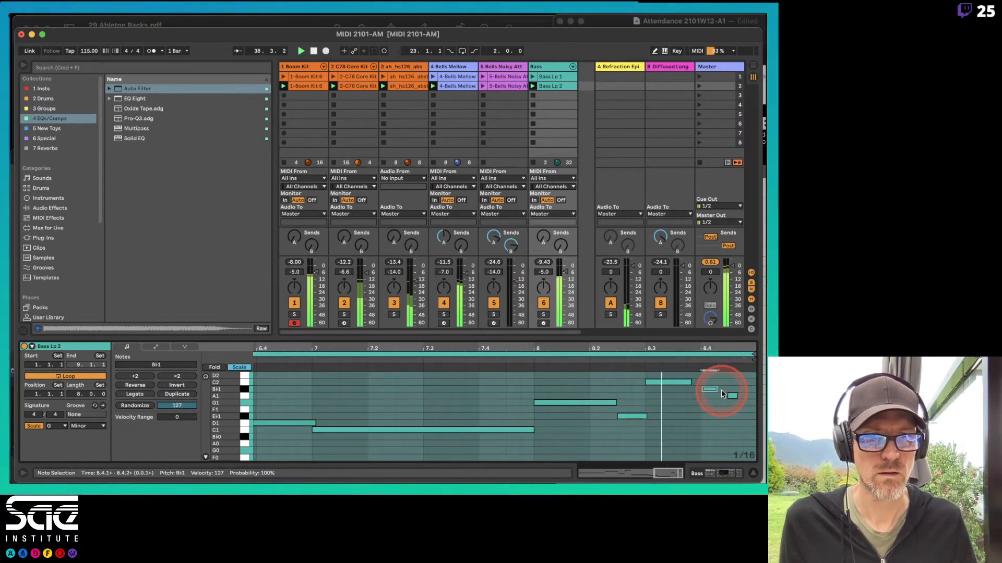
Step: Select every note in Bass Lp 2 and apply Legato to close the gaps between them
click(716, 379)
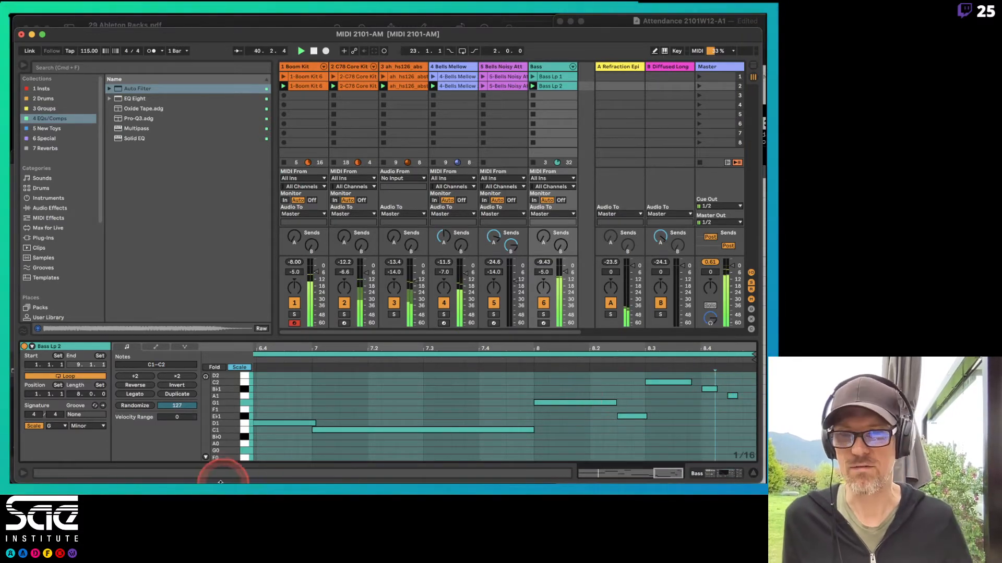
click(134, 394)
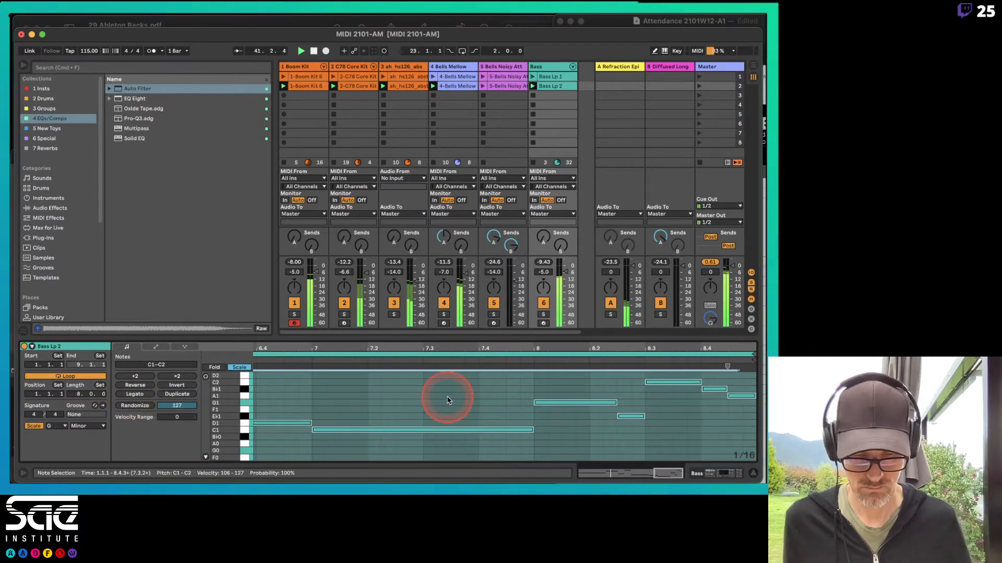
scroll(448, 401, down, 5)
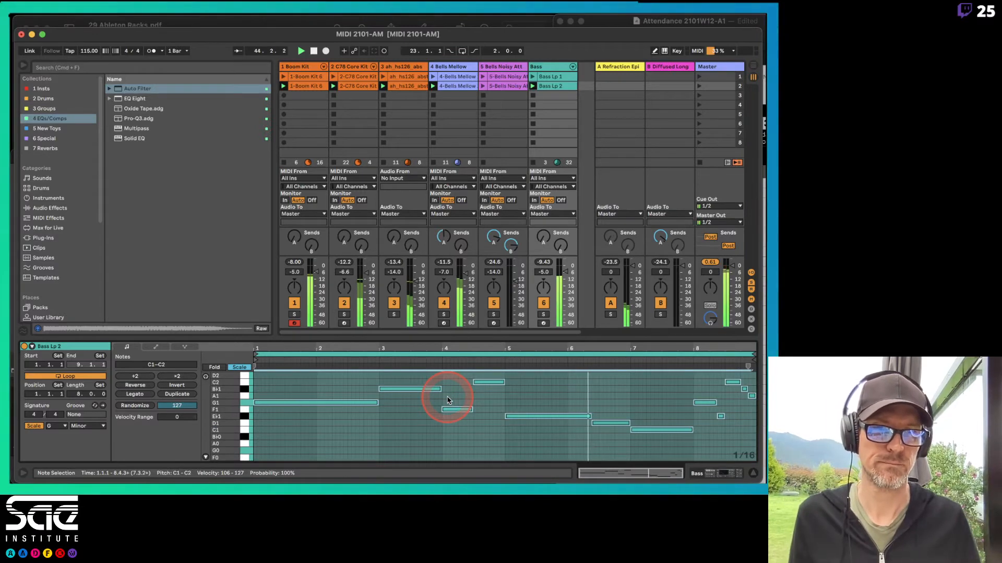
Step: Extend the E♭1 note that starts at bar 5 to end at 6.3.1 and start the following D1 note there
click(504, 407)
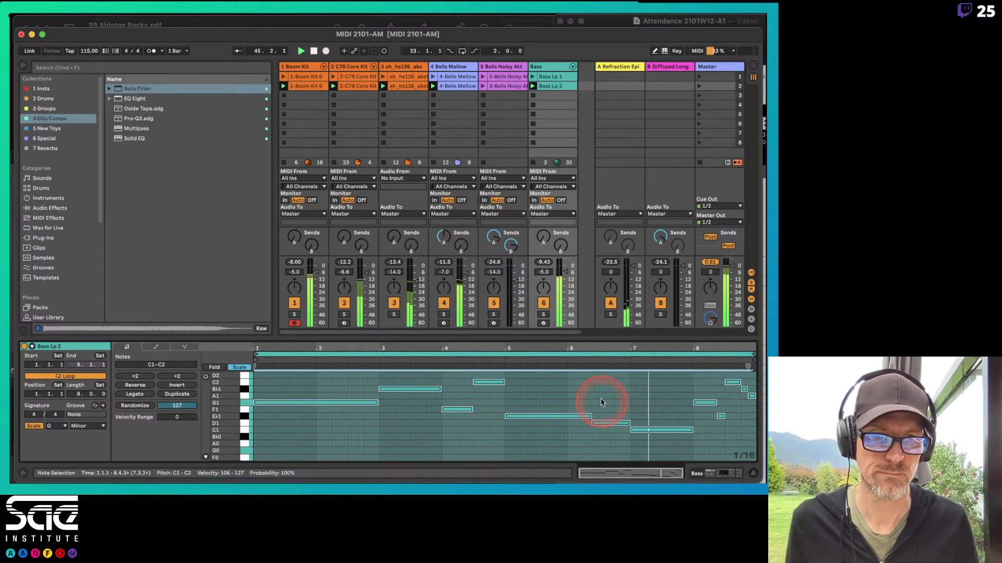
drag(600, 348, 601, 365)
click(590, 409)
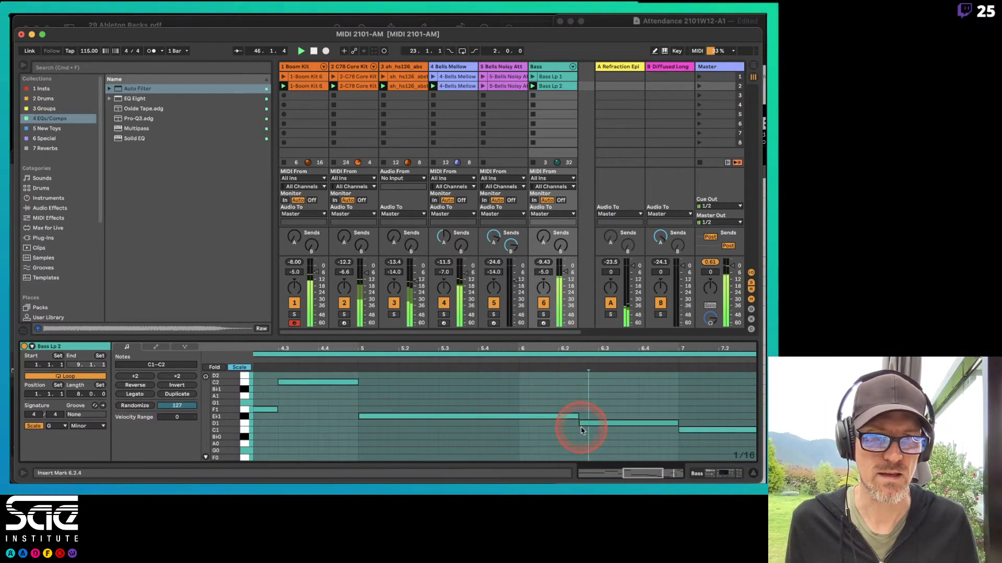
mouse_move(582, 427)
mouse_down()
mouse_move(598, 424)
mouse_move(578, 418)
mouse_move(598, 420)
mouse_up()
double_click(586, 344)
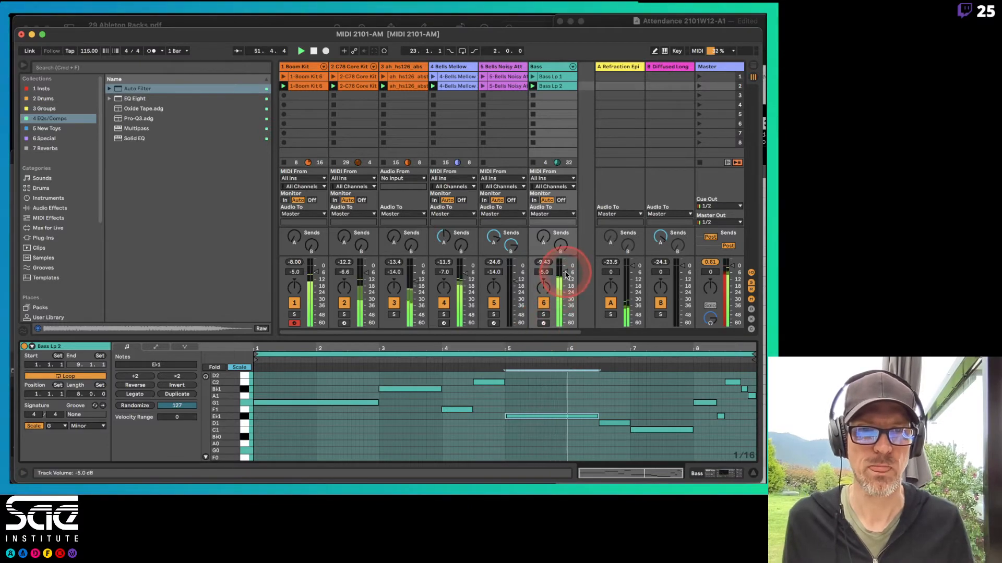
Step: Lower the Bass track volume to -7.5 dB and stop playback
drag(564, 272, 565, 274)
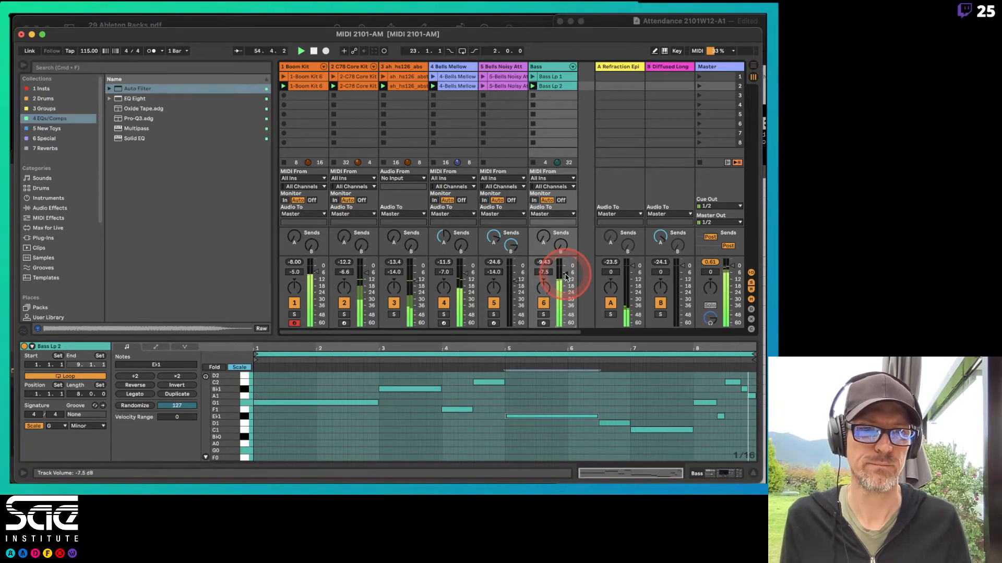
key(space)
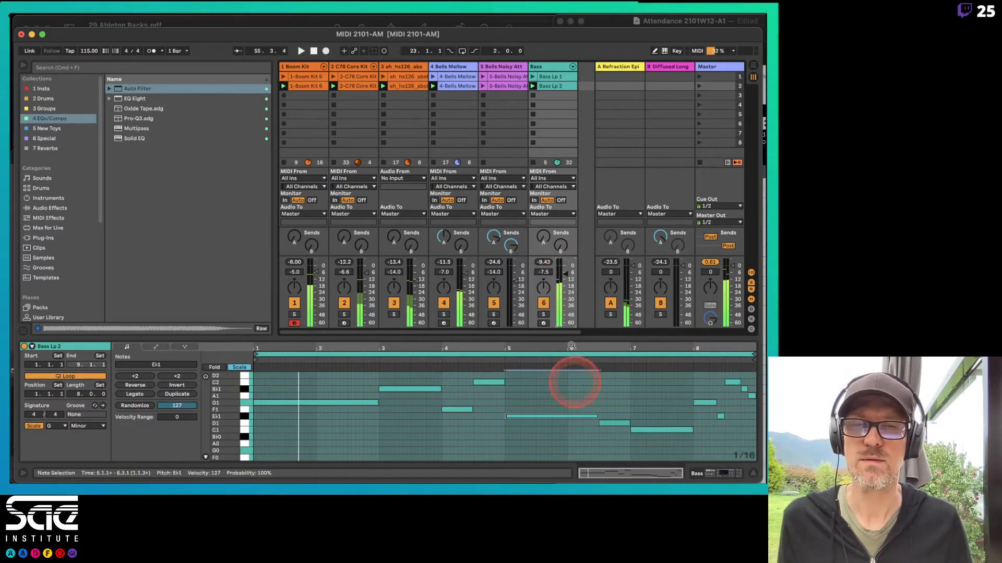
Step: Show the Bass track's devices and insert a Compressor between Auto Filter and Utility
click(546, 67)
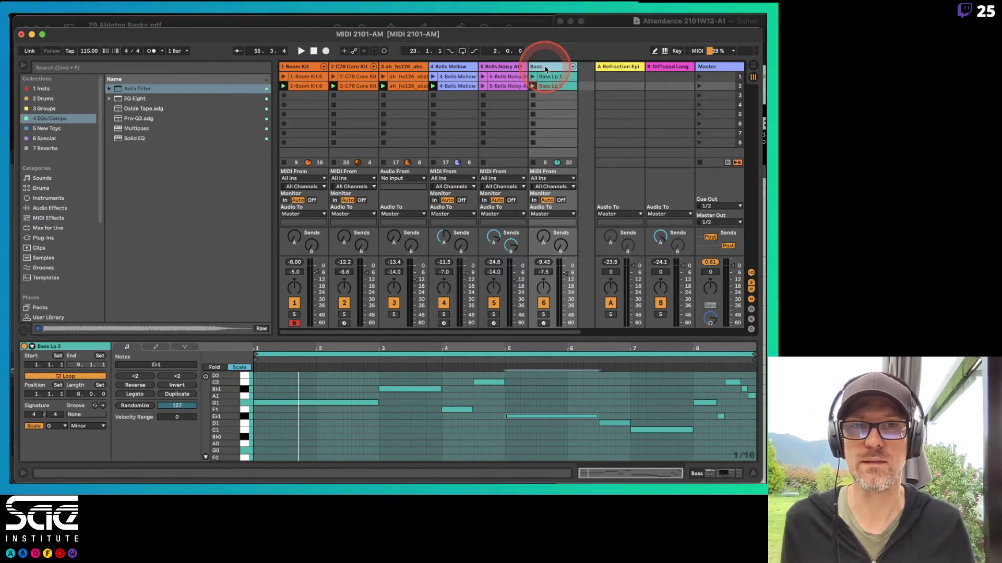
double_click(547, 67)
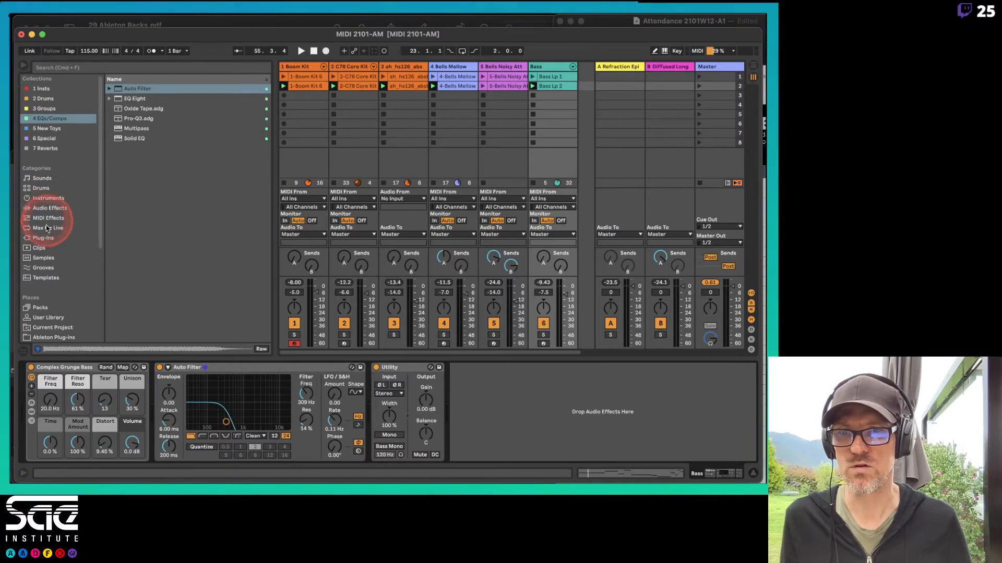
click(48, 208)
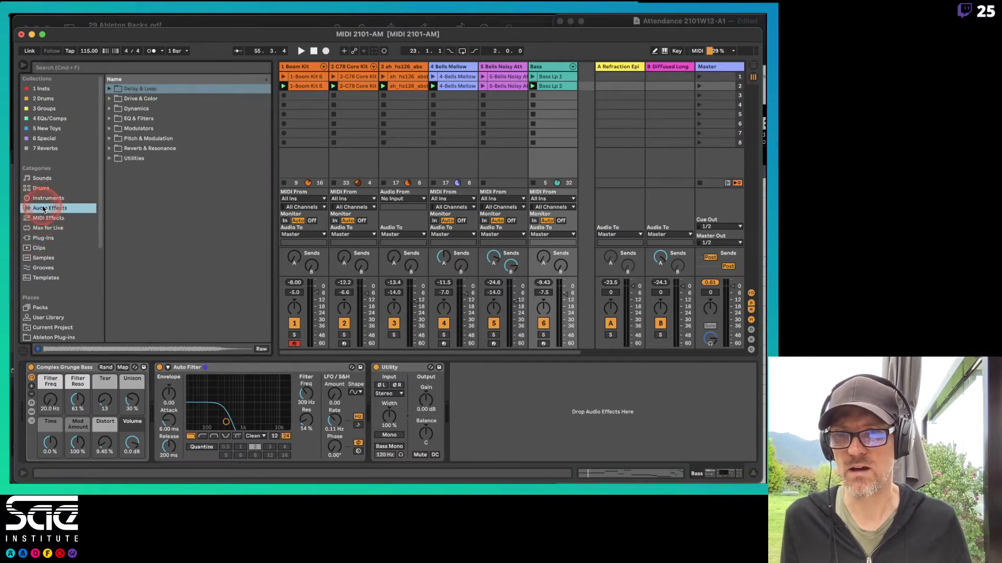
click(109, 109)
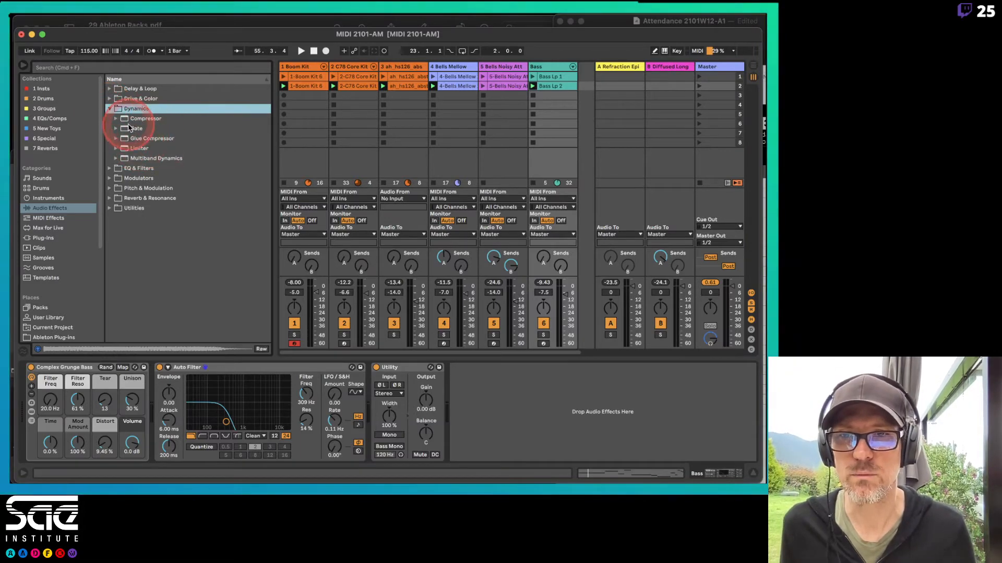
drag(125, 120, 358, 412)
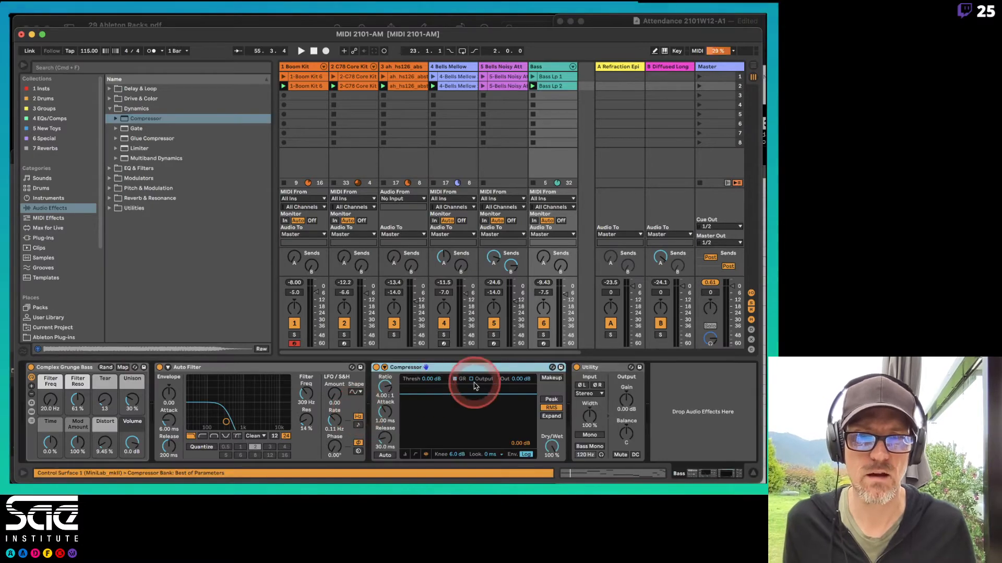
Step: Enable the Compressor's sidechain with 1-Boom Kit as the audio source and leave the sidechain EQ off
click(385, 367)
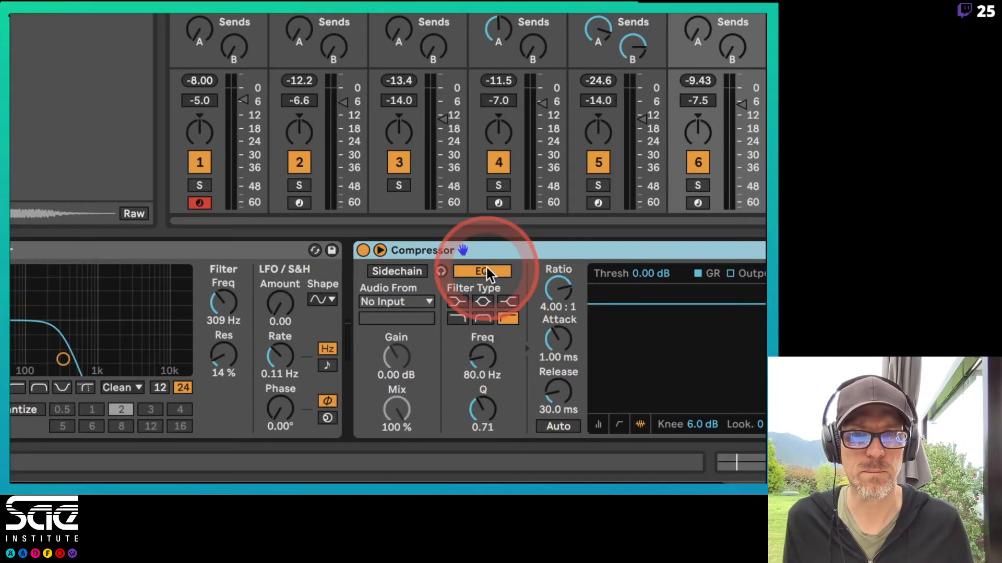
click(486, 271)
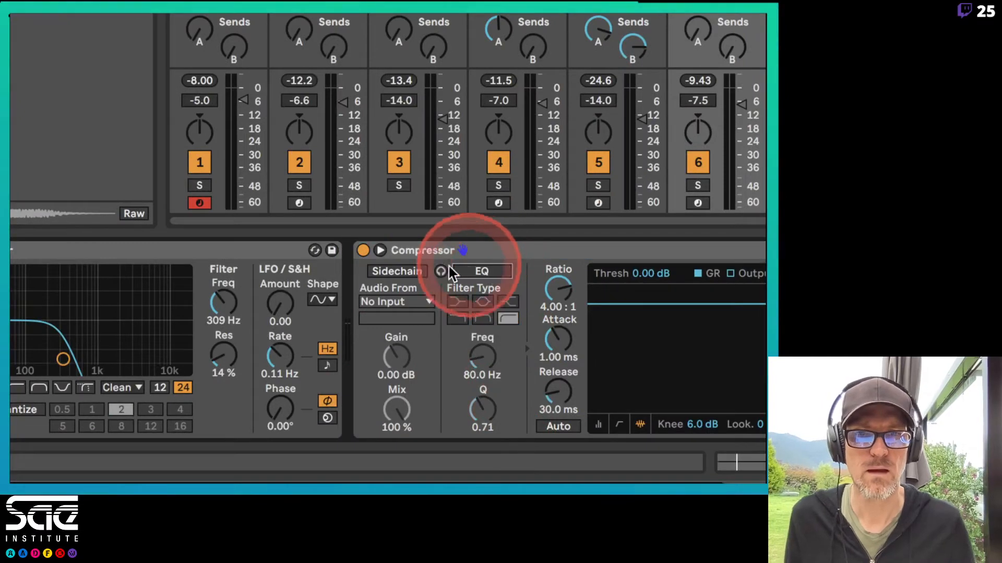
click(393, 271)
click(410, 302)
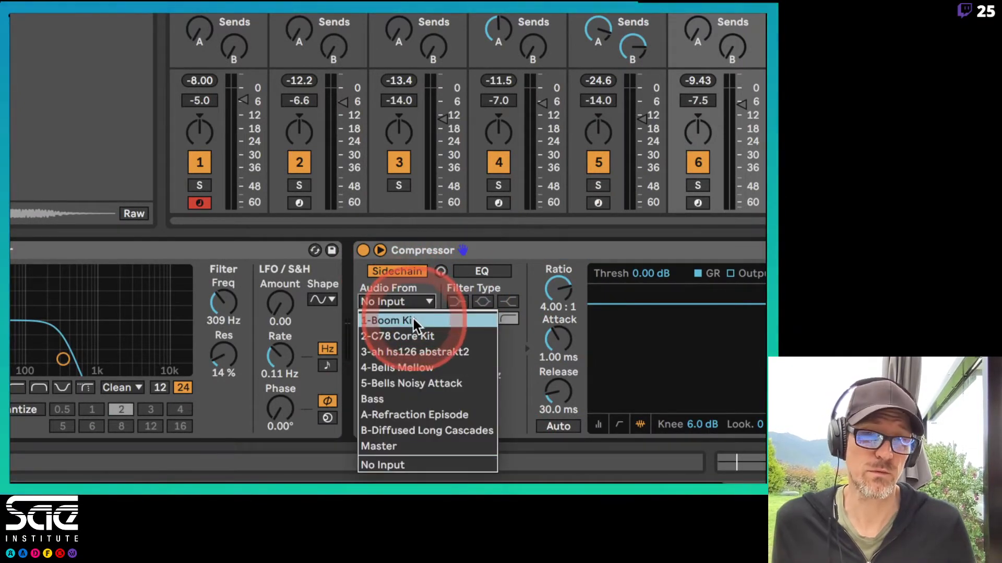
click(413, 320)
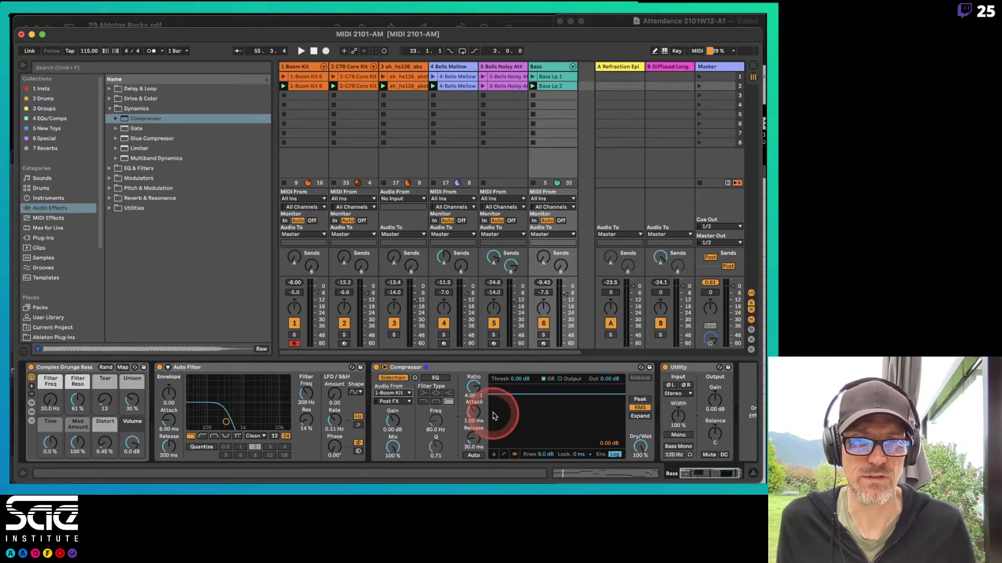
Step: Set the Compressor threshold to -12.4 dB while the loops play, then stop playback
key(space)
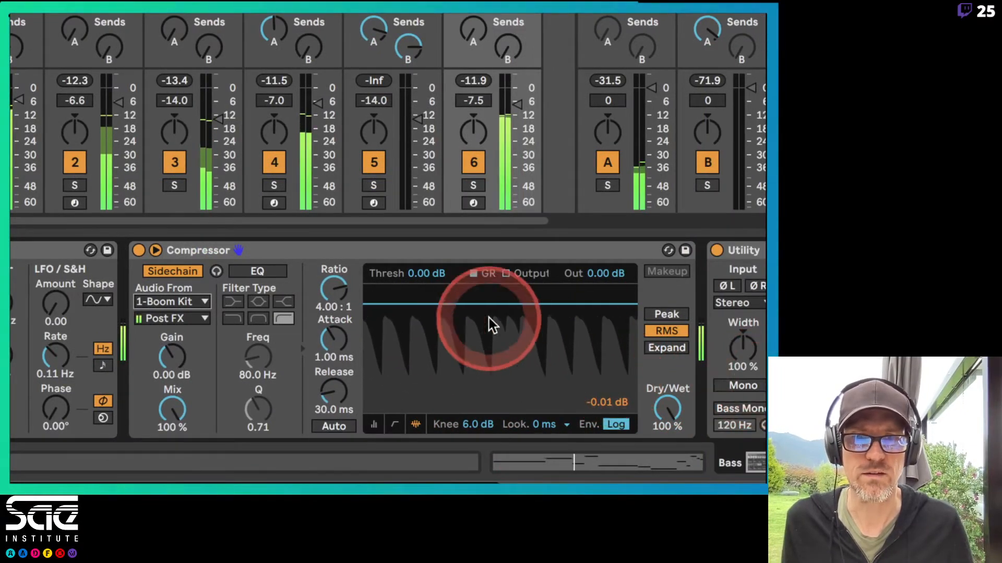
drag(415, 275, 415, 344)
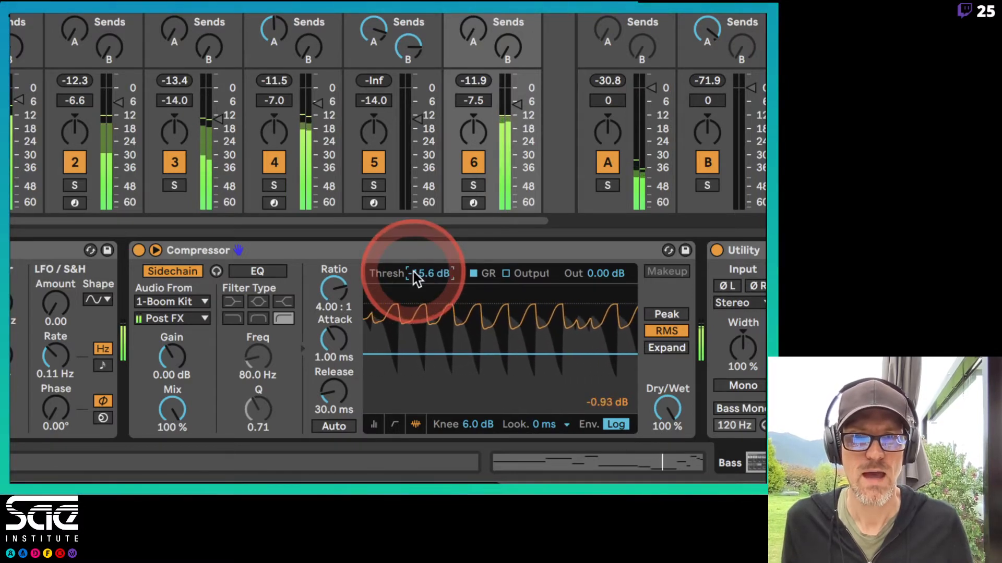
drag(414, 274, 419, 257)
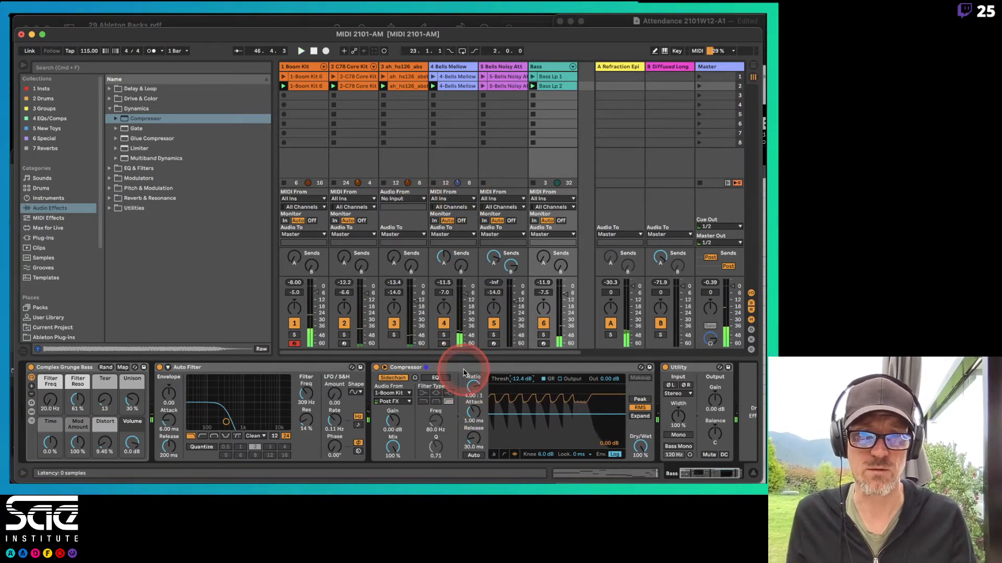
key(space)
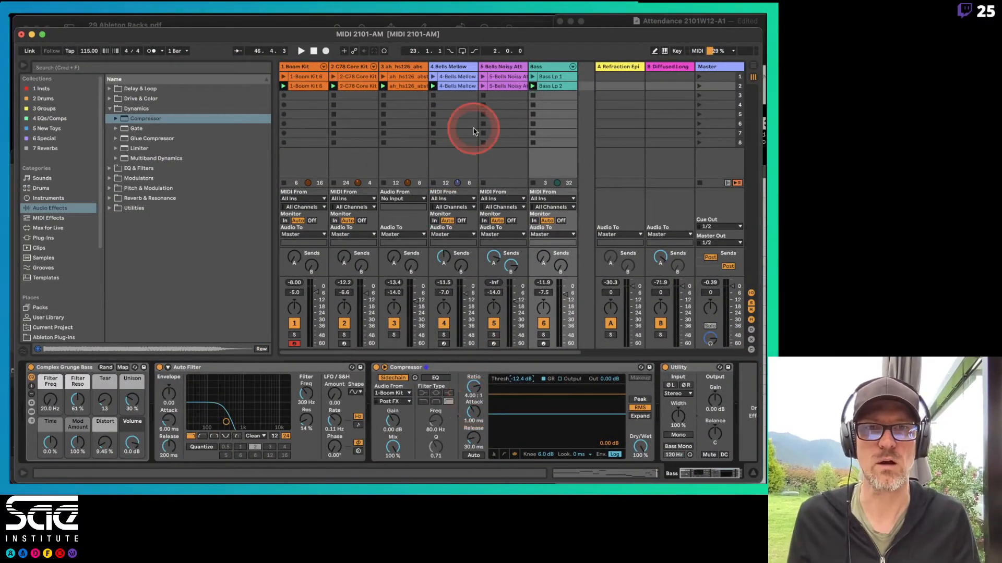
Step: Launch the scene 2 clip on the Bells Noisy Attack track and open its notes during playback
click(498, 91)
click(484, 87)
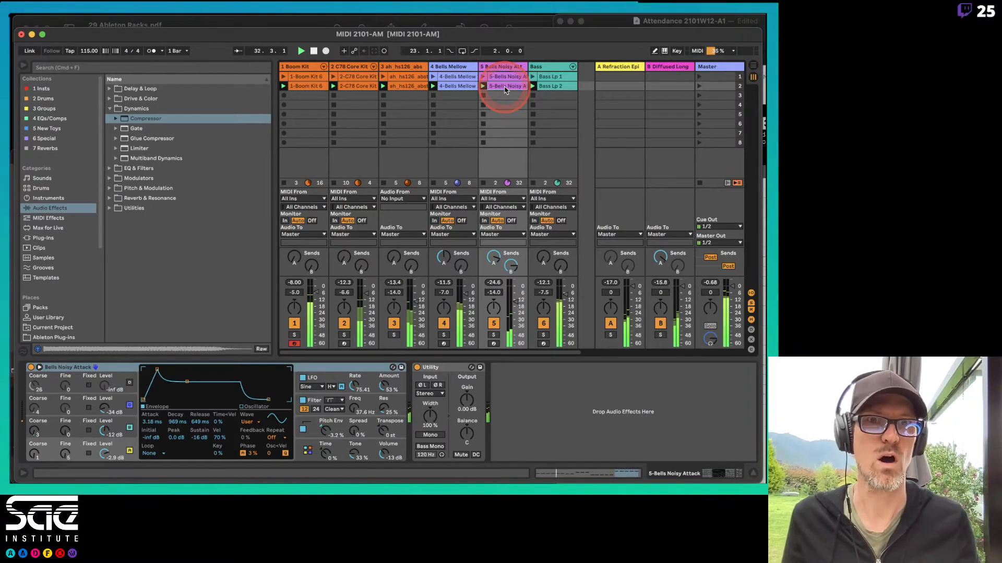
double_click(505, 86)
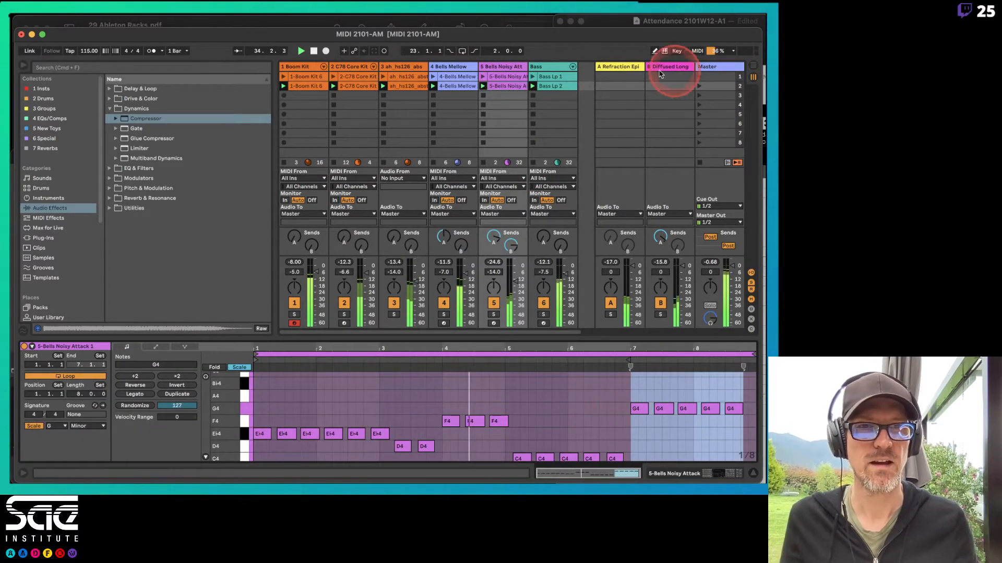
Step: Review the Refraction Episode reverb on return A and the Diffused Long Cascades echo on return B
click(621, 67)
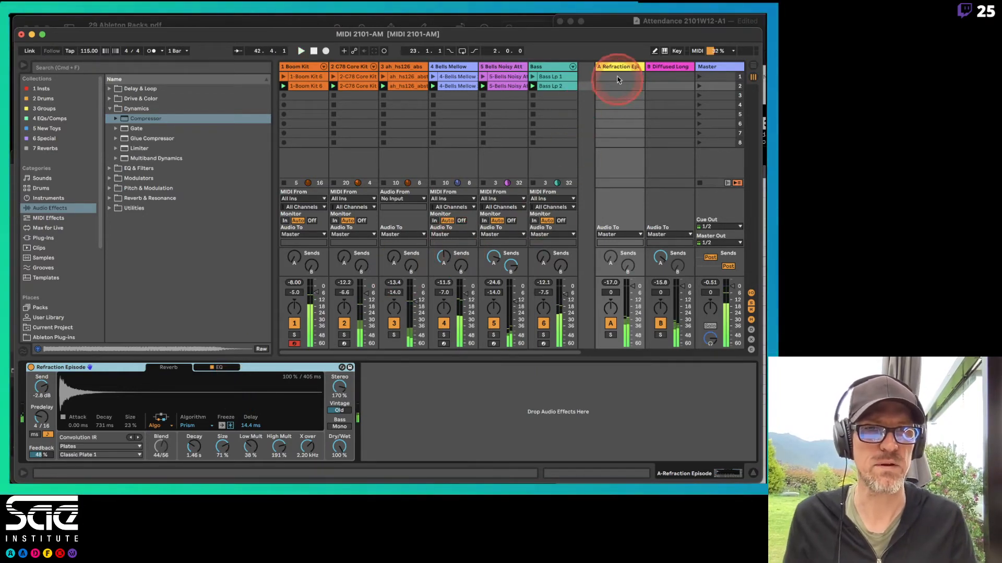
click(661, 68)
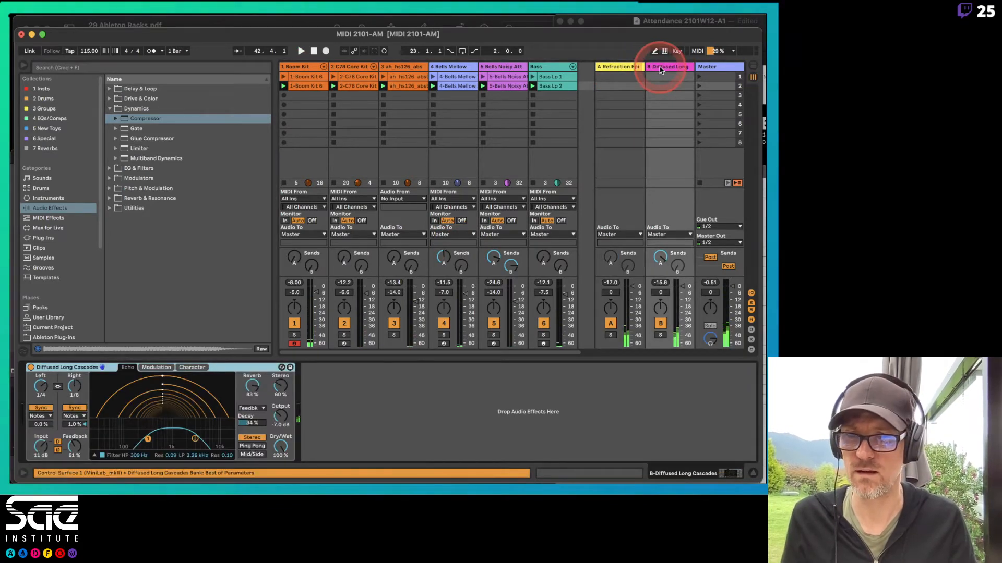
click(629, 68)
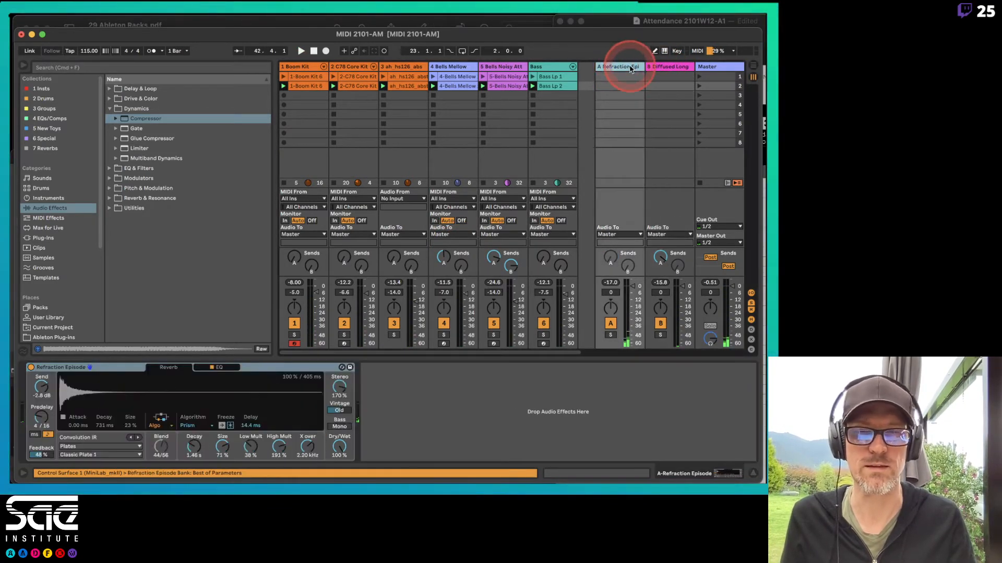
click(511, 269)
click(473, 88)
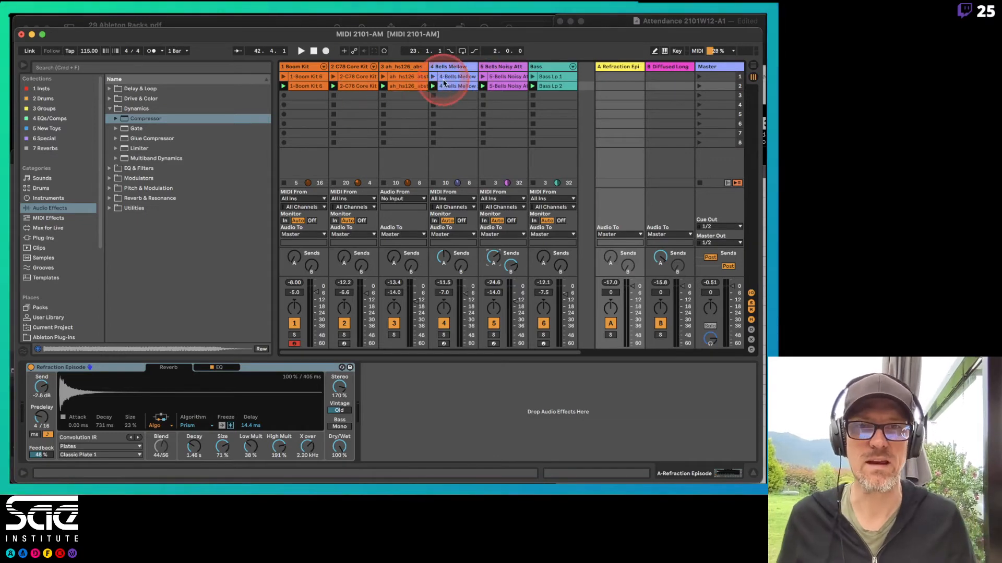
click(614, 78)
click(559, 101)
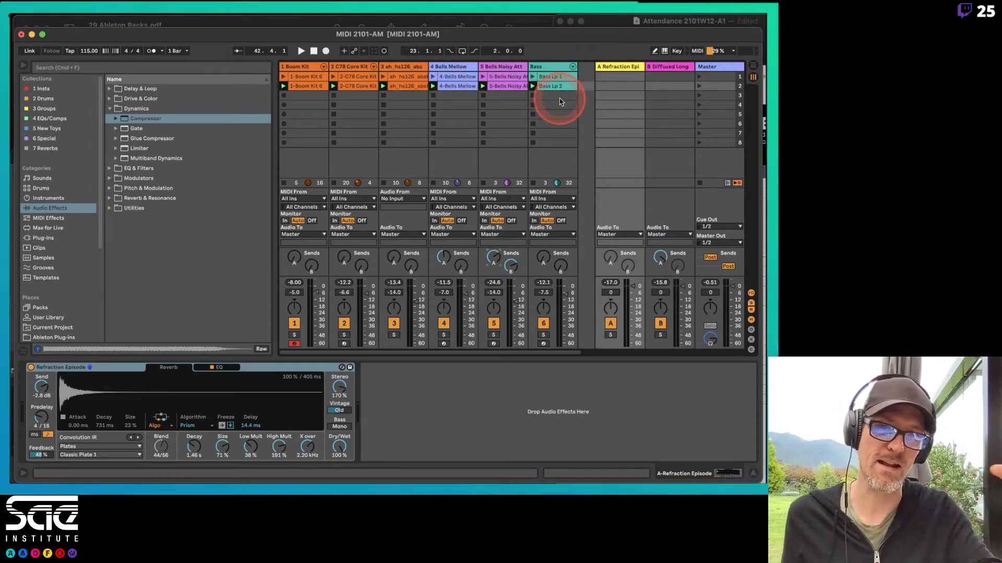
Step: Switch to Preview to read the Global Quantize notes in 27 Ableton MIDI.pdf, then review Live's global quantization options, keeping 1 Bar
key(super+Tab)
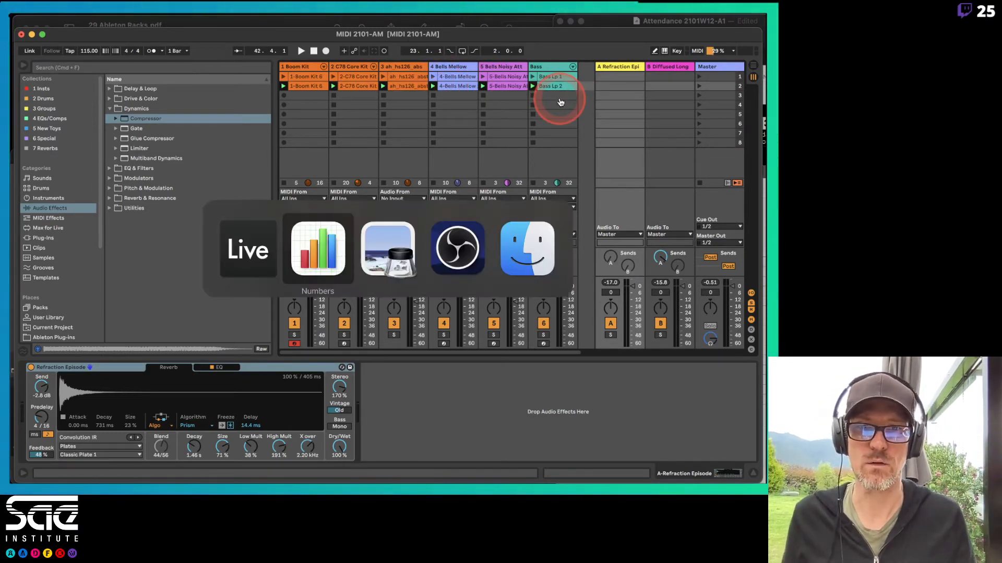
key(super+Tab)
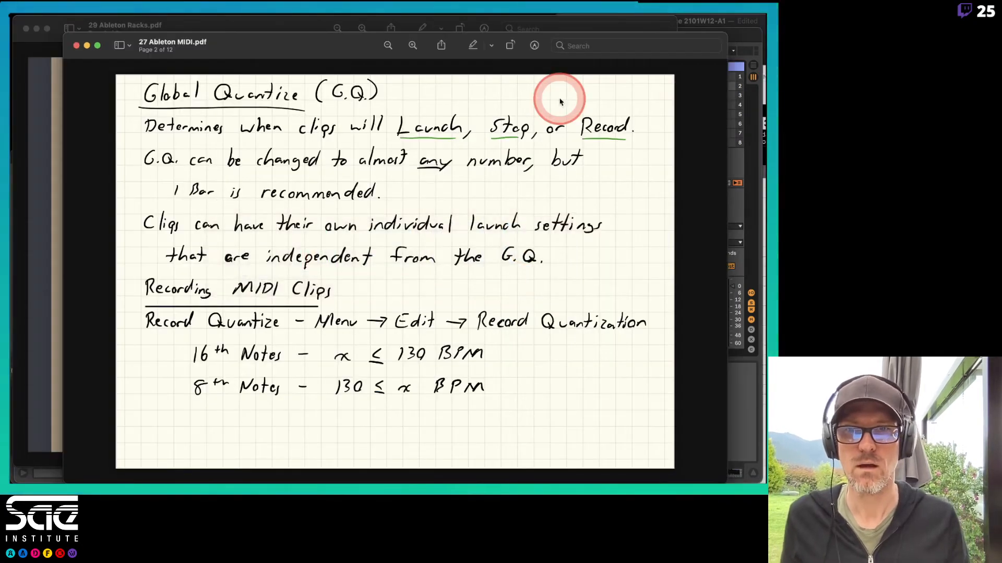
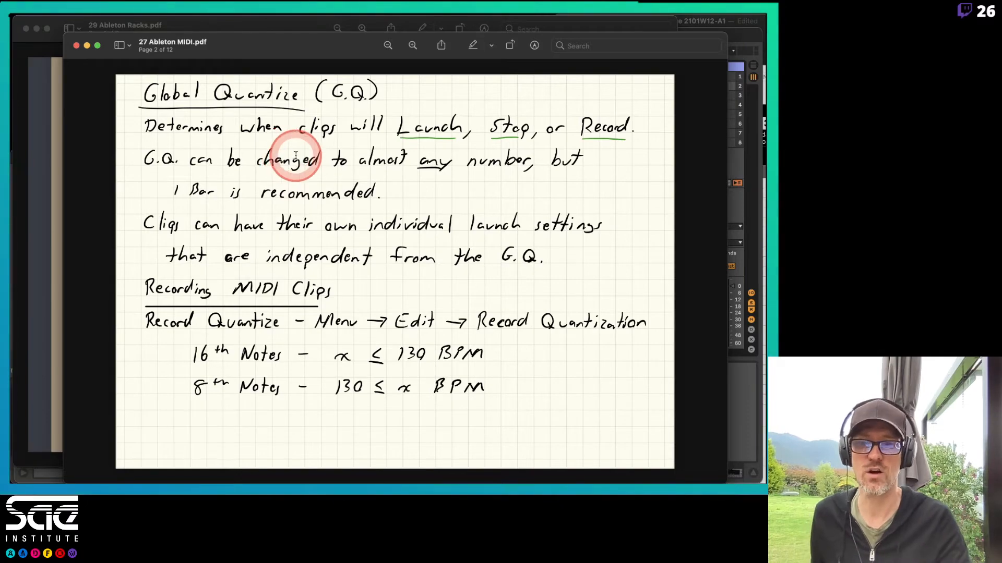
key(super+Tab)
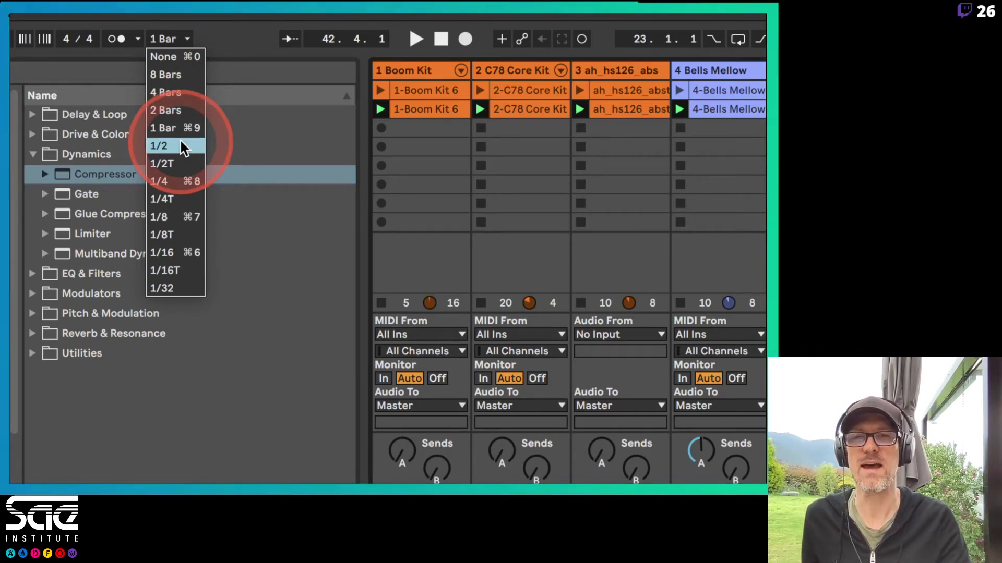
click(237, 61)
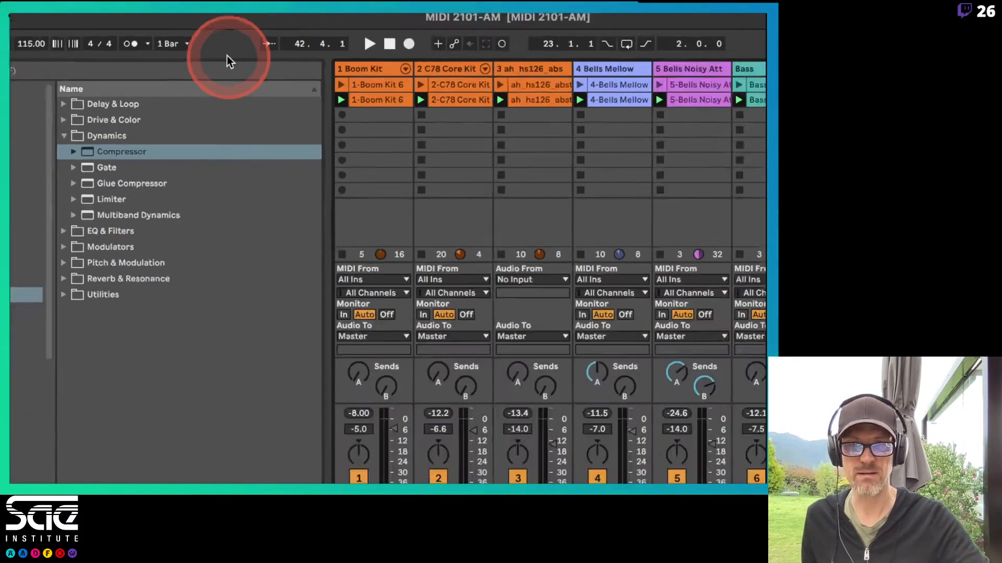
Step: Save the current set, then save a new version of it as MIDI 2101-AM.als_02
key(super+s)
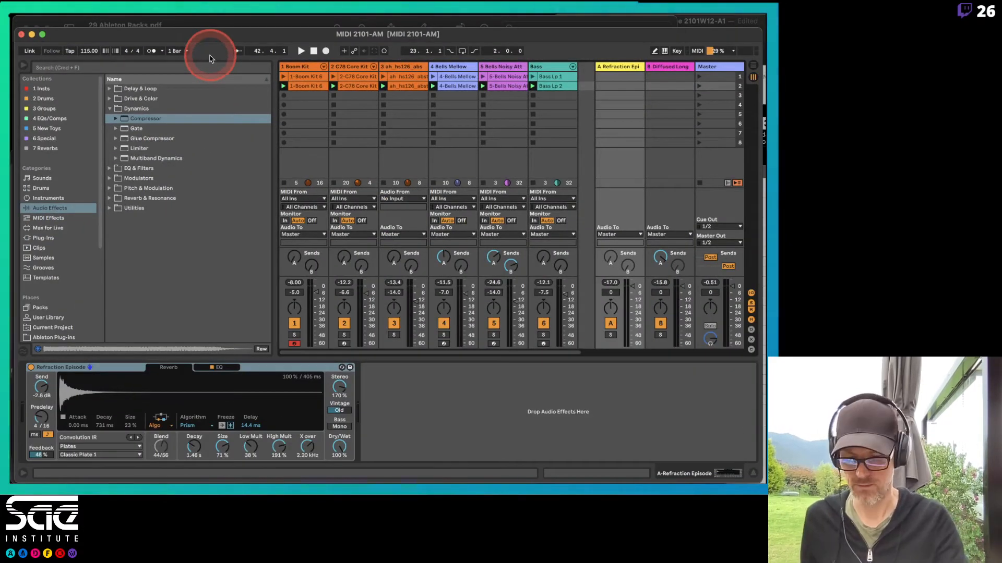
key(shift+super+s)
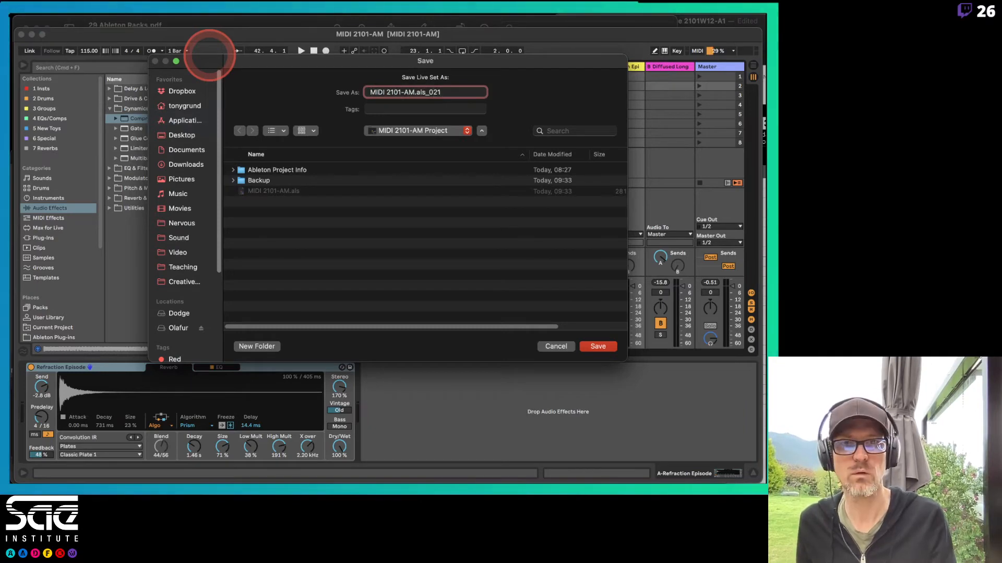
key(Return)
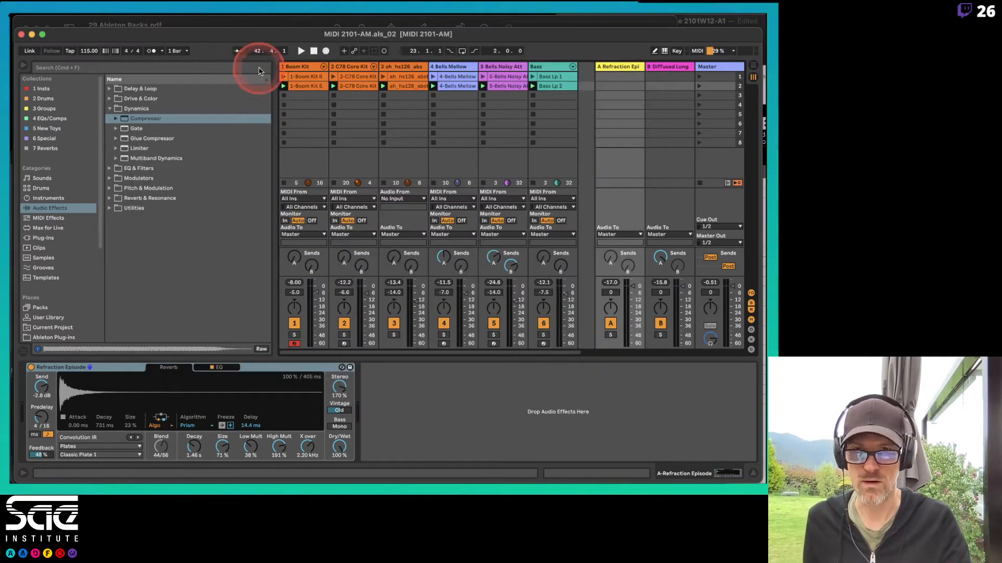
Step: Delete the scene 1 and 2 clips from the Boom Kit, C78 Core Kit, Bells Mellow, Bells Noisy Attack and Bass tracks, and save the set
click(317, 77)
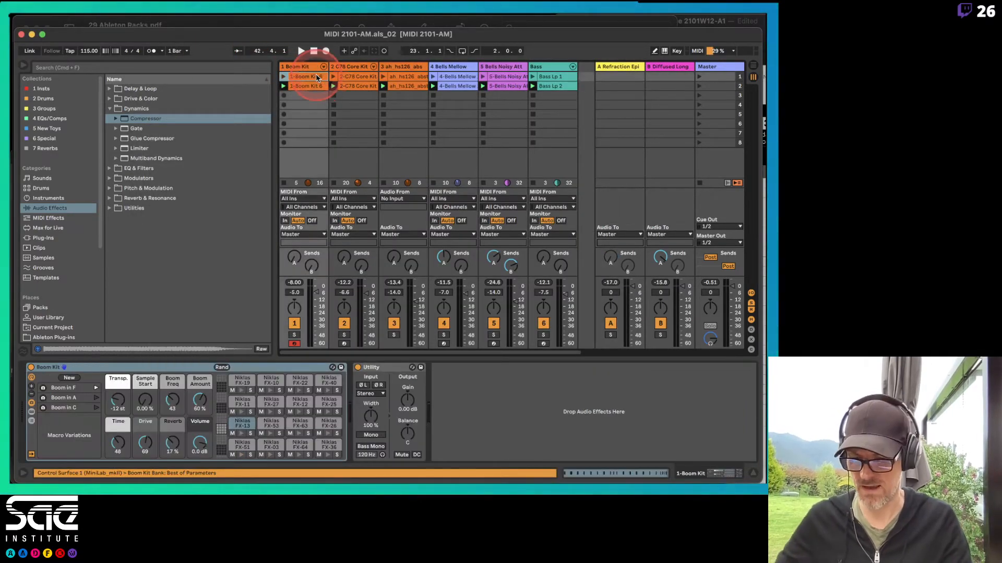
click(557, 88)
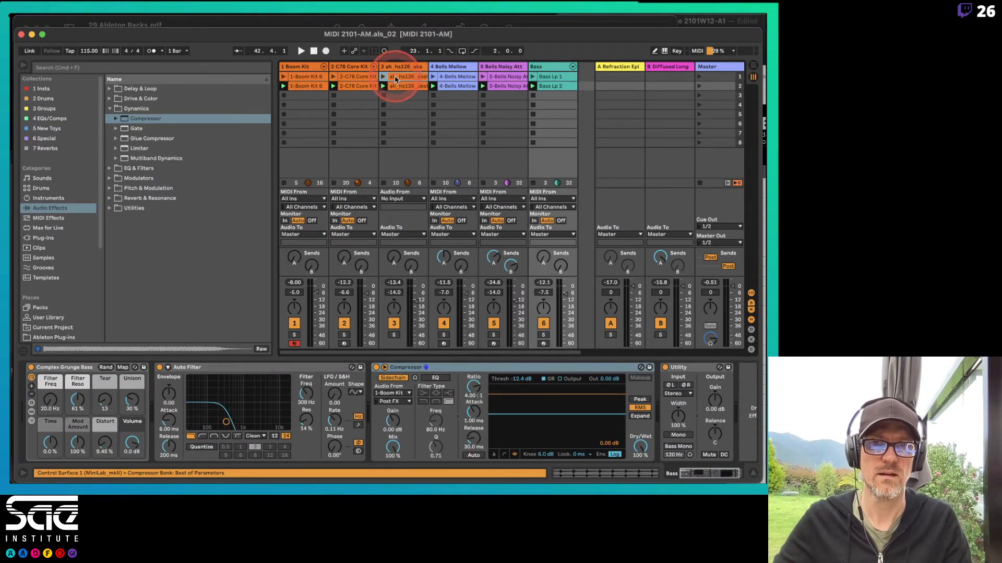
click(303, 65)
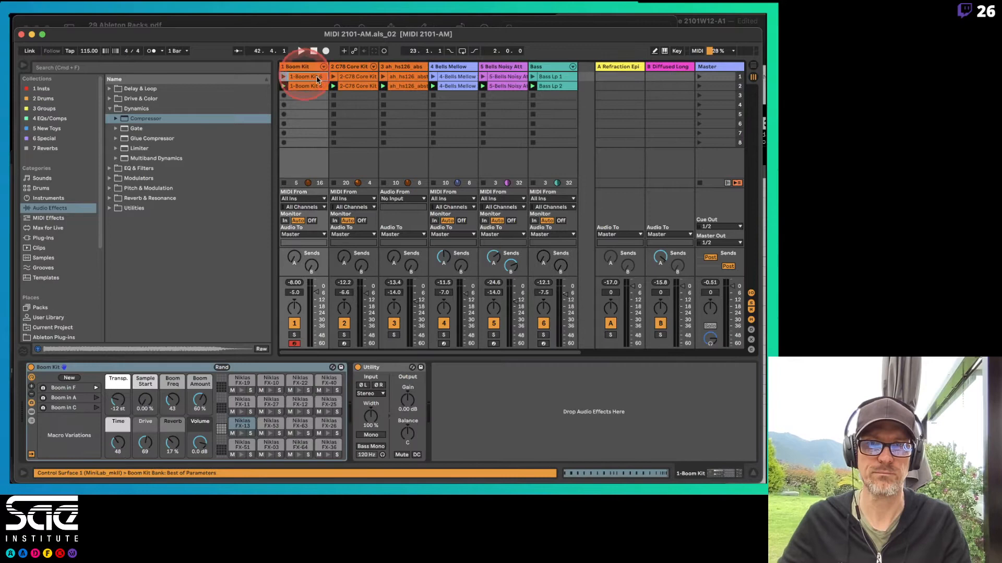
click(351, 86)
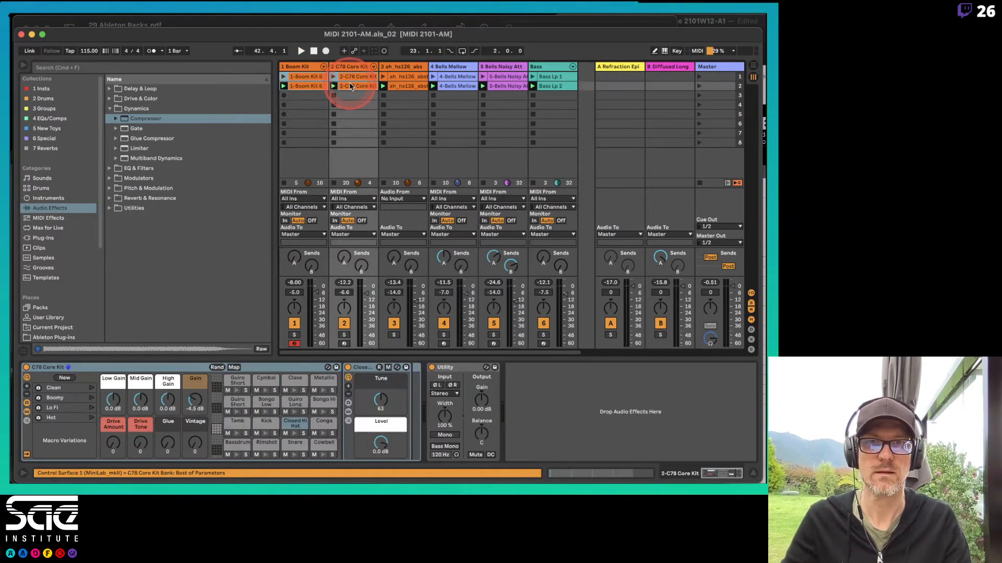
key(Delete)
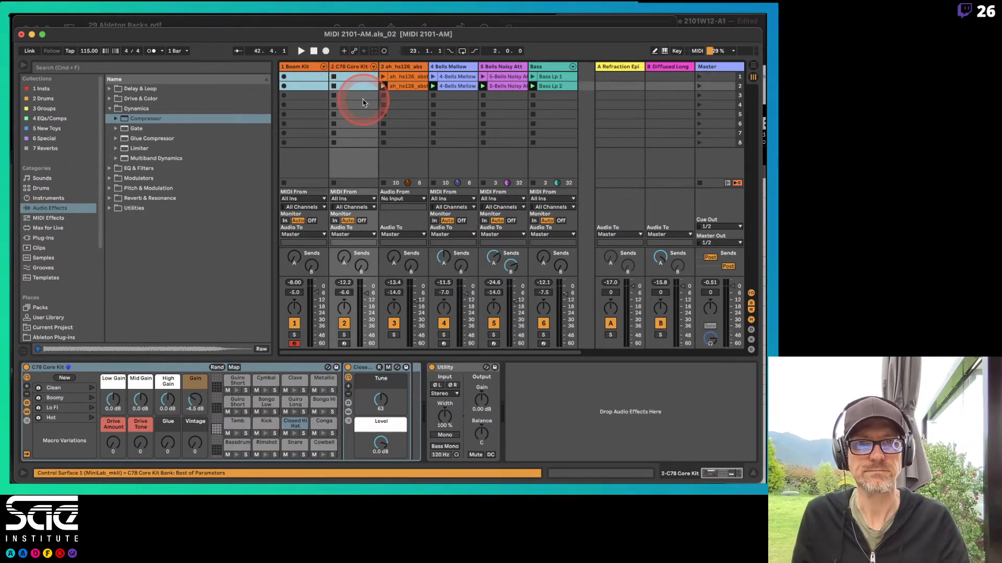
click(458, 82)
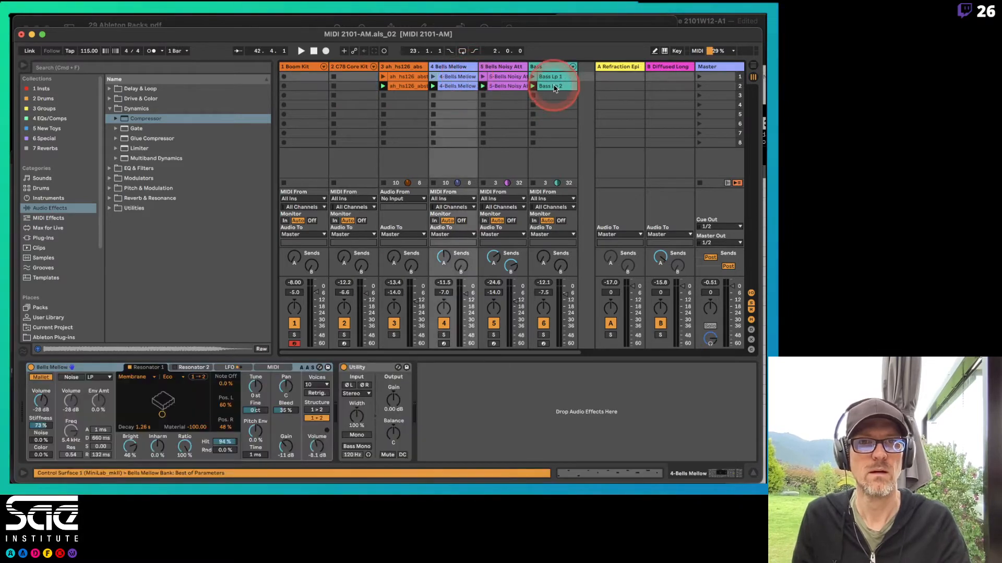
shift+click(554, 86)
key(Delete)
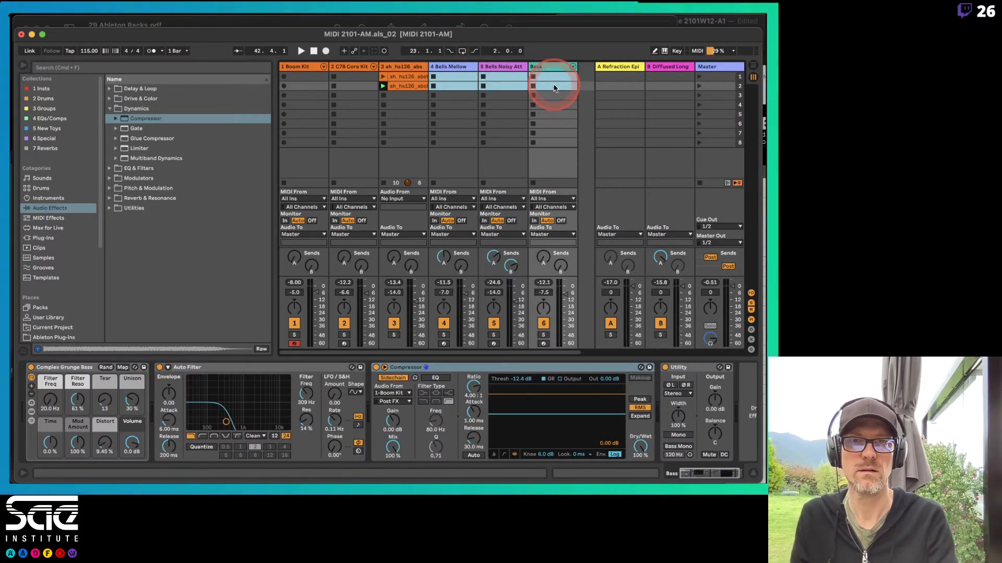
key(super+s)
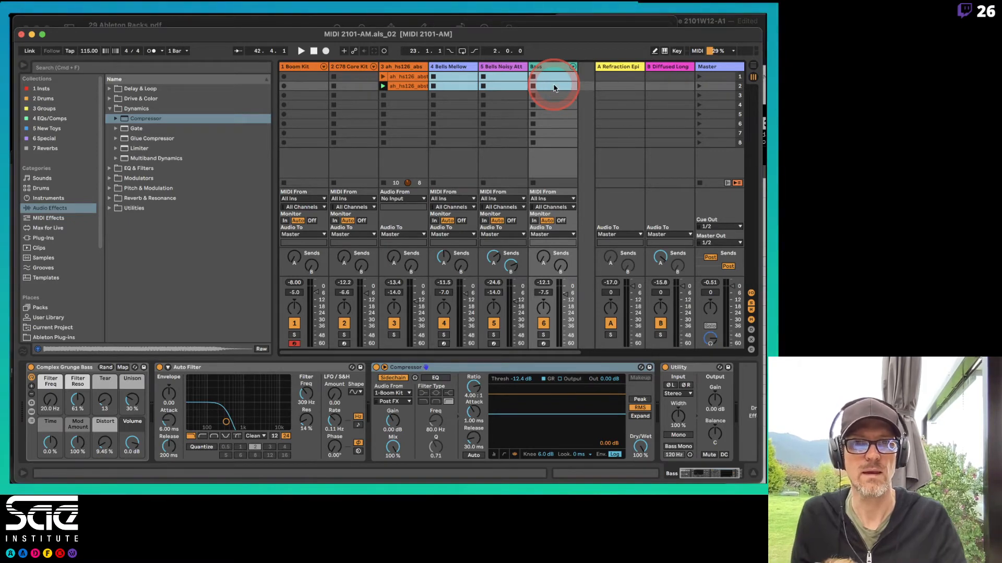
Step: Delete the scene 2 clip on the audio loop track and check the recording notes in 27 Ableton MIDI.pdf
click(417, 87)
key(Delete)
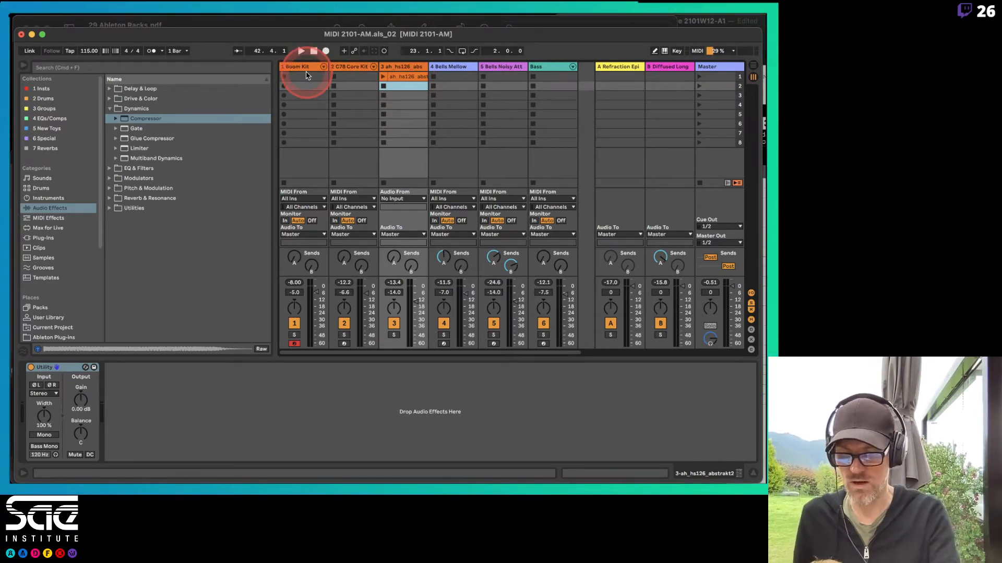
key(super+Tab)
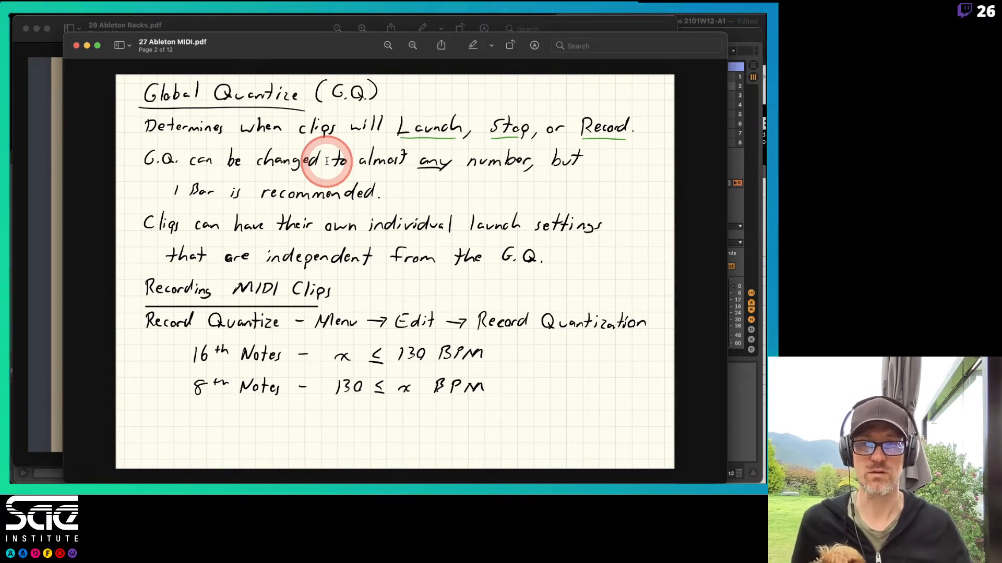
key(super+Tab)
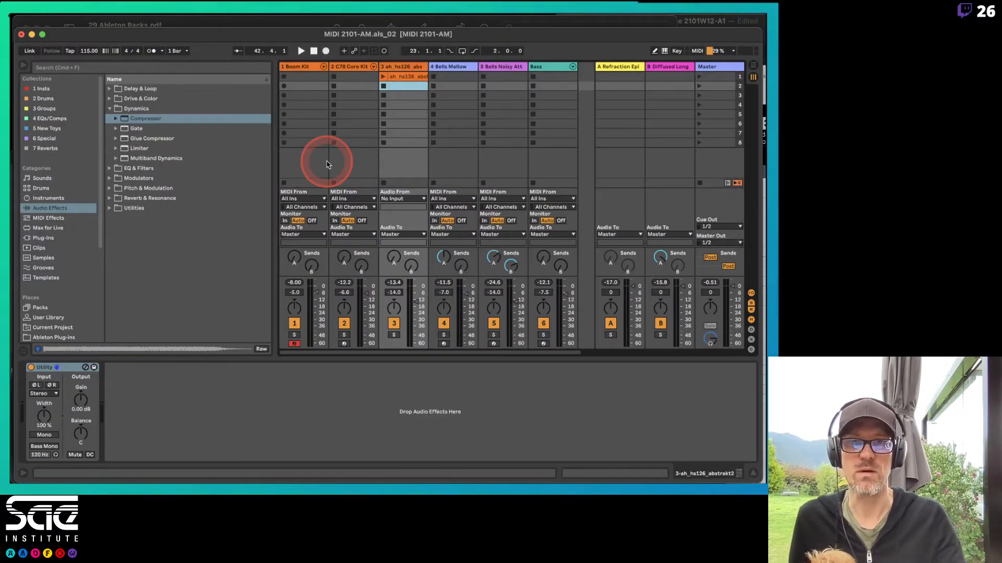
Step: Launch the audio loop's scene 1 clip, restart playback from bar 1, and turn on the metronome
click(302, 79)
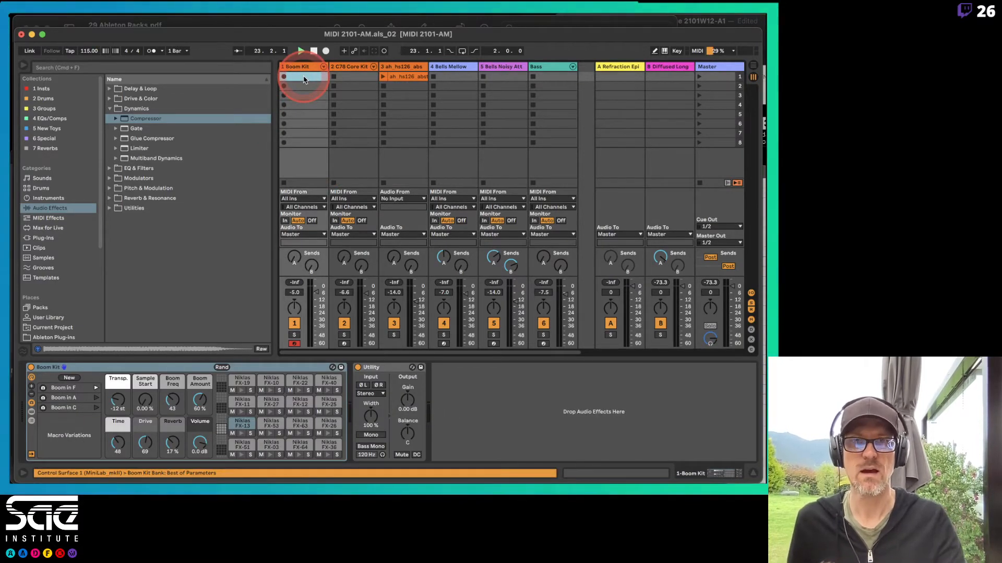
click(383, 77)
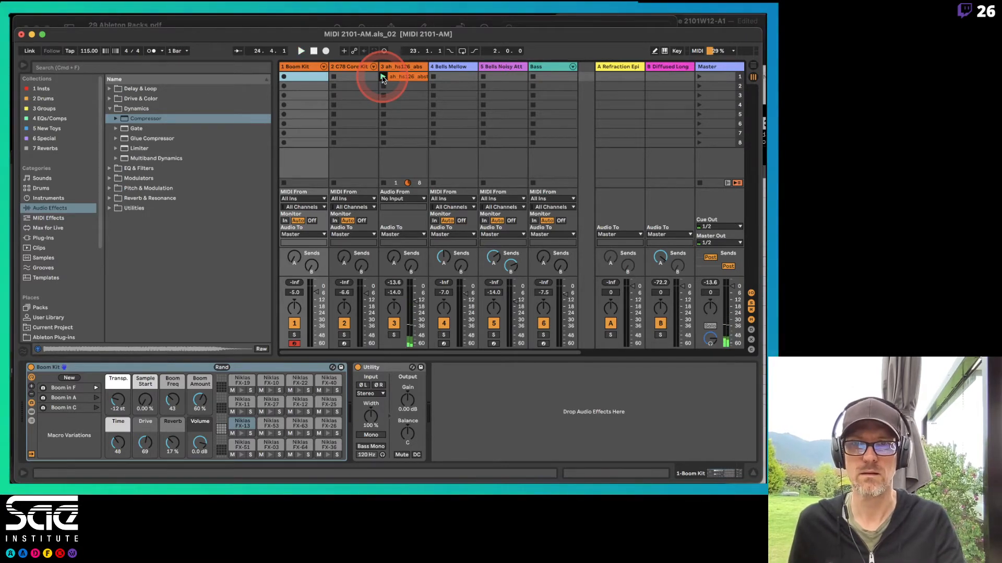
click(313, 51)
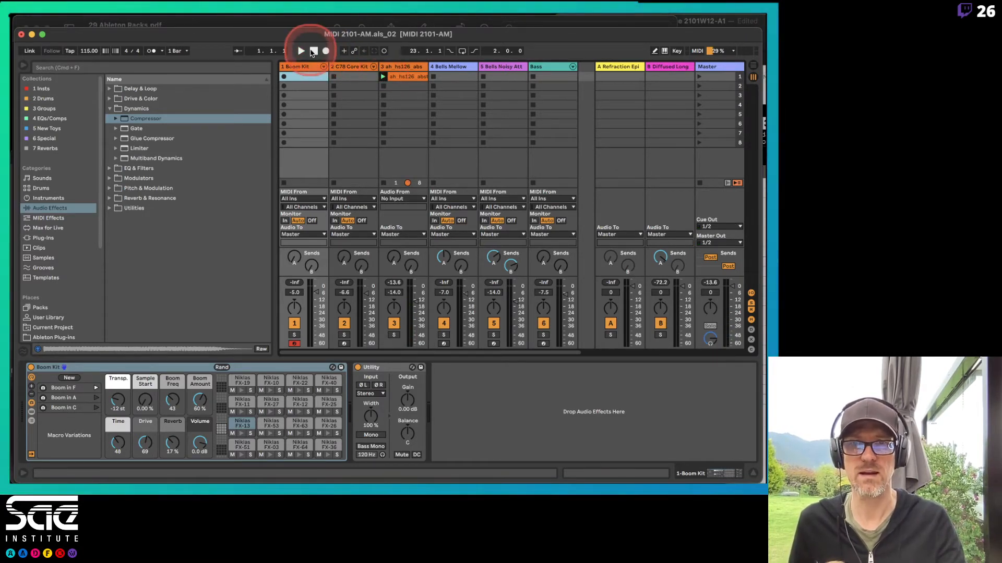
click(301, 50)
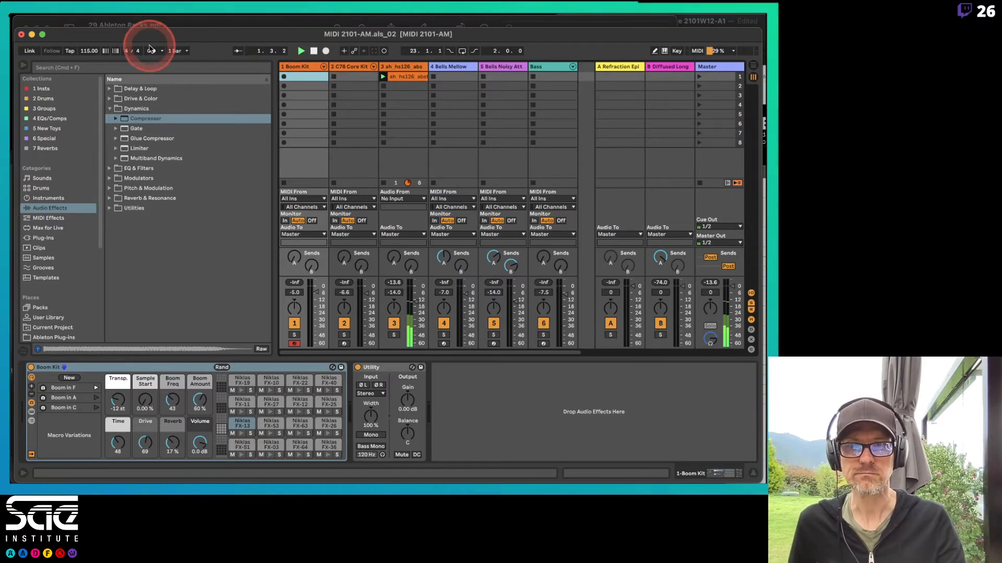
click(152, 51)
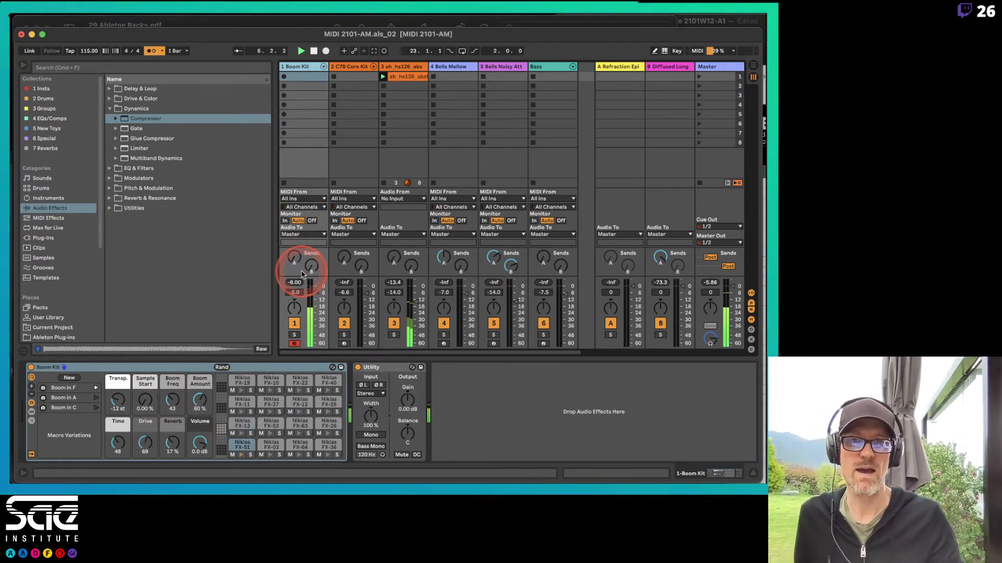
Step: Record a one-bar Niklas FX-51 clip in the Boom Kit track's first slot and quantize all its notes
click(284, 77)
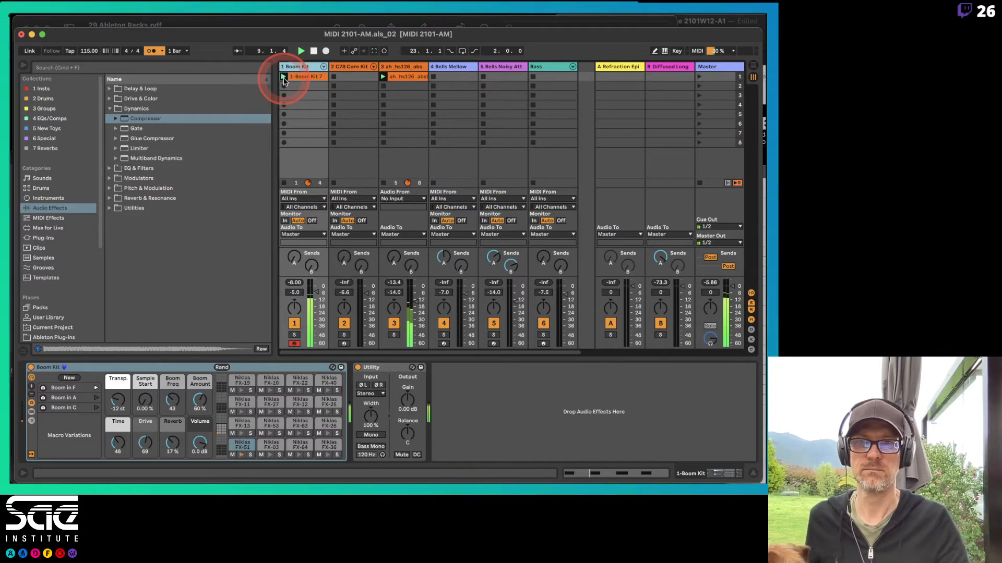
click(310, 77)
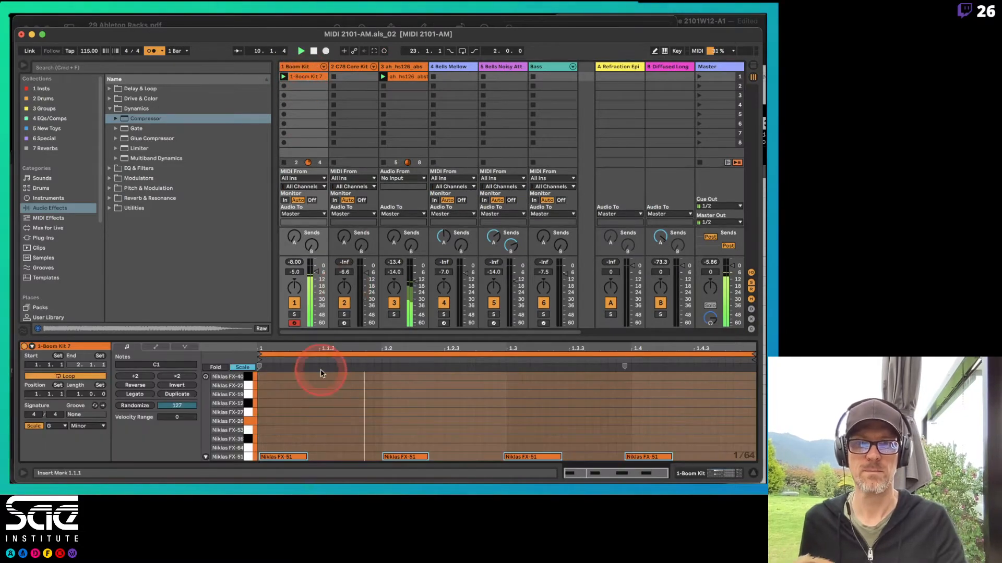
click(311, 397)
key(super+a)
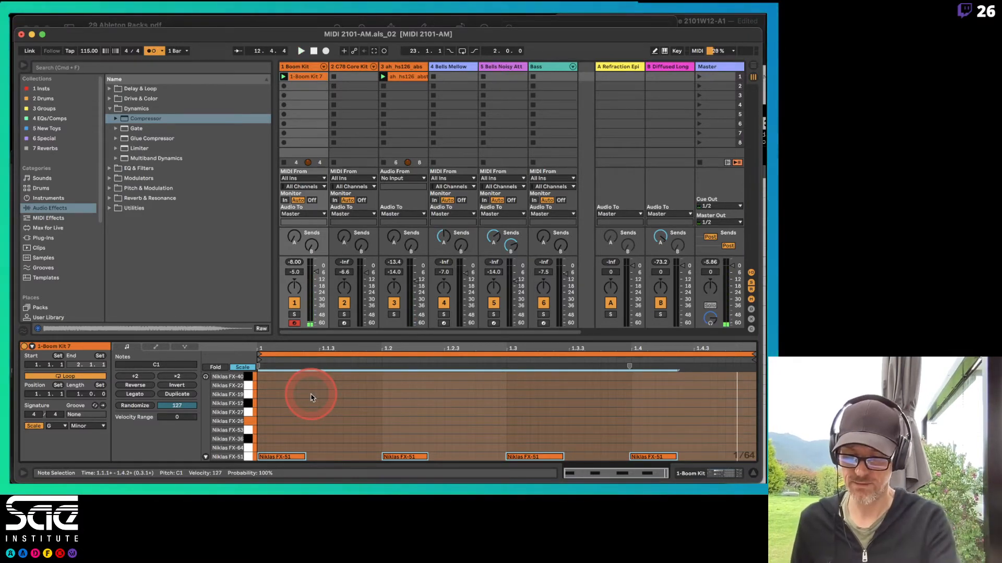
Step: Check the Record Quantize notes in 27 Ableton MIDI.pdf and set Live's record quantization to Sixteenth-Note
key(super+Tab)
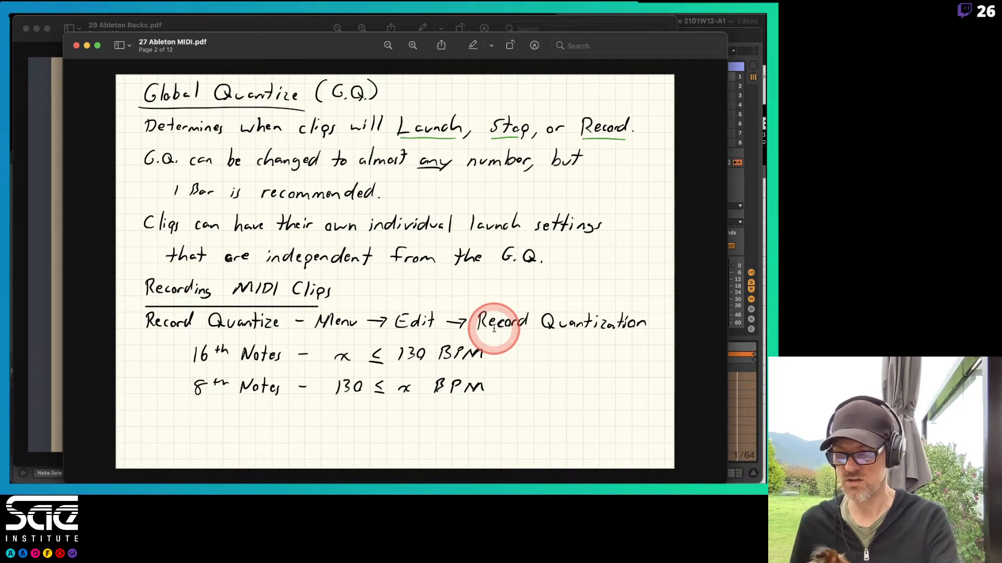
key(super+Tab)
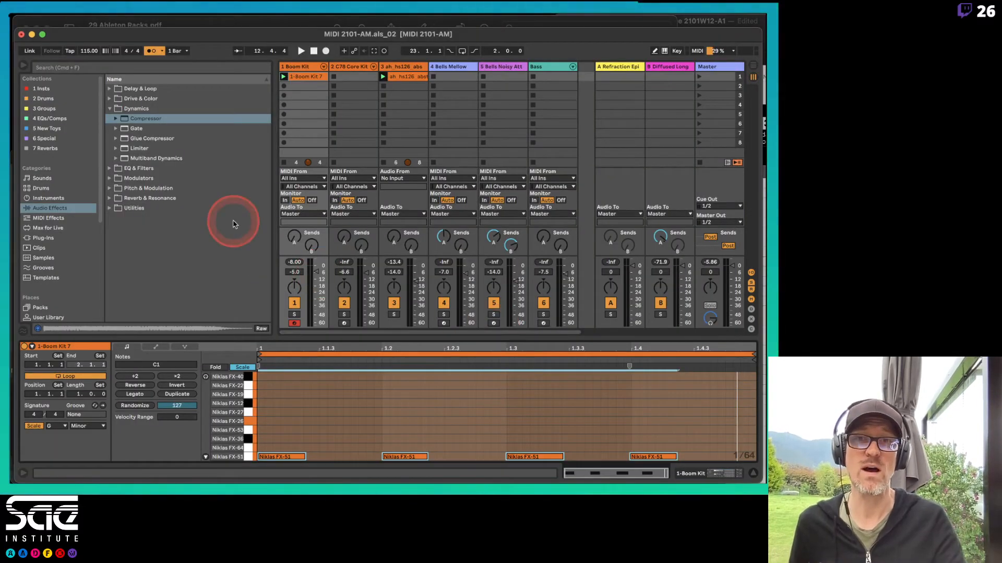
mouse_move(170, 16)
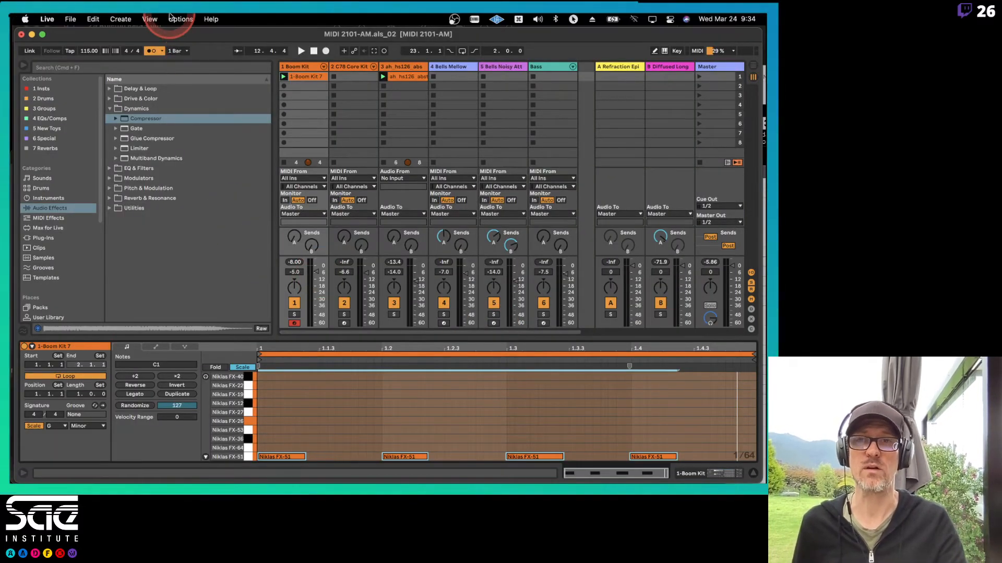
click(93, 18)
mouse_move(128, 412)
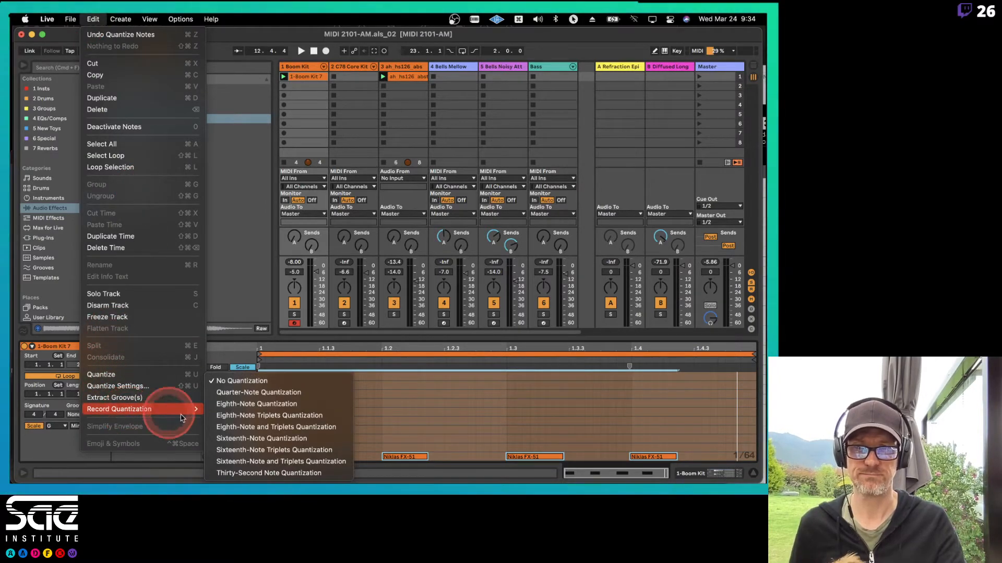
click(250, 439)
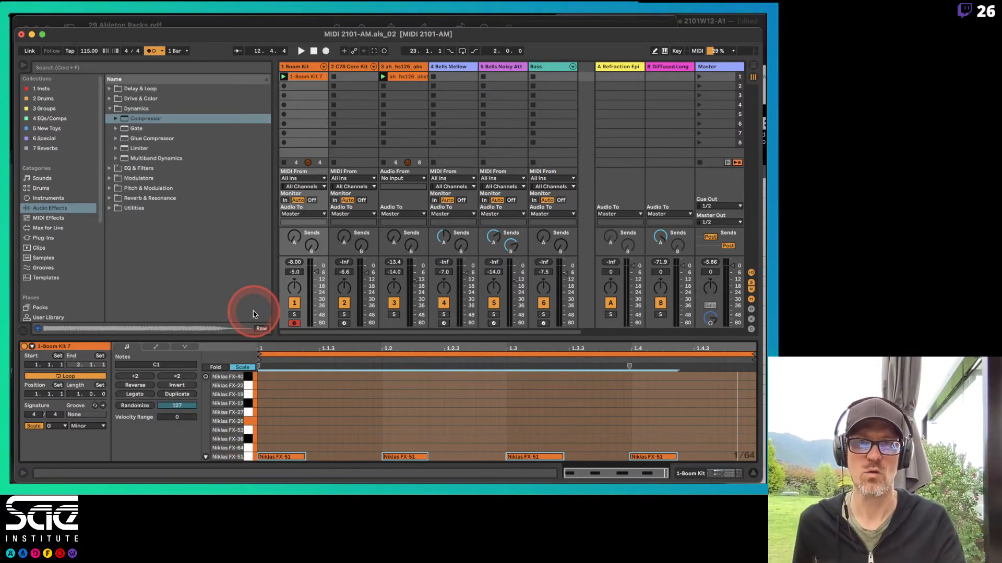
Step: Arm the C78 Core Kit track during playback and record a two-bar Rimshot clip in its first slot
key(space)
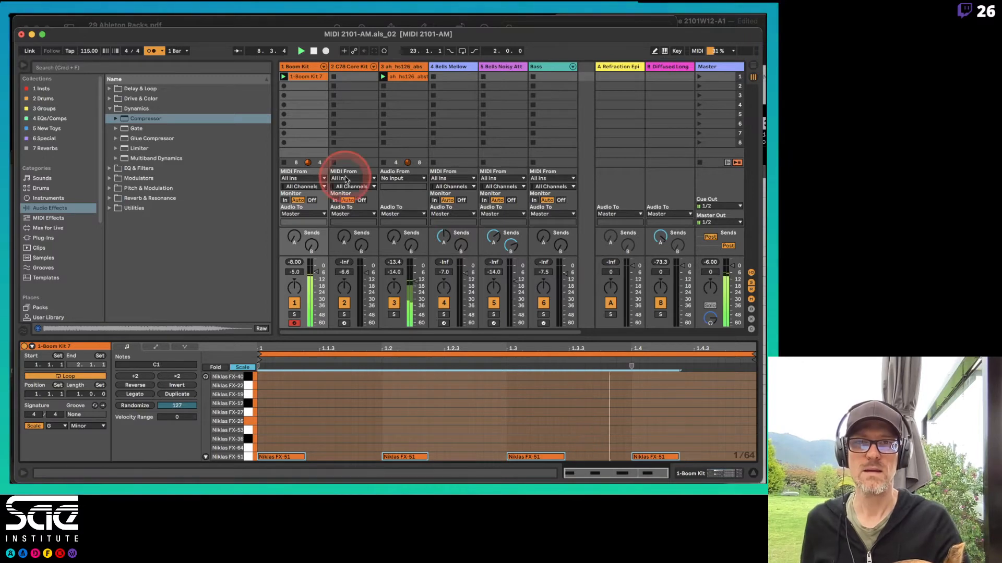
click(354, 76)
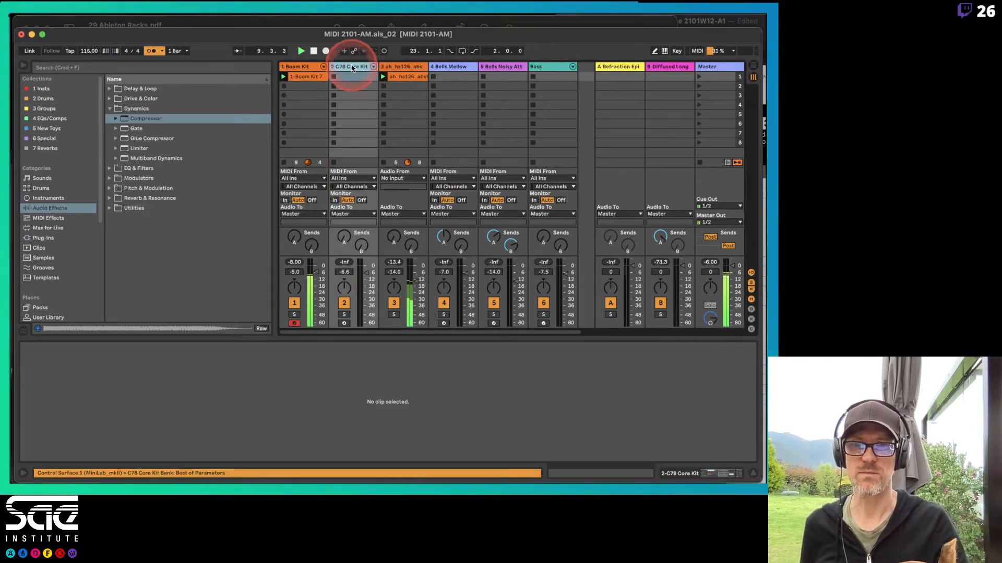
click(345, 324)
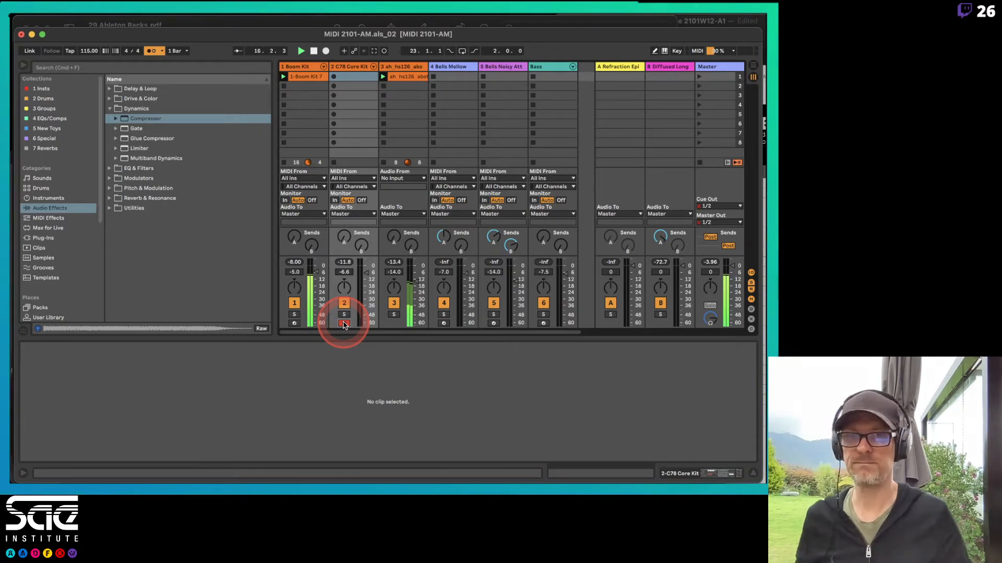
click(334, 78)
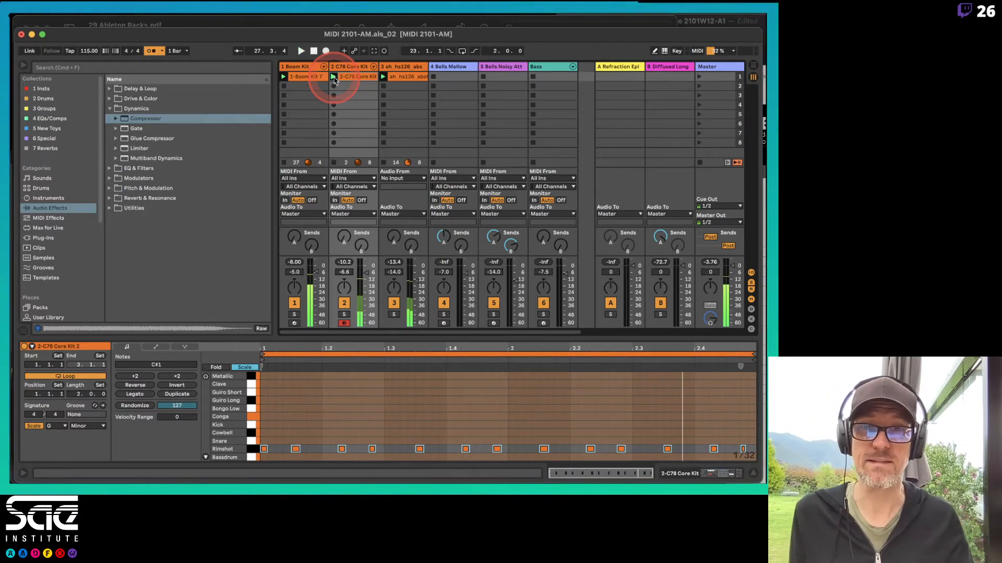
Step: Switch to Preview to read the Recording MIDI Clips and Regular Quantize notes on pages 3 and 4, then return to Live
key(super+Tab)
scroll(334, 76, down, 5)
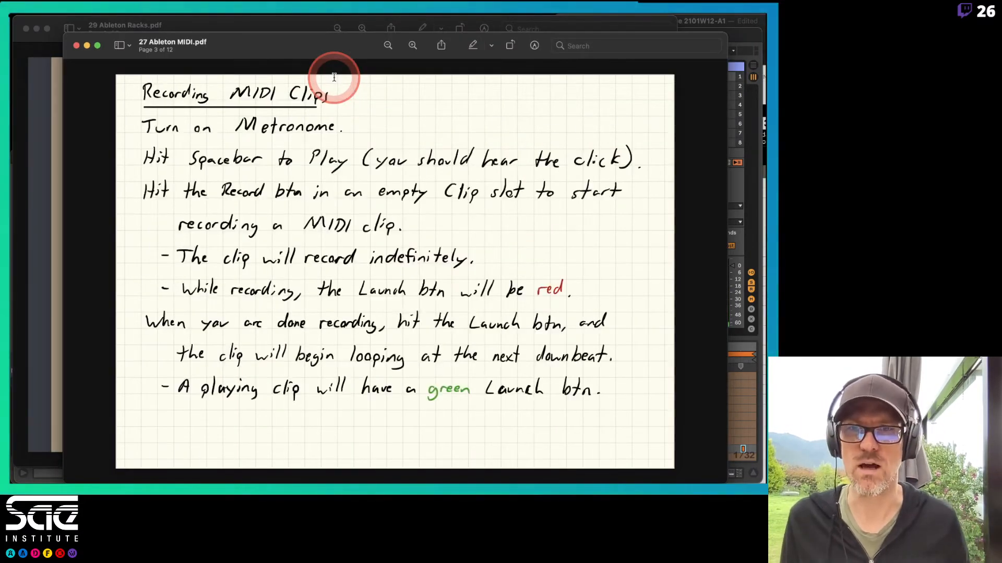
scroll(333, 77, down, 5)
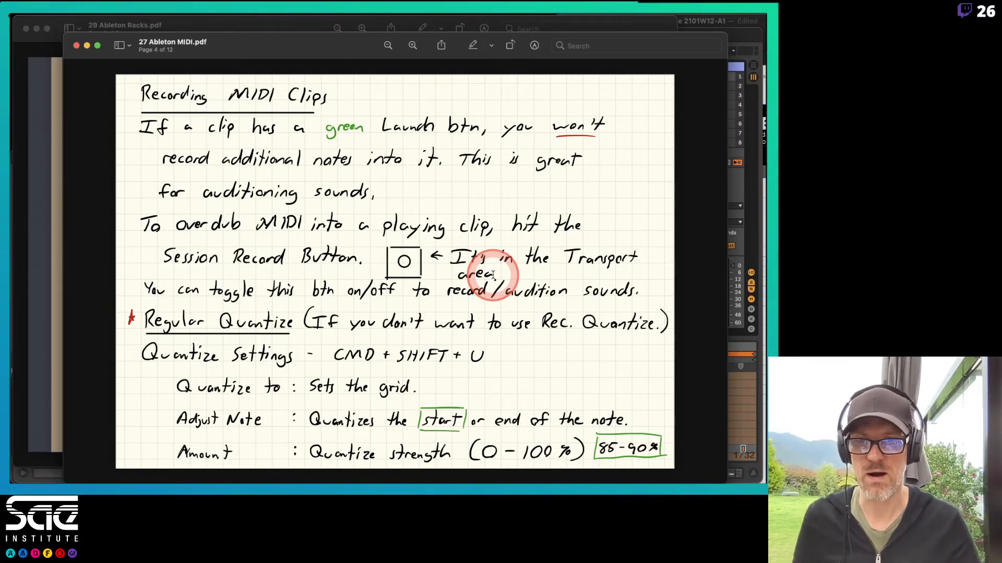
key(super+Tab)
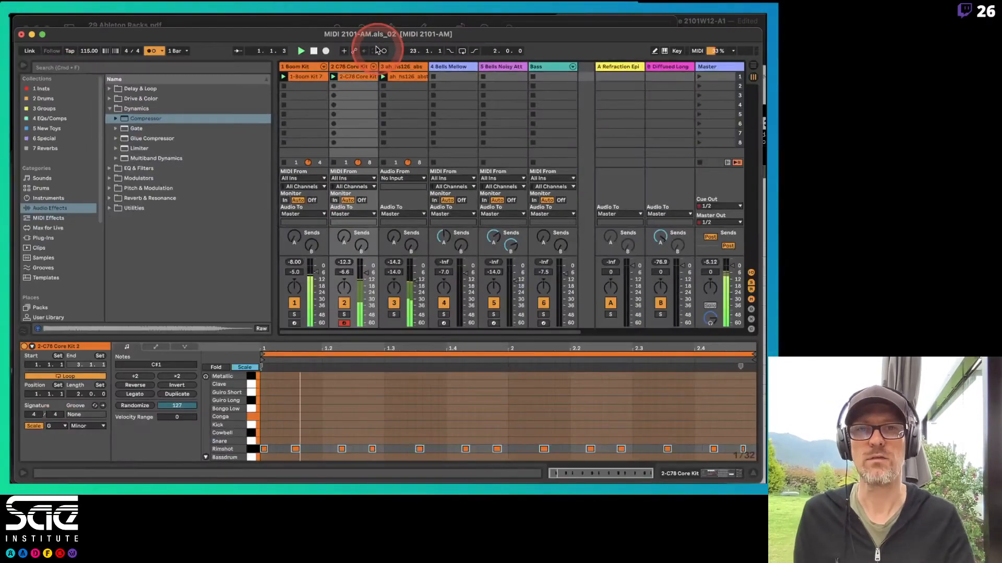
Step: Overdub Cowbell notes into the playing C78 Core Kit clip using Session Record, then undo the overdub
click(326, 107)
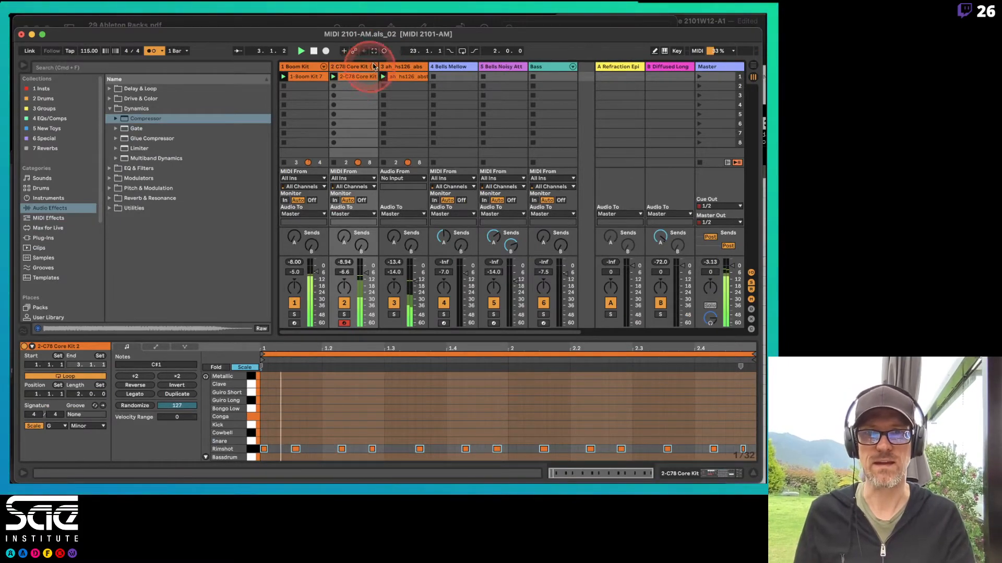
click(384, 50)
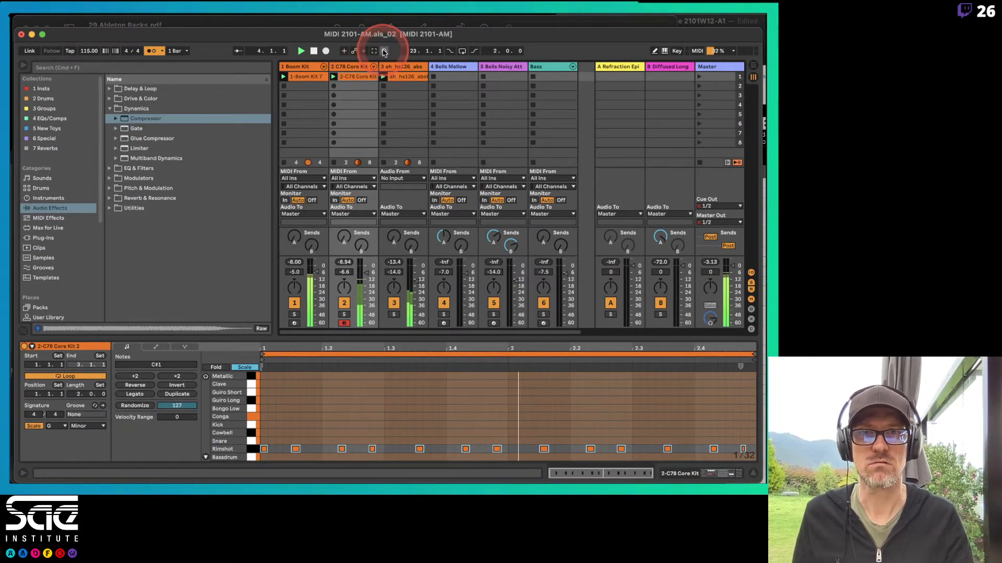
click(333, 78)
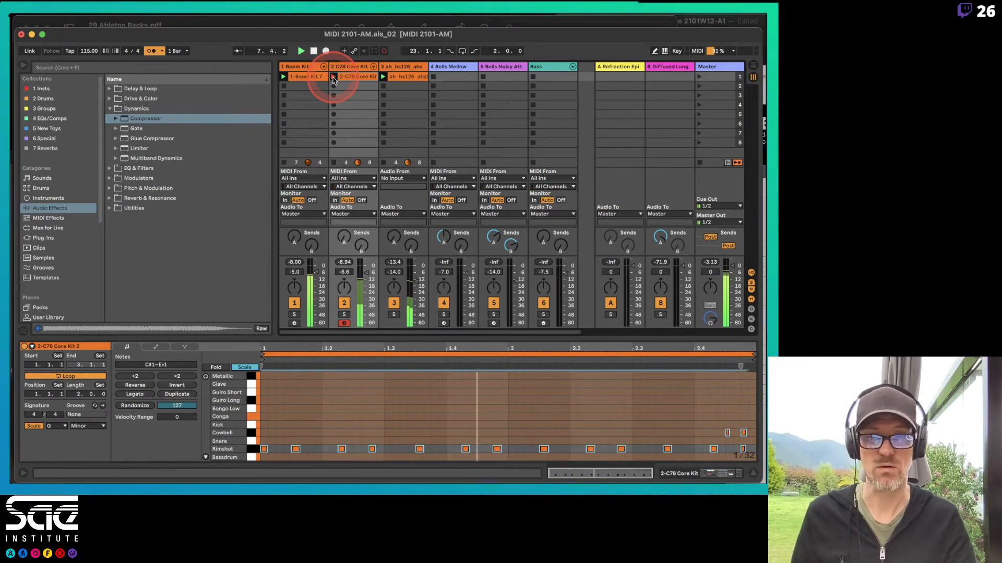
key(super+z)
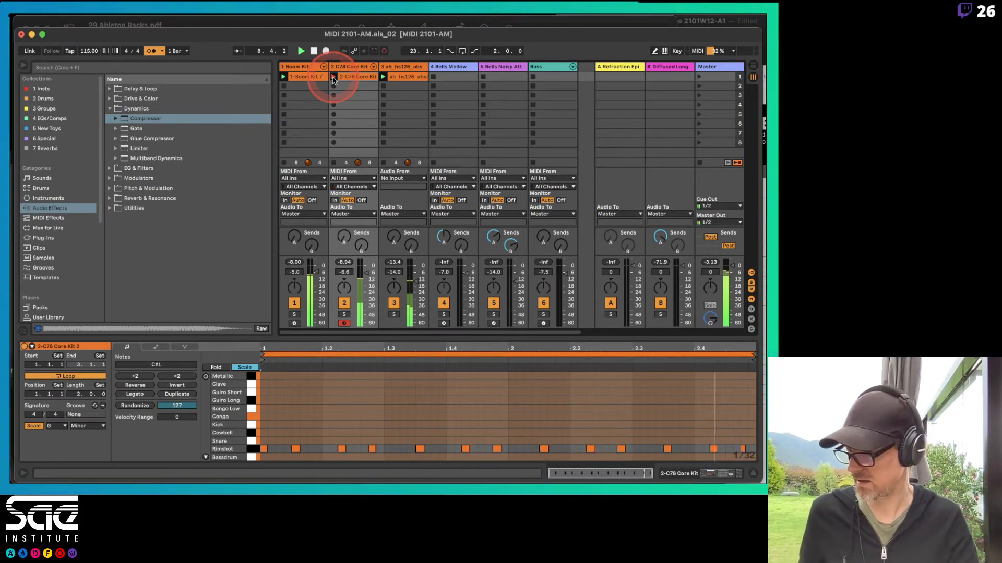
Step: Overdub two Closed Hi Hat notes into the playing C78 Core Kit clip using Session Record, with the metronome switched off at the end
click(384, 51)
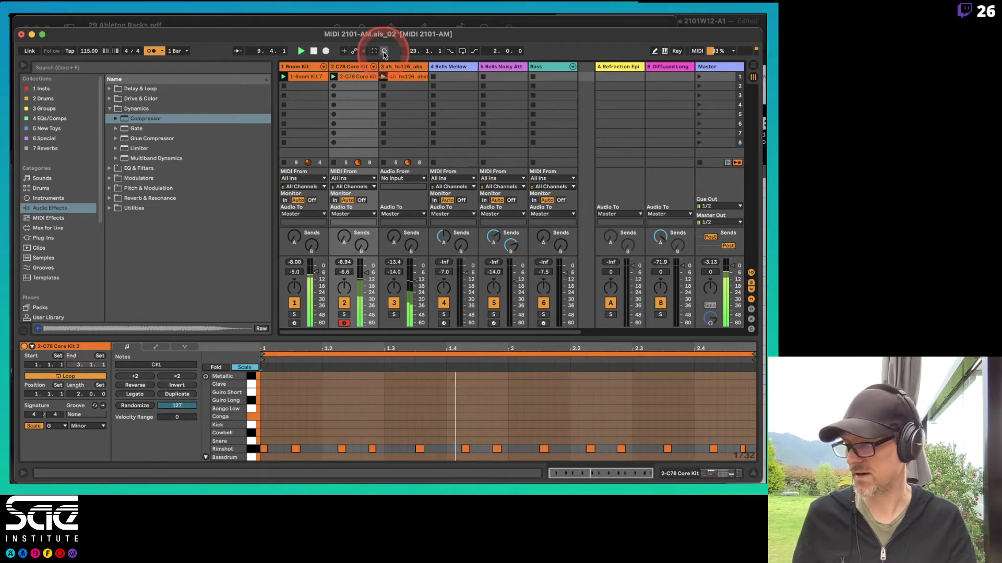
click(384, 52)
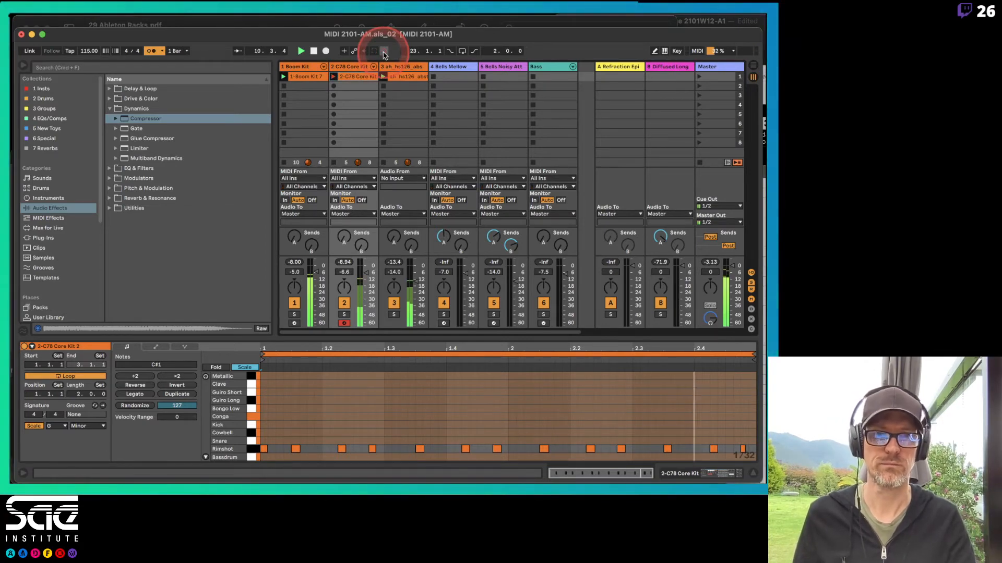
click(384, 51)
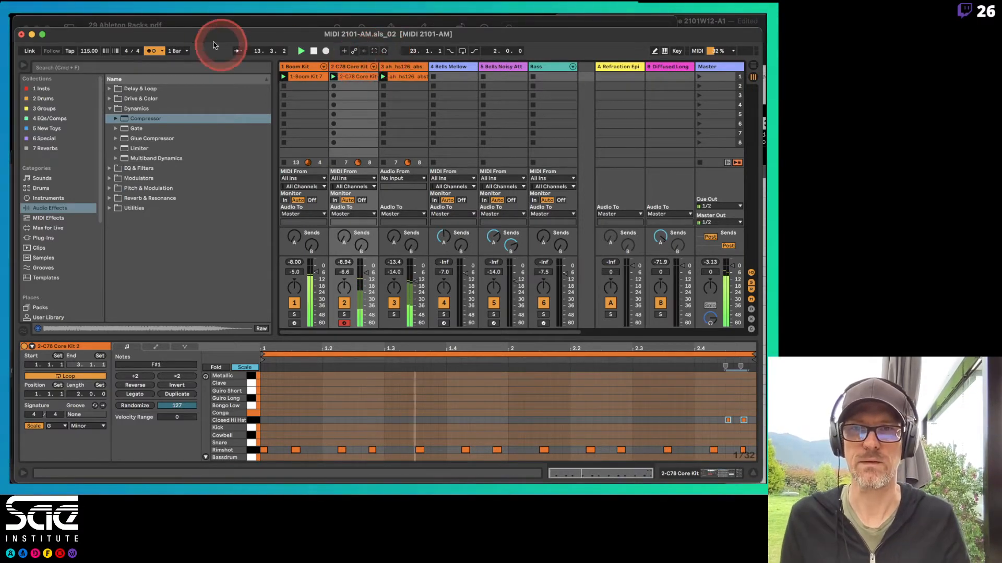
click(151, 51)
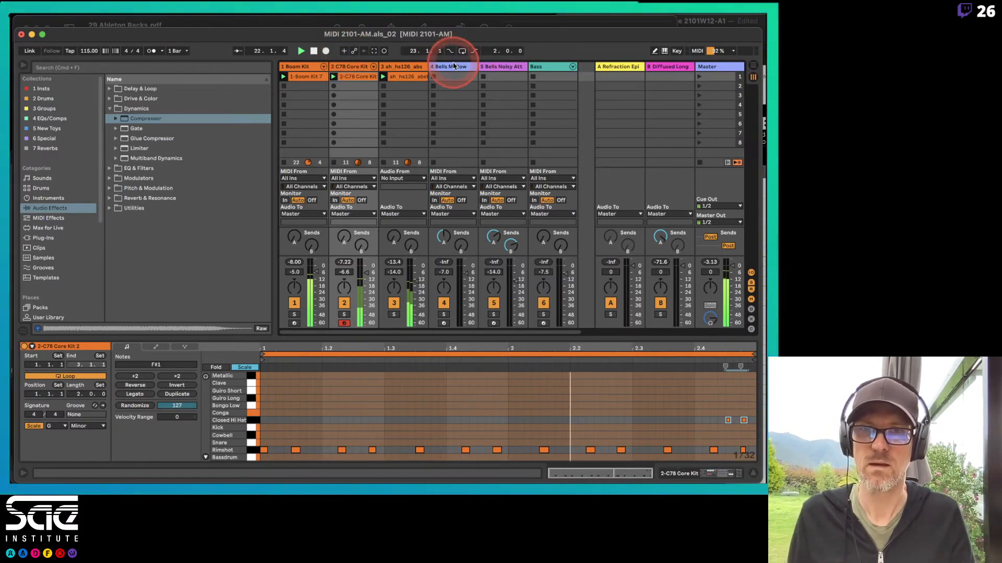
key(space)
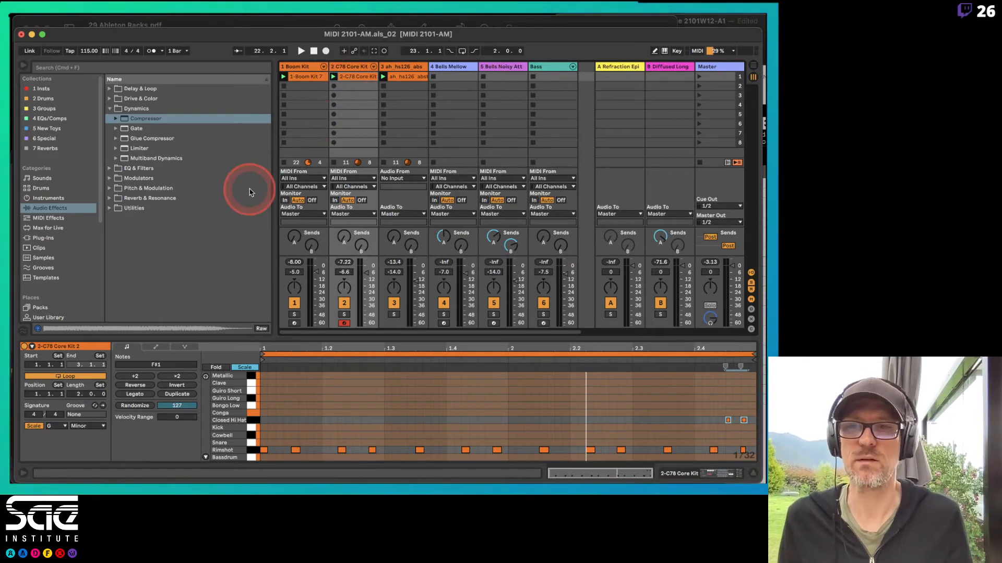
Step: Find Alright_SP01.wav in the Spoken folder of AngieBrownVocals_Wav_SP under the Samplephonics place and preview it
scroll(49, 237, down, 5)
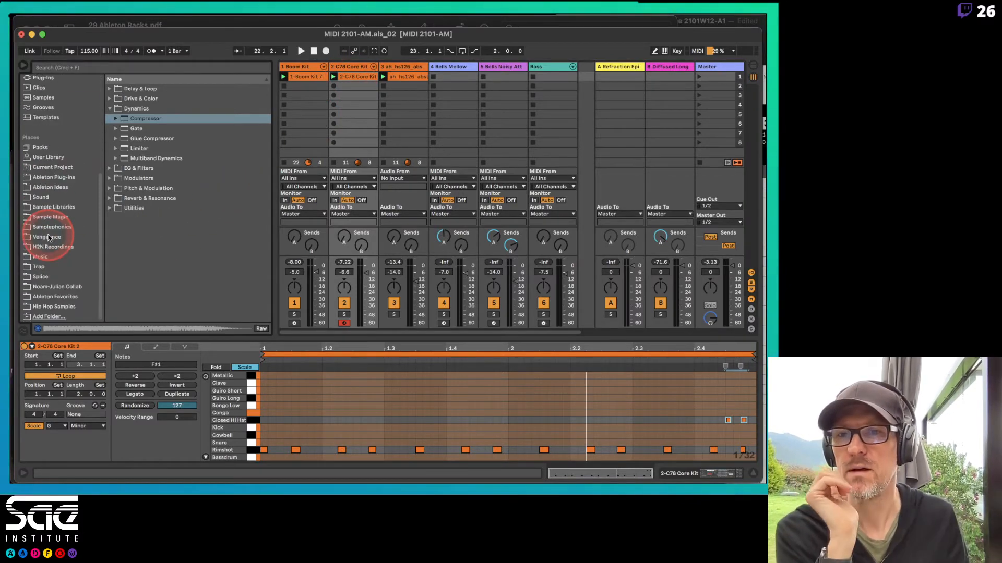
click(48, 227)
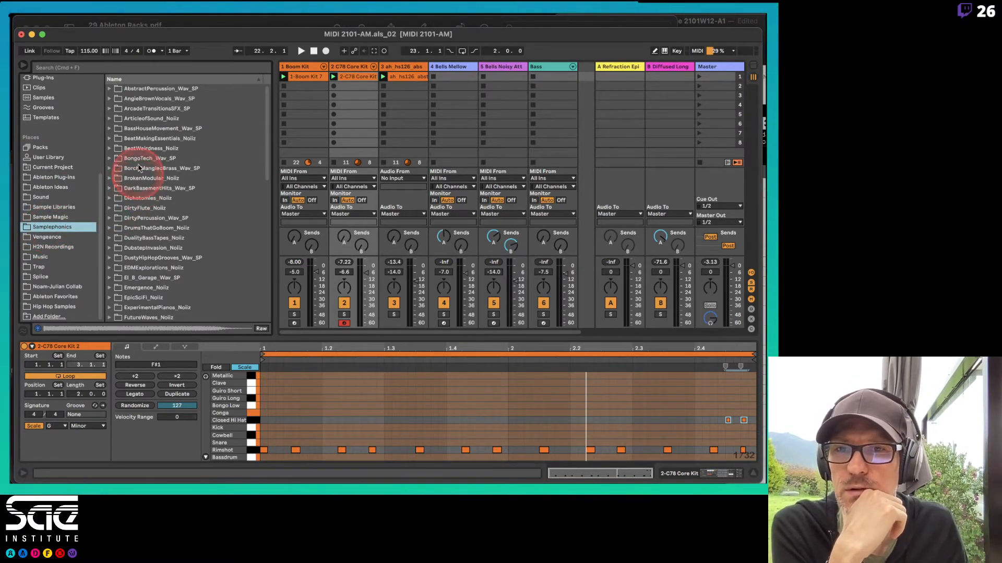
click(125, 99)
click(109, 99)
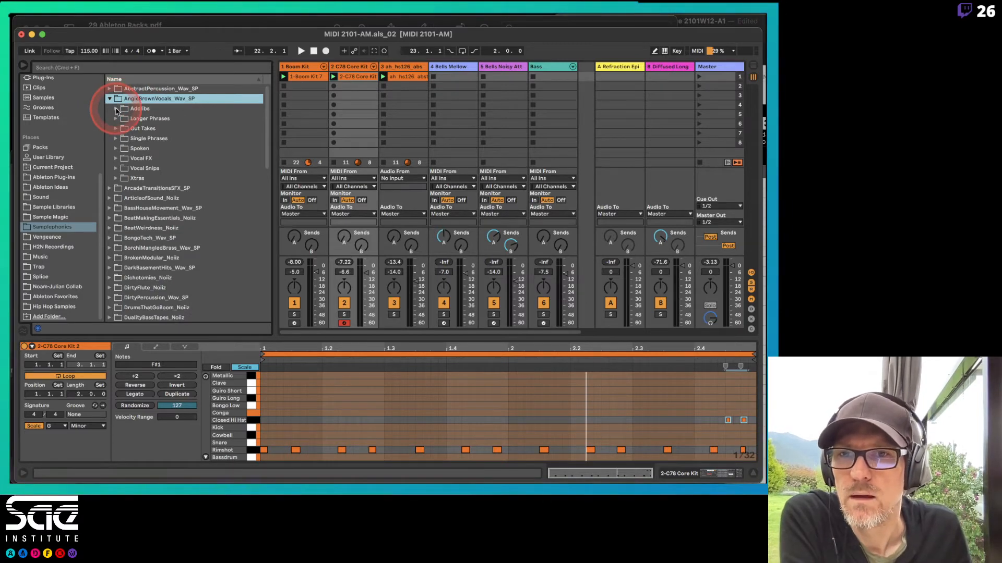
click(116, 149)
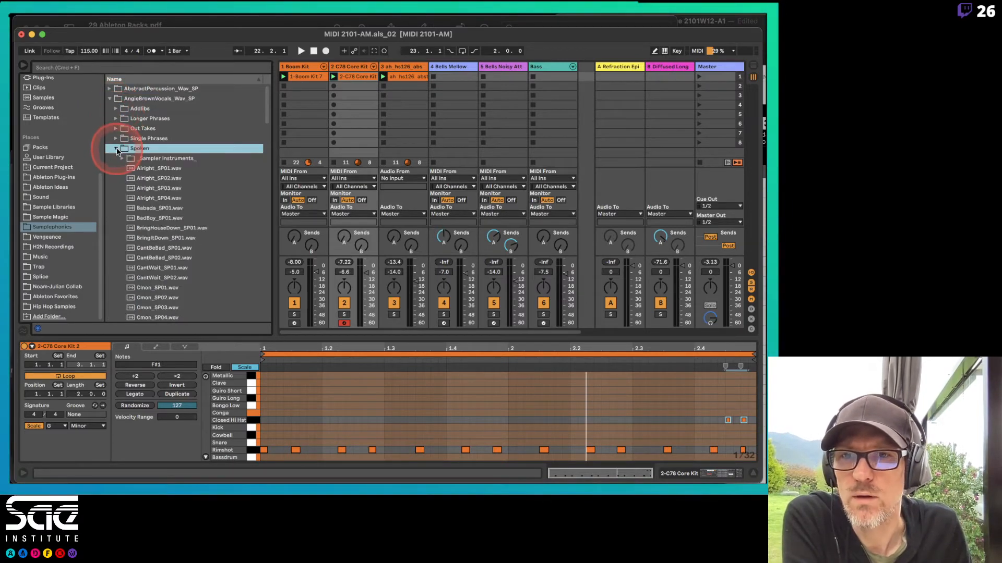
click(158, 180)
click(148, 169)
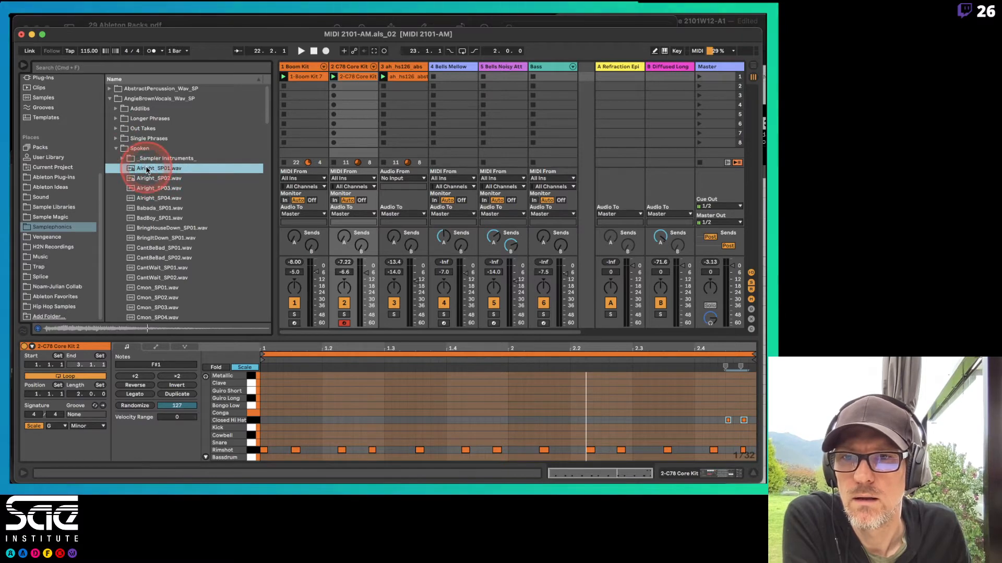
double_click(136, 171)
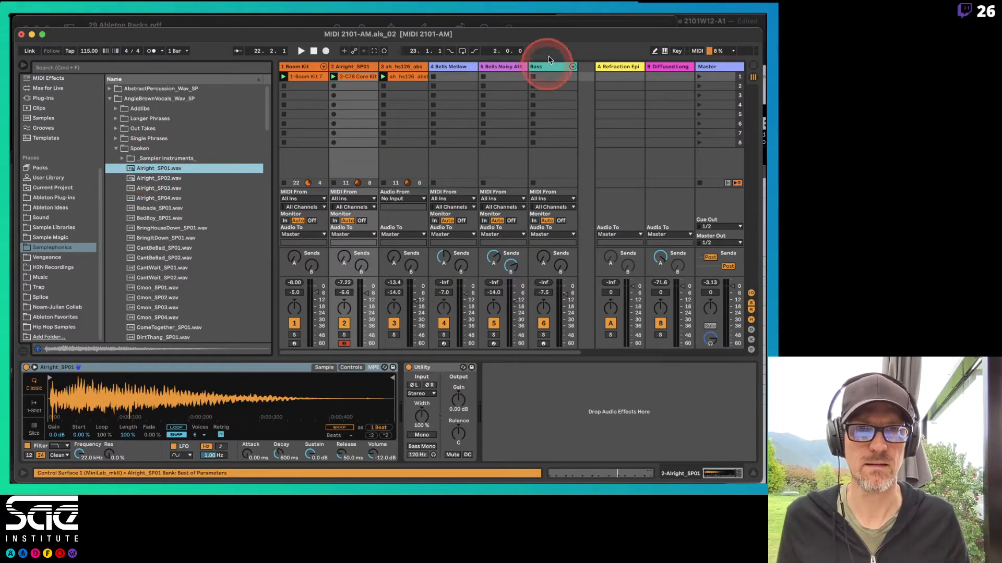
click(361, 77)
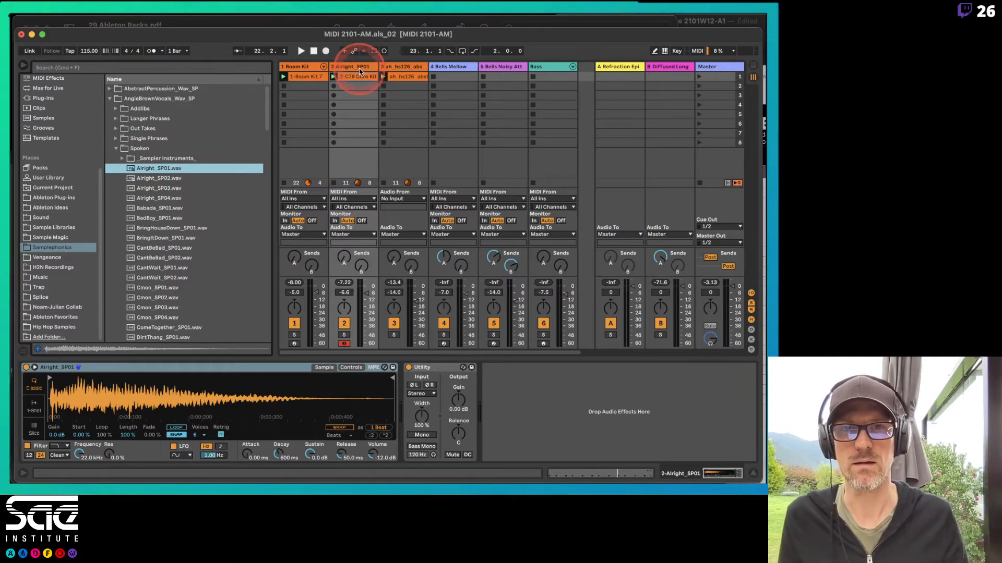
key(super+z)
click(359, 67)
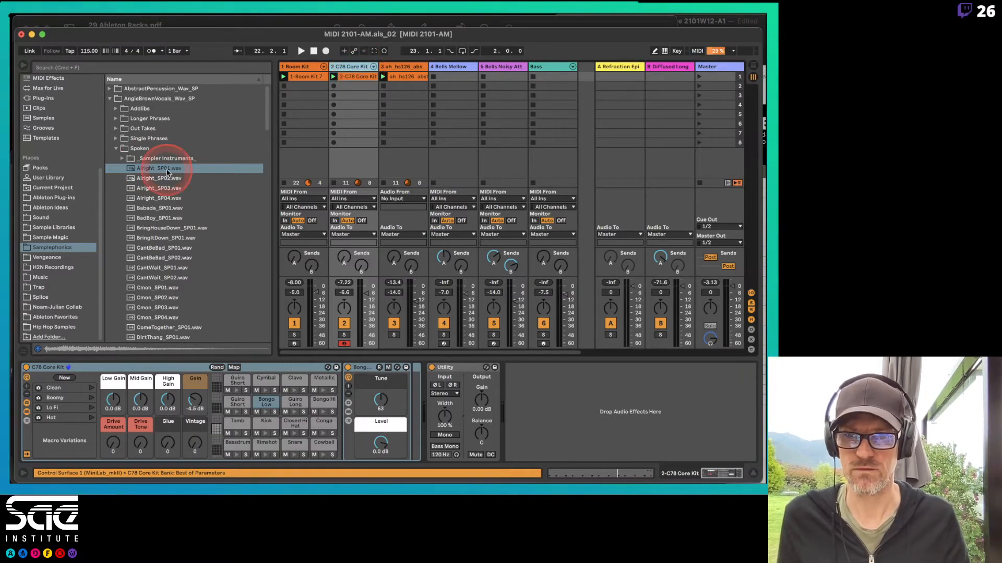
Step: Add Alright_SP01.wav as a clip on a new audio track and launch it several times with the 1 Bar global quantization
drag(131, 170, 578, 79)
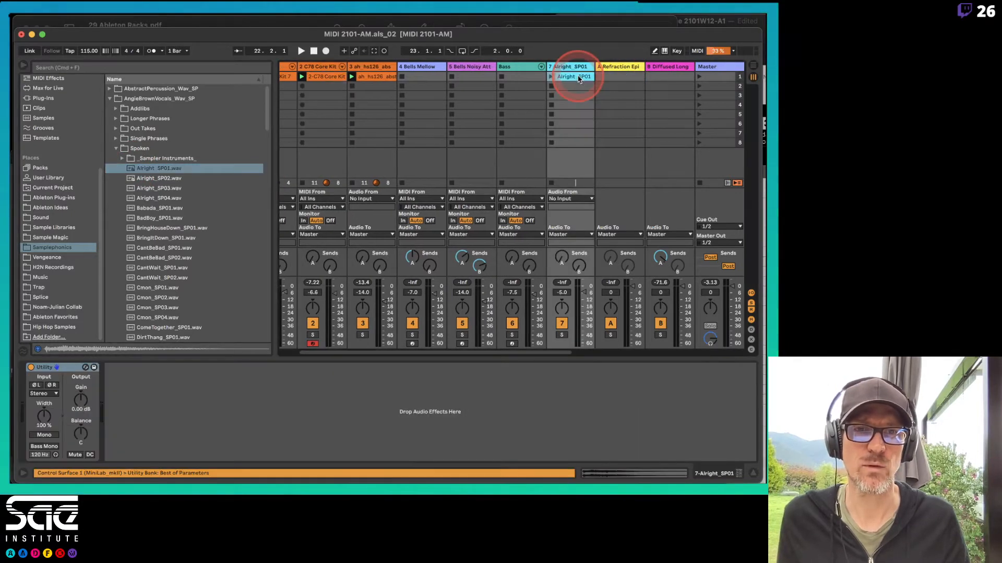
click(552, 77)
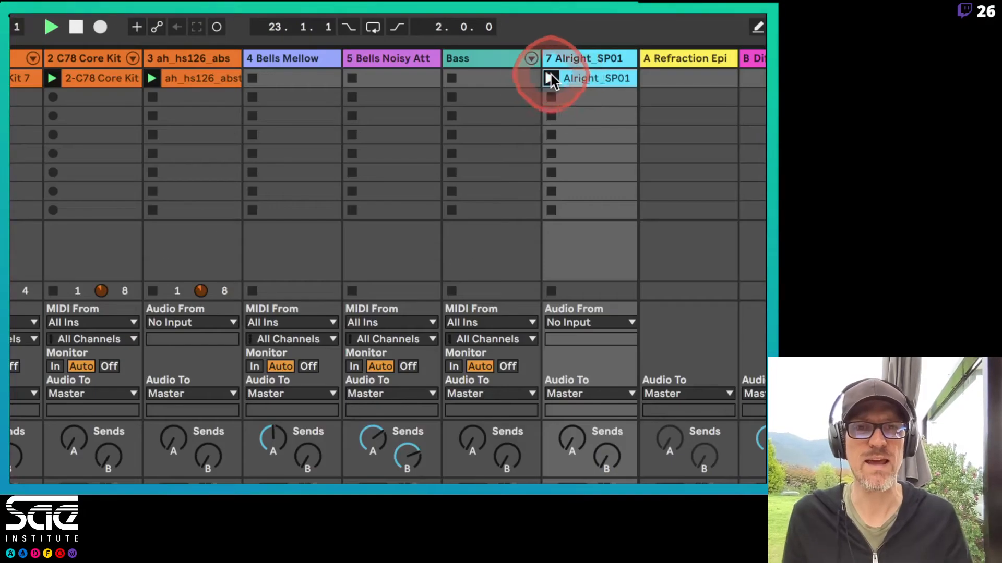
click(551, 74)
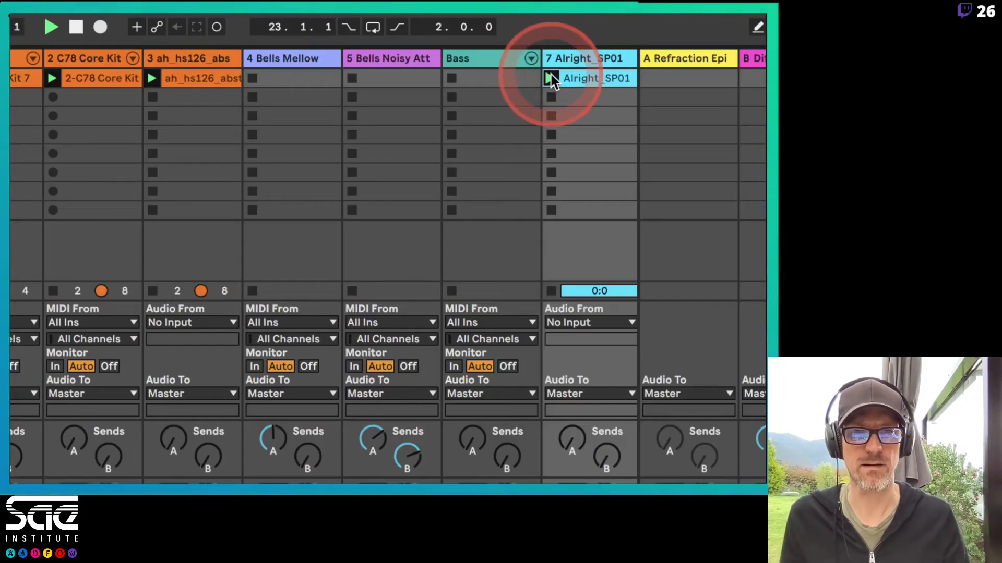
click(551, 74)
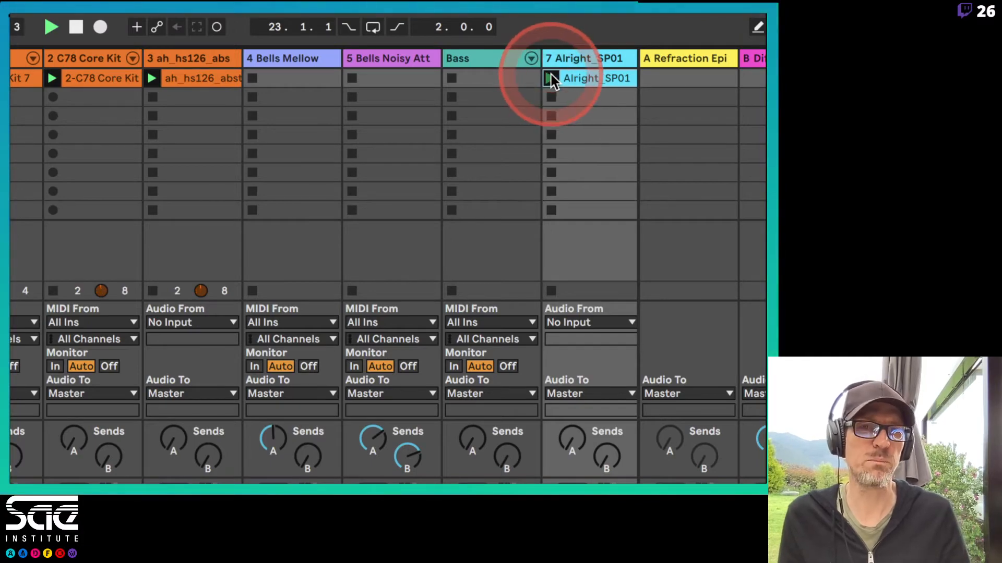
click(550, 78)
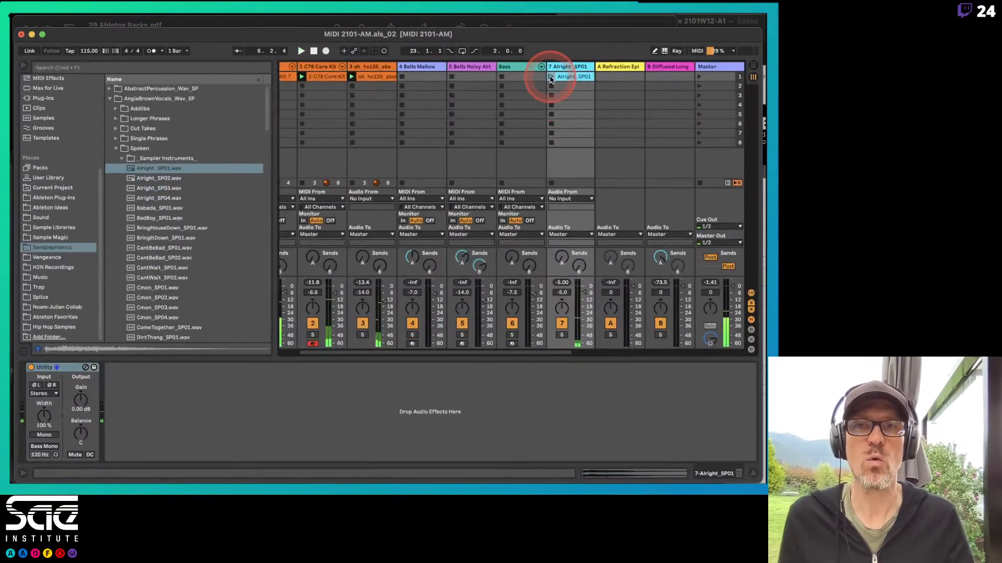
Step: Show the Alright_SP01 clip's Launch settings and set its own launch Quantize to 1/8
click(566, 78)
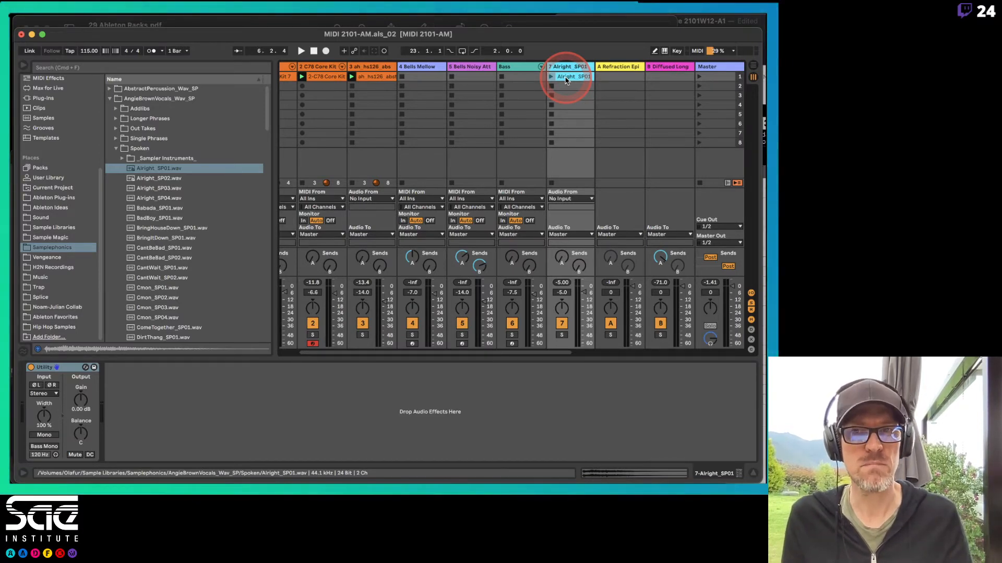
double_click(566, 79)
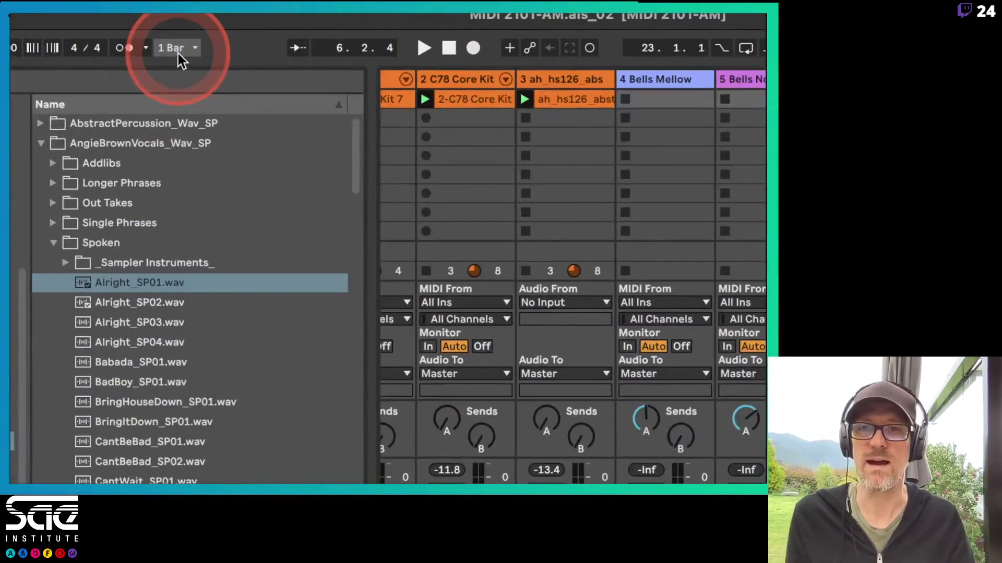
click(178, 51)
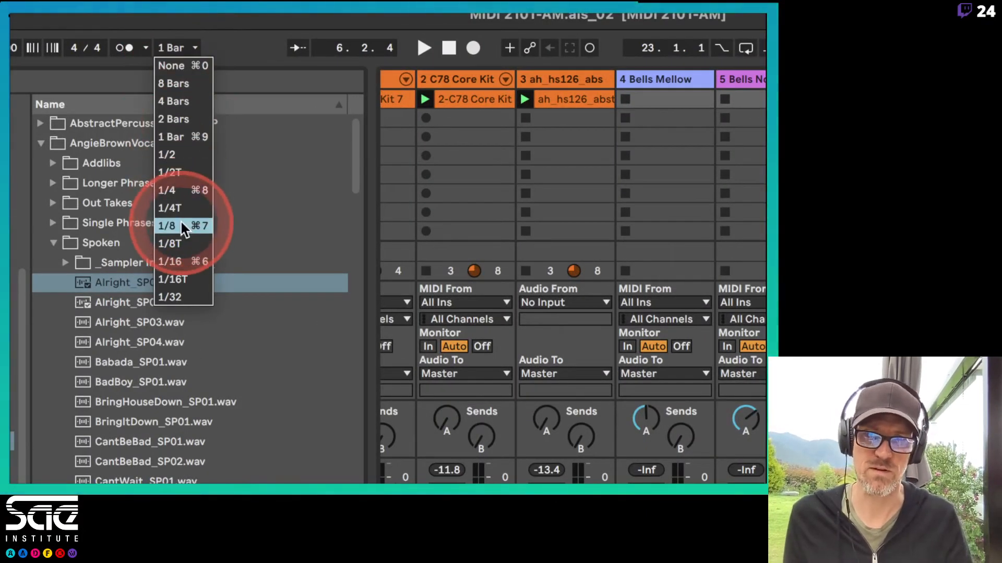
click(230, 42)
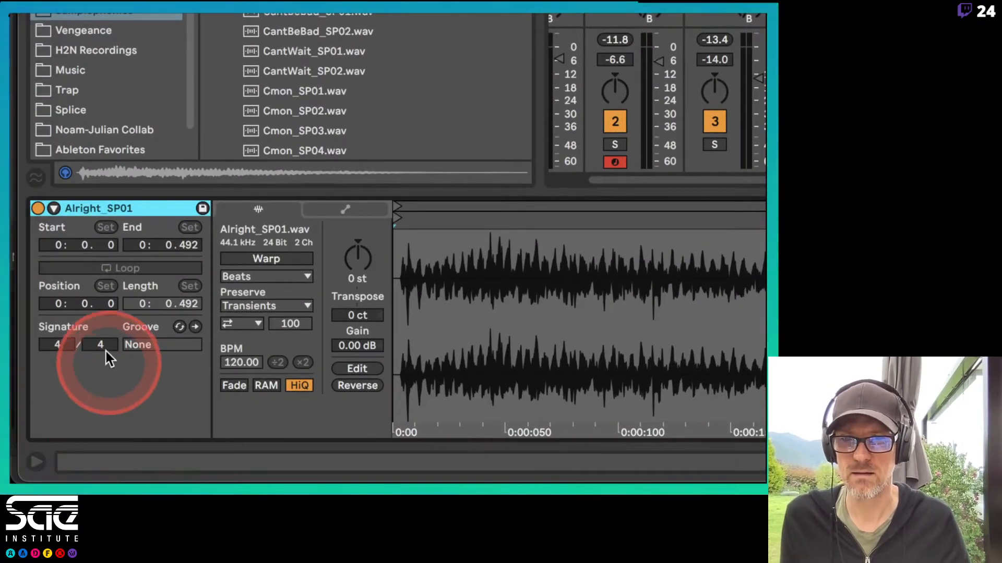
click(53, 208)
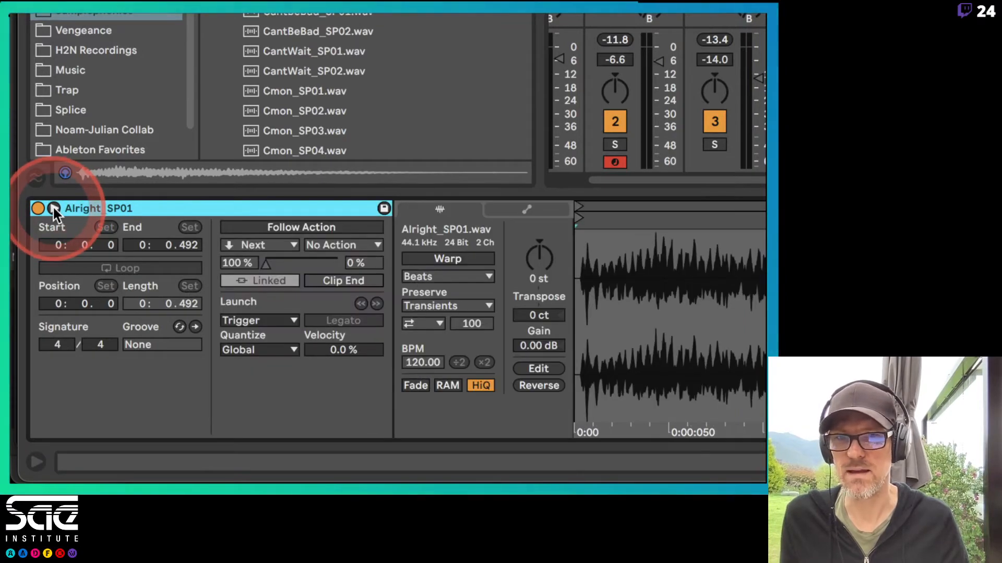
click(274, 348)
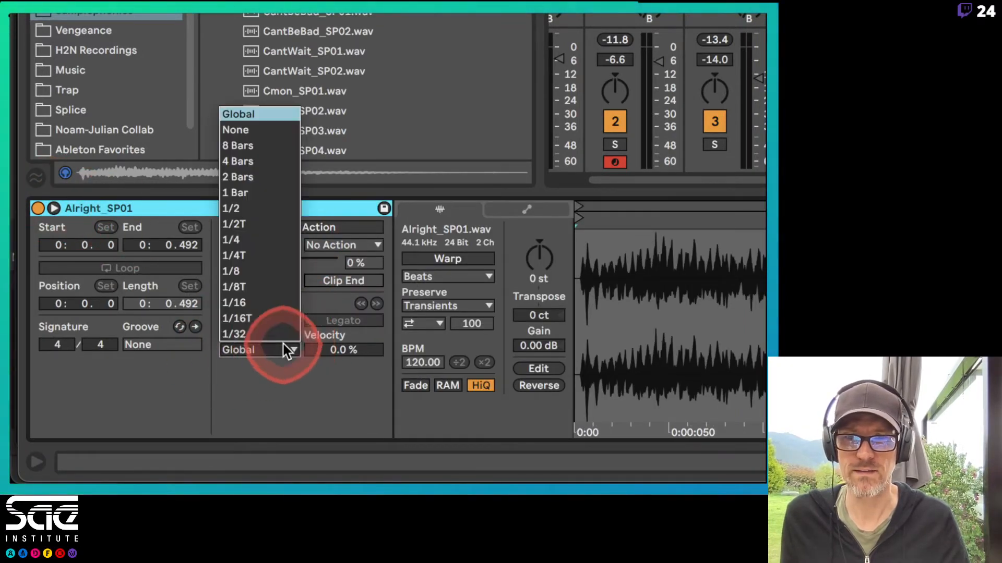
click(260, 273)
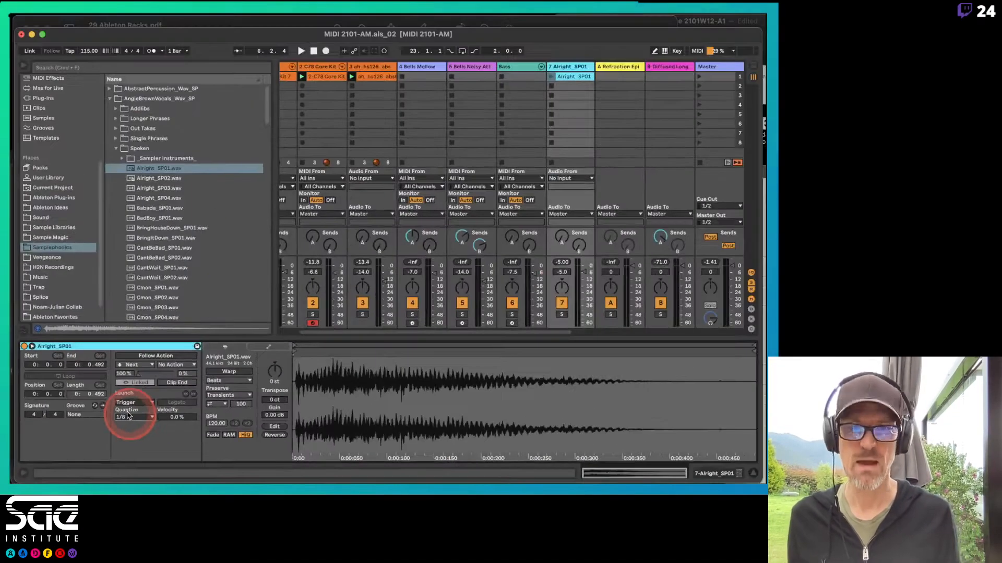
Step: Retrigger the Alright_SP01 clip repeatedly during playback to hear its 1/8 launch quantization
click(551, 78)
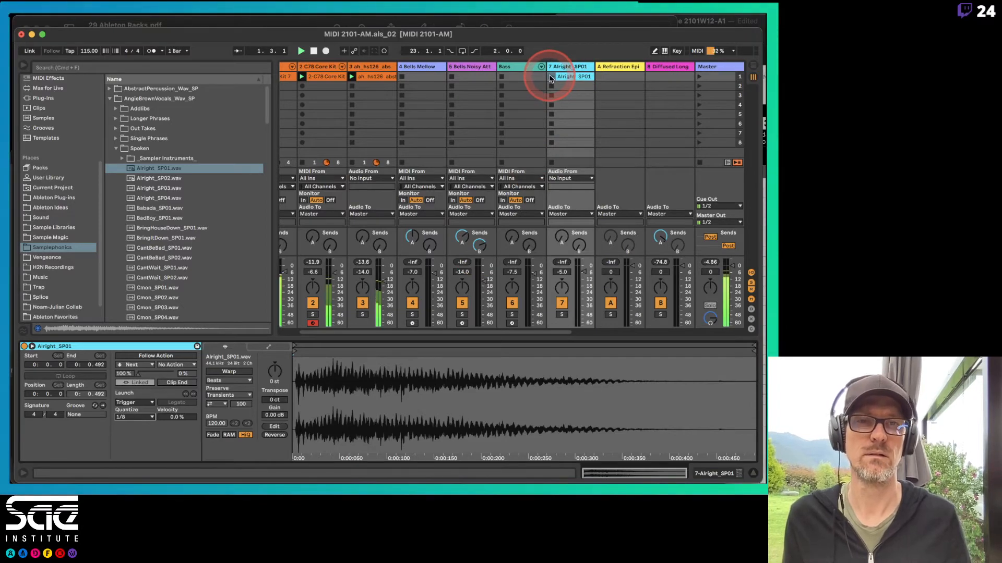
click(551, 78)
click(551, 78)
click(551, 78)
click(551, 78)
click(551, 78)
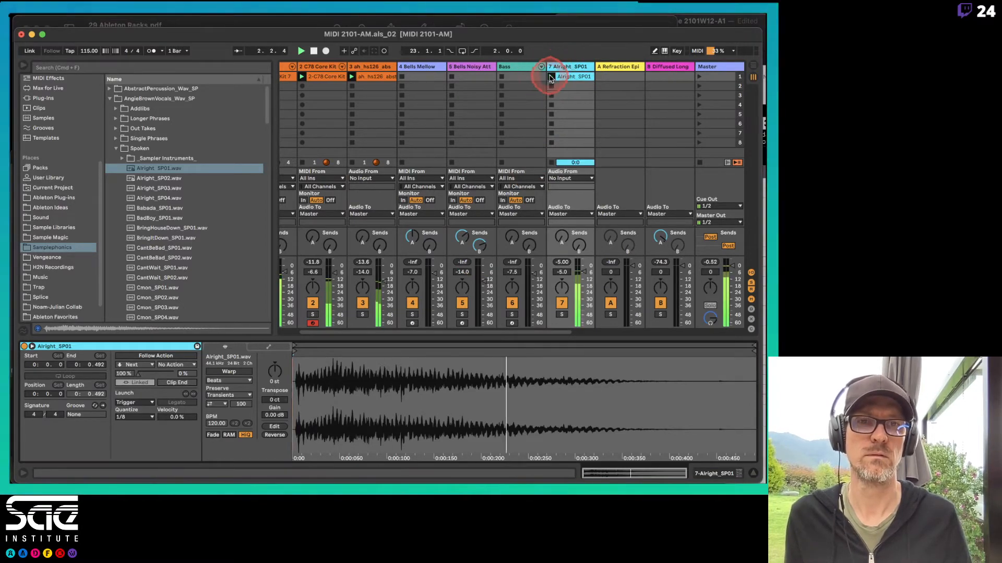
click(550, 78)
click(551, 78)
click(551, 79)
click(551, 79)
click(550, 79)
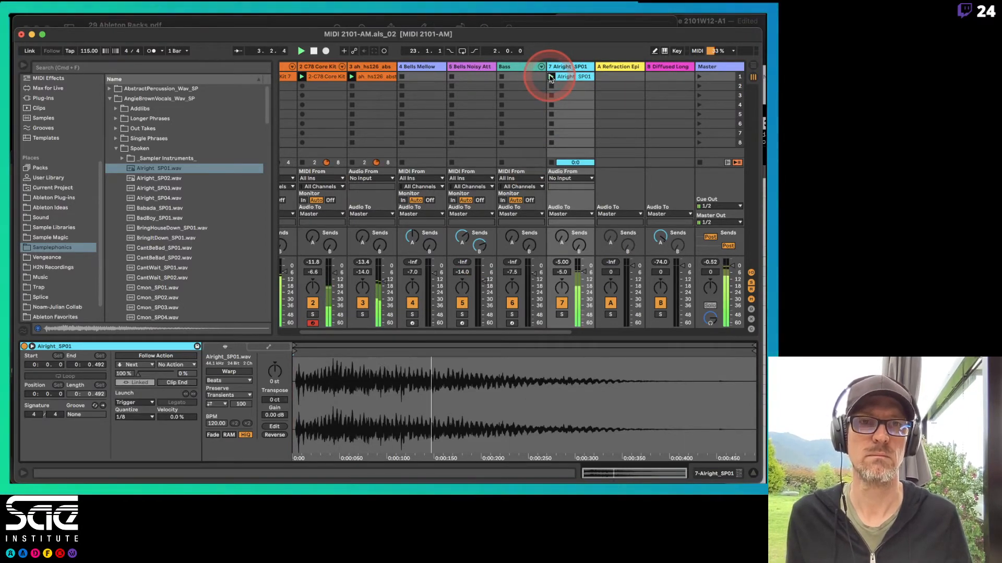
click(551, 78)
click(551, 78)
click(551, 79)
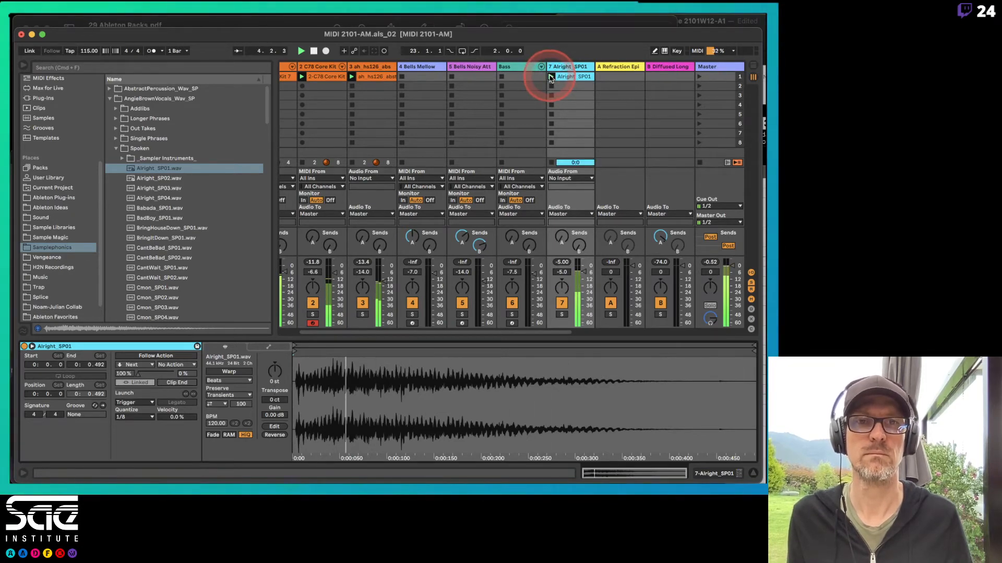
click(551, 78)
click(551, 78)
click(551, 78)
click(551, 78)
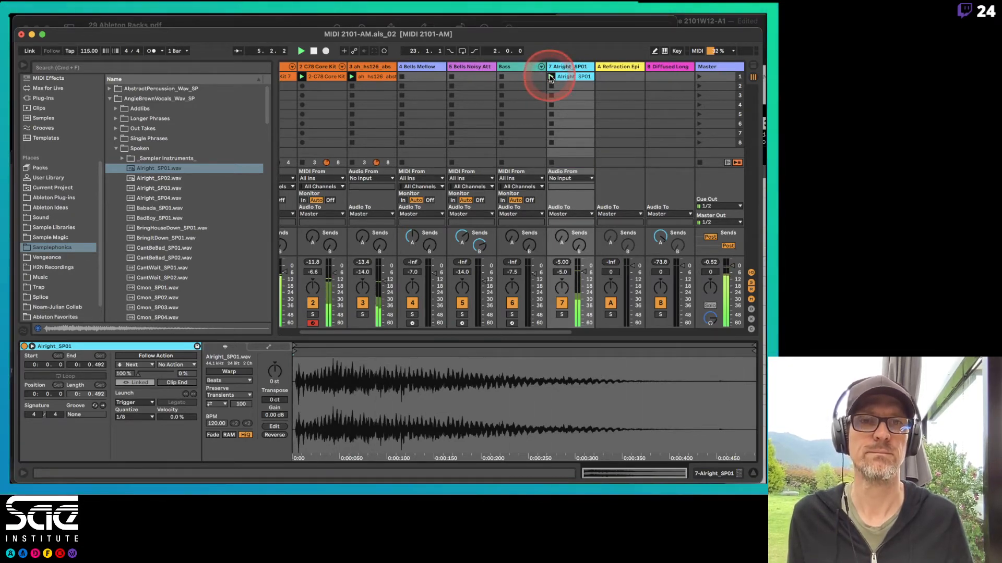
click(551, 78)
click(551, 79)
click(551, 78)
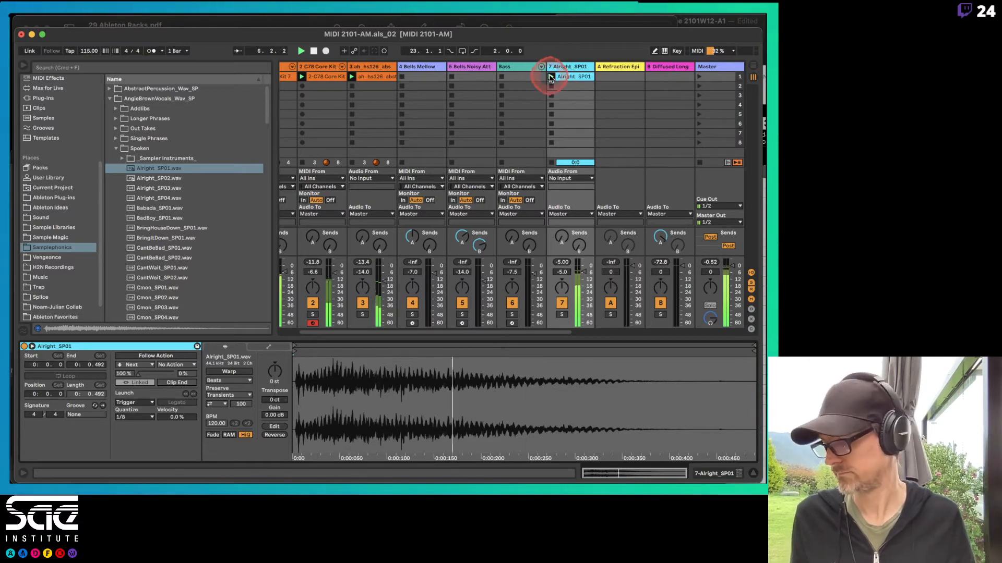
click(551, 78)
click(551, 79)
click(550, 78)
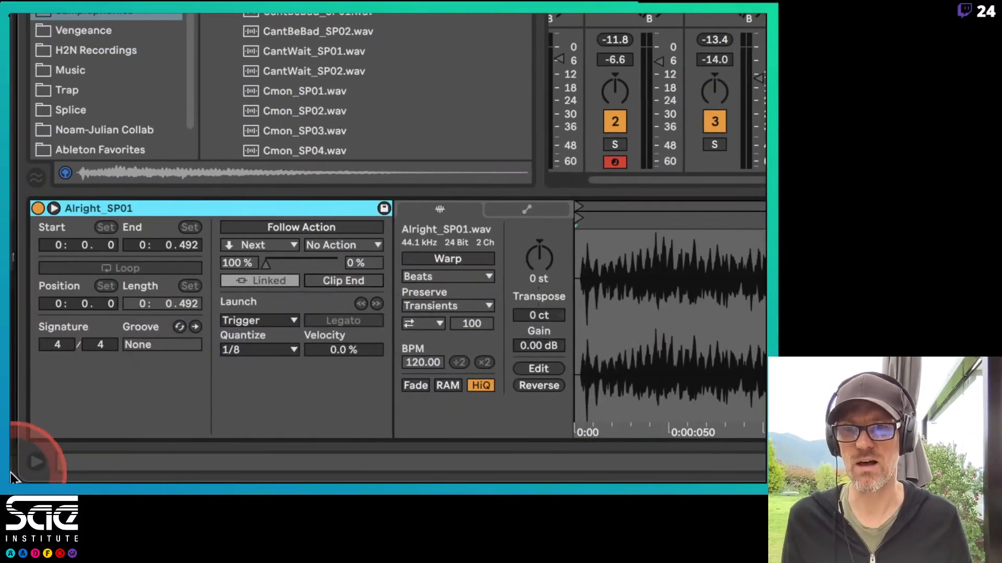
Step: Set the Alright_SP01 clip's Launch mode to Repeat and launch the clip
click(258, 320)
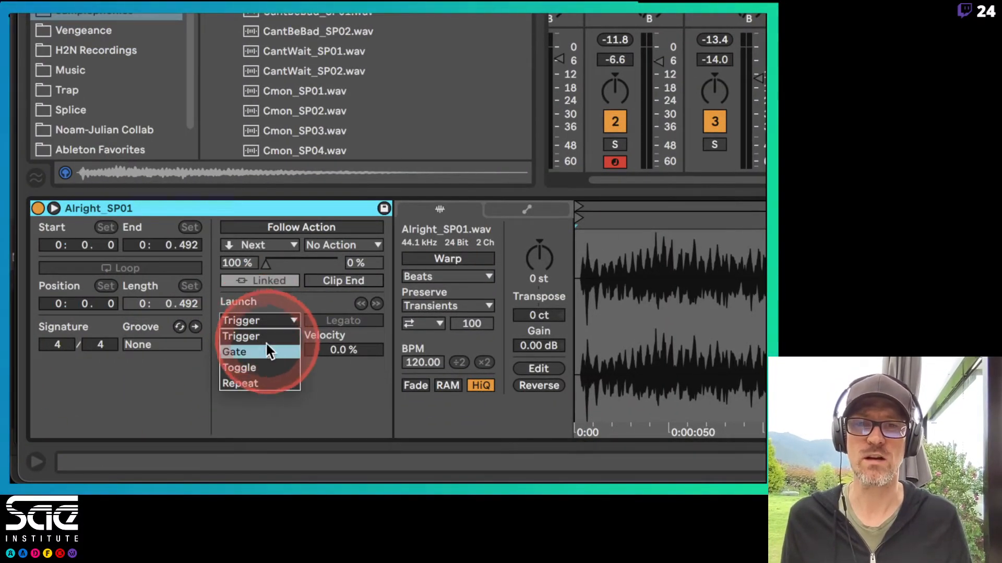
click(269, 381)
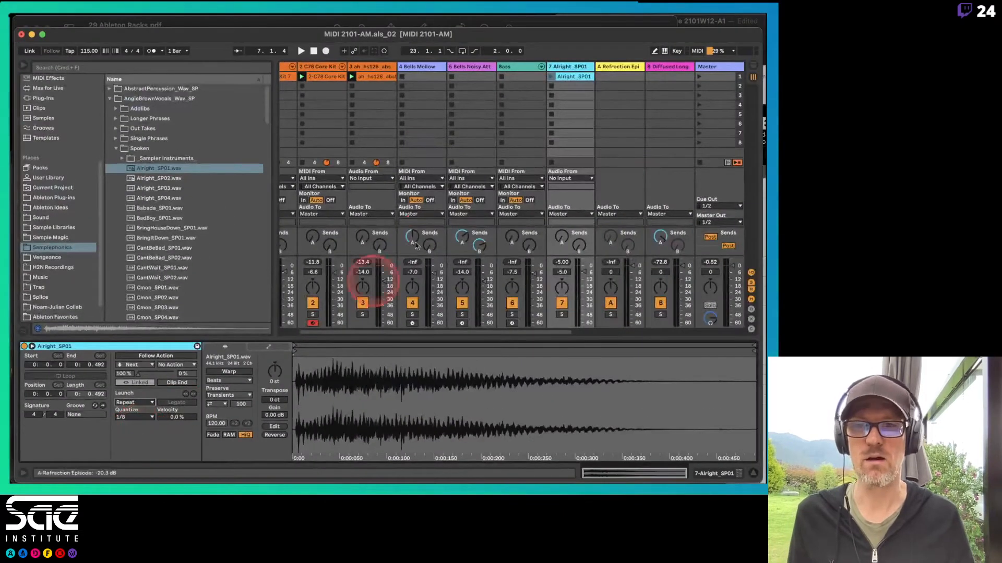
click(552, 79)
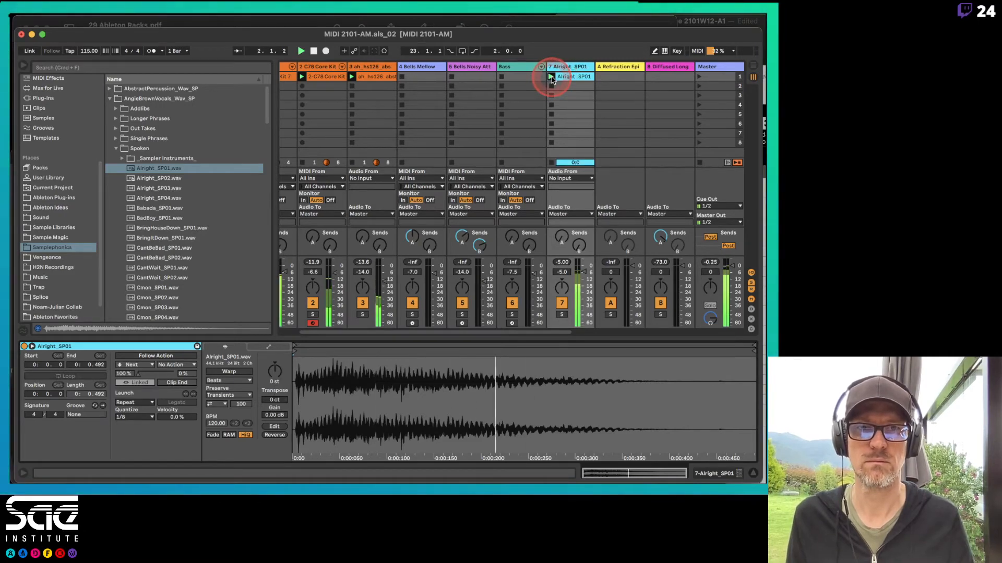
Step: Retrigger the Alright_SP01 clip several times in Repeat launch mode during playback, and stop the transport
click(552, 79)
click(552, 78)
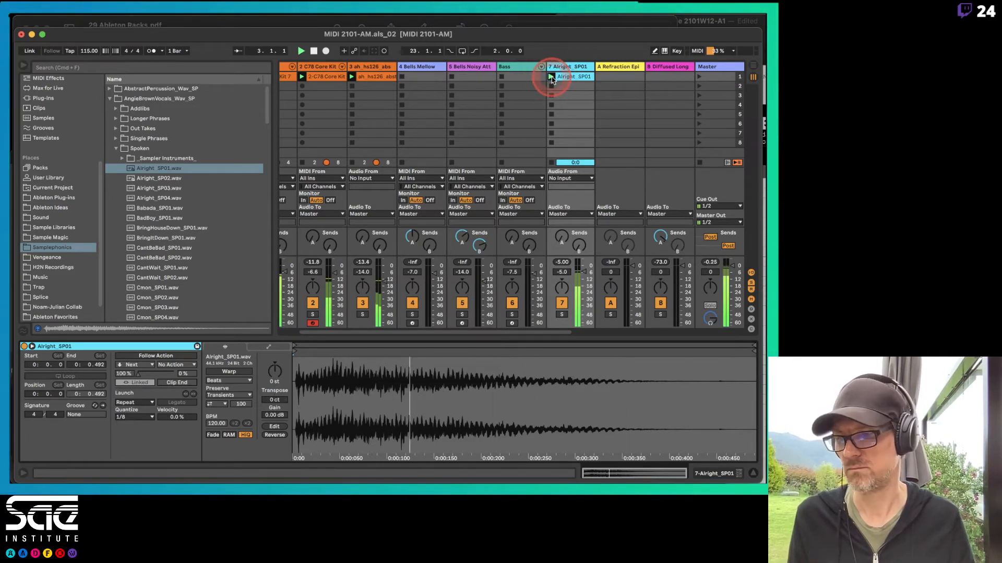
click(552, 78)
click(552, 79)
click(552, 79)
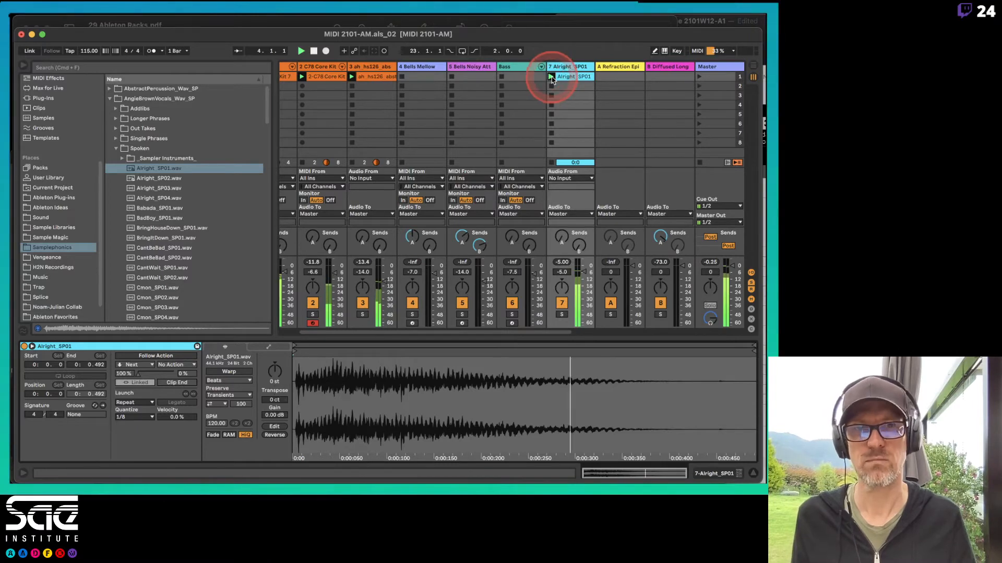
key(space)
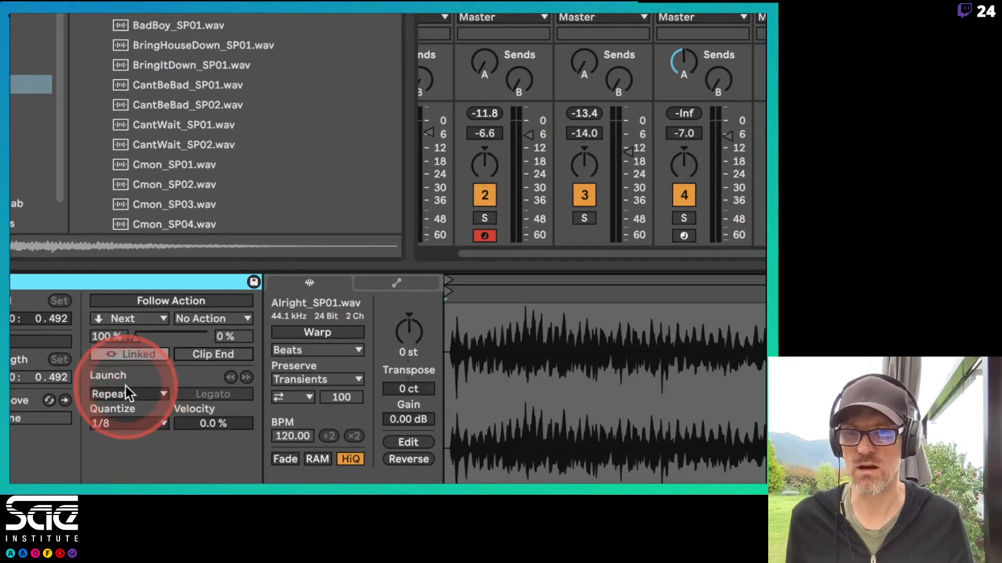
Step: Try the Trigger option for the Alright_SP01 clip's Launch mode, and set it to Gate
click(134, 403)
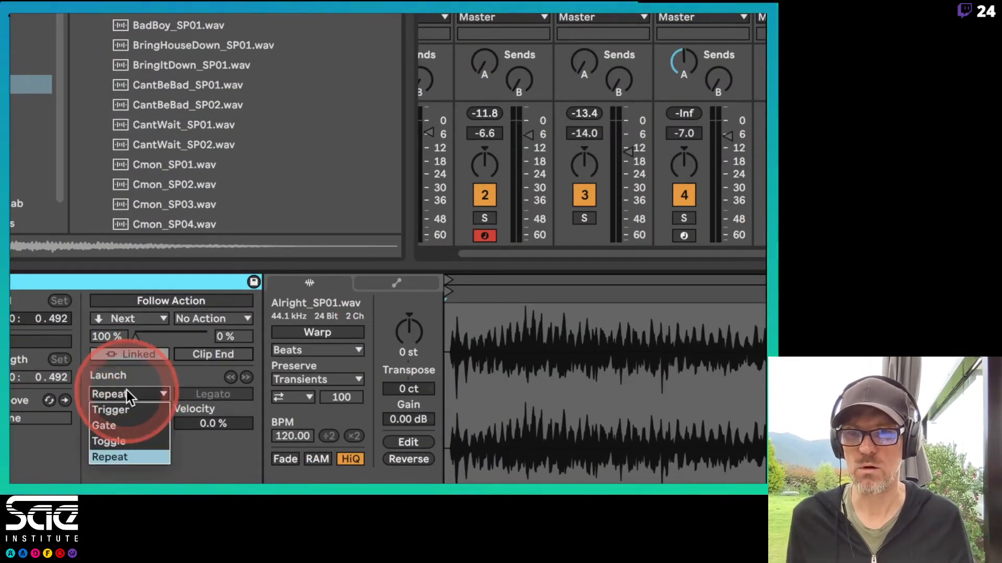
click(128, 409)
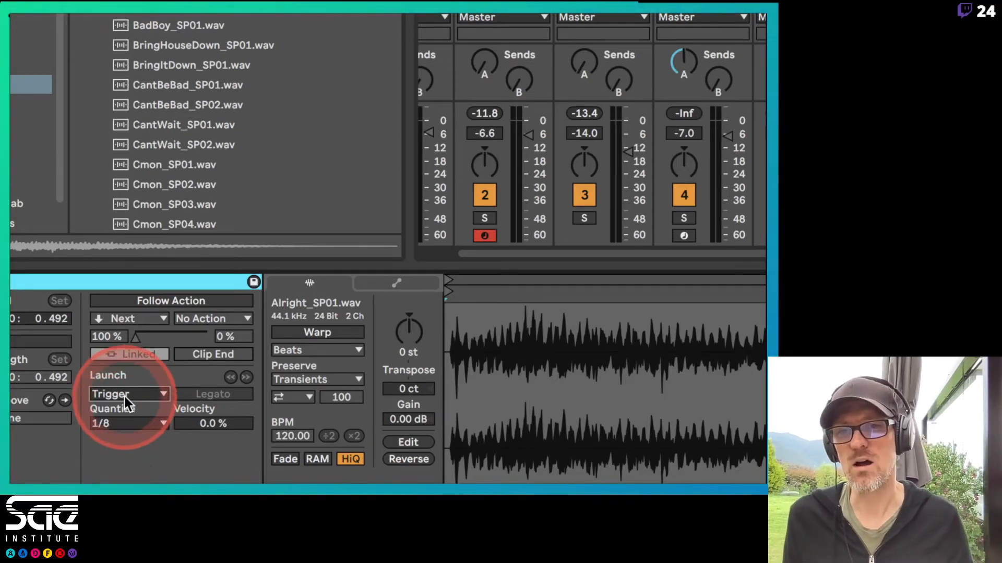
click(124, 397)
click(118, 425)
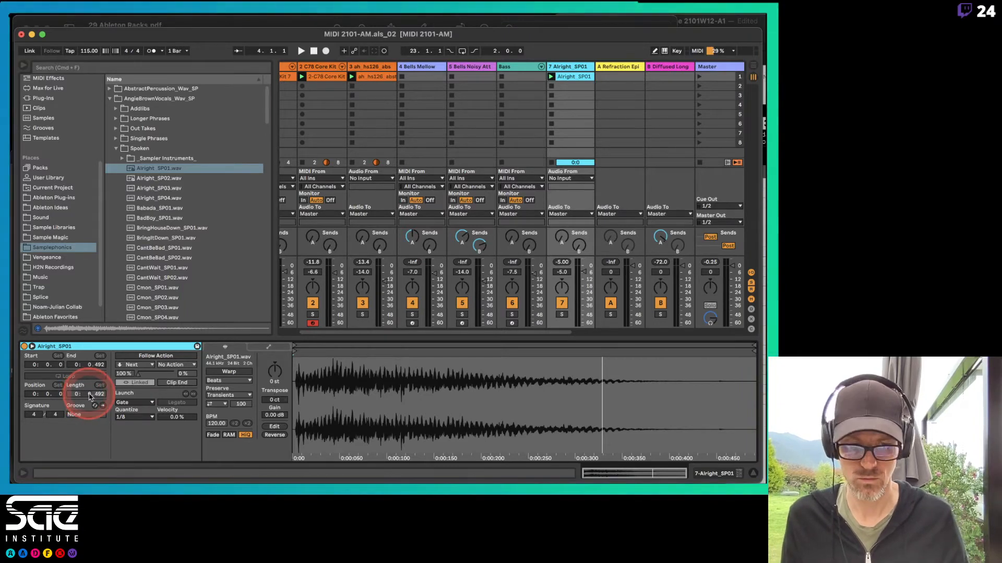
Step: Warp and loop the Alright_SP01 clip with a length of 0.1.0, and launch it in Gate mode
drag(90, 396, 101, 394)
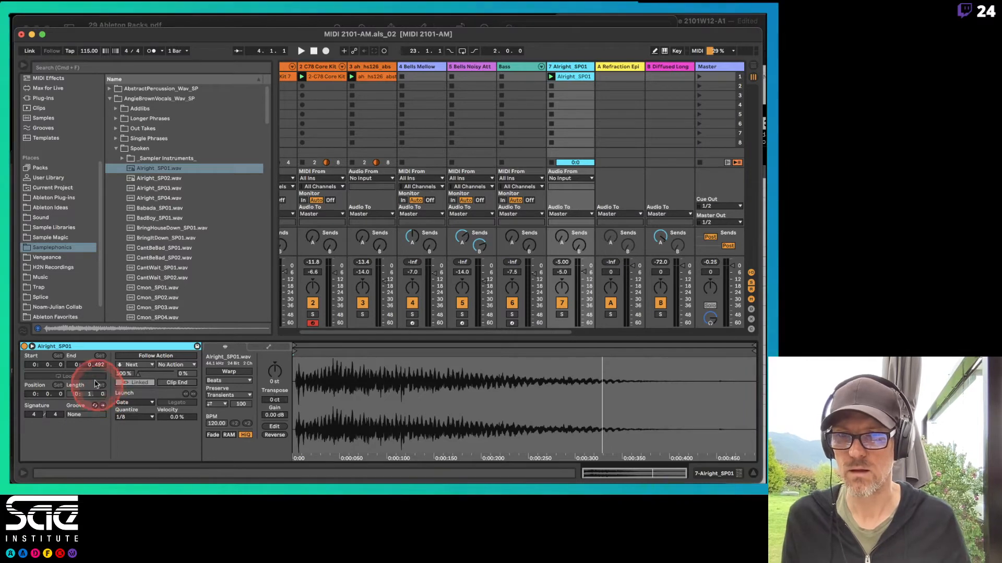
click(227, 371)
click(54, 376)
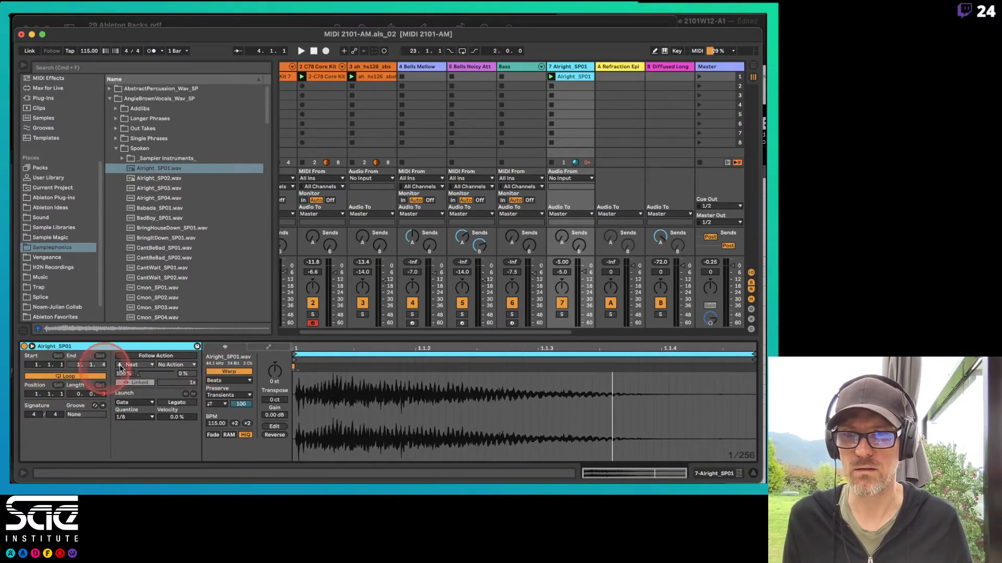
text(1)
key(Return)
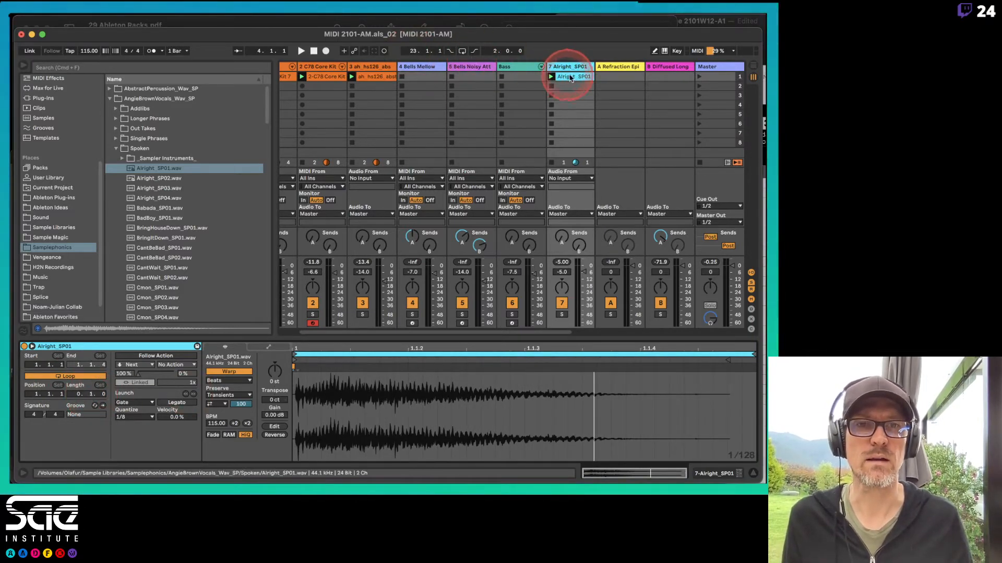
click(551, 77)
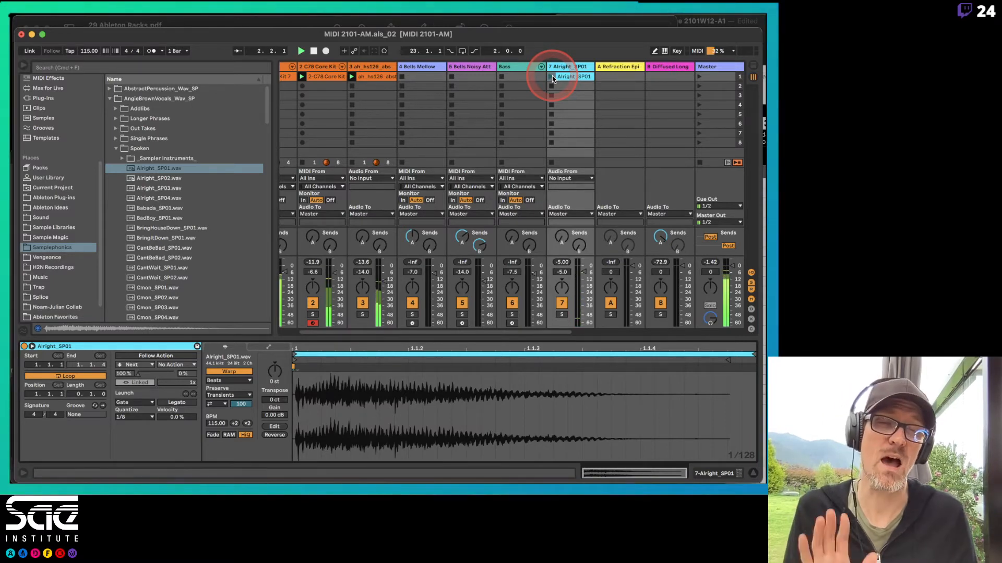
click(552, 77)
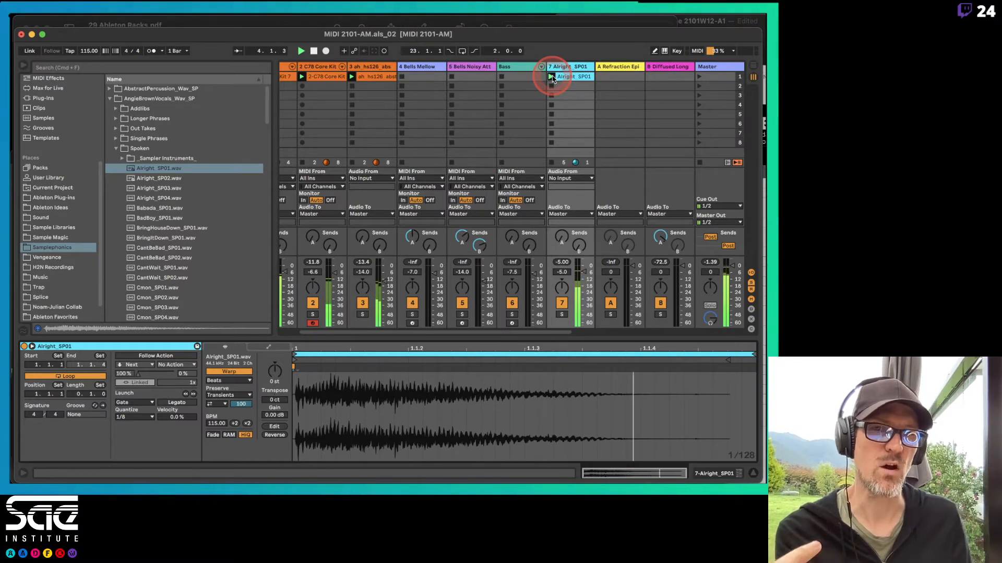
Step: Set the Alright_SP01 clip's Launch mode to Toggle, and launch it on and off
click(134, 402)
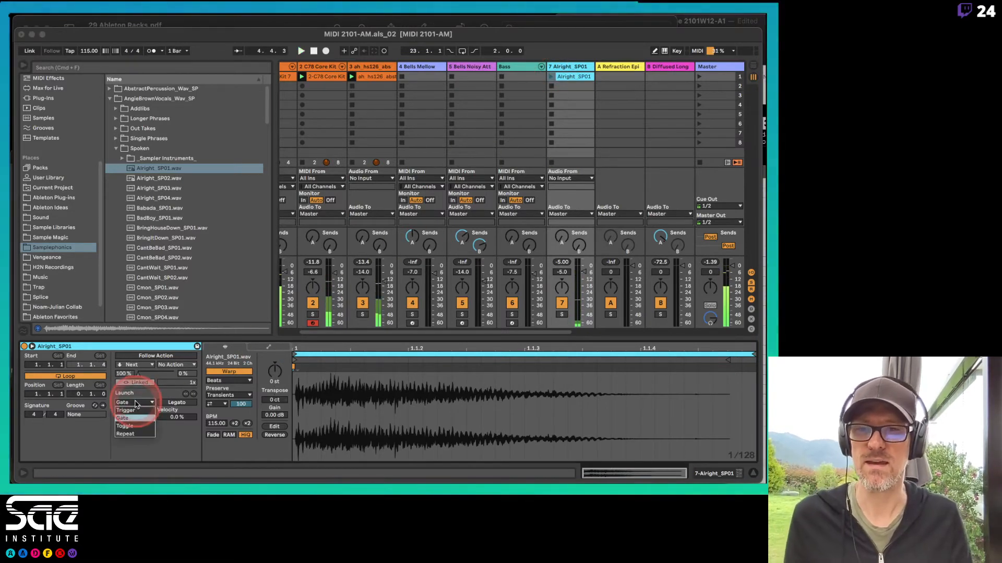
click(131, 426)
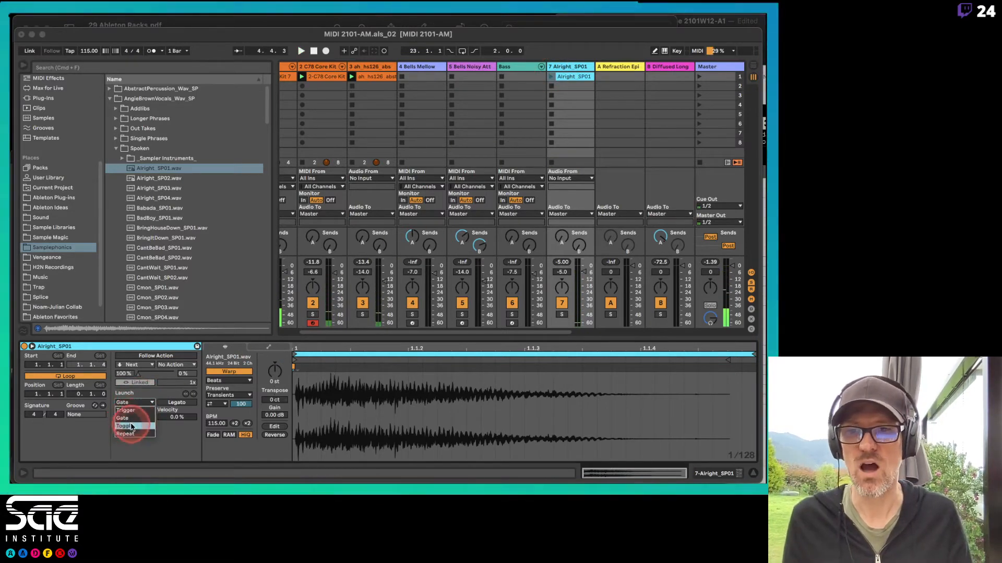
click(550, 78)
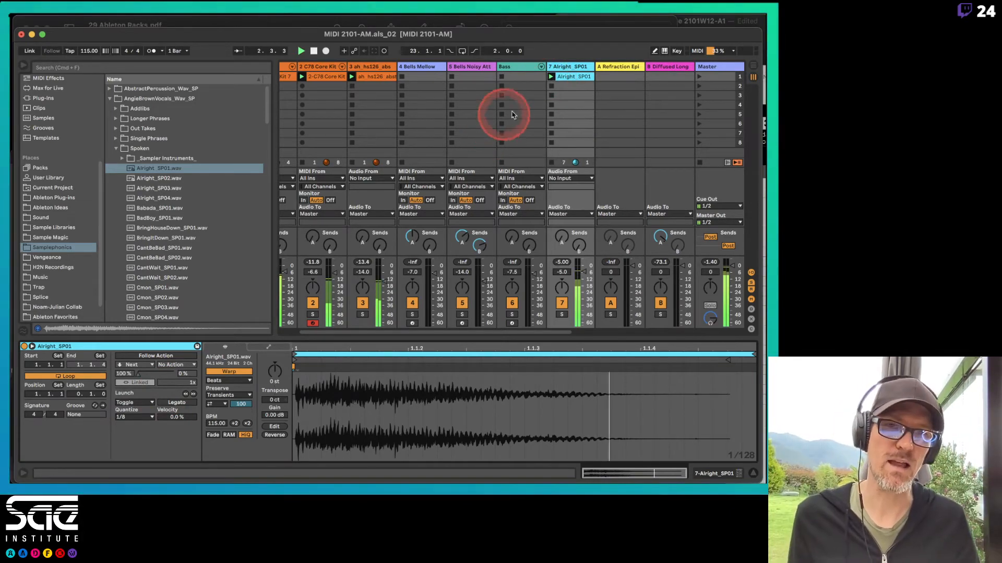
click(549, 78)
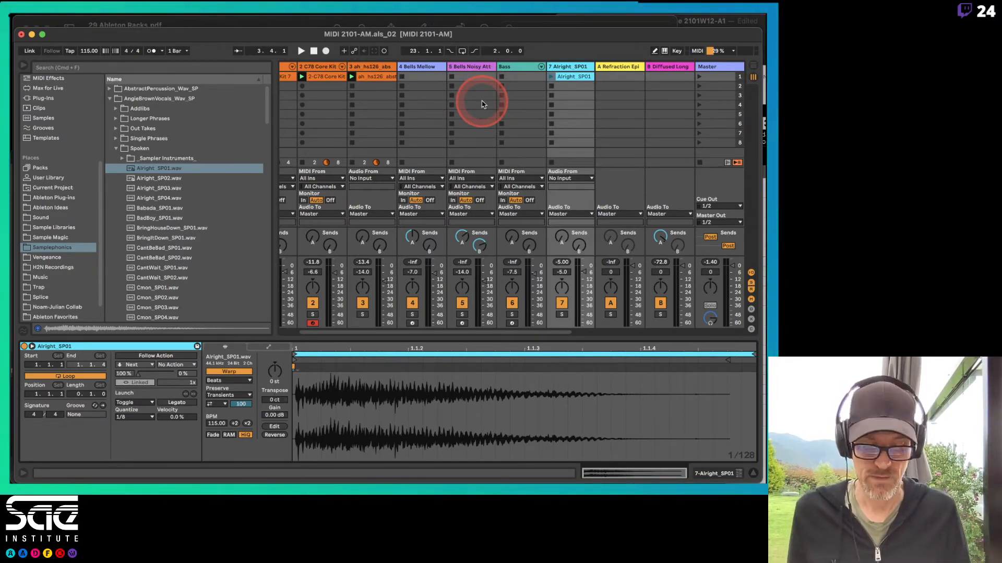
Step: Hide the browser to reveal all Session tracks, and briefly start and stop an Arrangement recording
scroll(481, 104, left, 2)
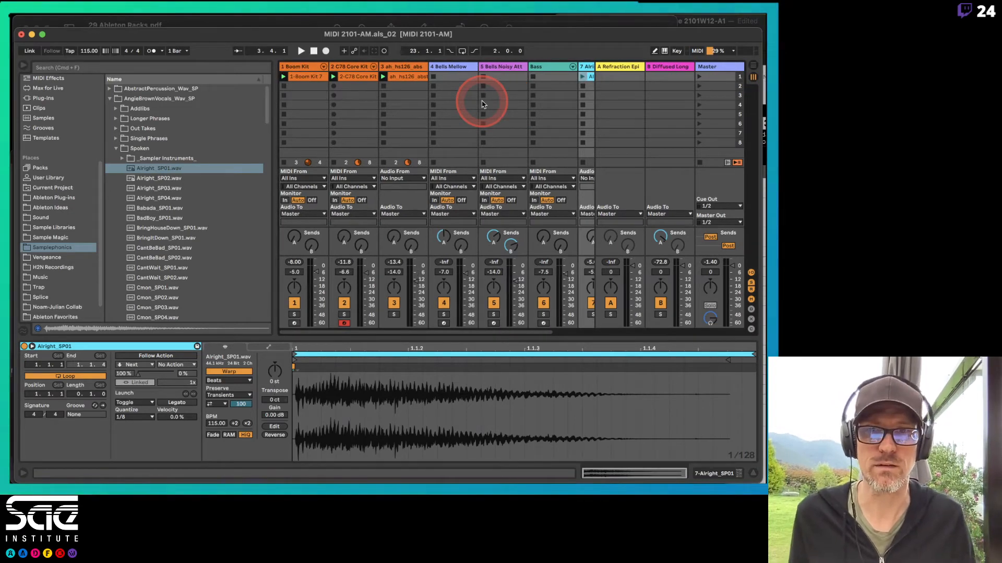
key(super+alt+b)
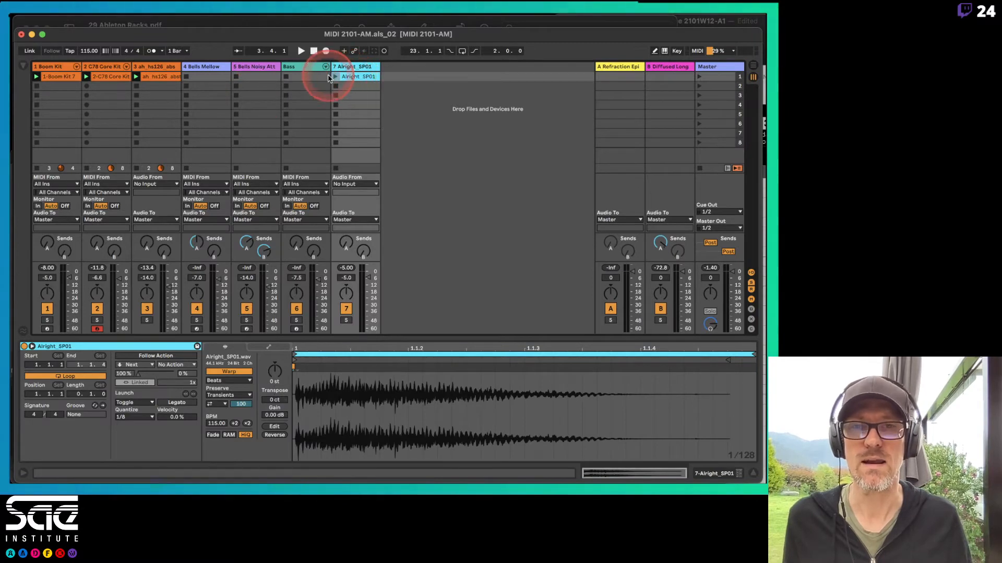
click(323, 51)
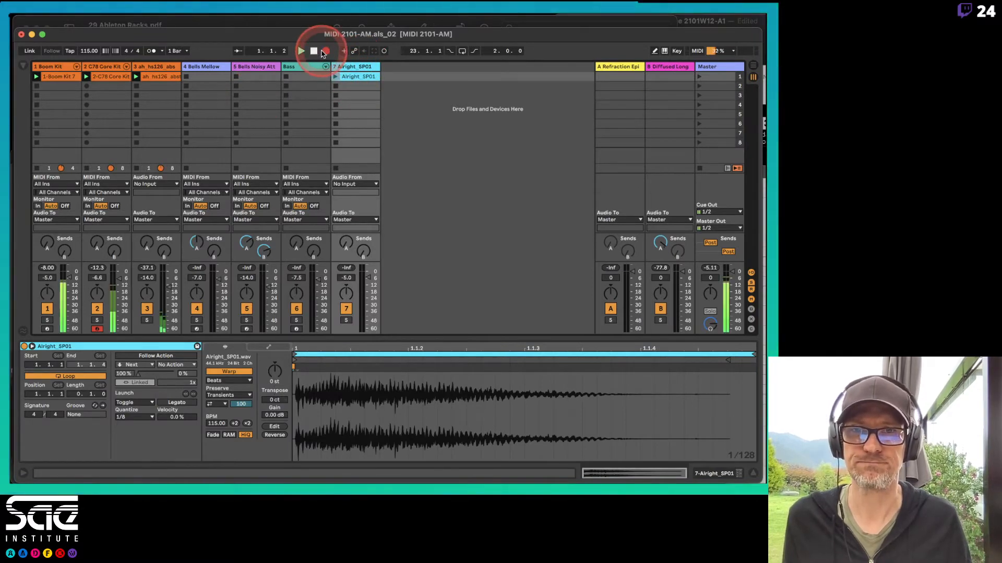
click(314, 50)
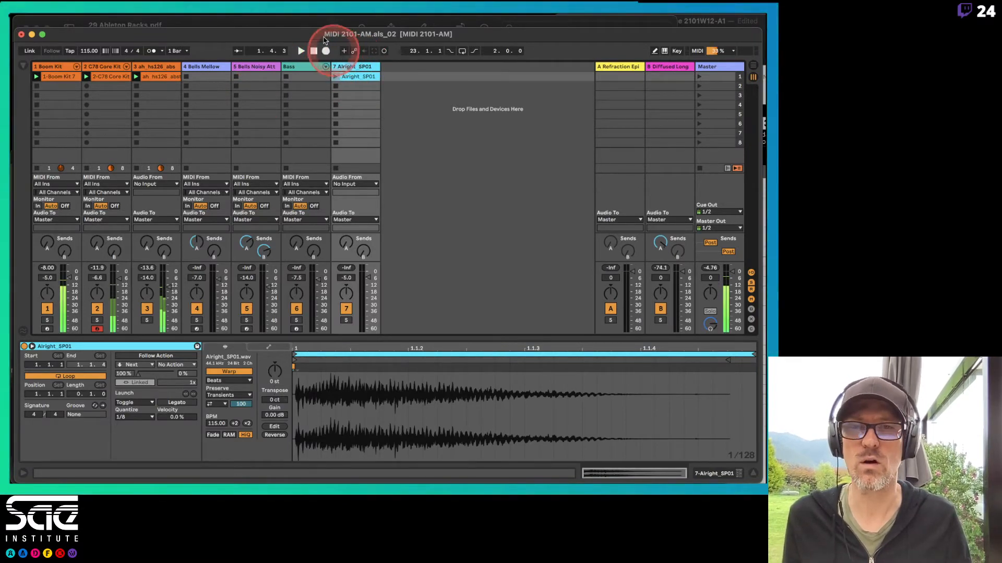
Step: Show the arrangement Overview above the Session tracks
click(152, 19)
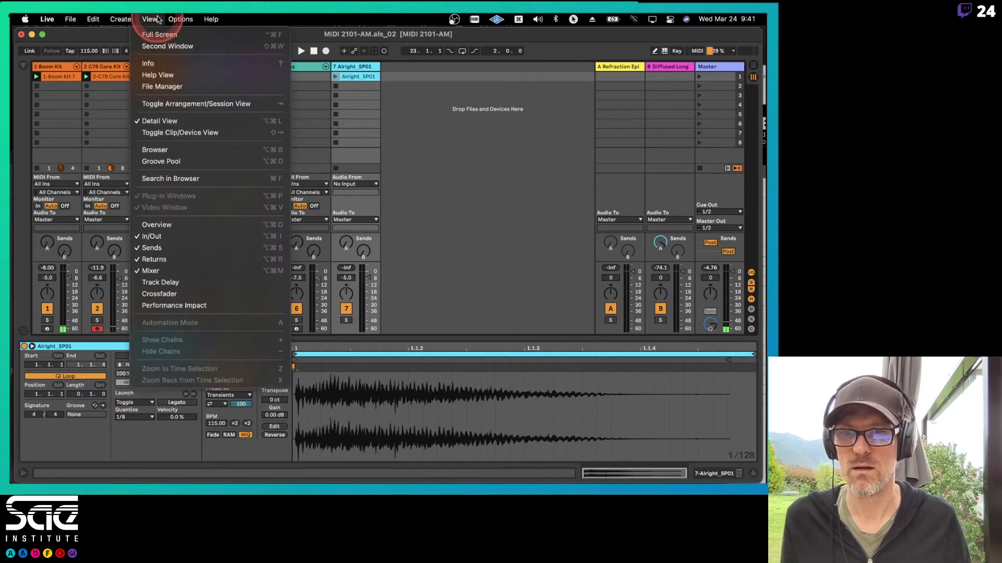
click(168, 47)
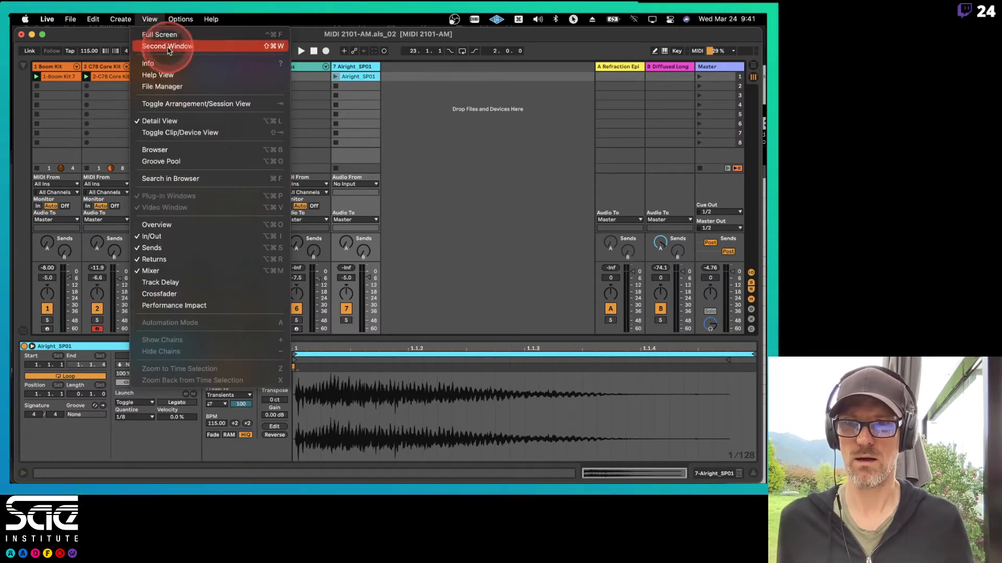
click(153, 225)
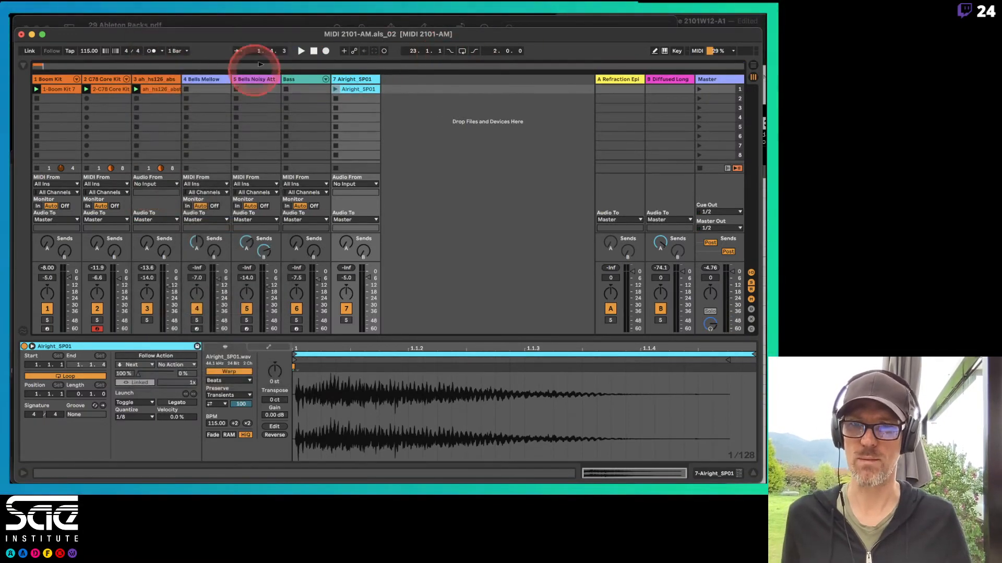
Step: Record the Session performance into the Arrangement while toggling the Alright_SP01 clip on and off, and stop the recording
click(326, 51)
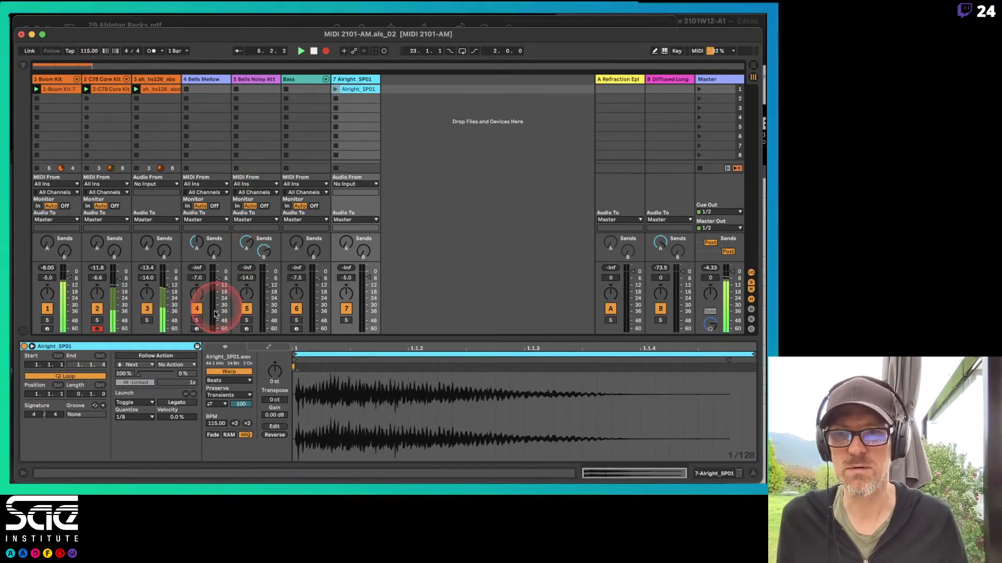
click(335, 90)
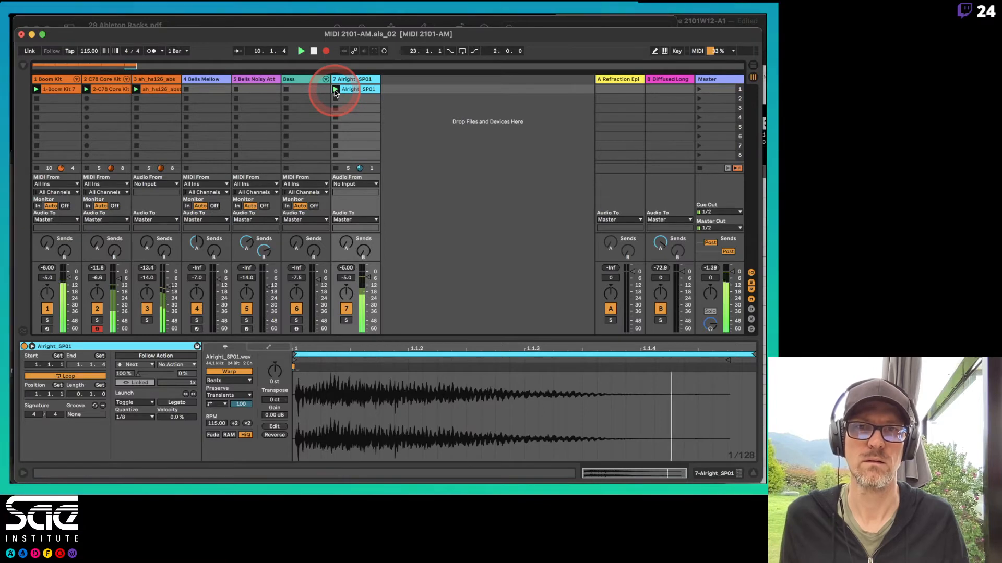
click(335, 90)
click(336, 91)
click(335, 91)
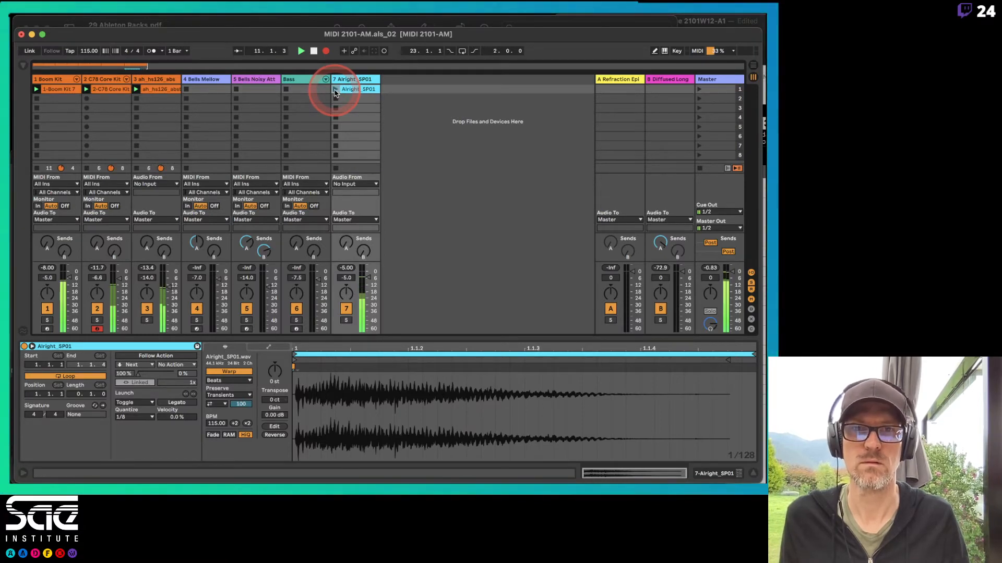
click(335, 90)
click(335, 91)
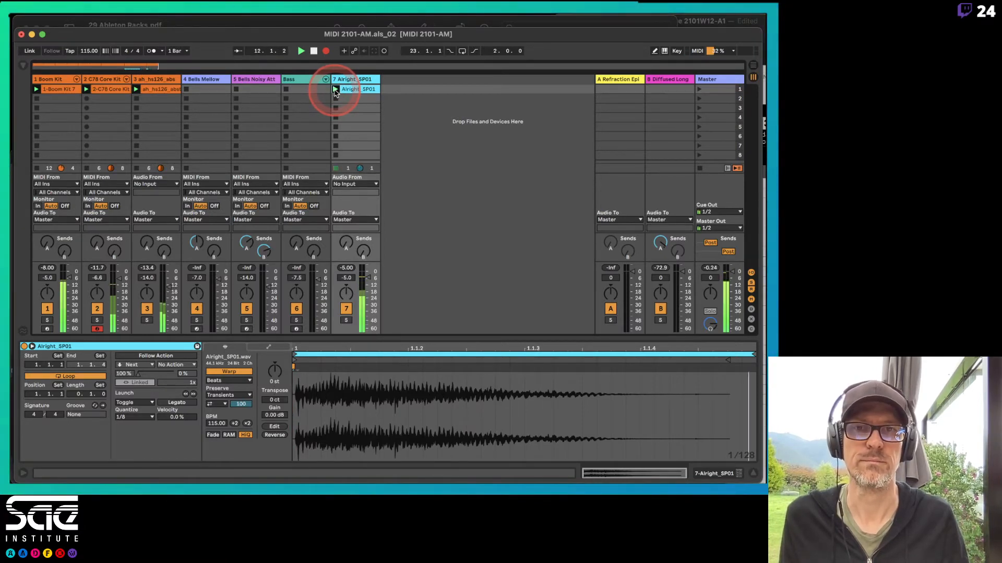
click(336, 91)
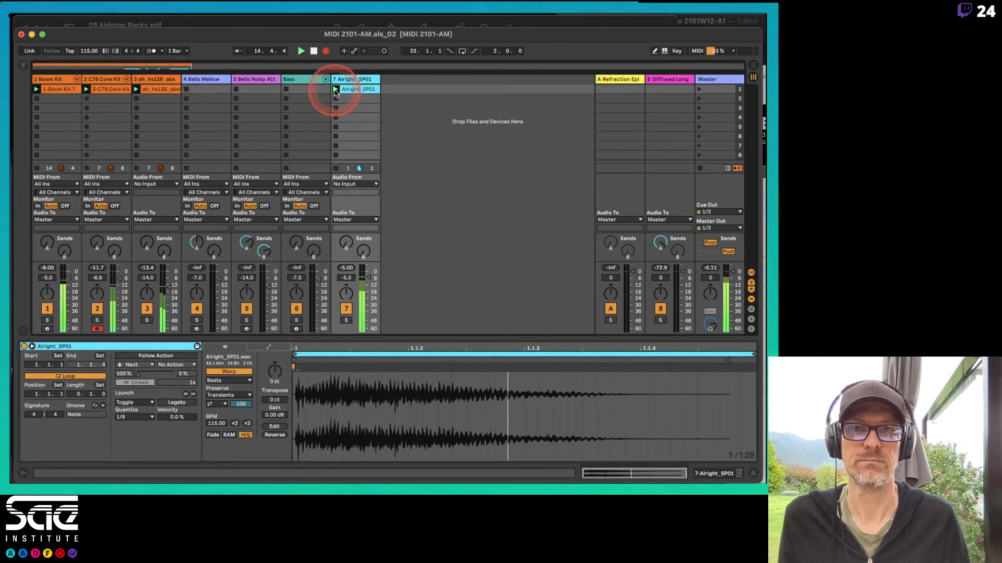
click(335, 91)
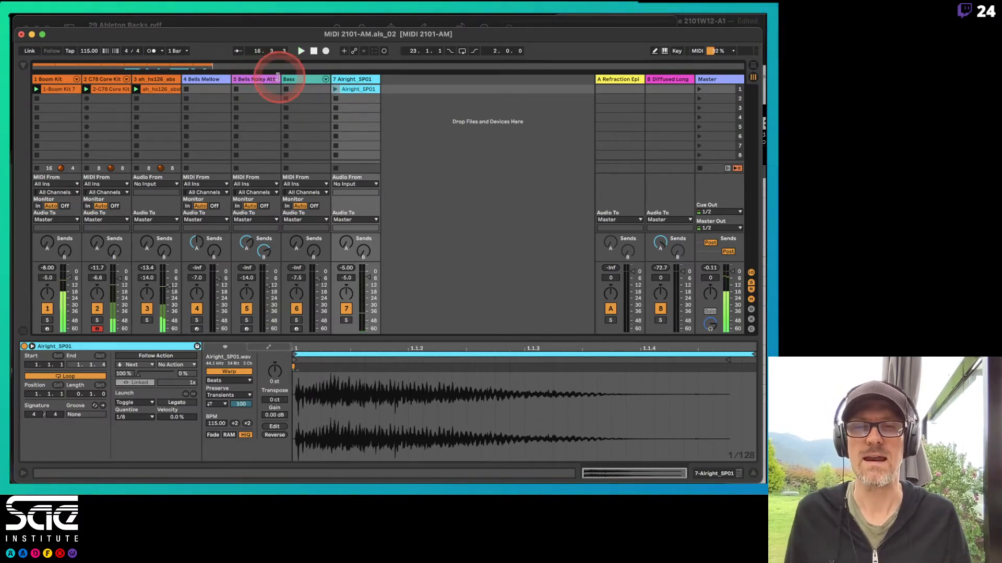
Step: Examine the recorded drum and Alright_SP01 clips in the Arrangement View
key(Tab)
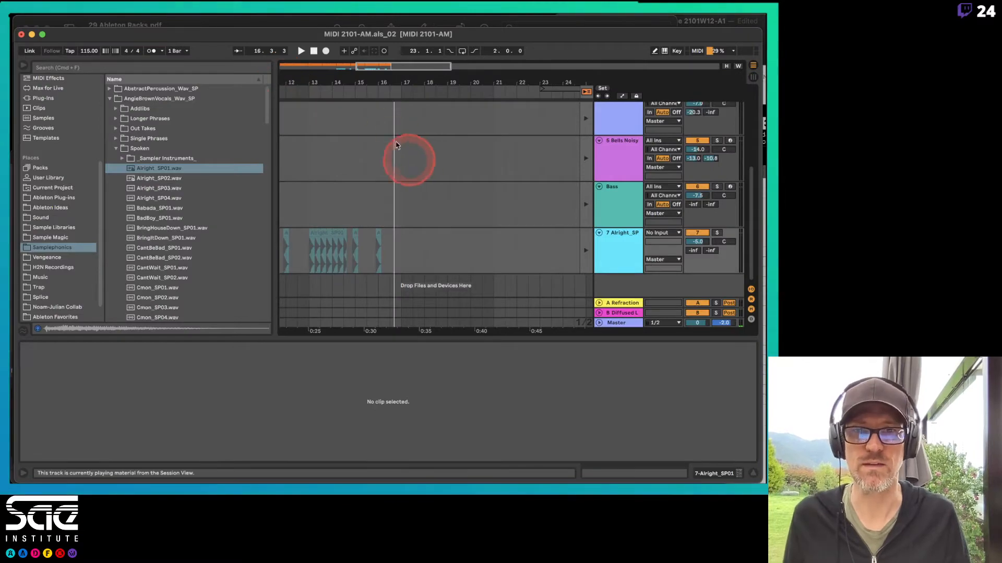
key(F10)
scroll(357, 187, up, 5)
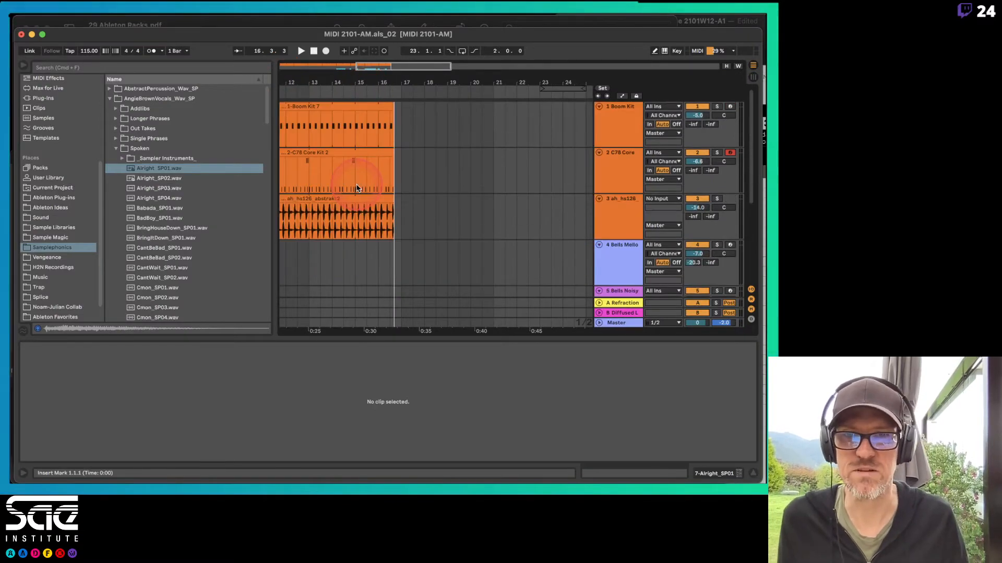
scroll(352, 197, left, 8)
scroll(352, 197, down, 5)
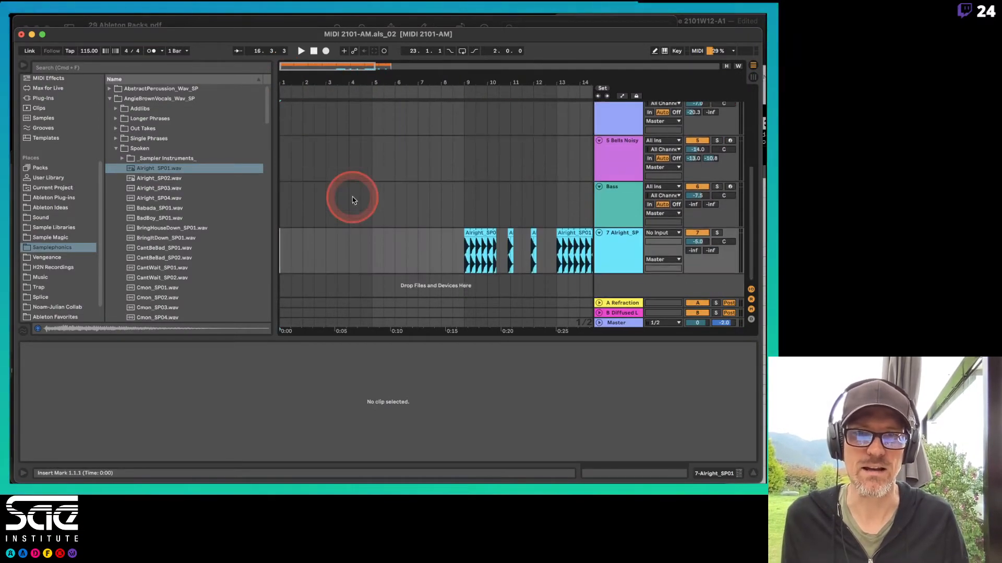
scroll(354, 200, right, 6)
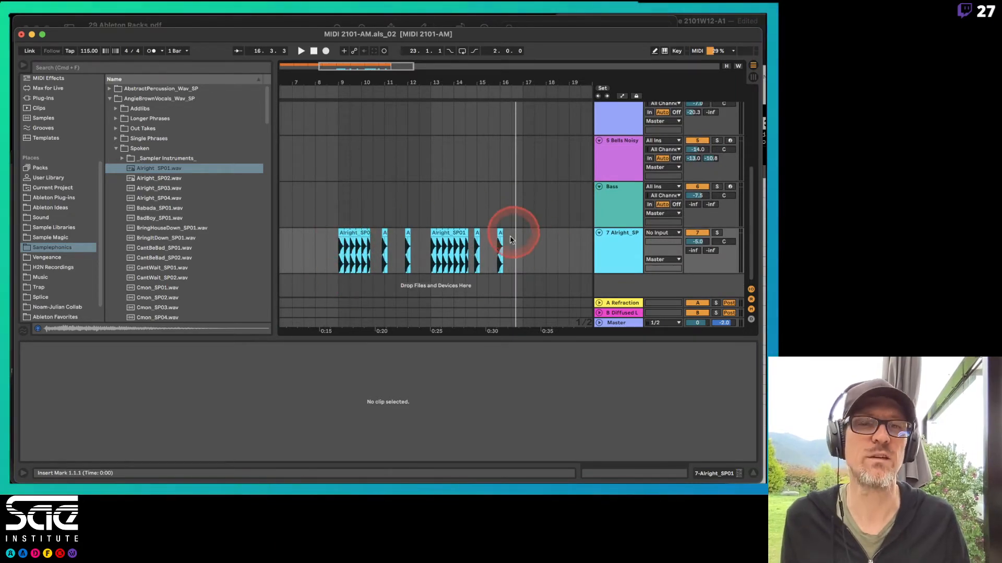
Step: Fold all Arrangement tracks and delete the recorded clips across tracks 1 to 7
alt+click(599, 233)
scroll(542, 162, left, 5)
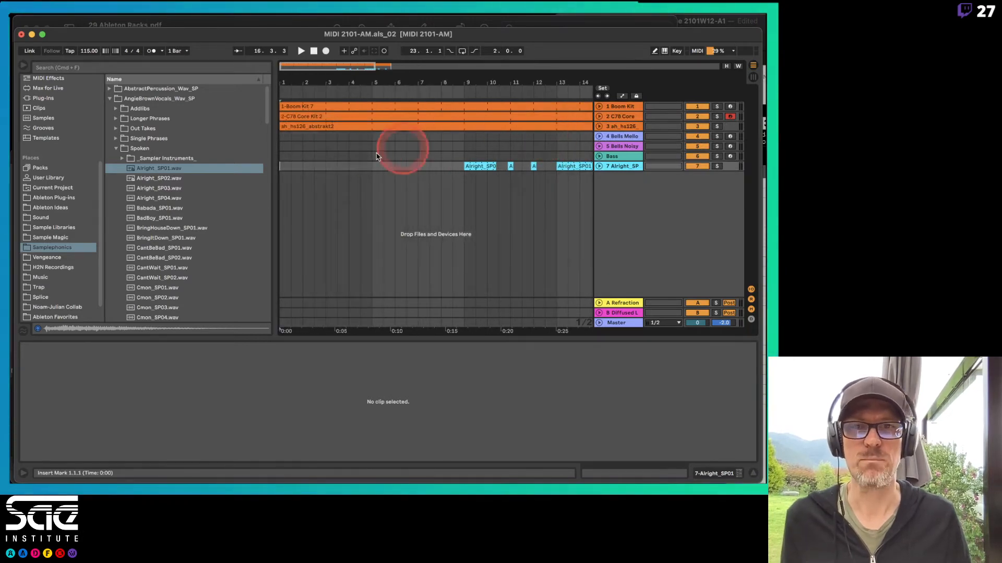
key(minus)
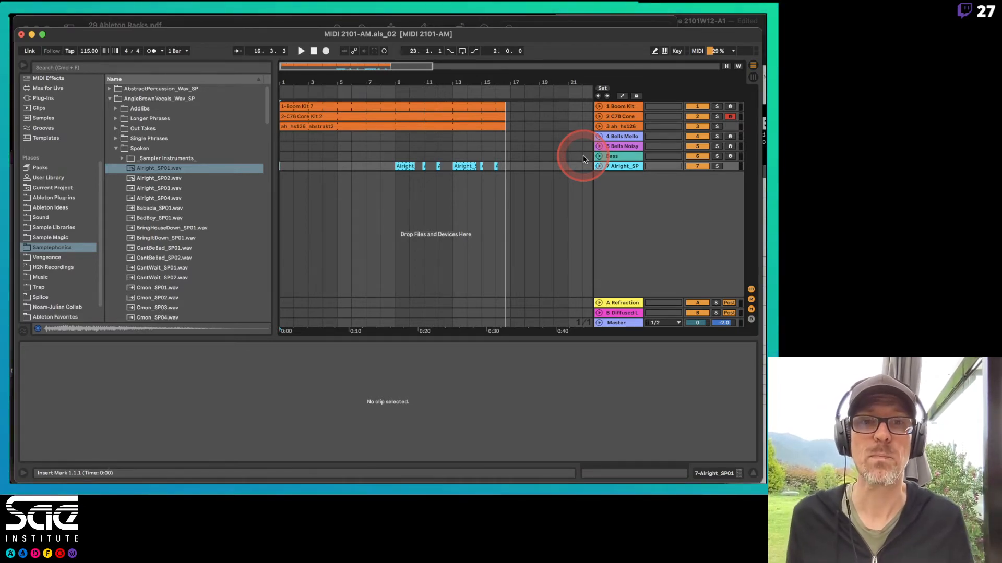
drag(537, 168, 245, 102)
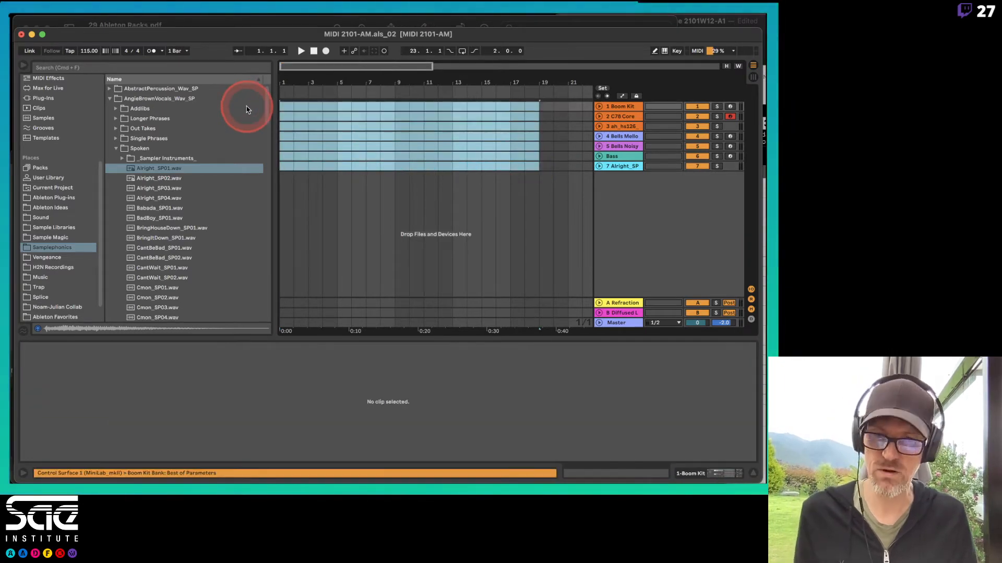
Step: Set the Alright_SP01 clip's launch mode to Trigger in the Session View and delete the Alright_SP01 track
key(Tab)
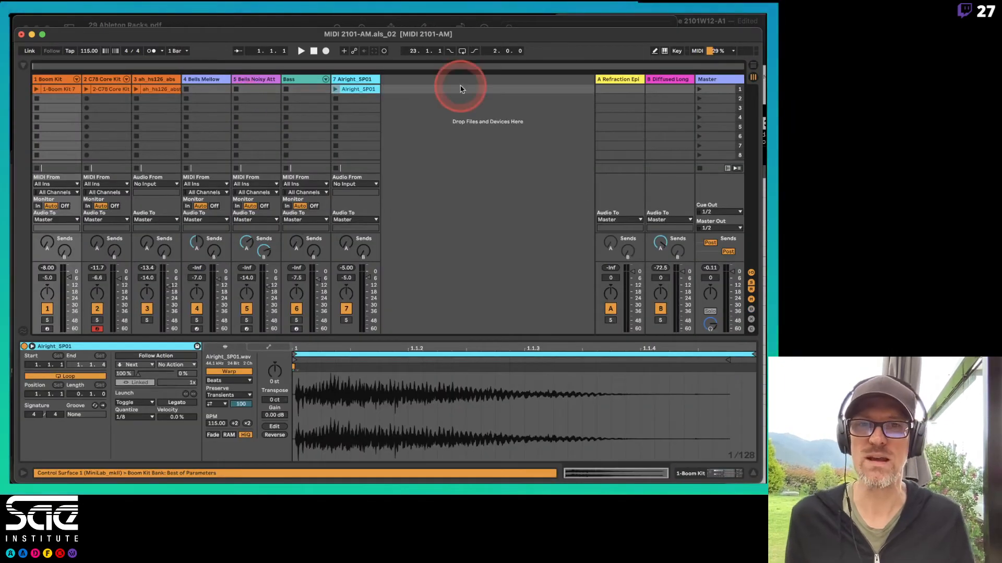
click(355, 91)
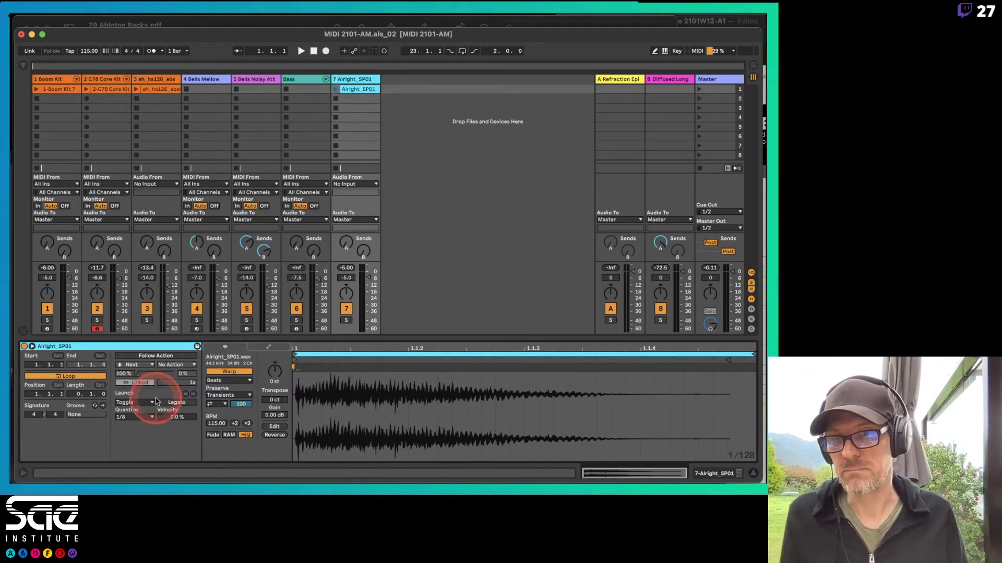
click(133, 403)
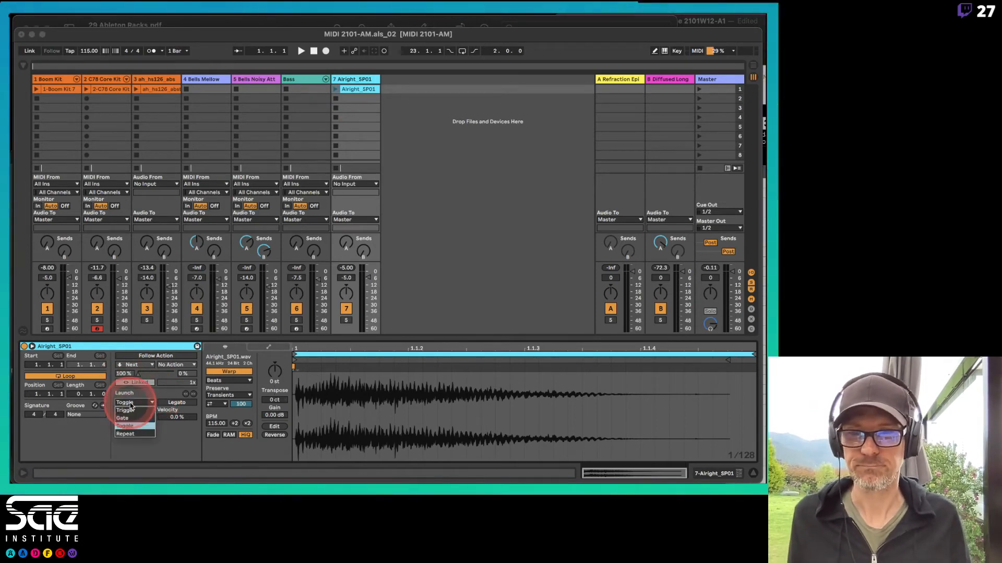
click(125, 410)
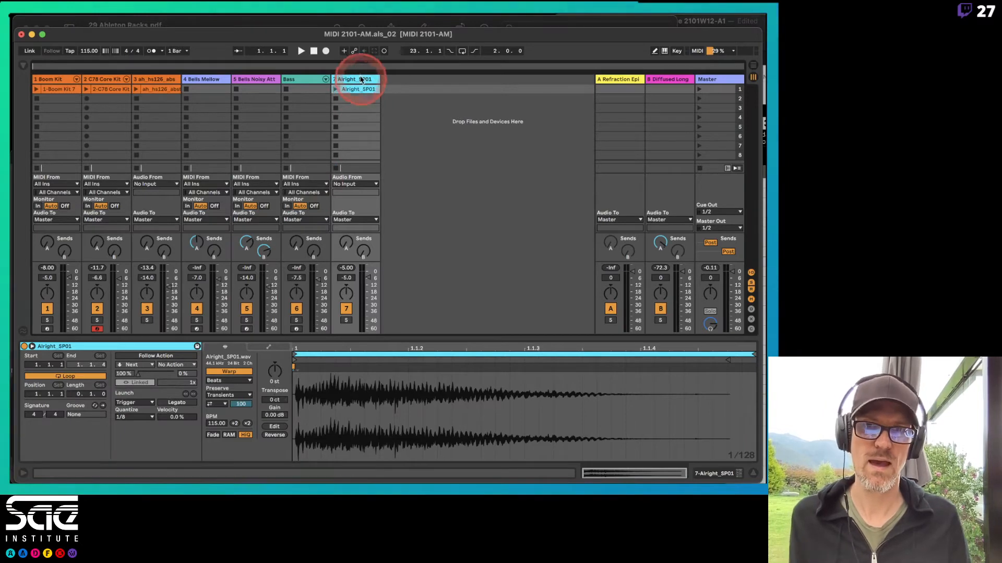
key(Delete)
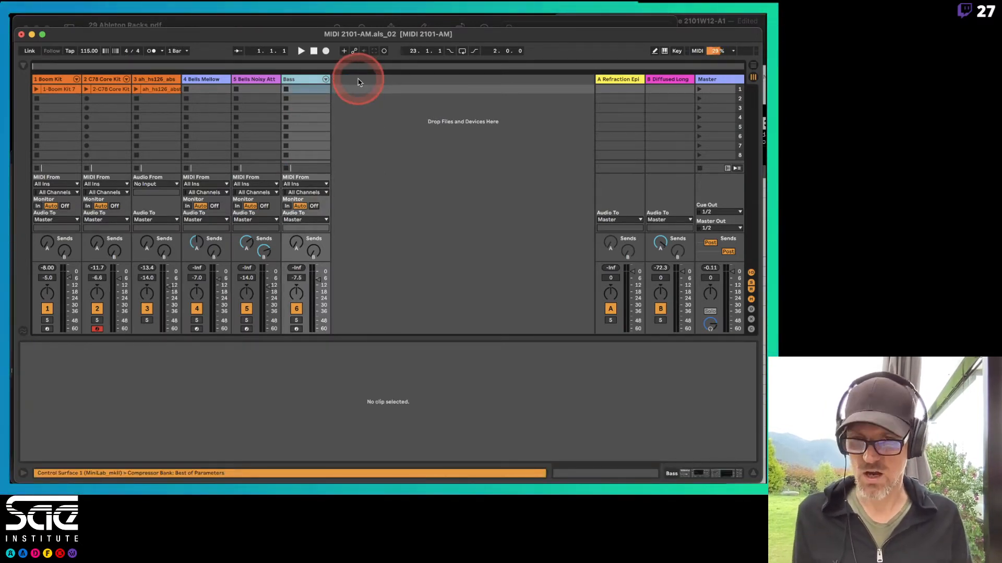
Step: Switch to 27 Ableton MIDI.pdf, review the Global Quantize and Recording MIDI Clips pages, and return to Live
key(super+Tab)
key(Left)
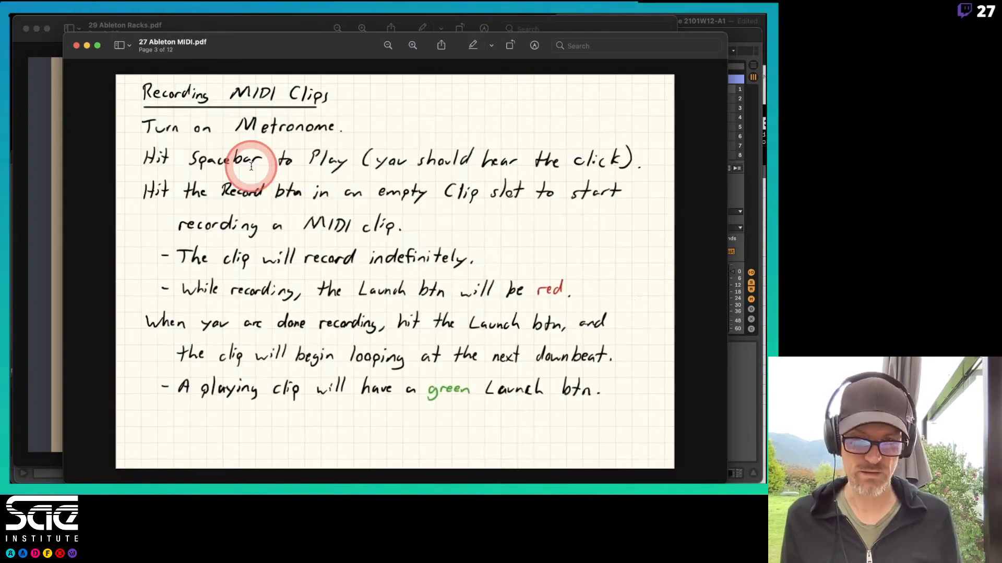
key(Left)
key(Left)
key(Right)
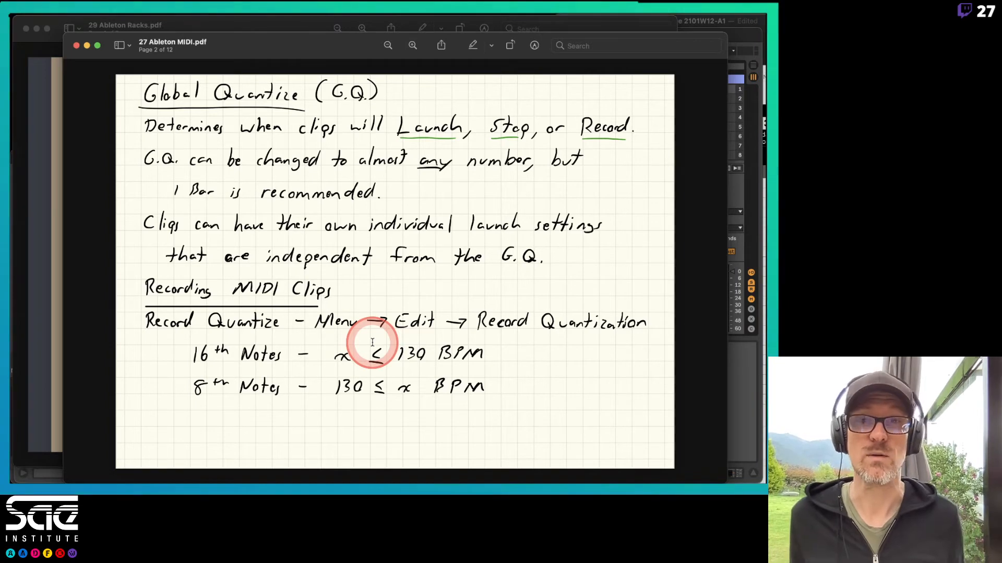
key(Right)
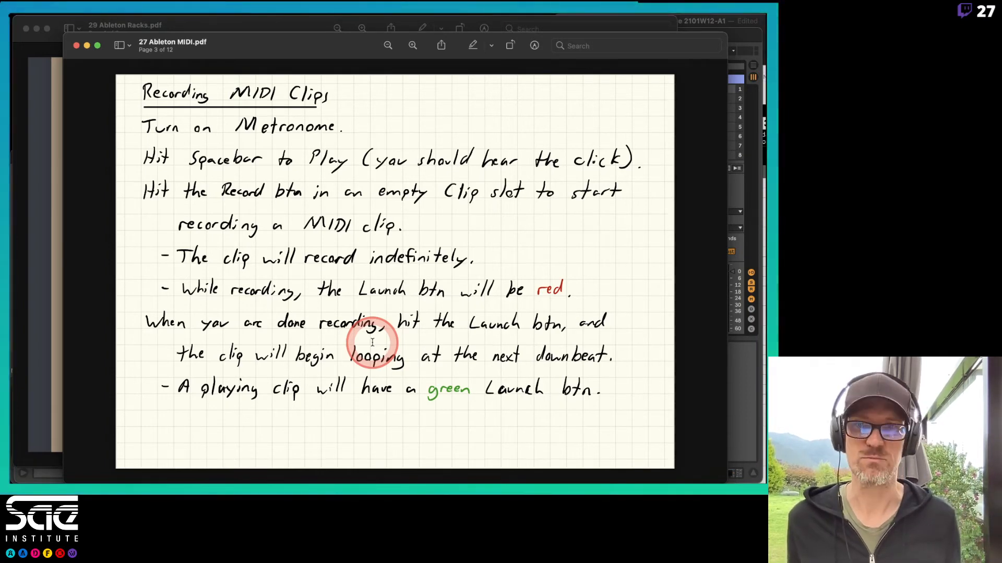
key(Right)
key(Left)
key(super+Tab)
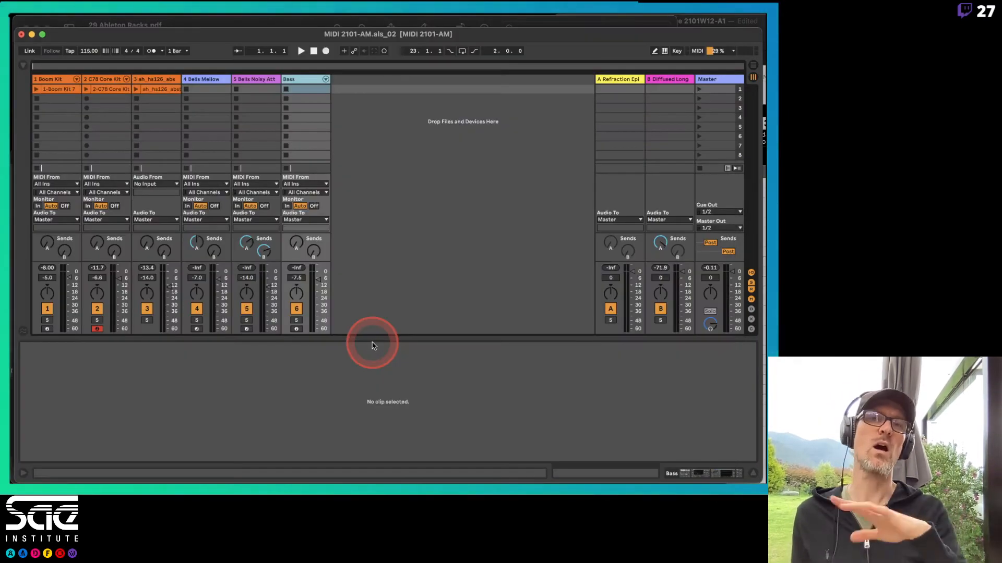
Step: Arm the Bells Mellow track, launch scene 1 and record a four-bar MIDI clip in the track's first slot
click(220, 79)
click(197, 329)
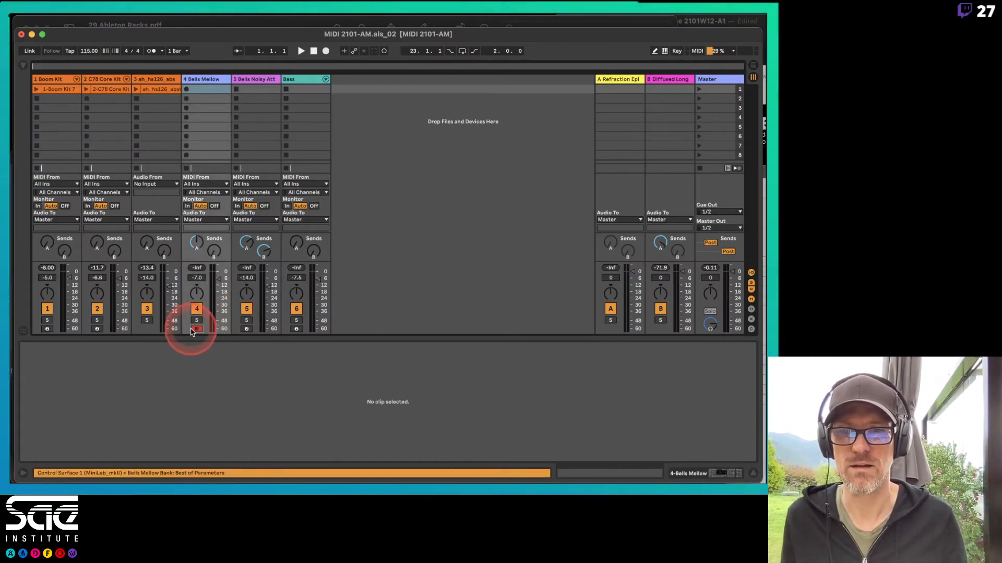
key(space)
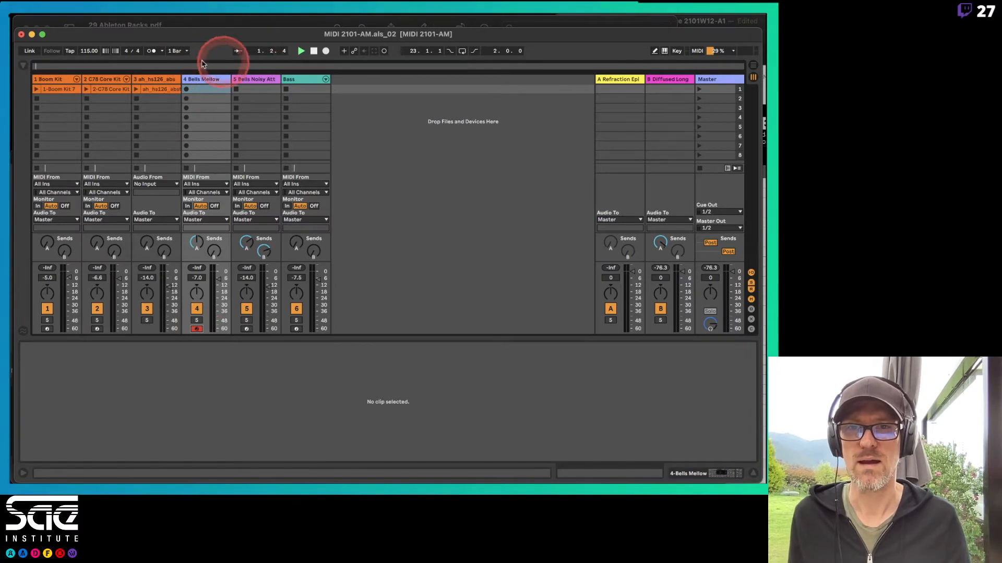
click(699, 89)
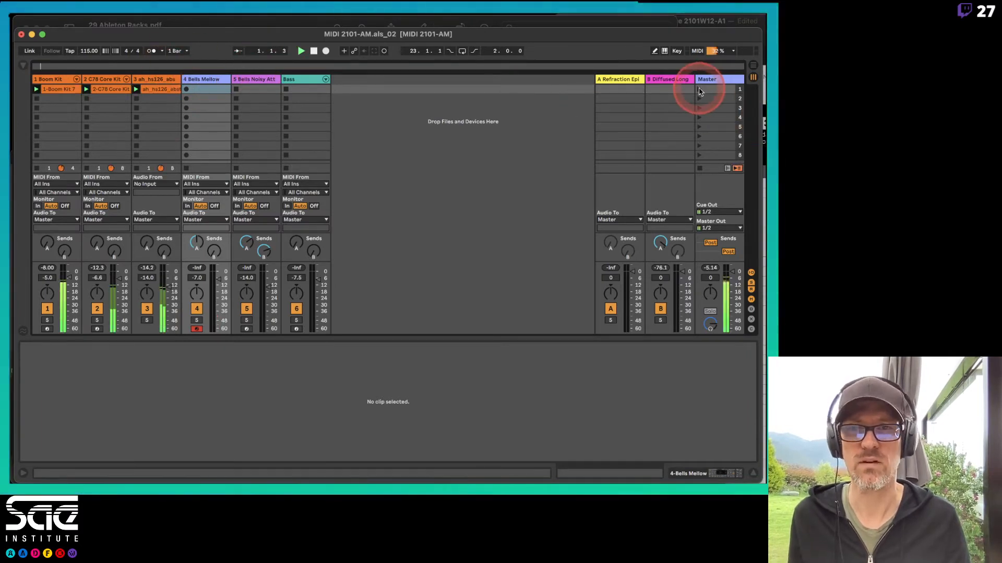
click(196, 80)
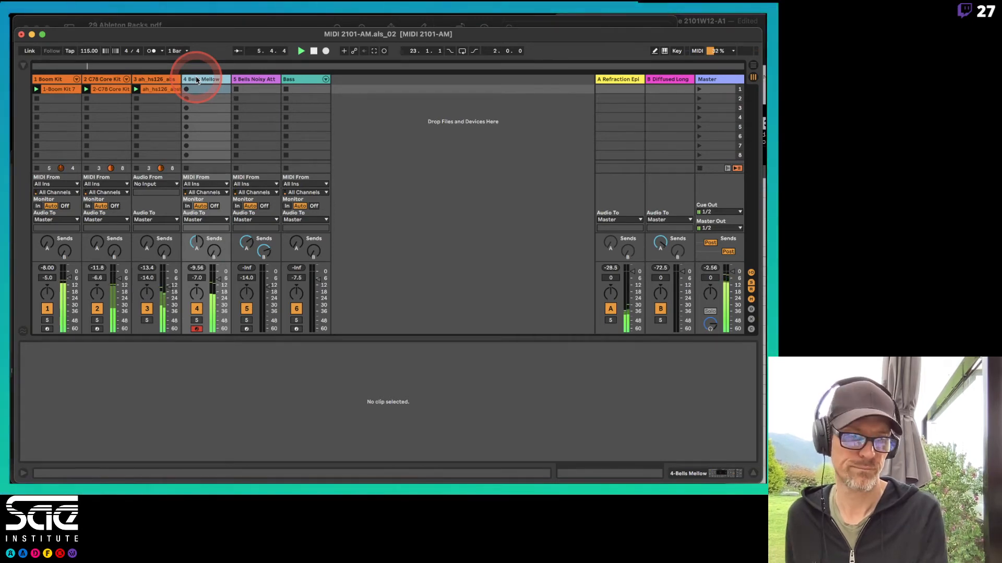
click(187, 90)
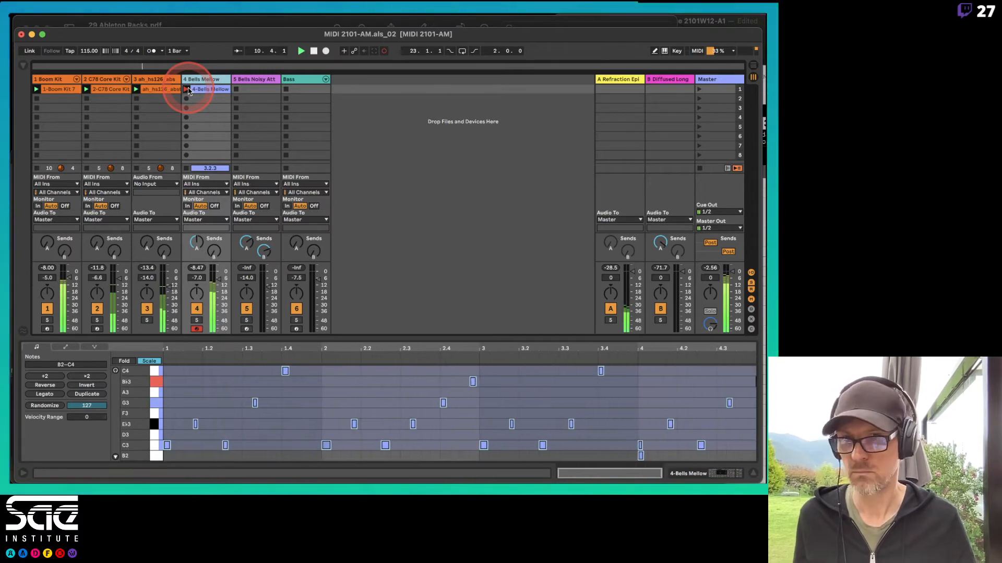
click(187, 89)
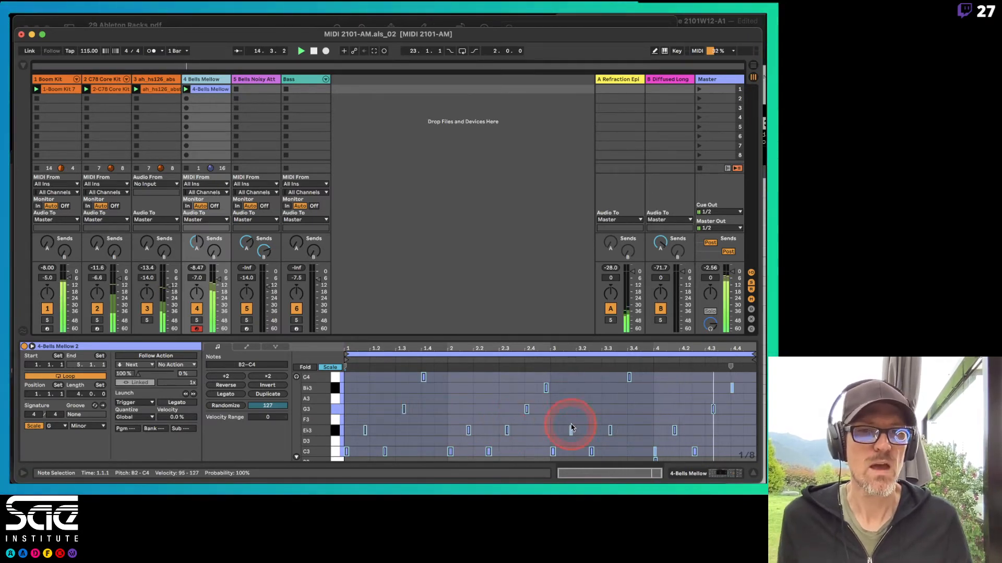
Step: Raise the velocity of the C3 note at the start of bar 2 in the Bells Mellow clip to 127
click(376, 419)
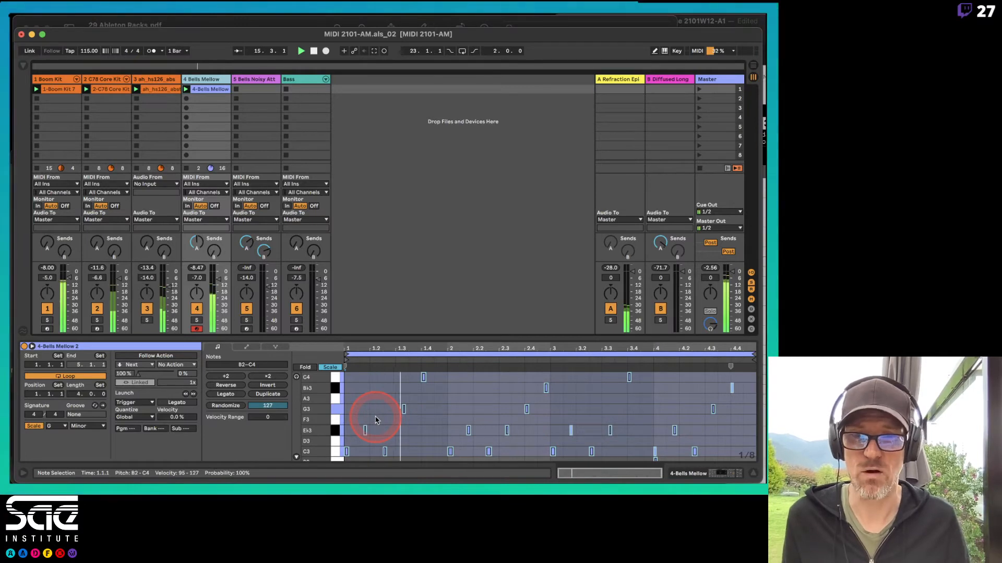
click(296, 457)
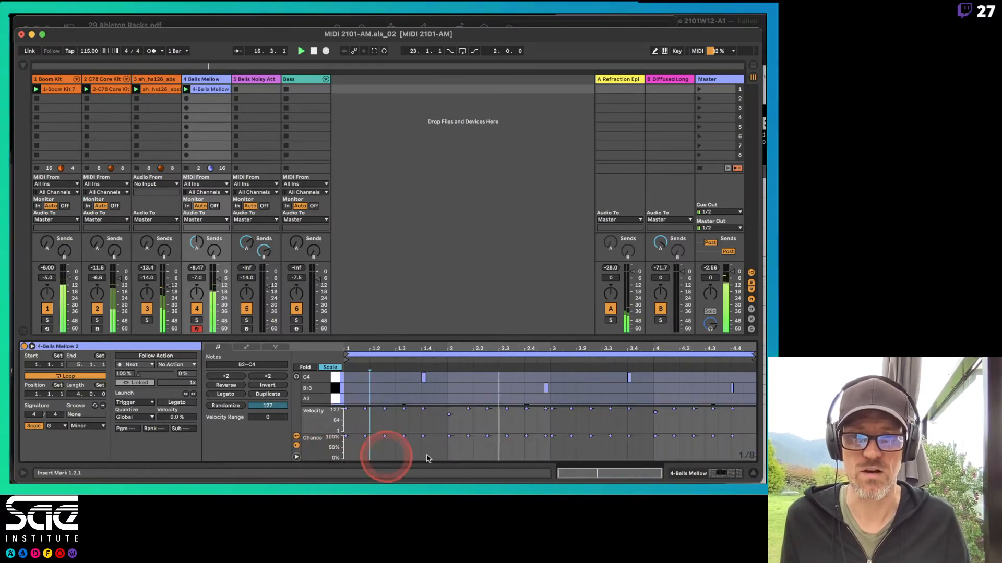
drag(449, 415, 449, 409)
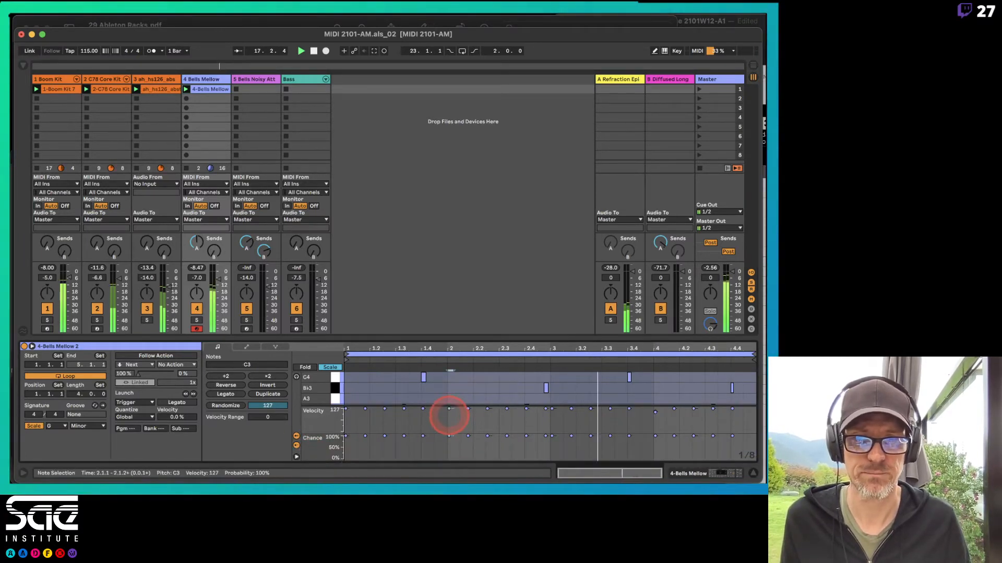
click(296, 457)
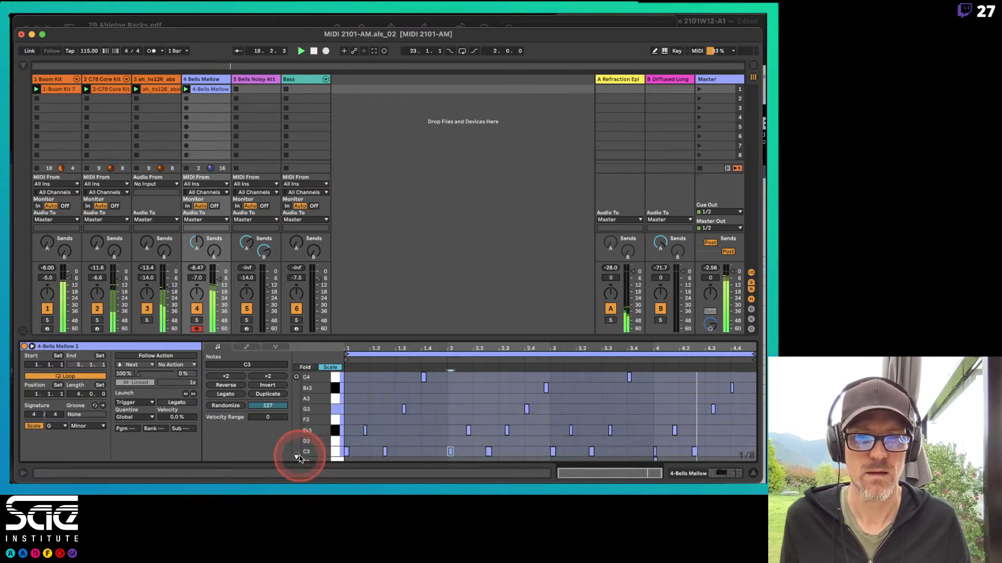
Step: Move the E♭3 note at beat 3.3 of the Bells Mellow clip up to G3
click(666, 462)
click(628, 431)
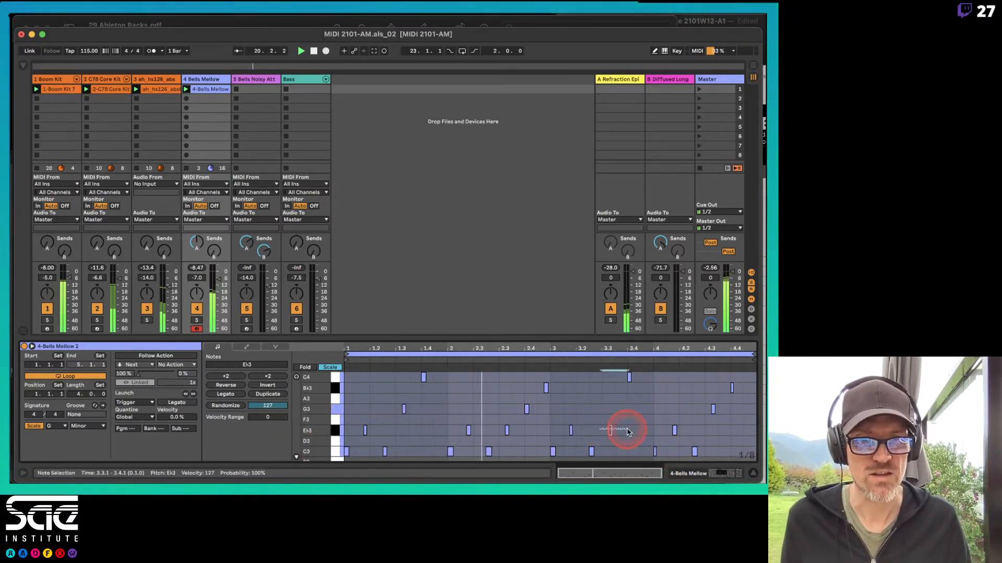
key(Up)
key(Up)
key(Up)
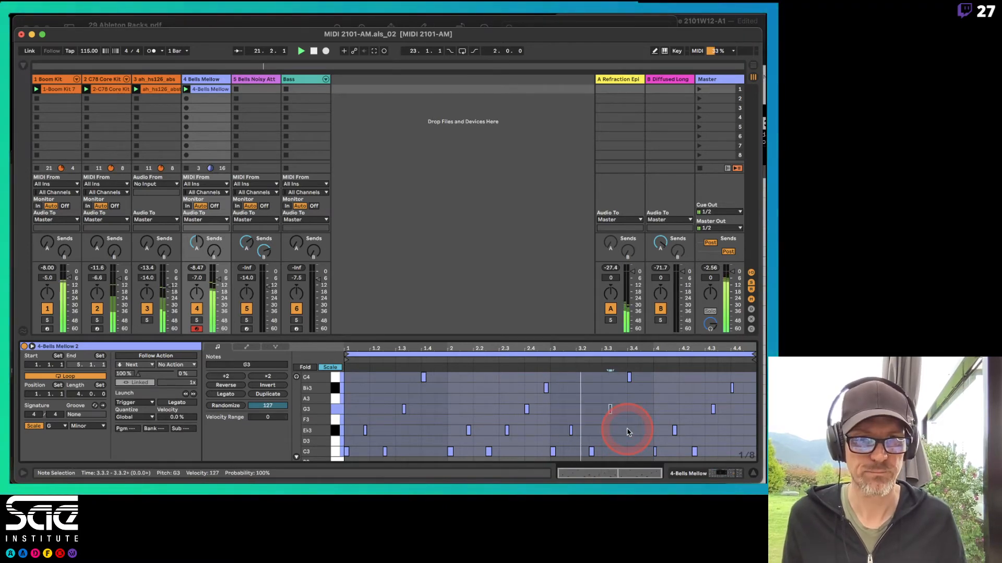
key(Down)
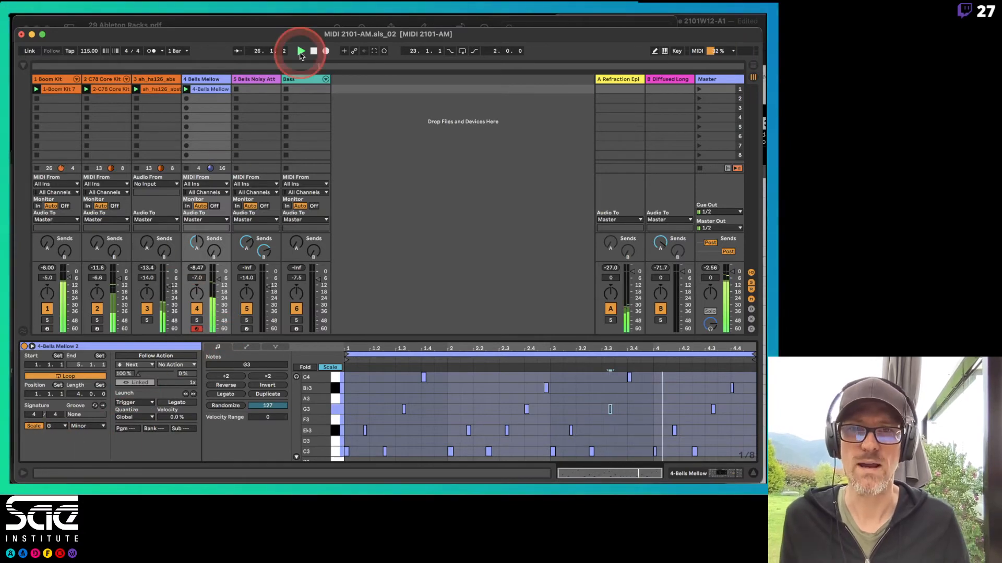
Step: Stop playback and arm the Bells Noisy Attack track for recording
click(253, 89)
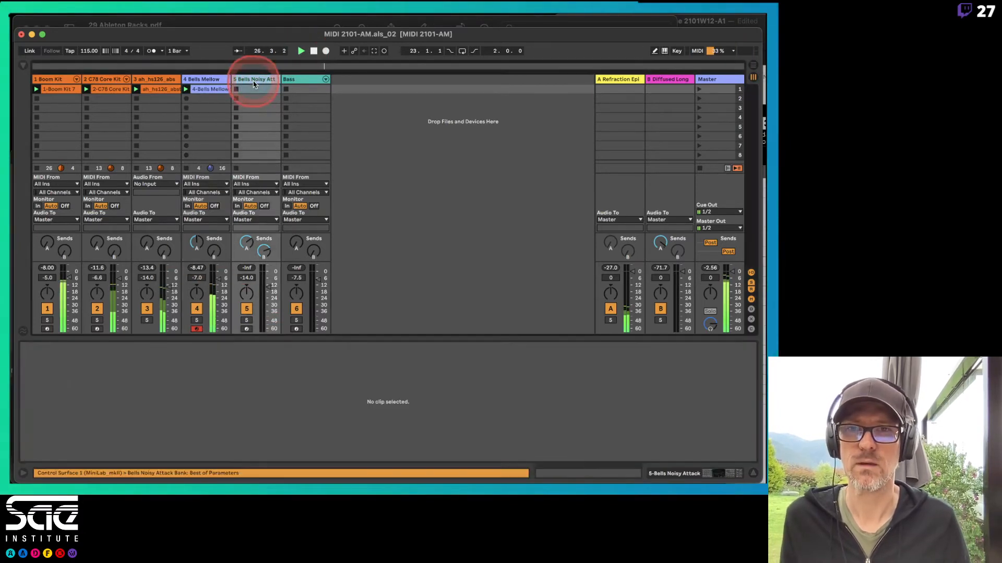
click(186, 91)
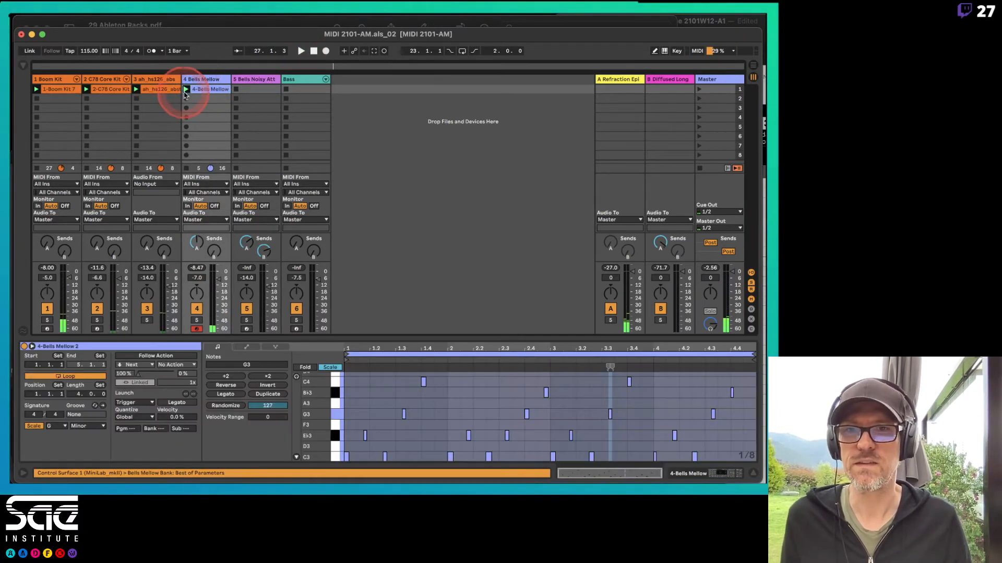
click(199, 80)
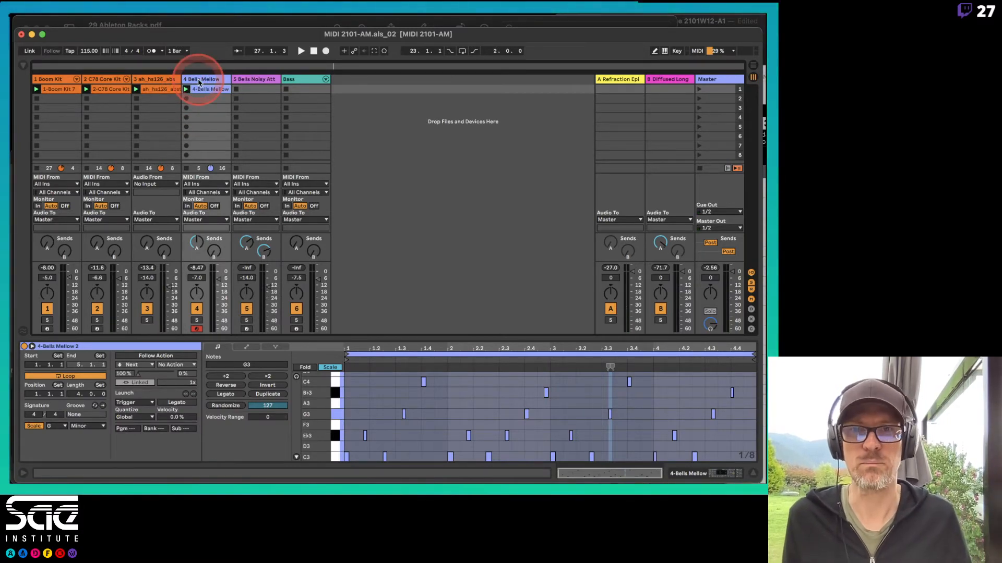
click(246, 329)
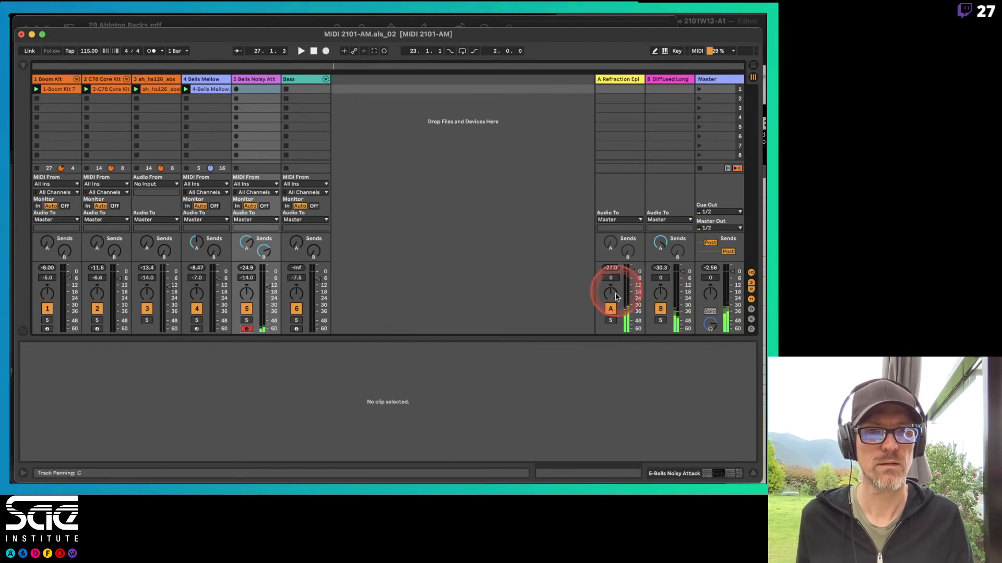
Step: Adjust the Bells Noisy Attack track's send A level and turn its send B down to -inf dB
drag(243, 241, 245, 246)
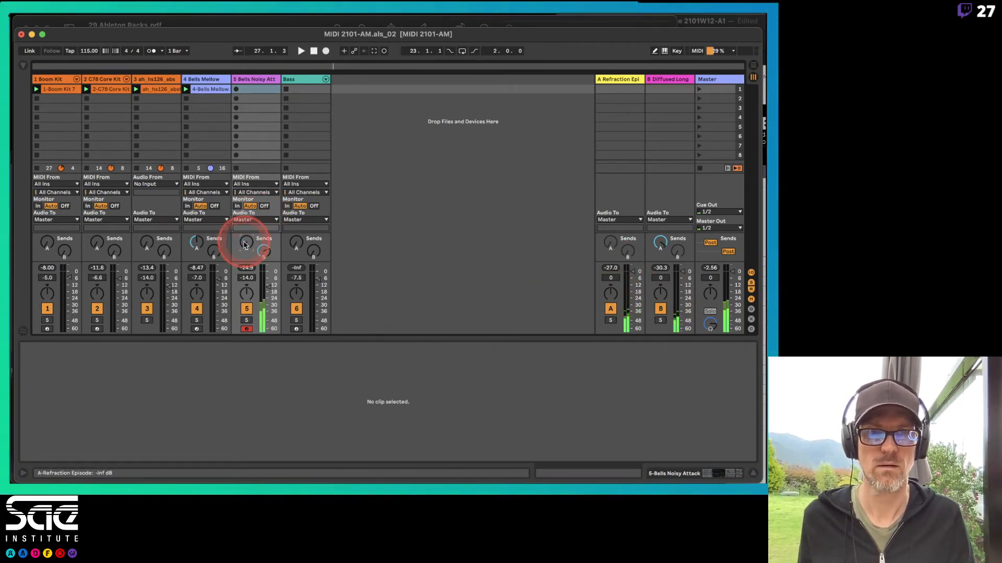
mouse_move(245, 238)
mouse_down()
mouse_move(236, 238)
mouse_move(245, 242)
mouse_up()
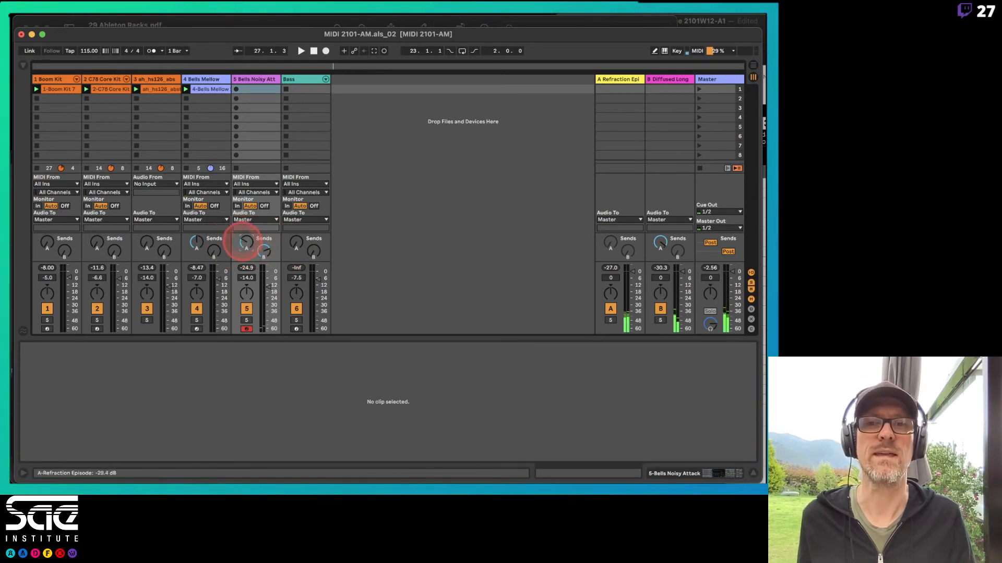
click(264, 255)
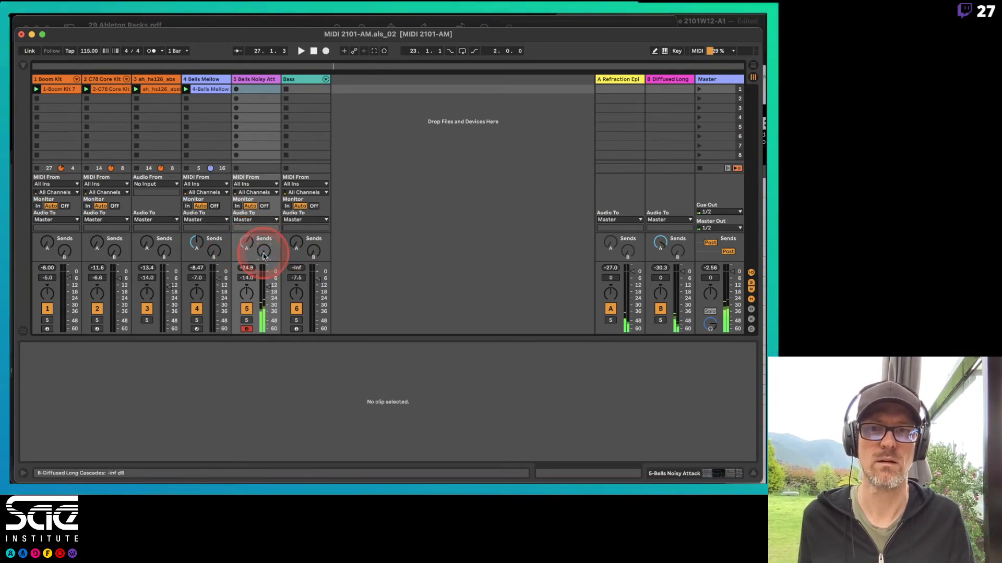
click(242, 242)
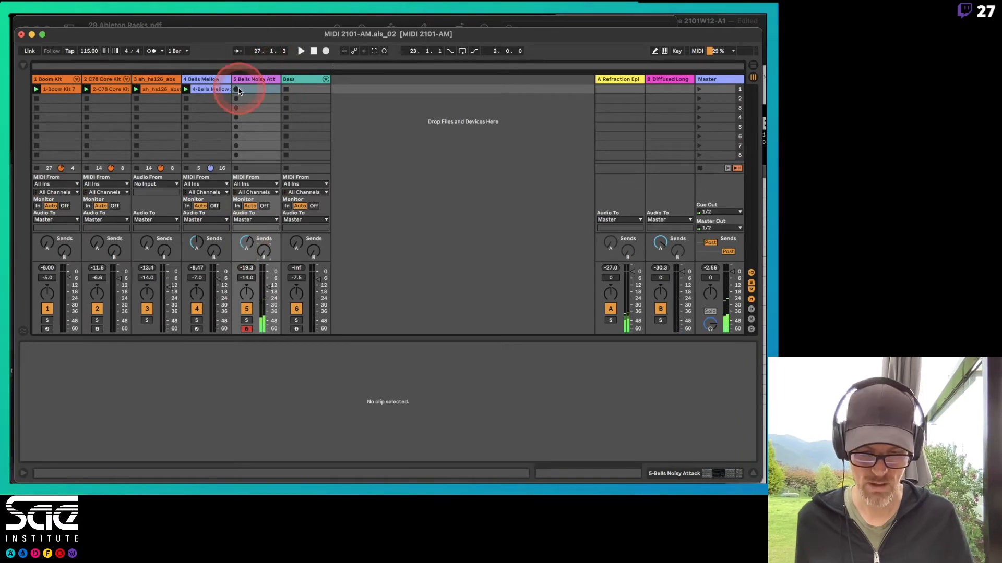
Step: Record an eight-bar MIDI clip in the Bells Noisy Attack track's first slot and set the track's volume to -9.0 dB
key(space)
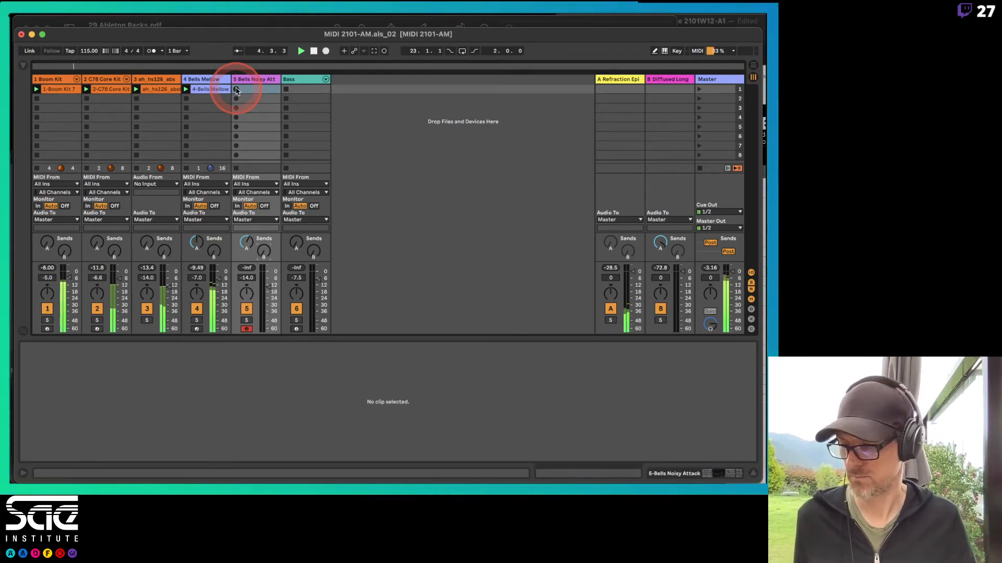
click(236, 90)
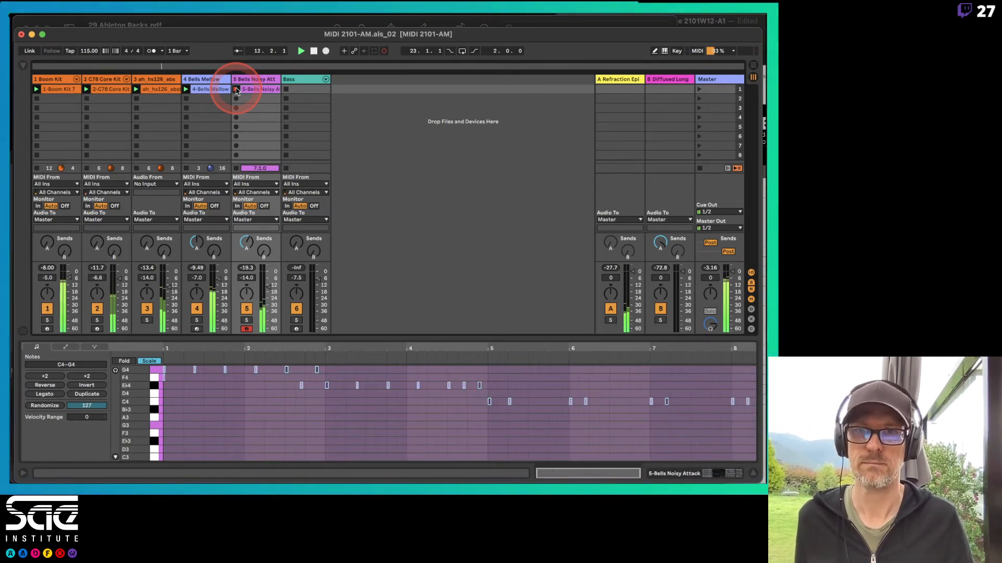
click(236, 90)
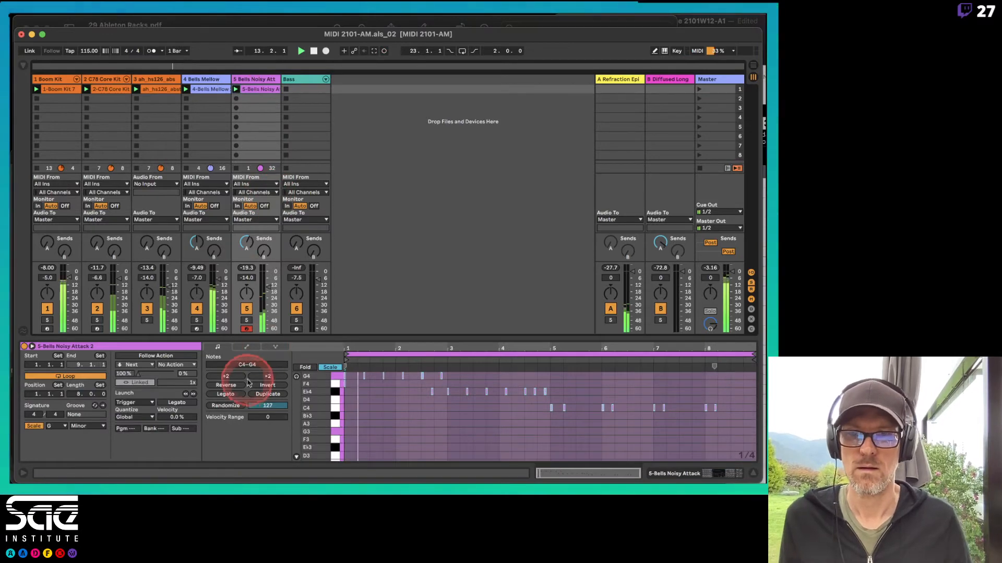
click(335, 385)
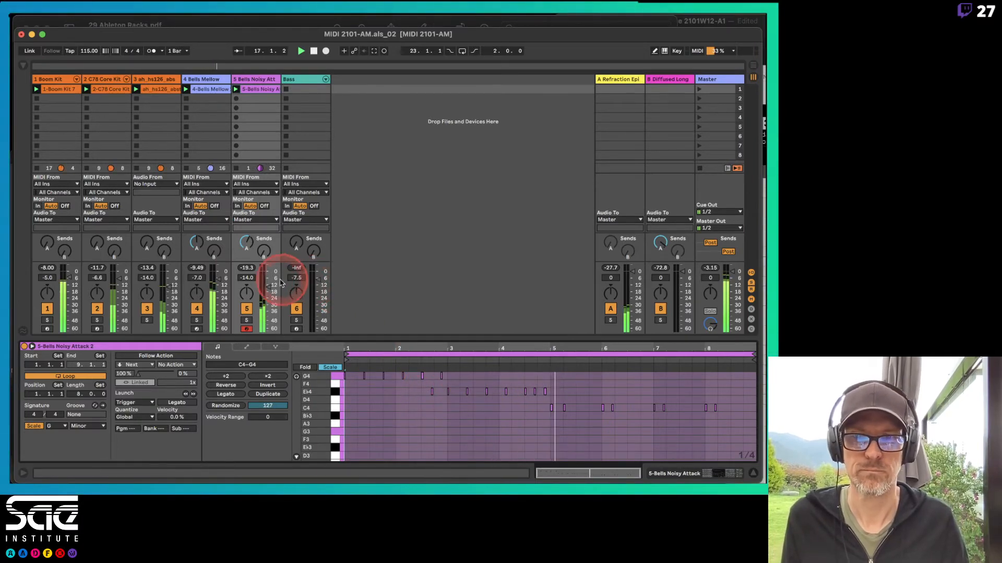
drag(267, 286, 266, 281)
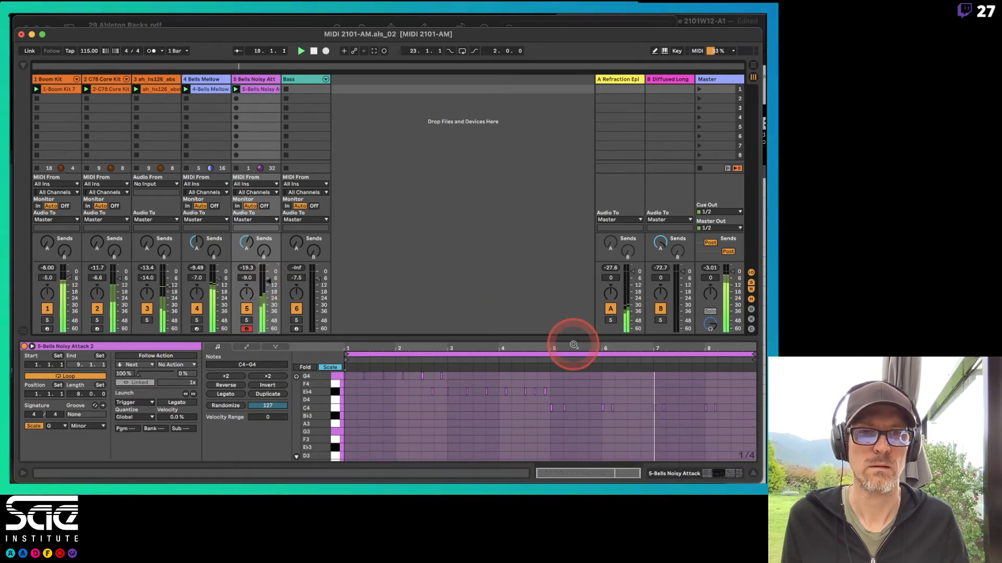
Step: Overdub G3 notes into the playing Bells Noisy Attack clip and set the Bells Mellow track's volume to -7.5 dB
drag(573, 345, 574, 343)
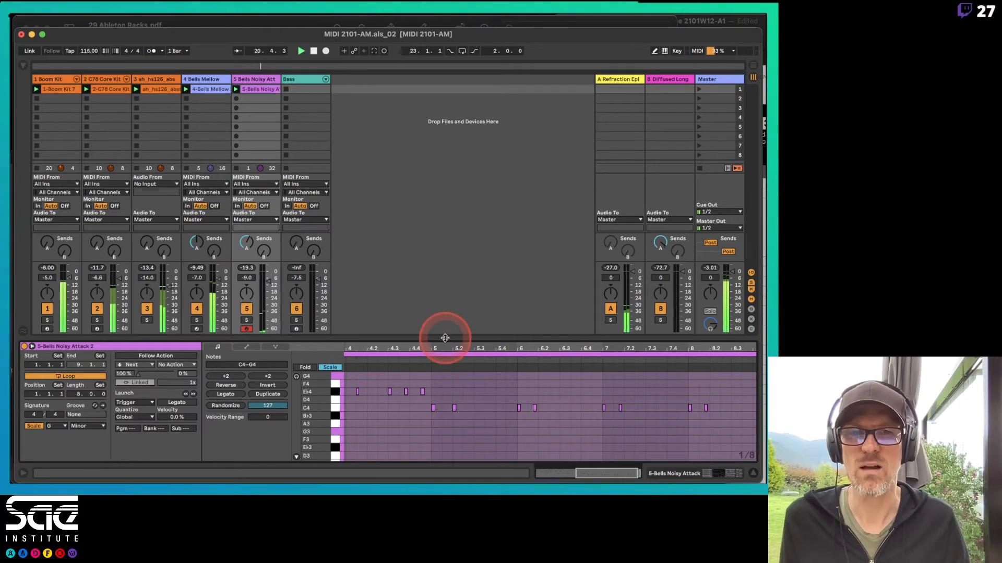
drag(445, 346, 560, 348)
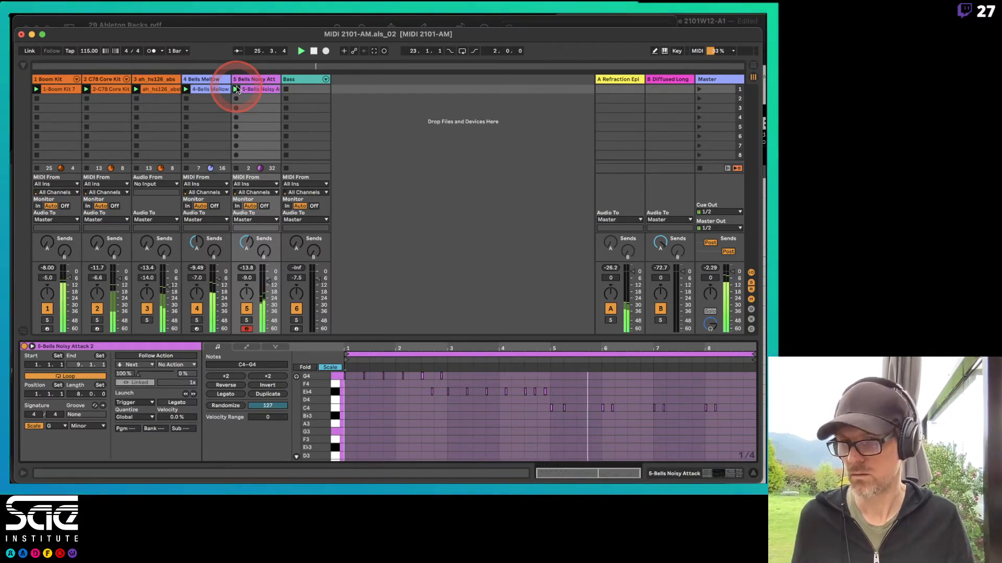
click(386, 51)
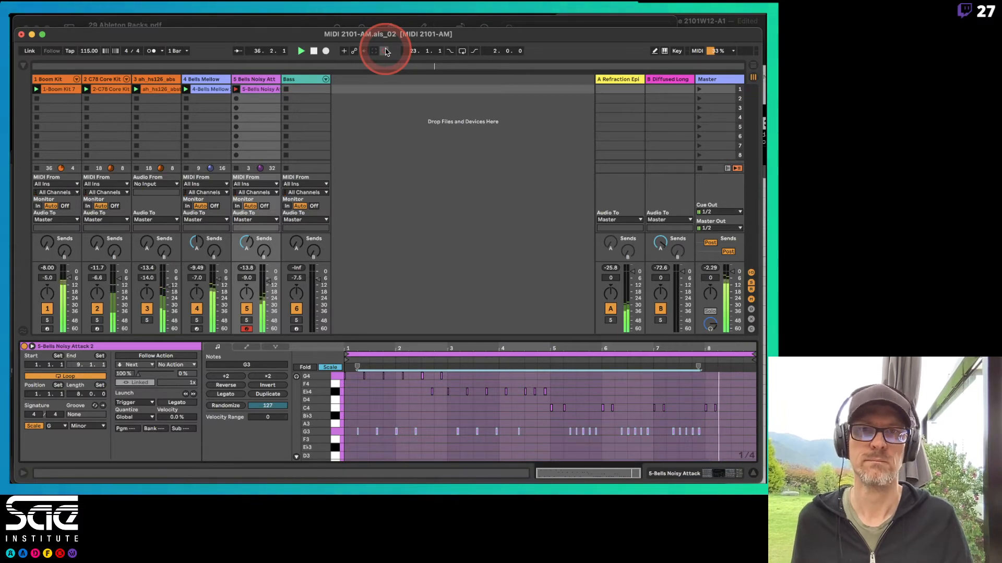
click(385, 51)
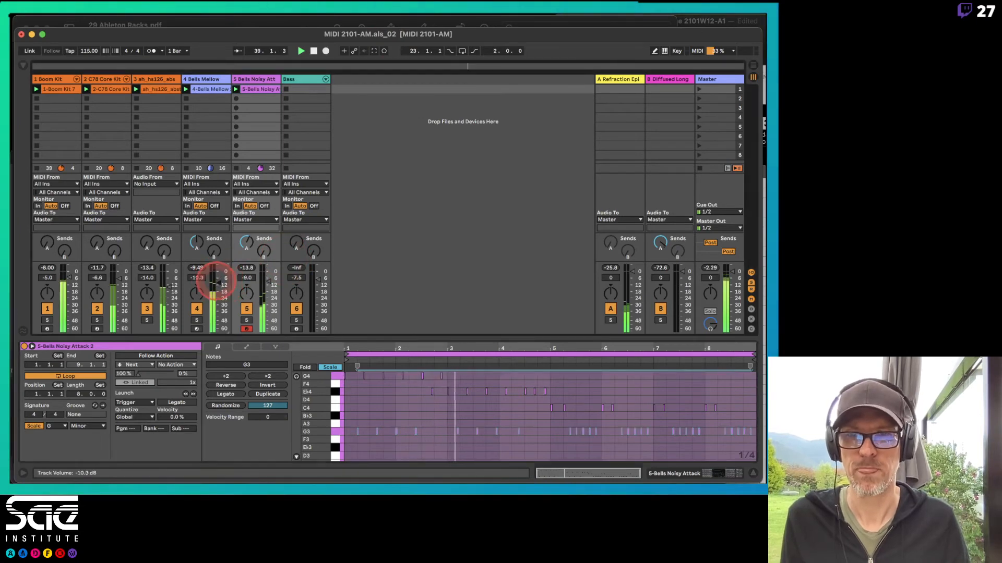
mouse_move(218, 283)
mouse_down()
mouse_move(269, 281)
mouse_move(216, 285)
mouse_up()
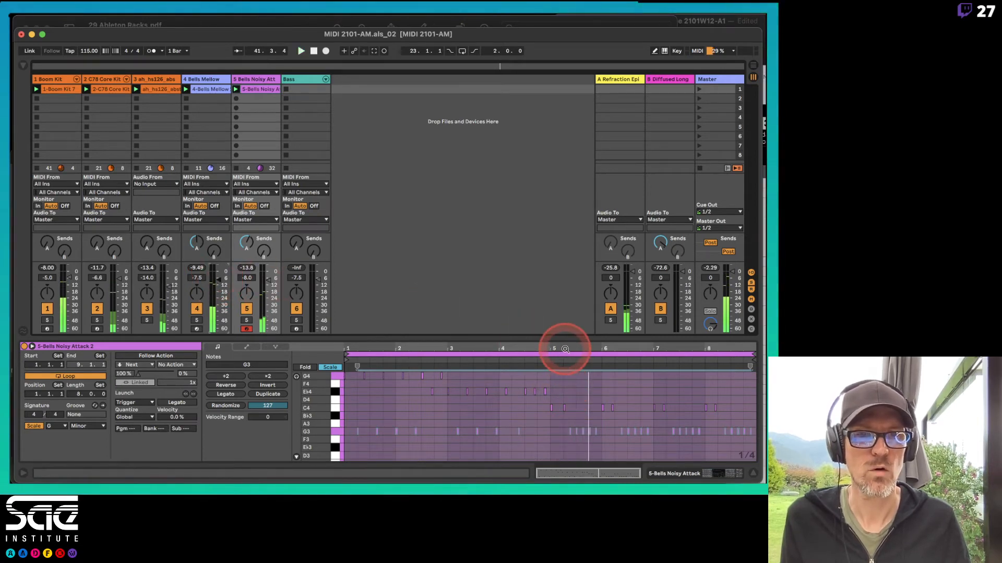
Step: Stop playback and move the C4 note at beat 5.2 of the Bells Noisy Attack clip to 5.1.4
click(431, 423)
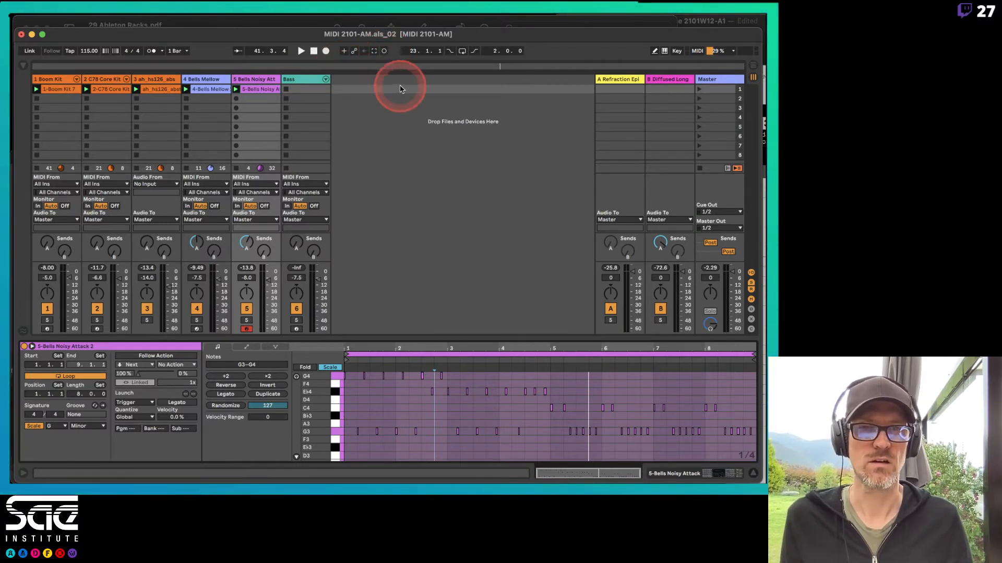
drag(574, 346, 540, 390)
click(516, 407)
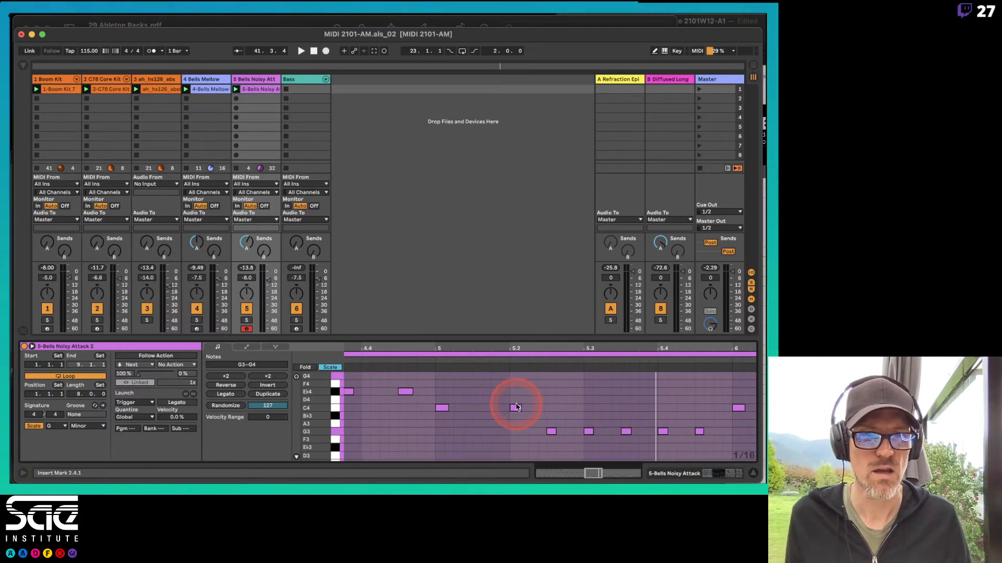
click(515, 409)
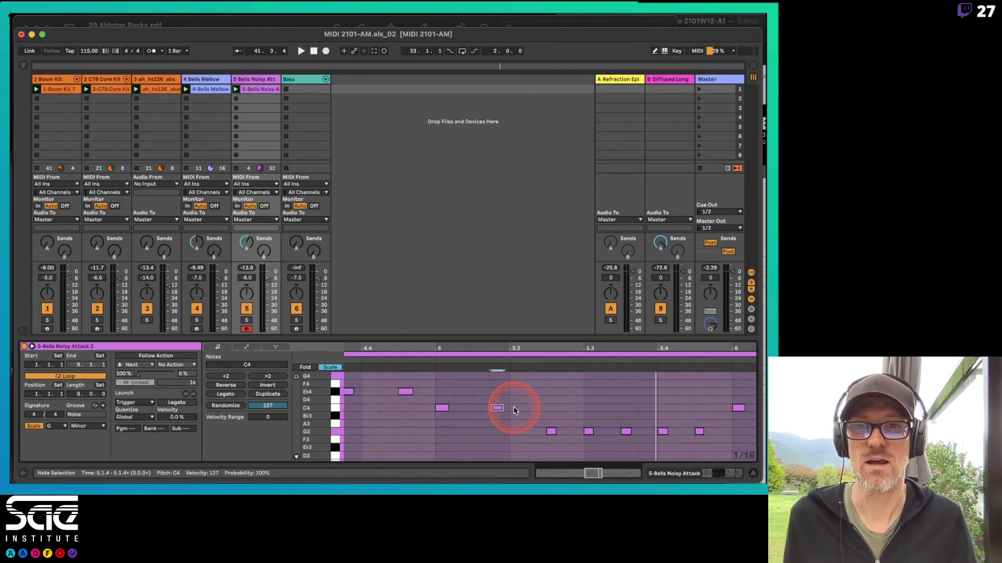
drag(464, 345, 555, 344)
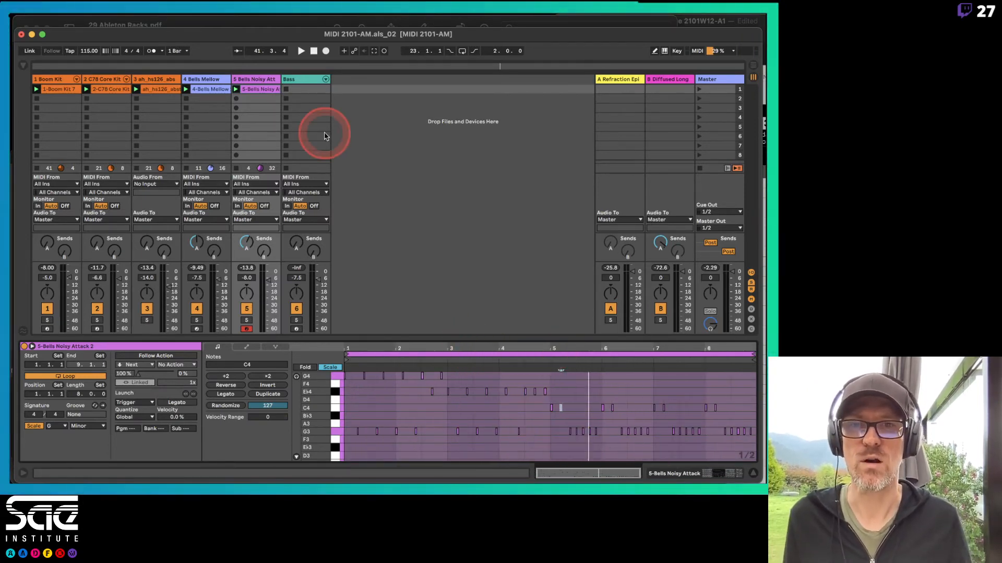
Step: Arm the Bass track for recording and start playback
click(294, 79)
click(296, 329)
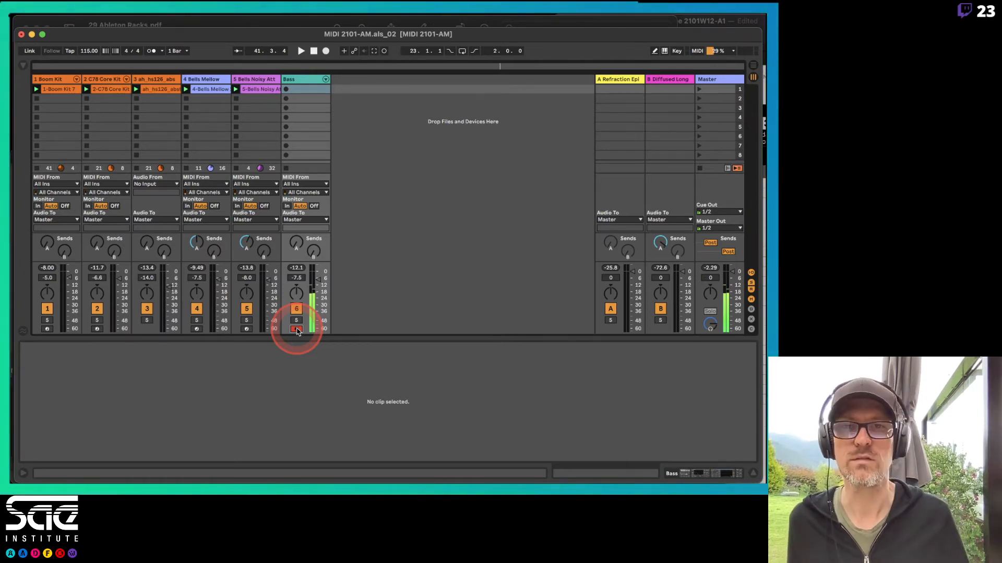
key(space)
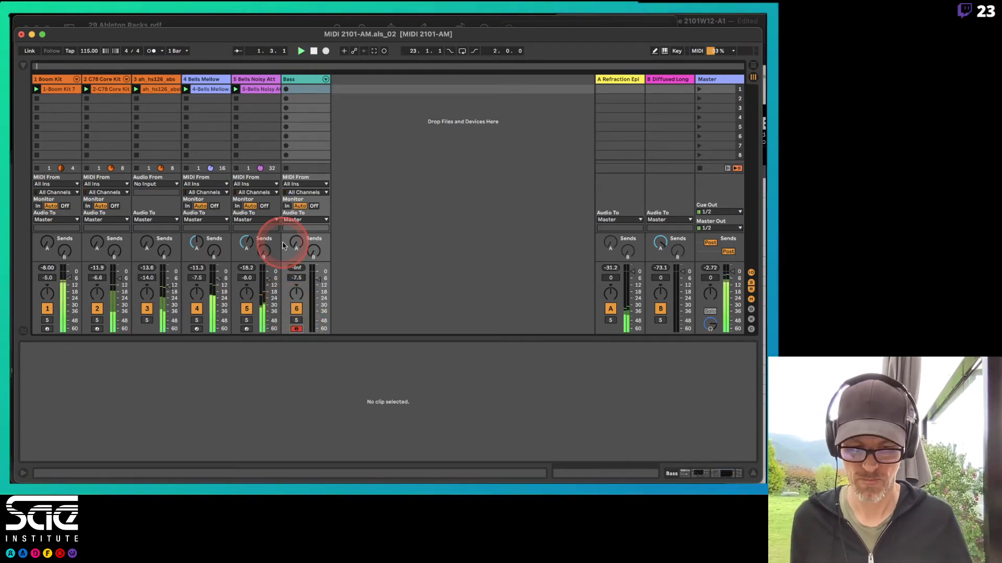
Step: Record an eight-bar MIDI clip in the Bass track's first slot and fold its note editor to the used keys
click(286, 90)
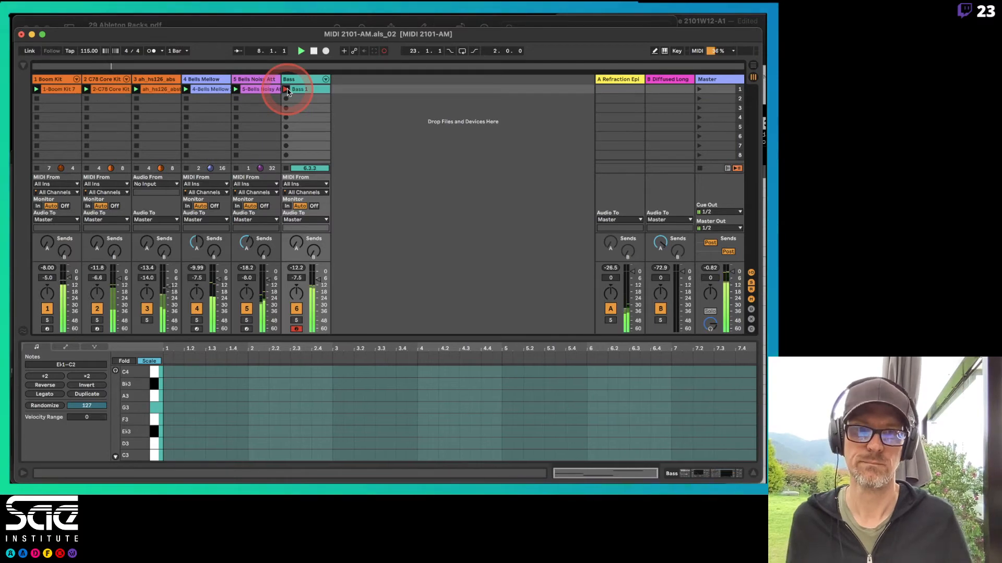
click(287, 91)
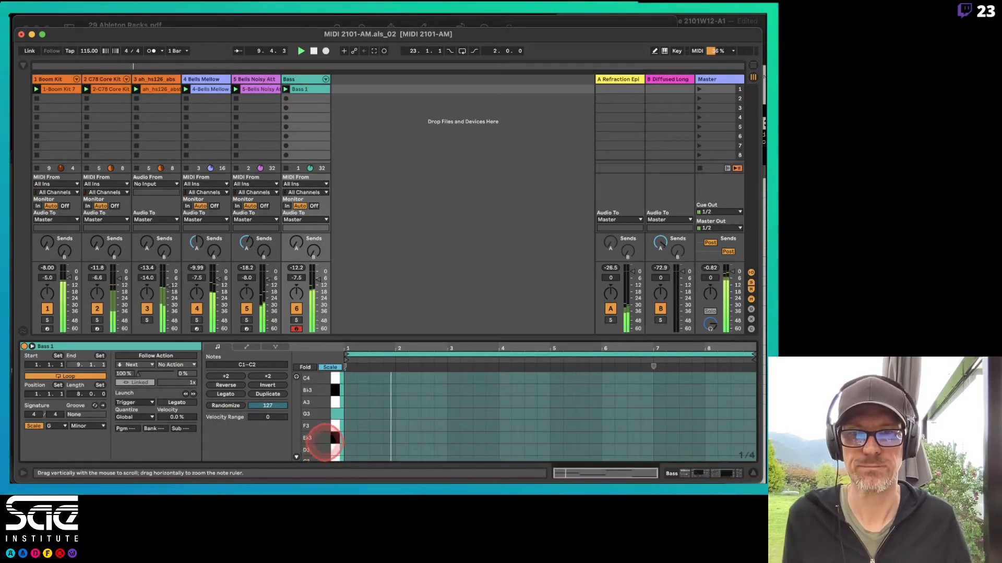
drag(324, 451, 326, 443)
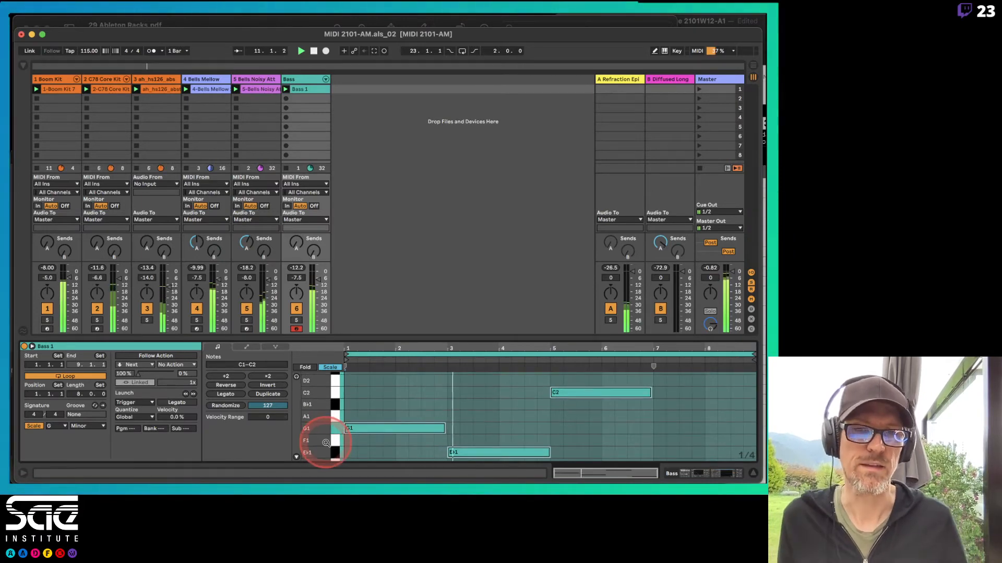
click(307, 367)
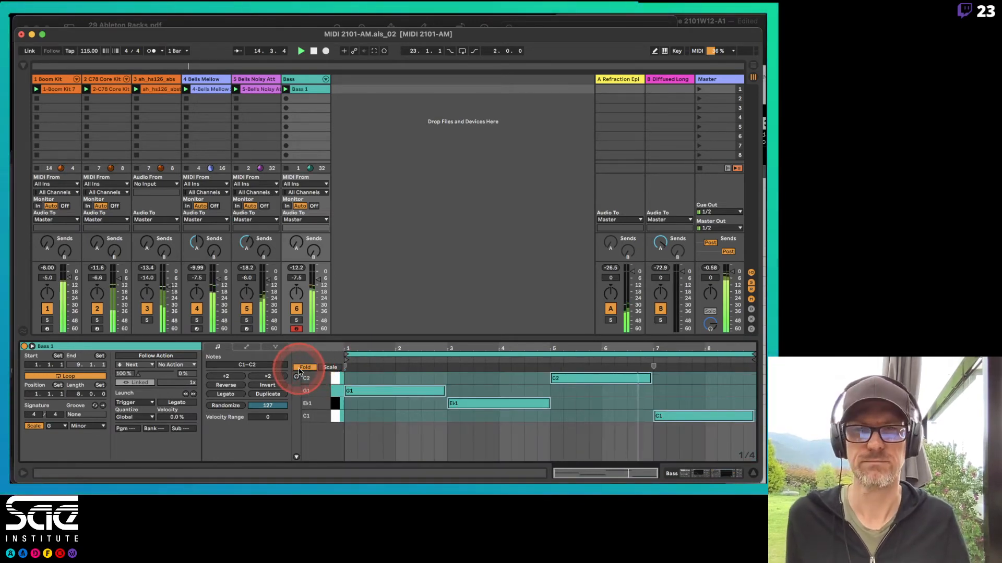
Step: Open the Bells Mellow, Bells Noisy Attack and Bass clips together in an enlarged note editor with the launch settings hidden
click(209, 89)
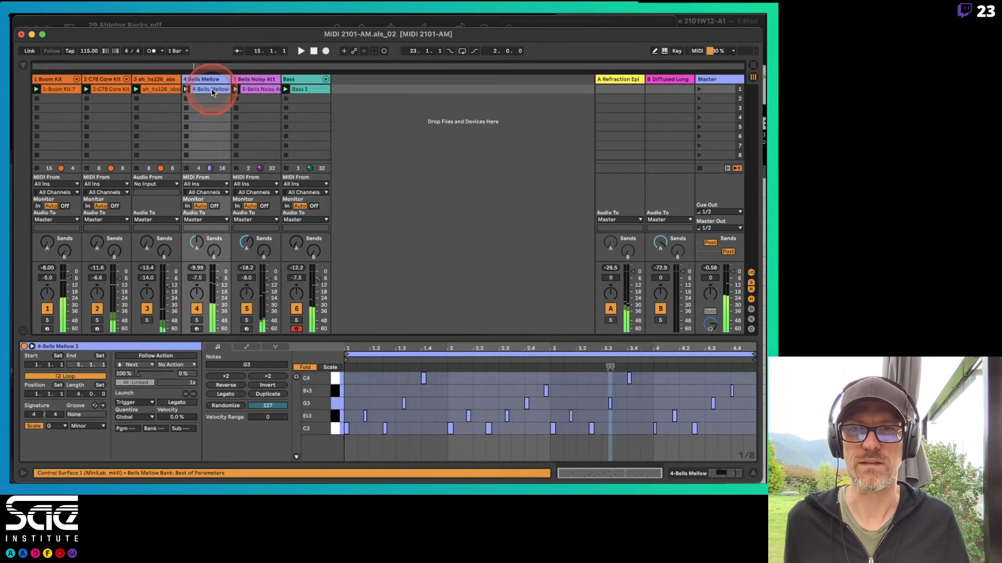
shift+click(299, 91)
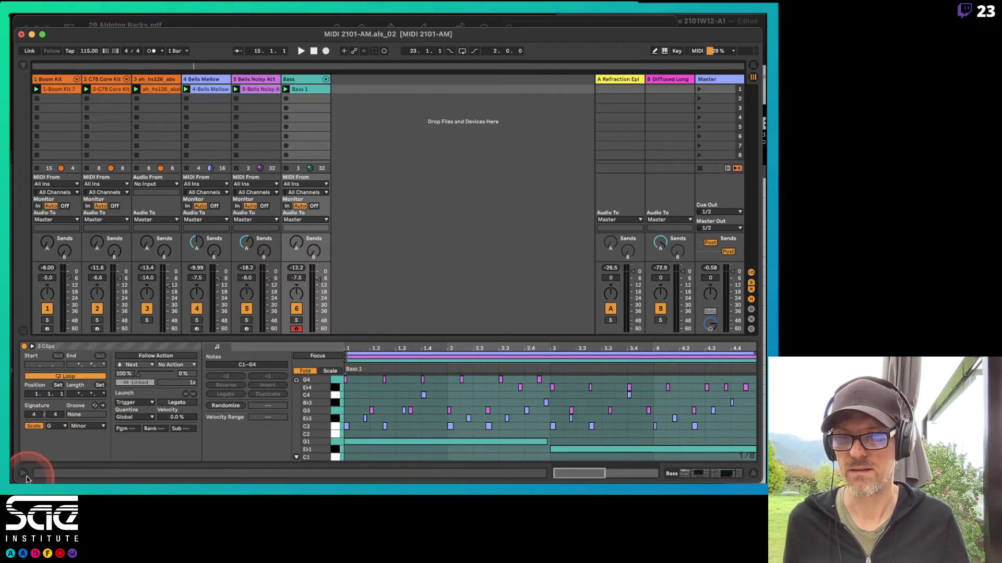
click(32, 346)
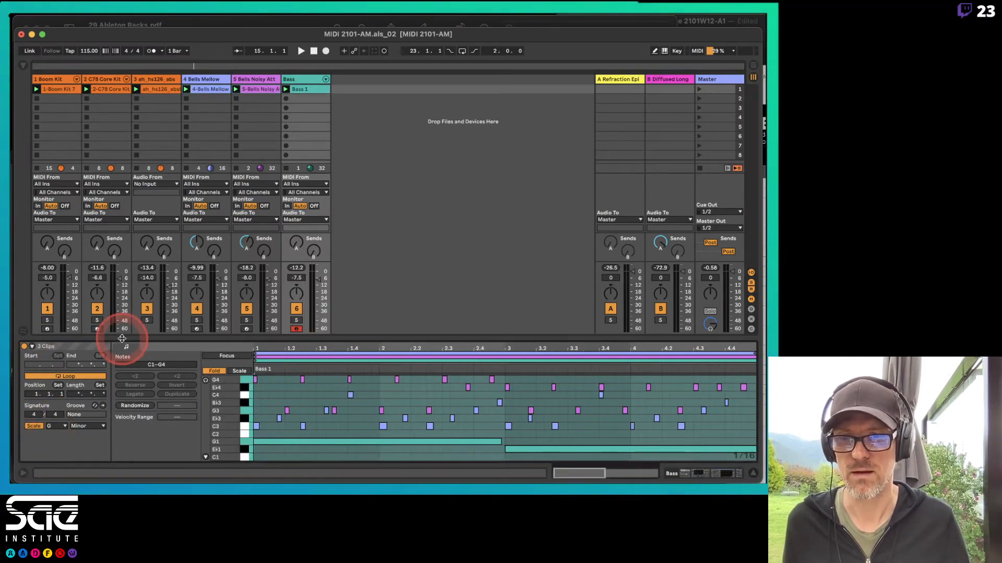
drag(121, 339, 125, 251)
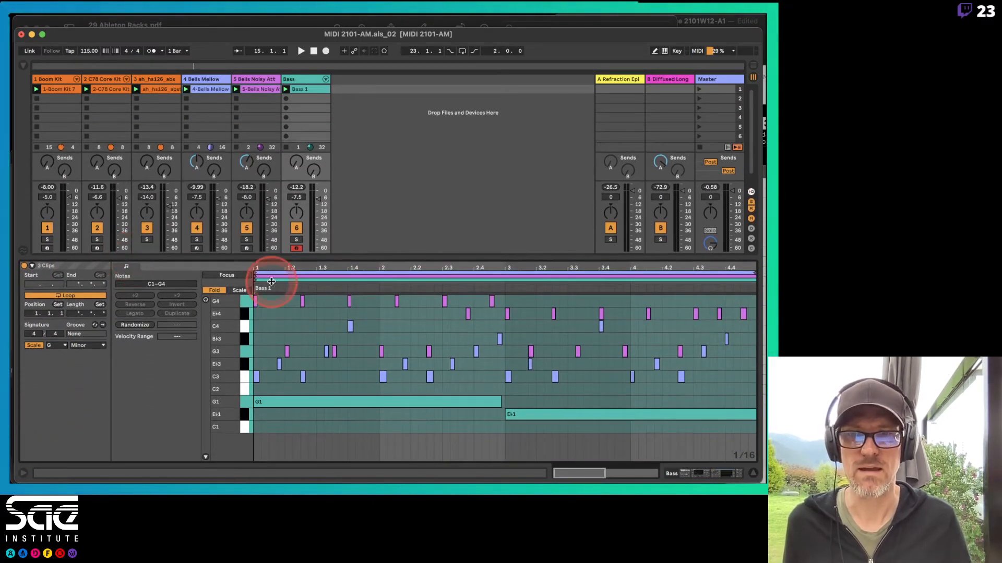
Step: Turn on Focus for the multi-clip editor and bring the Bells Noisy Attack and Bells Mellow clips to the foreground in turn
click(235, 276)
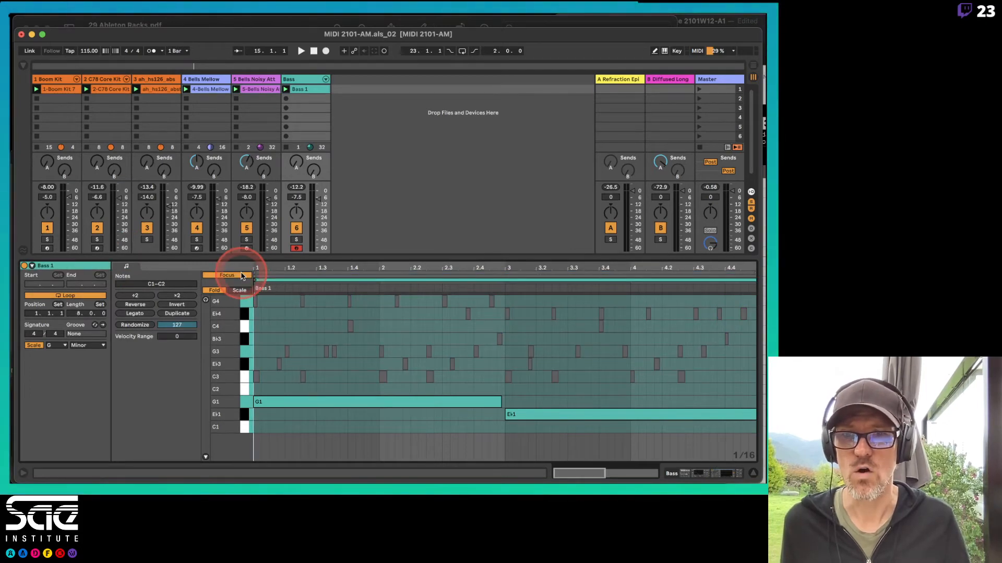
click(268, 274)
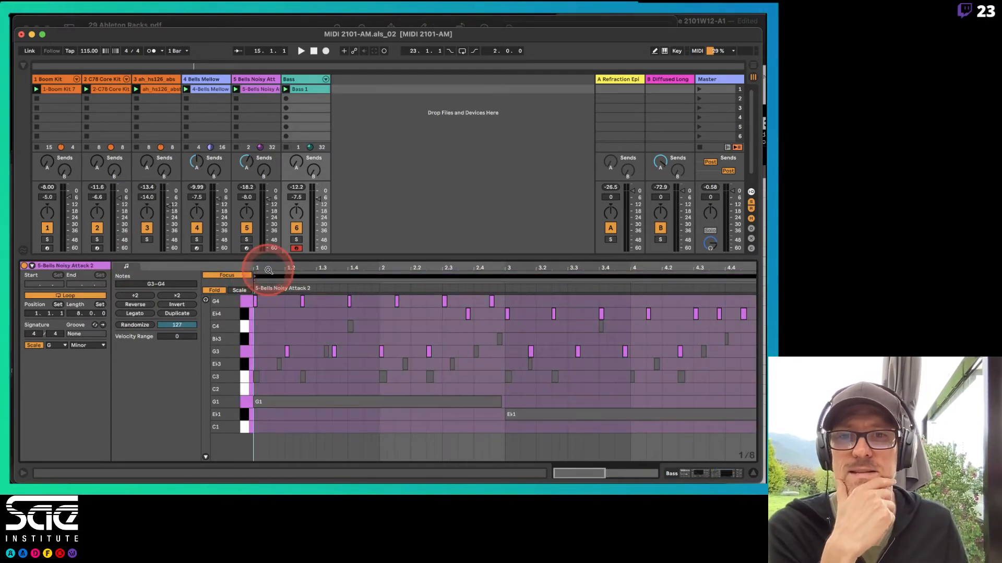
click(268, 271)
click(268, 272)
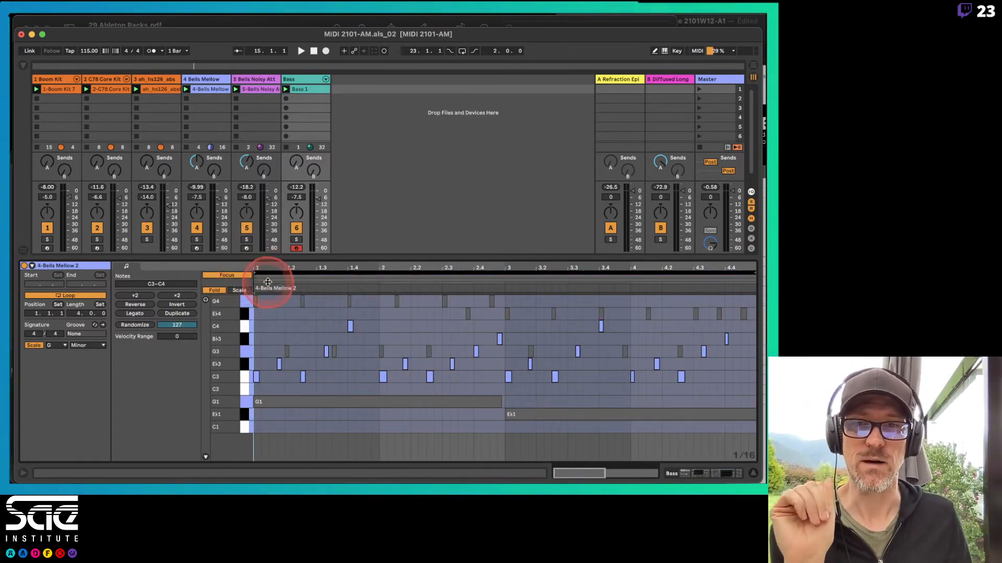
click(269, 280)
click(269, 272)
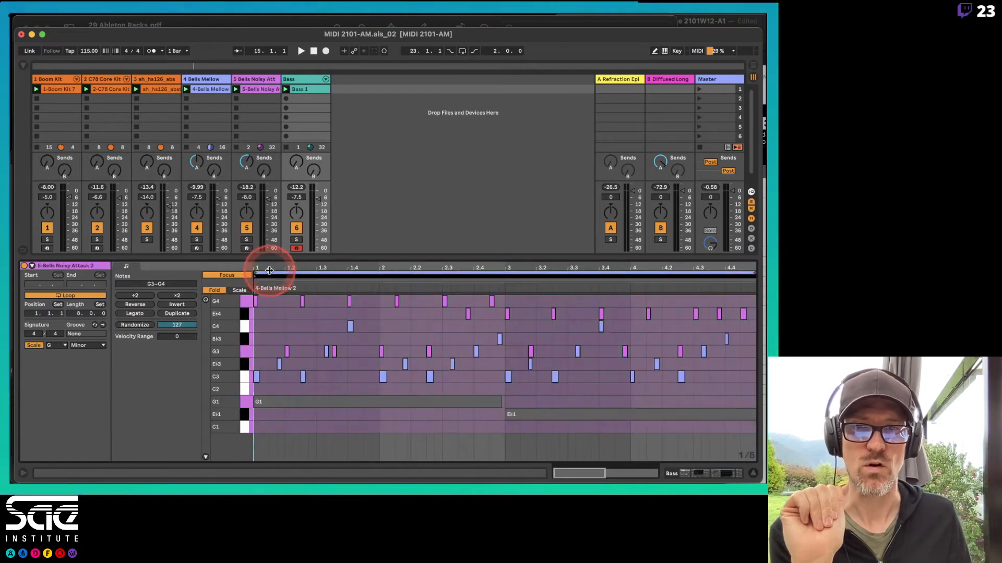
Step: Switch the focus between the Bells Mellow and Bass clips, and toggle Focus off and back on with Bells Mellow in front
click(270, 277)
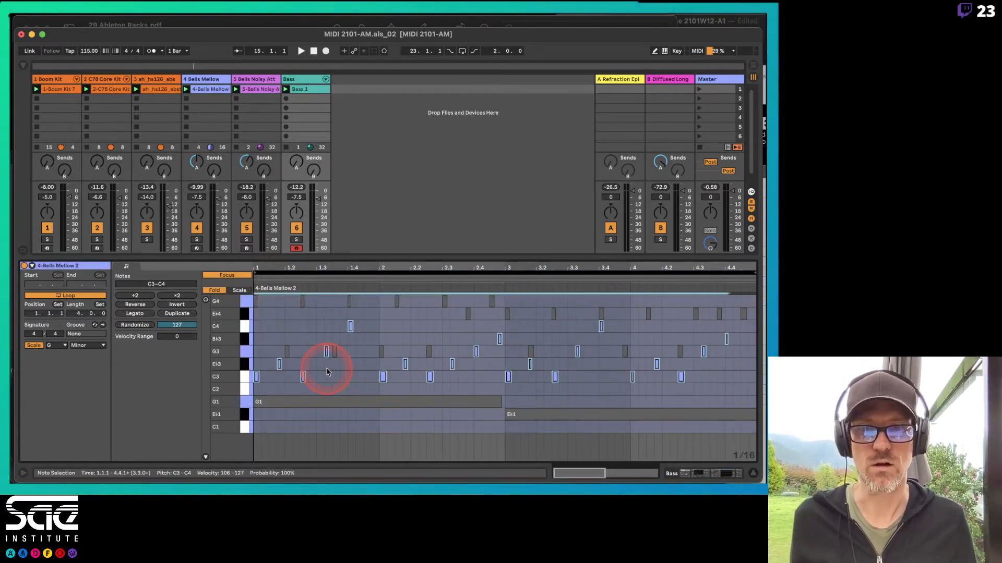
click(308, 280)
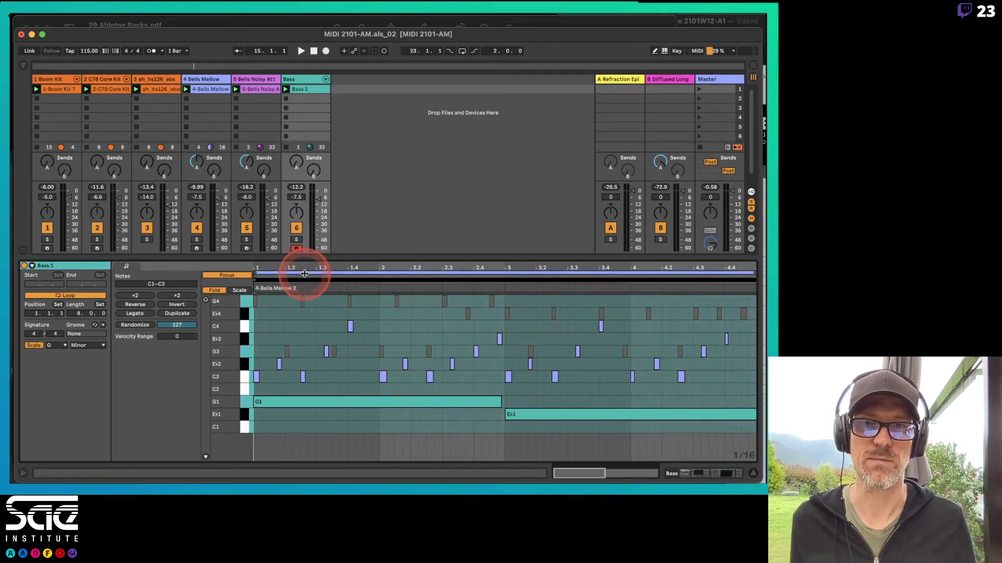
click(305, 275)
click(307, 274)
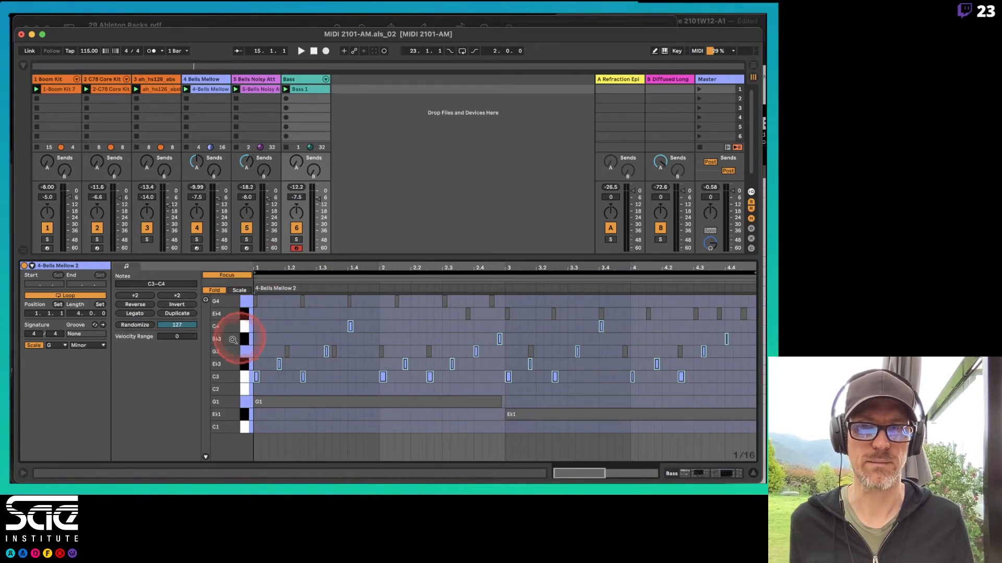
click(229, 275)
click(292, 277)
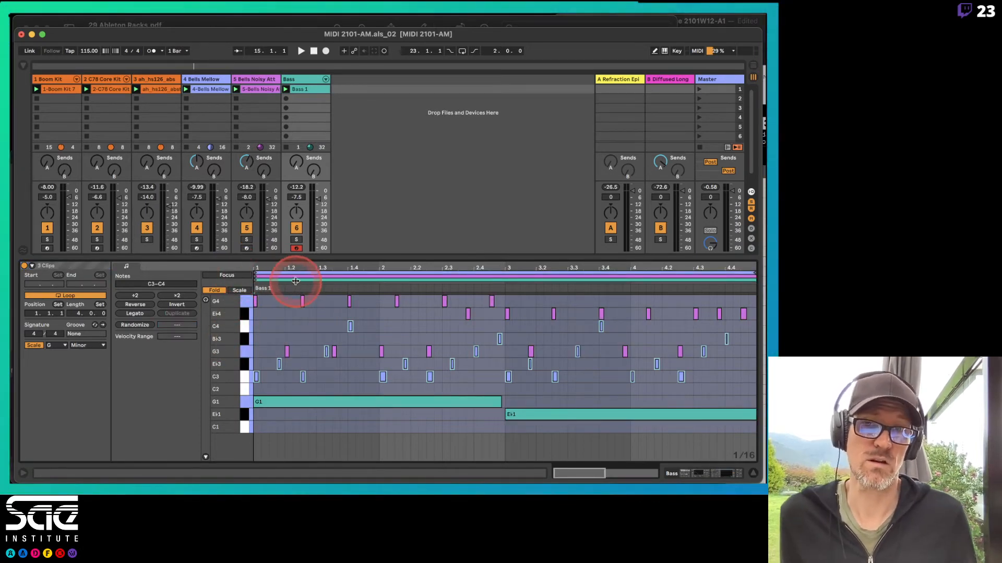
click(220, 275)
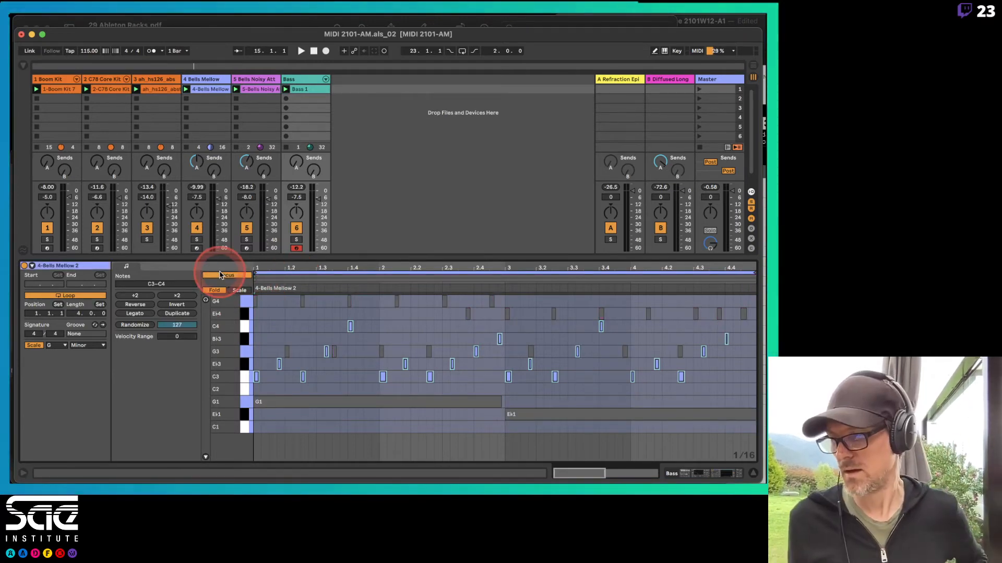
Step: Switch to the 27 Ableton MIDI.pdf notes, read on to page 4 about overdubbing and regular quantize, and return to Live
key(super+Tab)
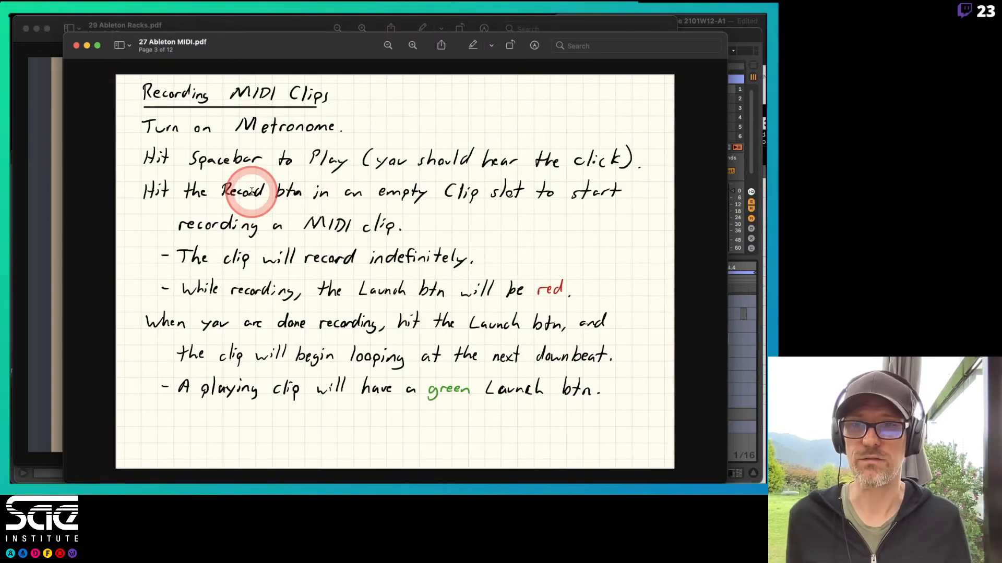
key(Right)
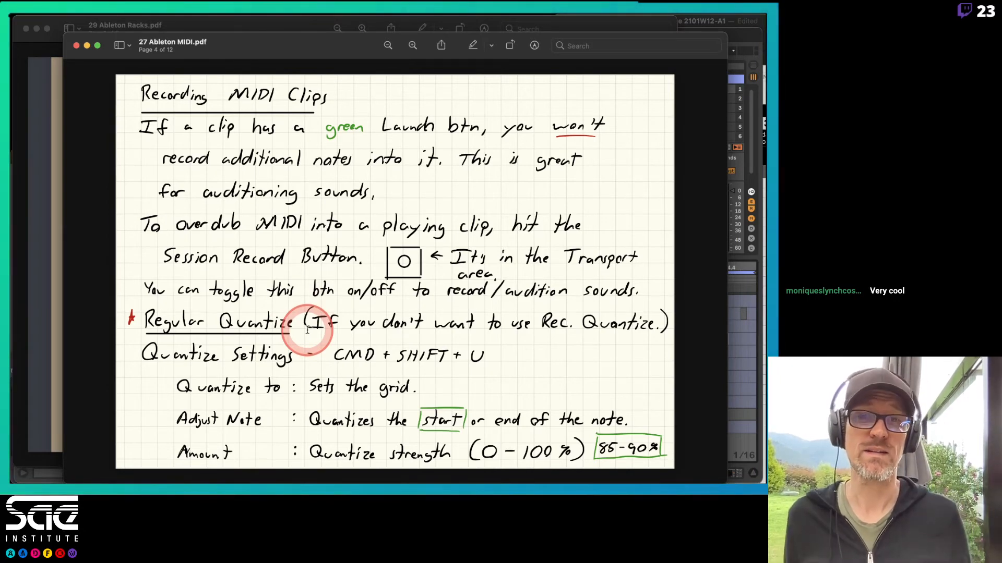
key(super+Tab)
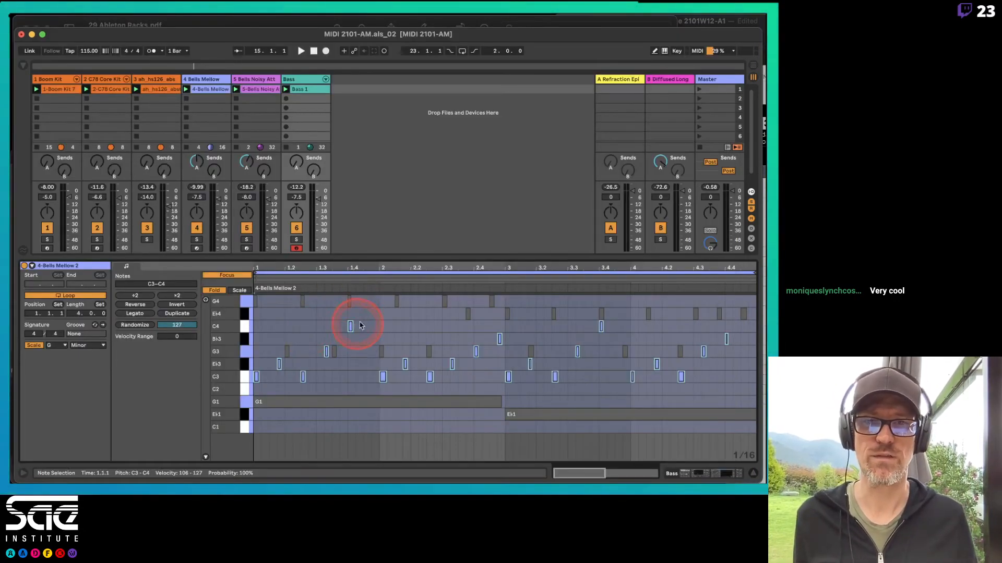
Step: Set Record Quantization to No Quantization
click(153, 88)
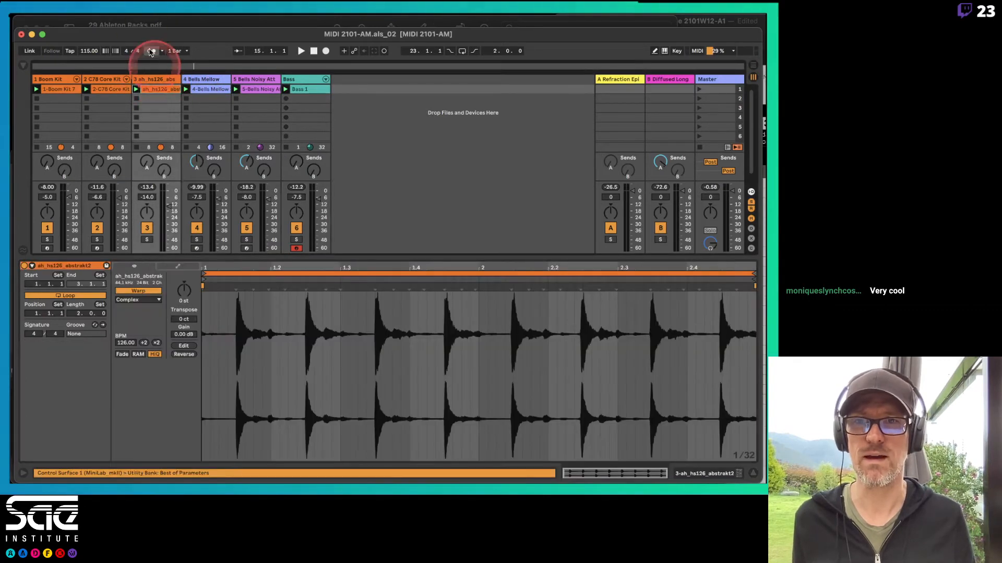
click(121, 19)
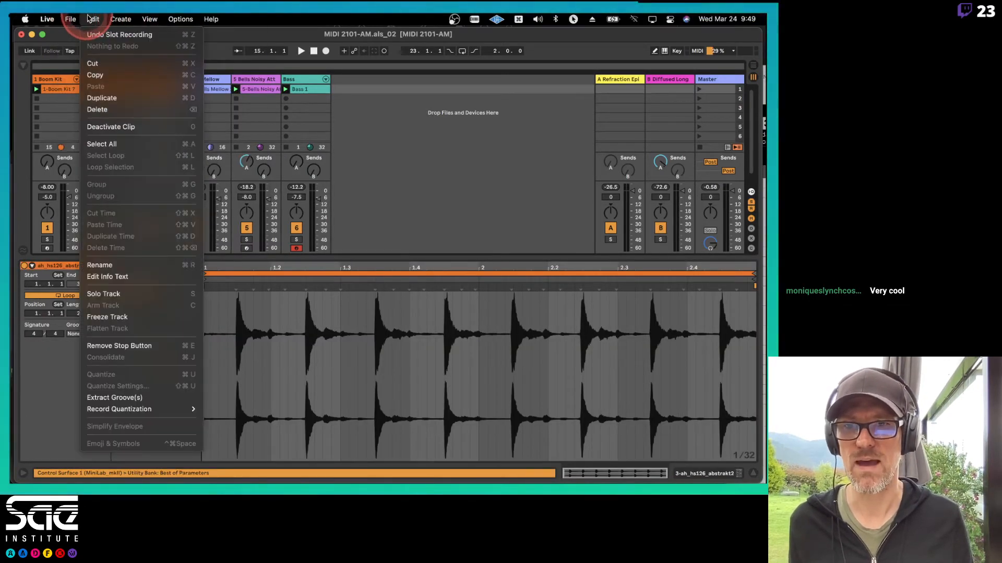
mouse_move(152, 409)
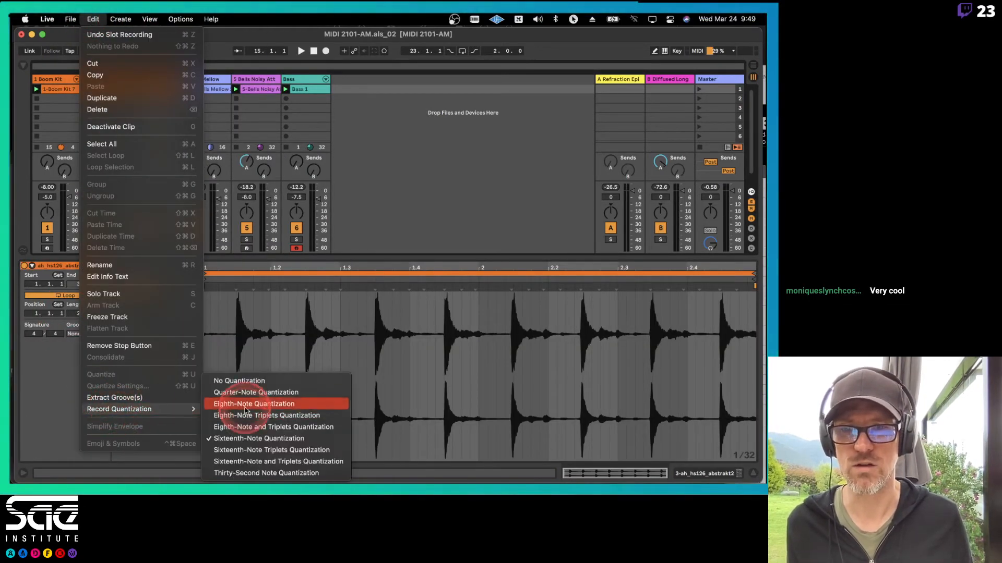
click(237, 381)
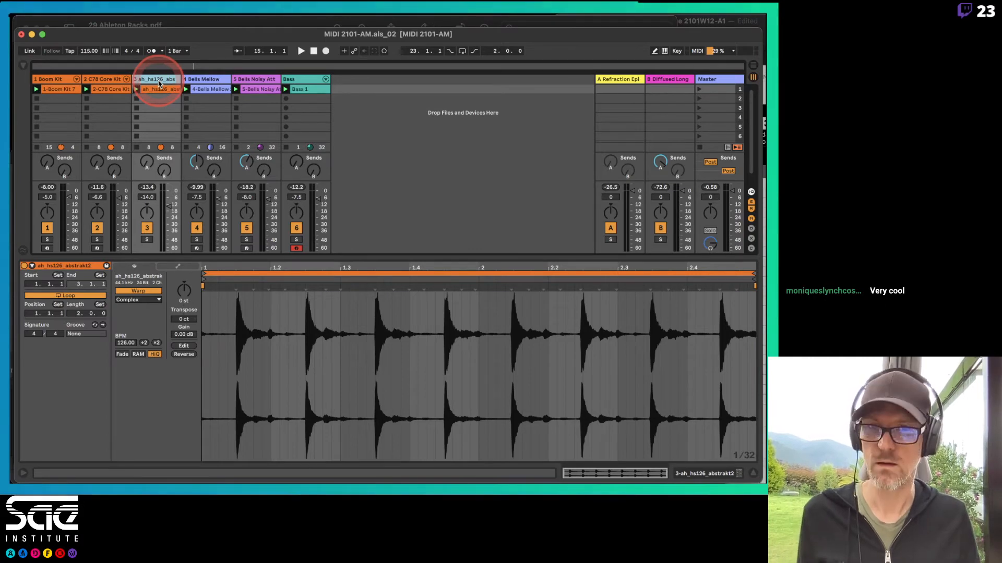
Step: Insert a MIDI track after the ah_hs126_abs track and load Percussion Spirit Kit.adg from the Drums category onto it
key(super+shift+t)
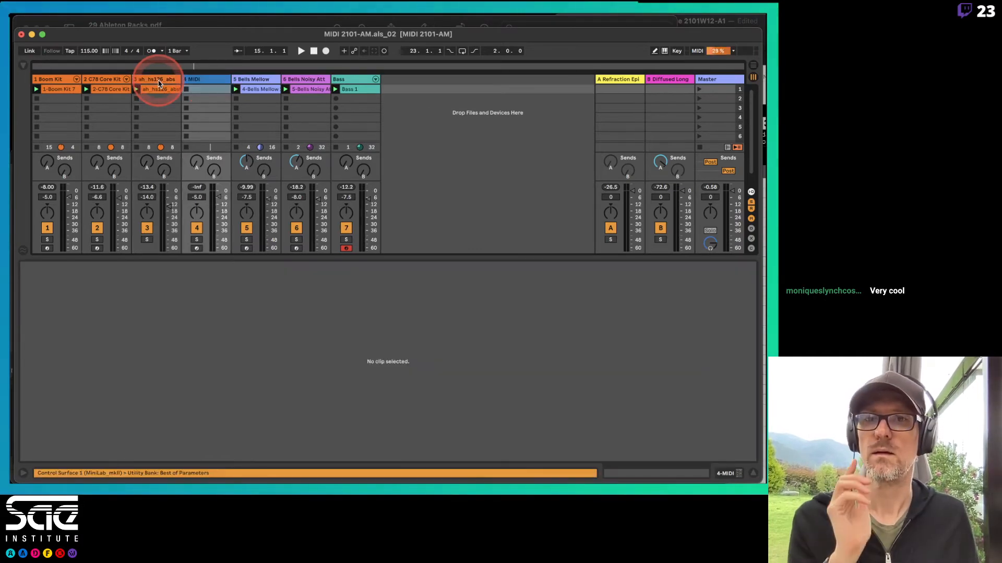
click(21, 67)
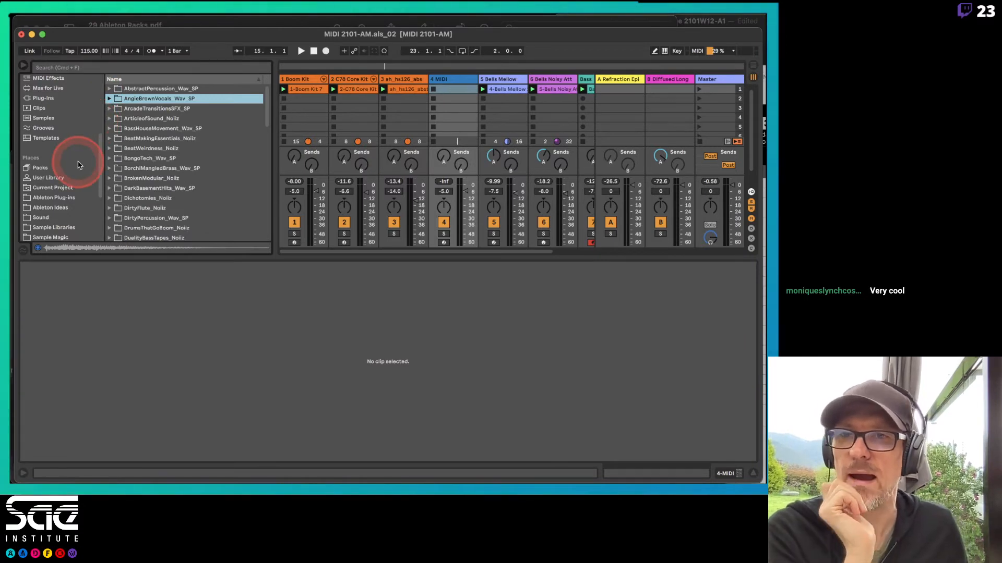
scroll(68, 112, up, 5)
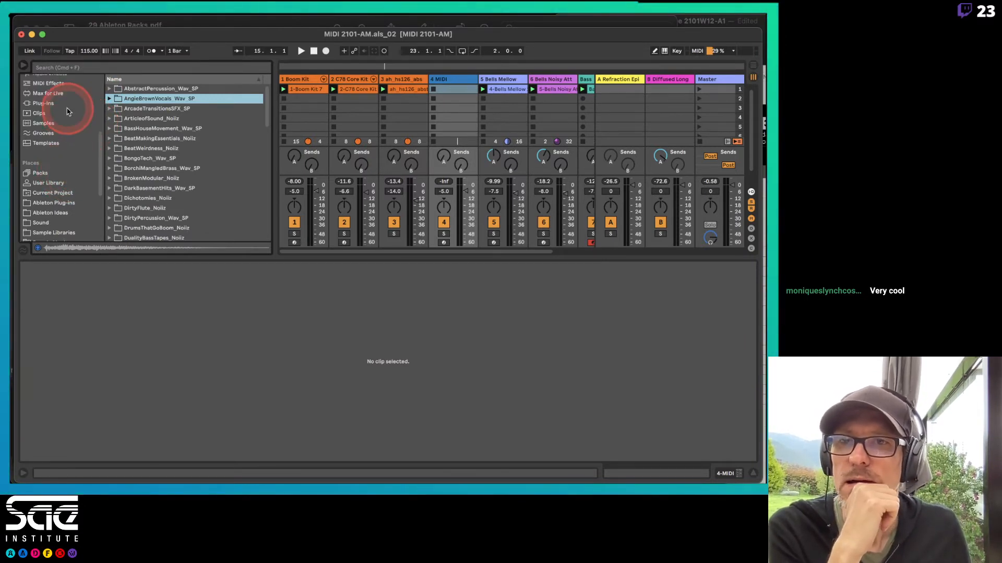
click(41, 184)
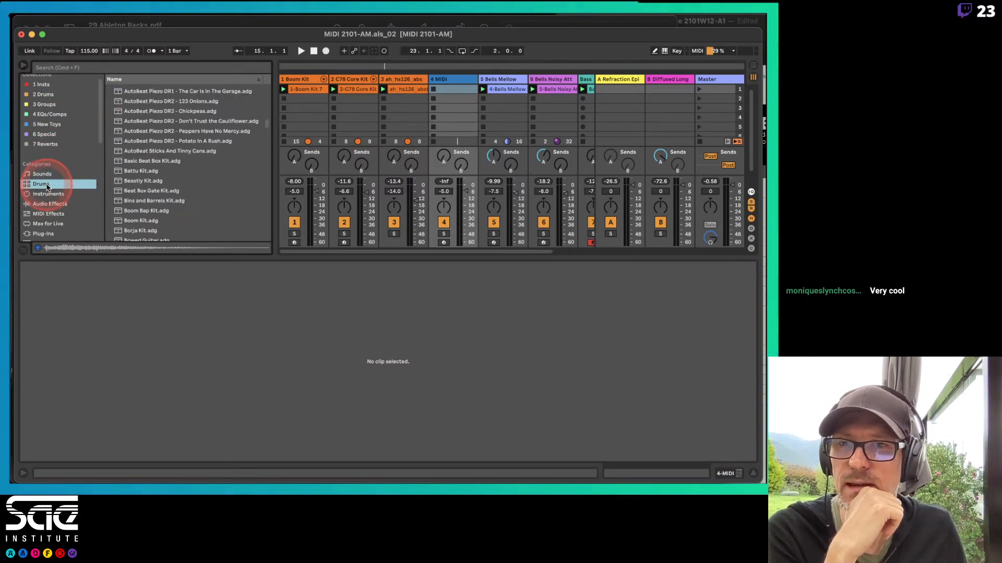
scroll(169, 137, down, 15)
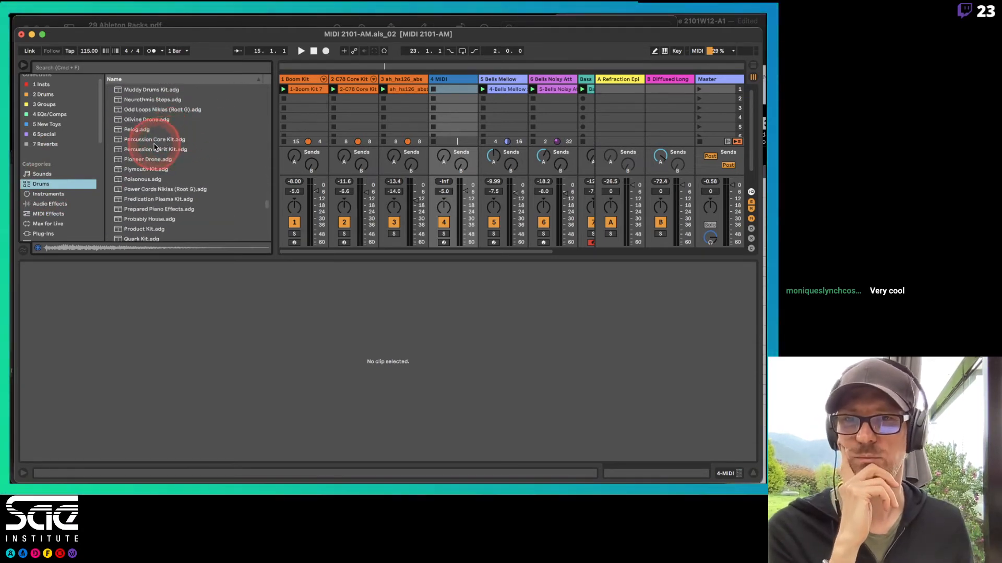
click(152, 150)
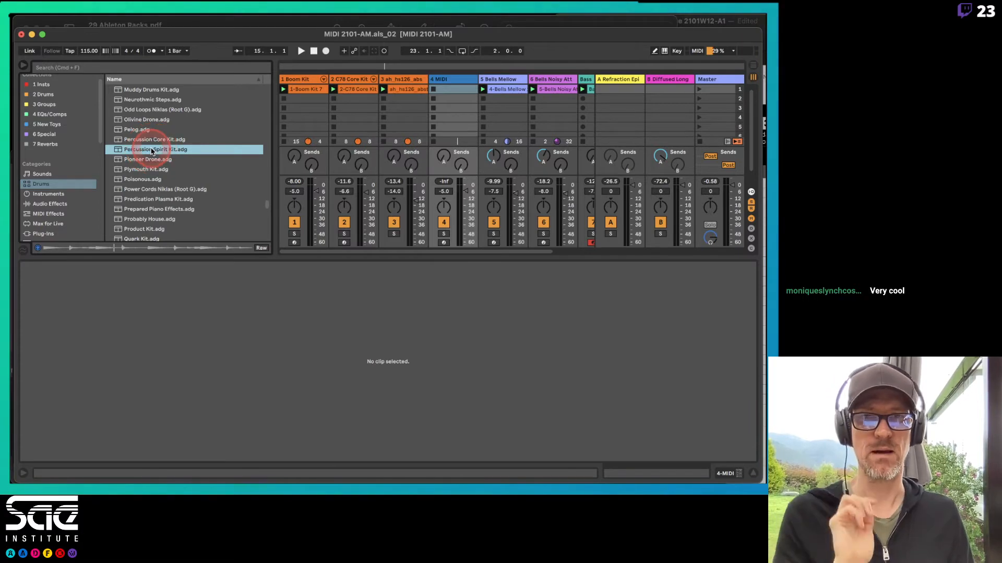
drag(152, 151, 466, 102)
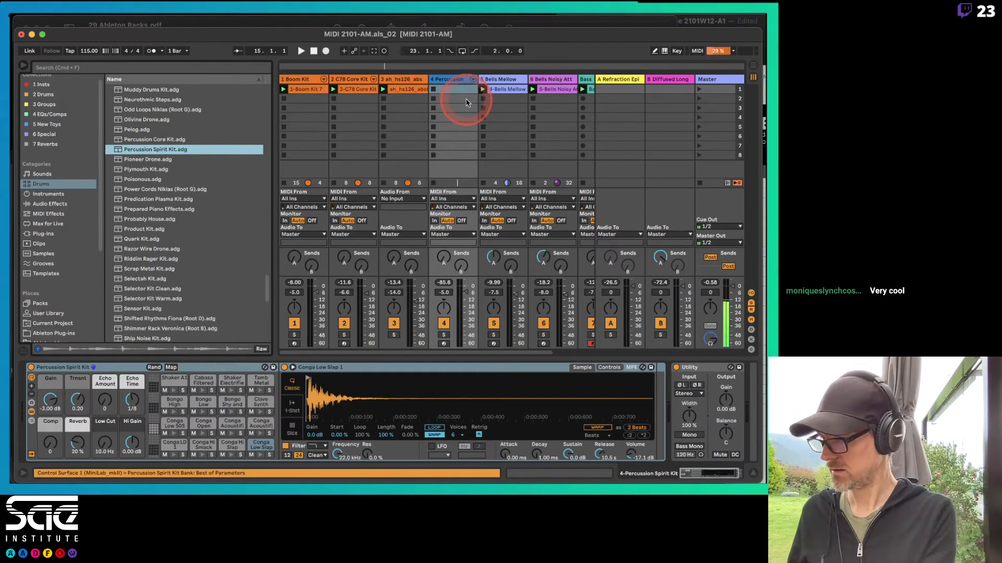
Step: Arm the percussion track, record a two-bar conga pattern into its first clip slot, and open the recorded clip's notes
click(443, 344)
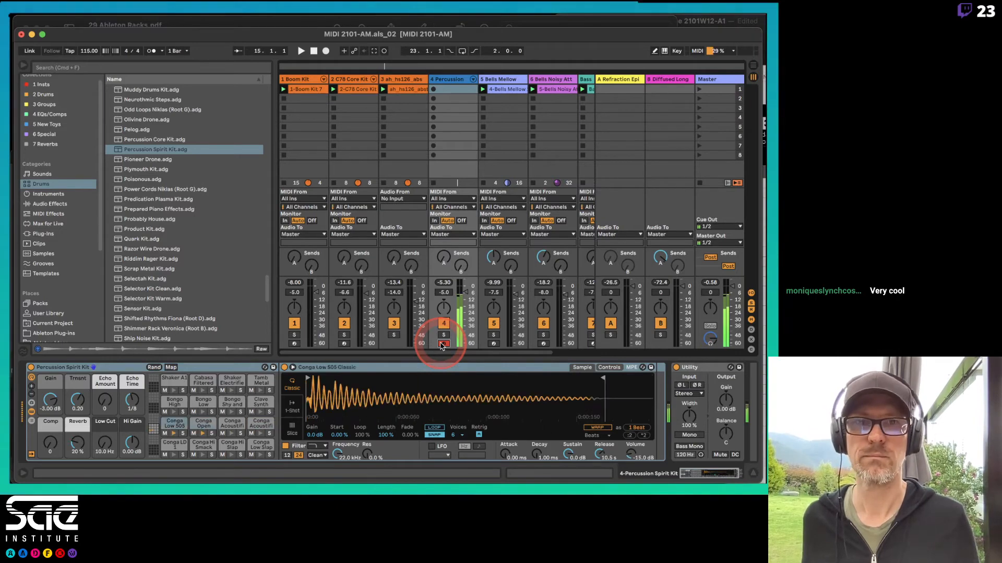
key(space)
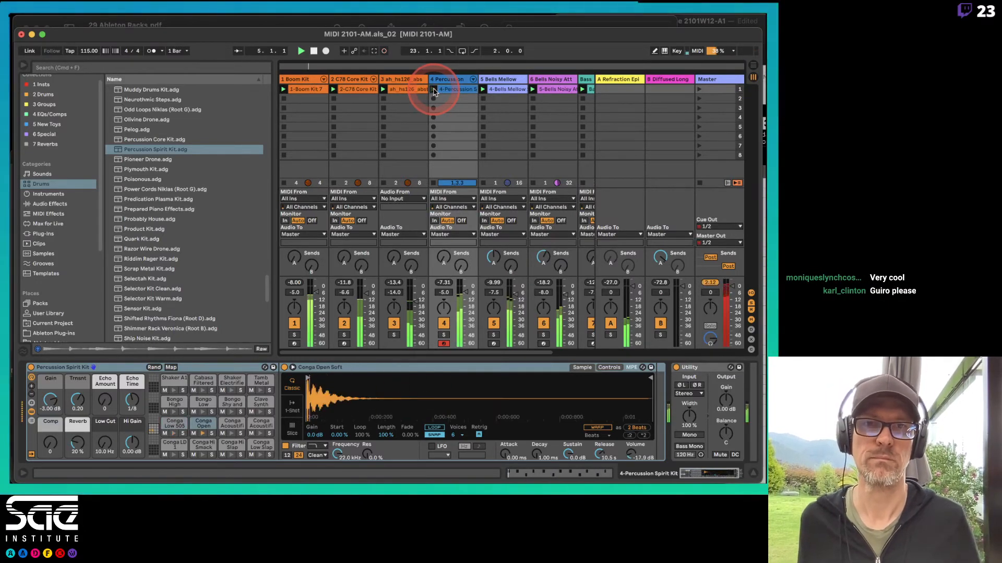
click(466, 94)
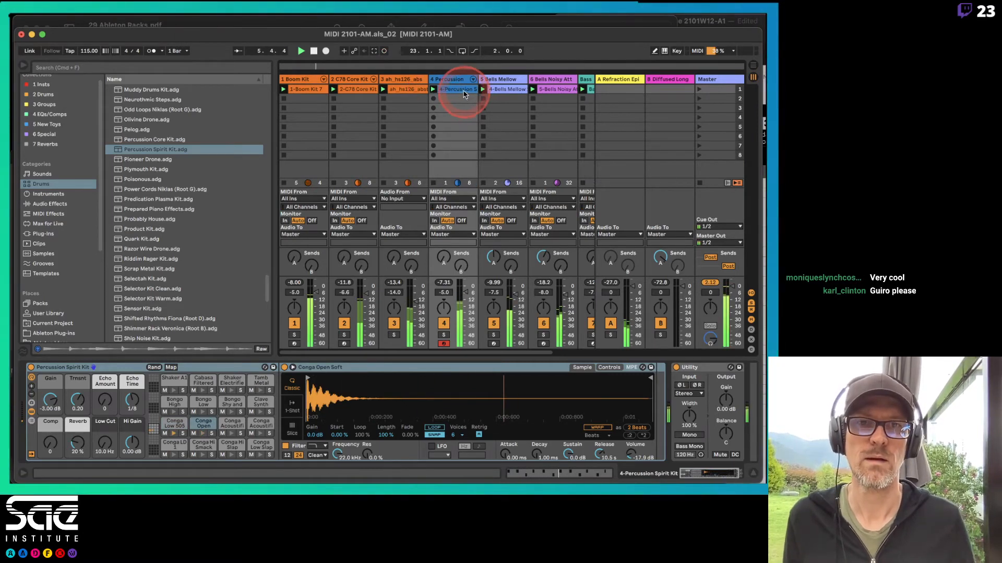
double_click(464, 93)
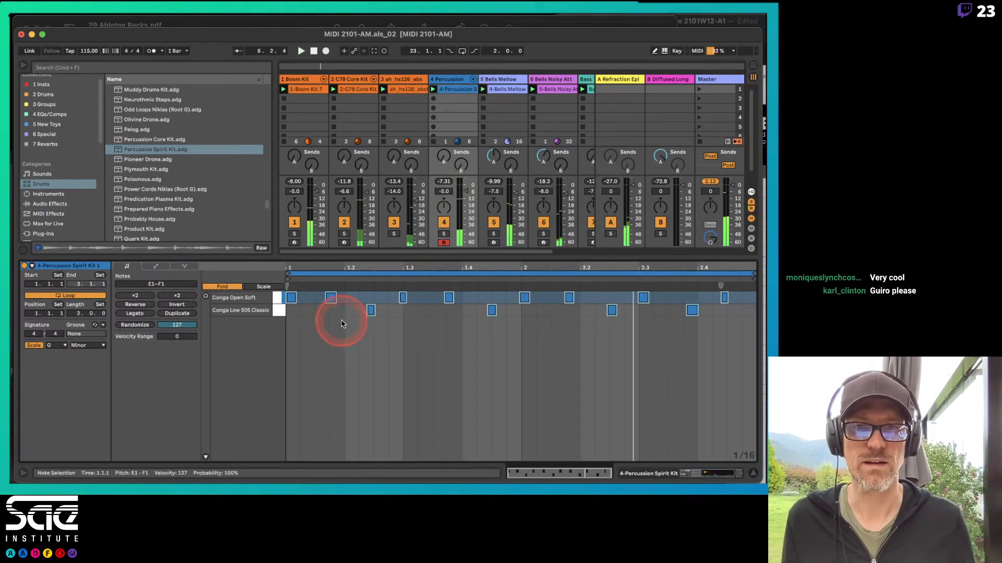
Step: Solo the percussion track and play its conga clip with the metronome on to check the timing
click(444, 233)
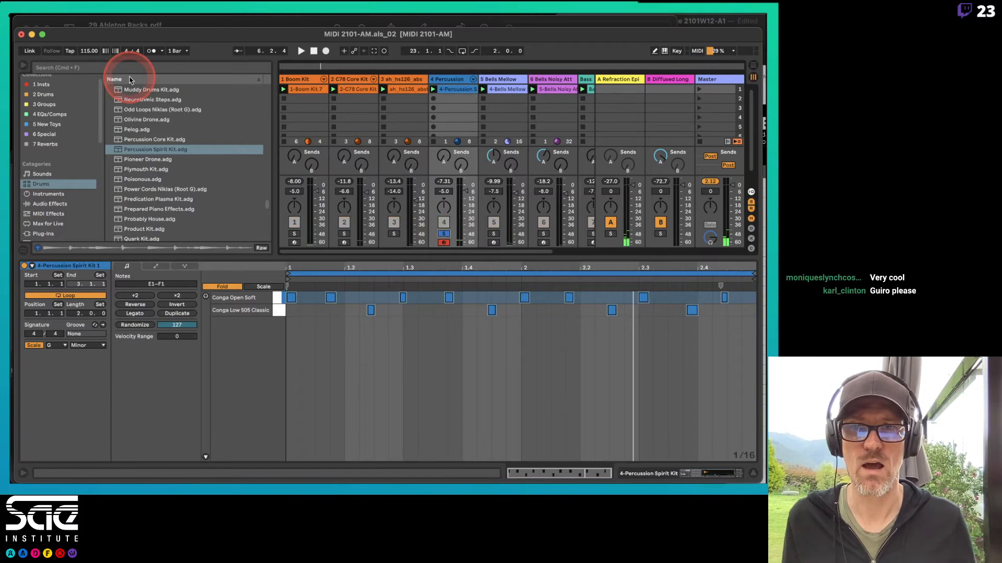
click(149, 52)
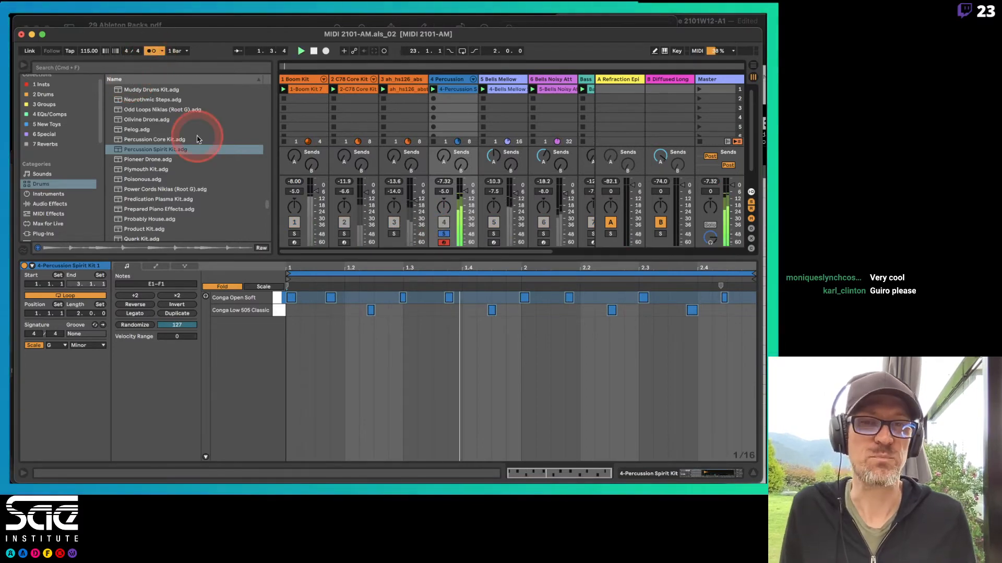
click(350, 312)
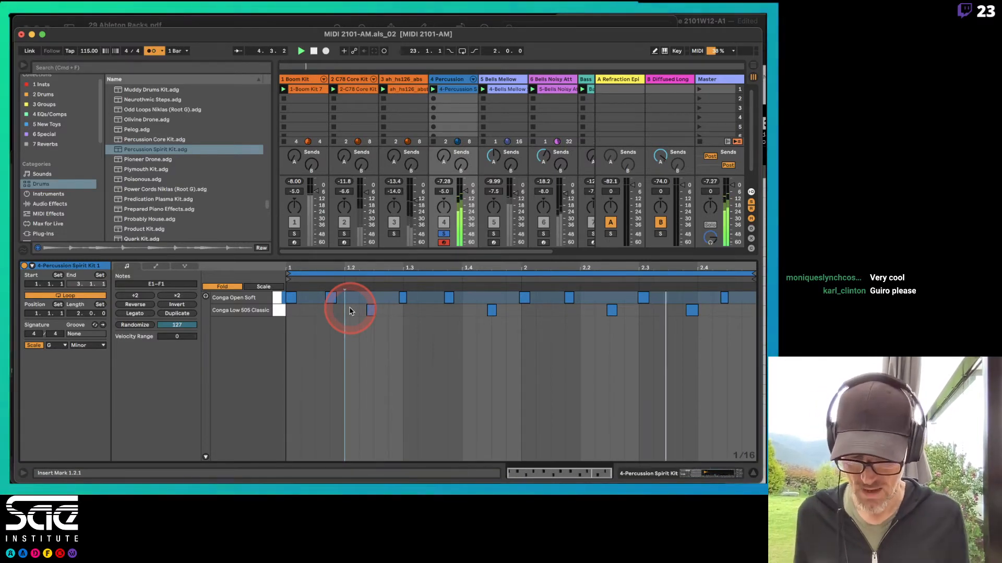
Step: Open the quantize settings for the conga clip and review the Quantize To grid values, keeping 1/16
key(super+shift+u)
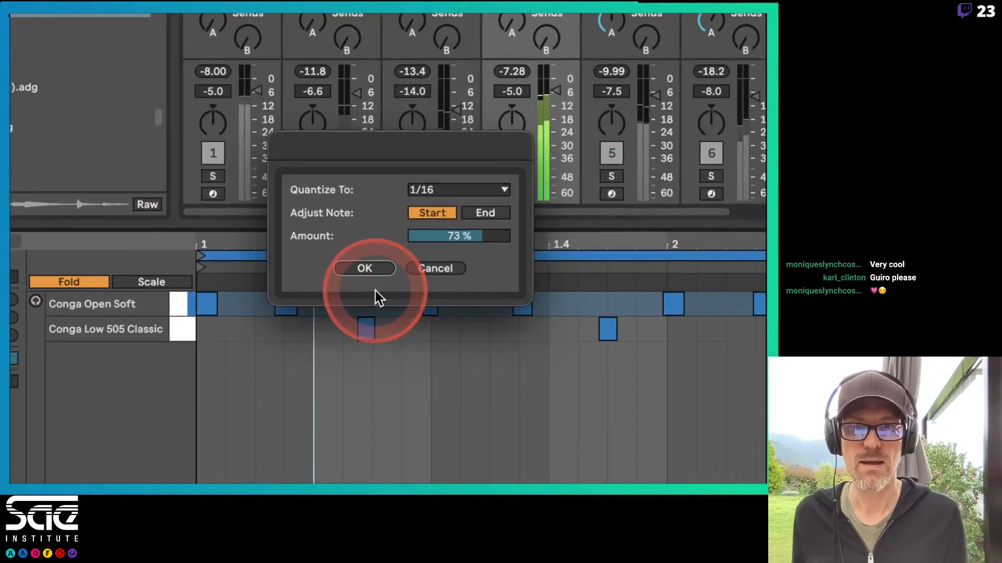
click(448, 190)
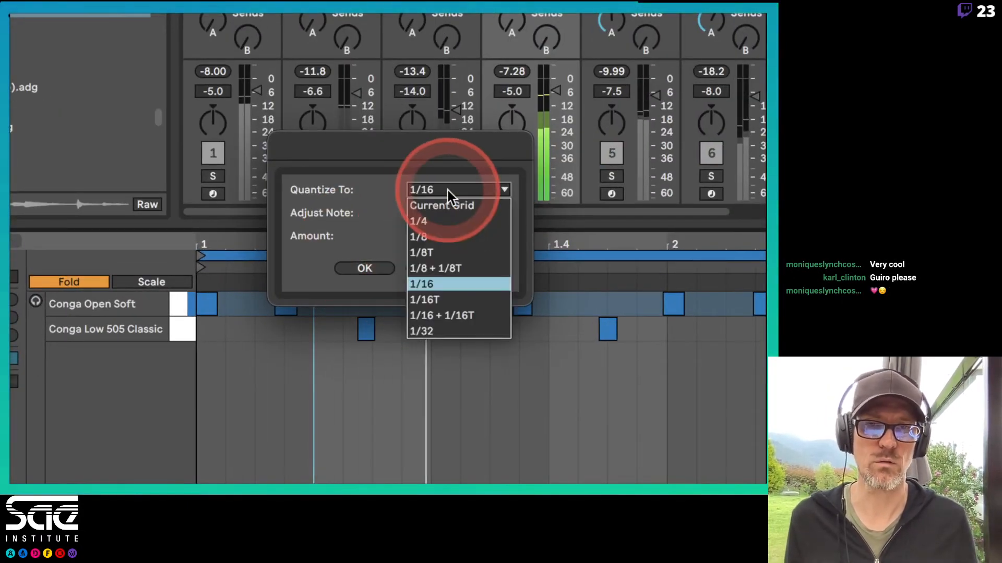
click(378, 181)
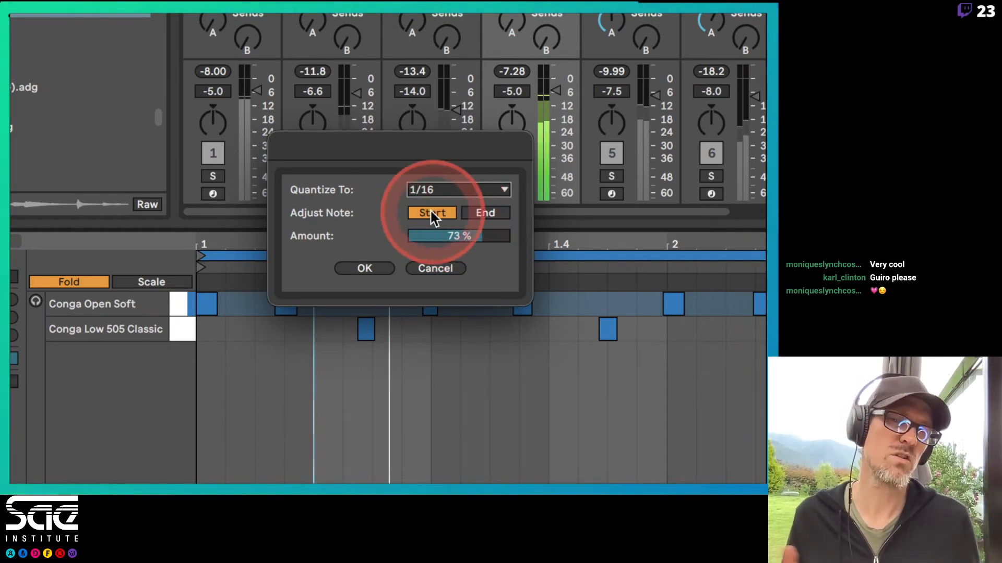
Step: Quantize the start of all conga notes to 1/16 with an amount of 65 %
drag(439, 233, 440, 245)
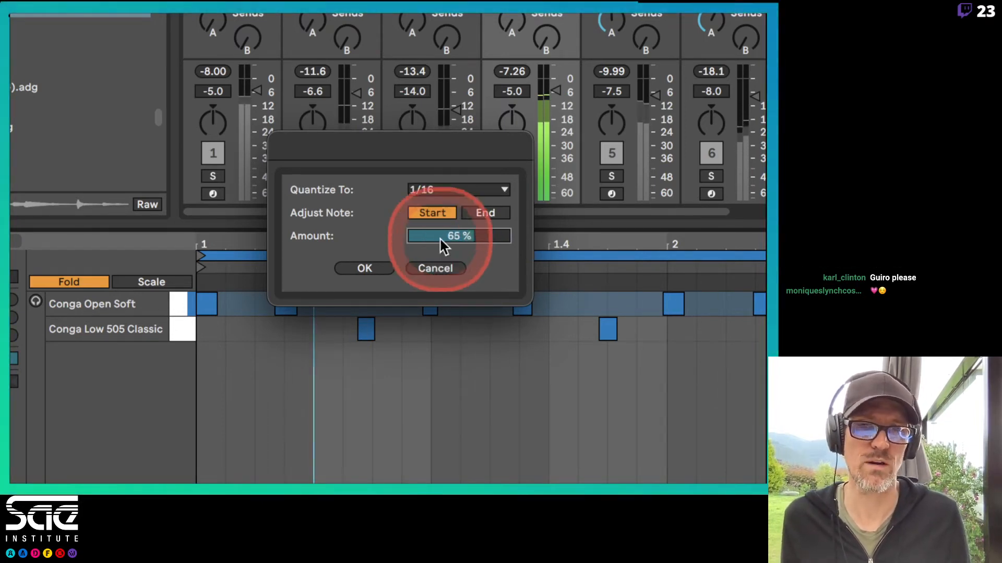
click(371, 268)
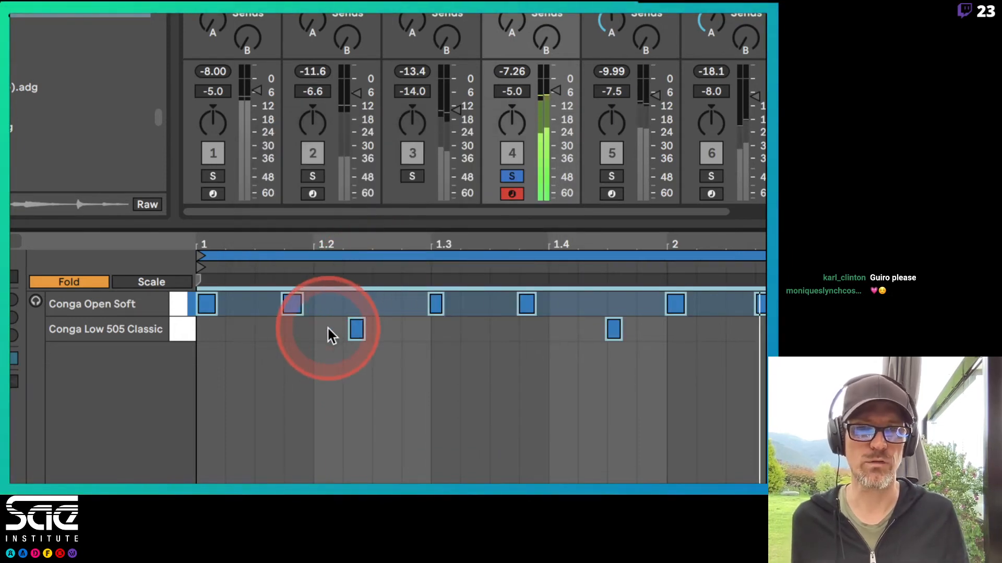
Step: Move the first Conga Low 505 Classic note to about 1.2.3 and quantize all conga notes again
drag(327, 327, 350, 335)
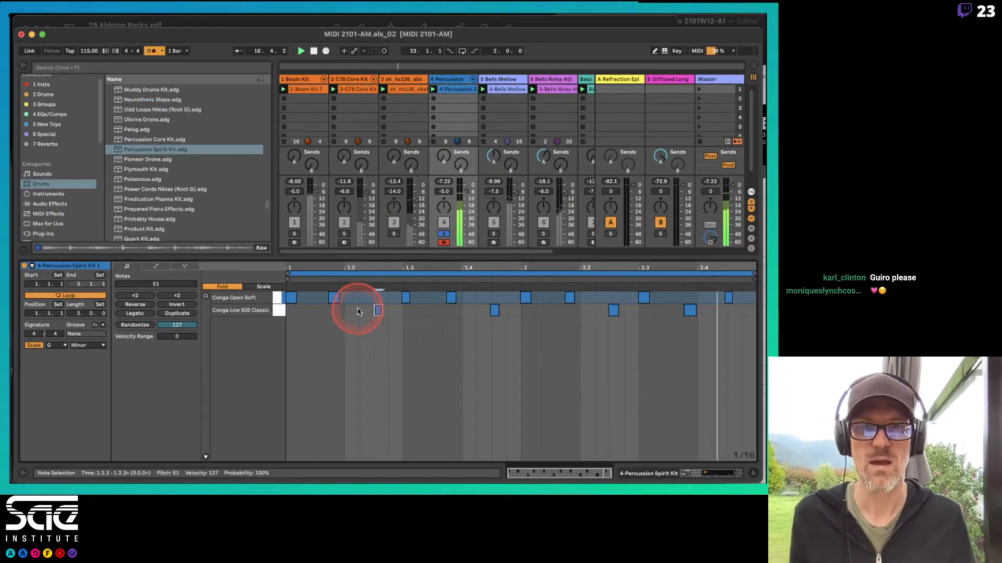
click(358, 312)
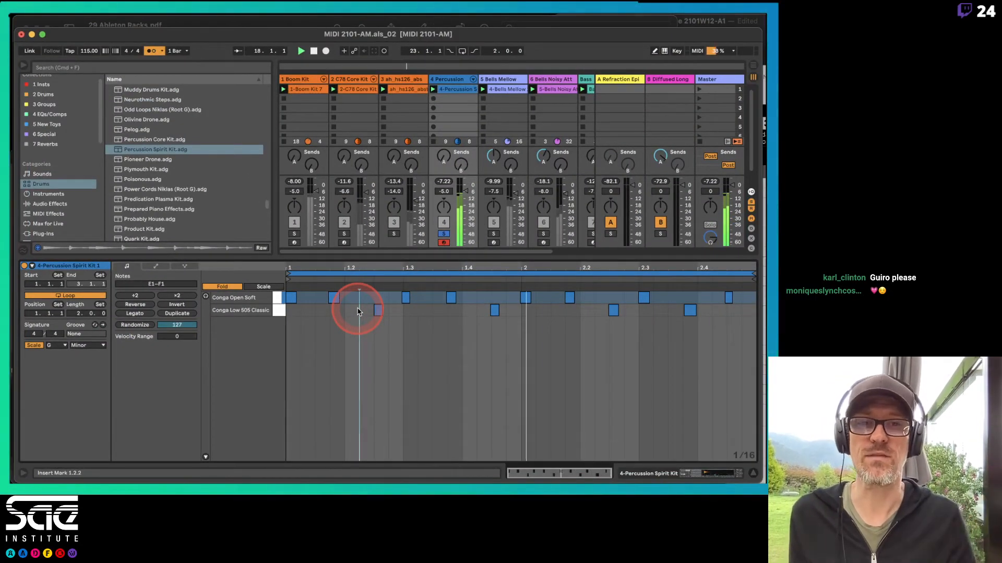
key(super+a)
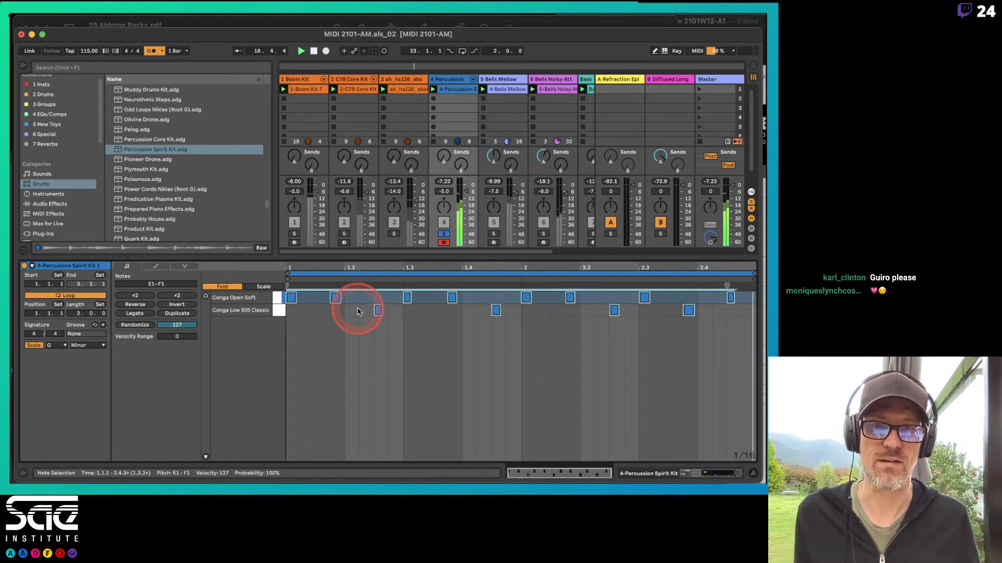
click(350, 314)
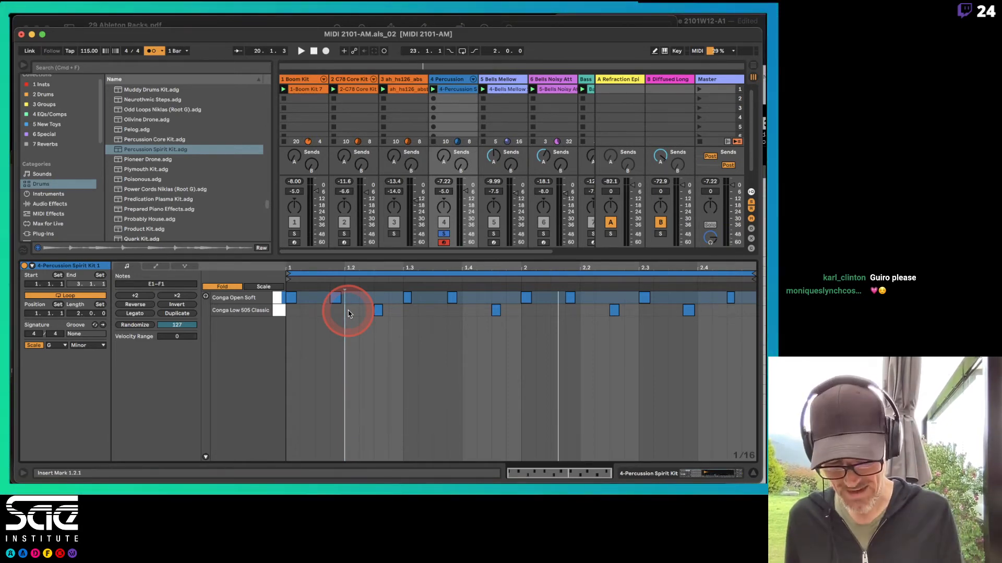
Step: Open and dismiss the Quantize settings, then unsolo the 4 Percussion track so it plays with the whole mix
key(super+shift+u)
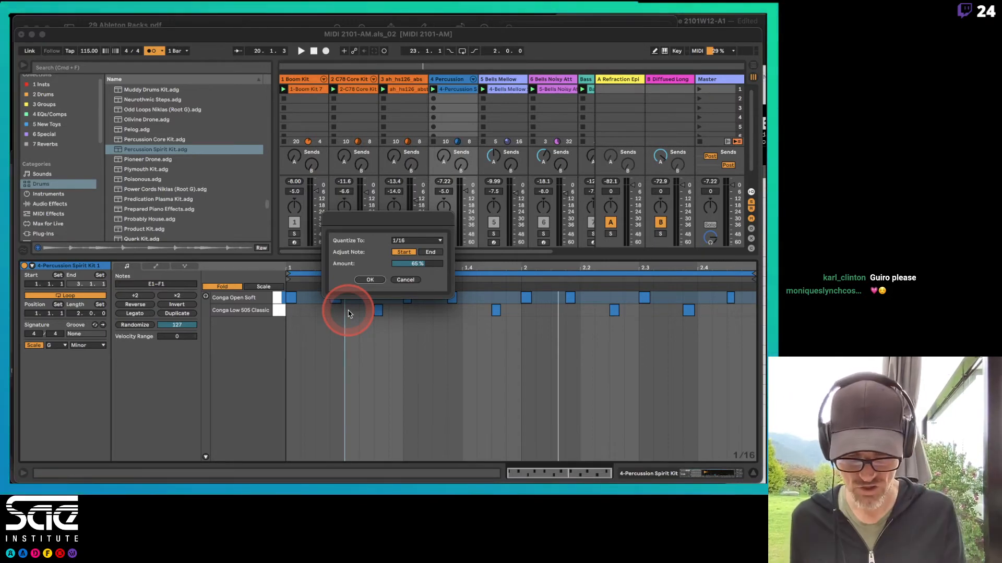
click(395, 281)
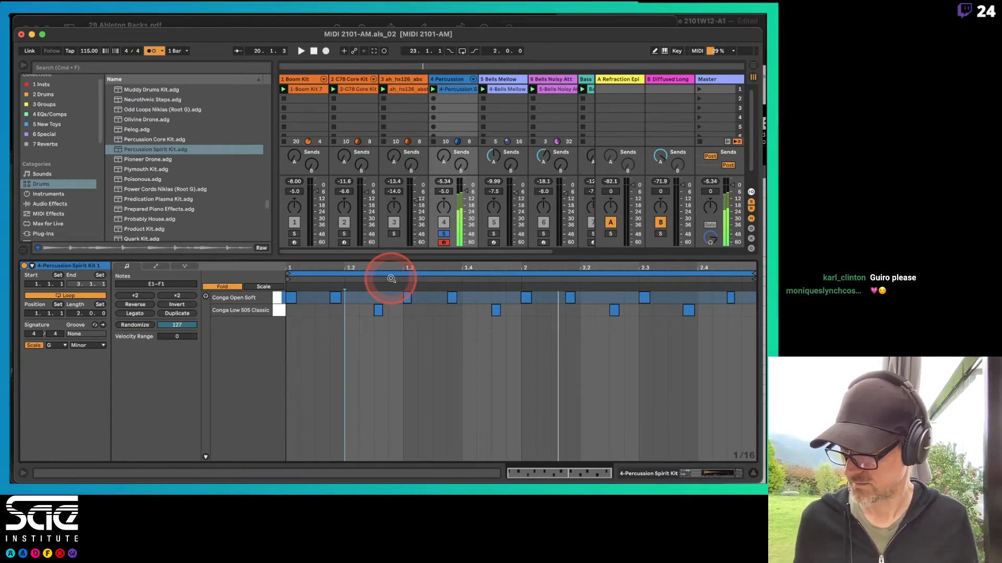
click(452, 126)
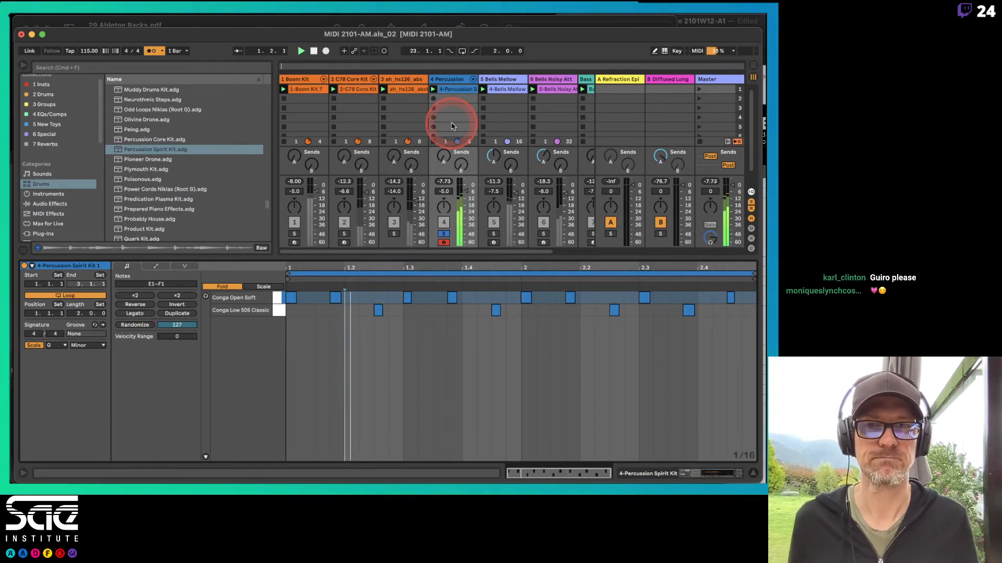
click(444, 223)
click(445, 234)
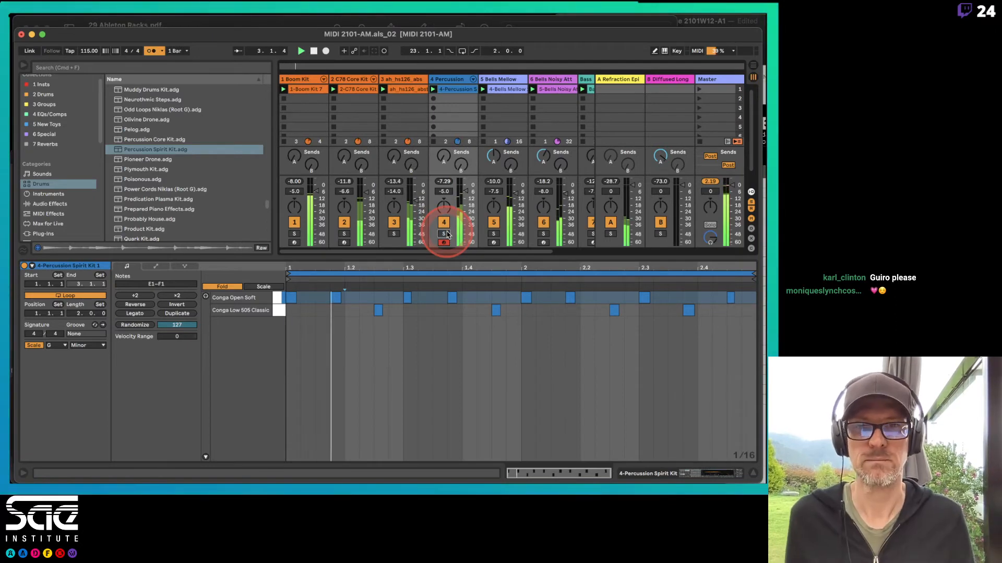
Step: Delete the conga clip on the 4 Percussion track and record a new Shaker A1 clip in its slot
click(455, 103)
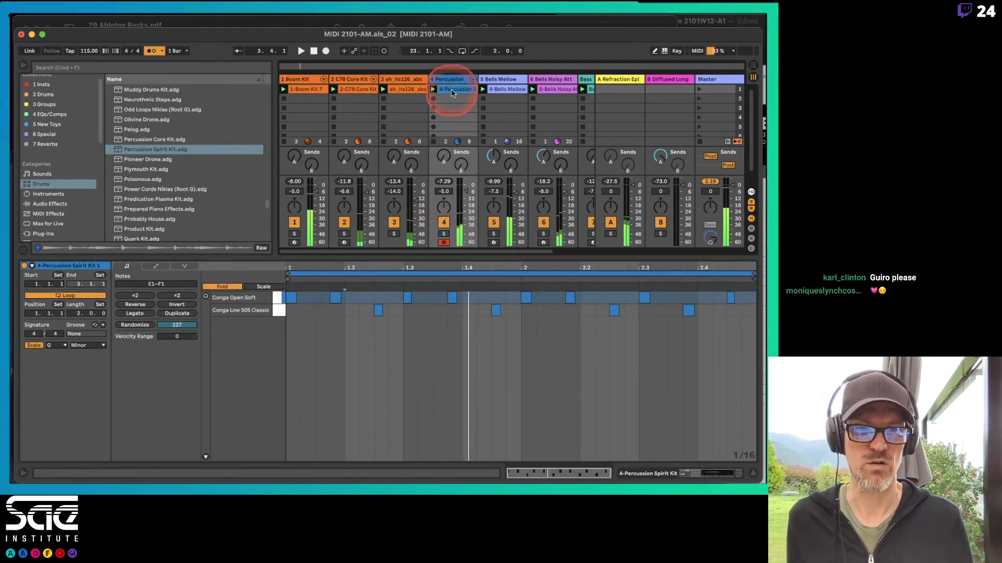
key(Delete)
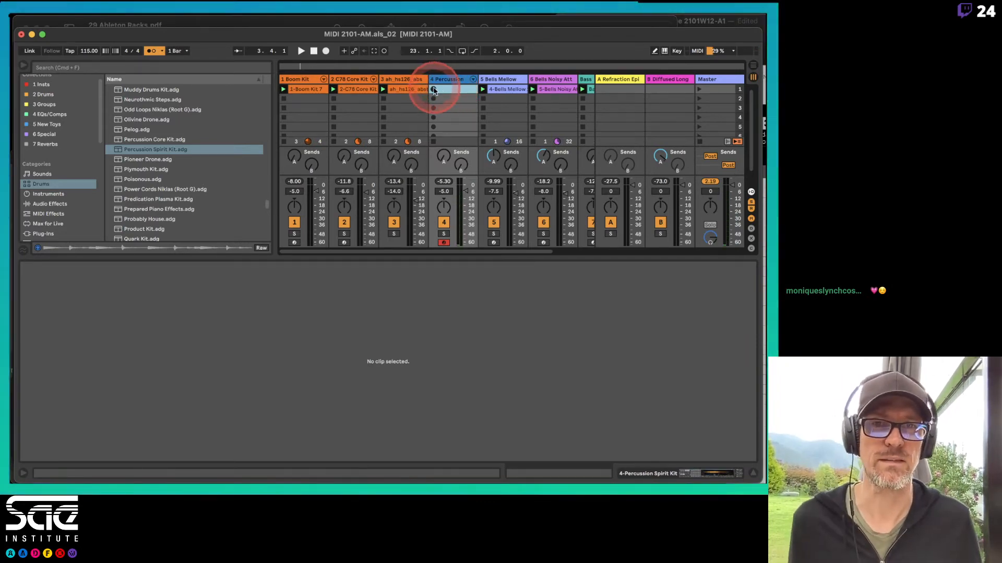
key(space)
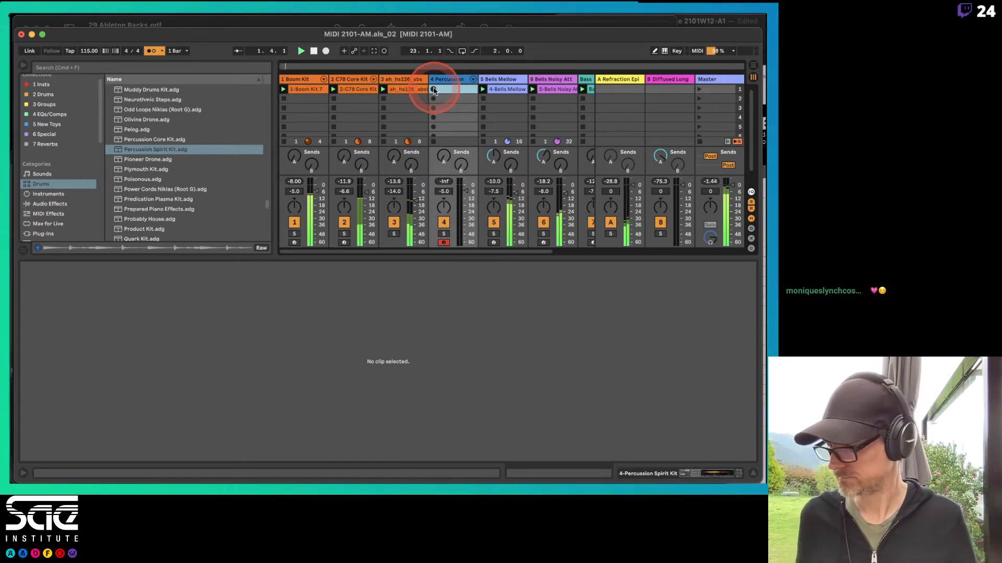
click(433, 89)
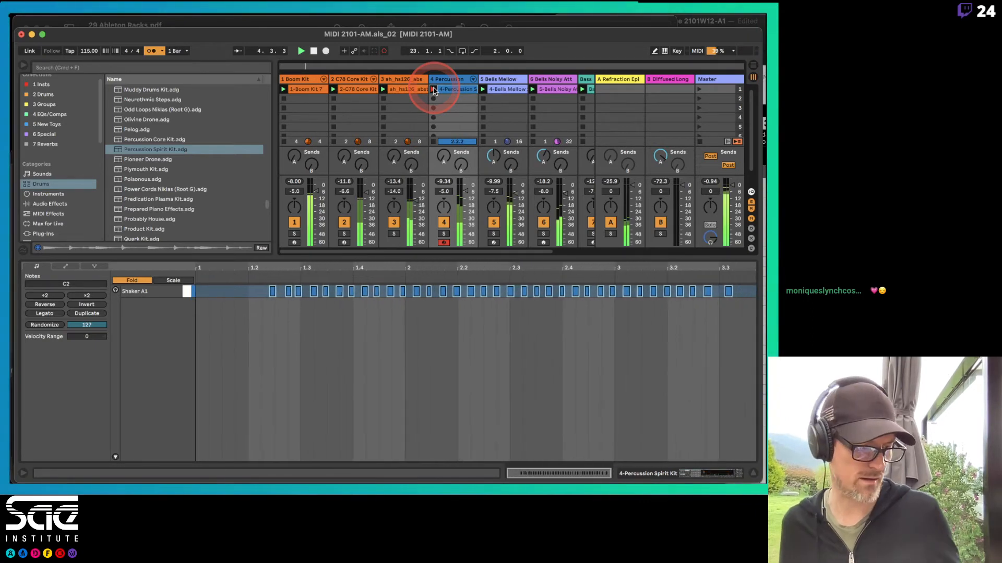
click(434, 91)
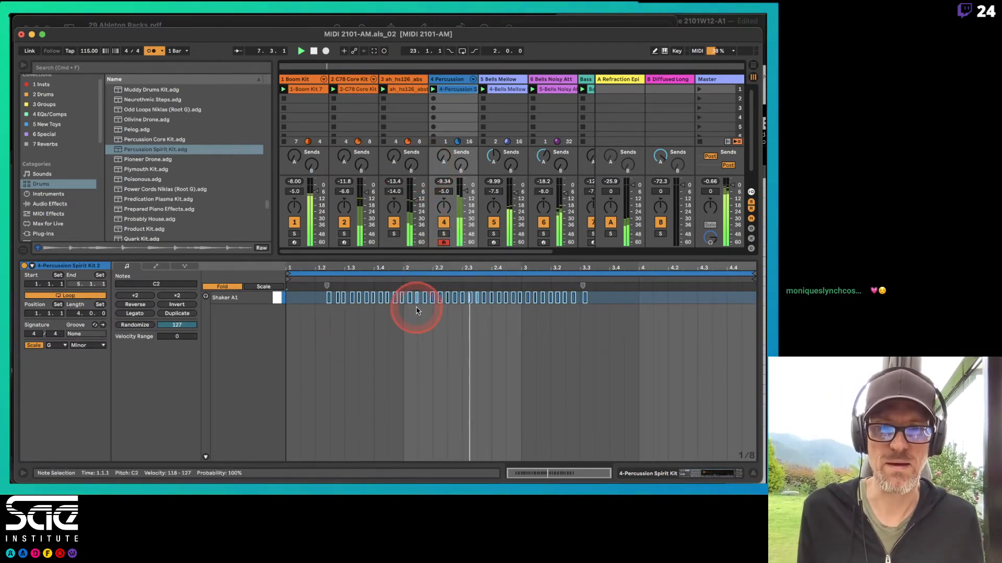
Step: Quantize all recorded shaker notes and set the clip's loop to run from 2.1.1 to 3.1.1
key(ctrl+a)
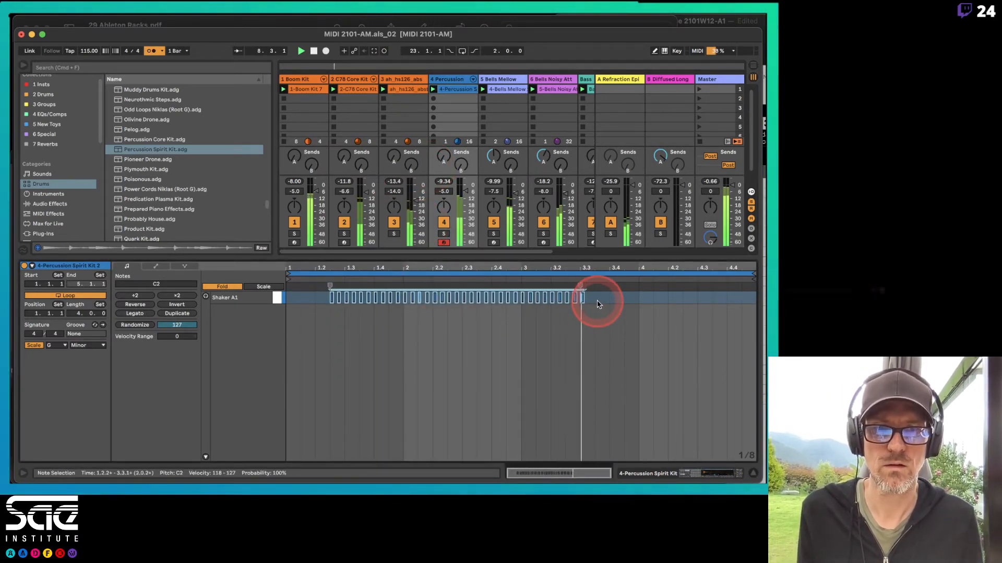
click(288, 273)
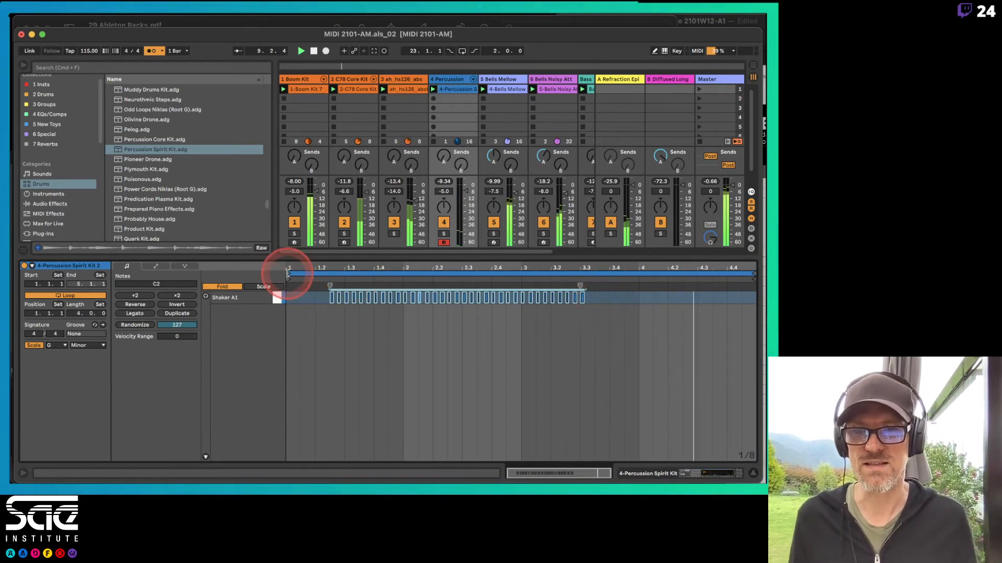
drag(288, 272, 401, 272)
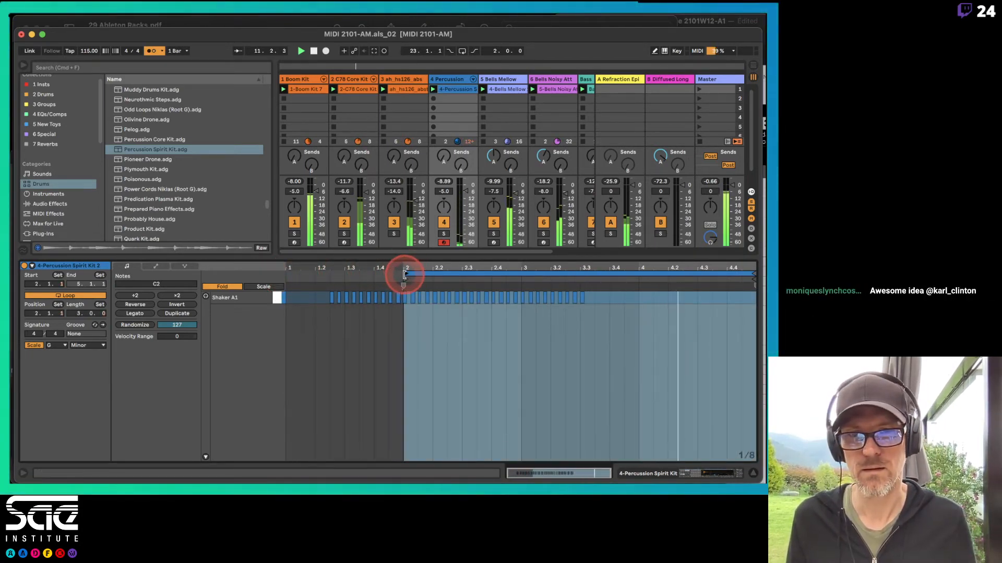
drag(401, 274, 404, 273)
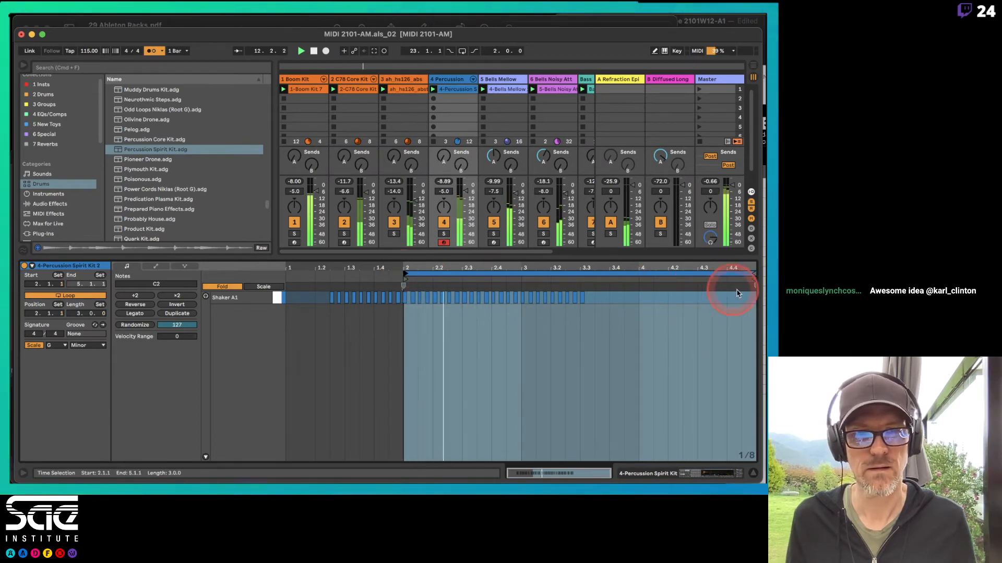
drag(752, 273, 566, 265)
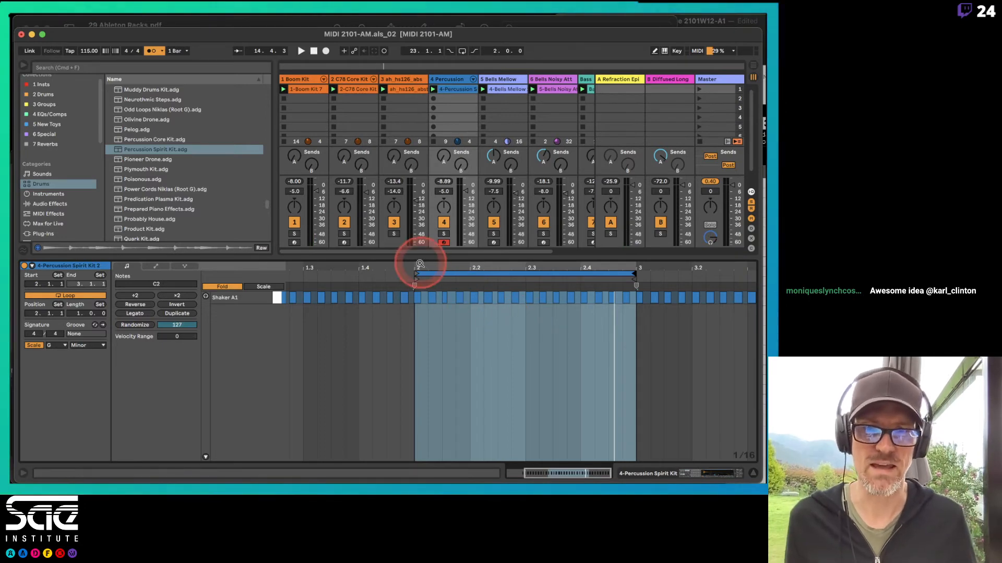
mouse_move(415, 284)
mouse_down()
mouse_move(385, 275)
mouse_move(415, 283)
mouse_up()
mouse_move(637, 276)
mouse_down()
mouse_move(662, 272)
mouse_move(635, 285)
mouse_up()
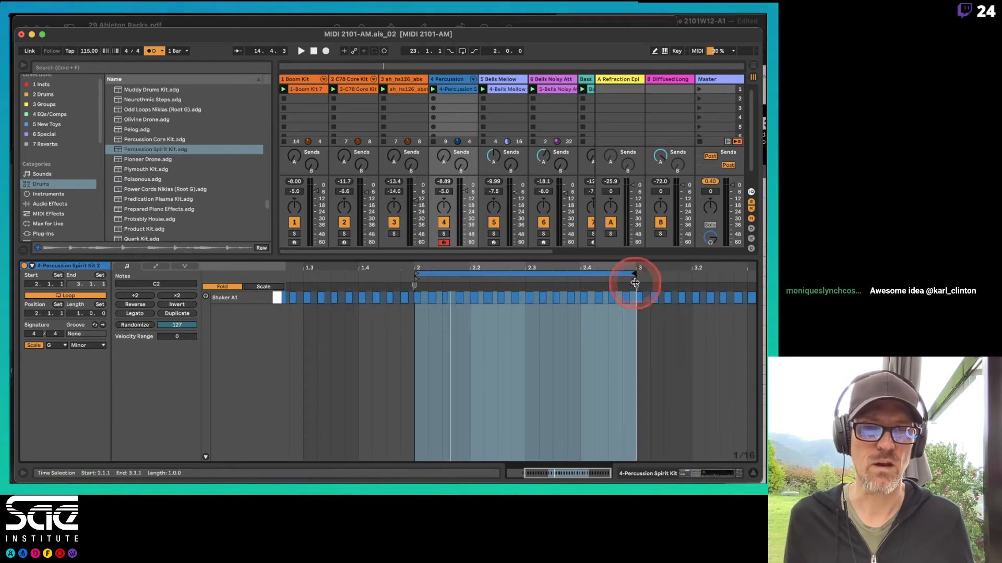
Step: Play the shaker loop, check the note at 2.1.1 and delete the note at 3.1.1 just past the loop end
key(space)
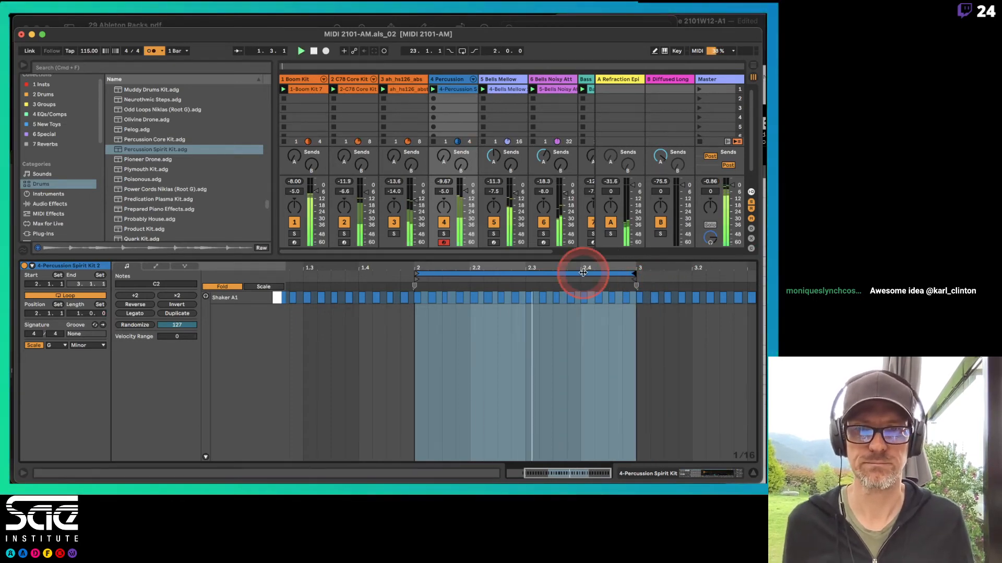
click(413, 301)
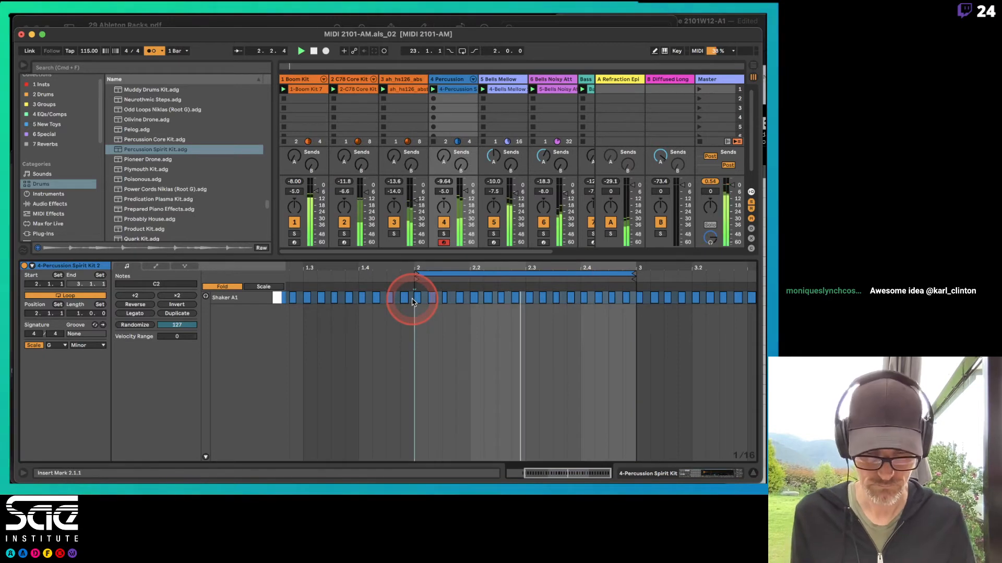
key(super+a)
click(412, 301)
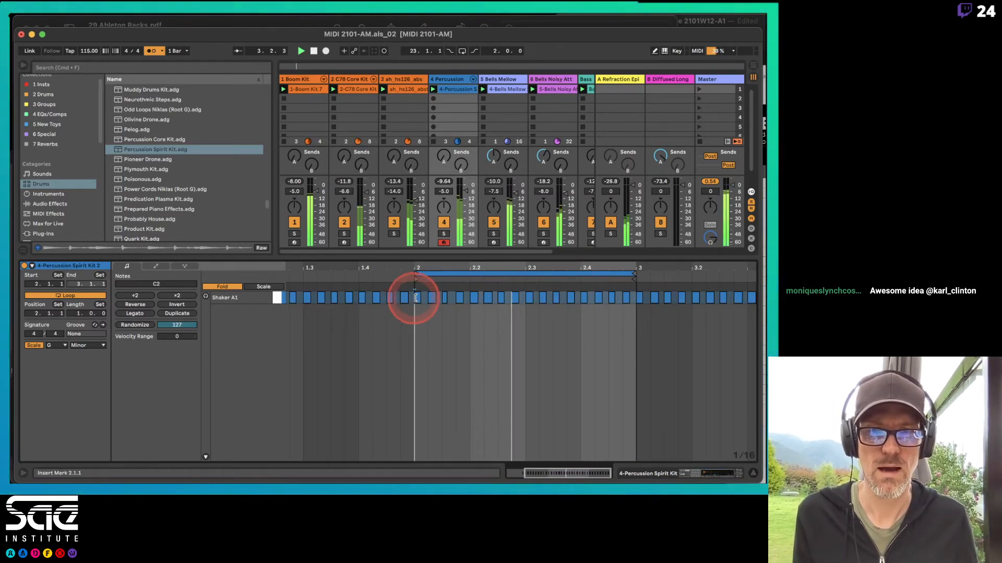
click(417, 301)
key(Delete)
key(super+z)
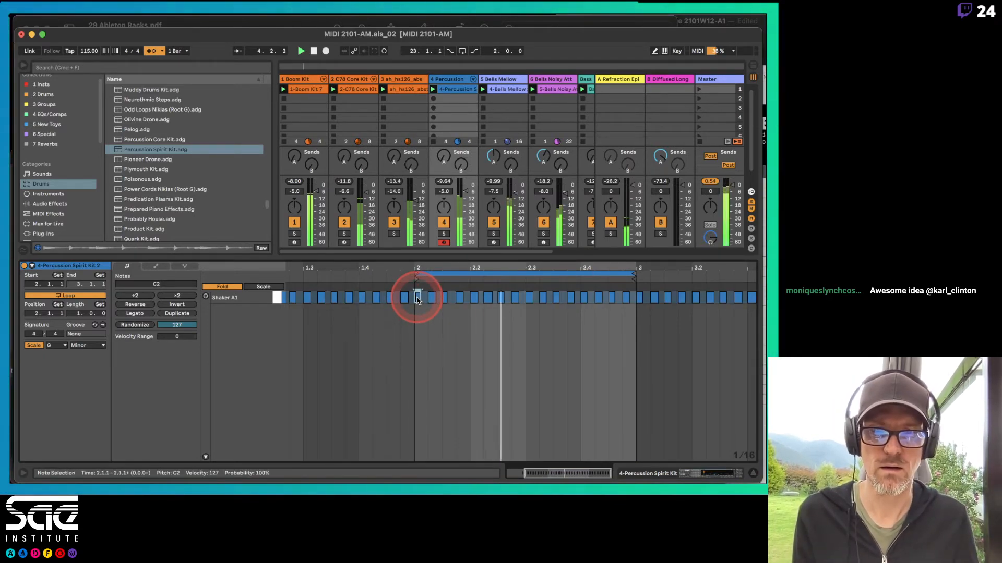
click(641, 303)
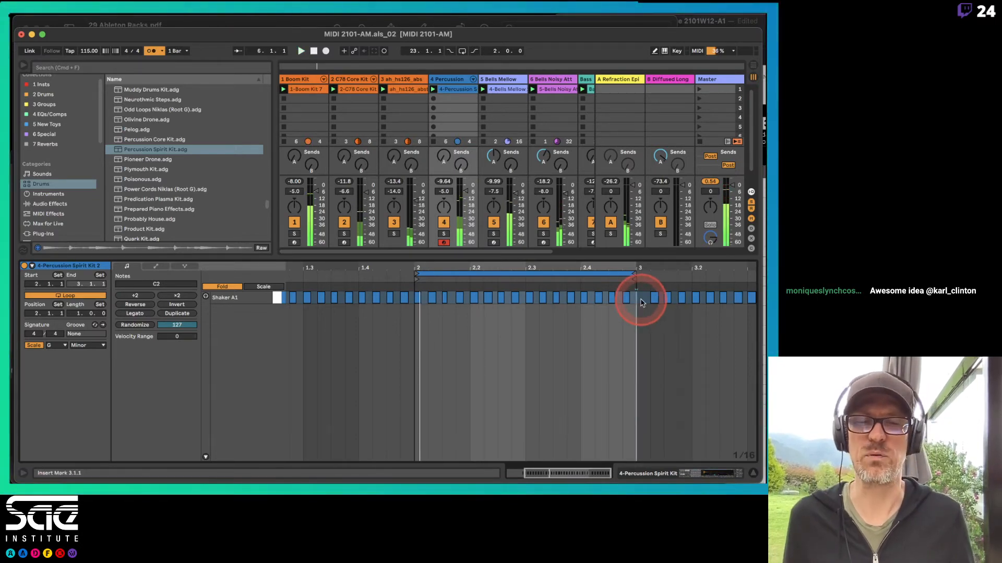
Step: Unfold the note editor to show all drum pads, turn on note preview and select all Shaker A1 notes
click(240, 292)
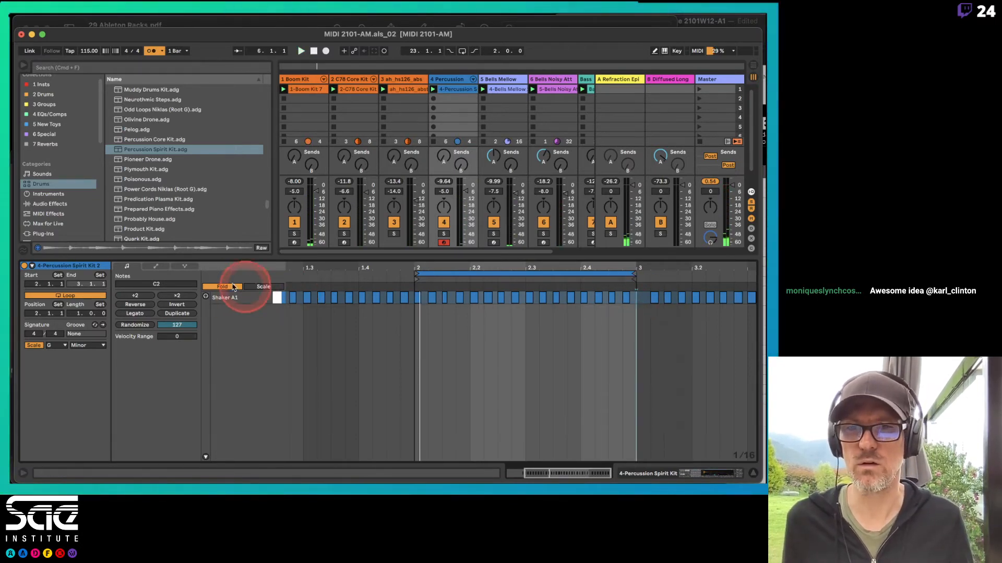
click(221, 286)
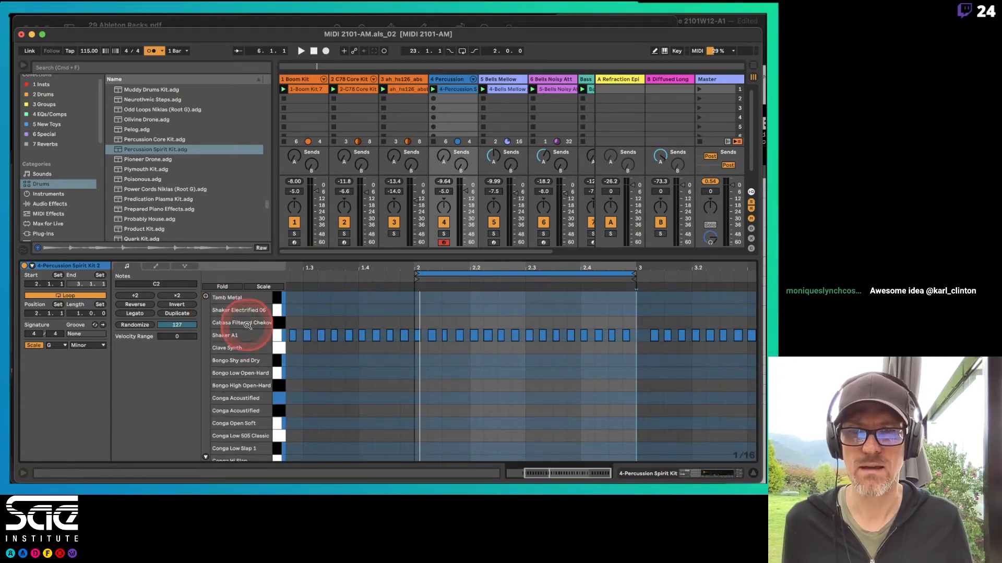
click(206, 296)
click(281, 325)
click(280, 334)
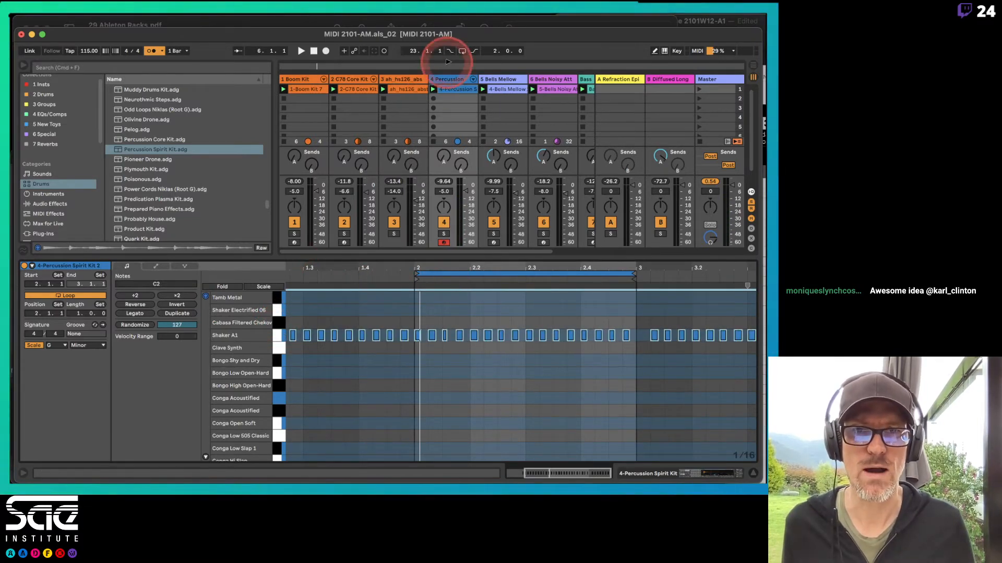
Step: Crop the shaker clip on the 4 Percussion track to its loop and apply Legato to all its notes
right_click(452, 89)
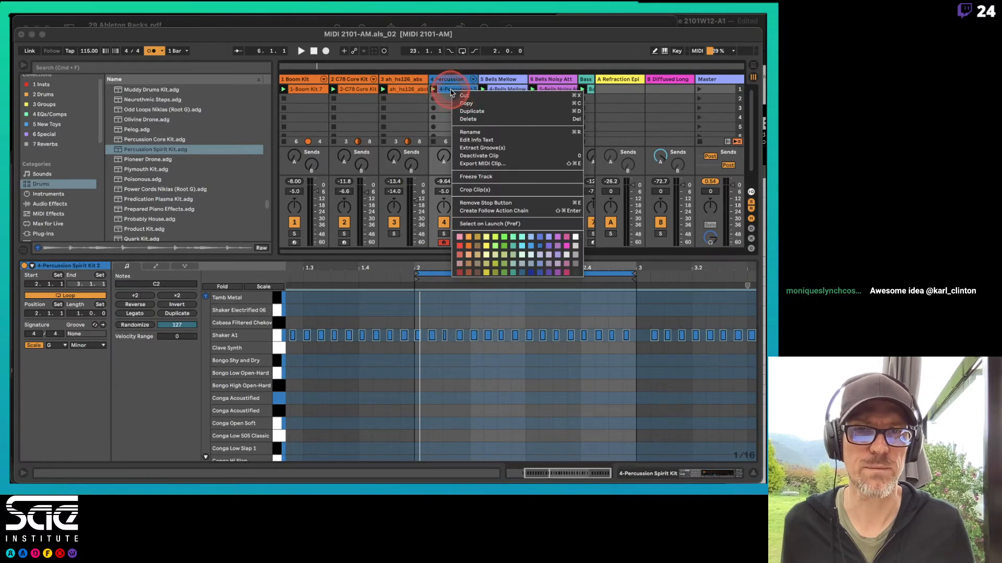
click(468, 190)
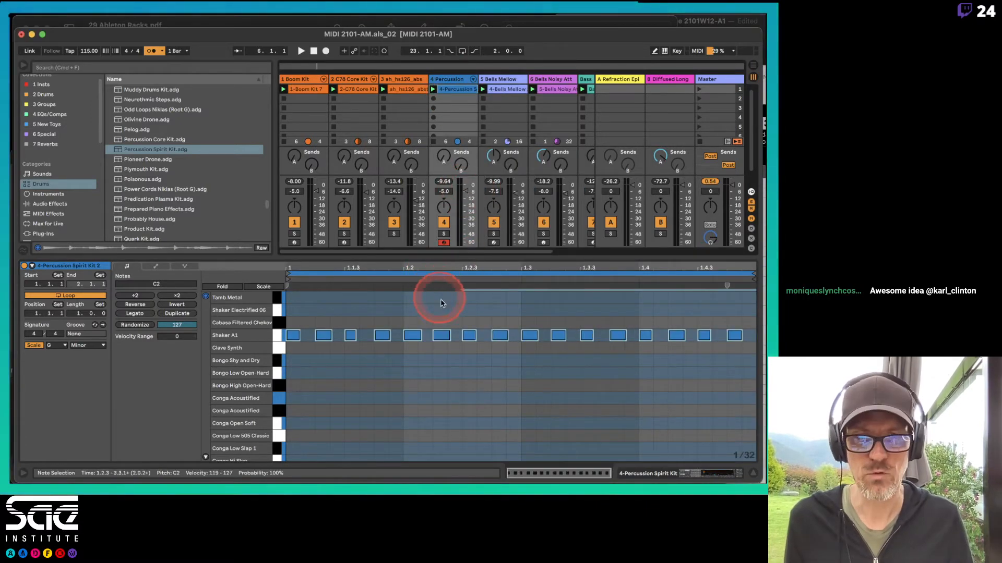
click(452, 346)
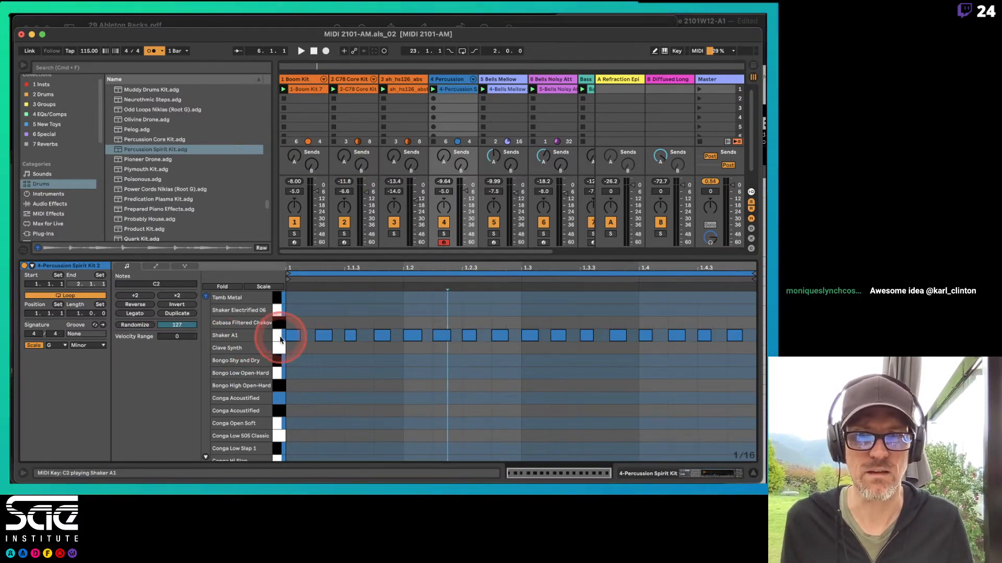
key(super+a)
click(135, 313)
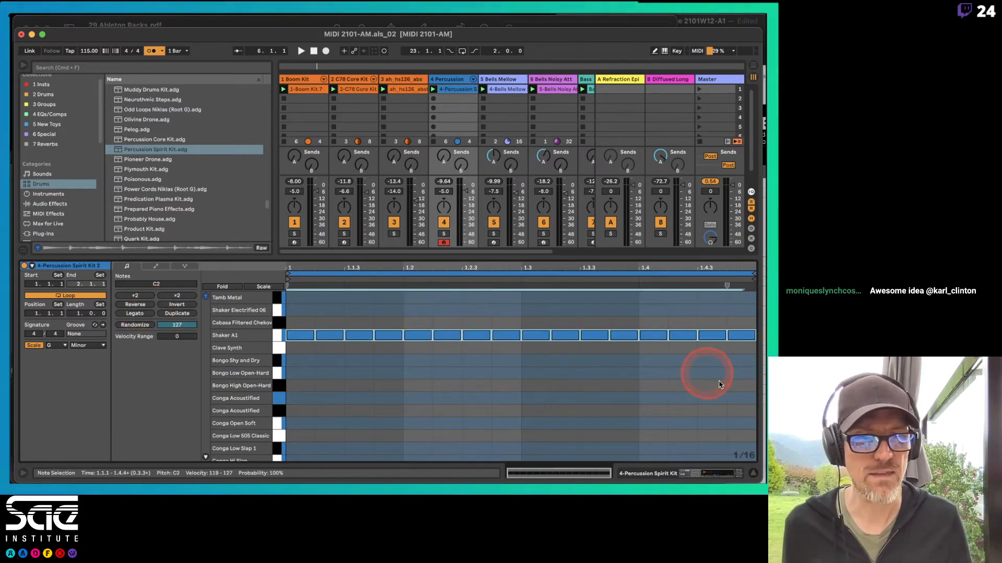
Step: Switch to the notes in 27 Ableton MIDI.pdf and go to page 7 on Subgroup Mixing
key(super+Tab)
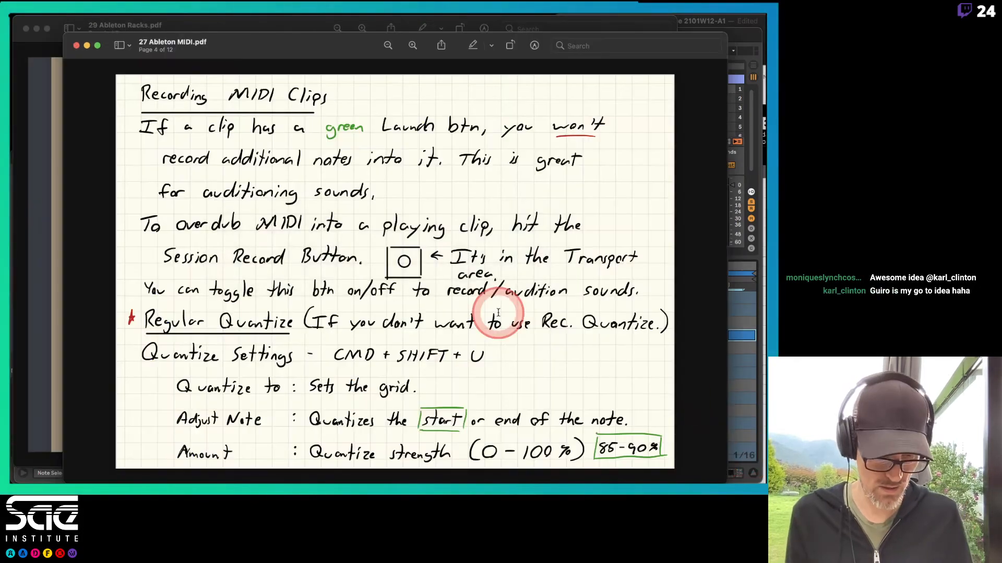
scroll(498, 312, down, 5)
key(Right)
key(Right)
key(Right)
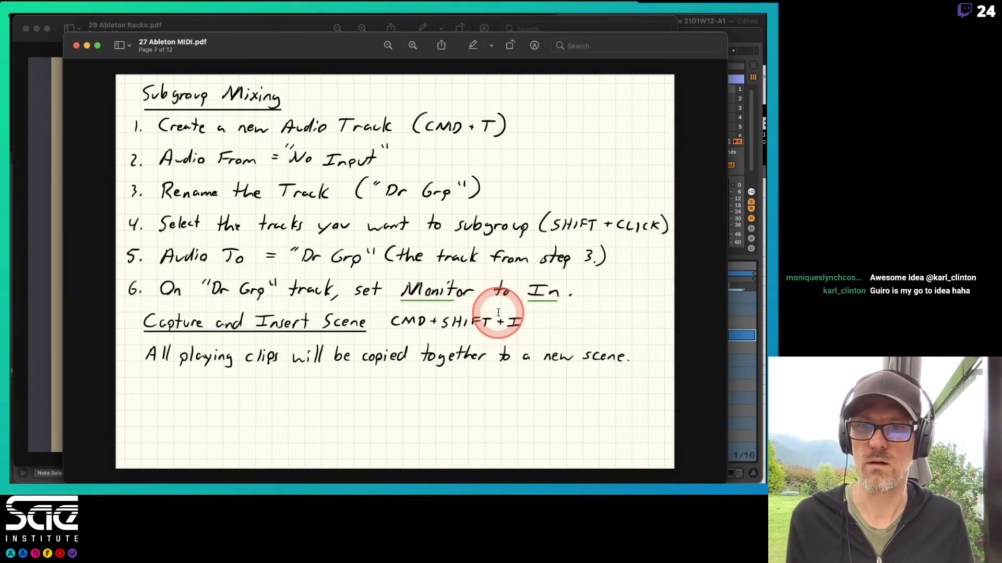
Step: Go to the Adjust Grid Size notes on page 11 of the PDF and switch back to Ableton Live
key(Right)
key(Right)
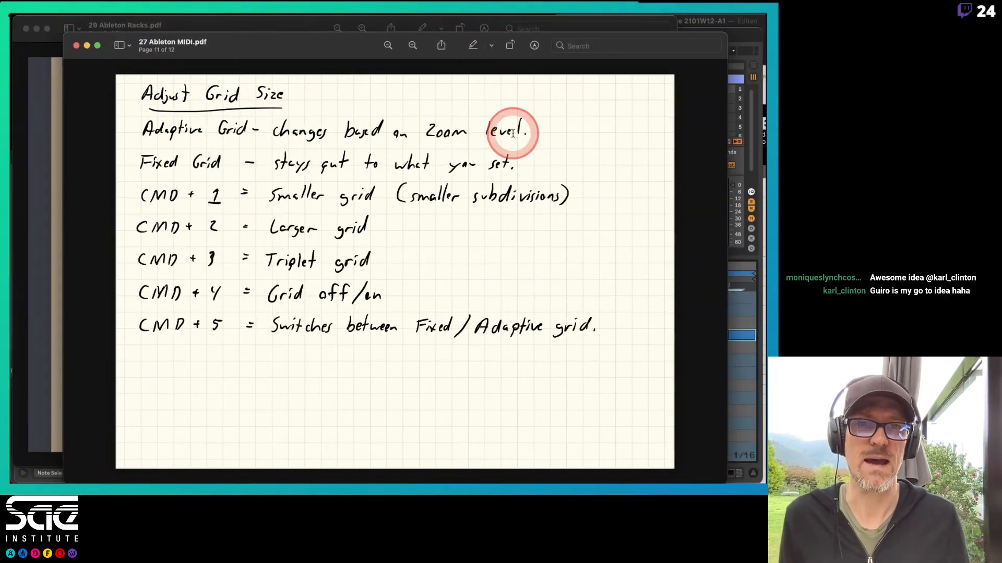
click(743, 29)
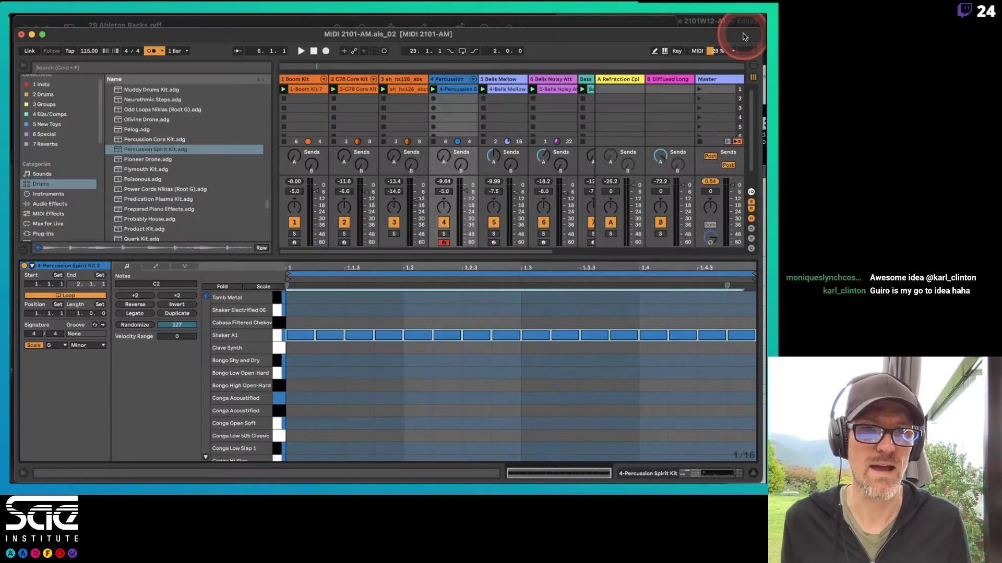
Step: Clear the note selection and try smaller and larger grid subdivisions in the shaker clip
click(394, 372)
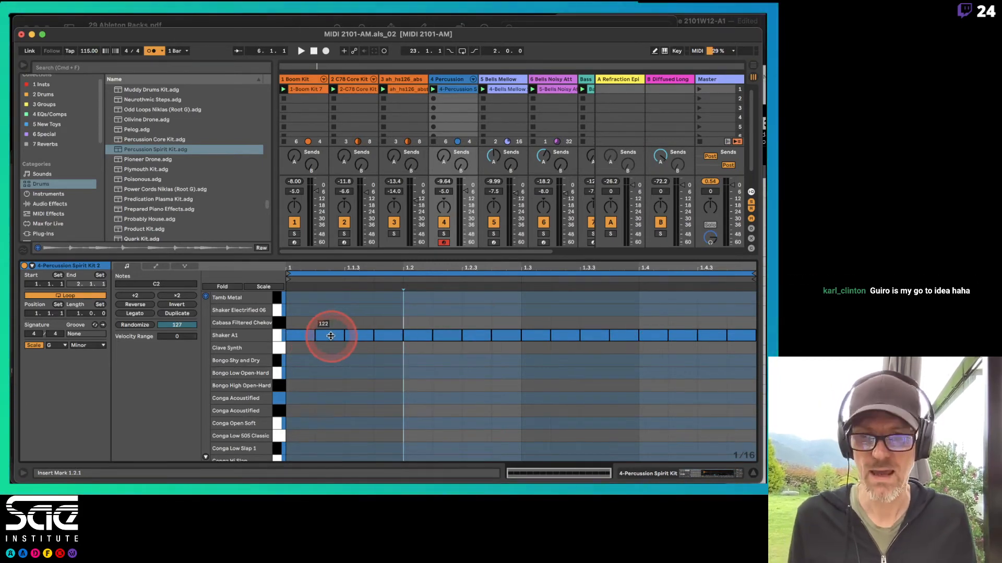
key(super+1)
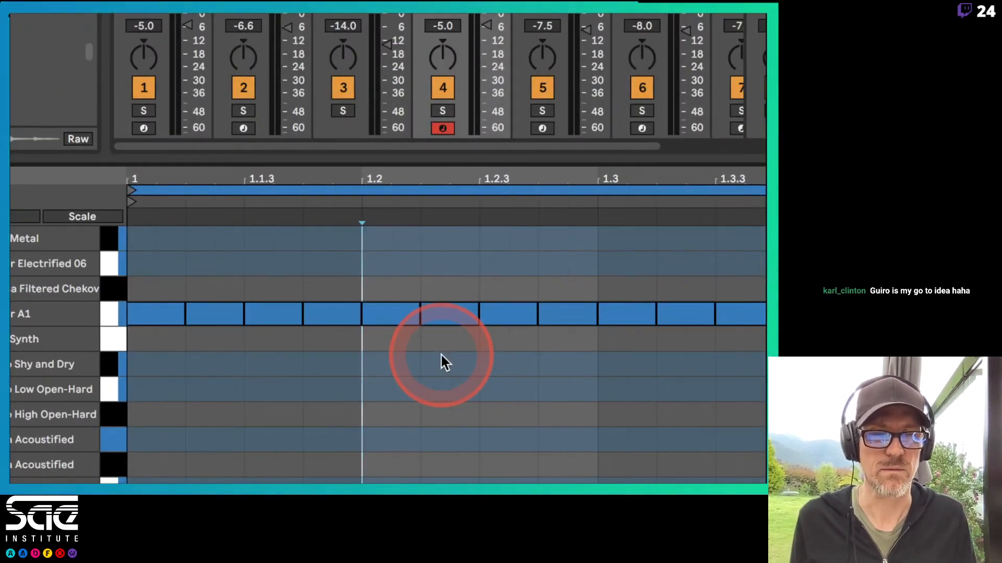
key(super+2)
key(super+2)
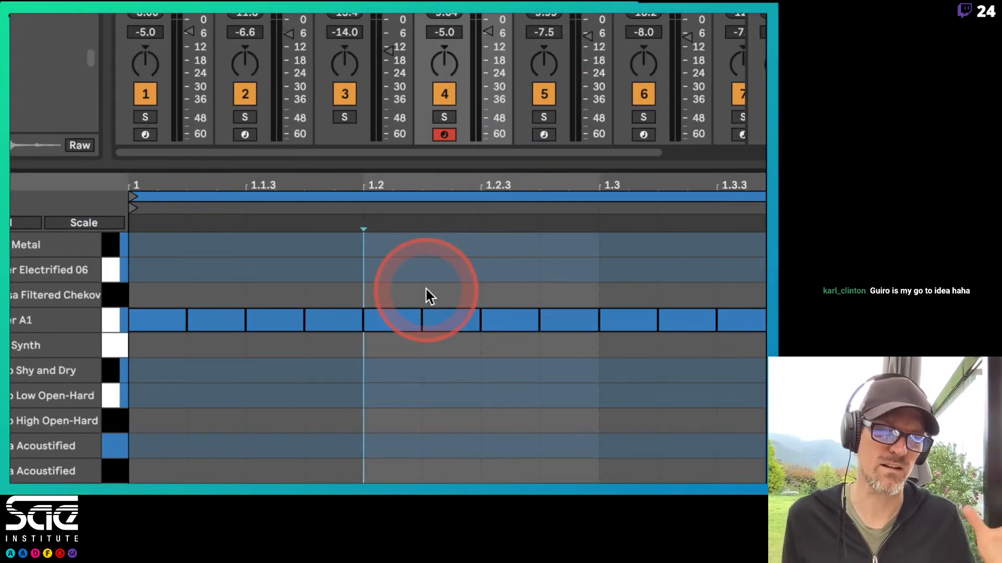
Step: Try moving the Shaker A1 note at 1.2.2 and undo the change
mouse_move(425, 321)
mouse_down()
mouse_move(447, 340)
mouse_move(507, 454)
mouse_move(459, 386)
mouse_move(484, 438)
mouse_move(465, 384)
mouse_move(471, 371)
mouse_up()
key(ctrl+z)
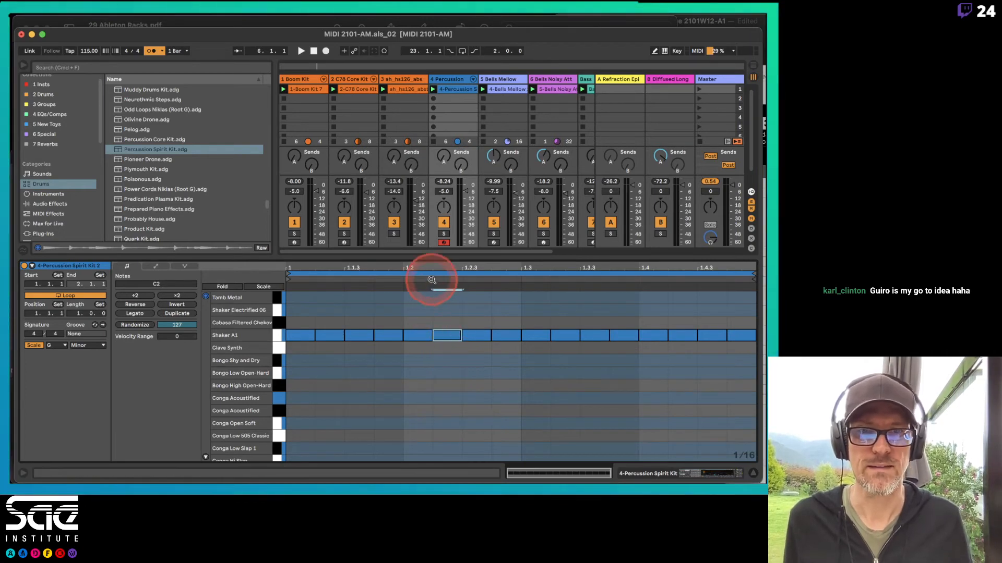
mouse_move(425, 271)
mouse_down()
mouse_move(429, 254)
mouse_move(431, 268)
mouse_up()
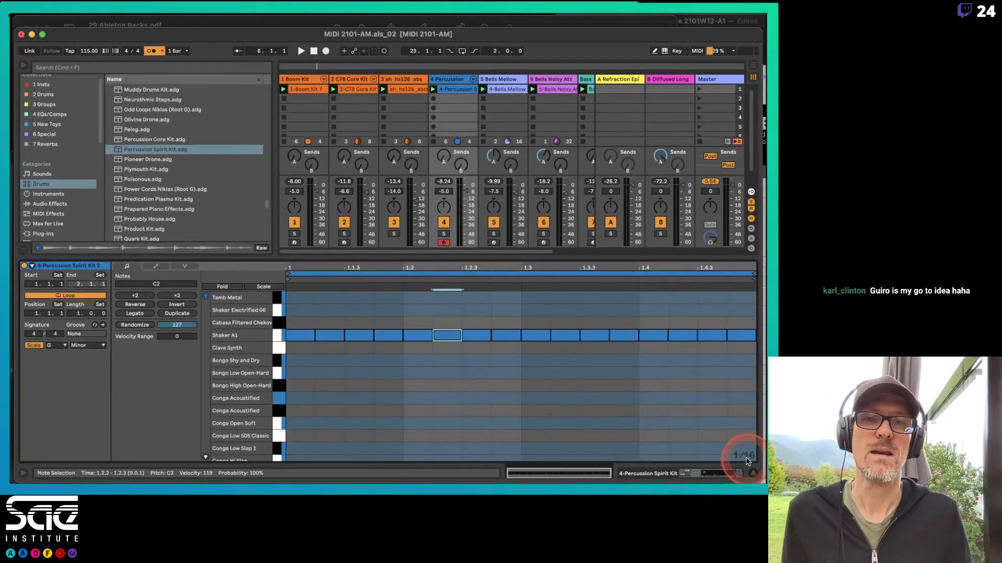
Step: Select every Shaker A1 note except the third sixteenth of each beat and move them up to the Cabasa Filtered Chekov pad
click(329, 335)
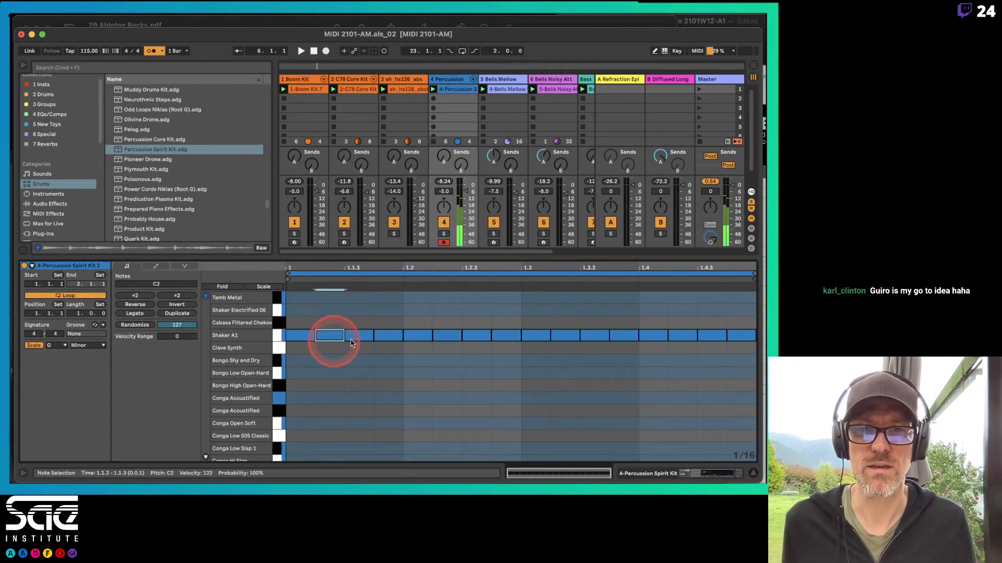
shift+click(389, 335)
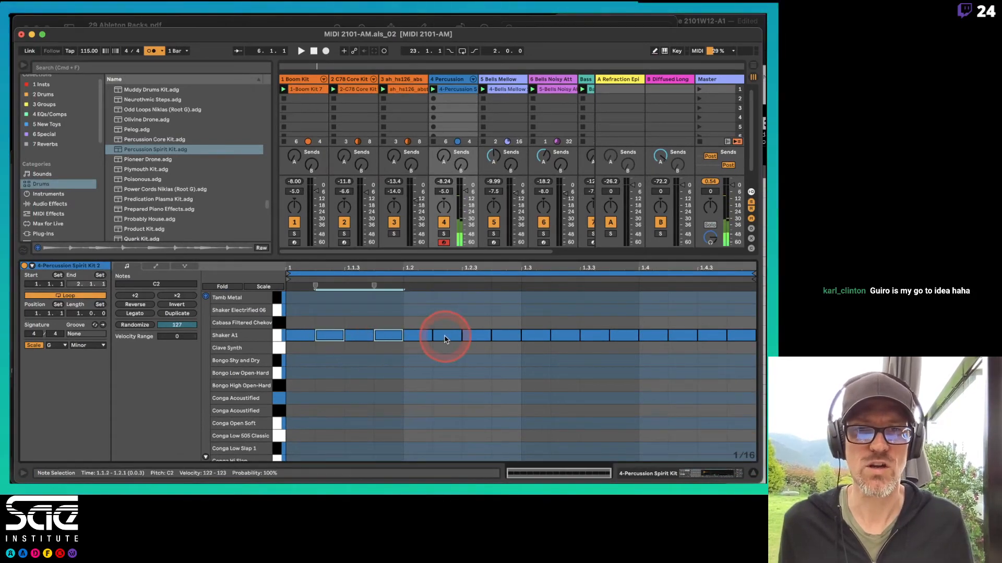
click(308, 335)
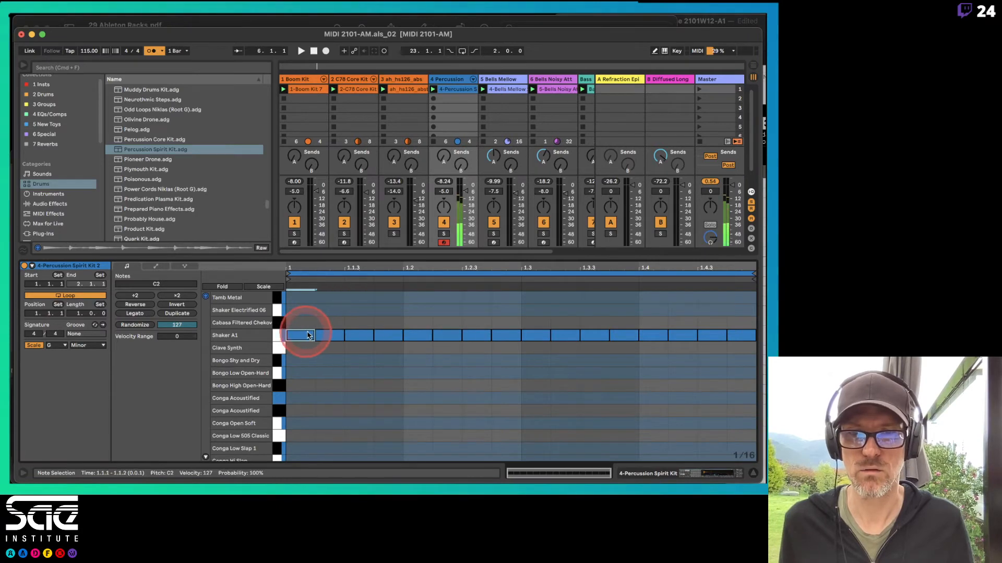
shift+click(320, 336)
shift+click(387, 335)
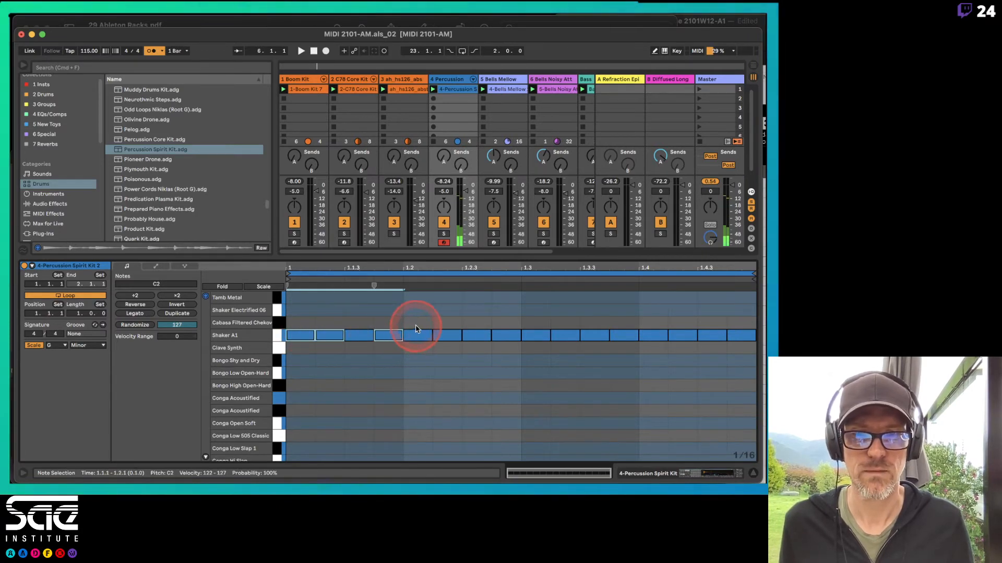
shift+click(417, 336)
shift+click(444, 337)
drag(513, 325, 558, 339)
drag(633, 323, 658, 336)
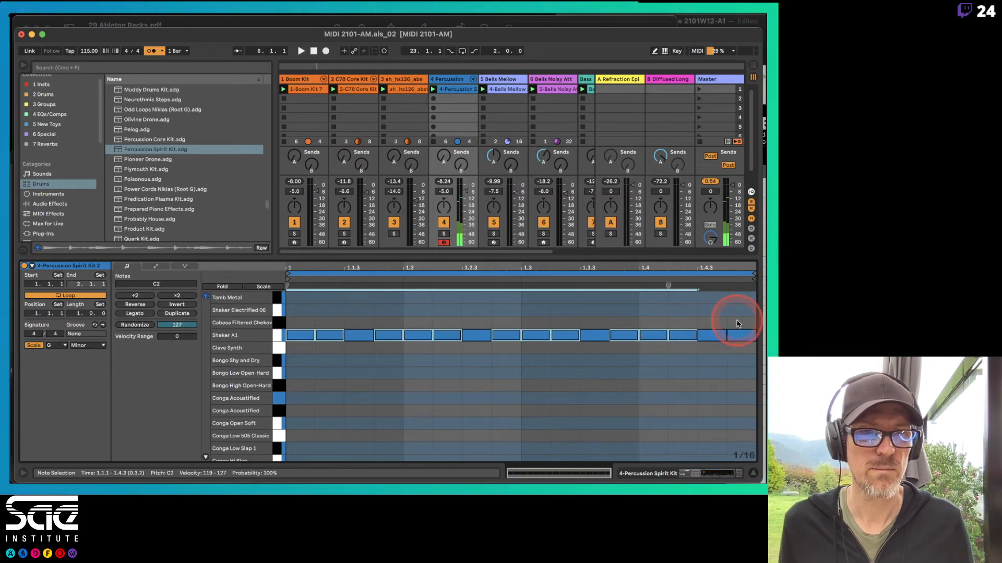
click(230, 360)
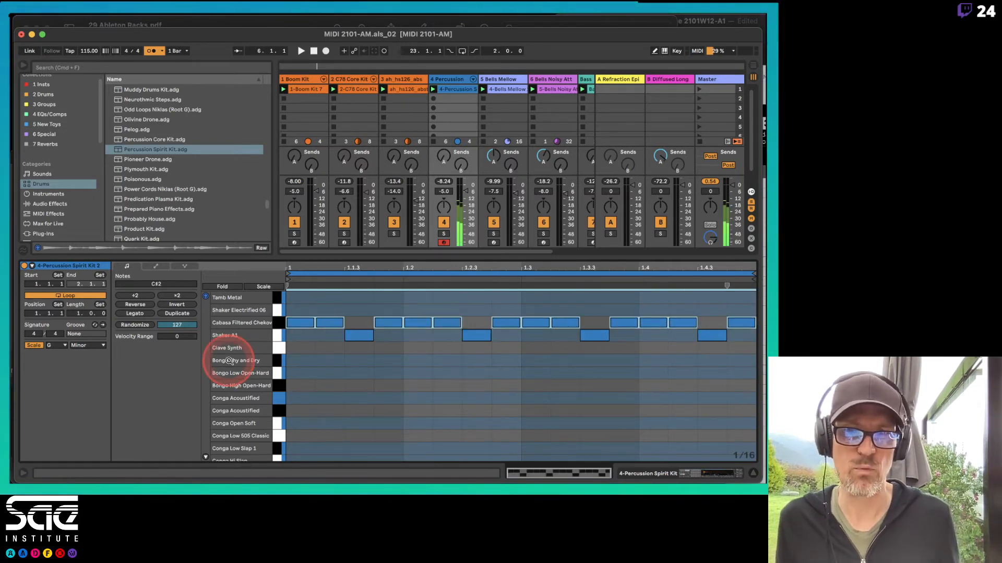
key(Up)
Step: Play the alternating cabasa and shaker loop briefly, stop playback and clear the note selection
key(space)
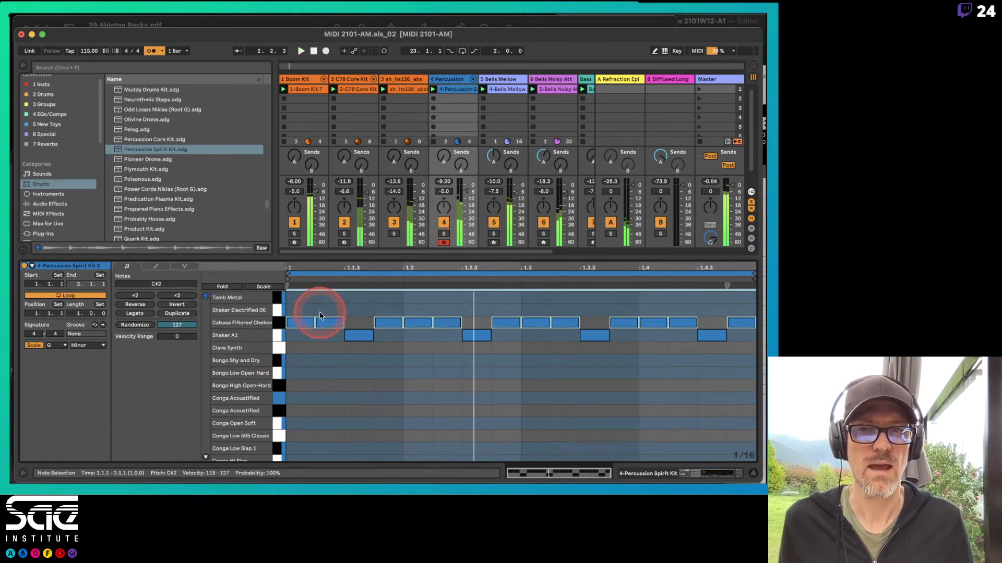
key(space)
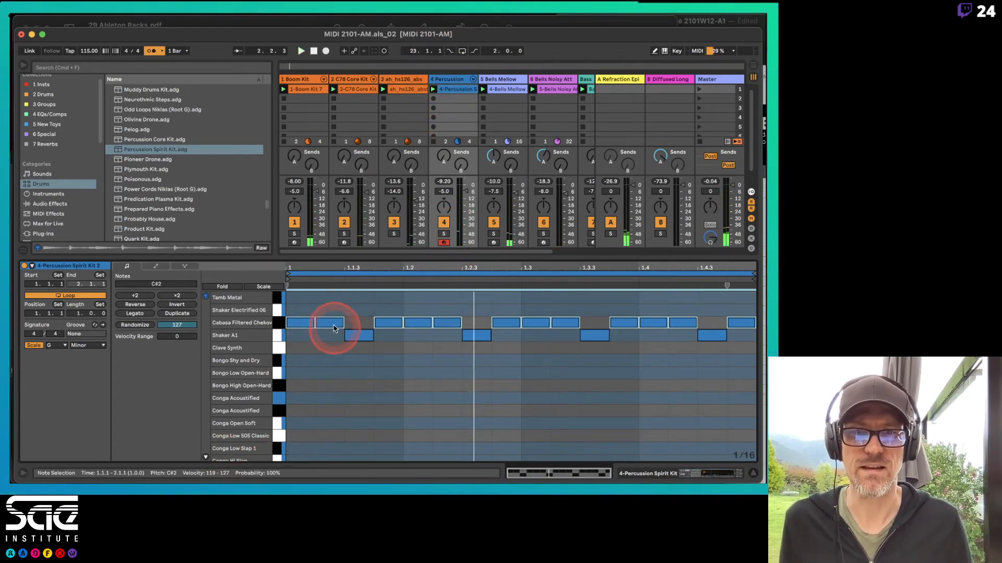
click(321, 296)
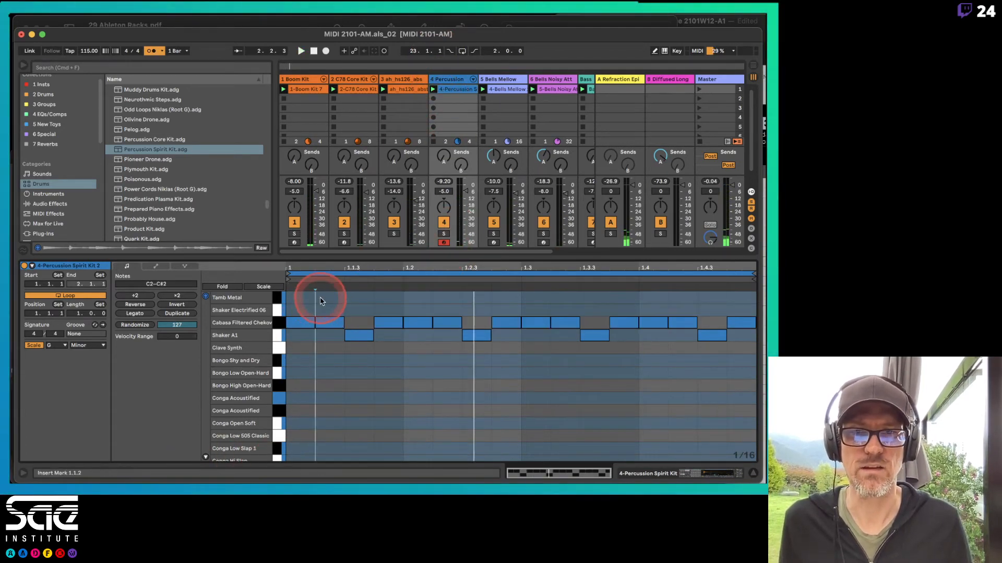
Step: Vary the cabasa note velocities in beats 1 and 2, setting 1.1.2 to 90, 1.2.1 to 110 and 1.2.2 to 79
click(300, 324)
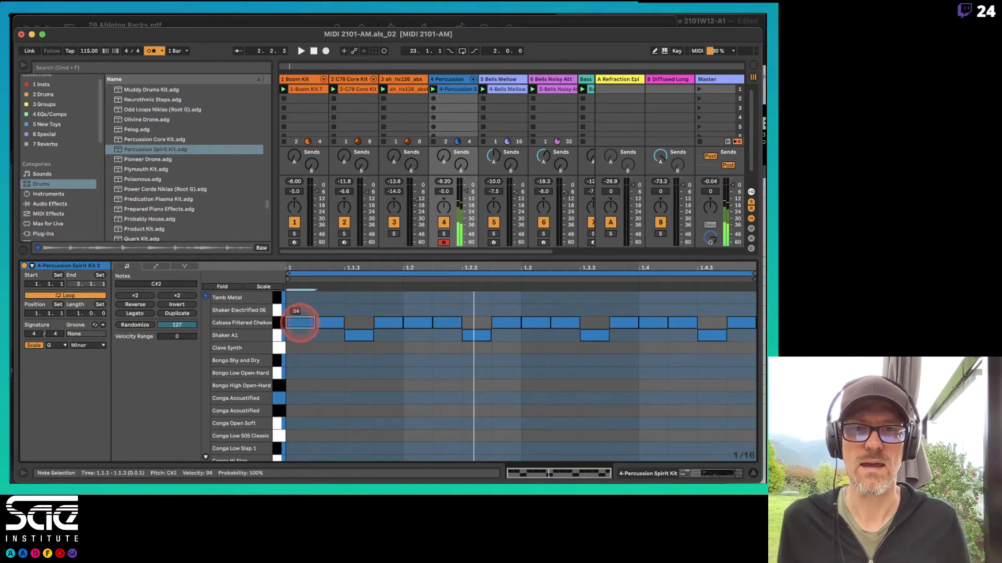
click(390, 320)
click(330, 321)
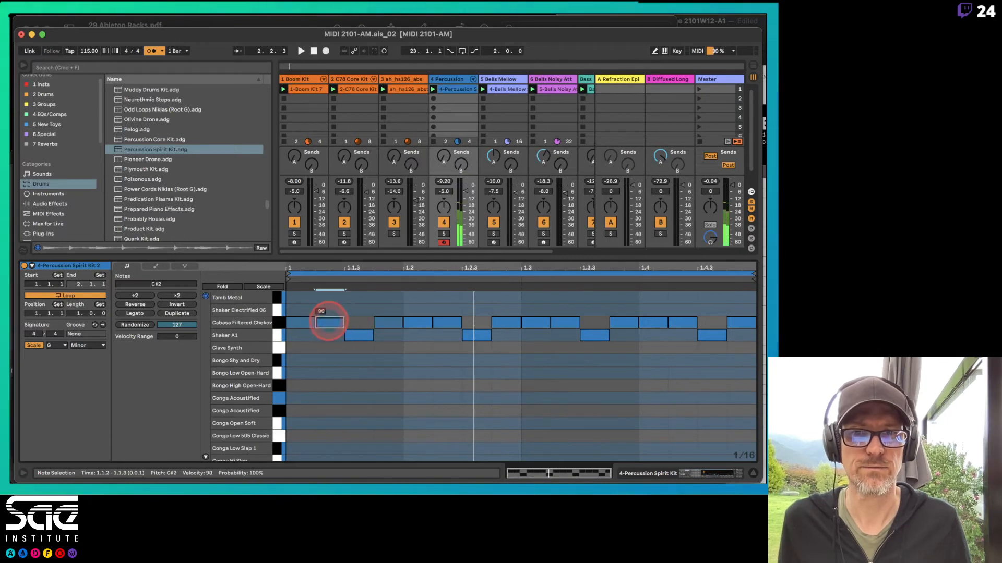
click(419, 322)
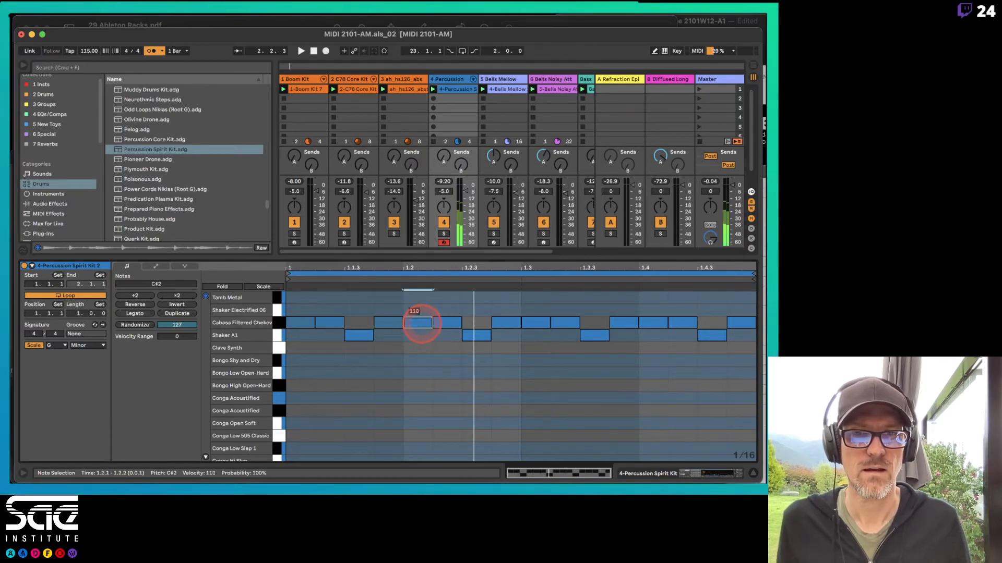
click(447, 323)
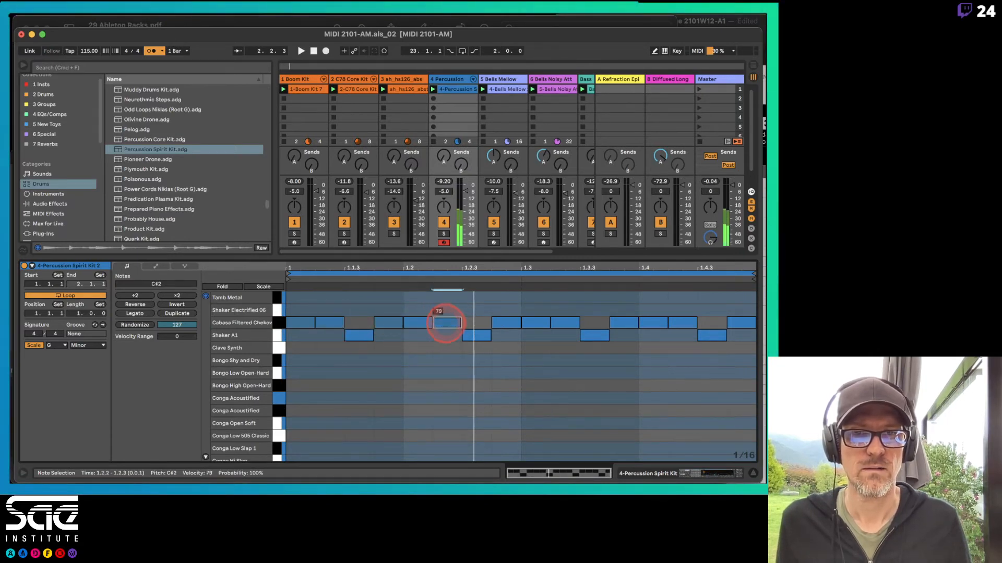
click(503, 323)
Step: Vary the cabasa note velocities in beats 3 and 4, setting 1.3.2 to about 36, 1.4.2 to 51 and 1.4.4 to 66
click(543, 323)
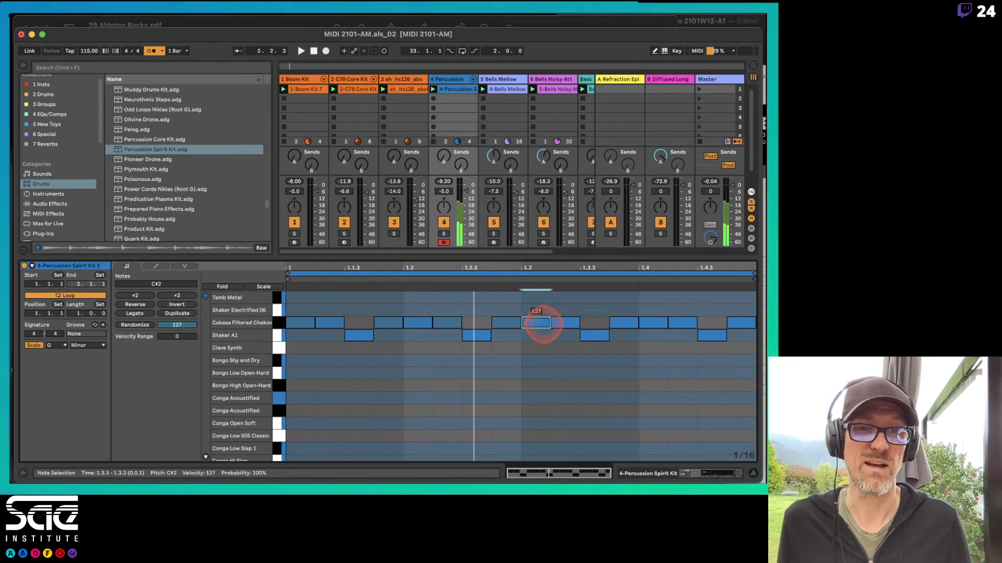
click(557, 324)
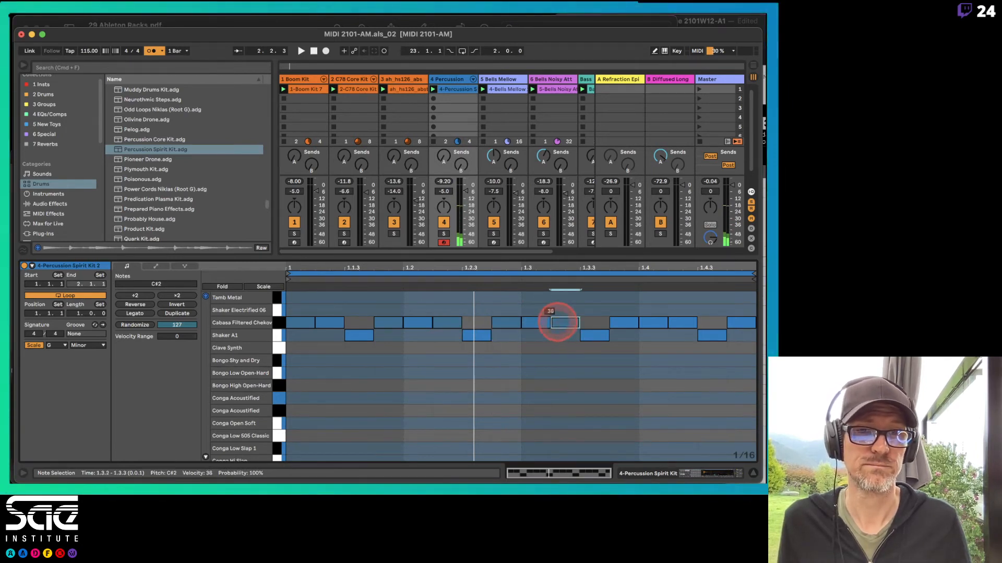
click(621, 323)
drag(617, 322, 616, 326)
drag(679, 318, 681, 320)
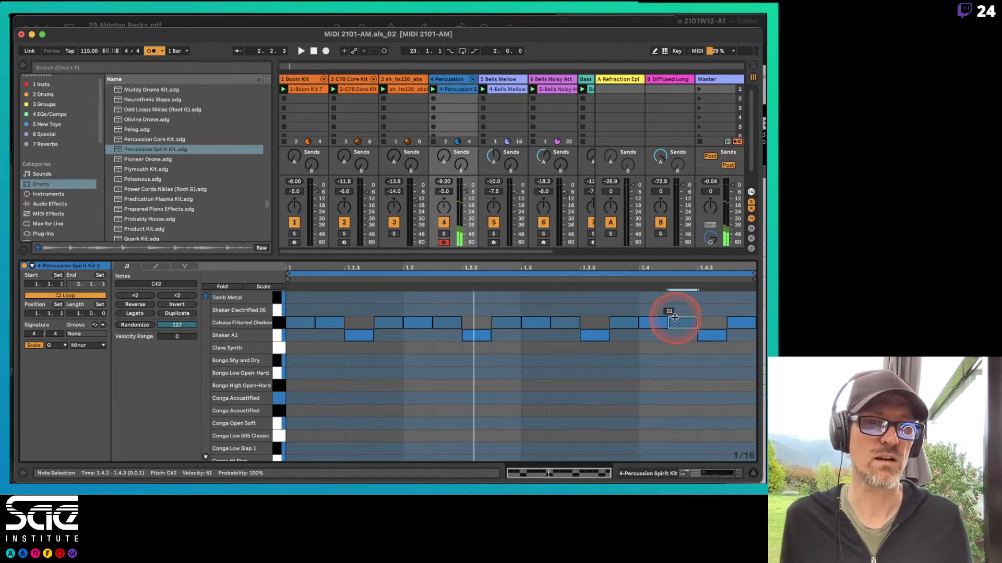
click(656, 319)
click(740, 322)
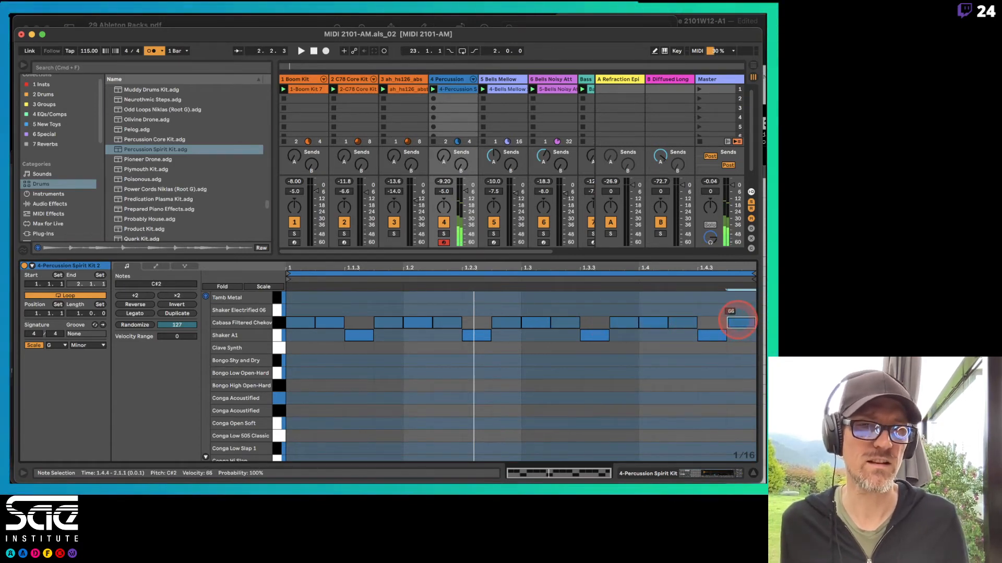
Step: Adjust the four Shaker A1 note velocities, setting 1.1.3 to 100, 1.3.3 to 112 and 1.4.3 to 93
click(363, 335)
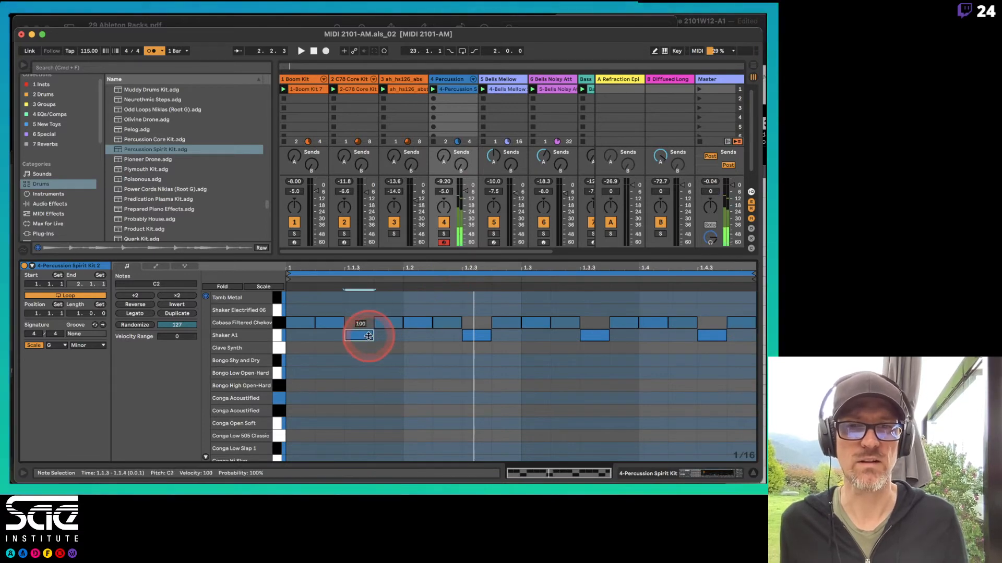
click(474, 334)
click(589, 333)
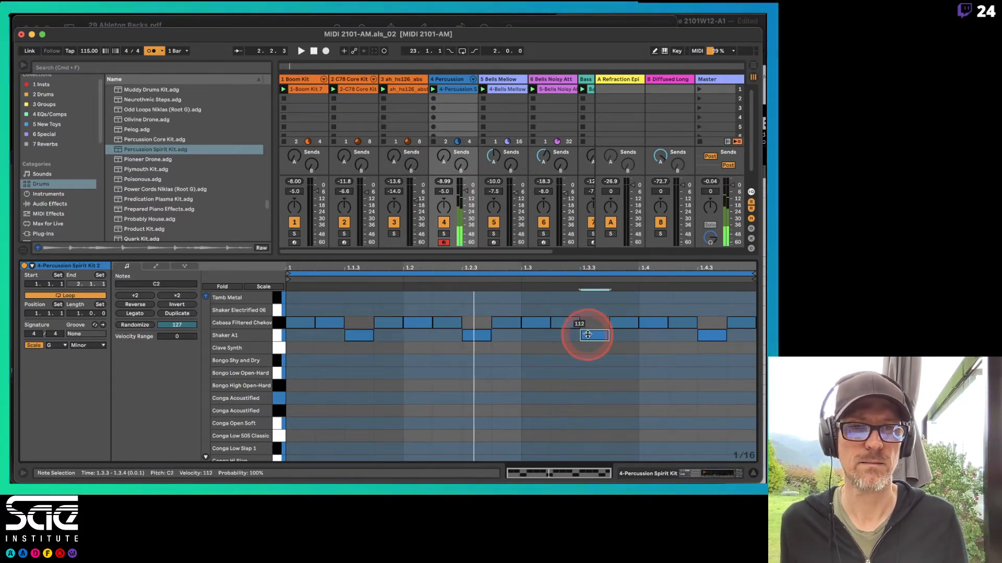
click(704, 332)
drag(705, 332, 707, 333)
Step: Play the session and audition the 4 Percussion track, first soloed and then back in the full mix
key(space)
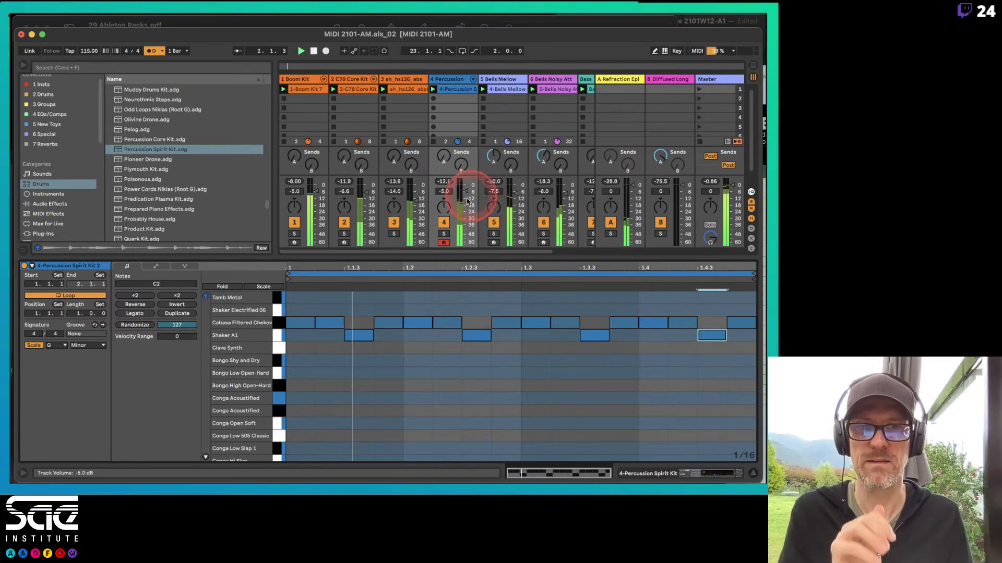
click(444, 234)
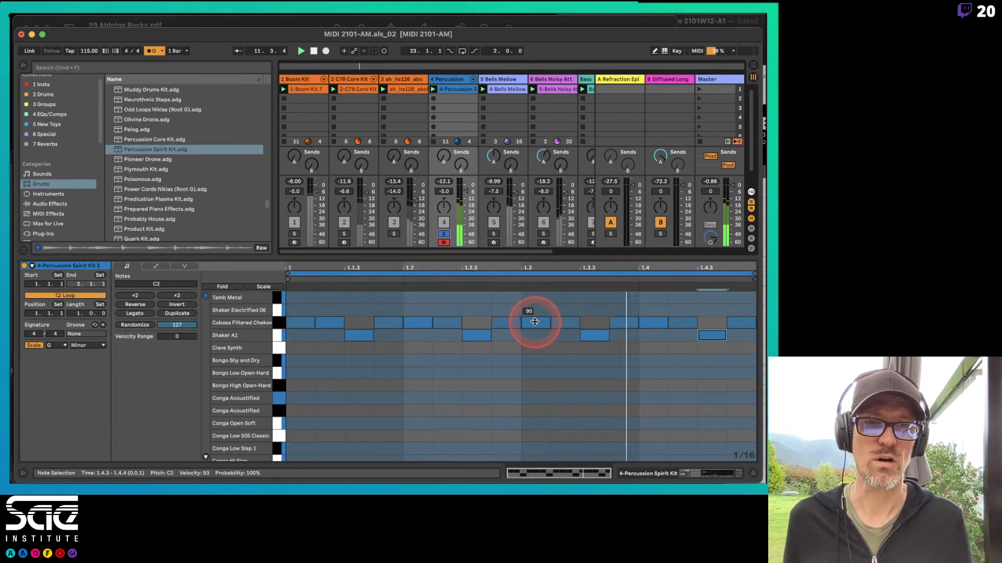
click(448, 234)
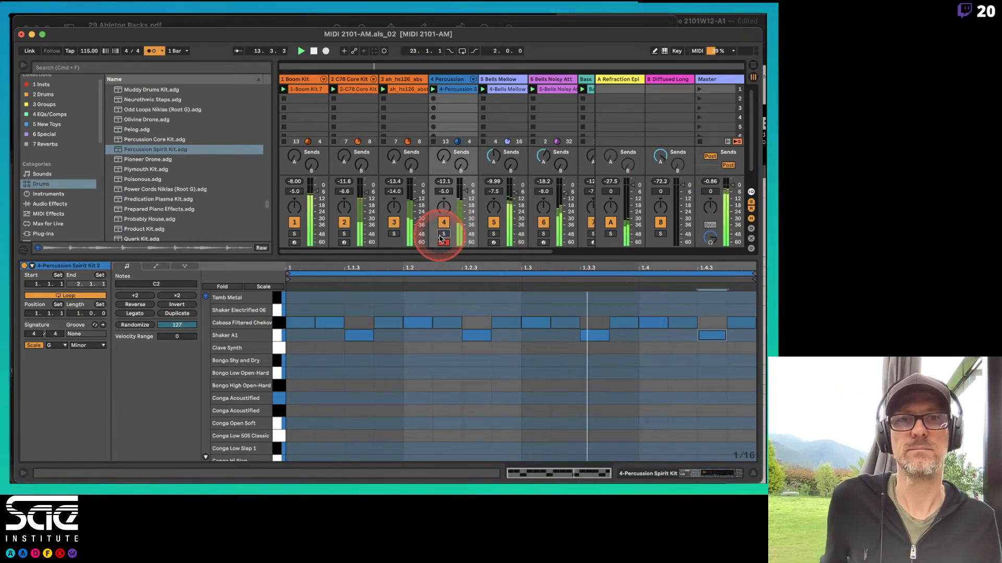
click(467, 197)
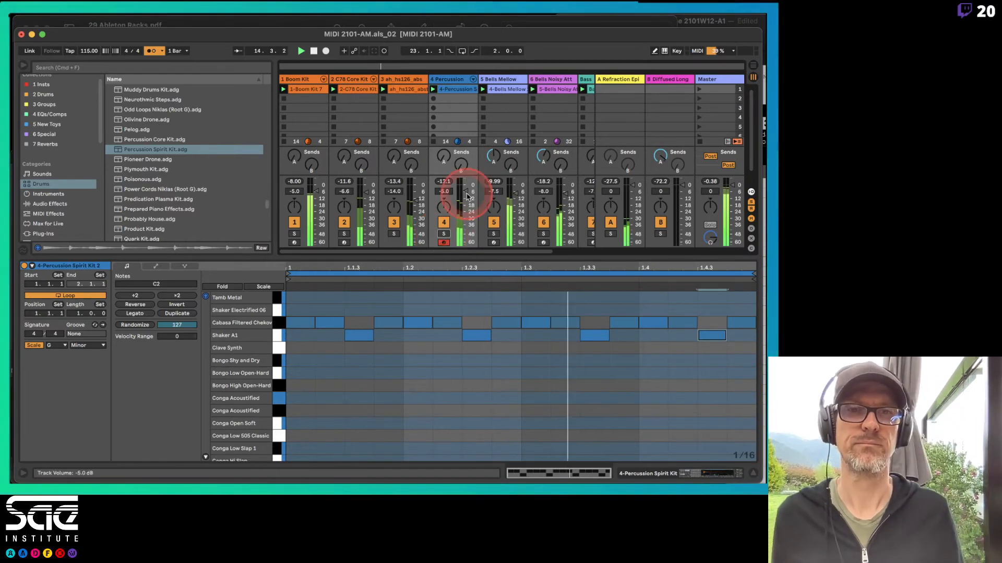
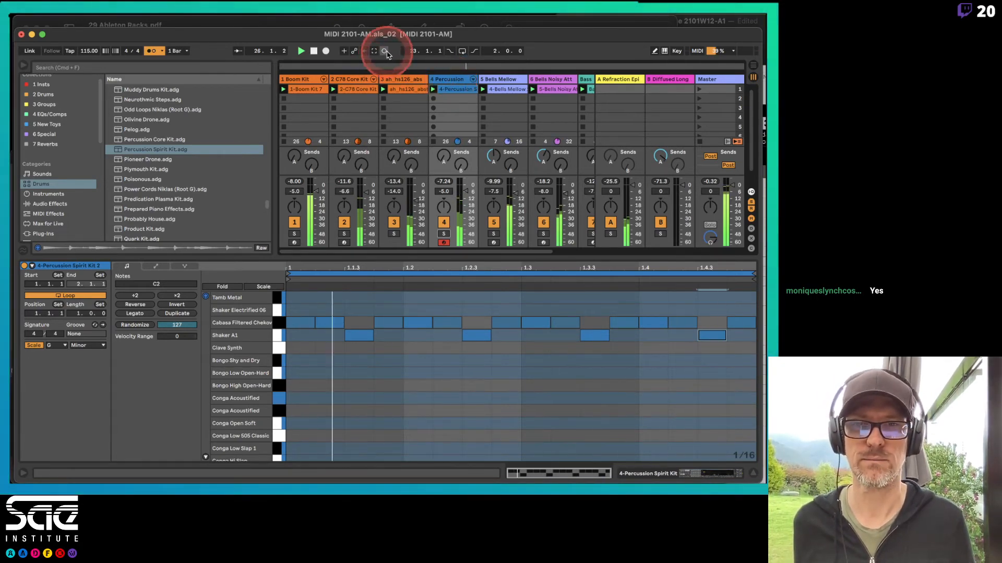
Step: Duplicate the percussion clip's loop to four bars and overdub two Bongo Shy and Dry hits near its end
click(174, 314)
click(173, 313)
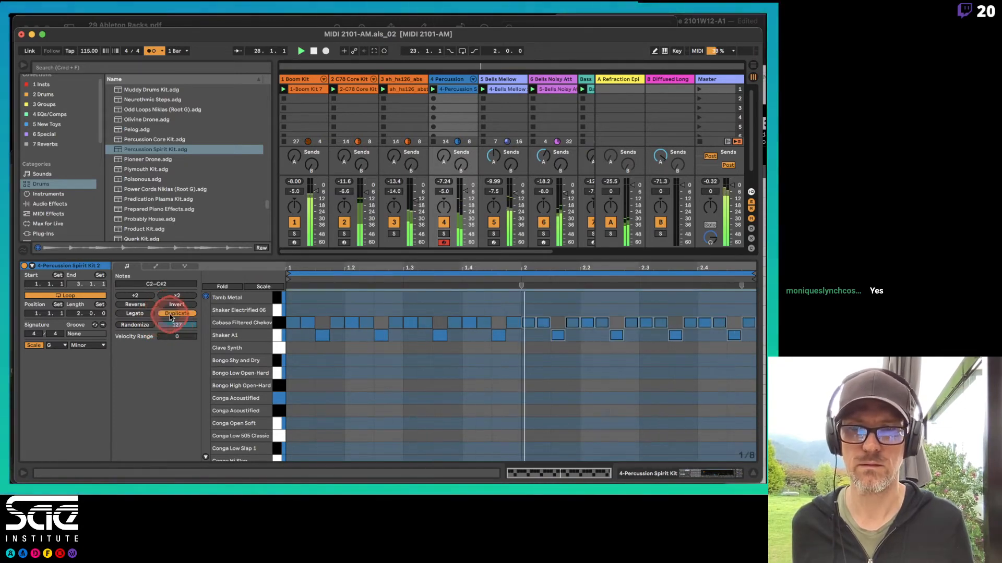
click(369, 174)
click(384, 51)
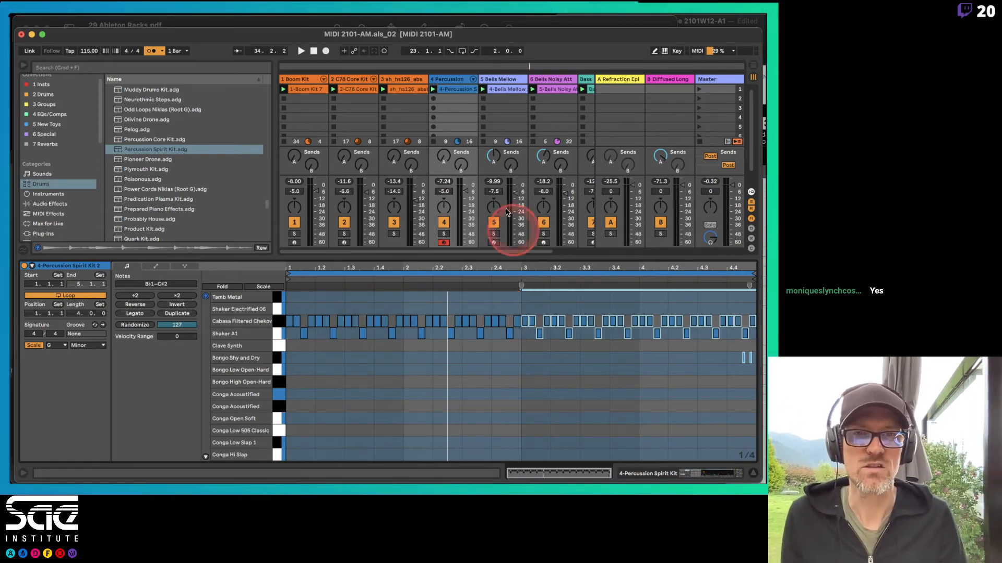
Step: Expand the 4 Percussion track into its individual drum chains and look across them in the mixer
click(455, 98)
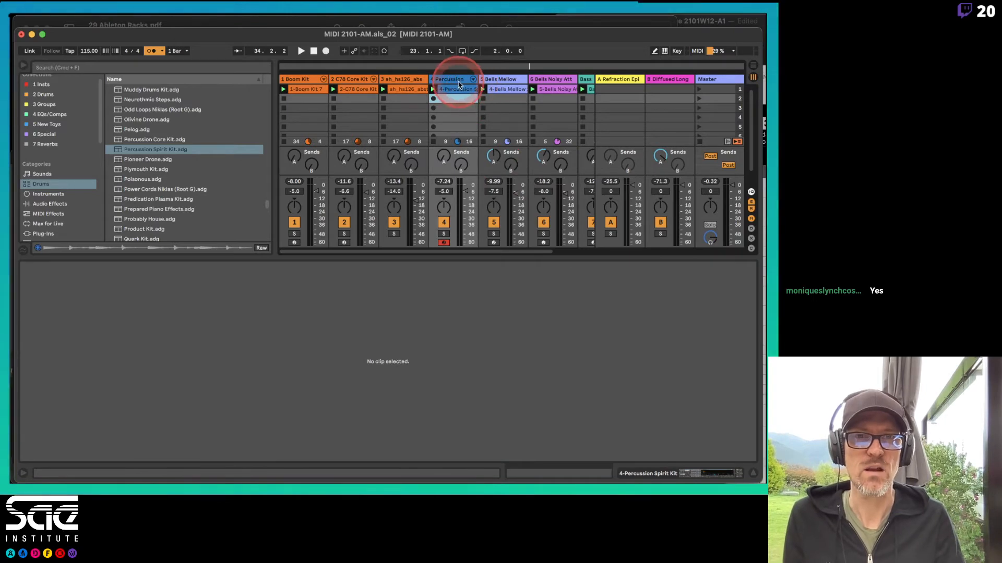
click(467, 81)
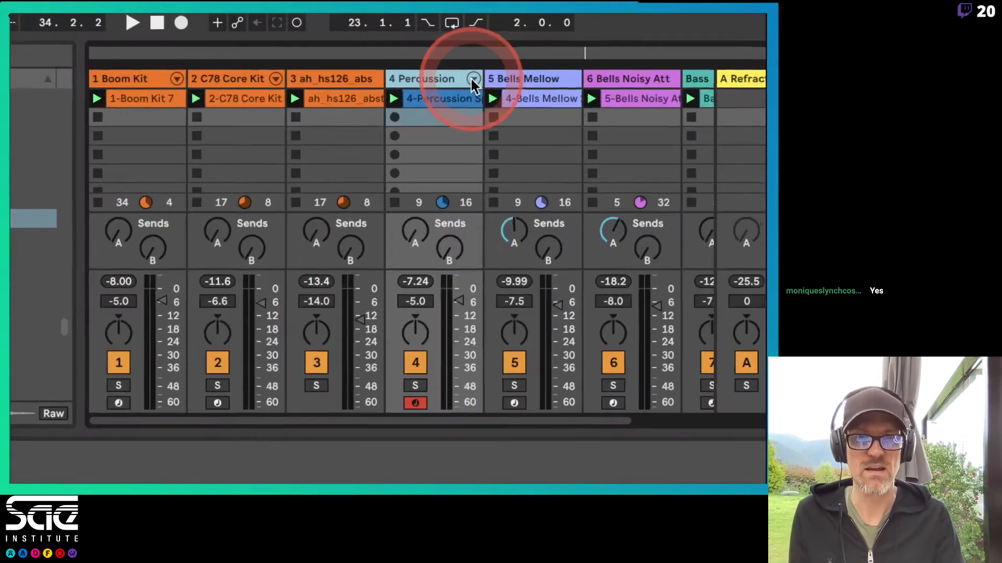
click(473, 80)
click(502, 108)
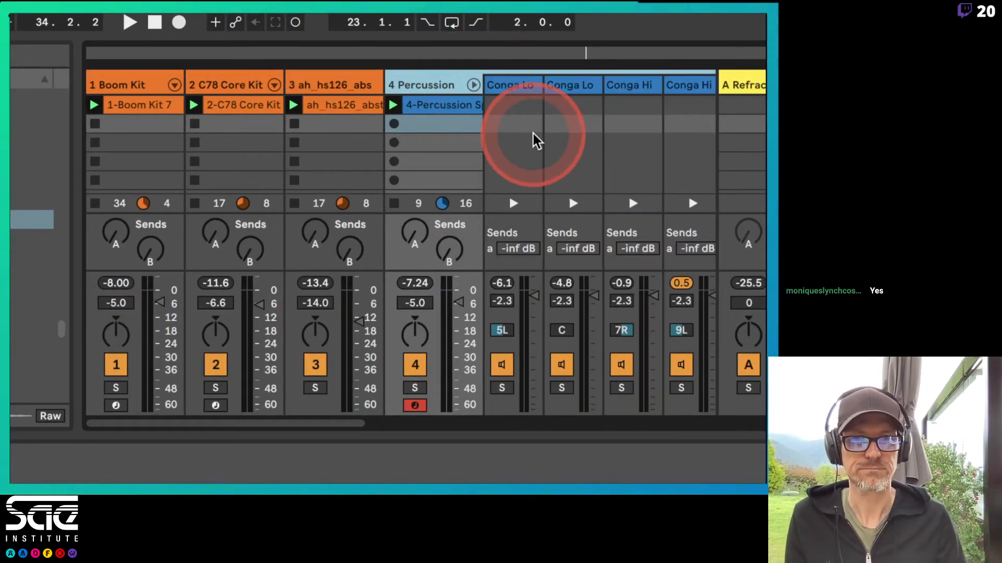
scroll(529, 144, right, 10)
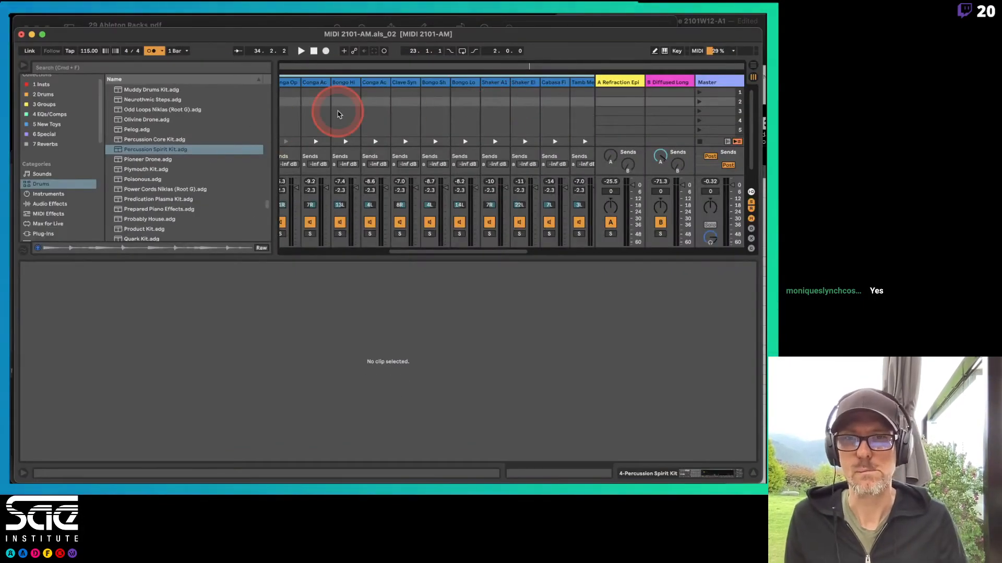
scroll(331, 110, left, 10)
Step: Open the percussion clip, audition the Bongo Shy and Dry note row and select the matching chain in the mixer
click(433, 93)
click(677, 371)
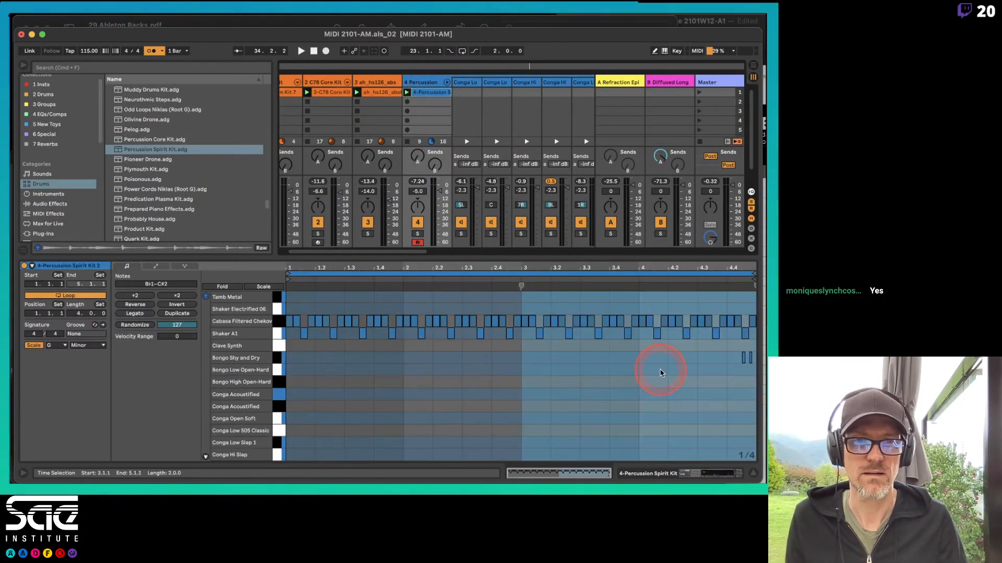
click(277, 353)
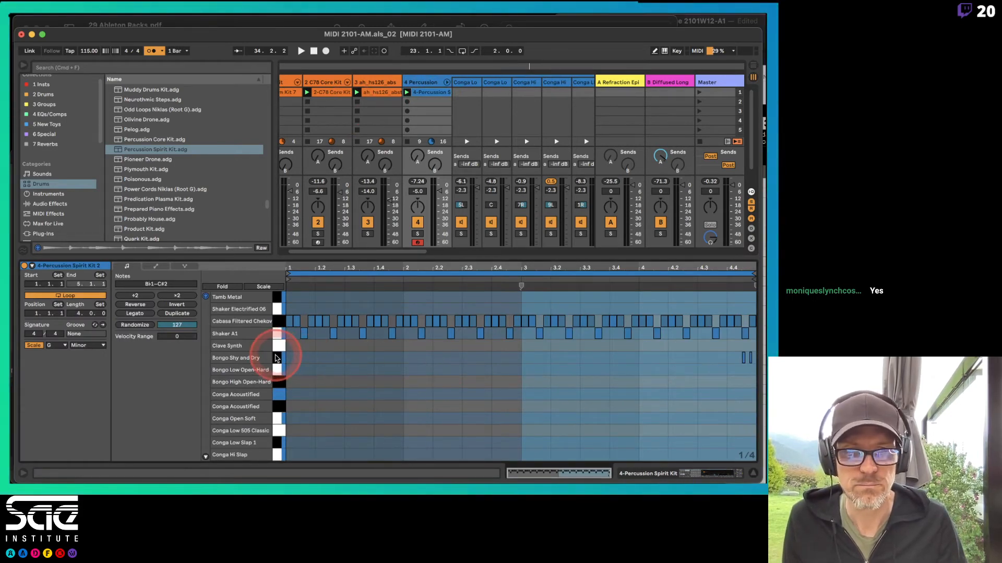
click(276, 357)
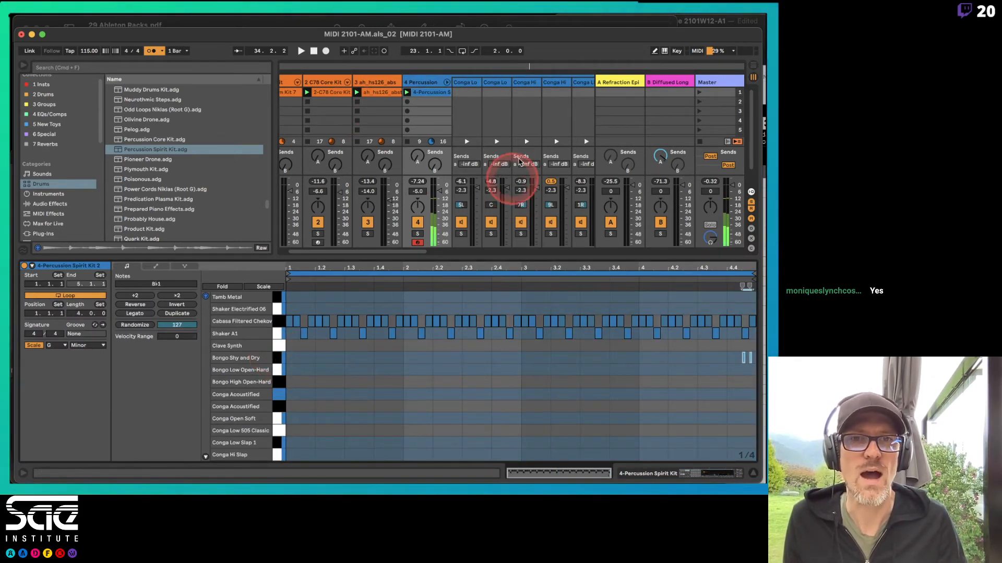
scroll(553, 107, right, 8)
scroll(552, 107, right, 1)
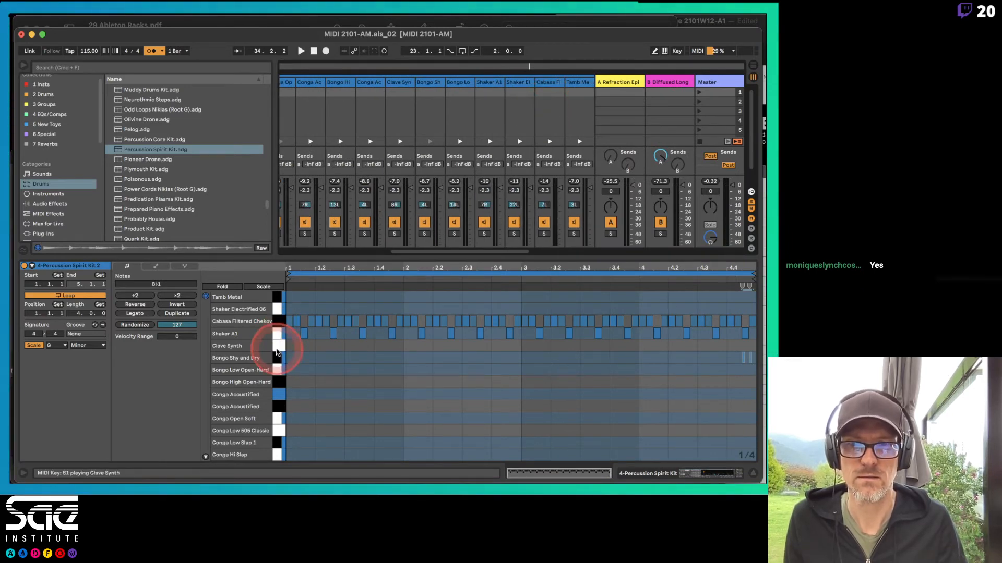
click(280, 358)
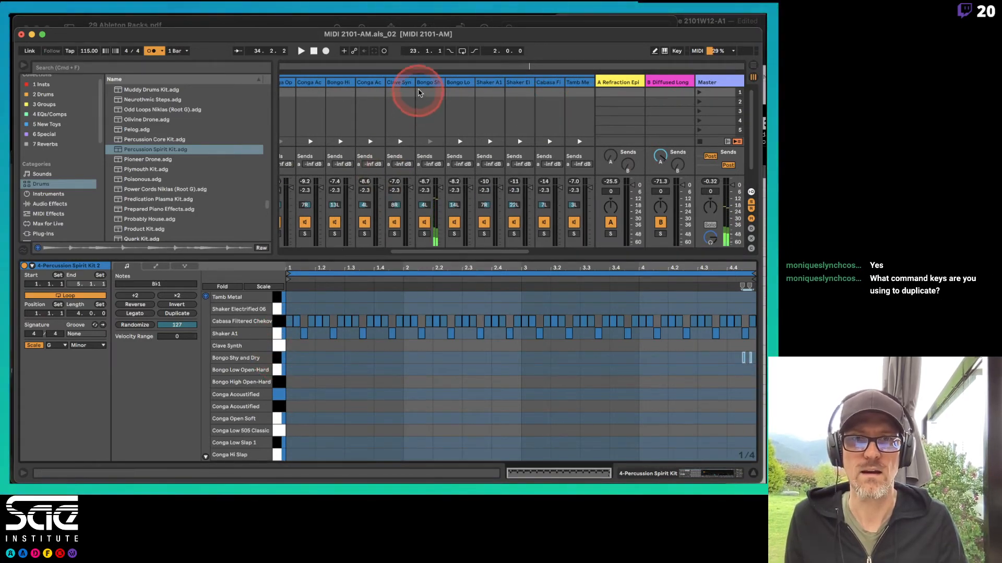
click(425, 83)
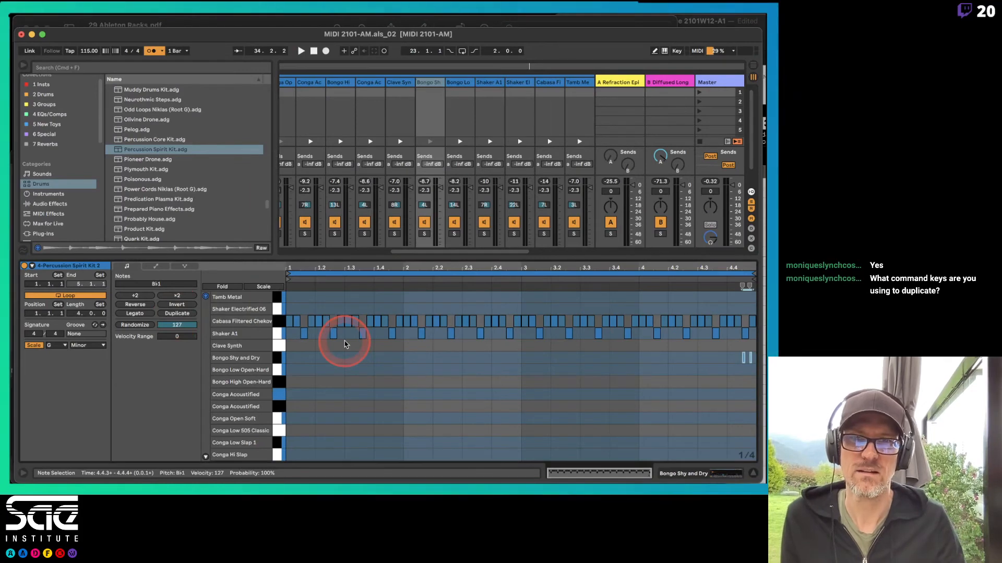
Step: Collapse the 4 Percussion track's drum chains and set an insert mark within bar 1 of its clip
scroll(376, 89, left, 5)
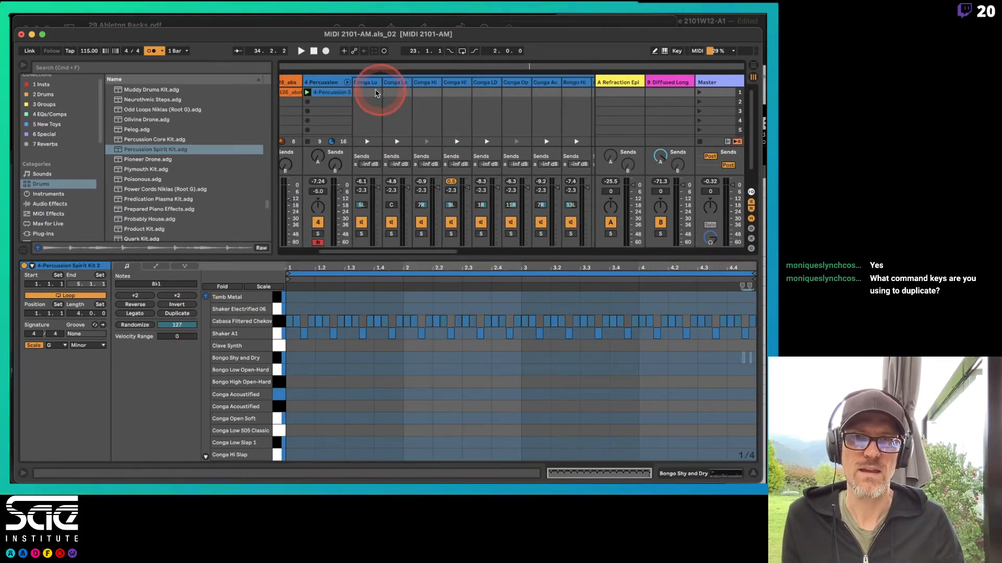
click(346, 82)
click(384, 349)
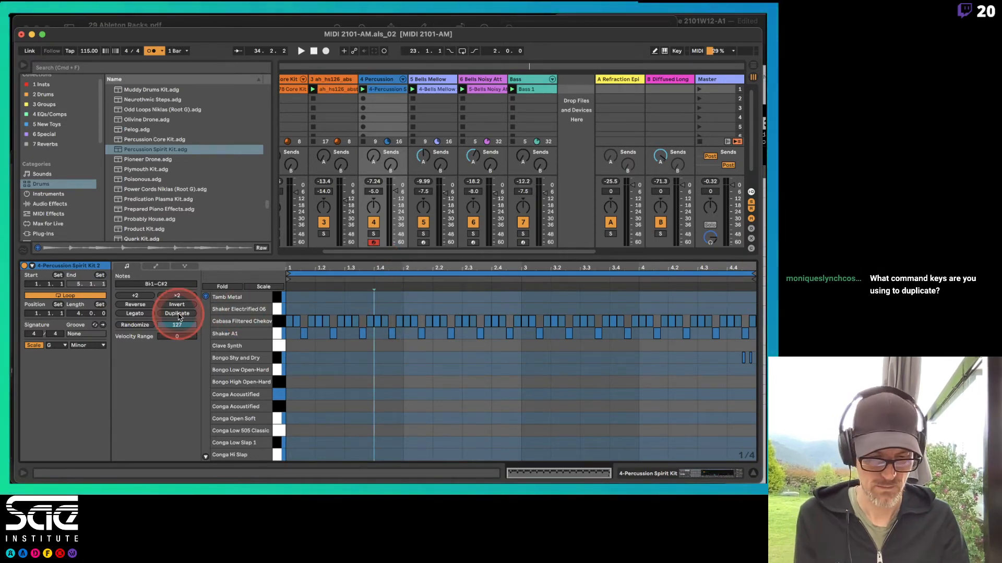
Step: Select the percussion clip's four-bar loop, duplicate it and undo the duplication
key(shift+question)
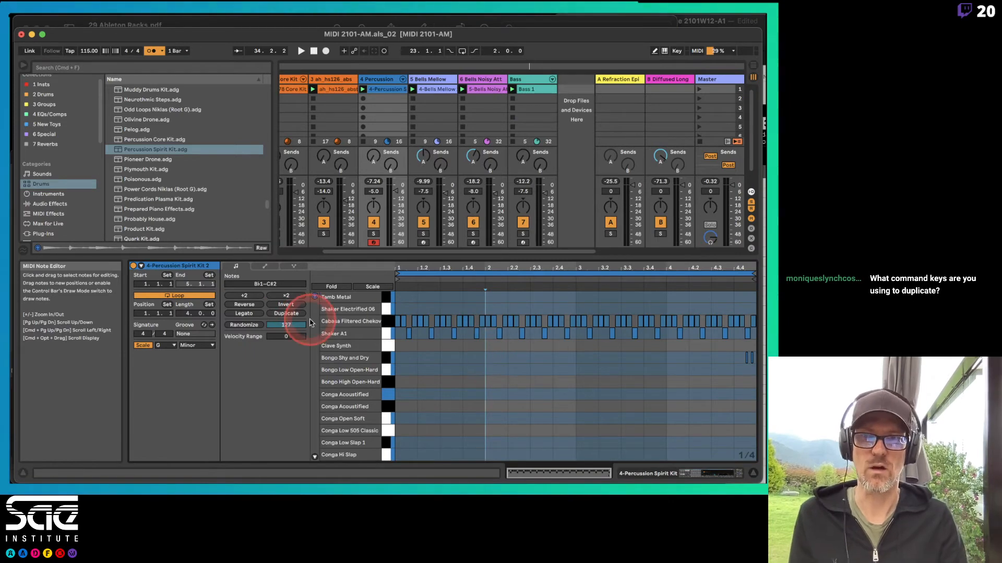
key(shift+question)
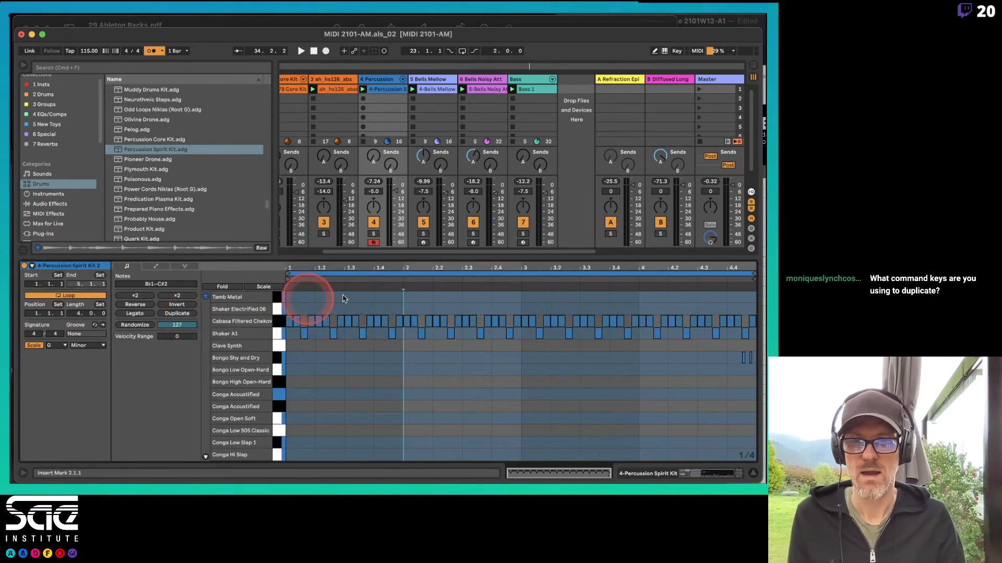
click(350, 272)
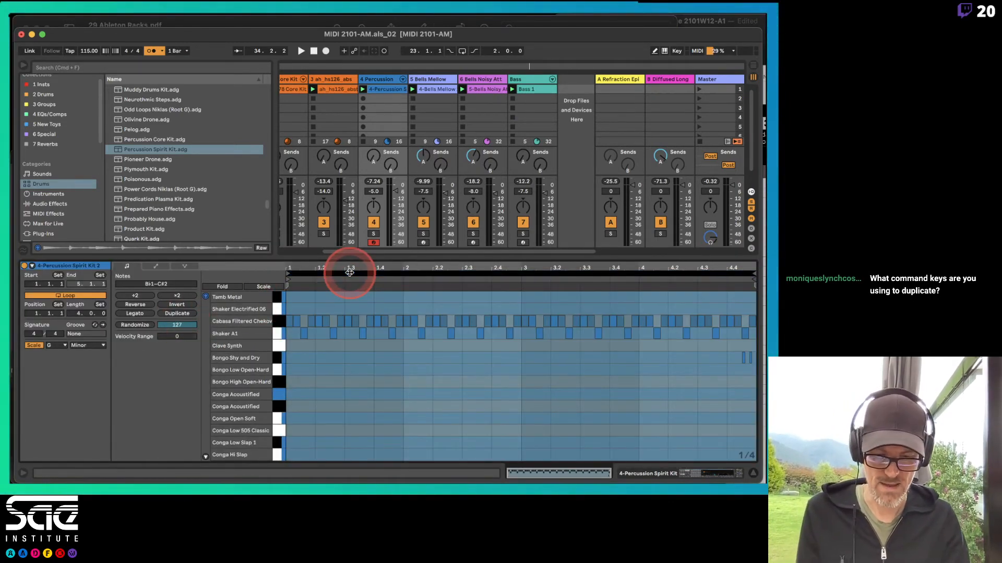
key(super+d)
key(super+z)
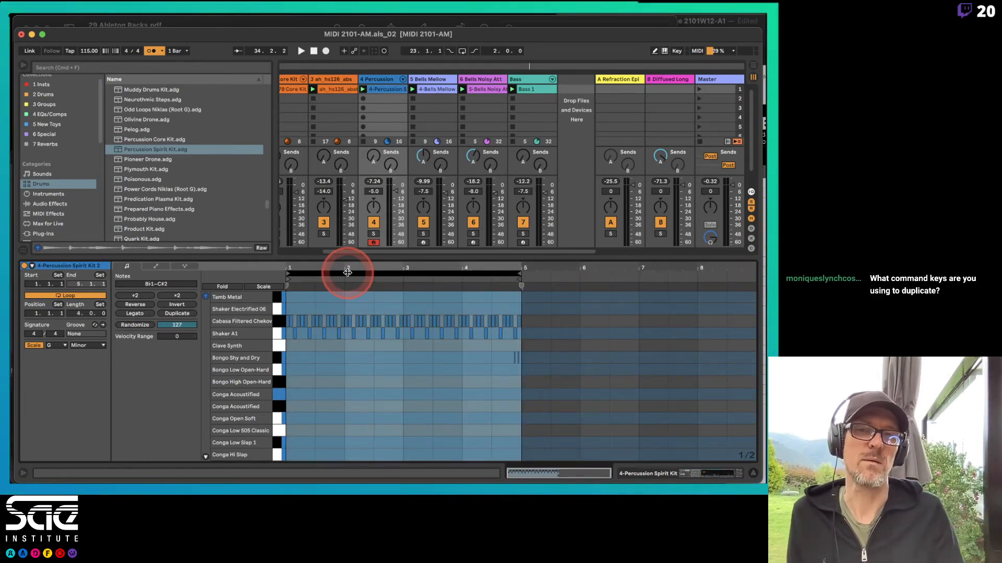
Step: Expand the 4 Percussion chains again, hide the browser and select the Bongo Shy and Dry chain
click(402, 78)
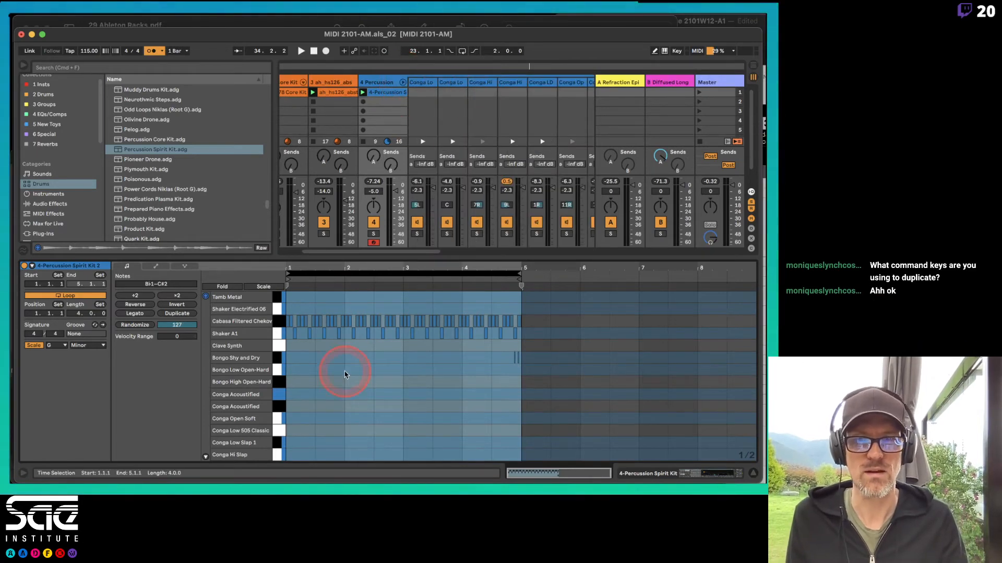
click(279, 356)
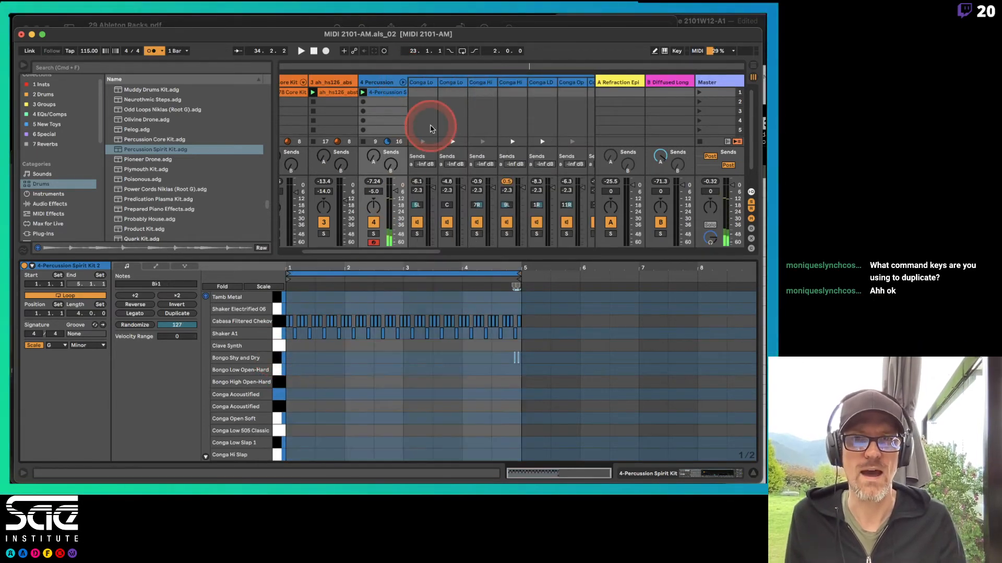
key(super+alt+b)
scroll(342, 134, right, 5)
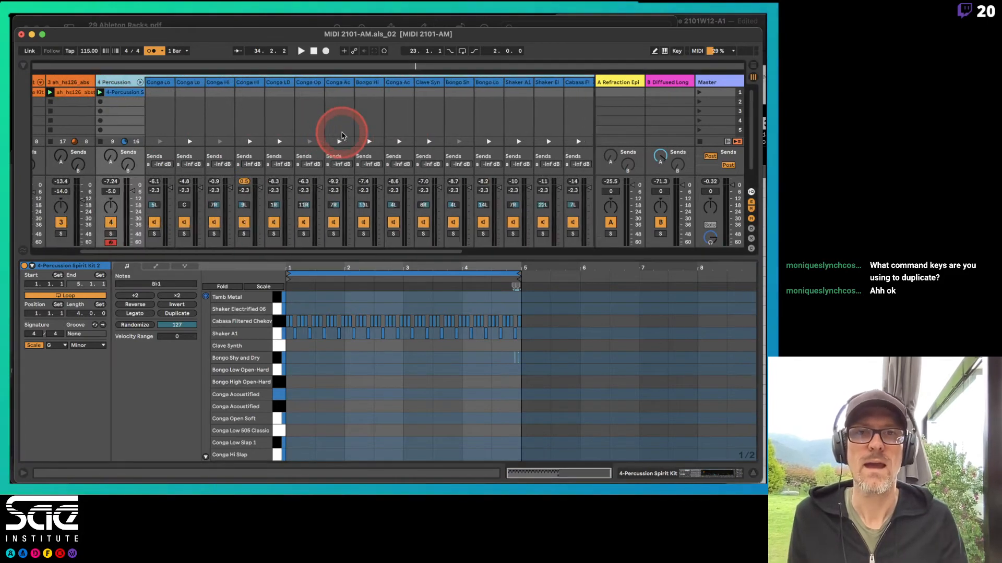
click(326, 82)
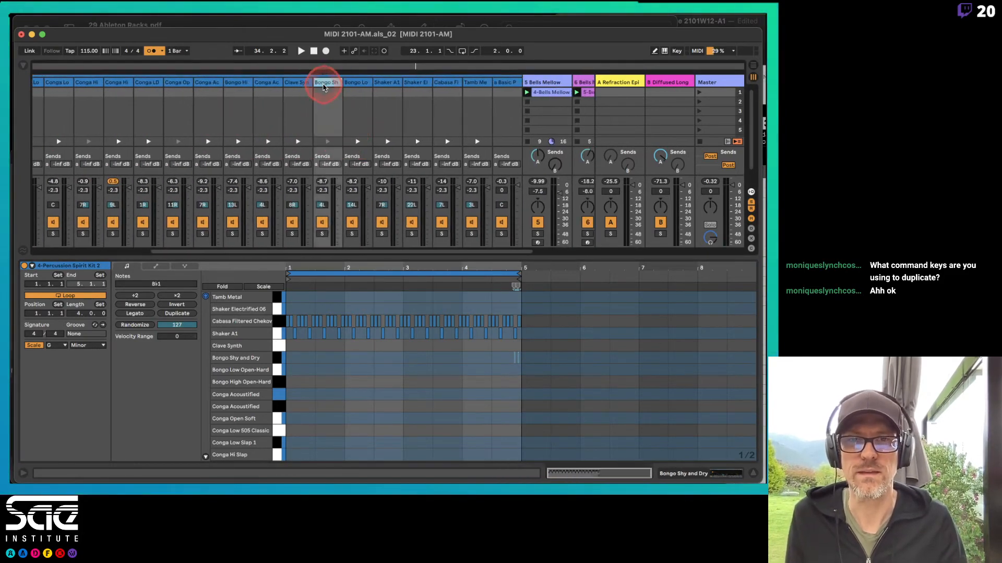
Step: Audition individual kit sounds, including Bongo Shy and Dry, Conga Hi Slap, the open conga and Clave Synth
click(329, 141)
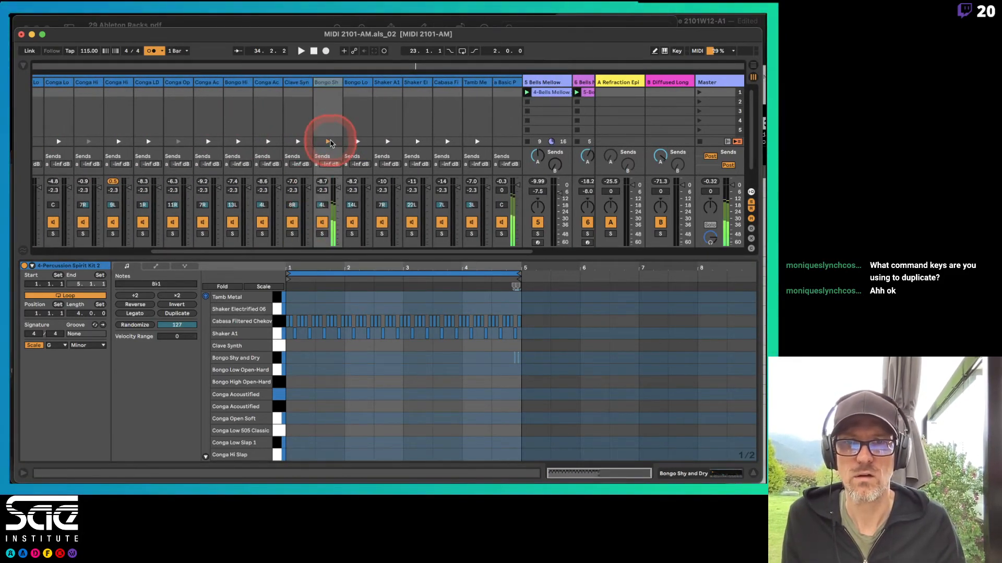
scroll(330, 131, left, 2)
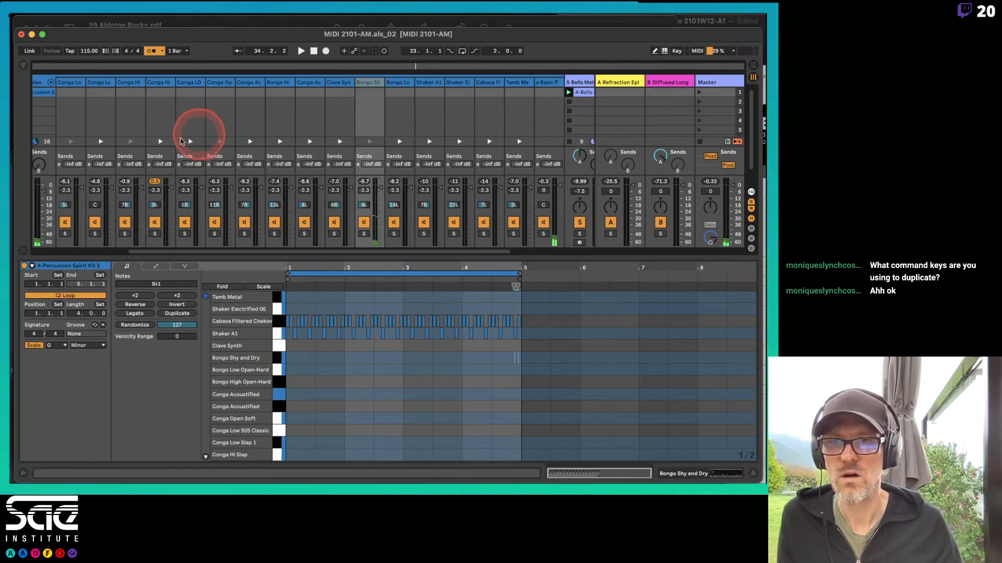
click(128, 145)
click(130, 142)
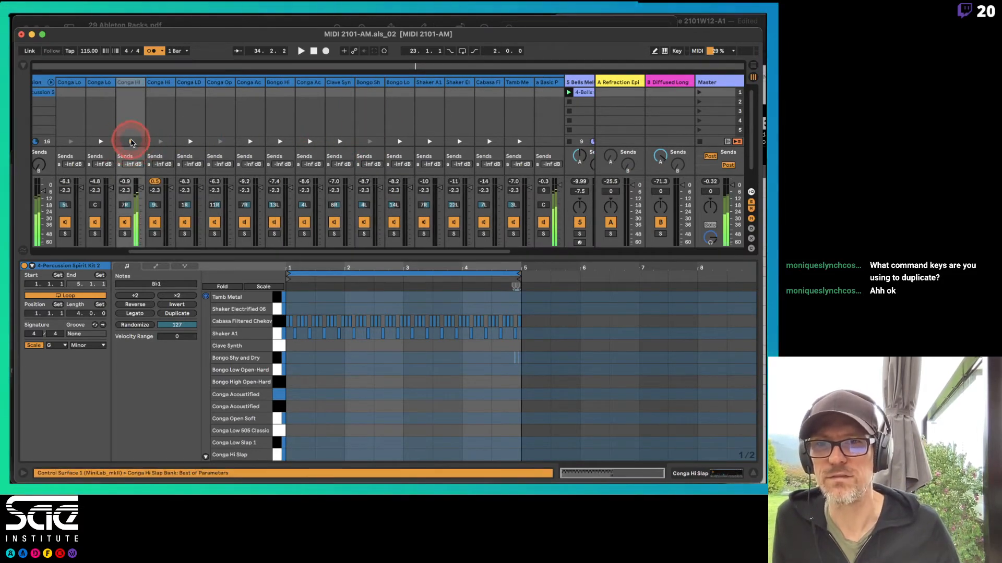
click(218, 144)
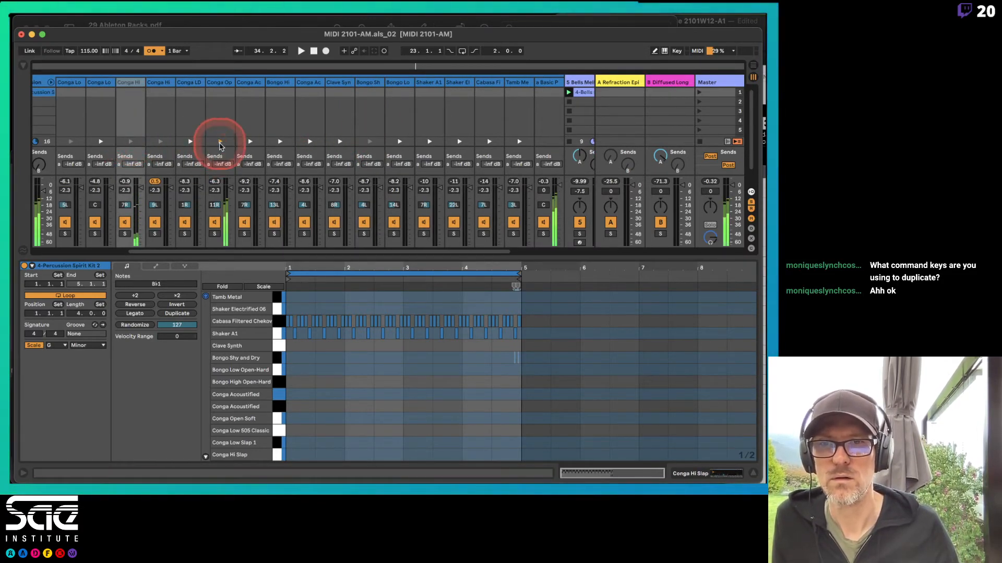
click(371, 143)
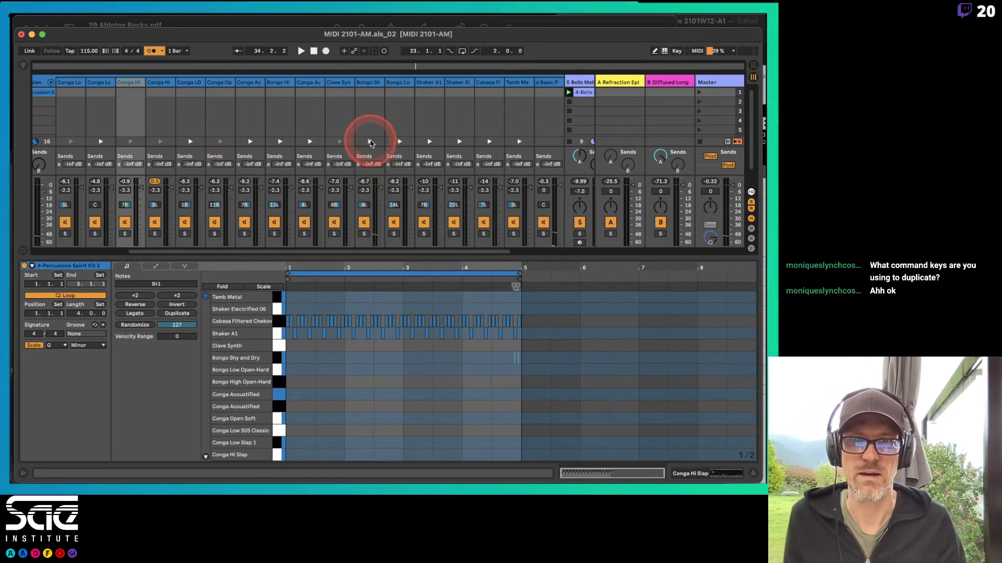
click(371, 143)
click(370, 143)
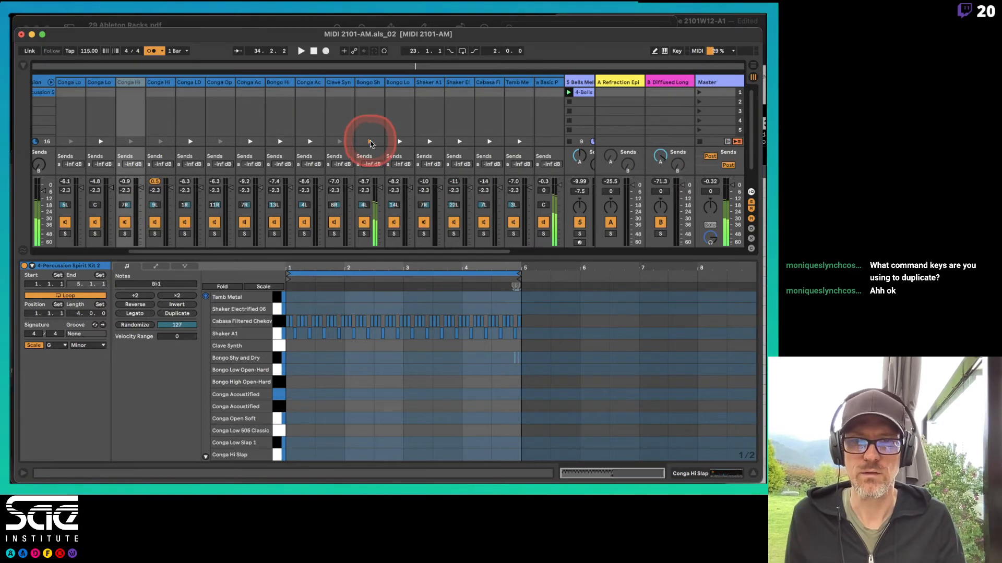
click(281, 351)
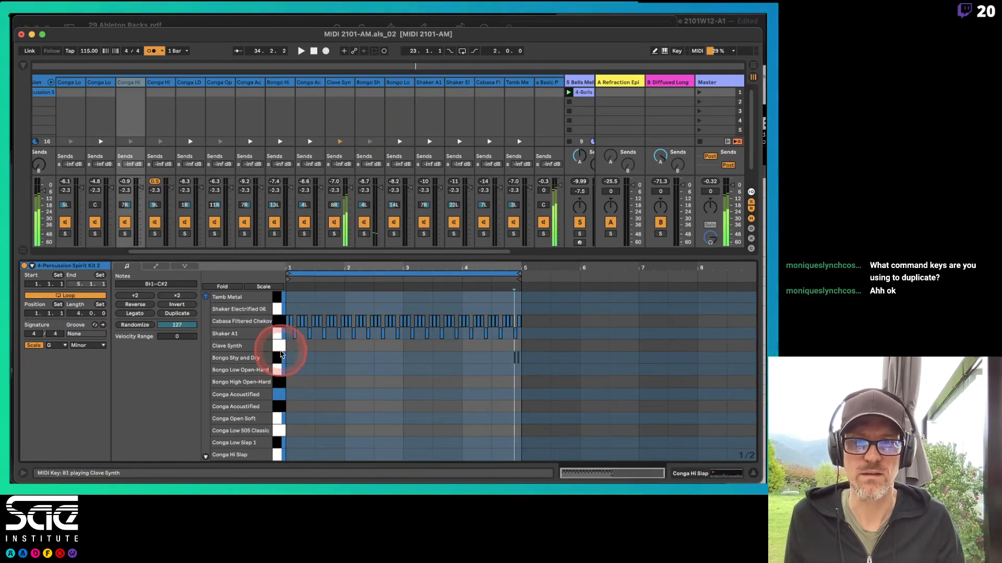
click(280, 358)
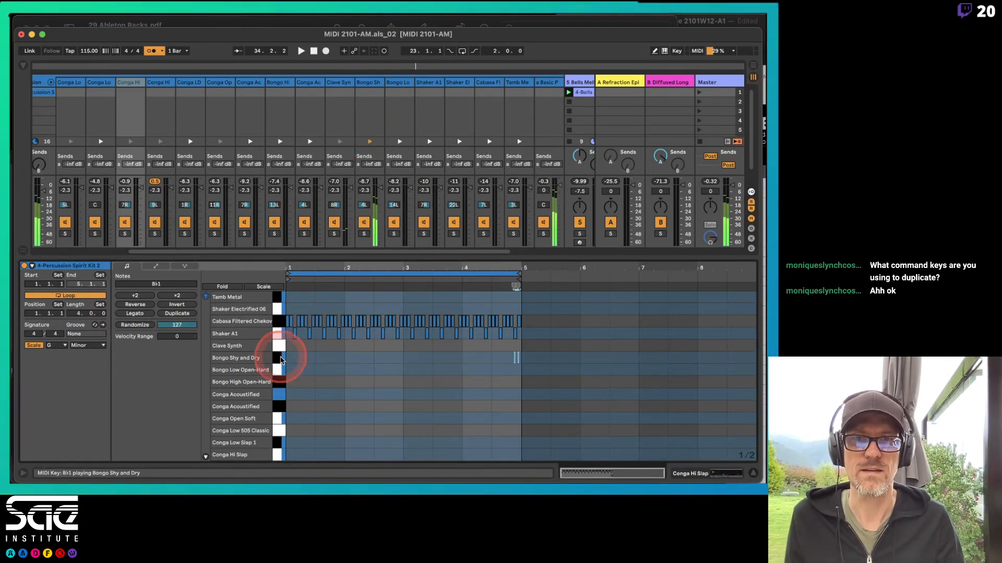
Step: Extract the Bongo Shy and Dry chain to its own track and collapse the 4 Percussion chains
right_click(365, 86)
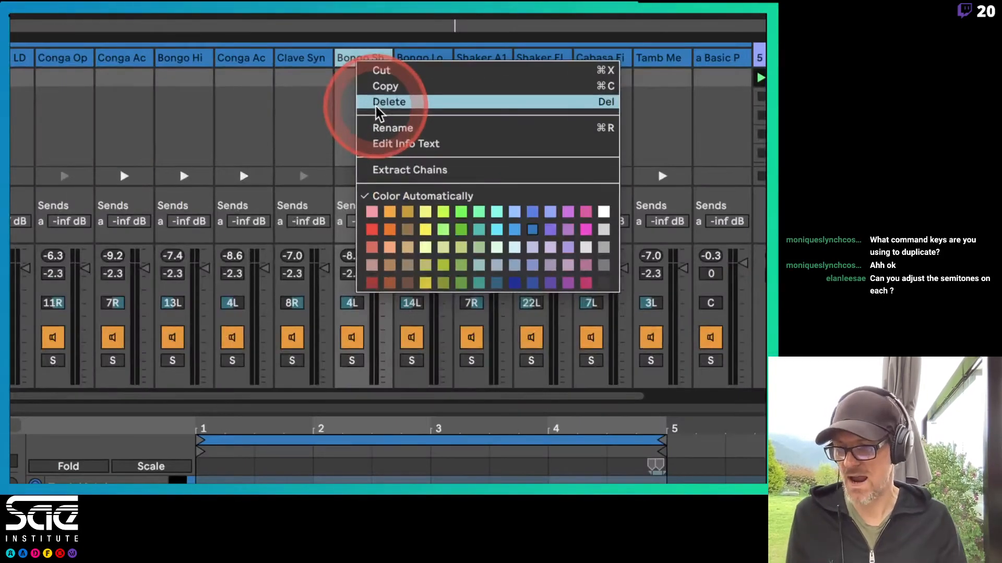
click(412, 171)
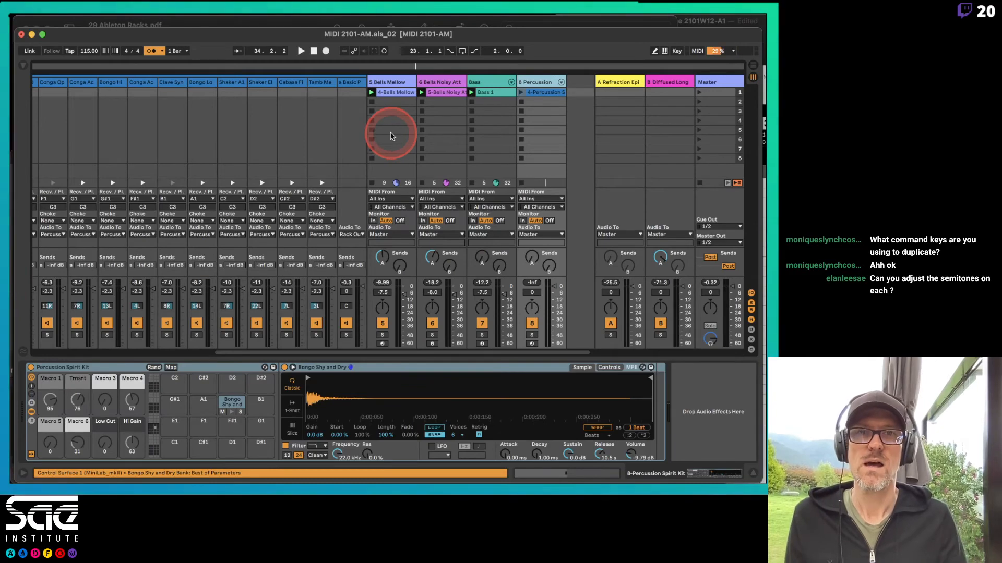
scroll(335, 139, left, 10)
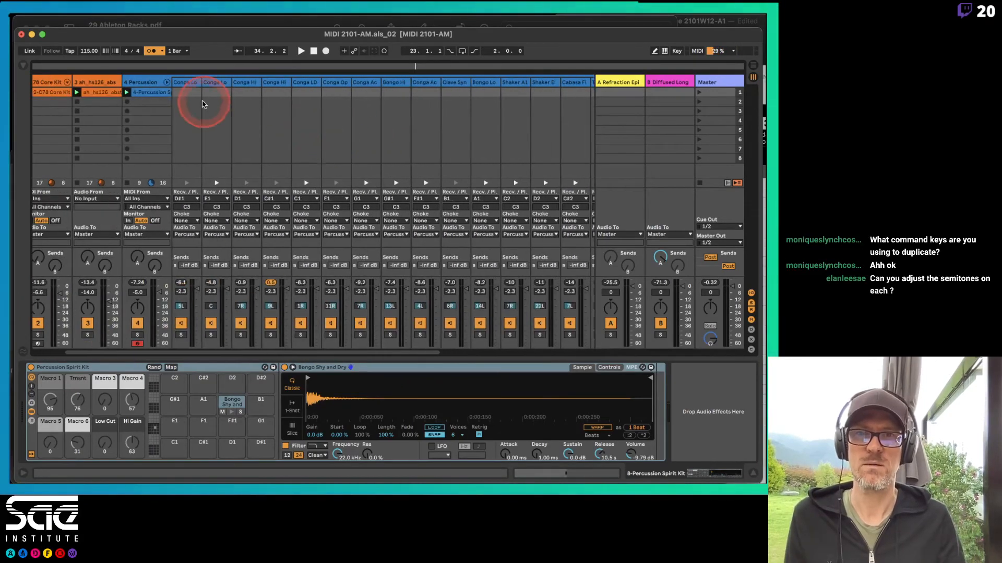
click(166, 82)
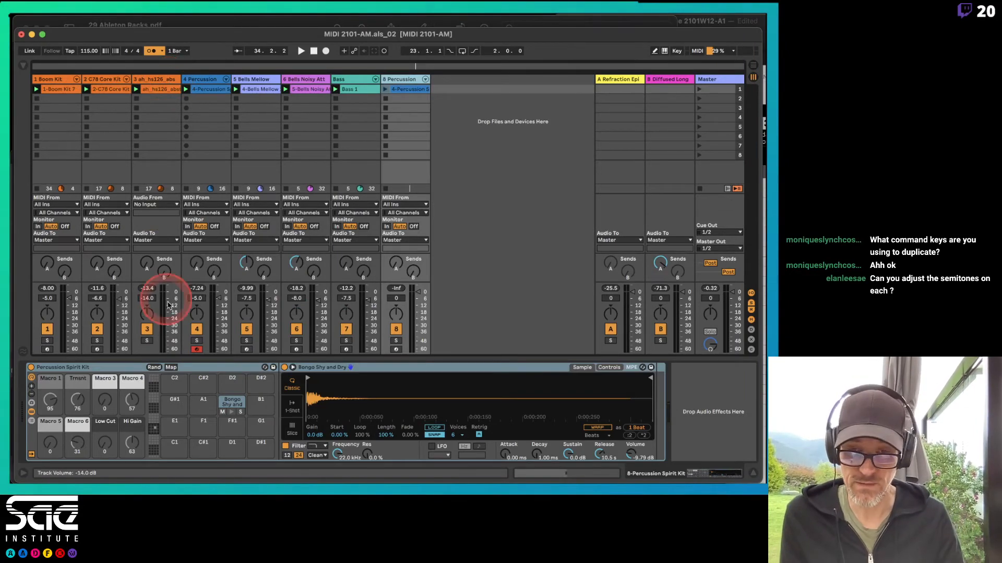
Step: Audition the Bongo Shy and Dry pad on the extracted 8 Percussion track and reselect the 4 Percussion track
click(232, 412)
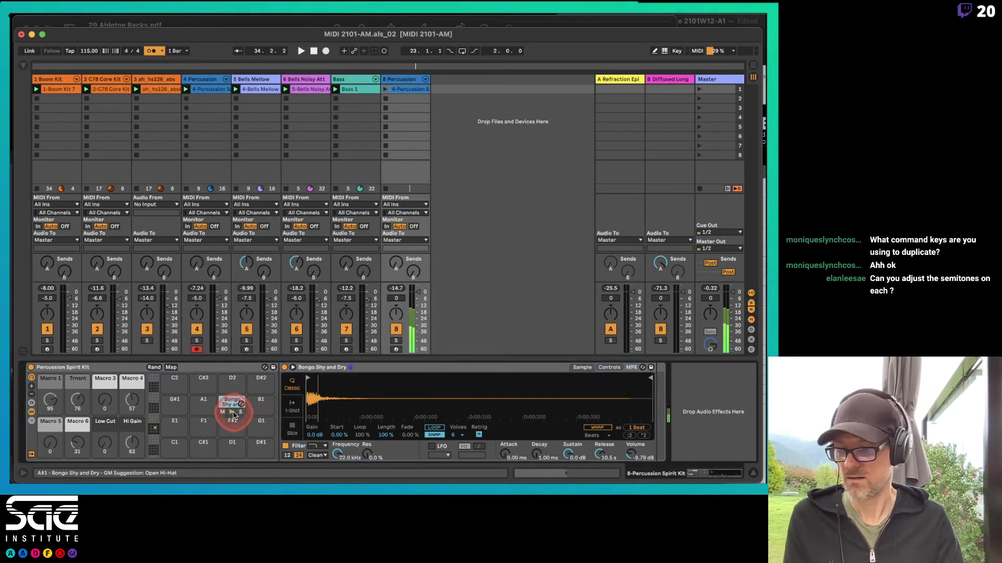
click(232, 412)
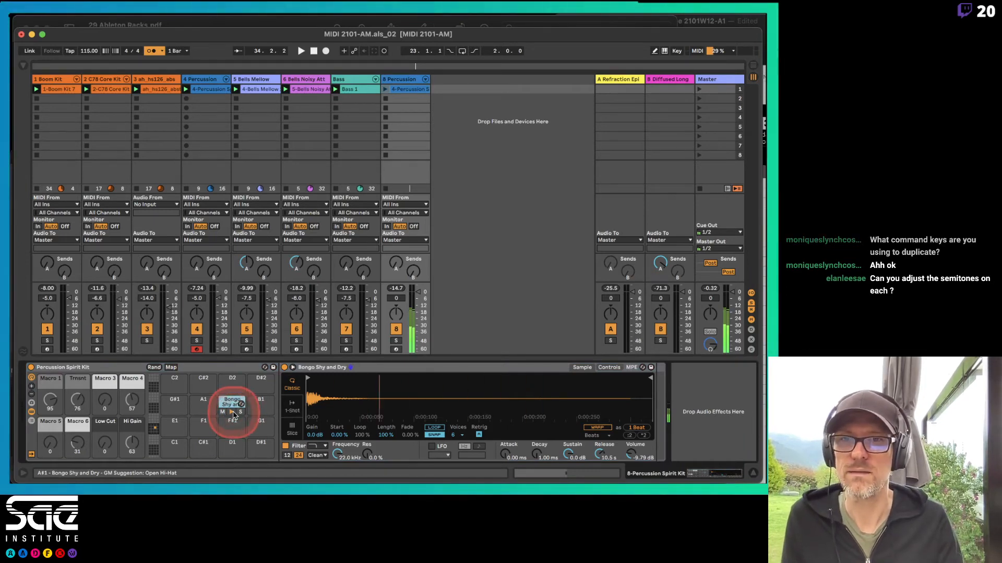
click(210, 80)
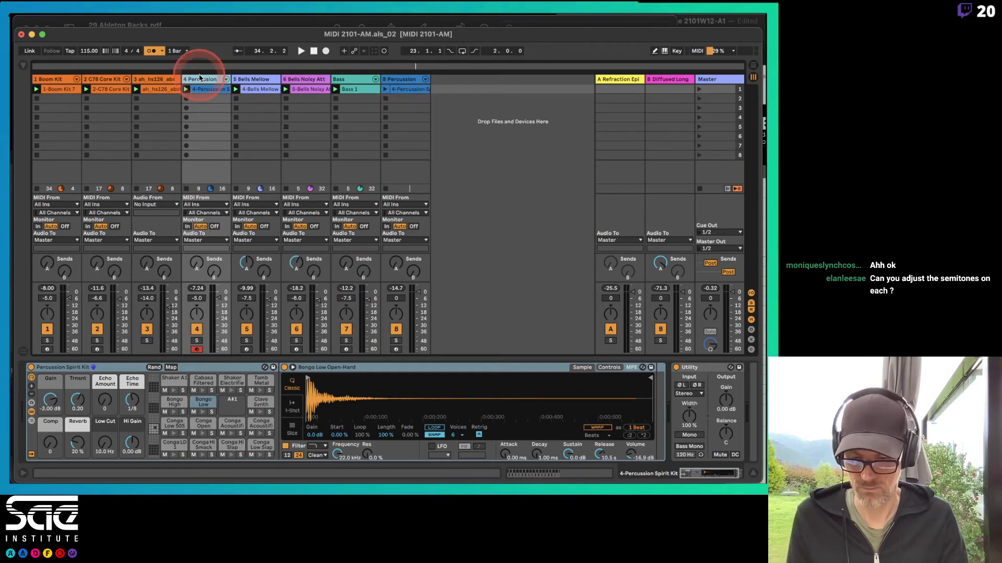
Step: Duplicate the 4 Percussion track, move the extracted bongo clip onto the duplicate and delete the track it came from
key(super+d)
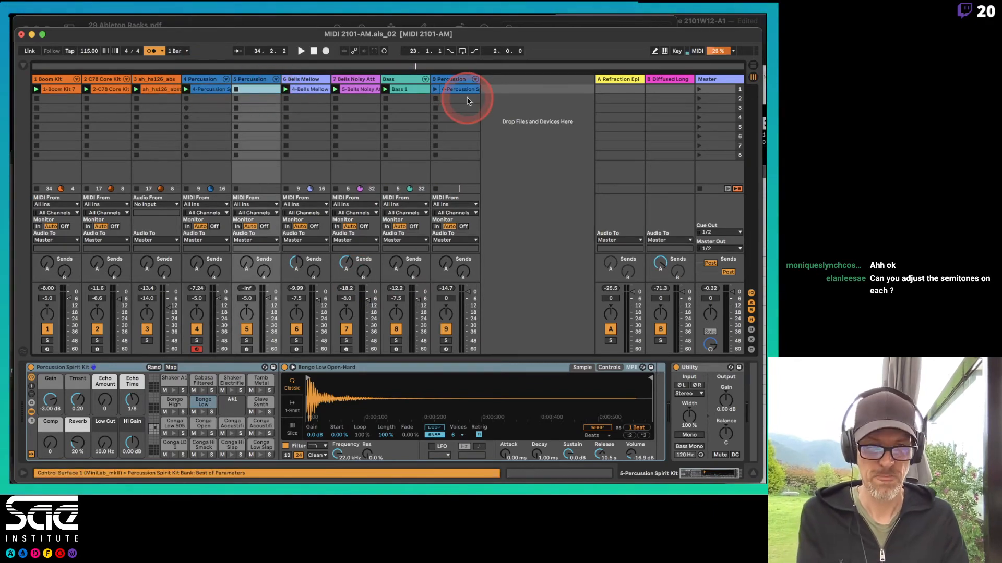
drag(451, 89, 247, 90)
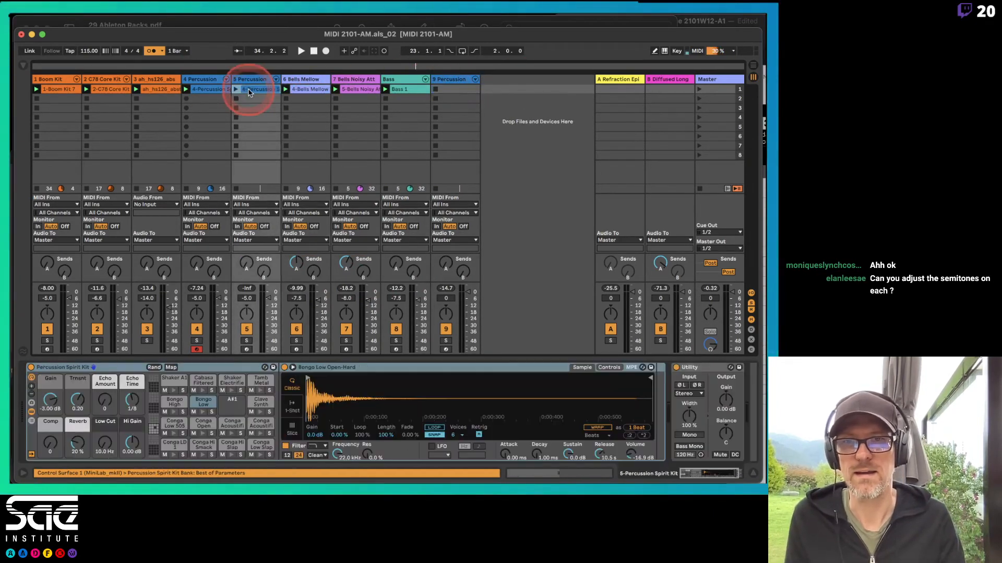
click(449, 78)
key(Delete)
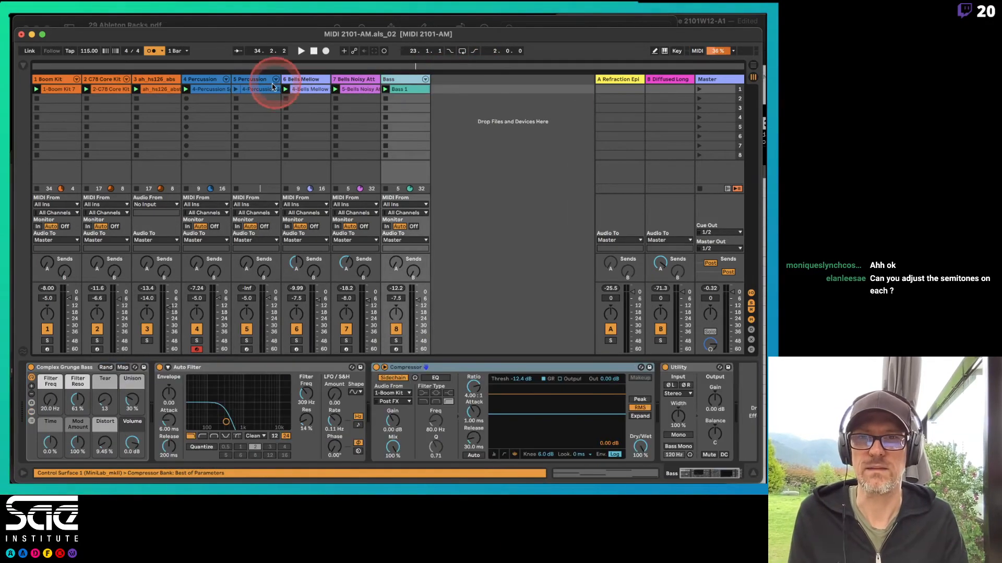
Step: Audition the Conga Acoustified pad on the duplicated 5 Percussion track and briefly play the set
click(252, 88)
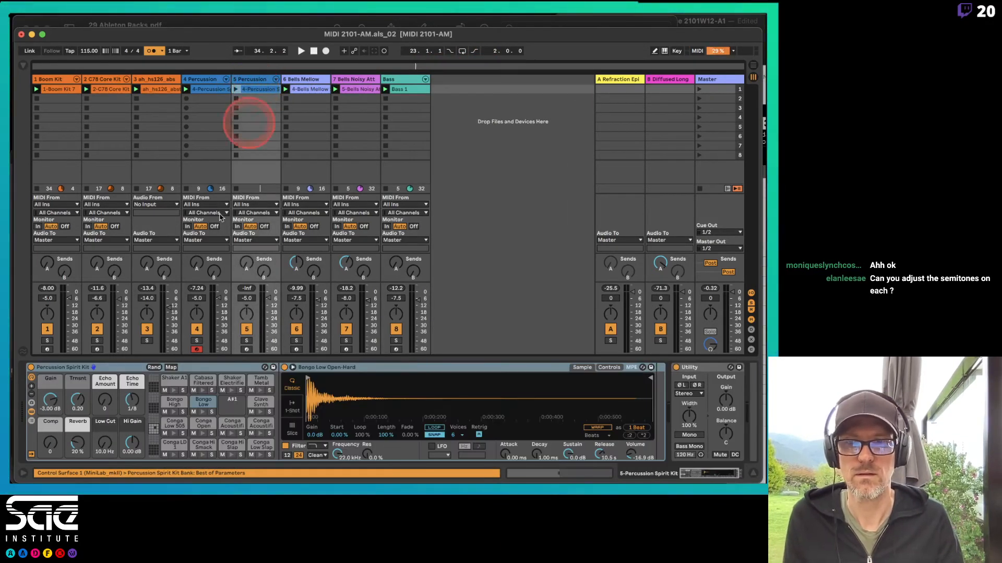
click(231, 435)
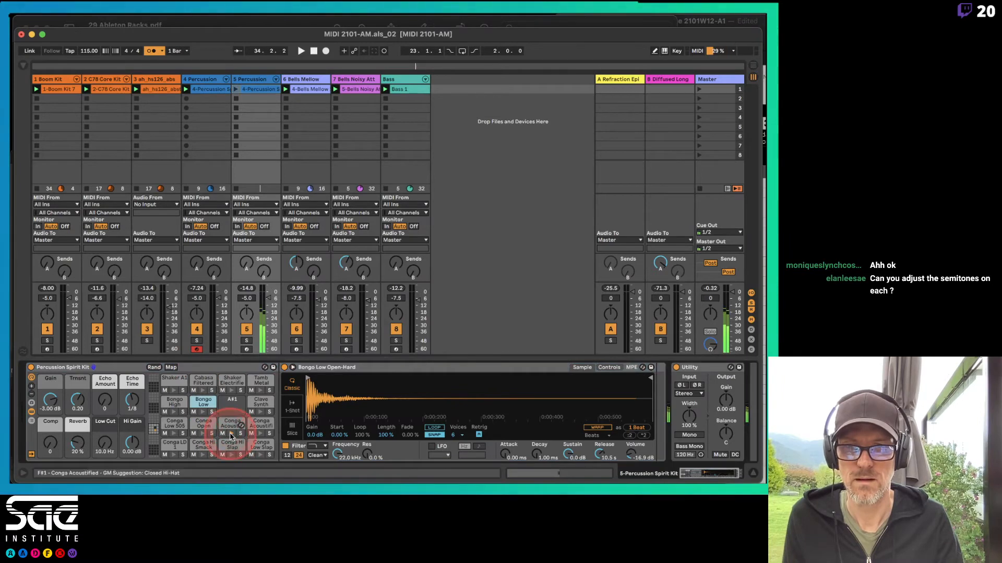
key(space)
key(space)
Step: Undo the duplication of the 4 Percussion track and the extraction of the Bongo Shy and Dry chain
key(super+z)
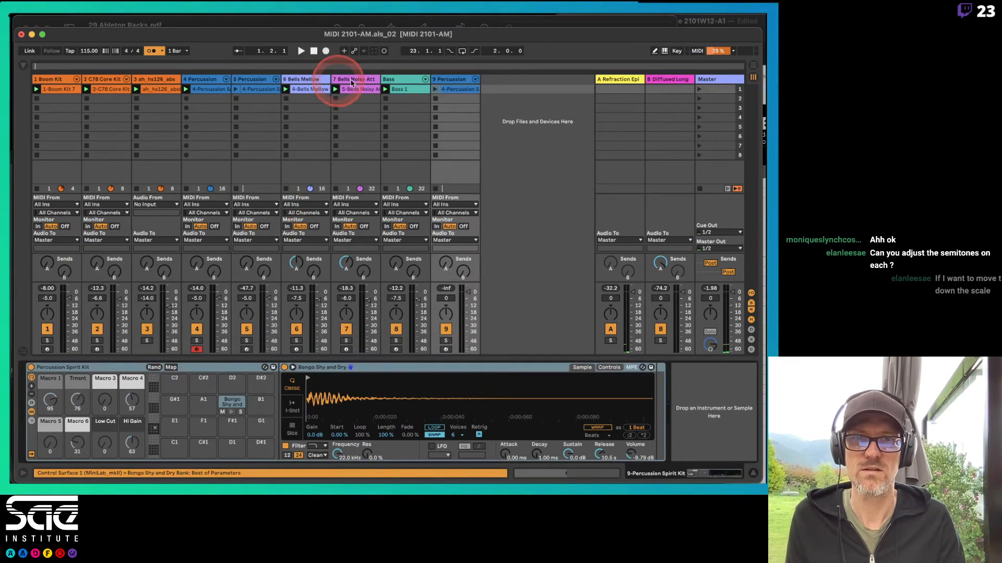
key(super+z)
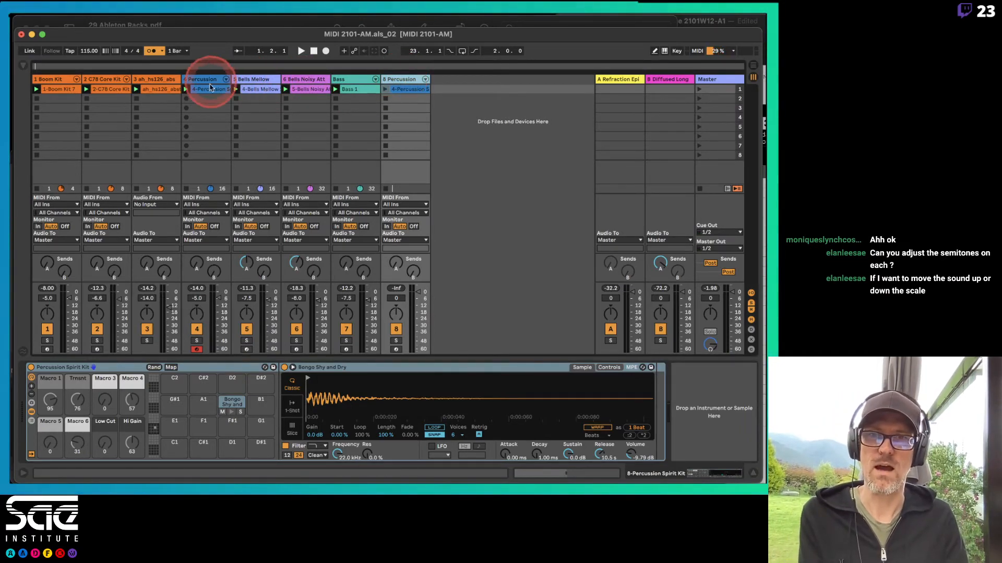
click(226, 79)
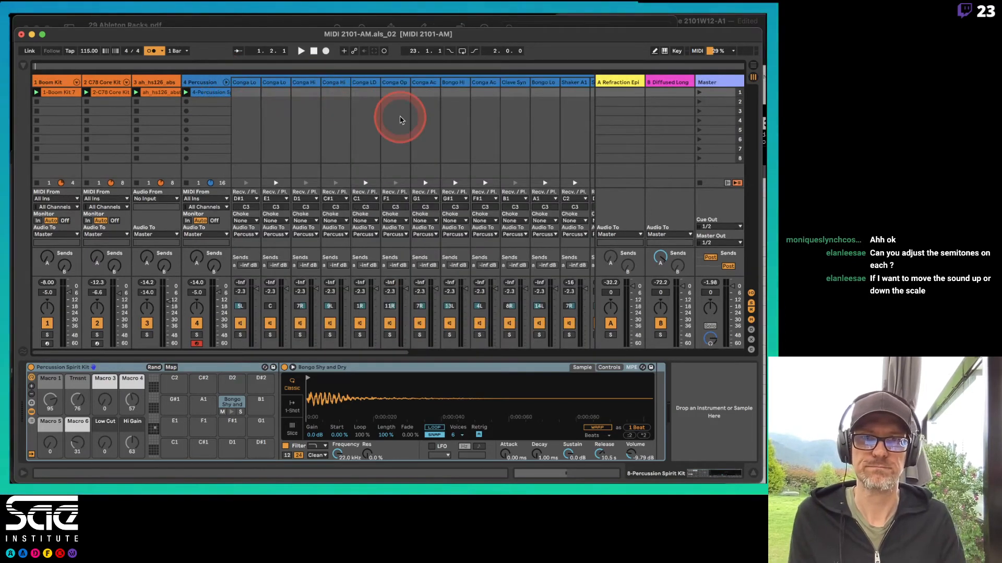
scroll(402, 118, right, 5)
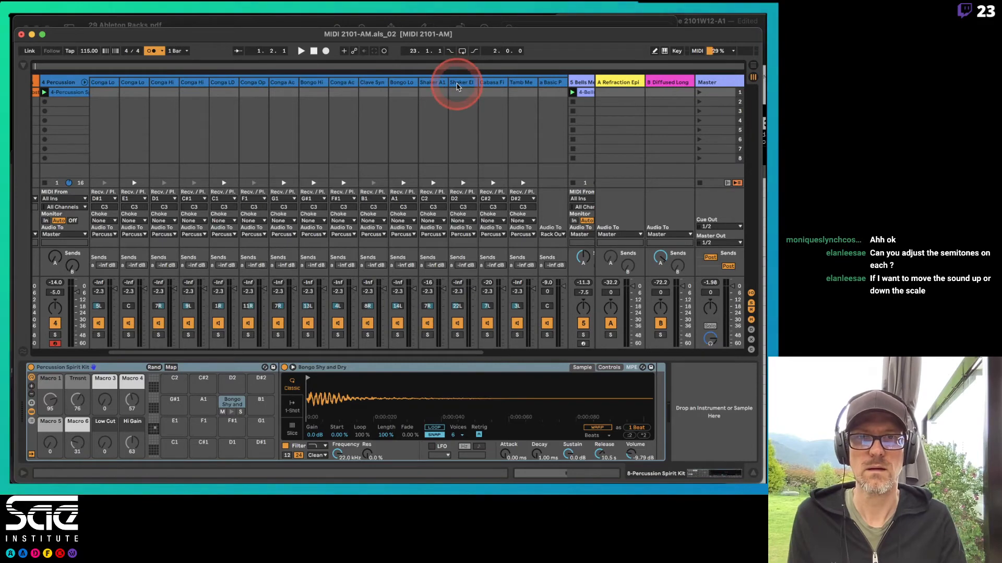
scroll(464, 95, right, 2)
scroll(463, 96, right, 3)
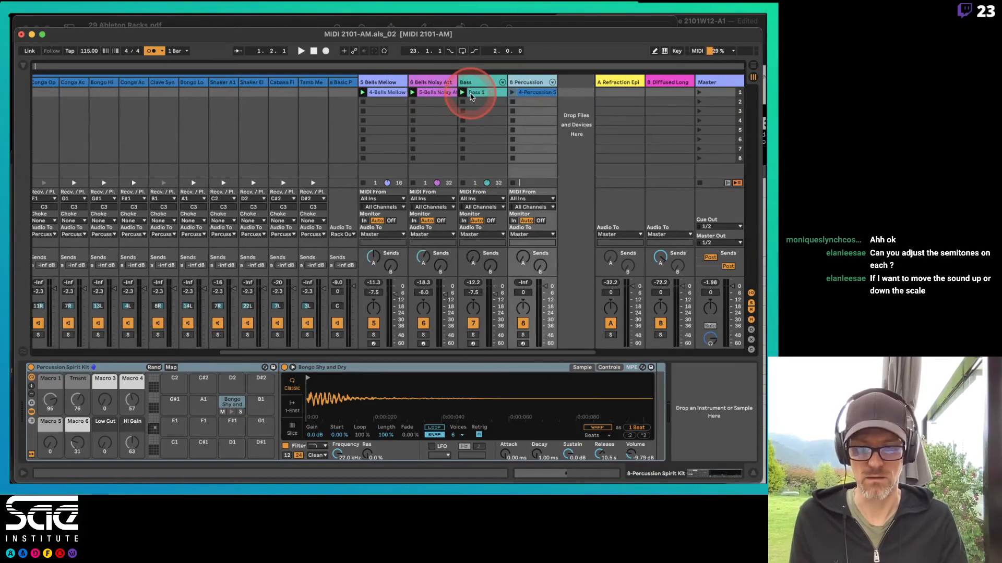
click(471, 97)
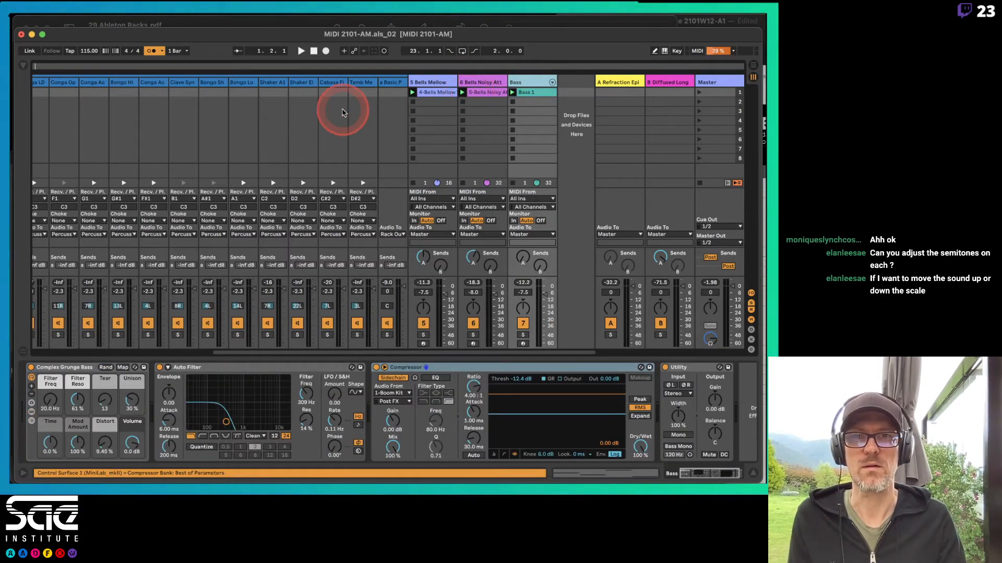
Step: Examine the expanded chains of the 4 Percussion track and inspect the Bongo High chain's sampler
scroll(342, 107, left, 3)
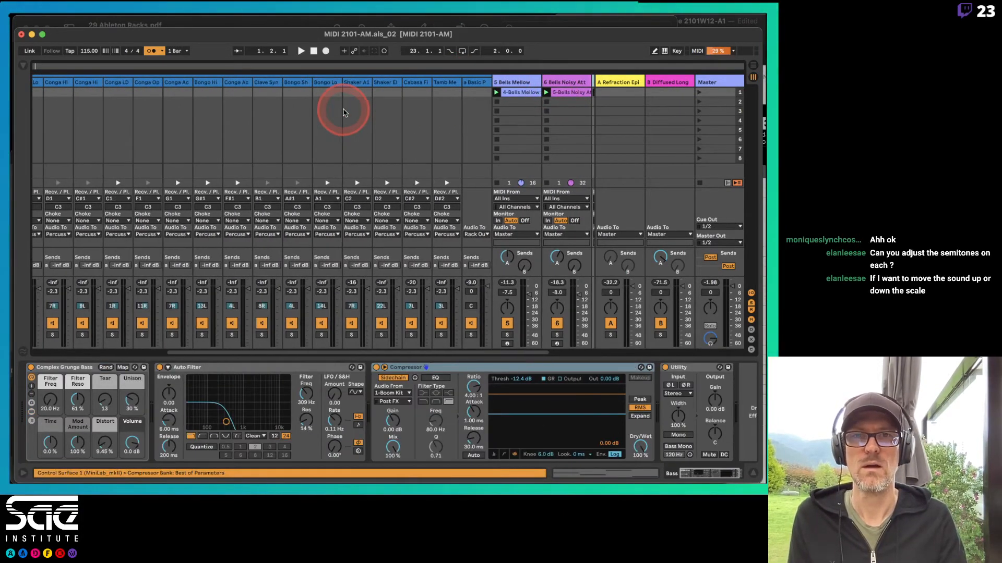
scroll(294, 82, left, 3)
click(294, 82)
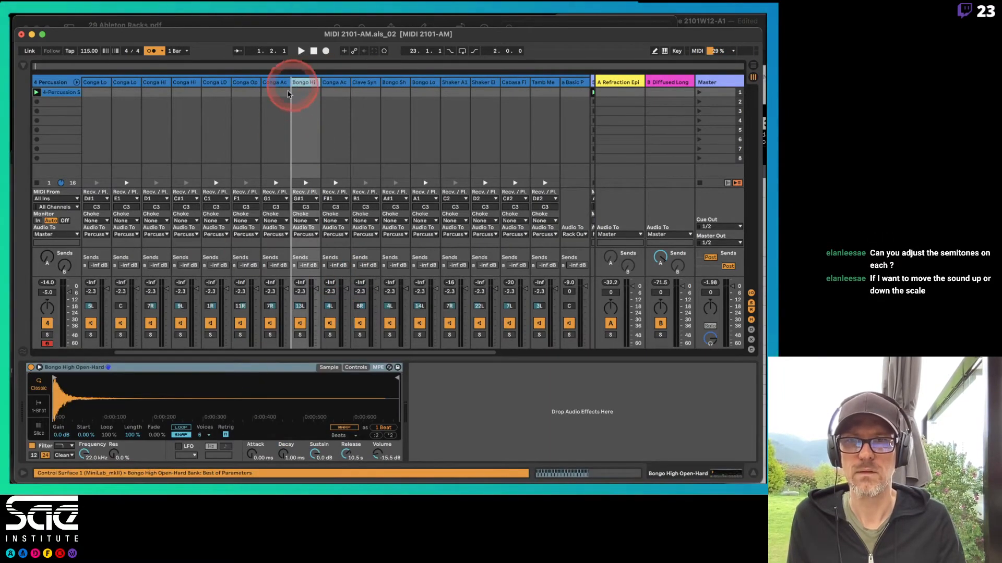
scroll(257, 149, left, 3)
click(201, 82)
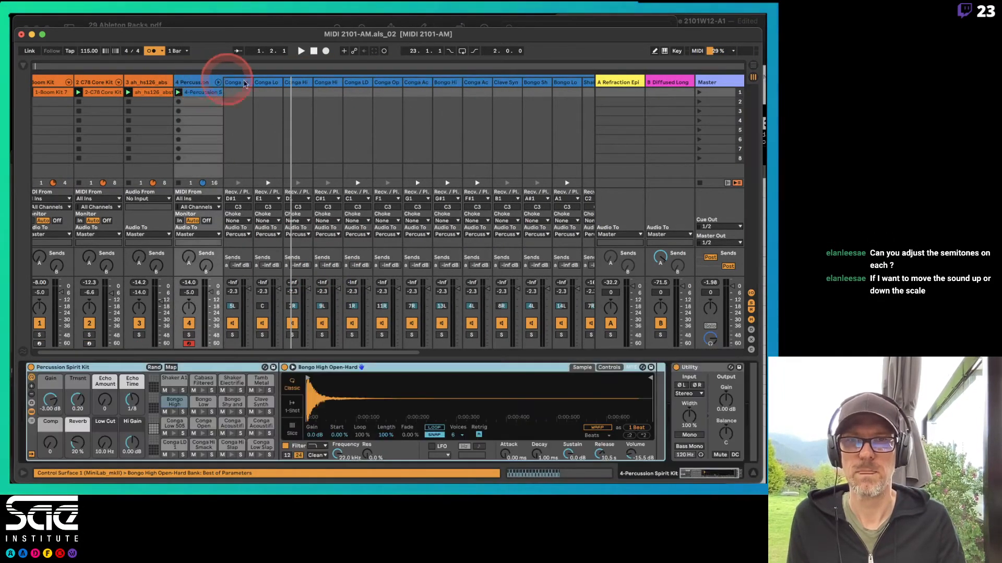
click(446, 82)
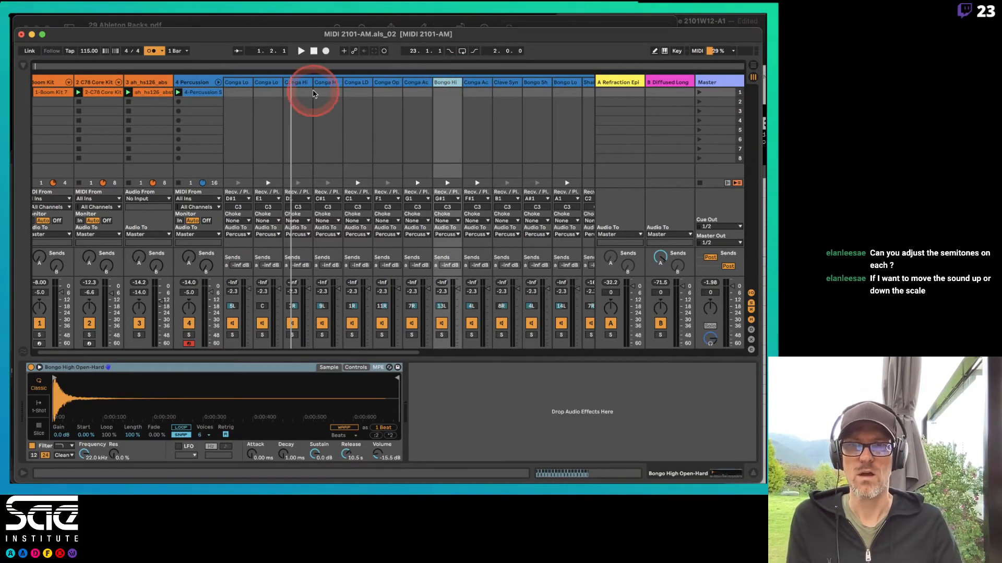
Step: Open the 4 Percussion clip's notes, clear the time selection and audition the Bongo Shy and Dry key
double_click(198, 93)
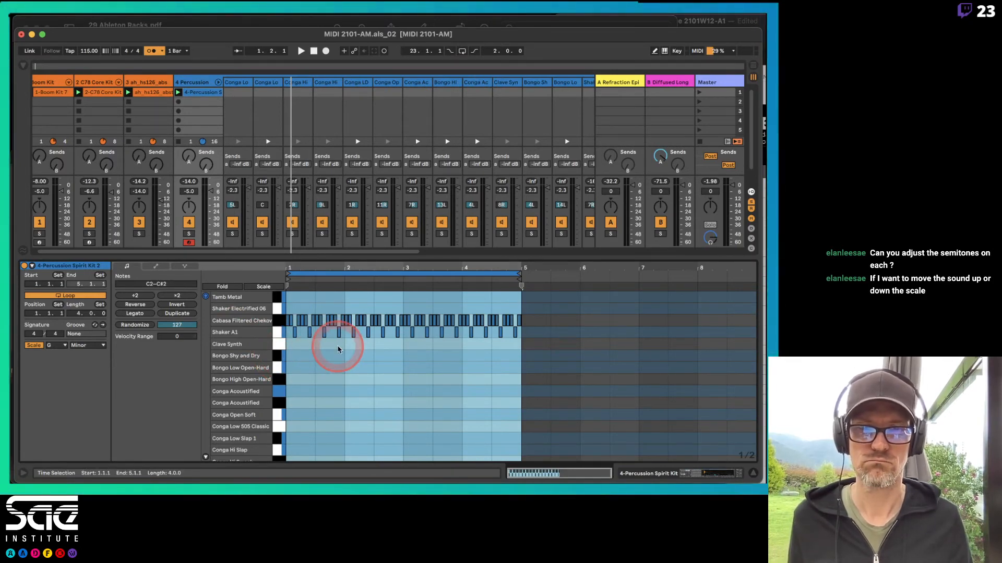
click(338, 349)
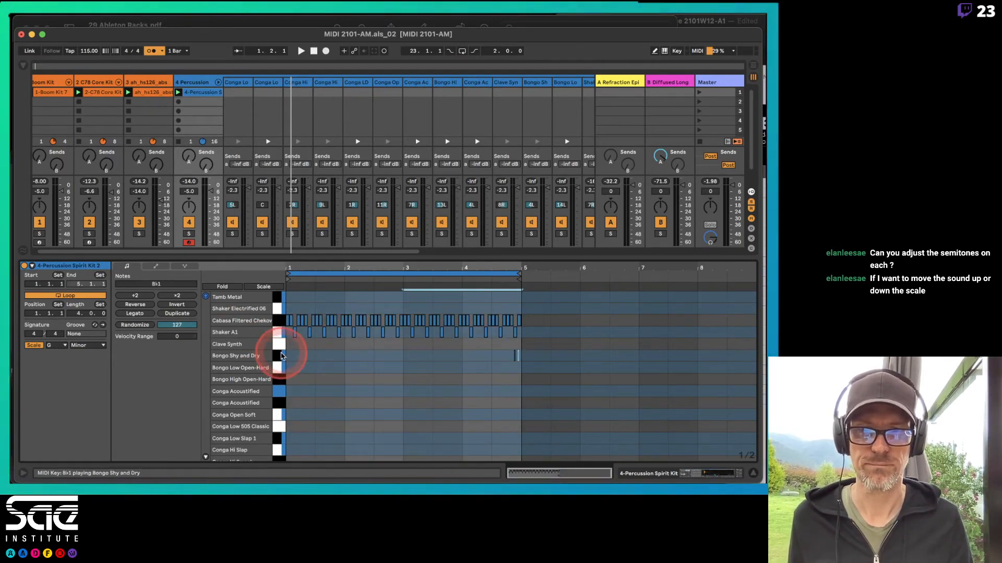
click(281, 356)
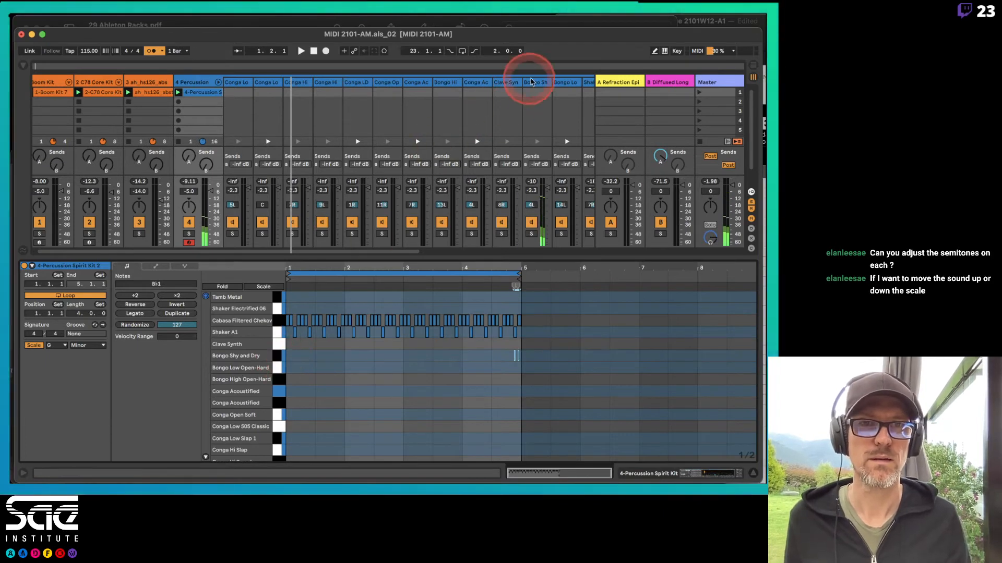
Step: Duplicate the 4 Percussion track and extract the Bongo Shy and Dry chain from the original
click(218, 82)
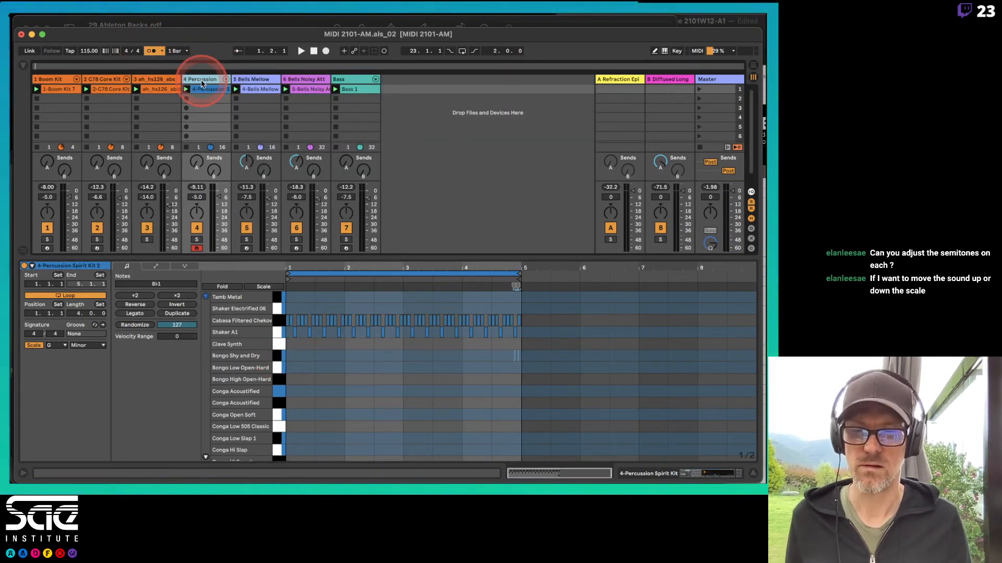
key(super+d)
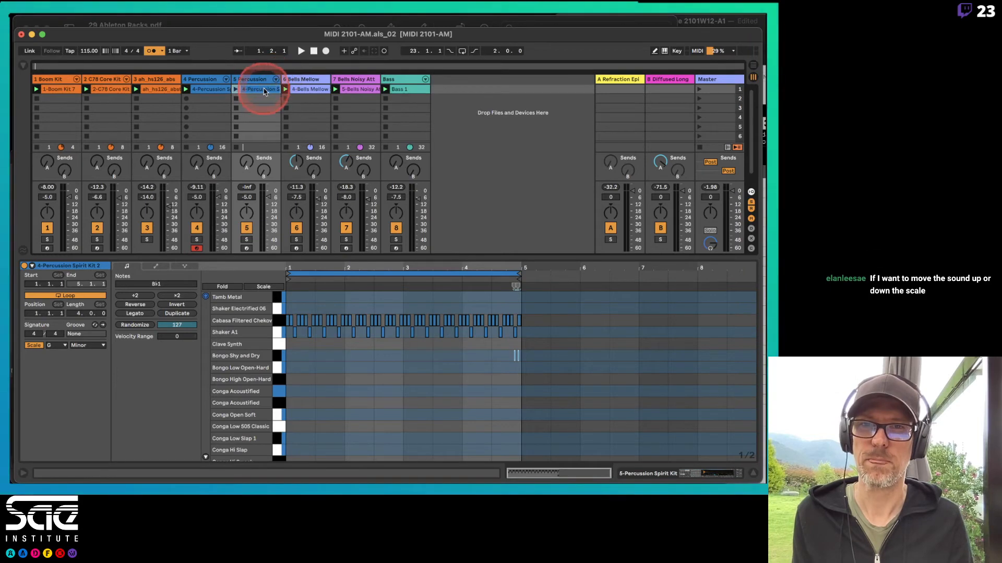
click(226, 80)
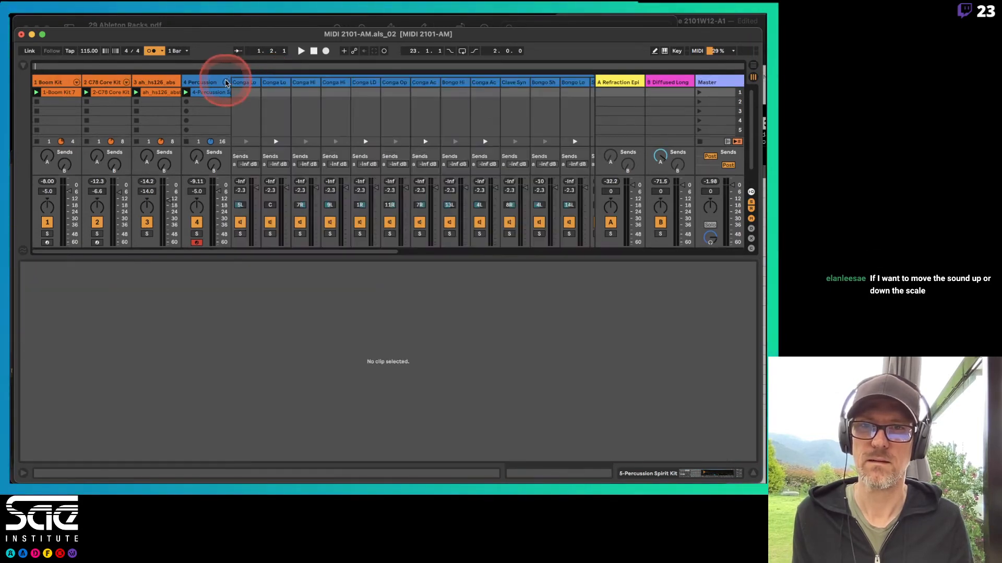
click(542, 83)
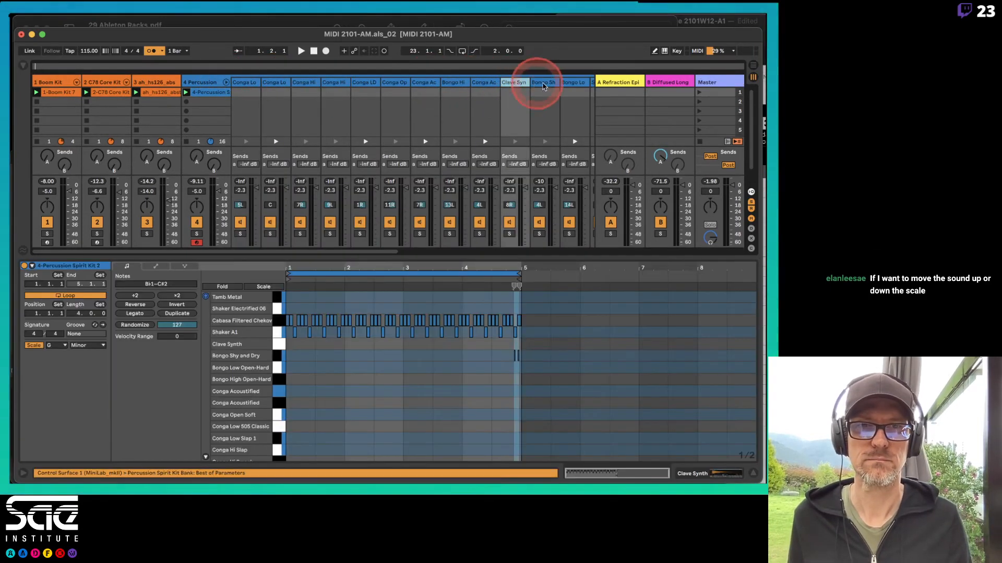
click(276, 355)
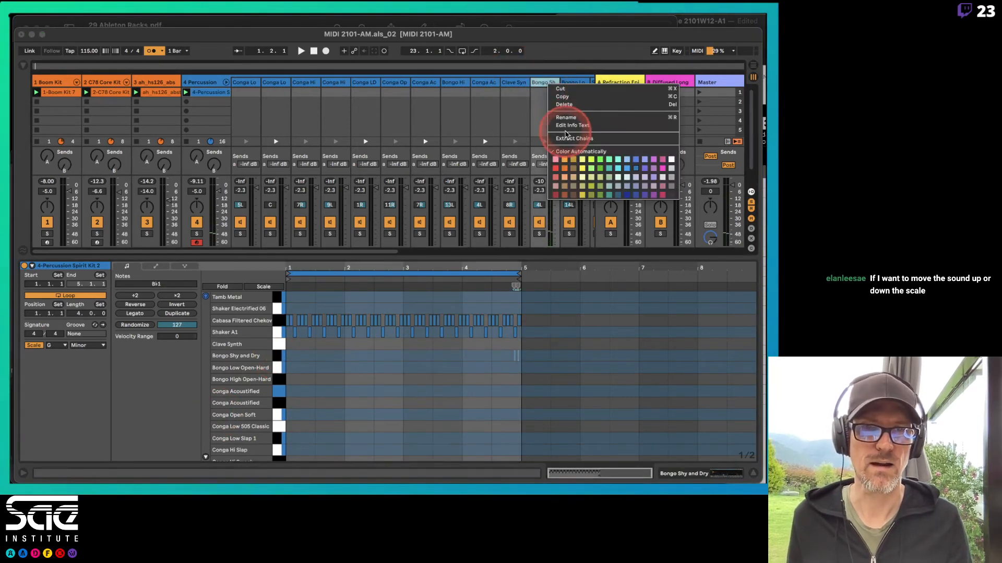
click(571, 138)
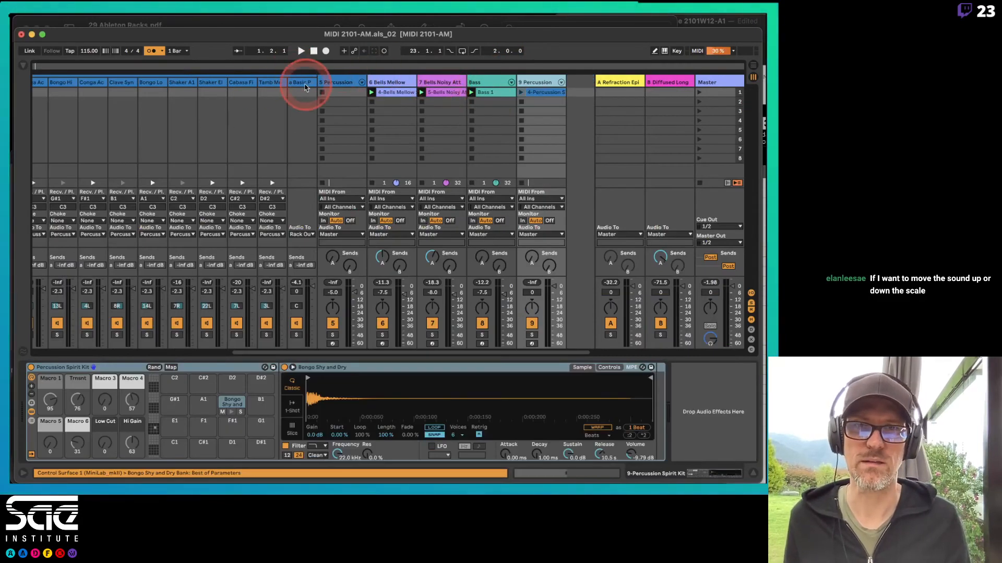
Step: Move the extracted bongo clip onto the duplicated 5 Percussion track and delete the 9 Percussion track
scroll(320, 108, left, 10)
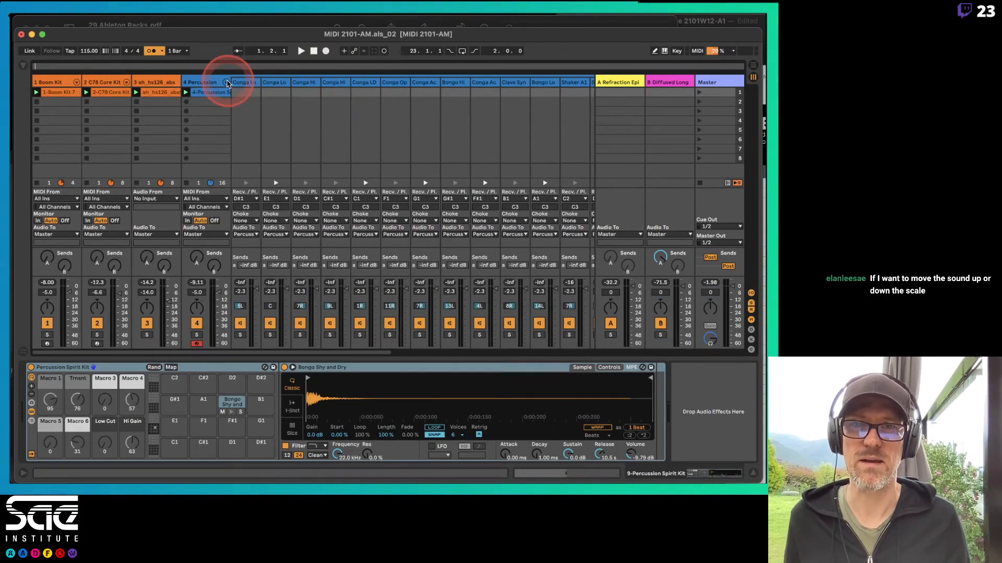
click(226, 82)
drag(461, 92, 254, 90)
click(468, 80)
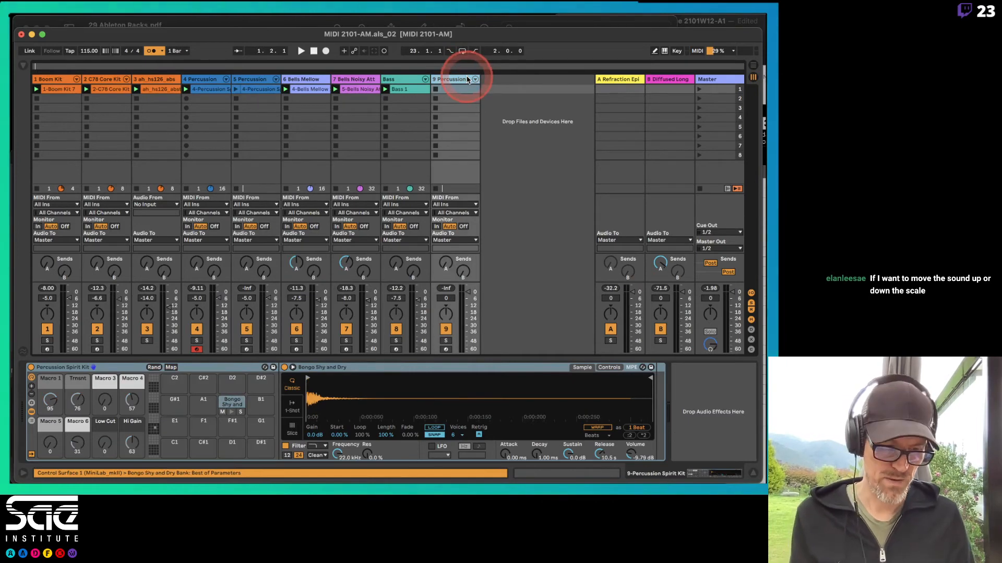
key(Delete)
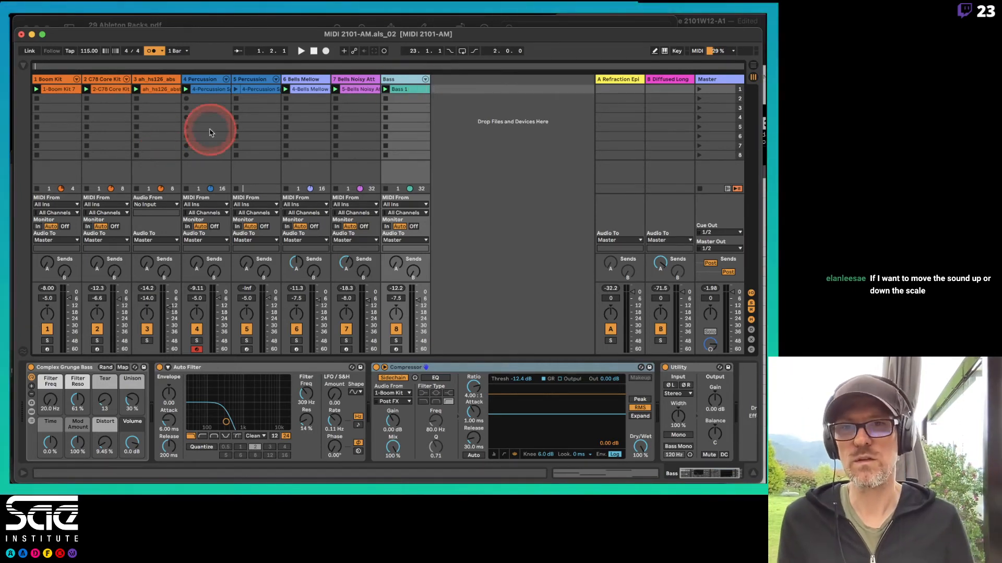
Step: Compare the kits on the 4 and 5 Percussion tracks and arm the 5 Percussion track for recording
click(212, 81)
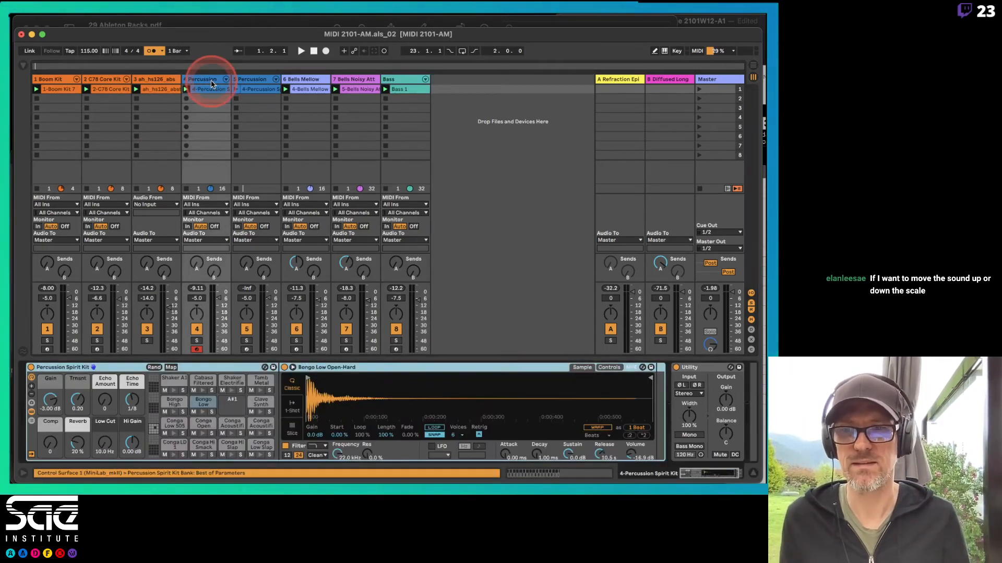
click(249, 93)
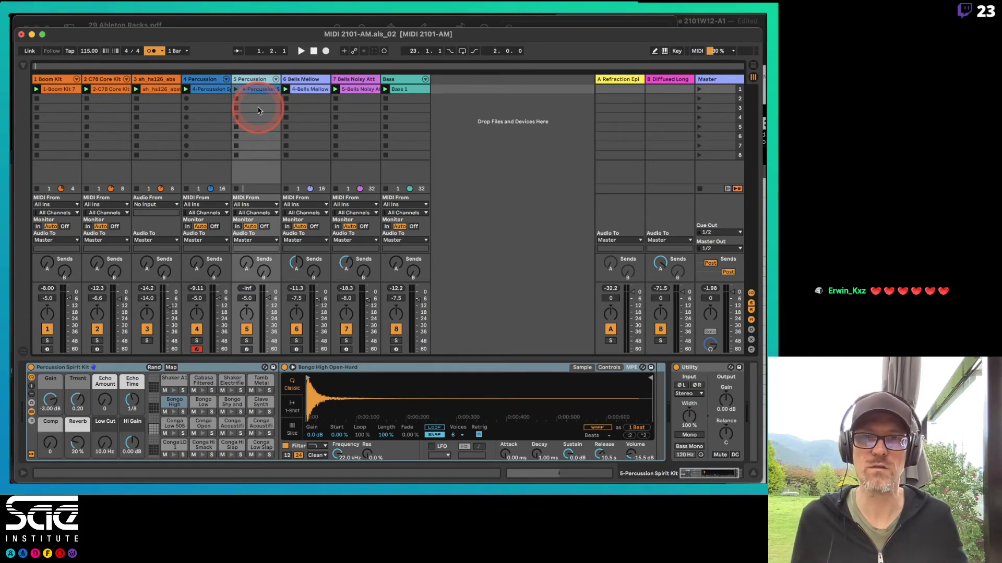
drag(258, 110, 234, 91)
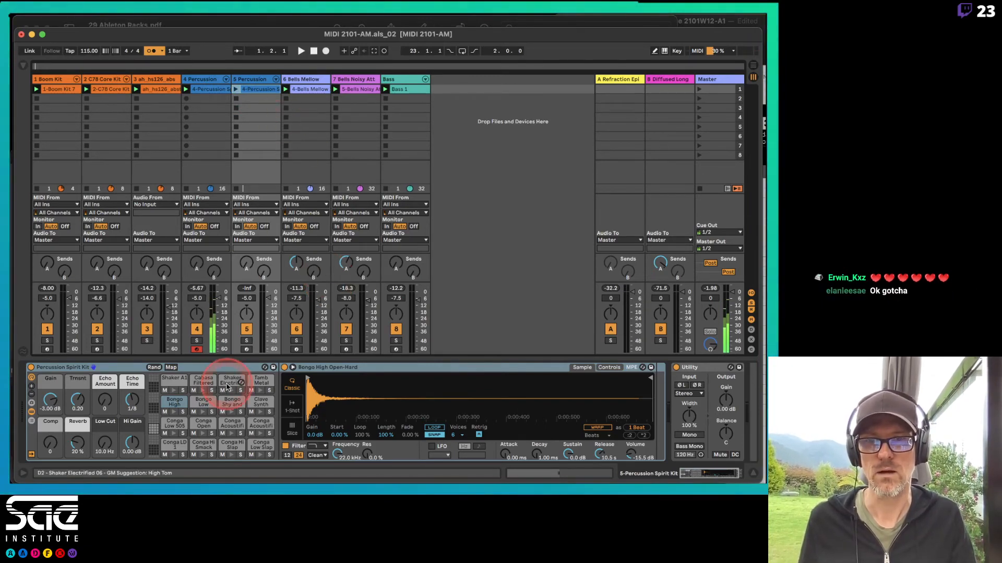
click(246, 349)
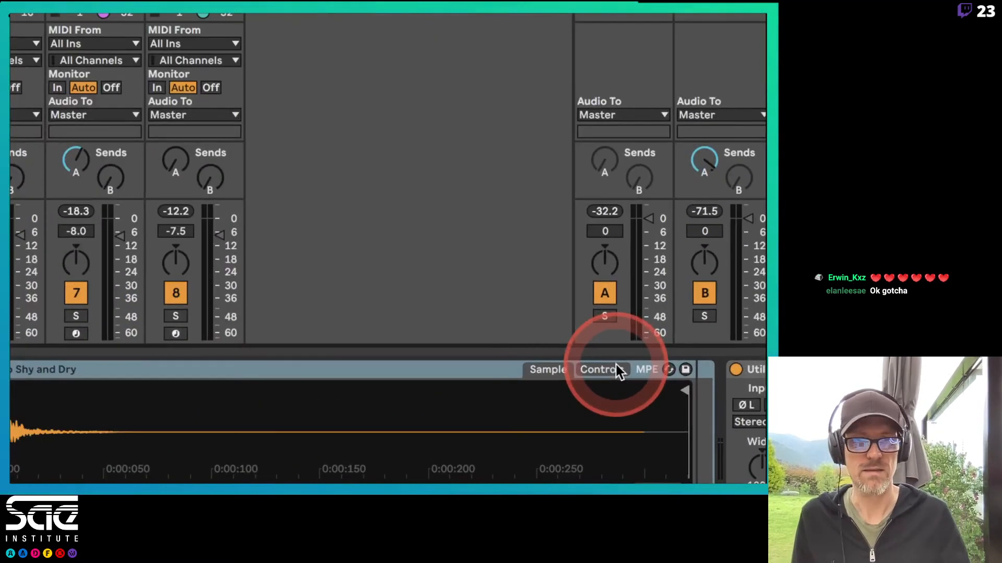
Step: Show the Bongo Shy and Dry sampler's controls and set its pitch transpose to -5 st
click(608, 367)
click(569, 433)
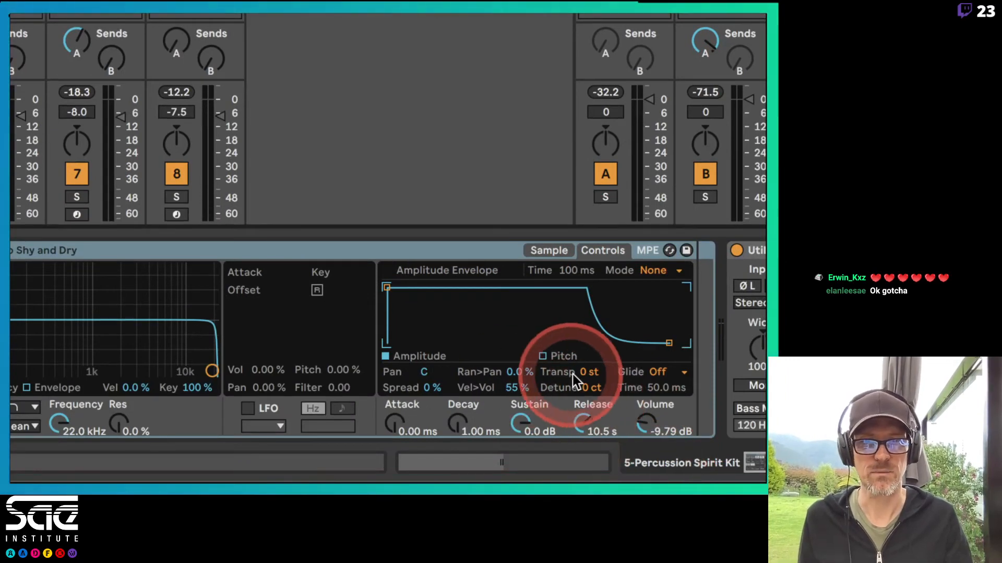
click(586, 373)
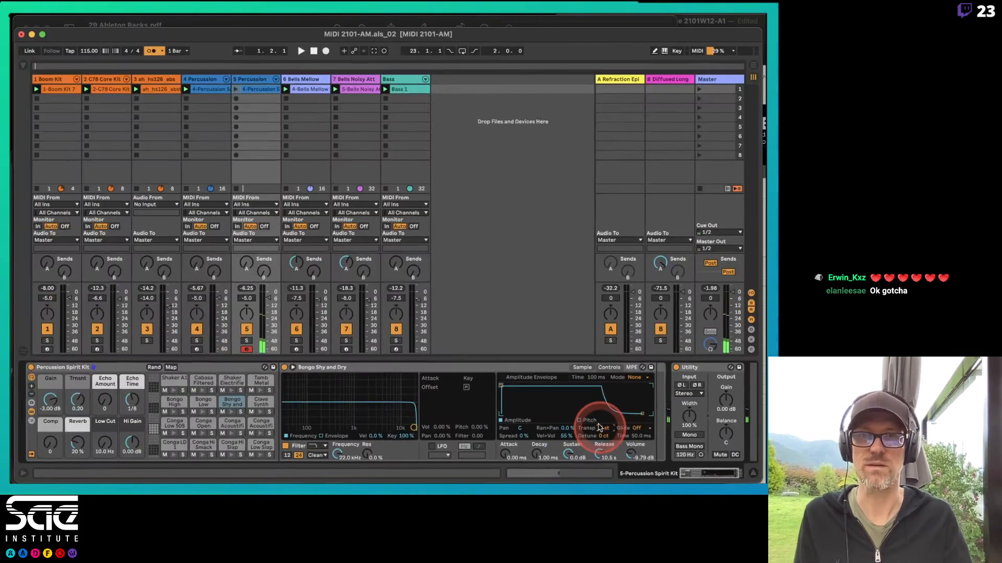
Step: Play the set and launch the first scene to hear the transposed bongo with the other tracks
key(space)
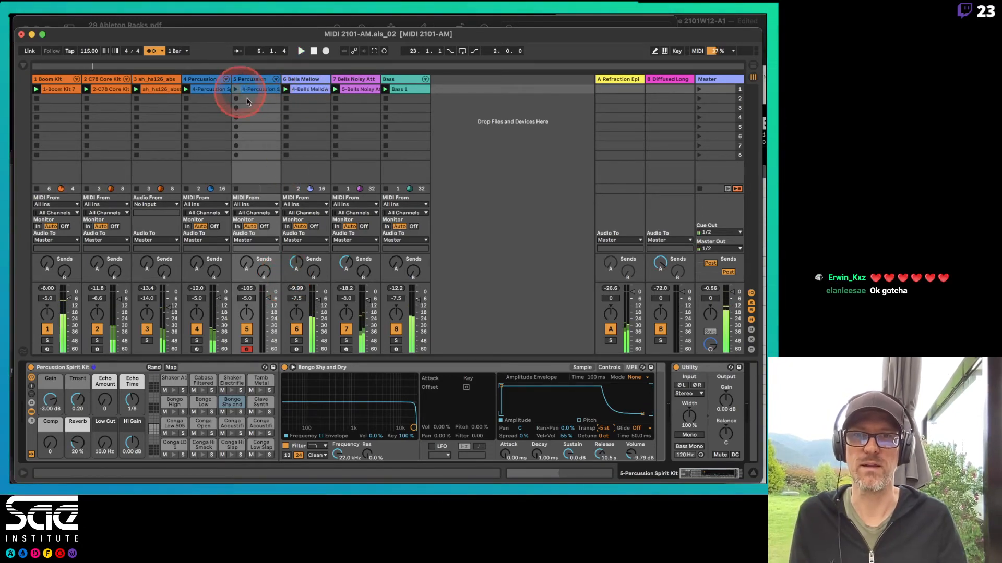
click(699, 88)
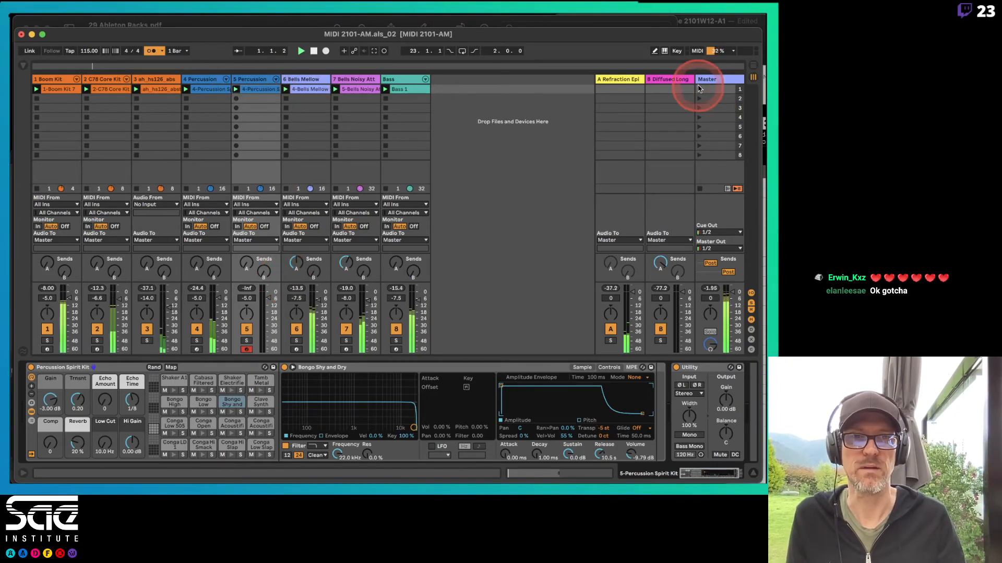
Step: Show the notes of the 5 Percussion clip and set the 5 Percussion track's volume to -16 dB
click(263, 90)
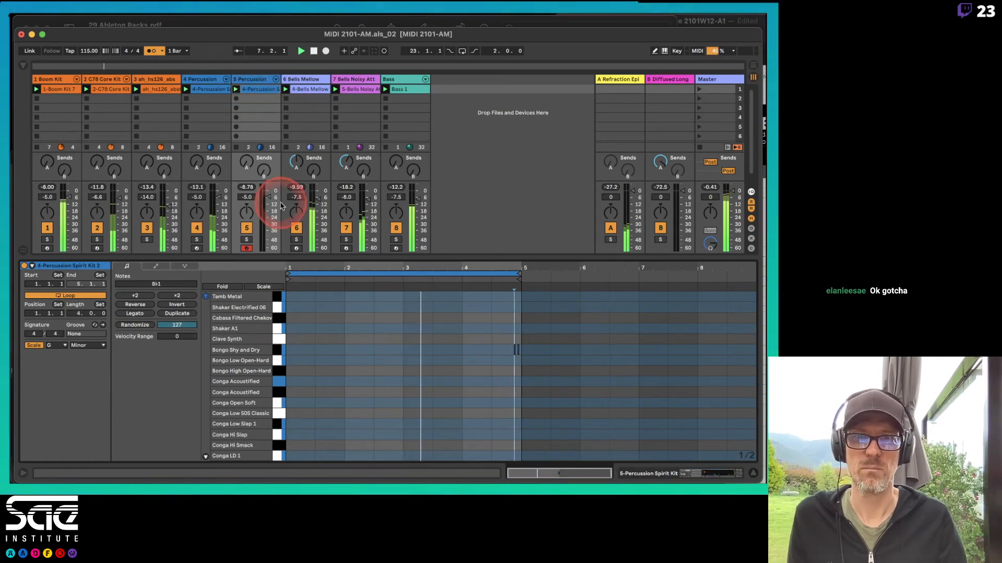
drag(265, 197, 268, 212)
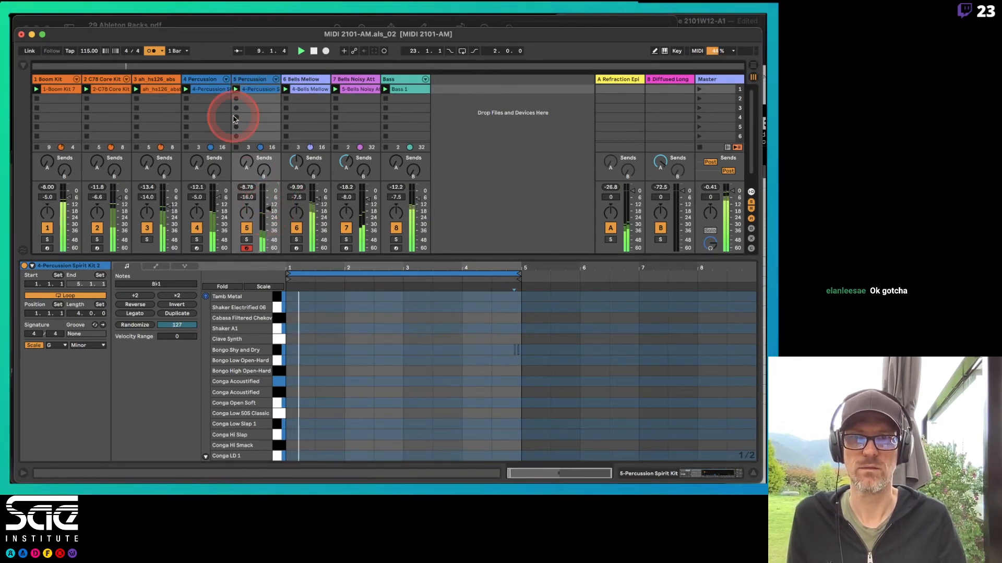
click(253, 81)
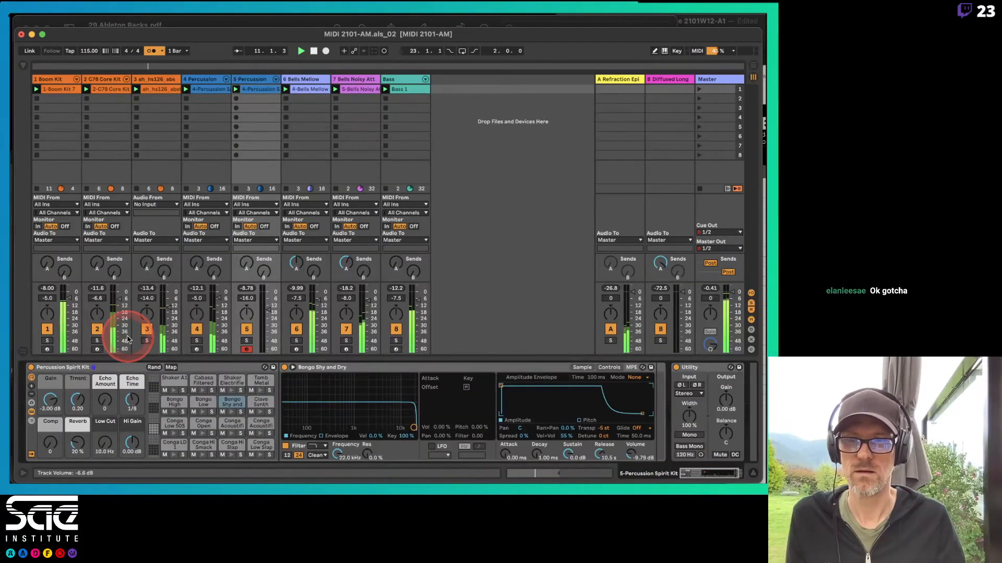
click(206, 80)
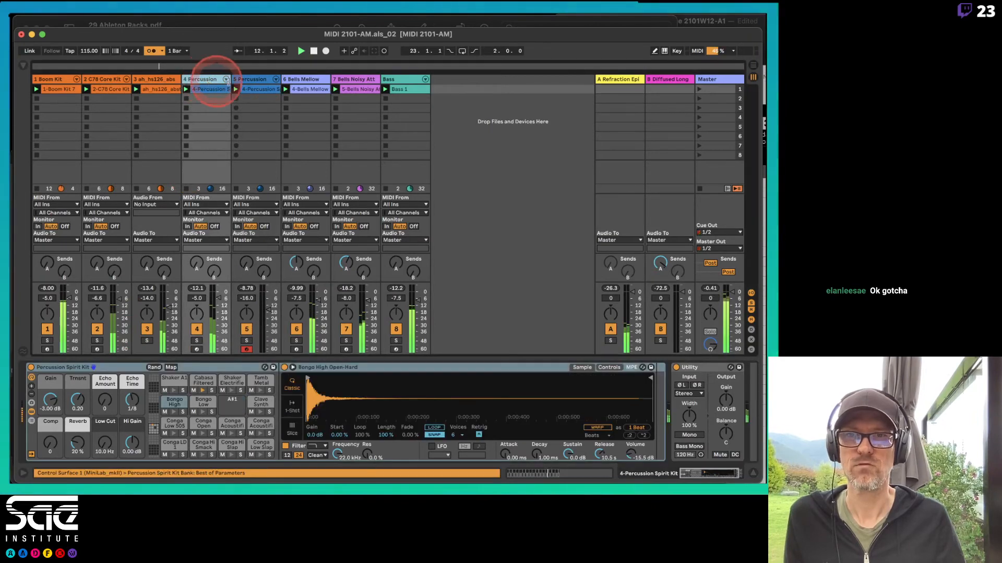
Step: Color the 4 and 5 Percussion tracks orange and assign the track color to their clips
click(252, 80)
right_click(265, 82)
click(278, 196)
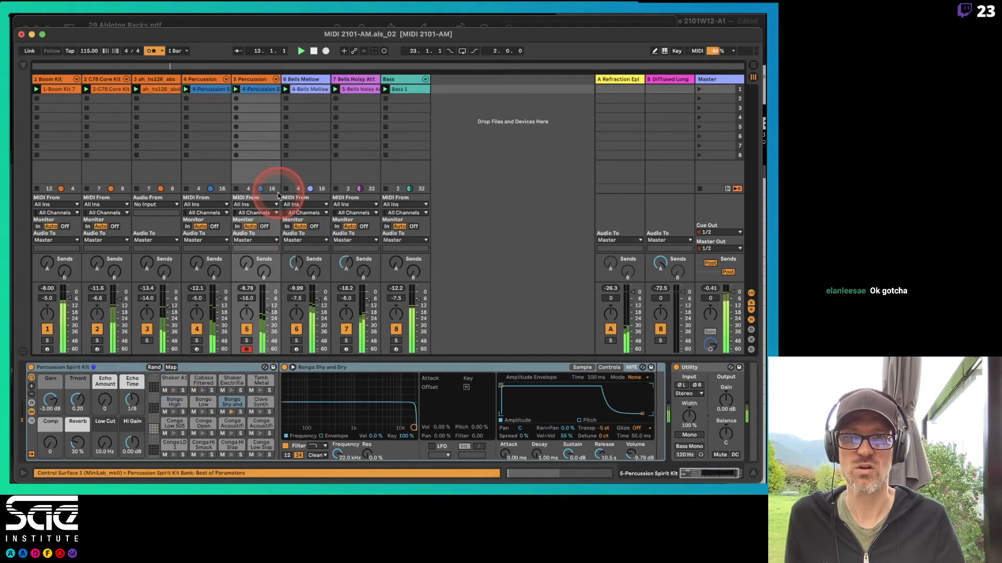
right_click(214, 79)
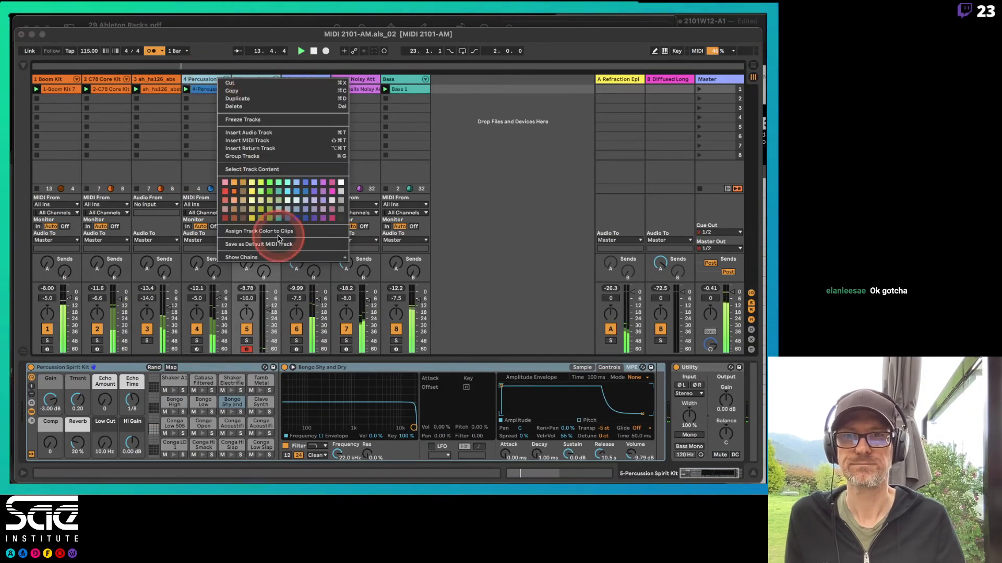
click(273, 235)
Step: Rename the 4 Percussion track "Shaker Lp"
click(205, 79)
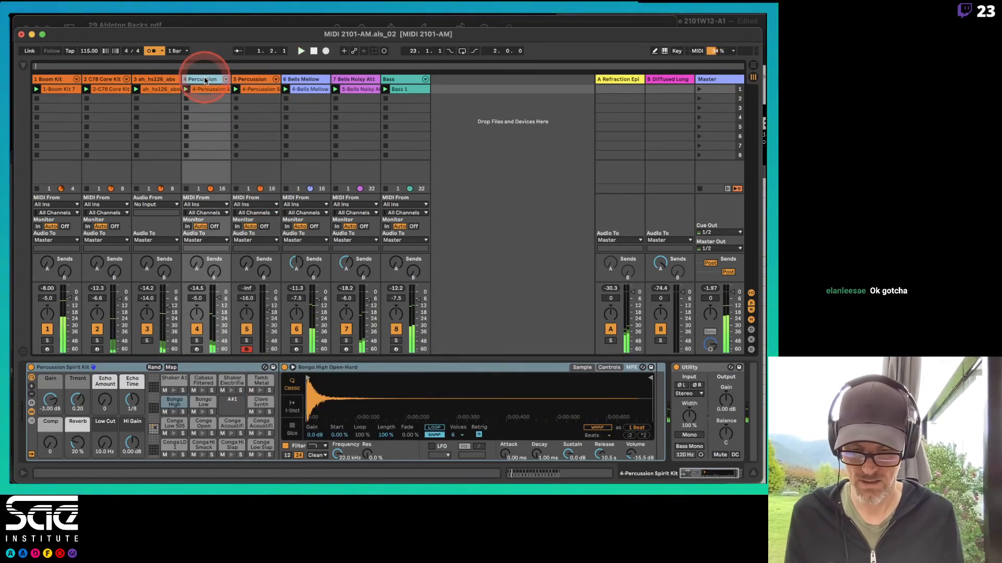
key(super+r)
text(Shaker Lp)
key(Return)
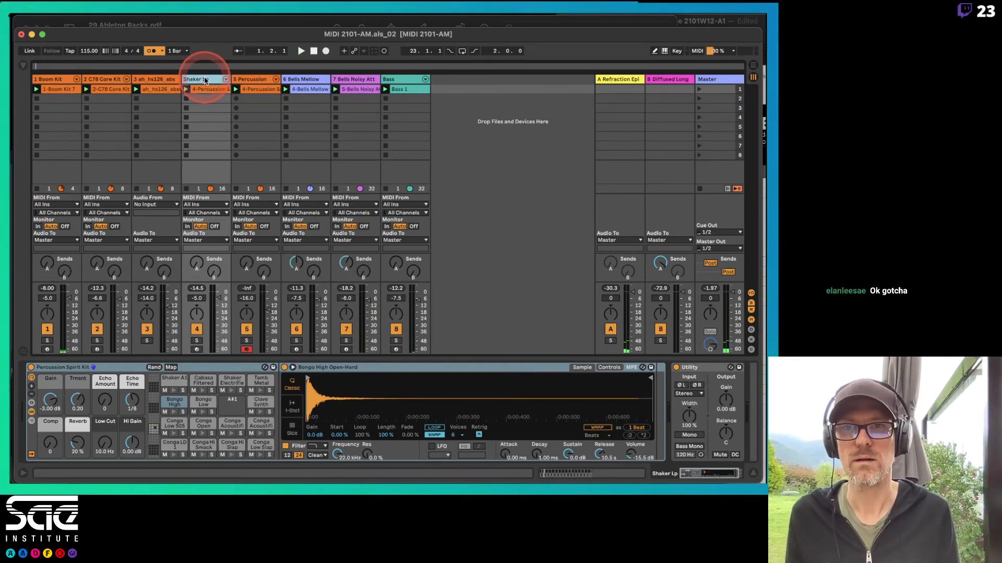
key(Tab)
key(Tab)
Step: Rename the 5 Percussion track "Bongo" and give the shaker and bongo clips the same names as their tracks
click(253, 80)
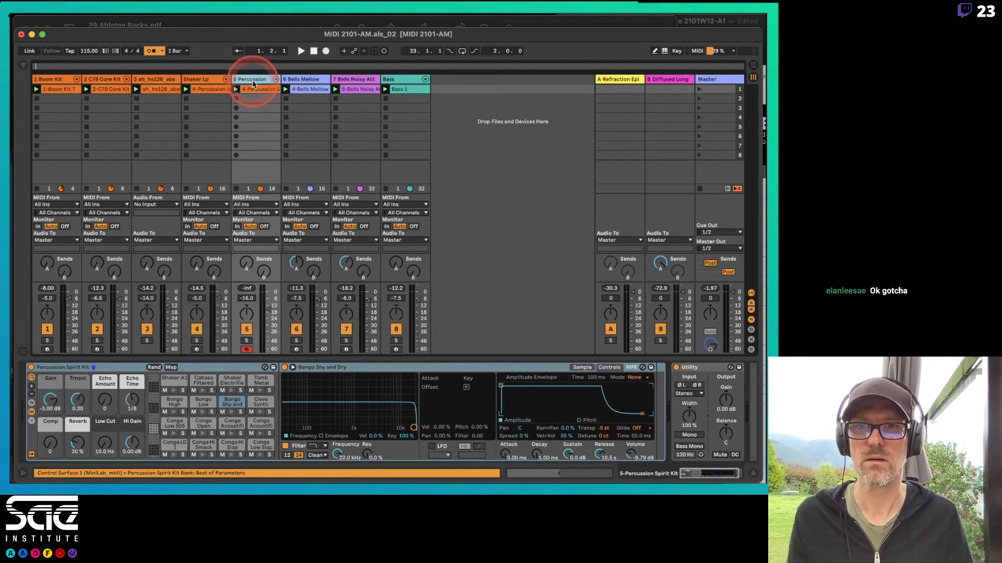
key(super+r)
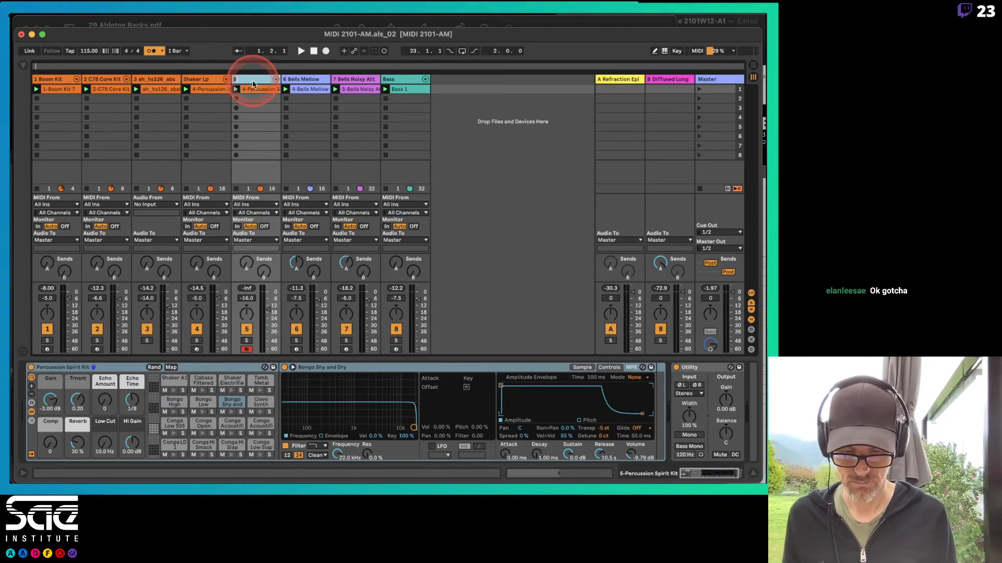
key(Return)
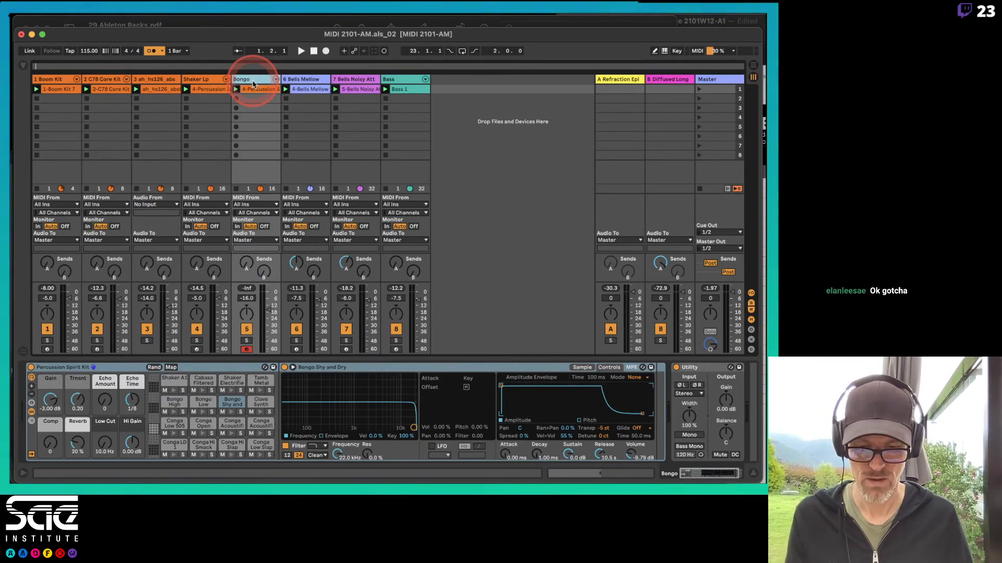
click(204, 81)
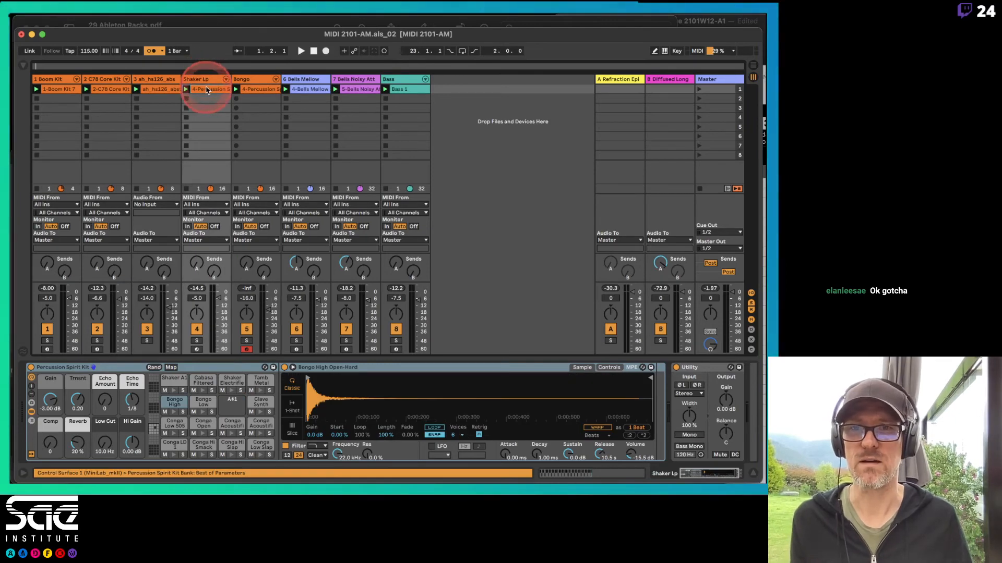
click(250, 81)
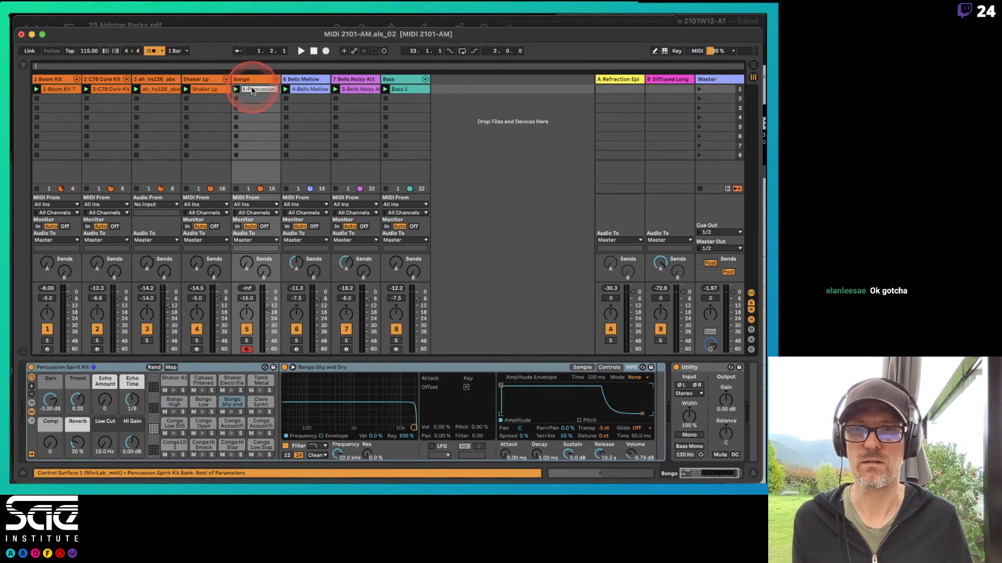
Step: Rename the audio loop track 3 ah_hs126 "HH Lp"
click(156, 80)
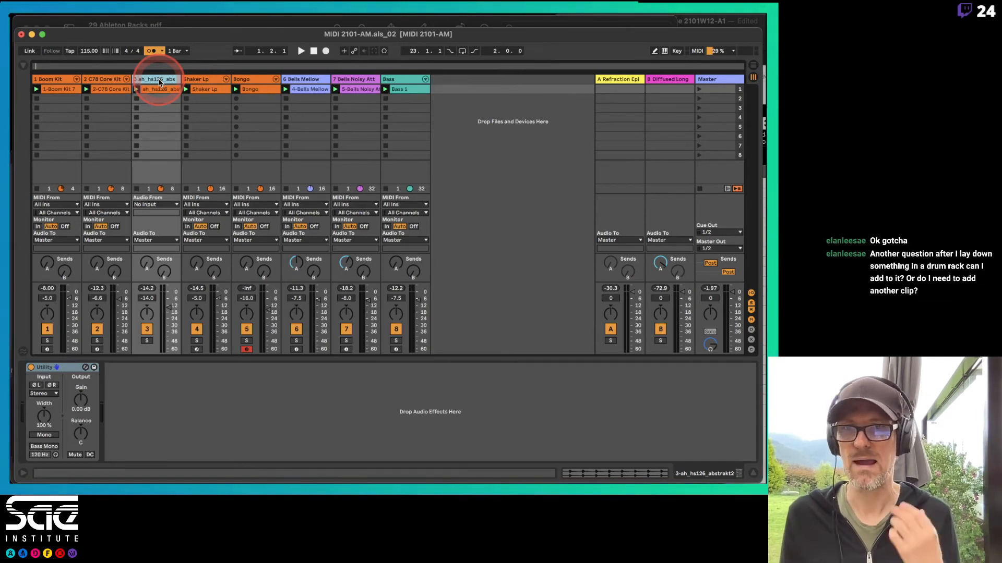
double_click(160, 80)
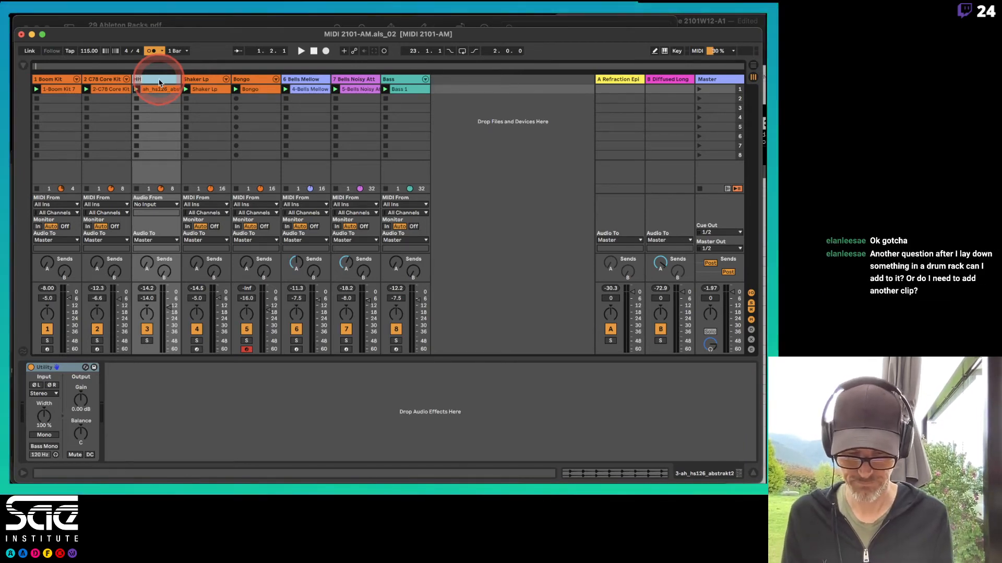
text(HH Lp)
key(Return)
Step: Rename the 1 Boom Kit track and its clip "BD"
click(52, 81)
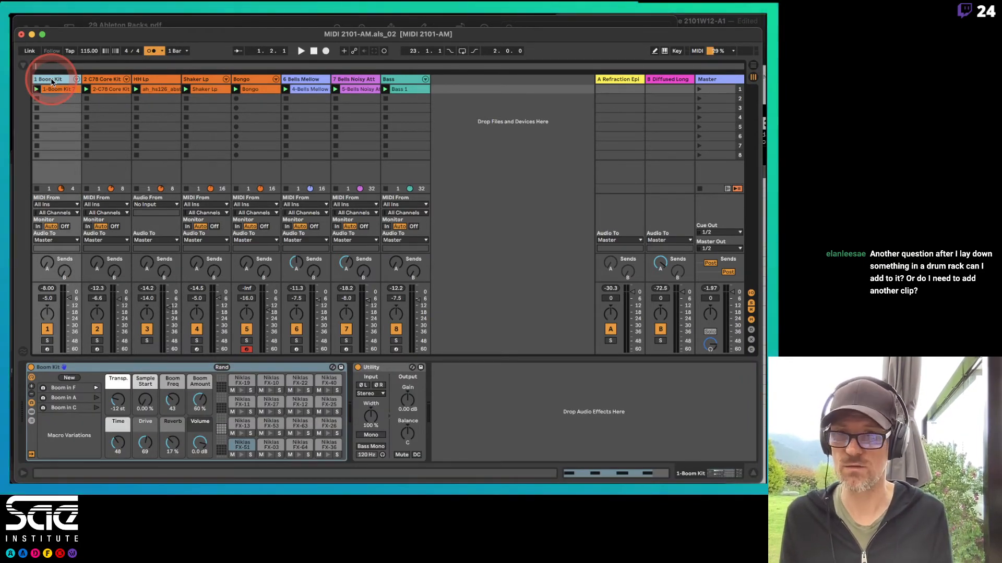
text(BD)
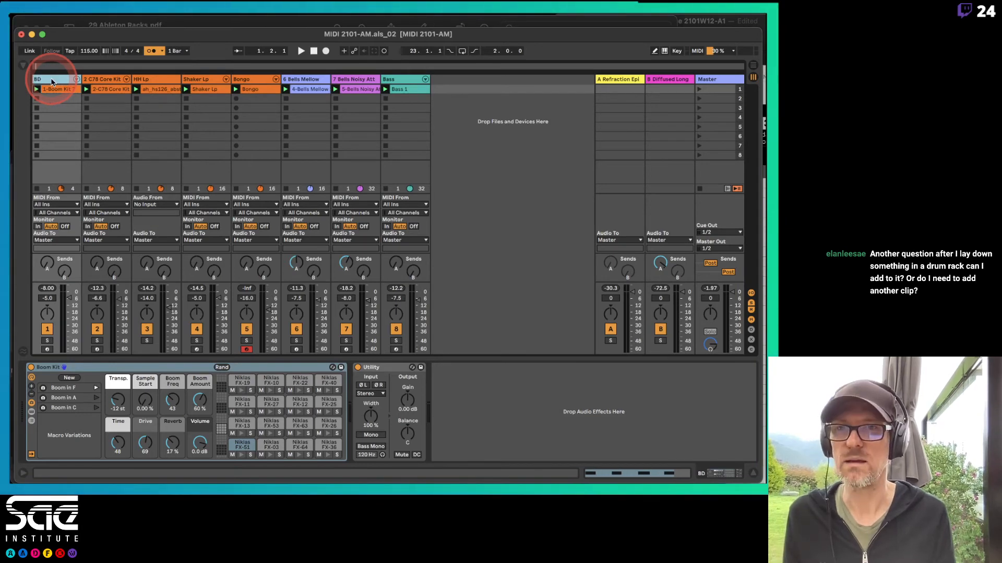
click(50, 89)
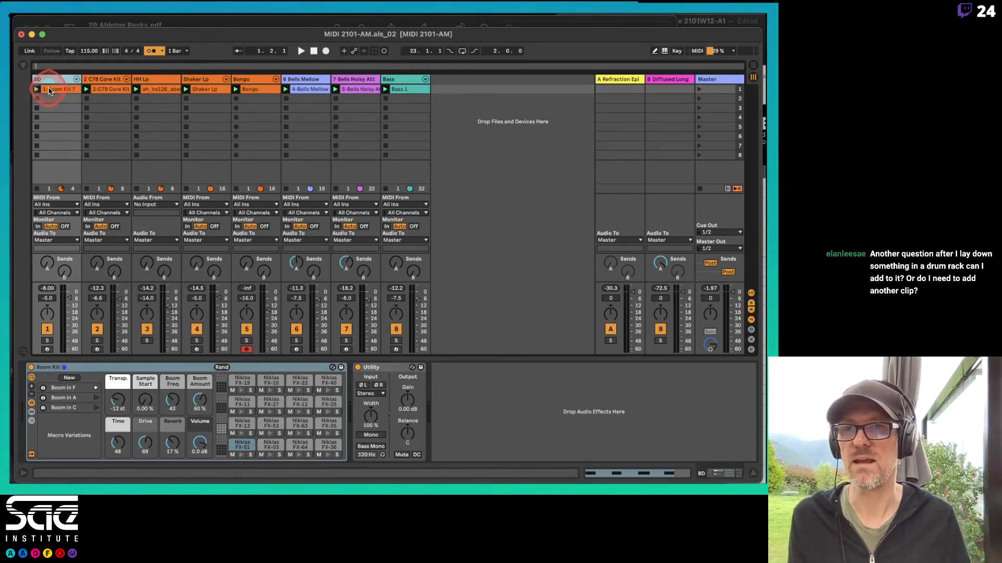
key(super+r)
text(BD)
key(Return)
Step: Play the set with the 2 C78 Core Kit track soloed, turn off the metronome, and release the solo
click(103, 80)
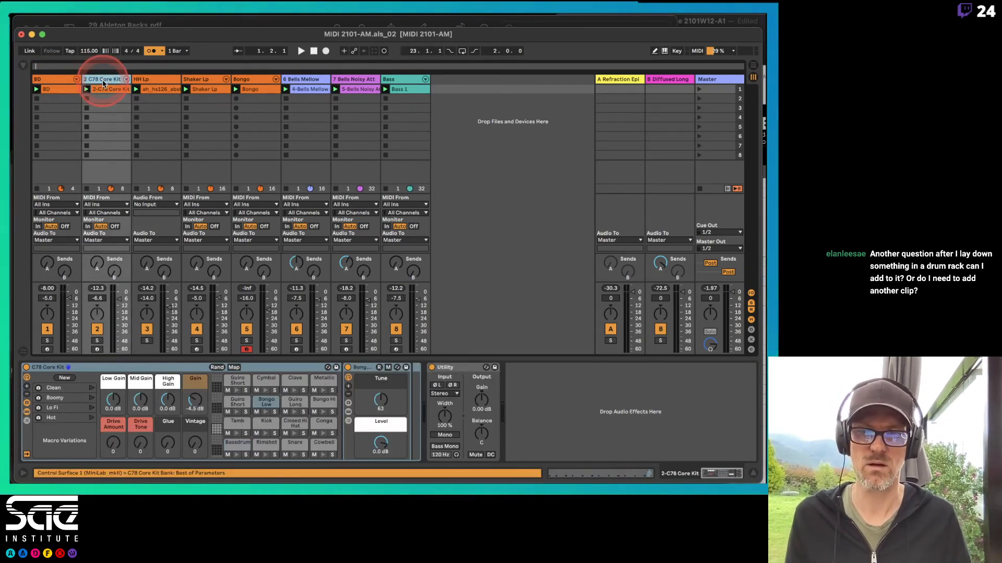
key(space)
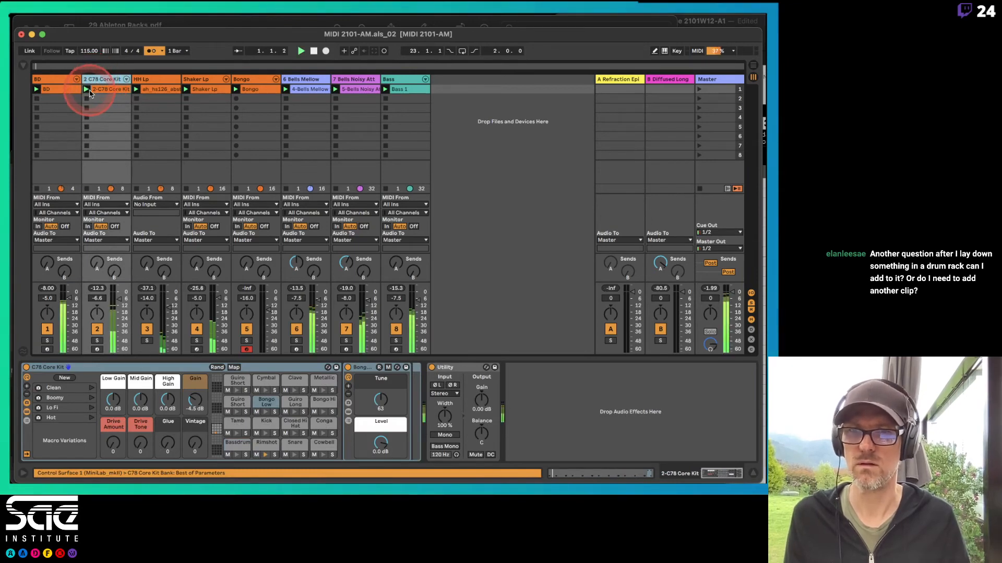
click(97, 342)
click(164, 89)
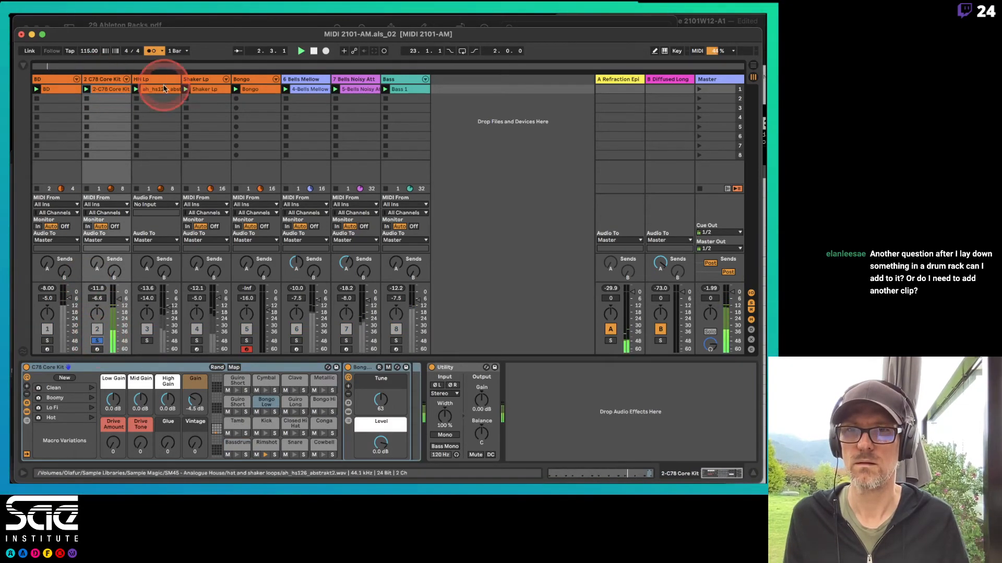
click(151, 50)
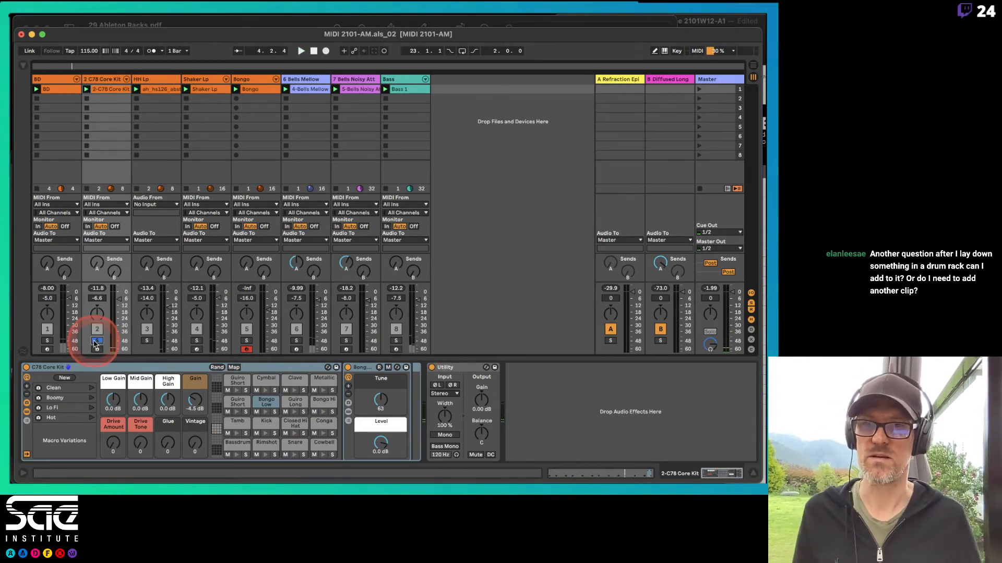
click(95, 341)
Step: Show the C78 Core Kit's chains during playback and extract the Closed Hi Hat chain to its own track
click(119, 79)
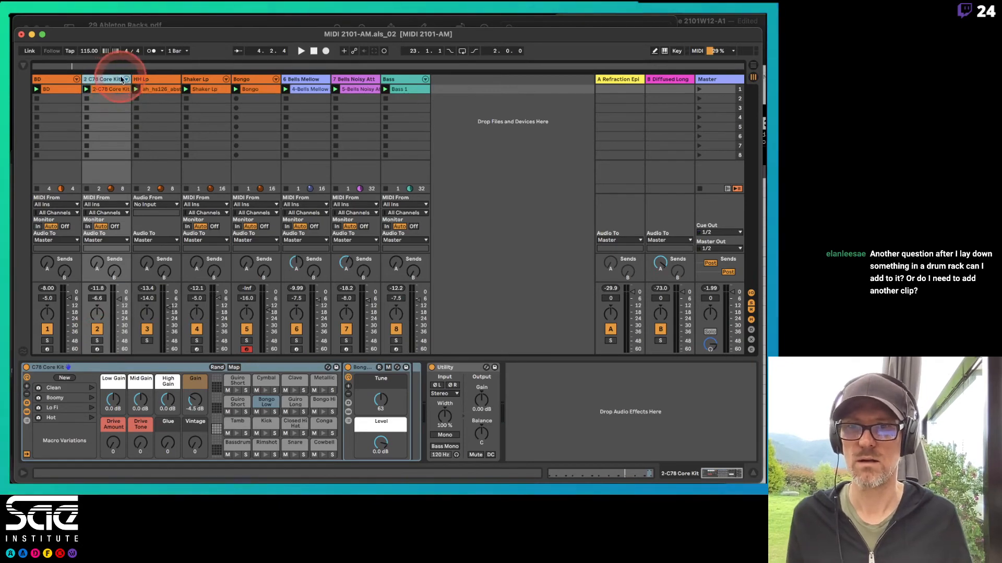
click(125, 80)
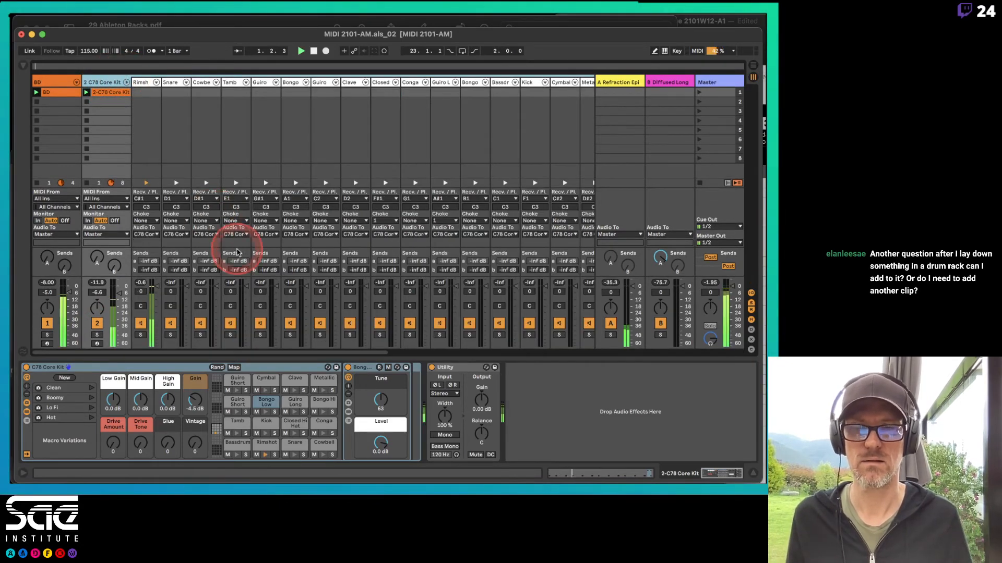
click(174, 155)
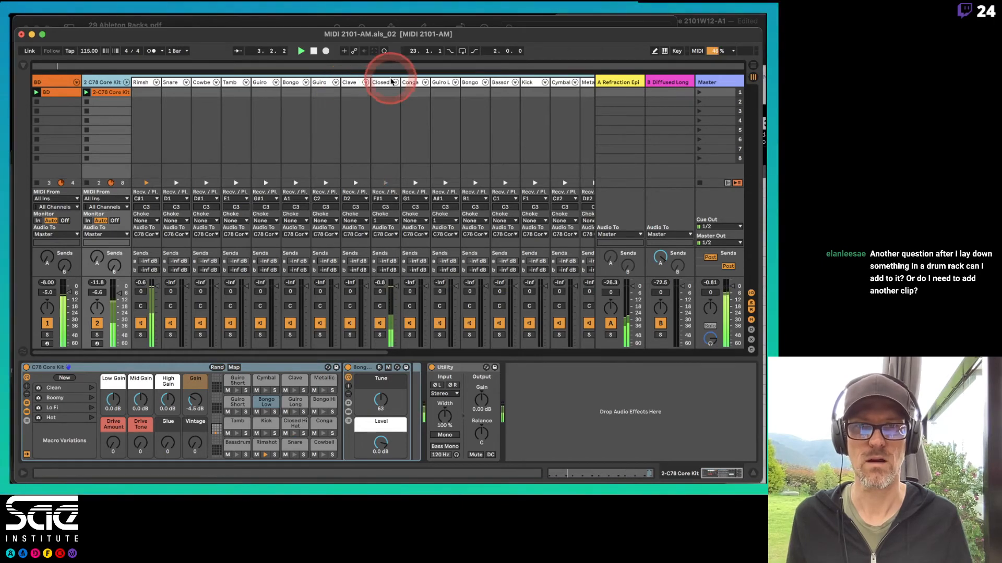
click(381, 83)
right_click(382, 82)
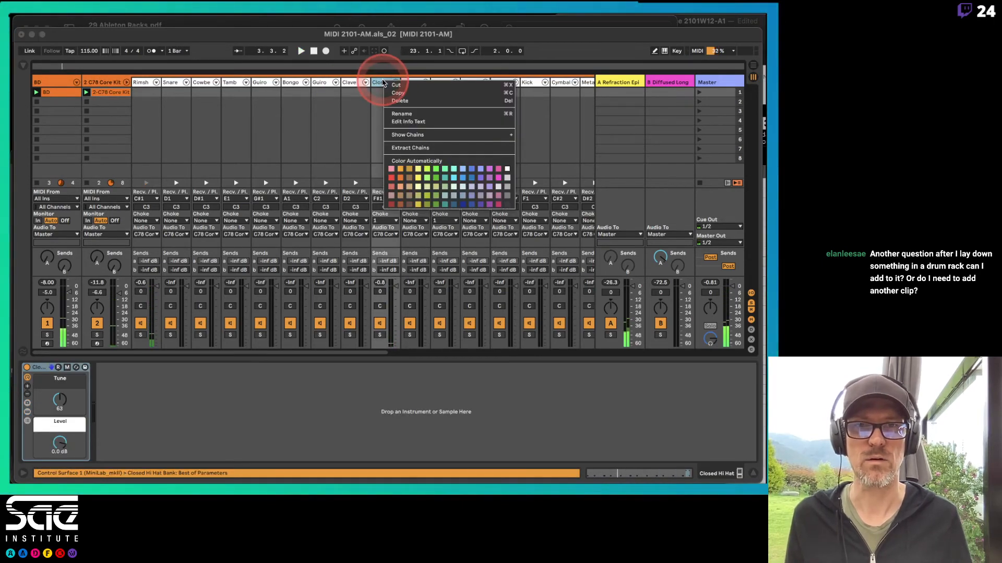
click(408, 148)
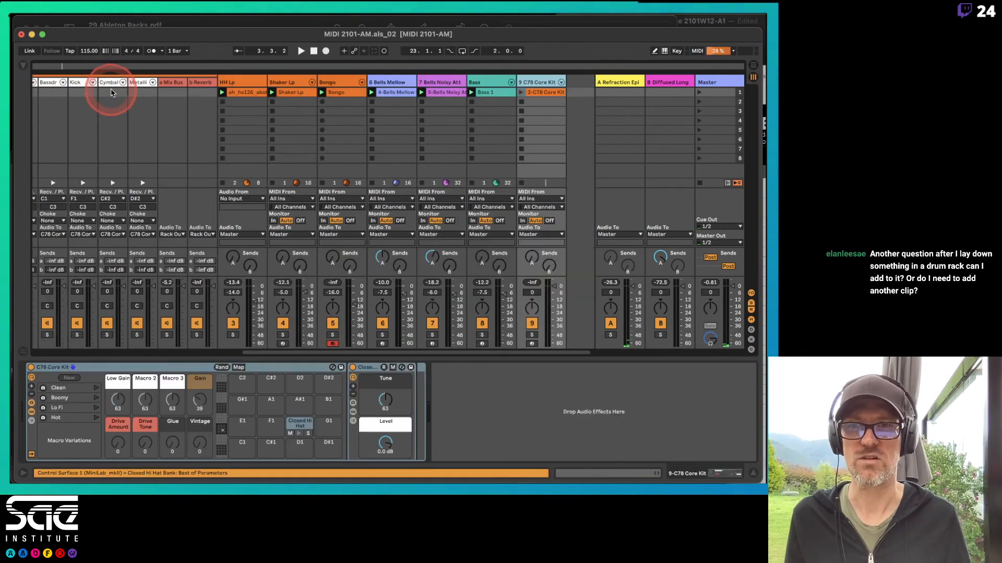
Step: Collapse the C78 Core Kit's chains and move the extracted 9 C78 Core Kit track directly after the original kit track
scroll(228, 102, right, 5)
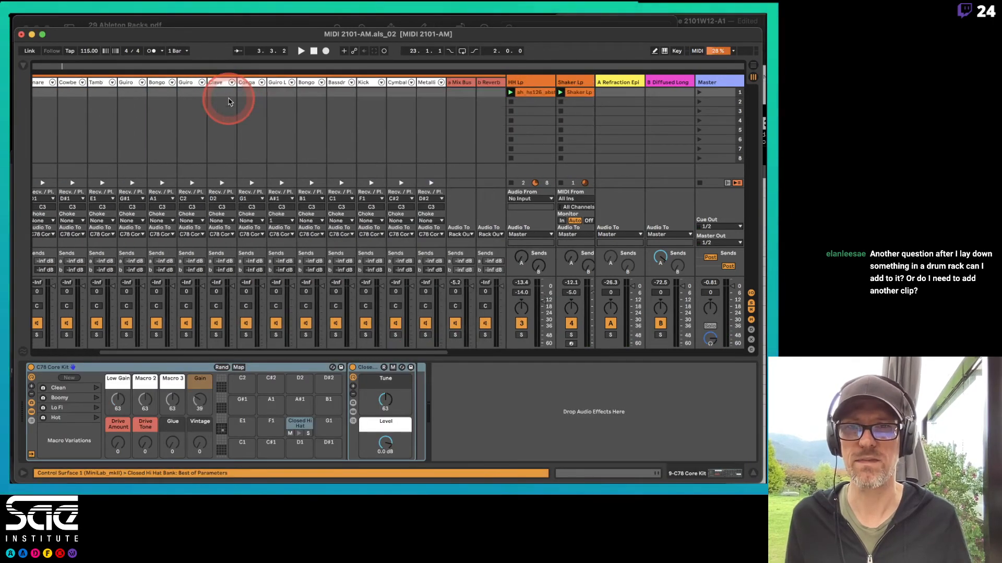
scroll(129, 82, left, 5)
click(126, 82)
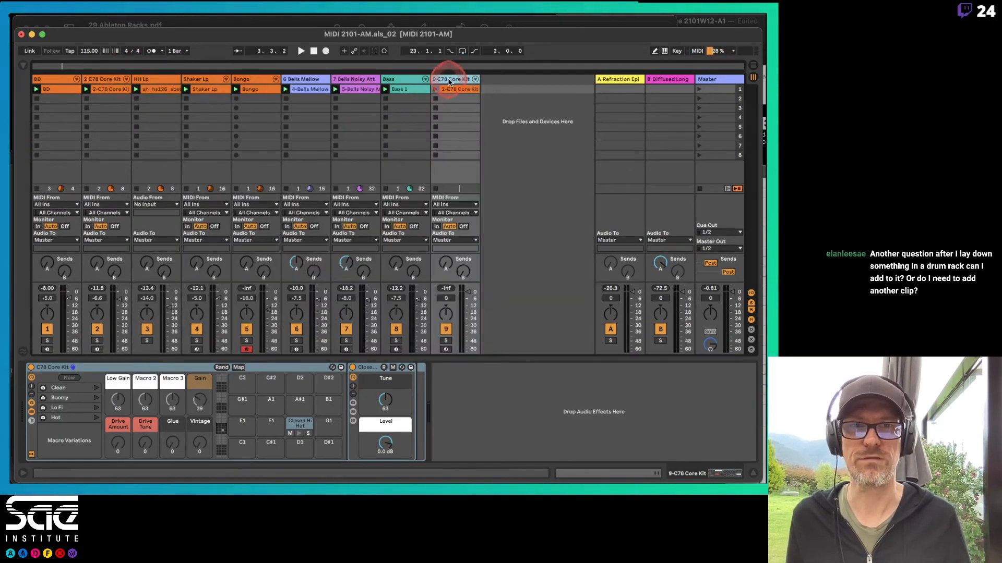
drag(449, 79, 135, 79)
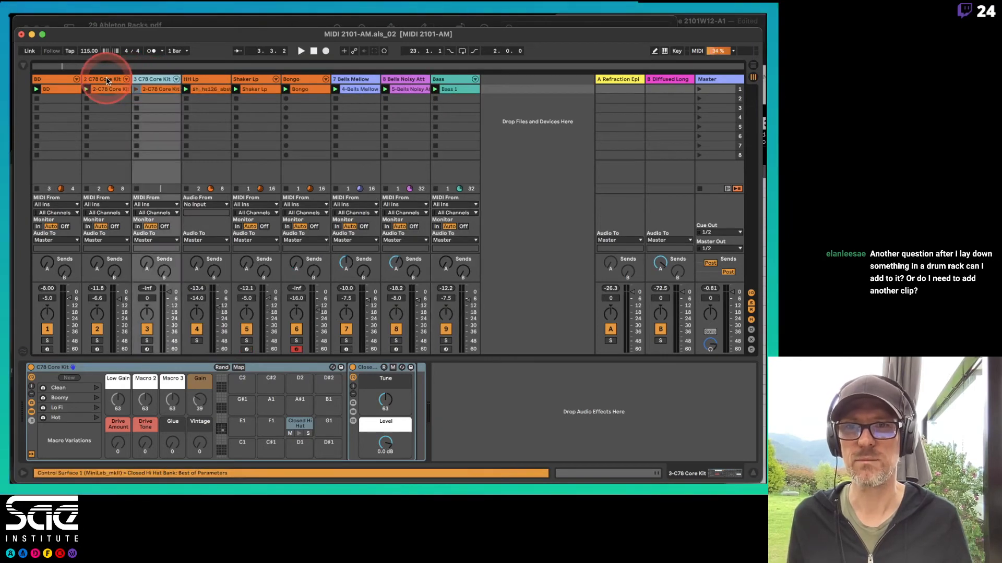
Step: Rename the original 2 C78 Core Kit track "SS"
click(107, 81)
key(super+r)
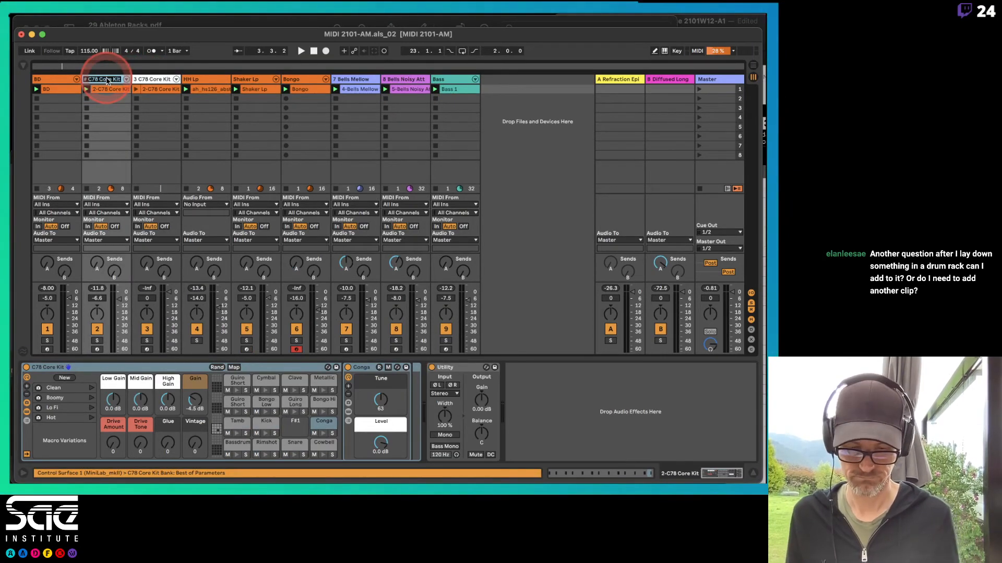
text(SS)
key(Return)
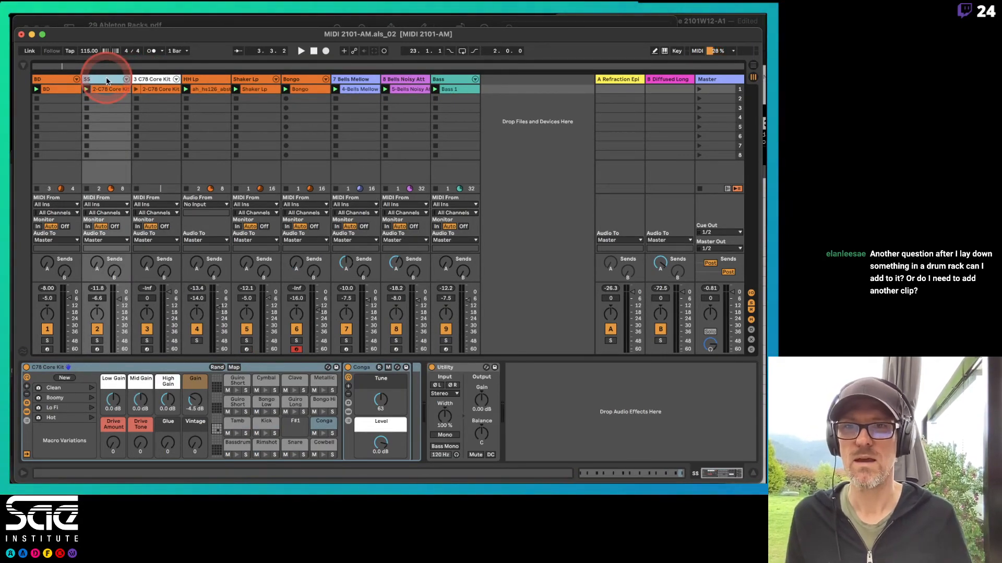
Step: Rename the extracted closed hi-hat track "CH"
click(138, 81)
key(super+r)
text(CH)
key(Return)
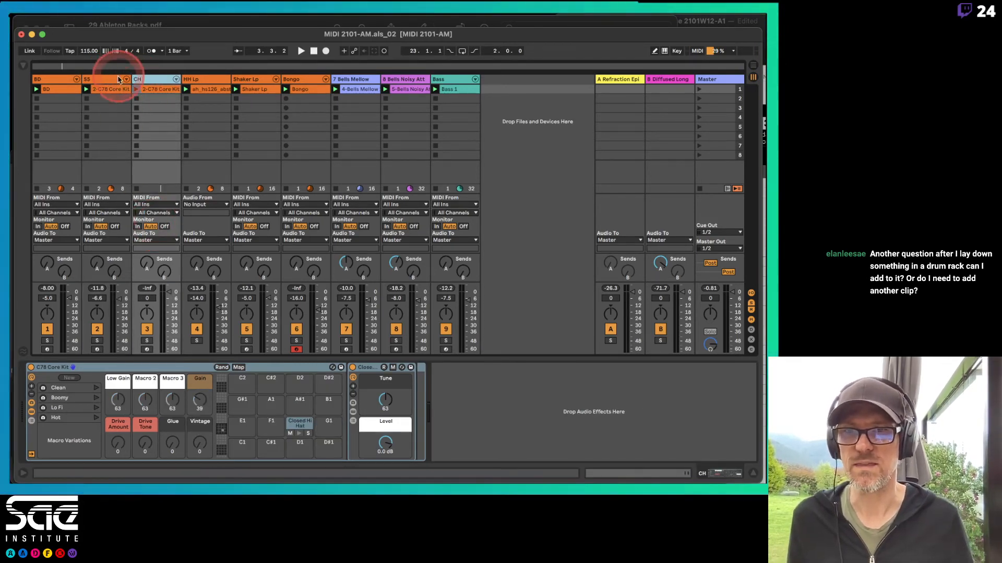
Step: Compare the device chains on the SS and CH tracks
click(118, 81)
click(162, 80)
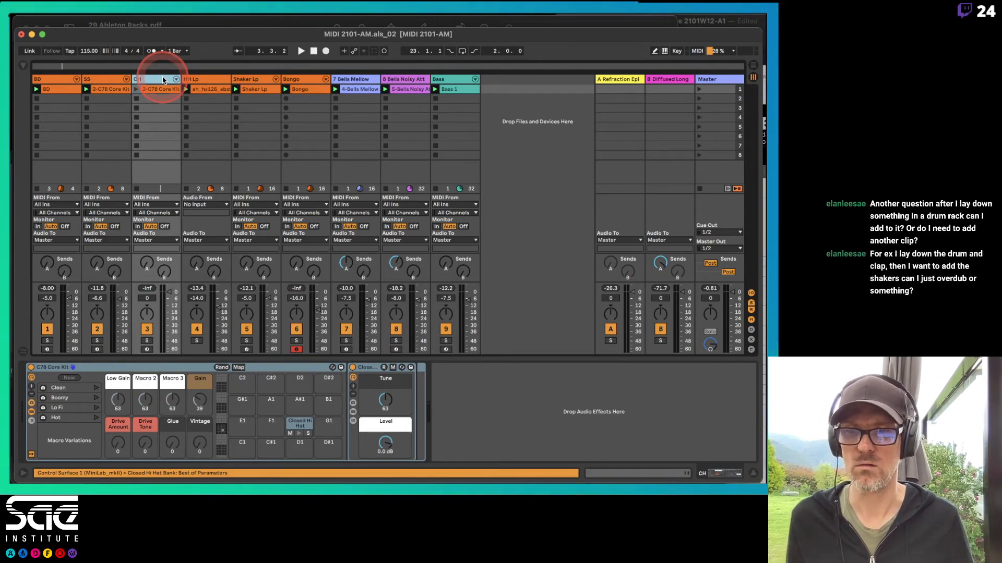
click(115, 80)
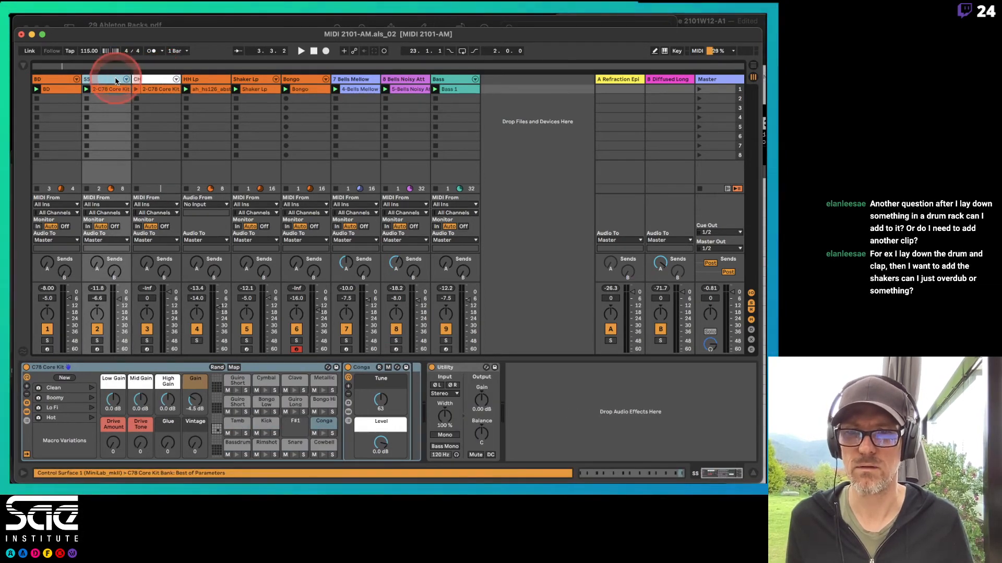
Step: View the C78 Core Kit drum racks of the CH and SS tracks in turn
click(145, 80)
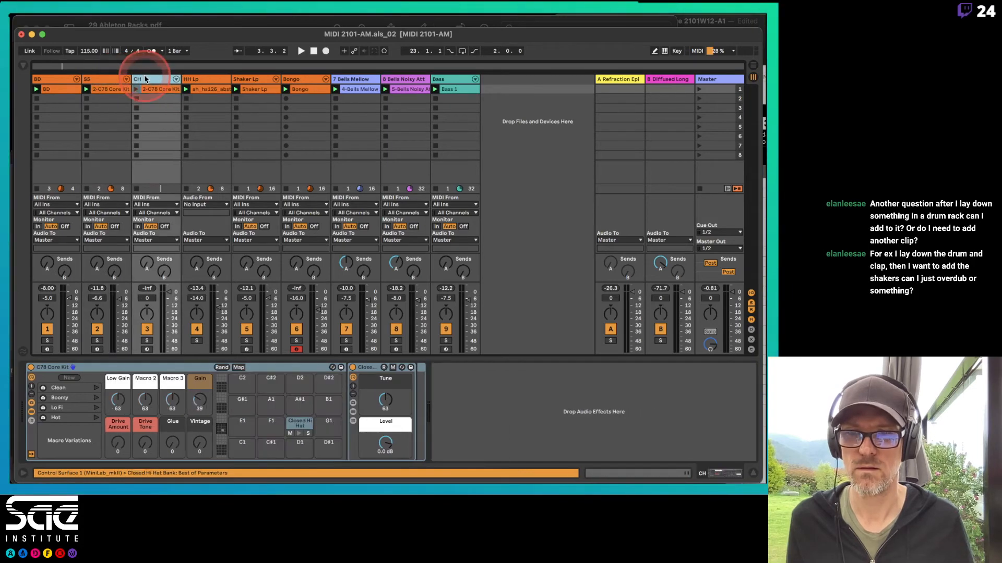
click(112, 79)
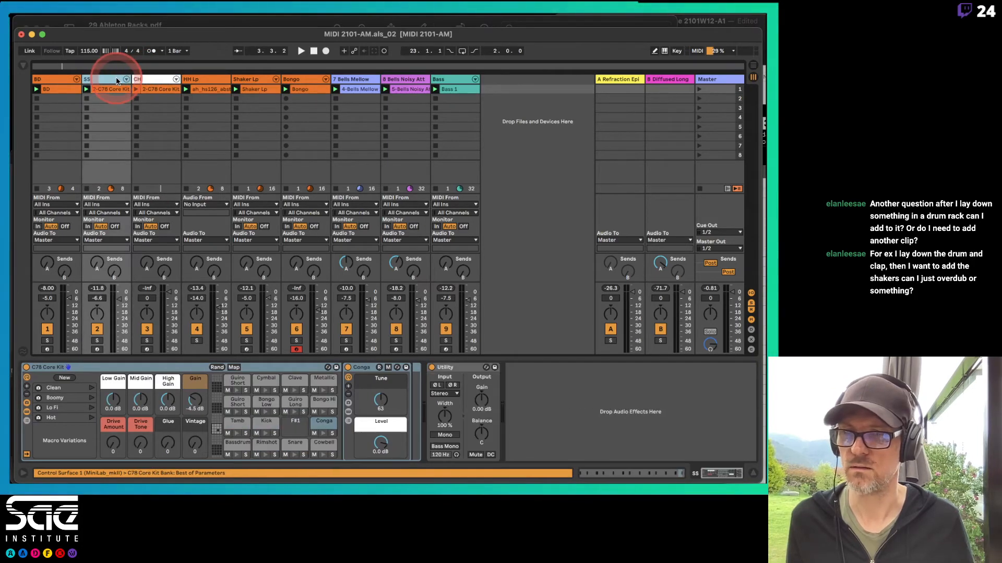
click(159, 77)
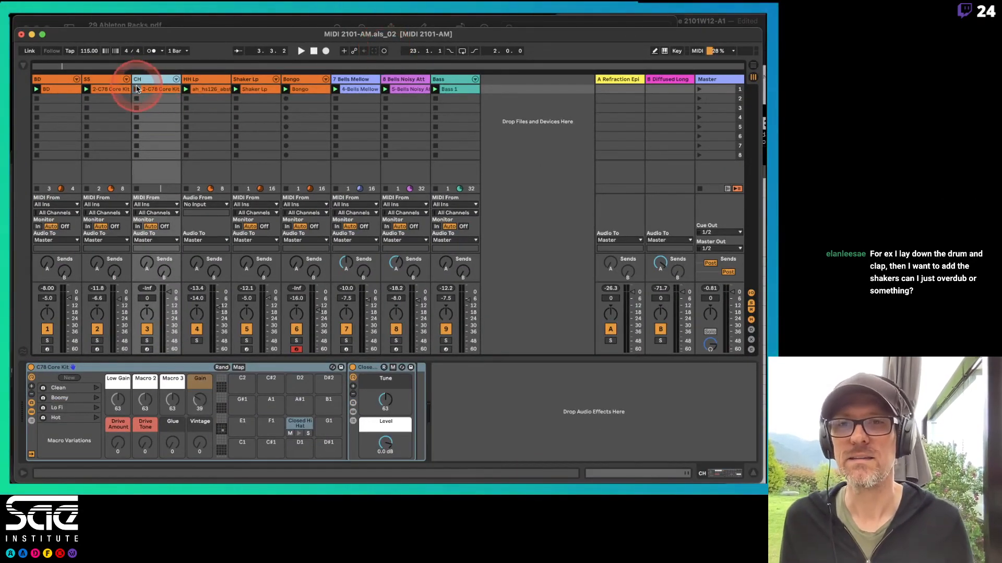
Step: Rename the SS track's clip "SS" and the CH track's clip "CH"
click(112, 88)
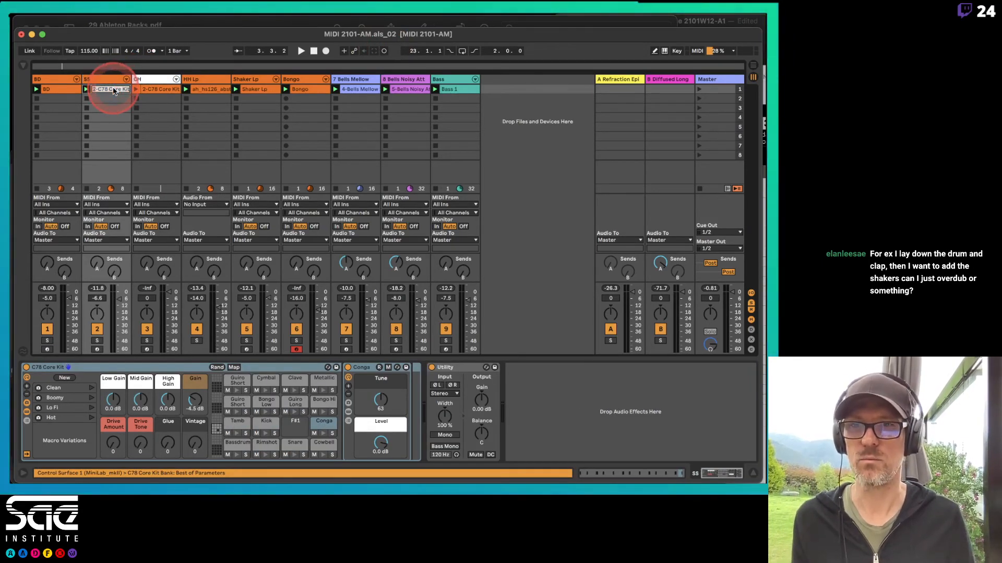
click(159, 88)
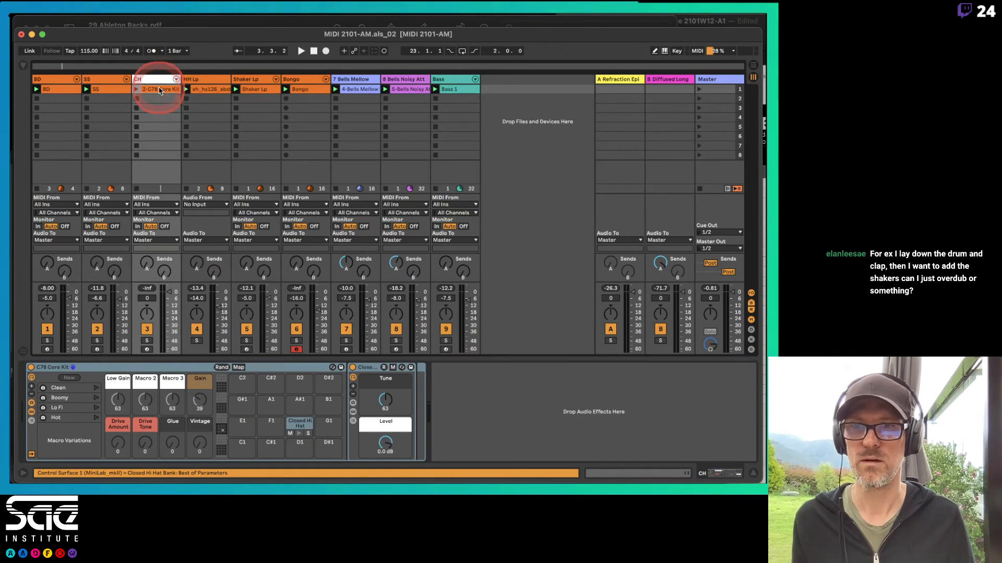
click(156, 80)
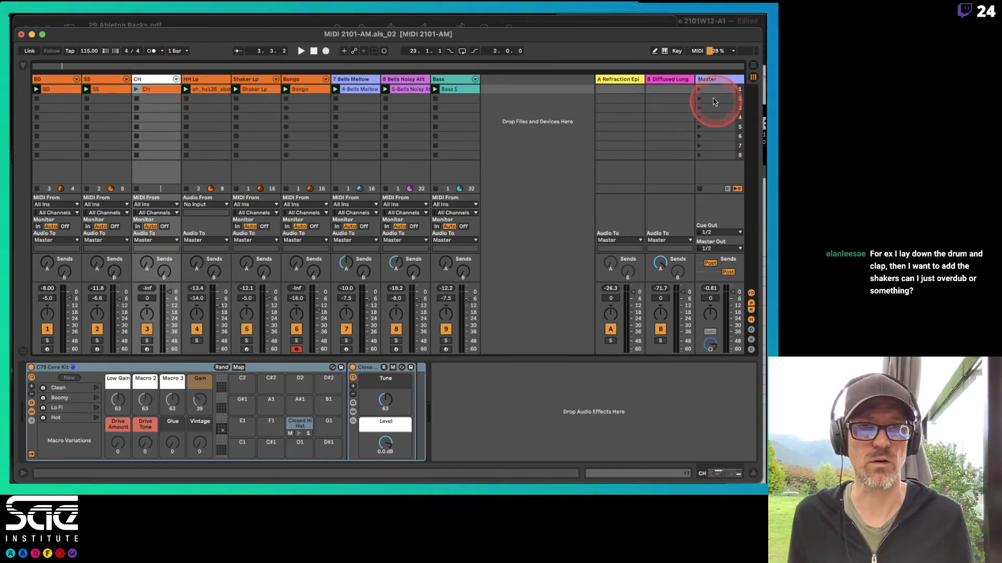
Step: Play the first scene and lower the CH track's volume to -13.5 dB
click(700, 90)
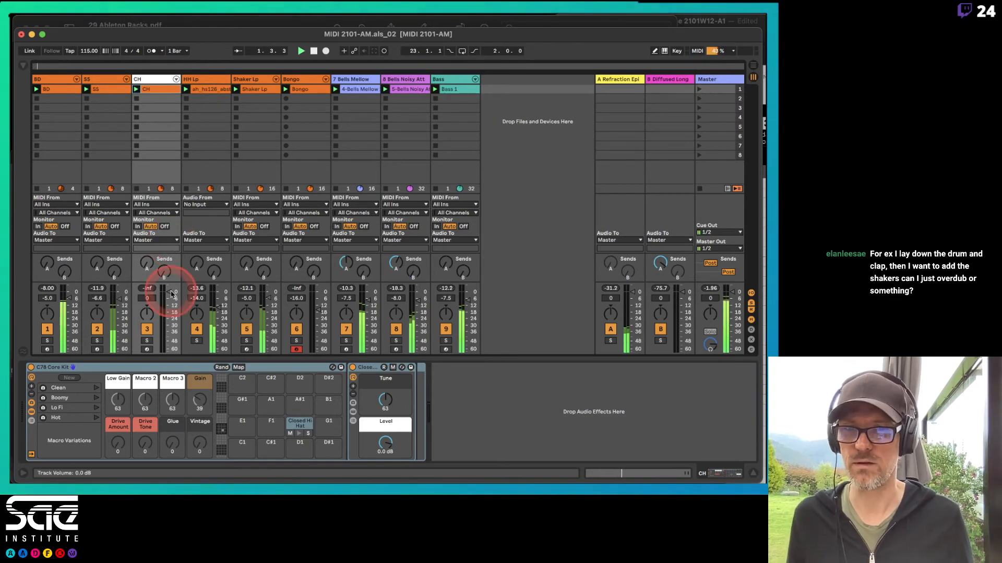
drag(170, 299, 169, 309)
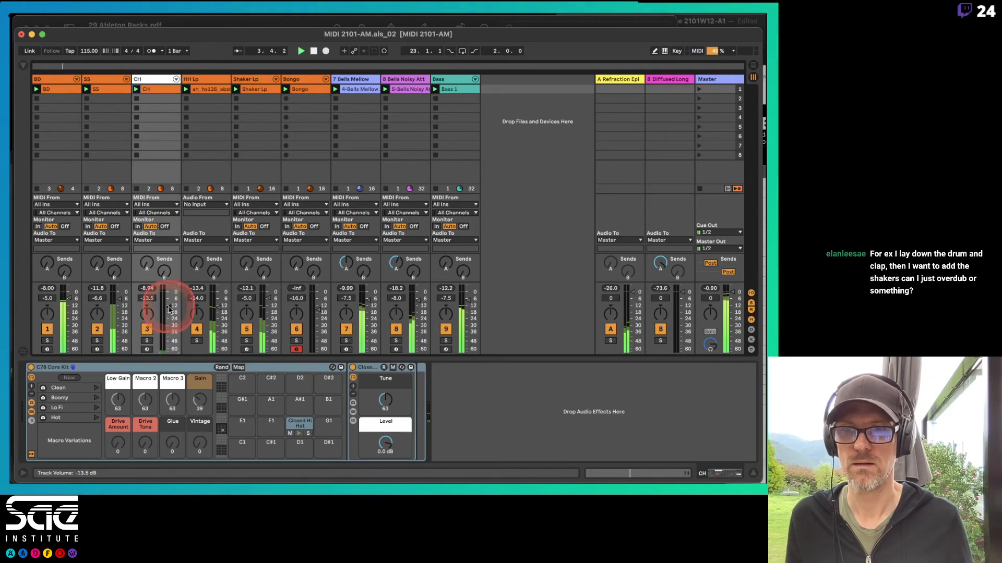
Step: In the CH clip, move the start and loop start to 1.2.1 and set the loop length to 2 bars
double_click(154, 91)
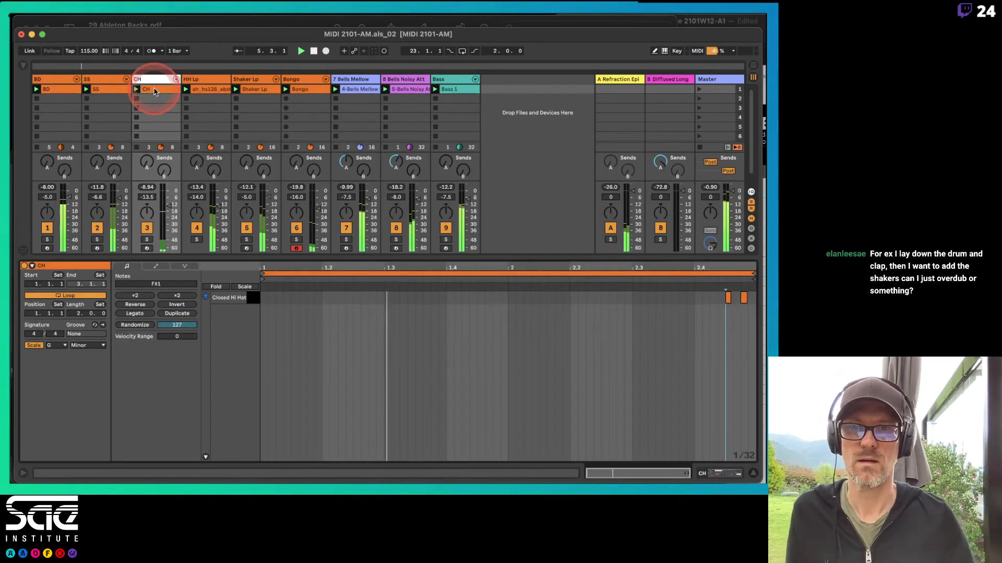
click(332, 336)
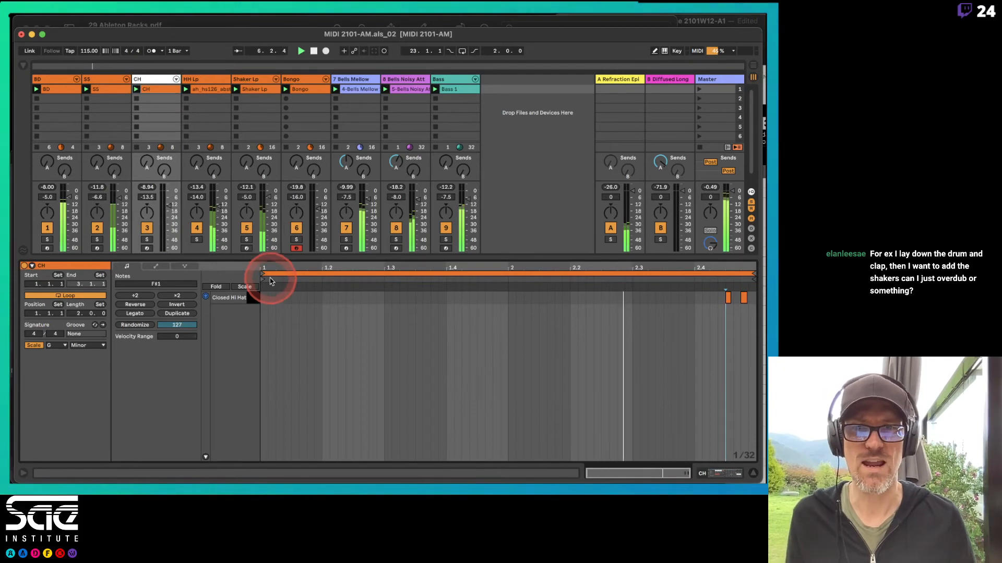
drag(263, 275, 321, 275)
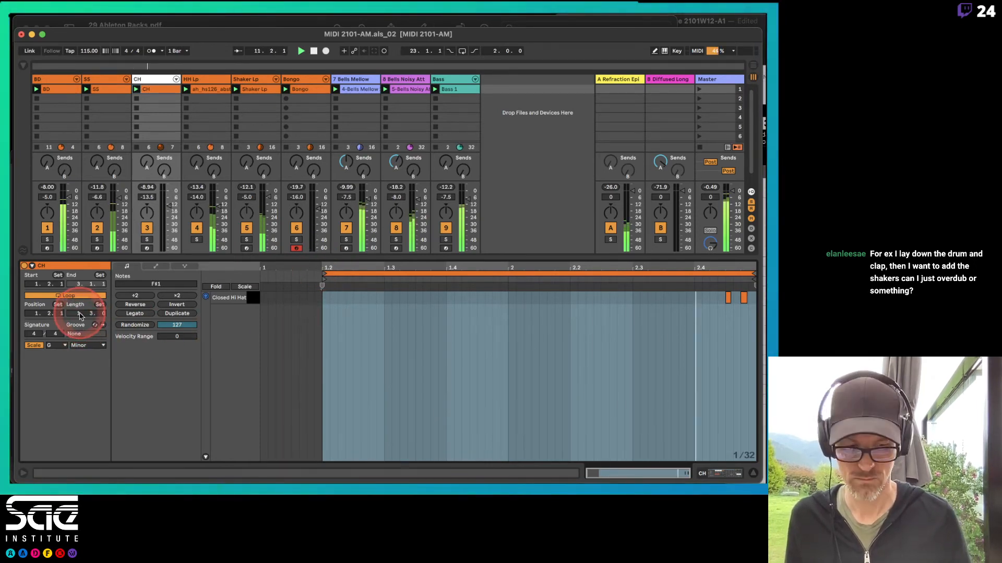
click(79, 316)
text(2)
key(Return)
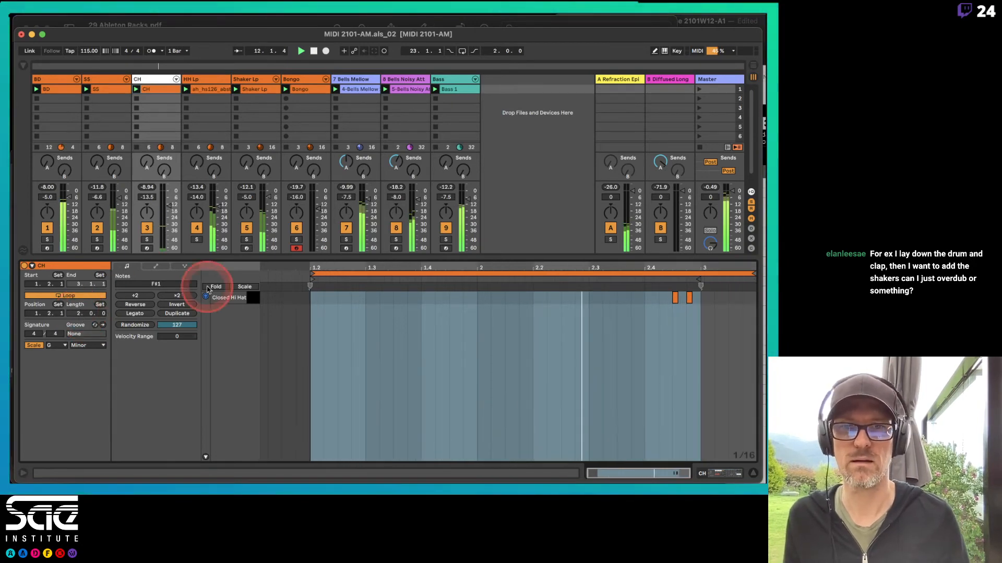
click(318, 272)
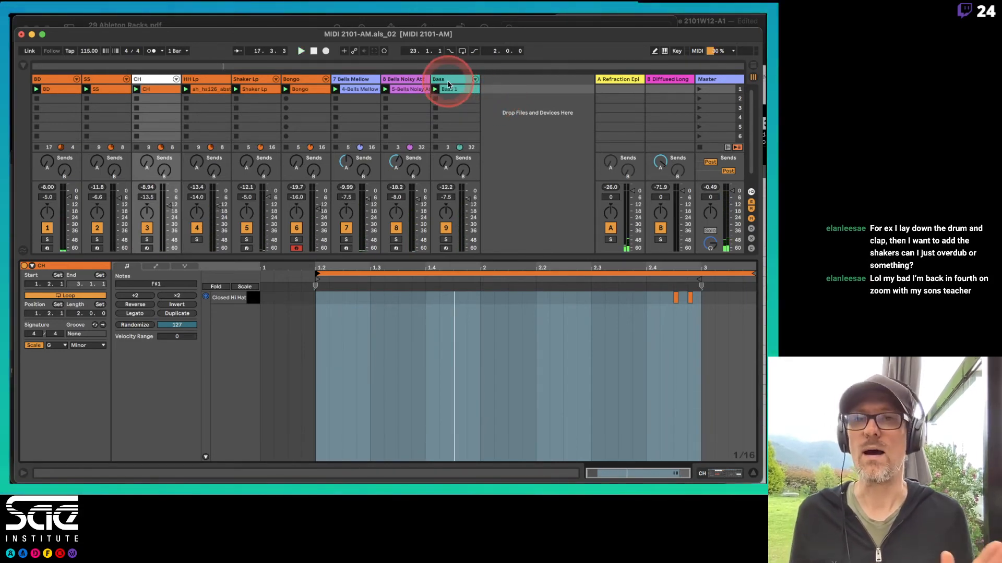
Step: Review the Extract Chains, Change Track Color and Subgroup Mixing pages in 27 Ableton MIDI.pdf, returning to the Live set
key(super+Tab)
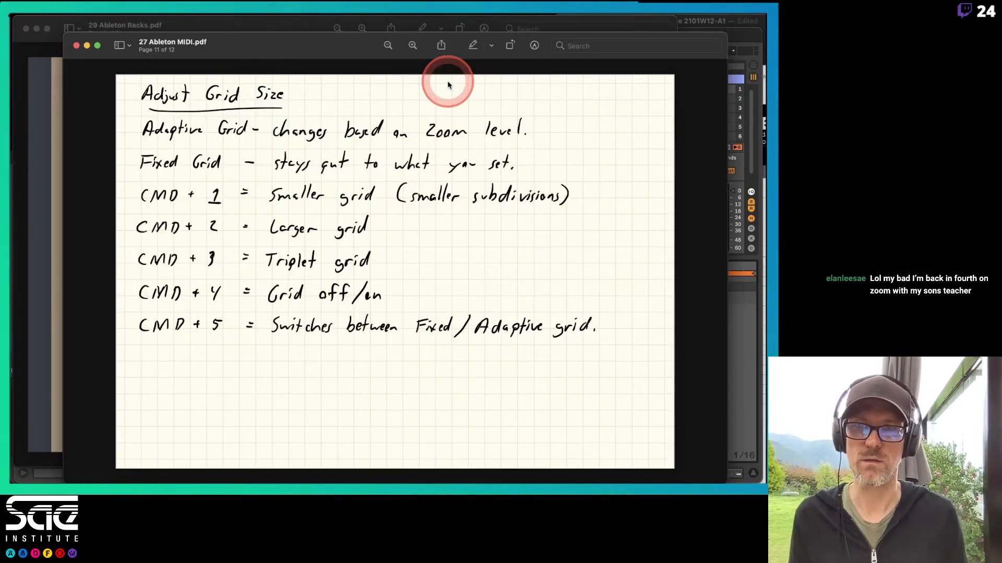
key(Right)
key(Right)
key(Left)
key(Left)
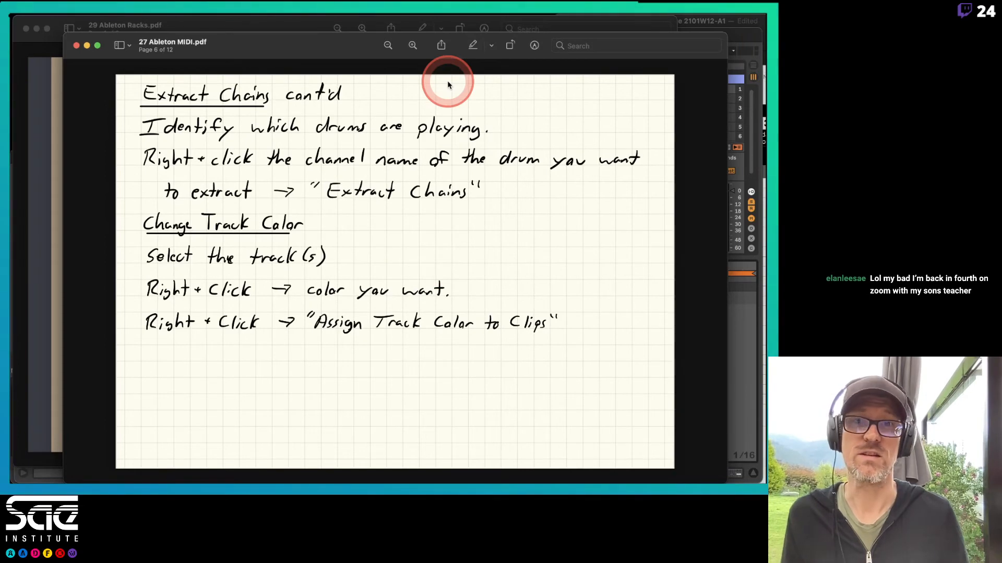
key(Left)
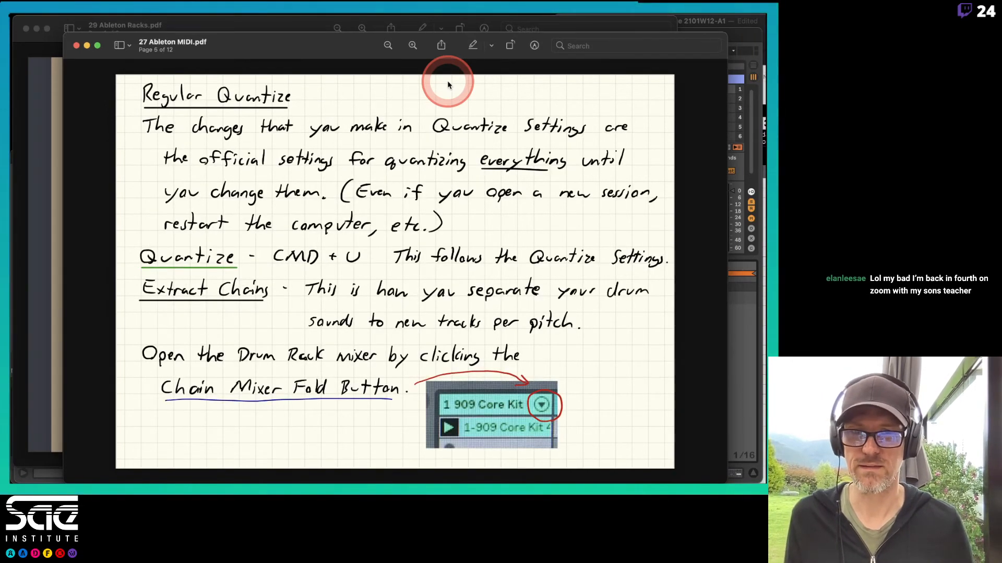
key(Right)
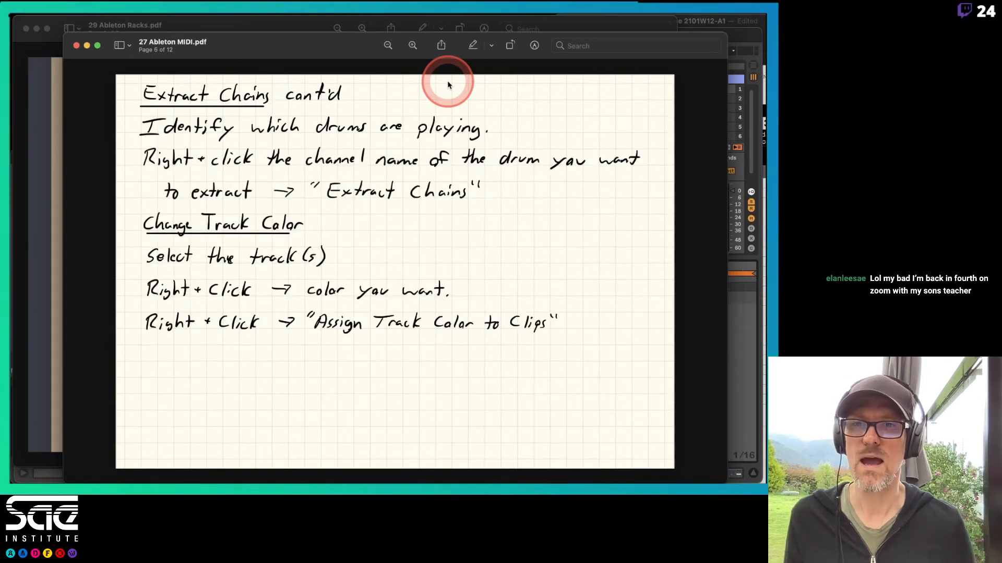
key(Right)
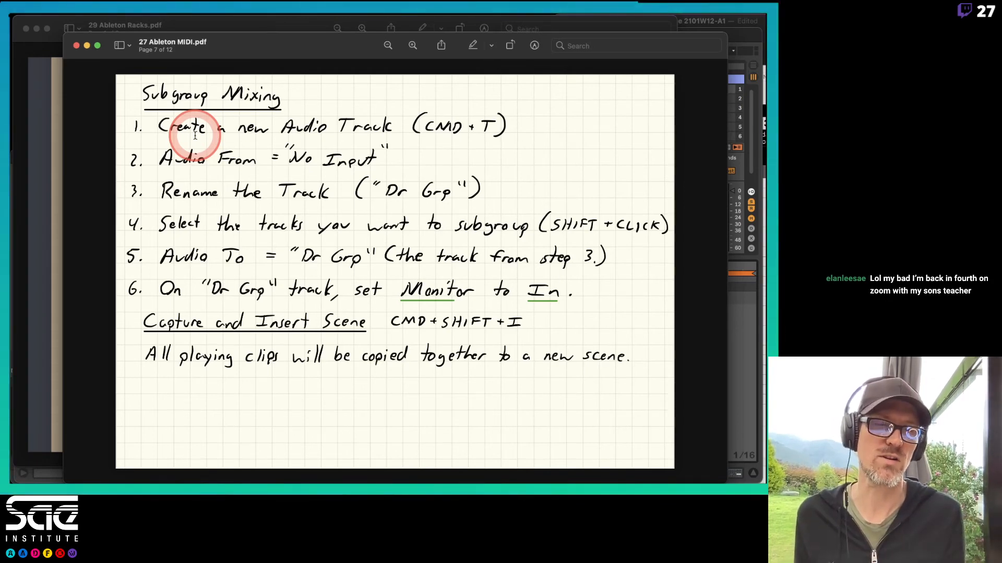
key(super+Tab)
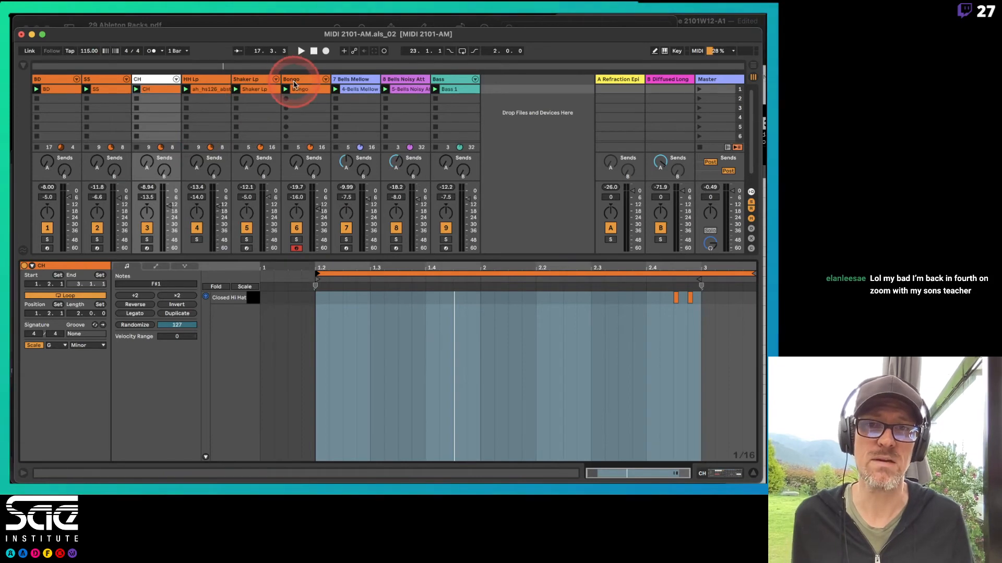
Step: Insert an audio track after Bongo, color it orange like the drum tracks and name it "Dr Grp"
click(295, 82)
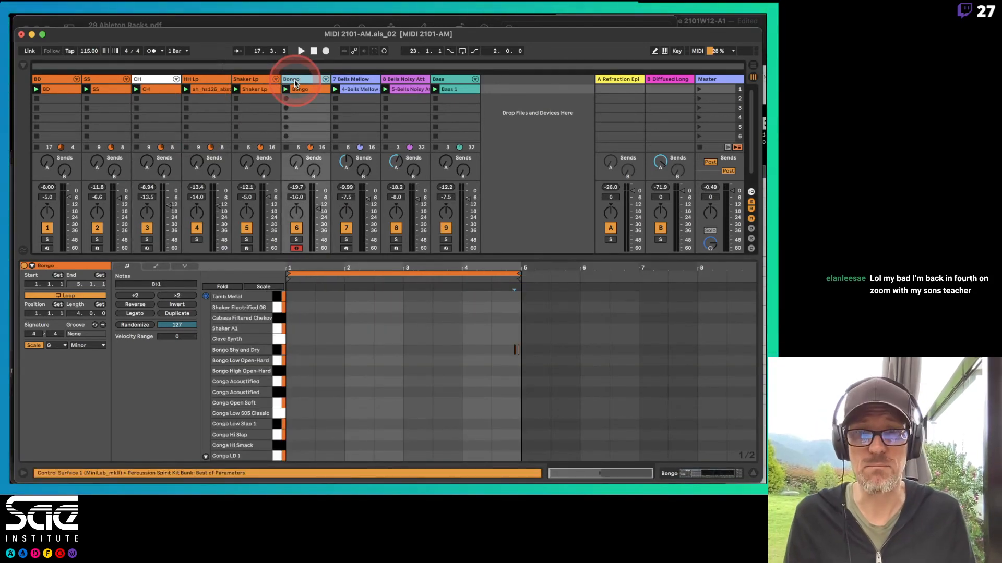
key(super+t)
right_click(357, 80)
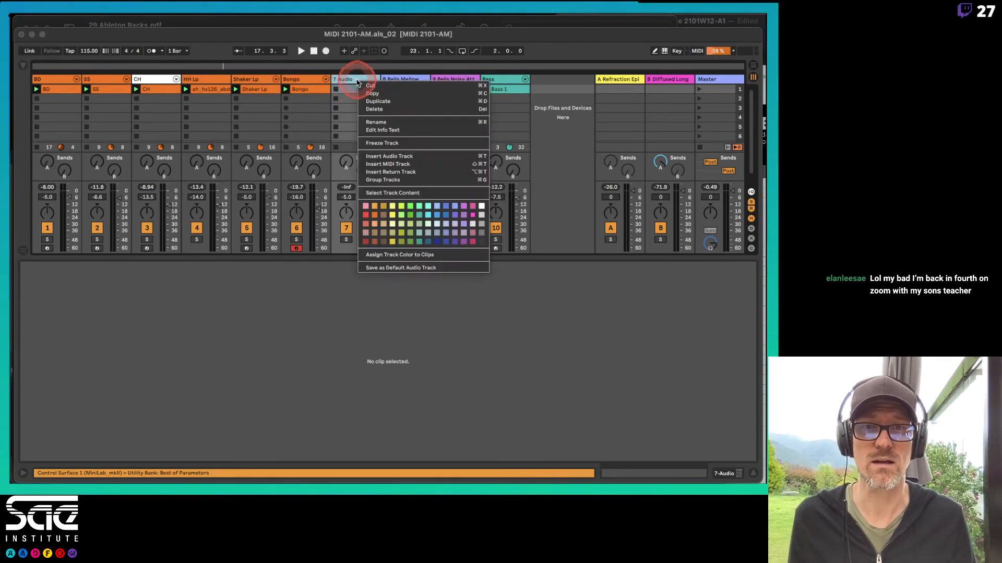
click(374, 215)
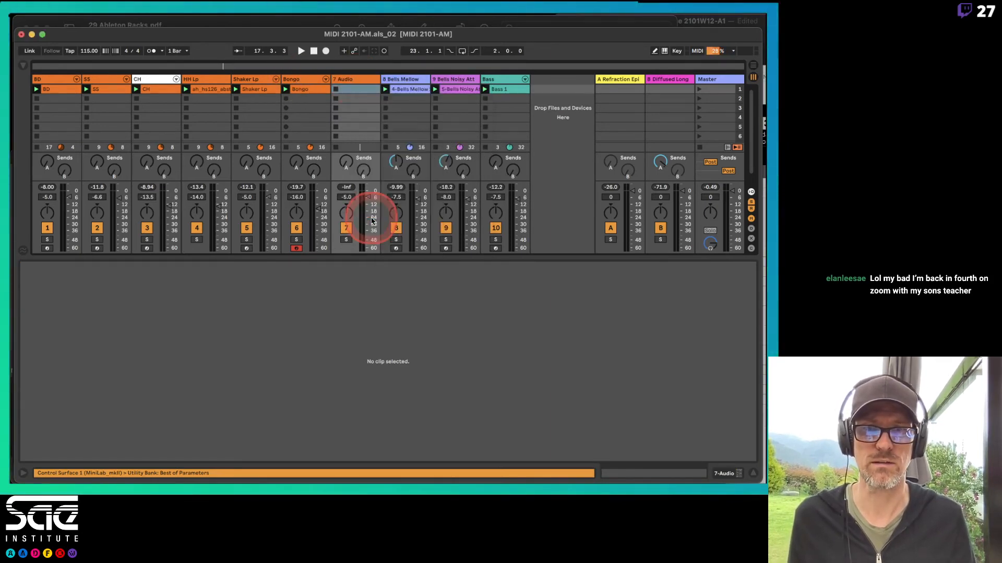
click(357, 80)
text(Dr Grp)
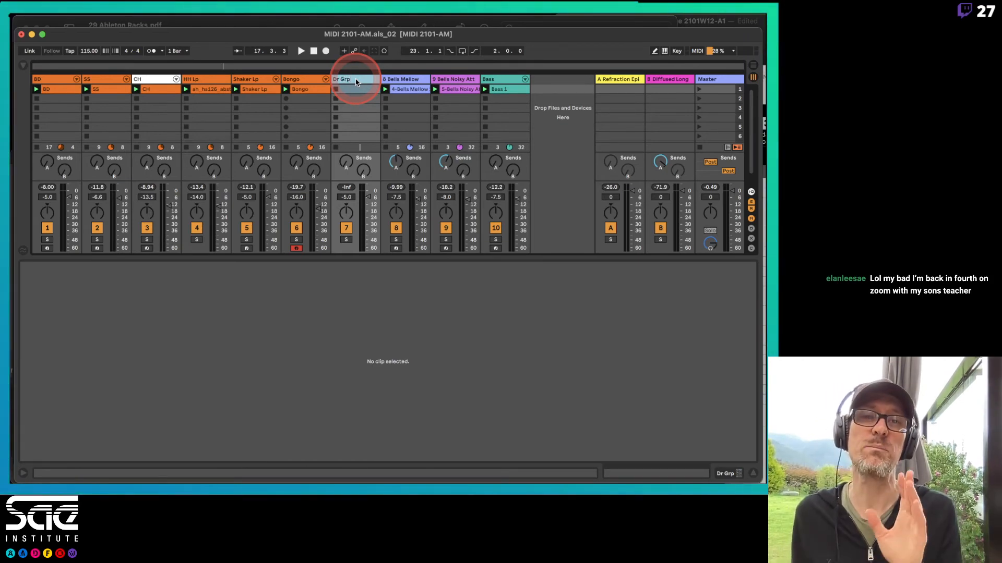
Step: Check the Dr Grp track's Audio From setting against the Subgroup Mixing notes
key(super+Tab)
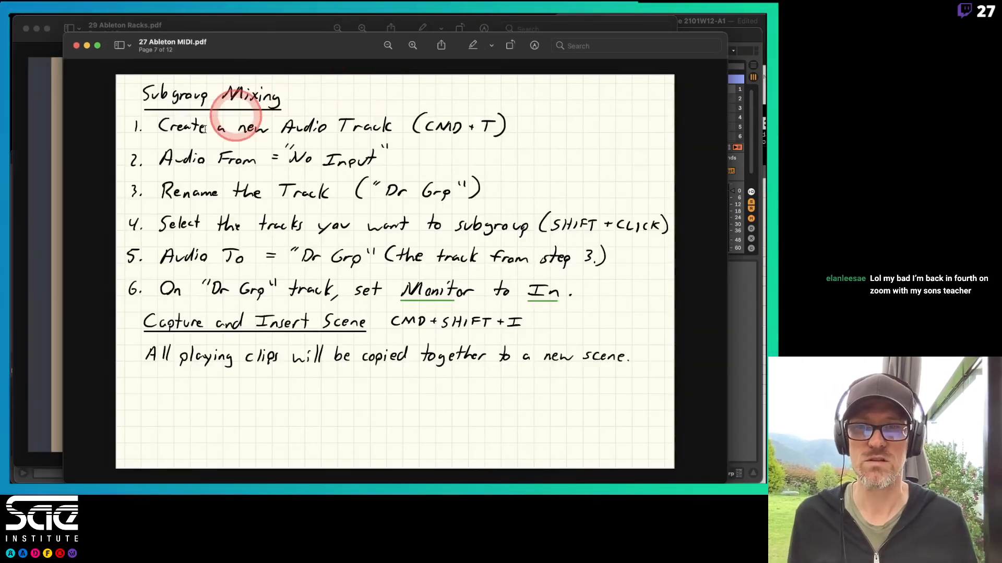
key(super+Tab)
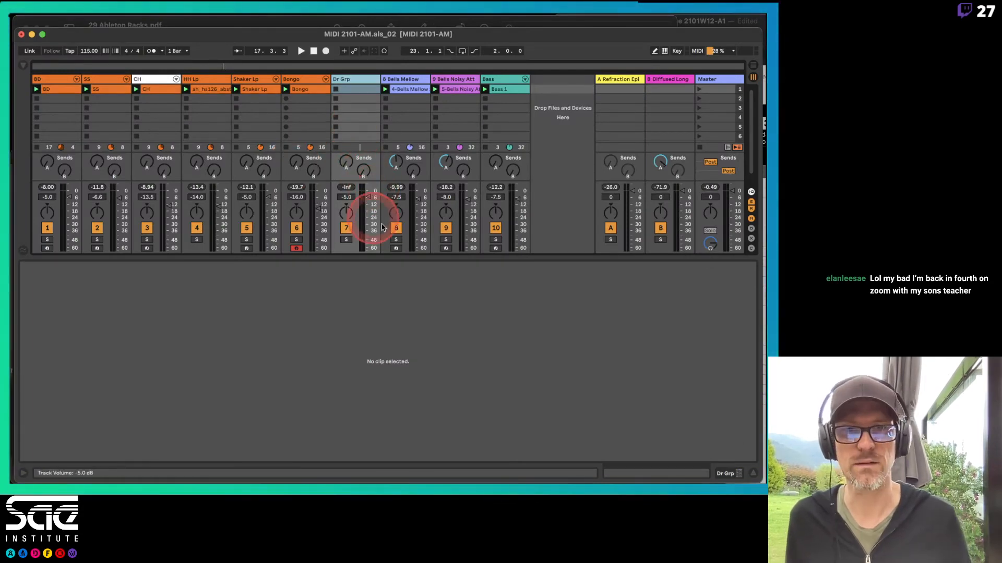
drag(384, 257, 393, 340)
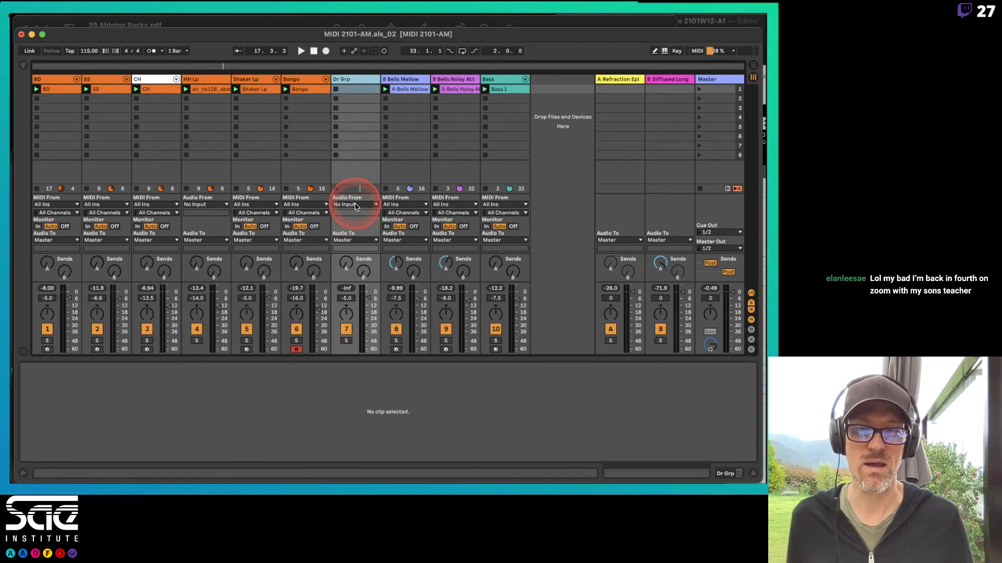
key(super+Tab)
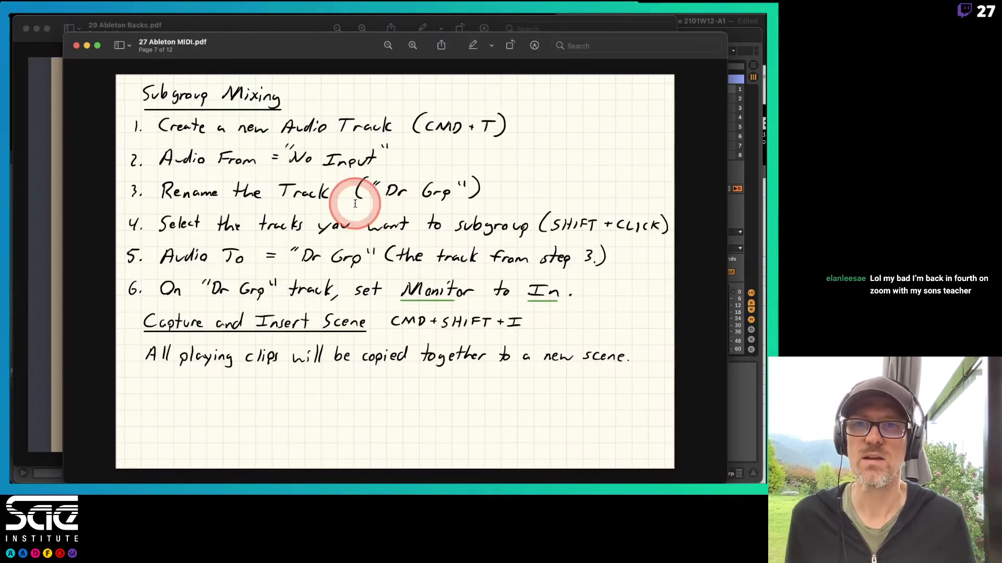
key(super+Tab)
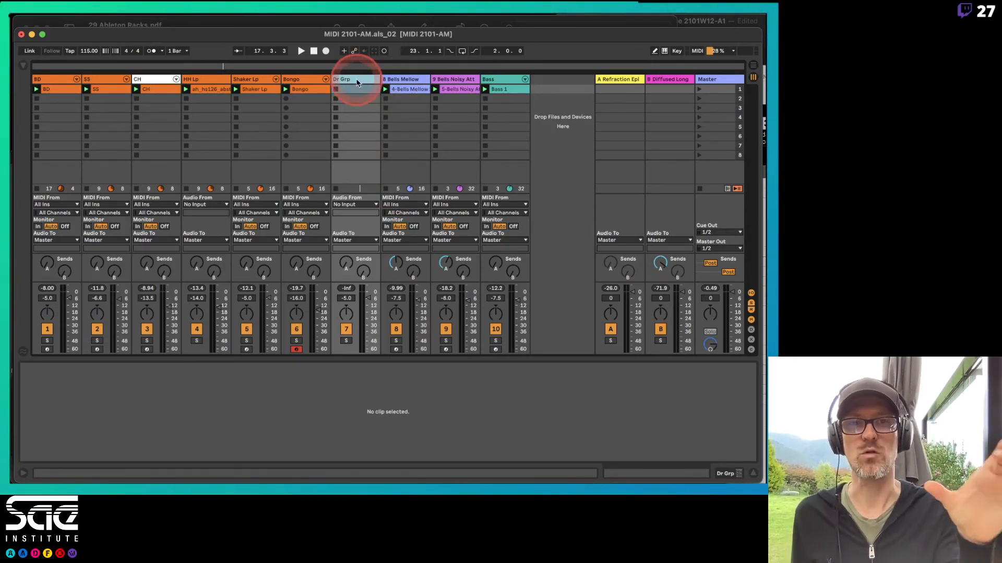
Step: Add an audio track named "Bell Grp" after the 9 Bells Noisy track and delete it
click(461, 87)
key(super+t)
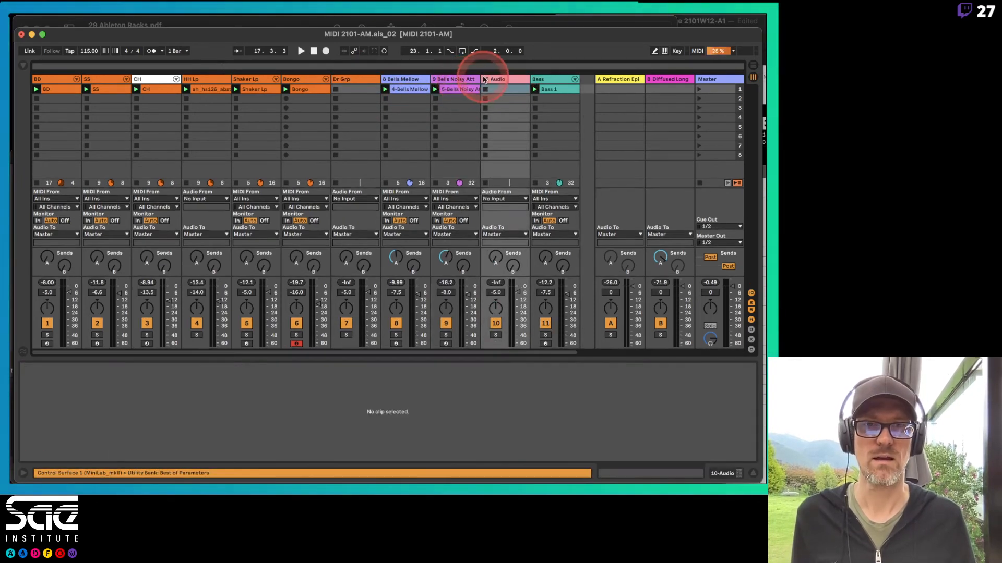
key(super+r)
text(Be)
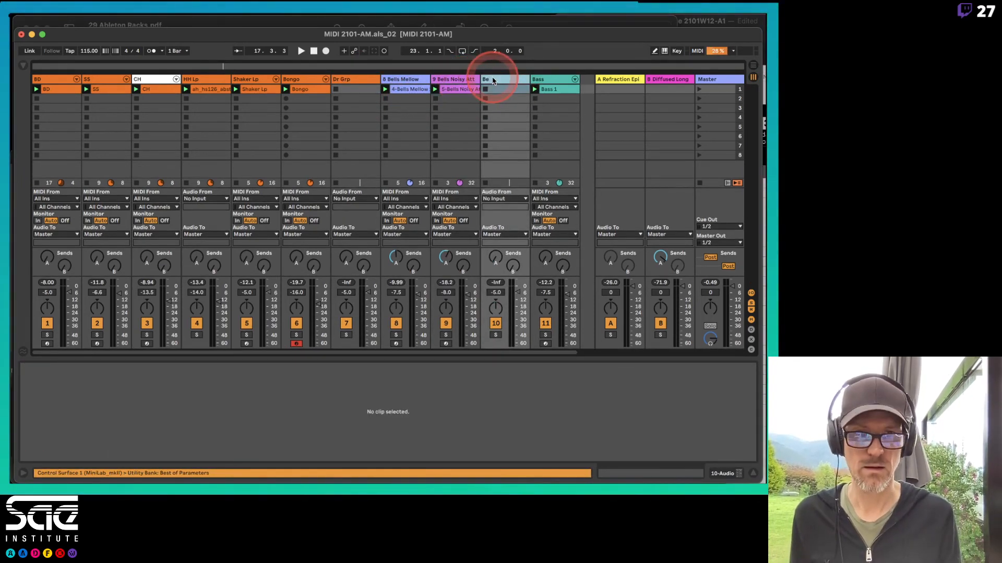
text(e)
key(BackSpace)
text(ll Grp)
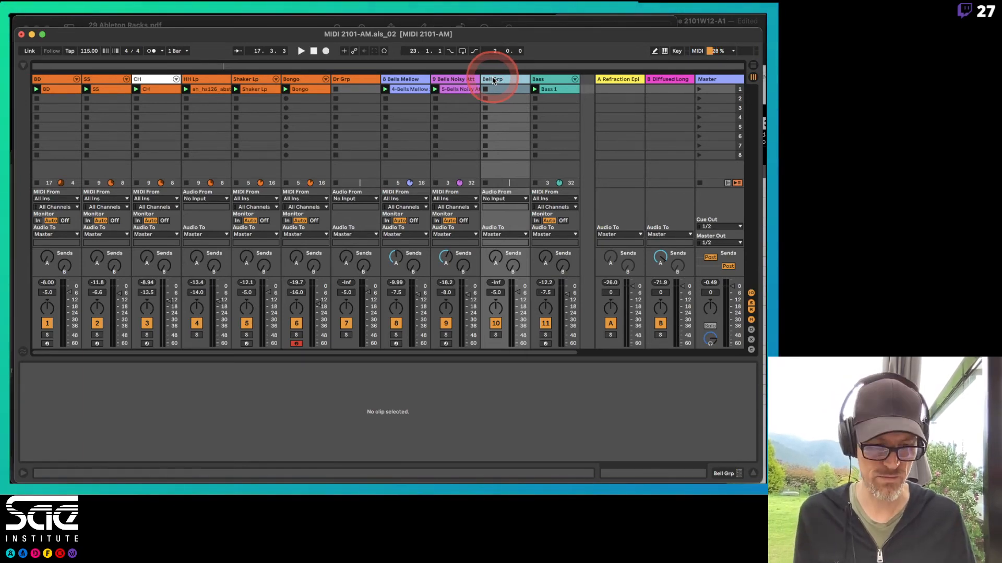
key(BackSpace)
Step: Route the output of all six drum tracks from BD to Bongo into Dr Grp and set Dr Grp's monitoring to In
click(345, 80)
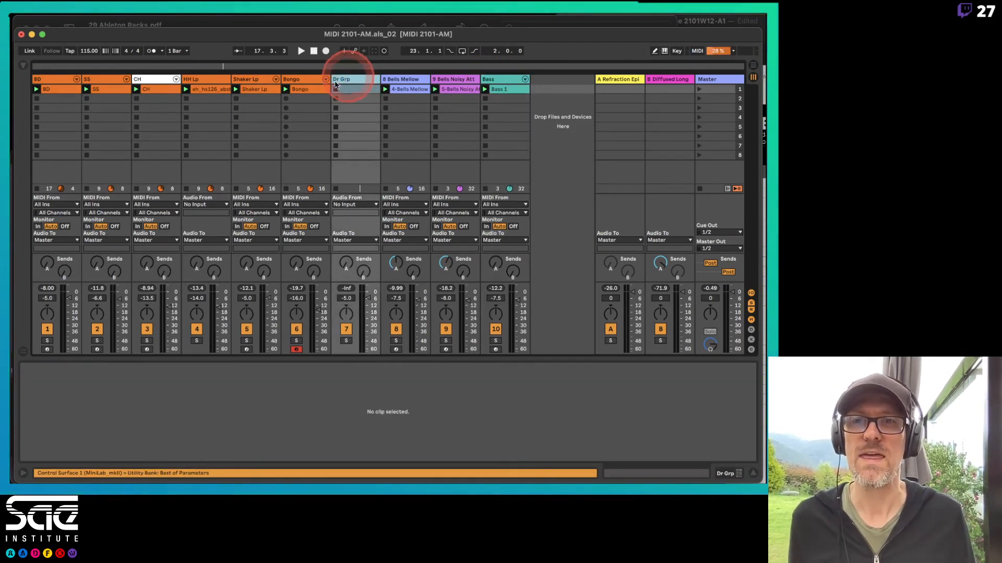
click(54, 88)
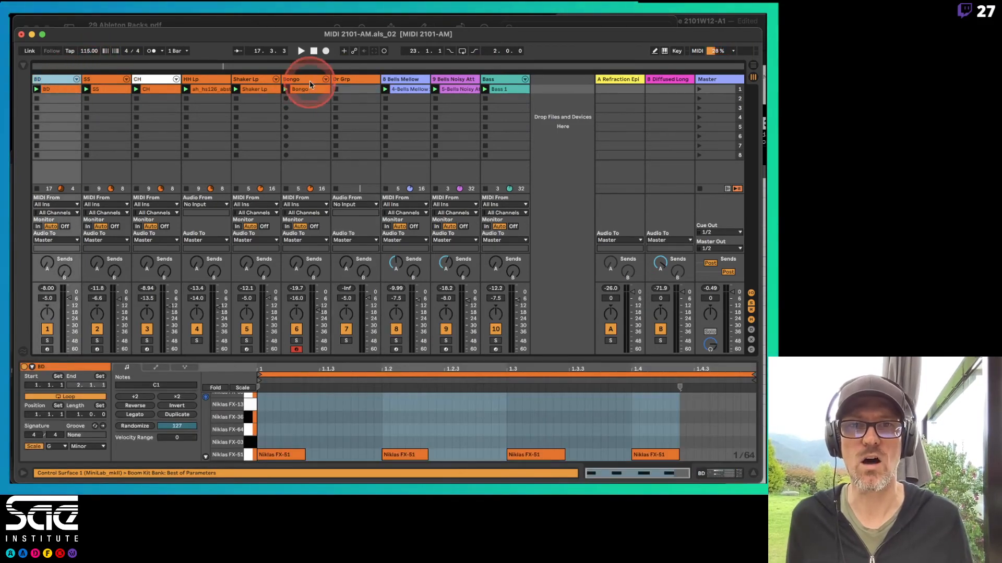
shift+click(308, 79)
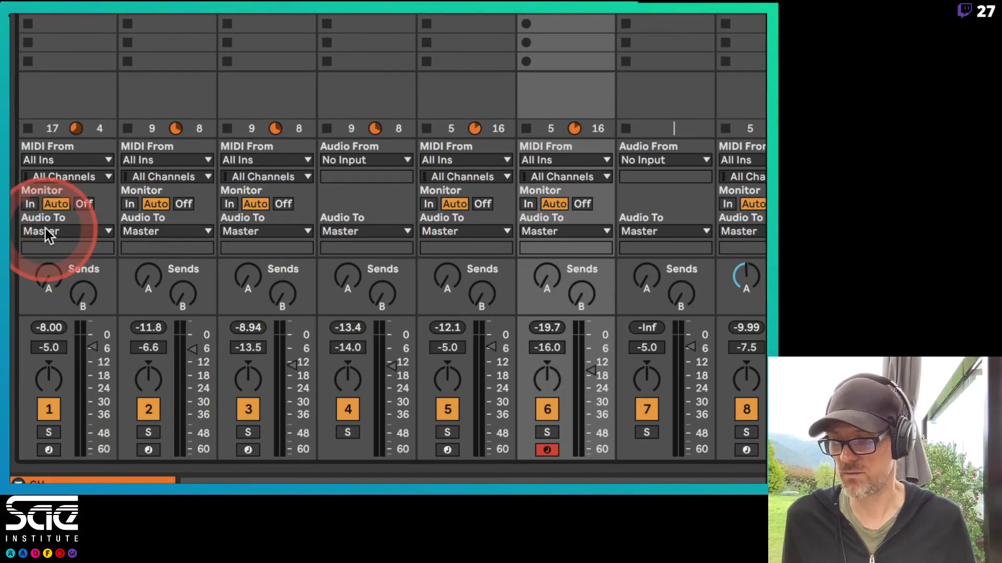
click(45, 232)
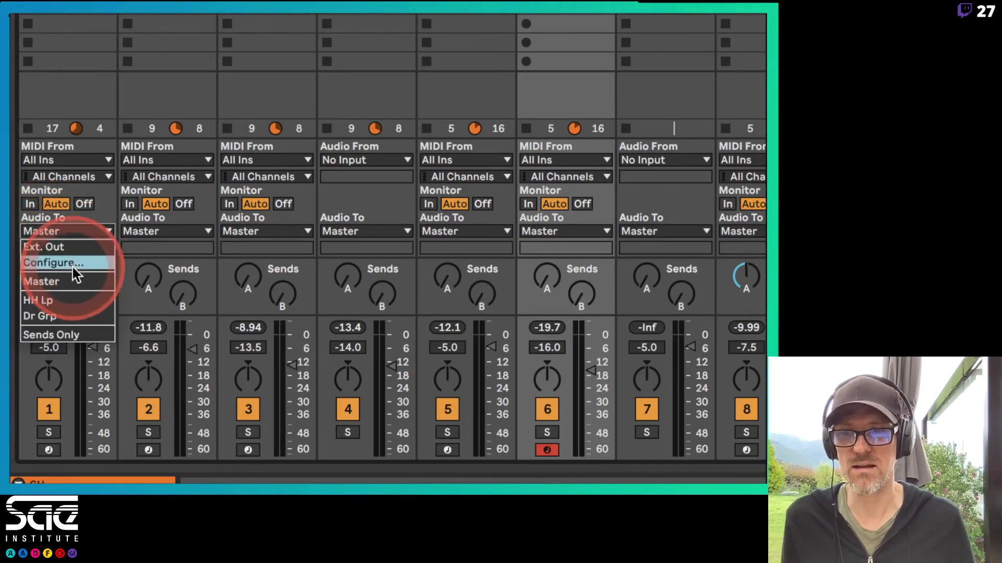
click(73, 316)
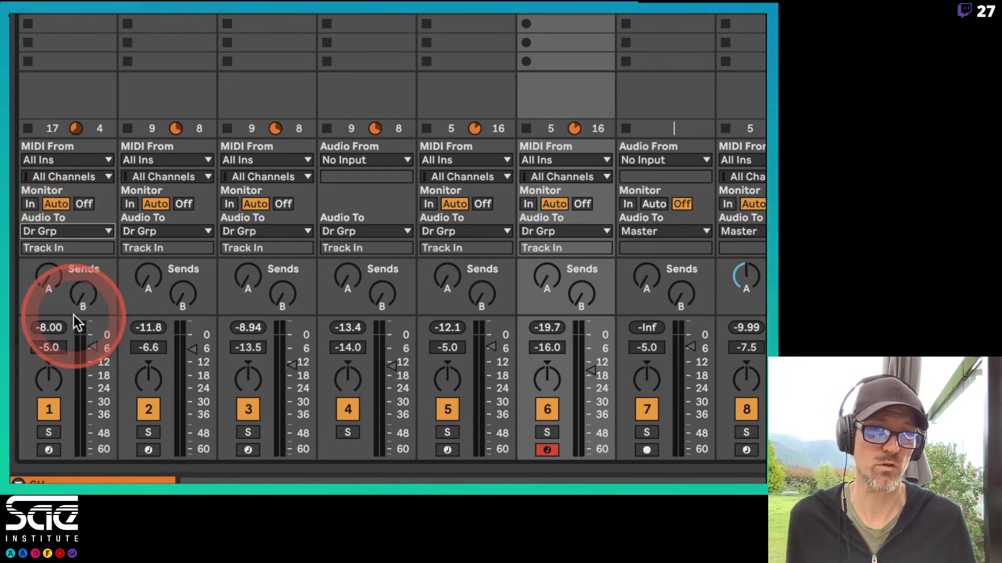
click(627, 203)
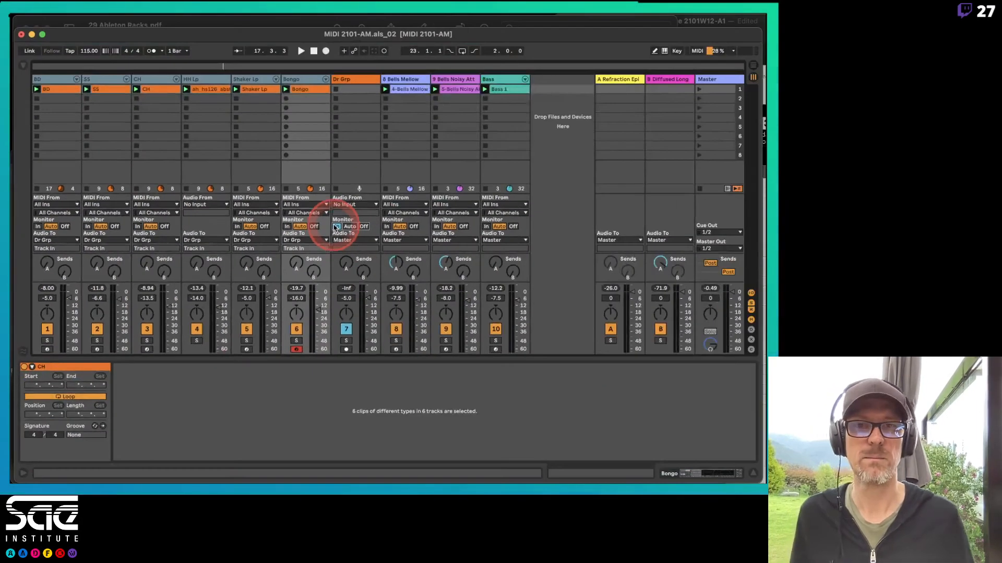
Step: Play the set, raise the Dr Grp track's volume to 0 dB and fade it down to -inf
key(space)
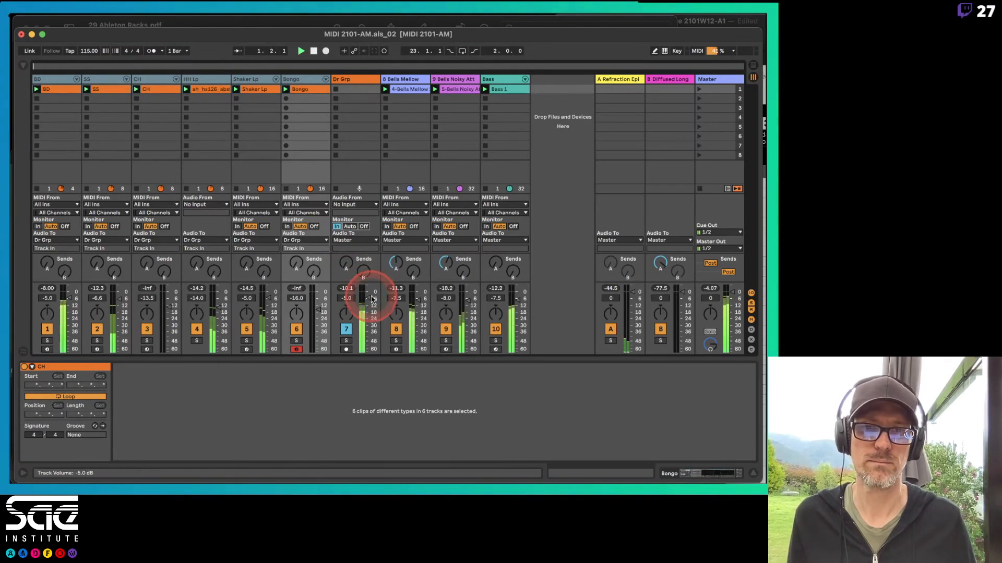
drag(372, 299, 371, 293)
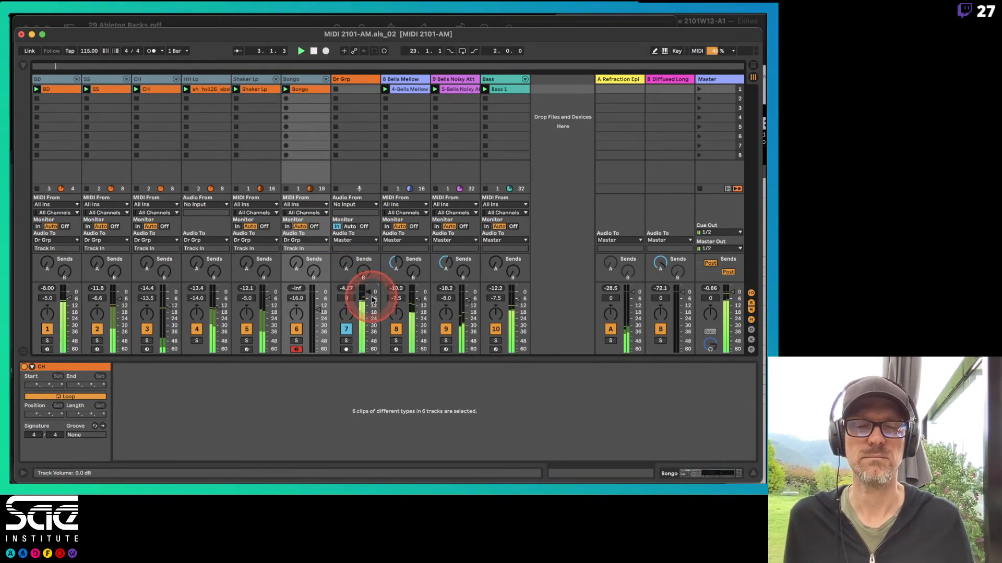
click(360, 82)
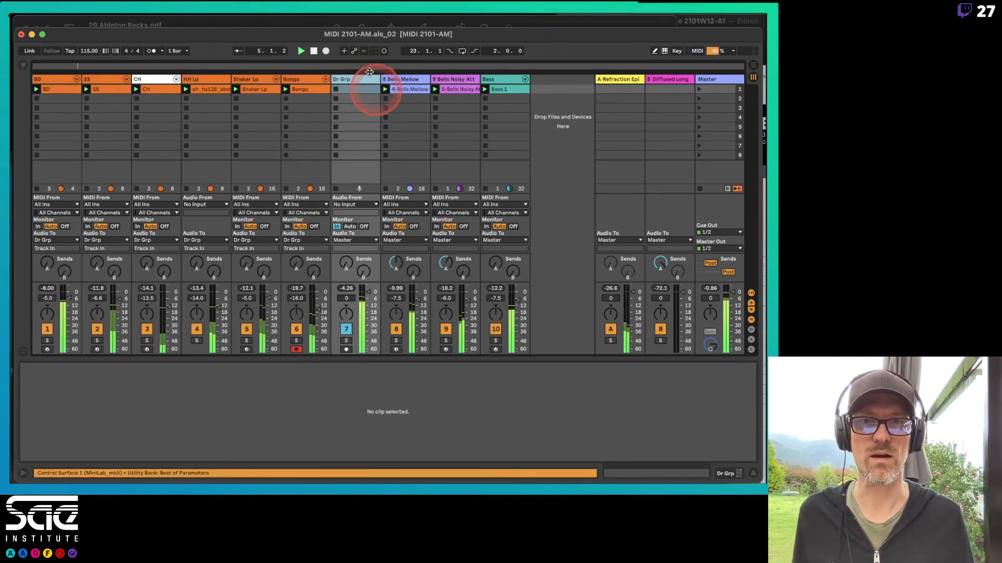
drag(368, 291, 367, 352)
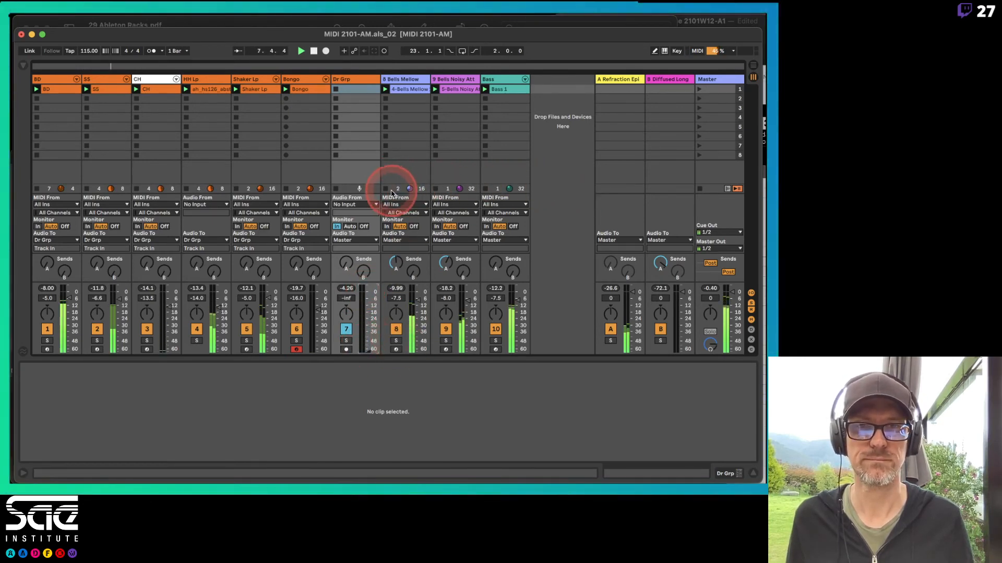
Step: Stop both bells clips and move the Bass track directly after the Dr Grp track
click(436, 189)
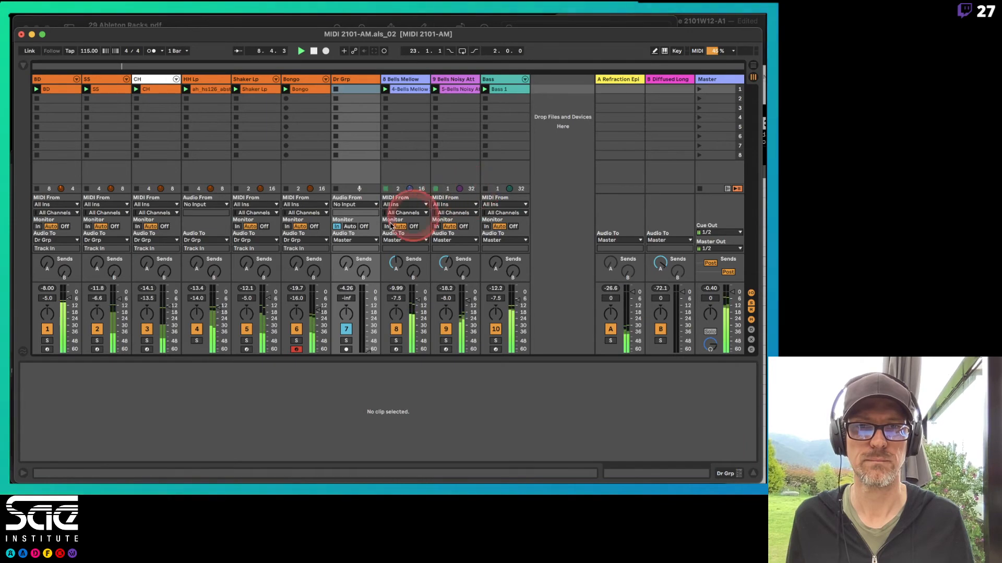
click(497, 88)
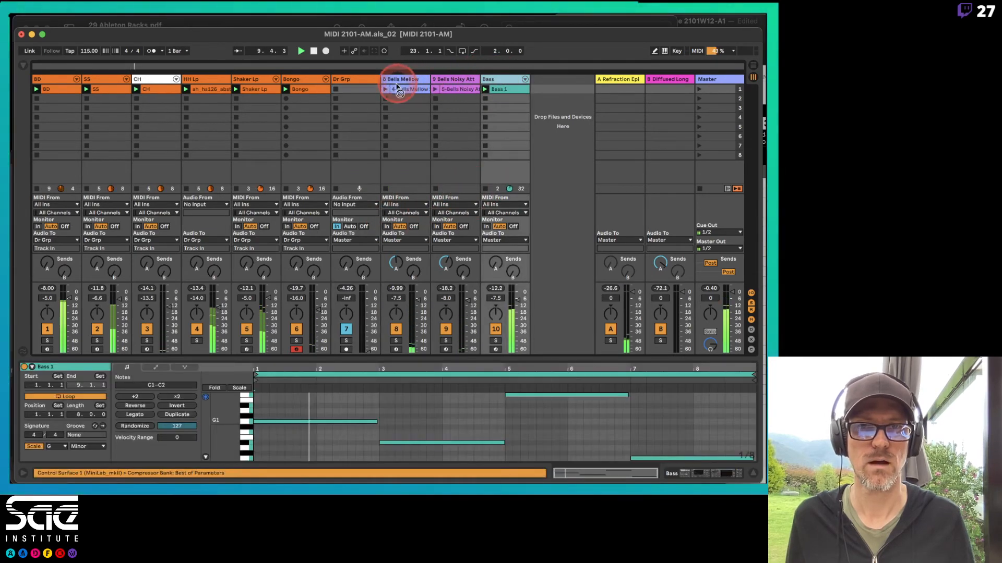
drag(497, 85, 388, 79)
Step: Restart playback from the beginning and bring the Dr Grp track's volume up to 0 dB
key(space)
key(space)
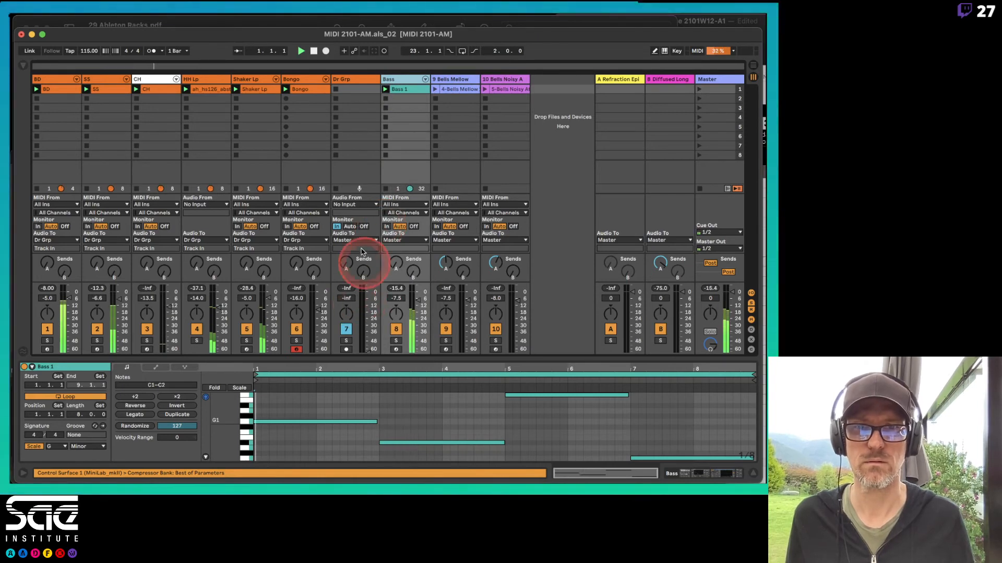
drag(367, 332, 367, 302)
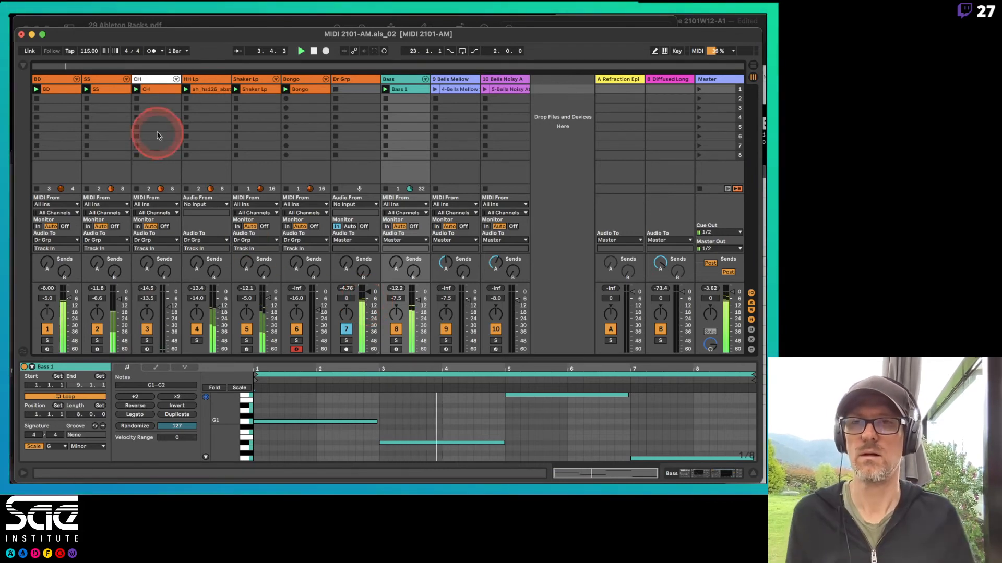
Step: Launch the "Boom in F" macro variation of the BD track's Boom Kit and set its Transp. macro to -10 st
double_click(56, 80)
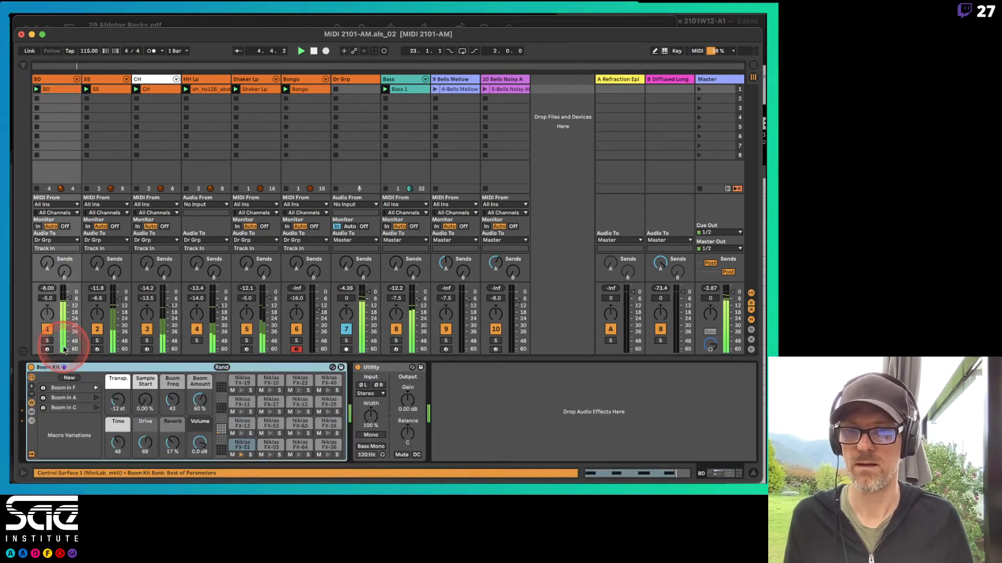
click(96, 389)
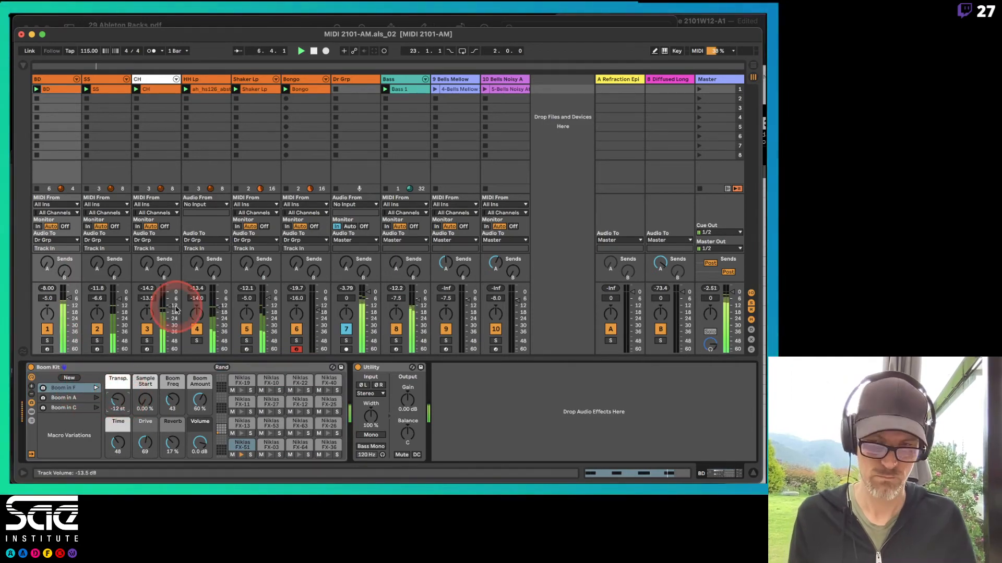
drag(118, 402, 120, 399)
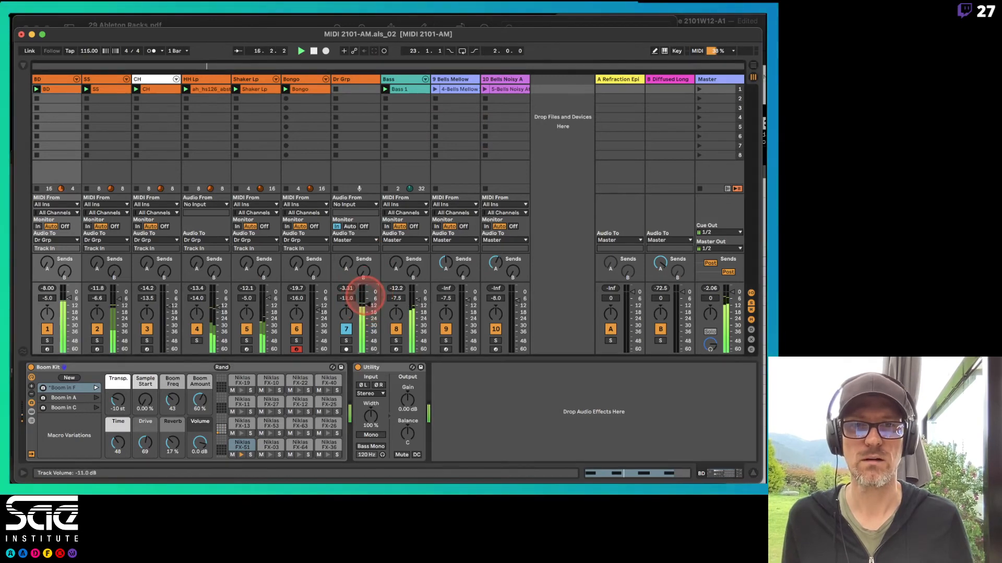
Step: Fade the Dr Grp track down to about -46 dB and reset its volume to 0 dB
drag(364, 295, 368, 345)
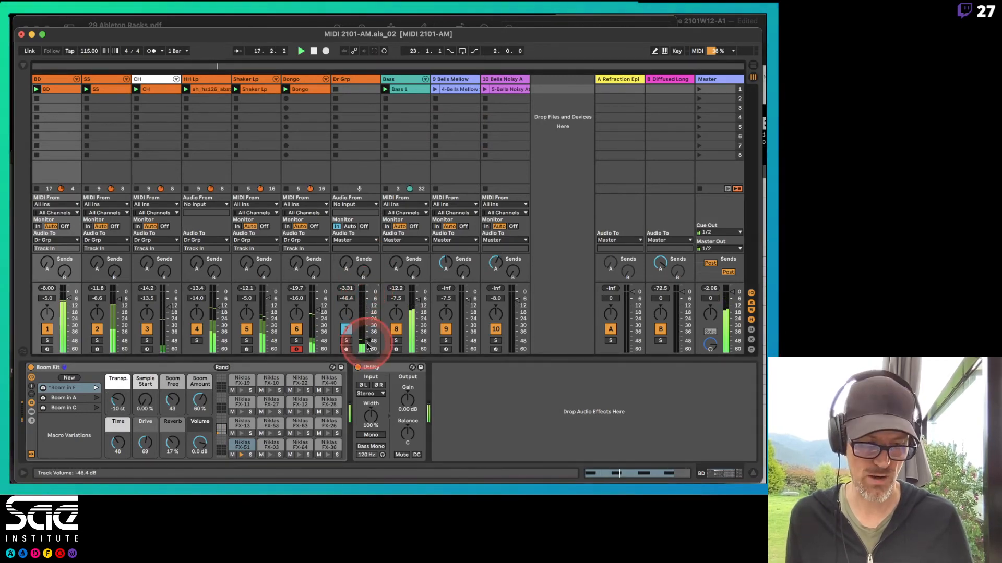
double_click(367, 347)
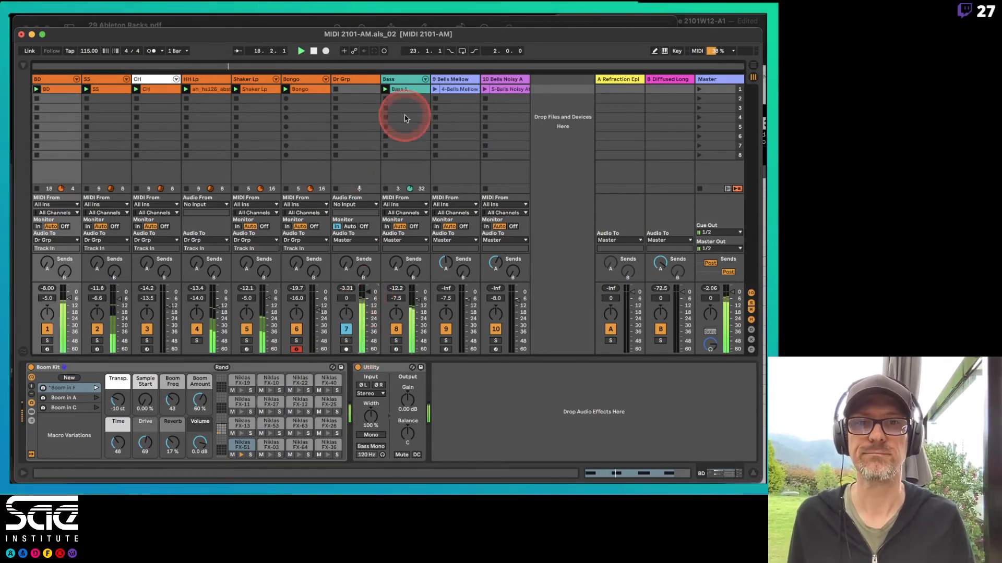
Step: Set the threshold of the Bass track's sidechained Compressor to -16.2 dB
click(398, 80)
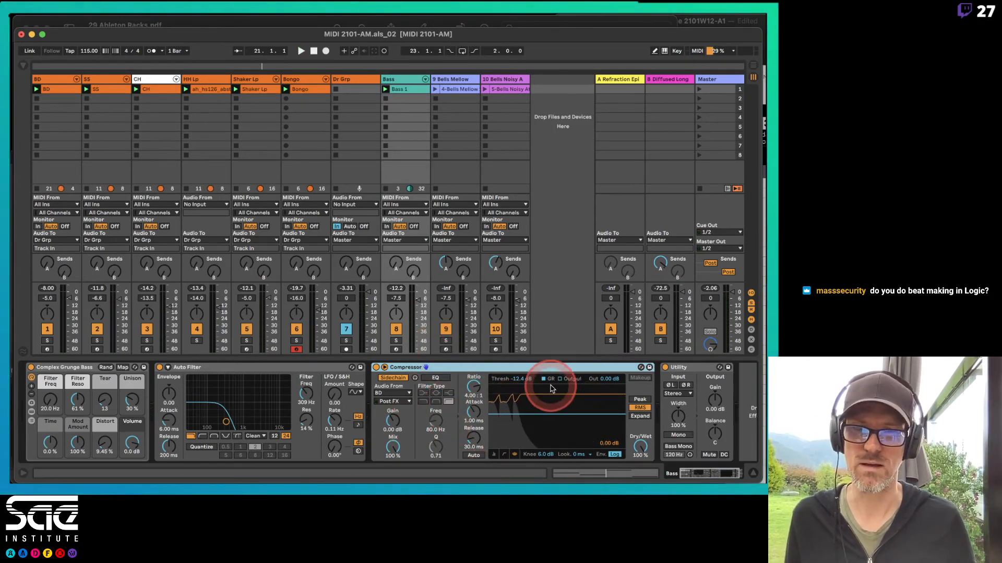
drag(524, 382, 524, 394)
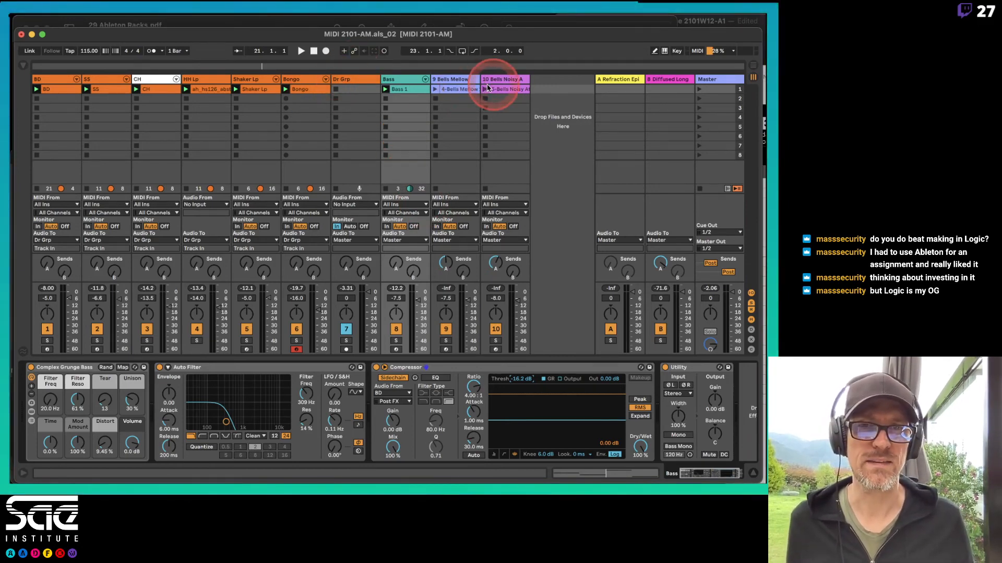
Step: Insert an audio track after the 10 Bells Noisy Attack track and name it "Bells Grp"
click(459, 81)
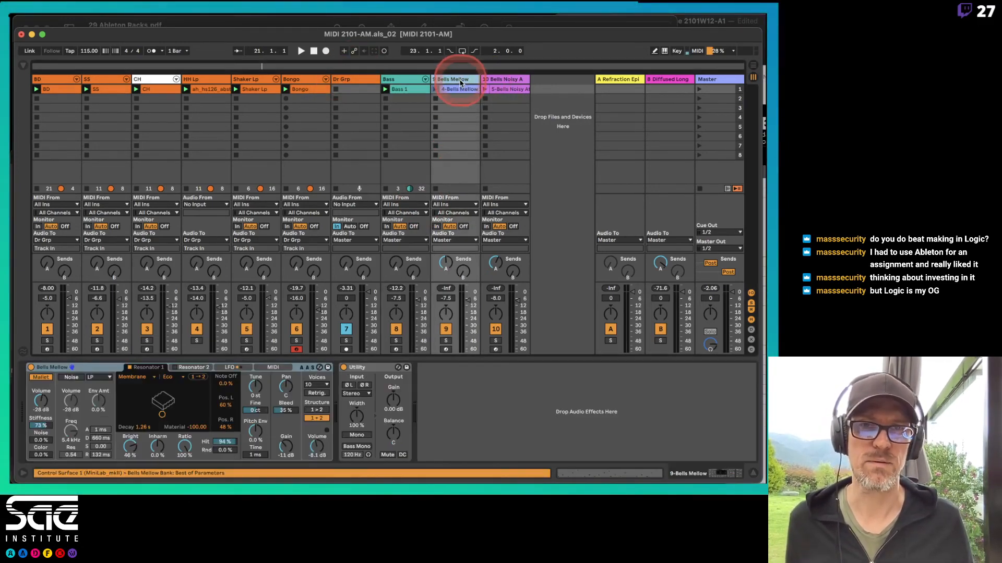
click(502, 82)
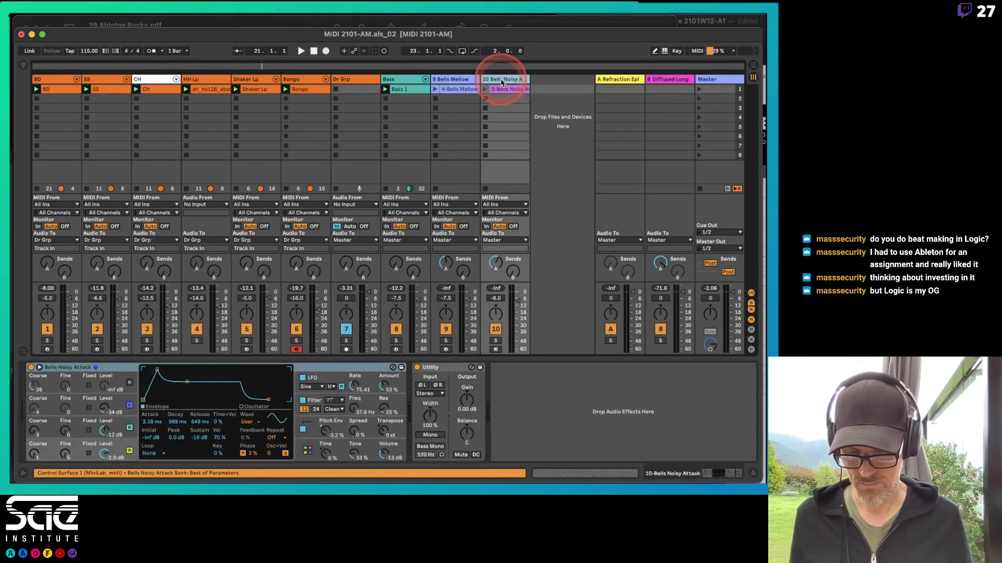
key(super+t)
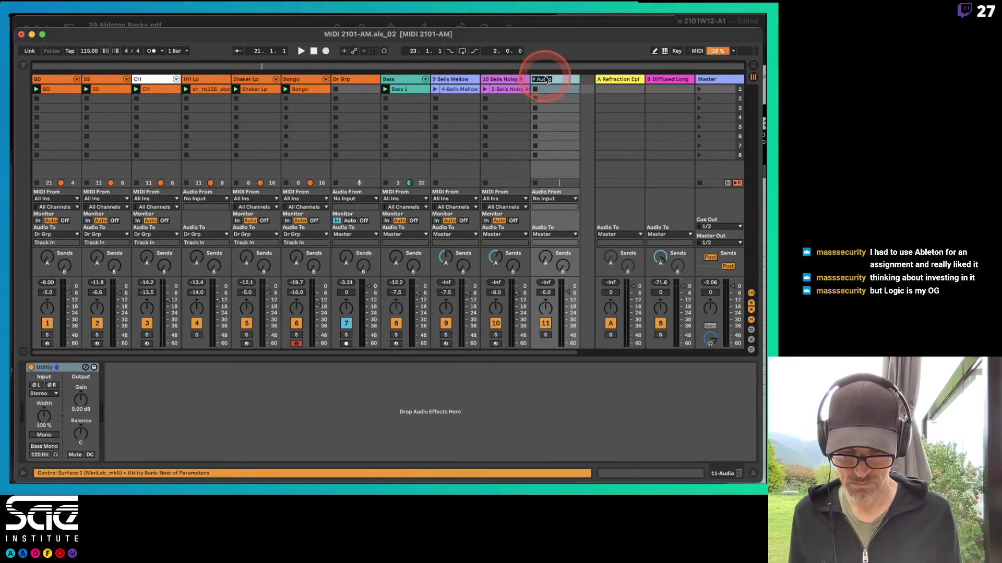
text(Bells Grp)
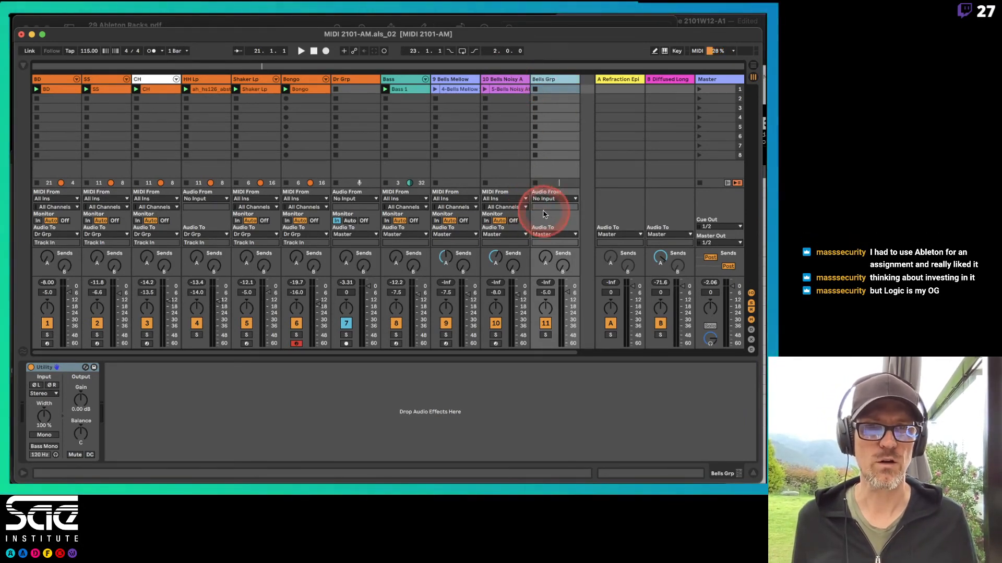
Step: Route the output of both bells tracks into Bells Grp and set Bells Grp's monitoring to In
click(457, 79)
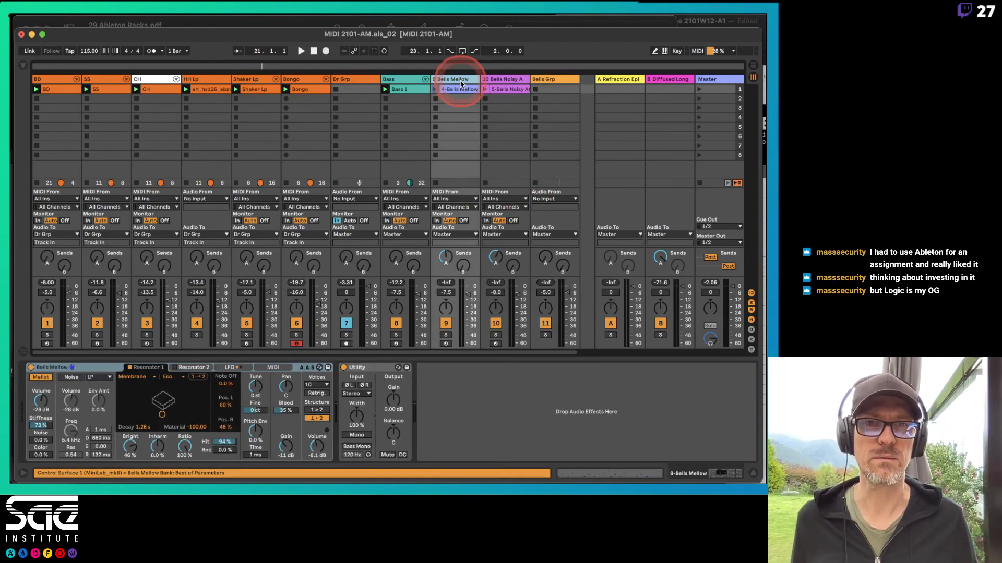
click(504, 80)
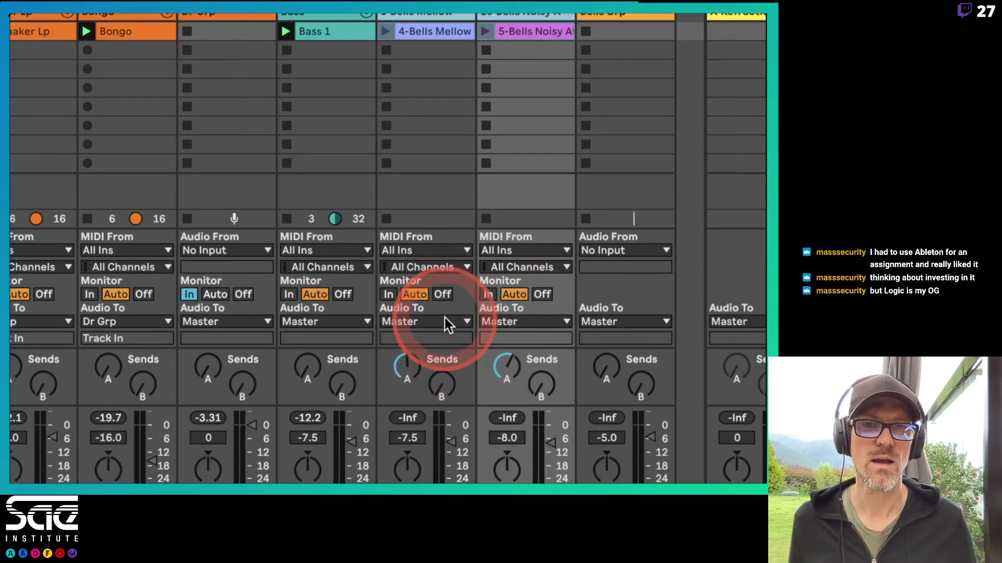
click(444, 382)
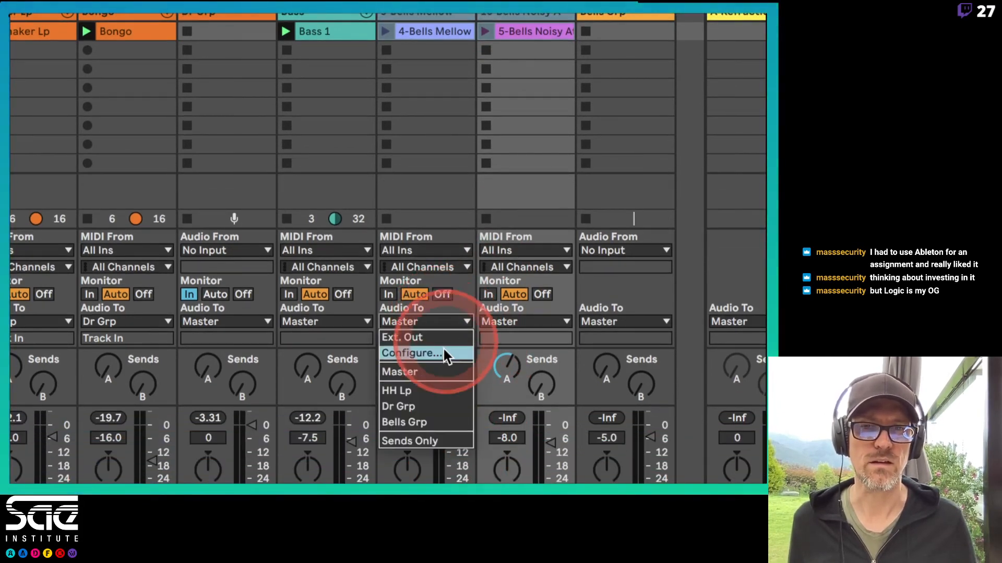
click(425, 421)
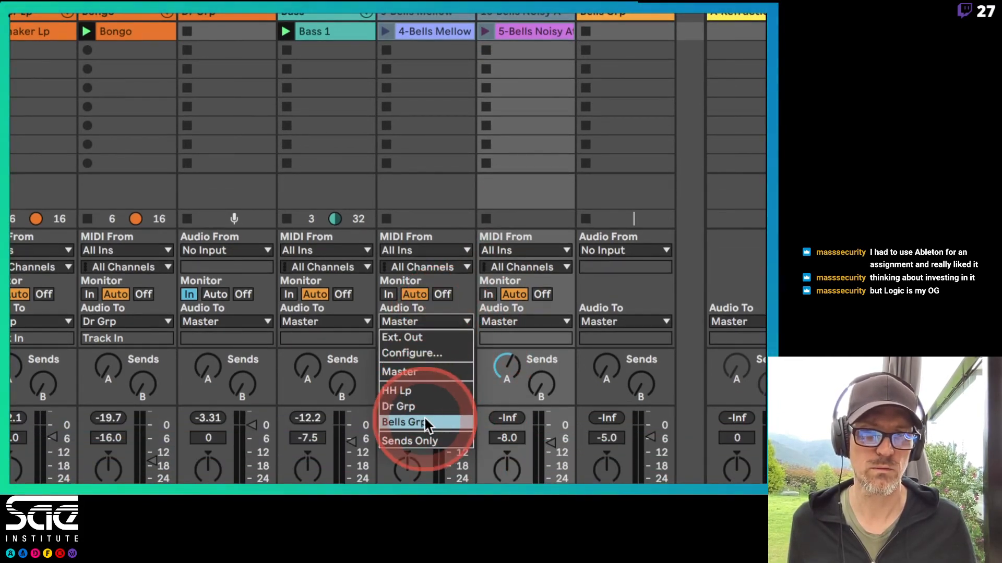
click(587, 296)
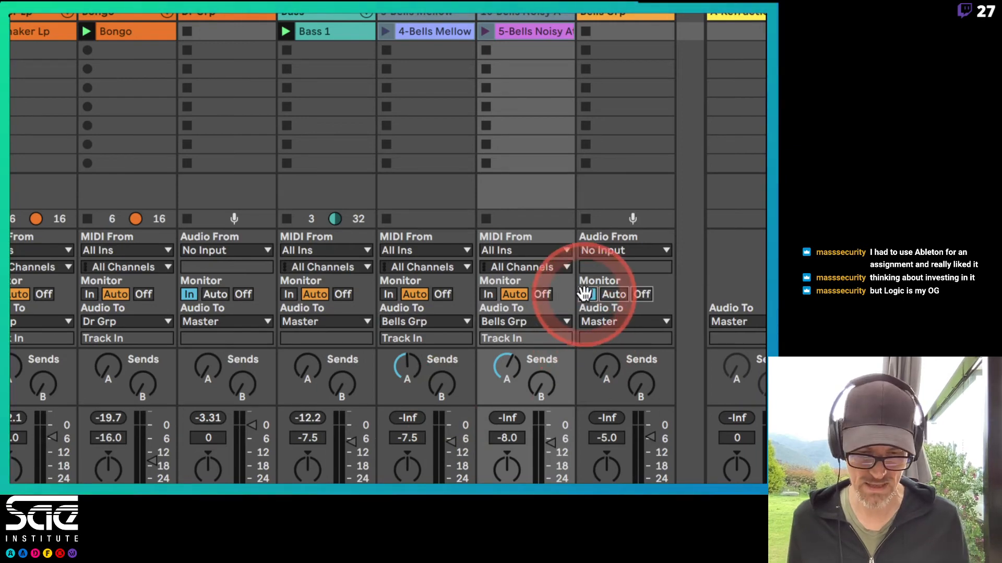
Step: Play the set with scene 1 launched and audition the Bells Grp track in solo, switching solo off at the end
key(space)
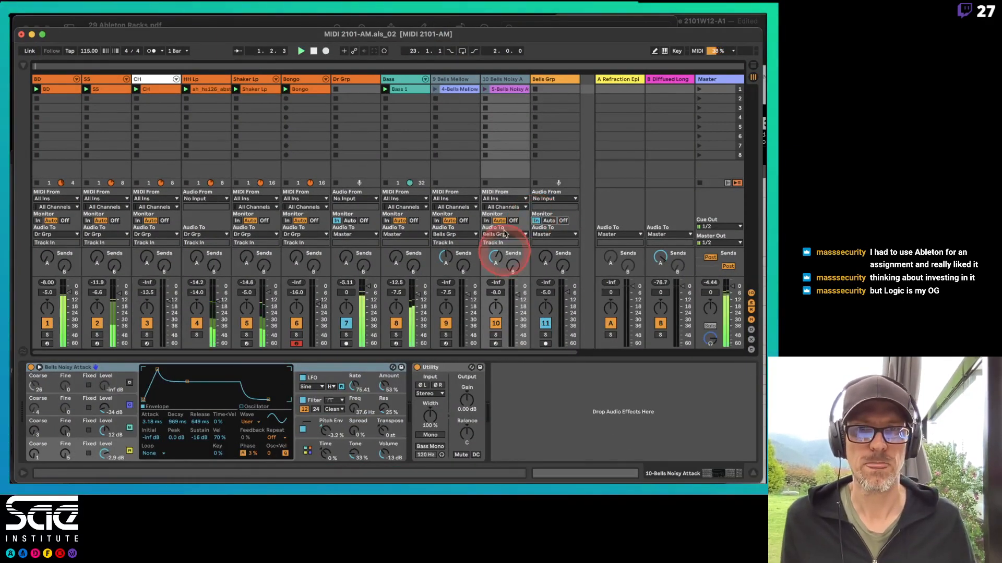
click(699, 90)
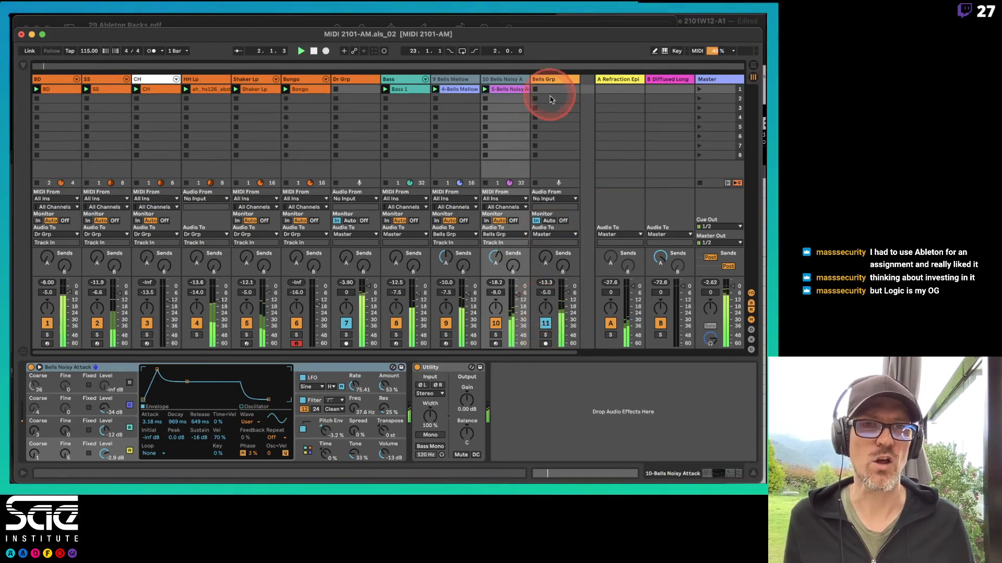
click(545, 335)
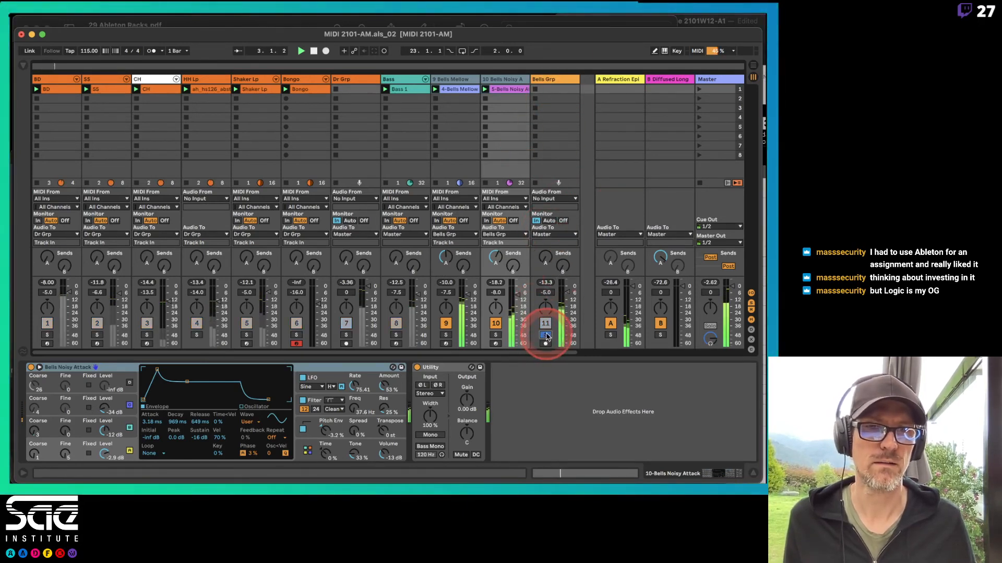
click(445, 273)
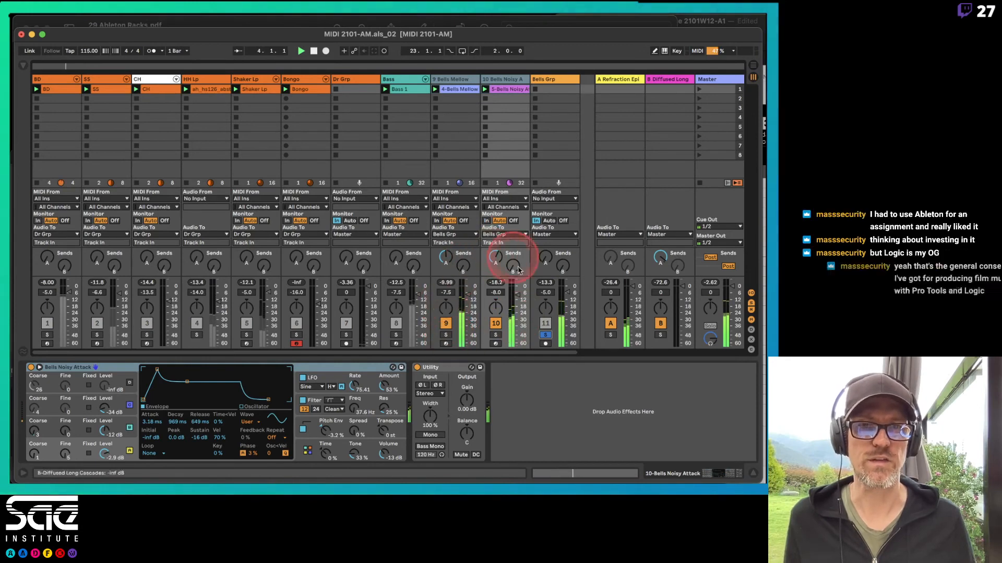
click(545, 335)
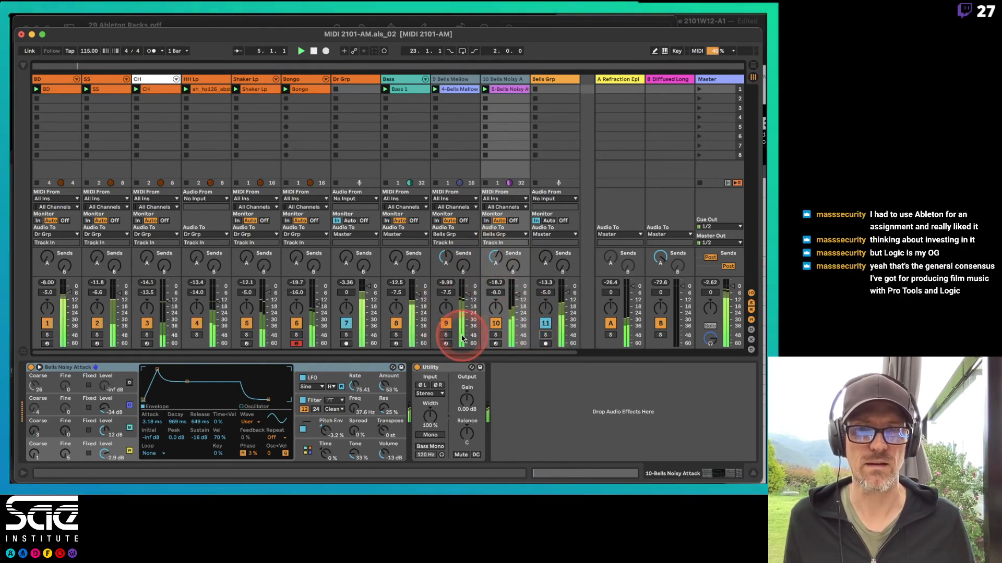
Step: Audition 9 Bells Mellow and 10 Bells Noisy Attack together in solo, then look over both tracks' device chains with solo off
click(445, 335)
super+click(496, 335)
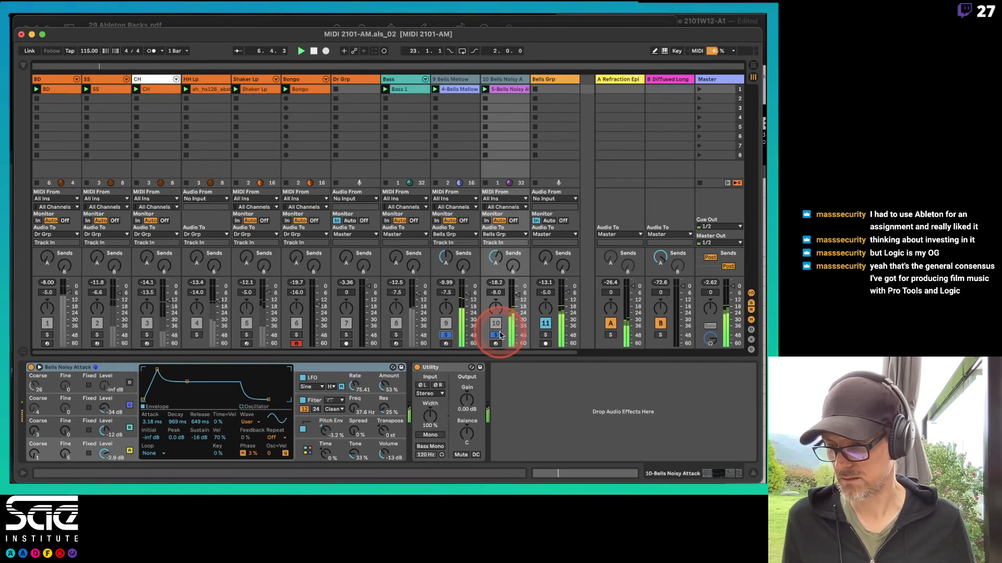
click(446, 335)
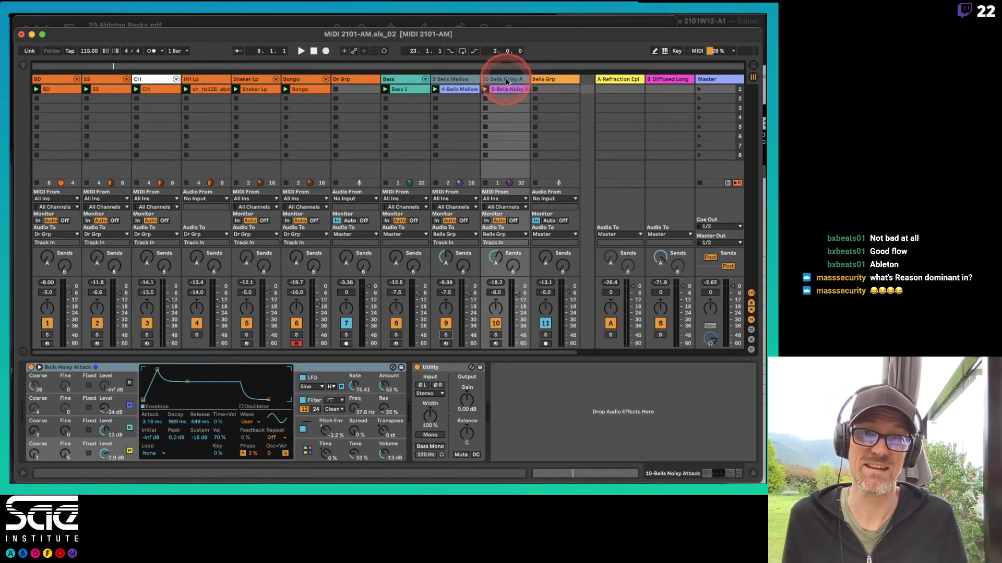
click(460, 80)
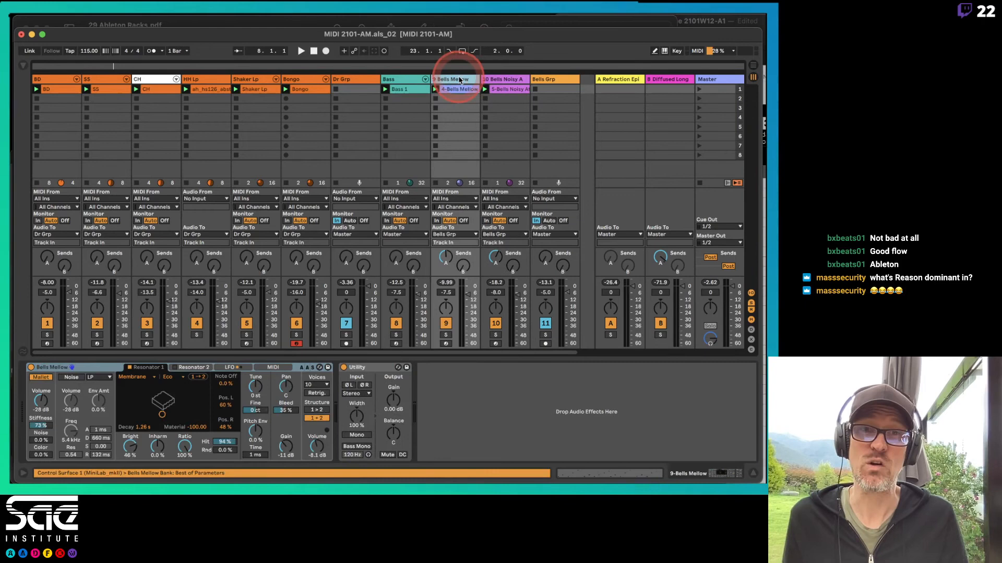
click(509, 80)
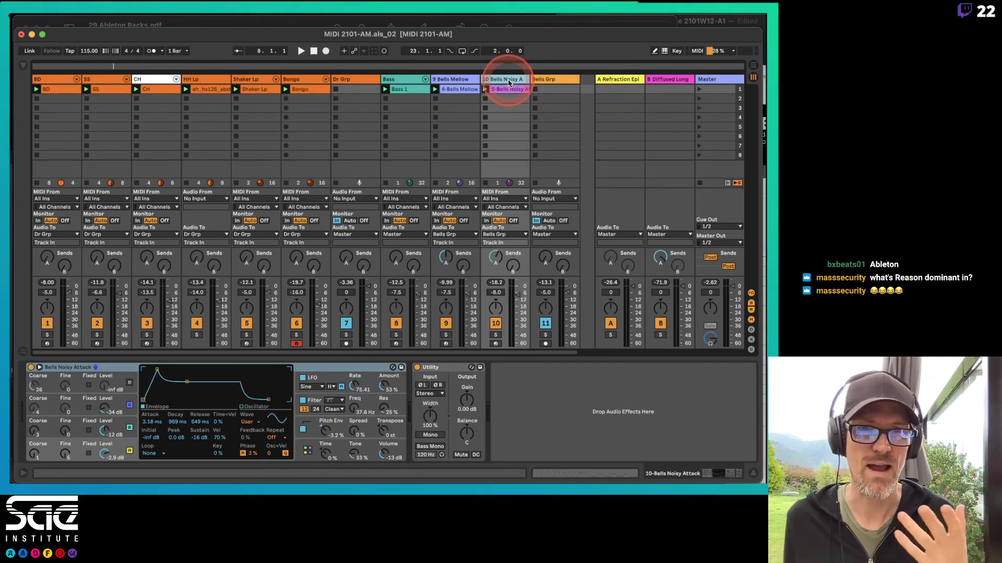
click(452, 80)
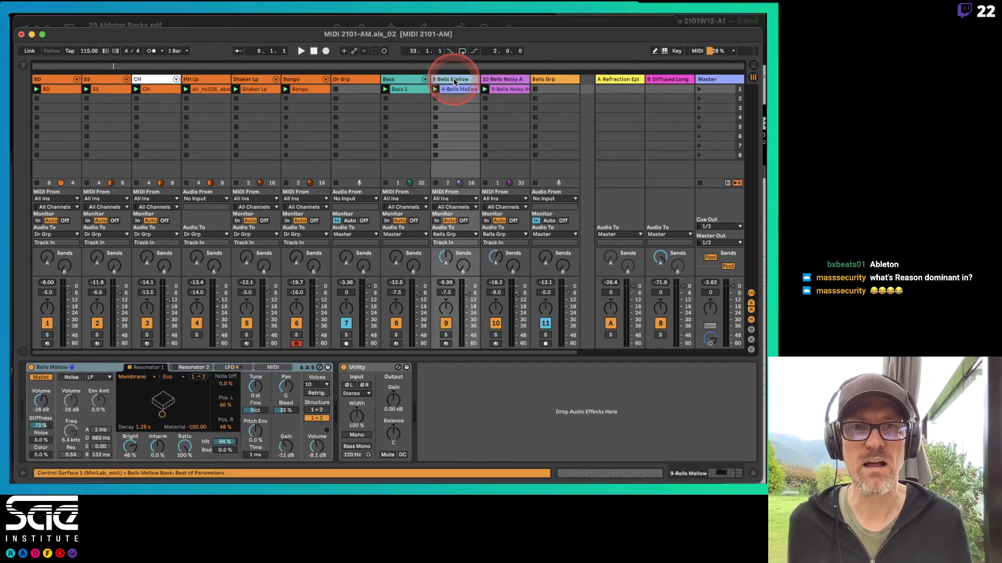
click(509, 81)
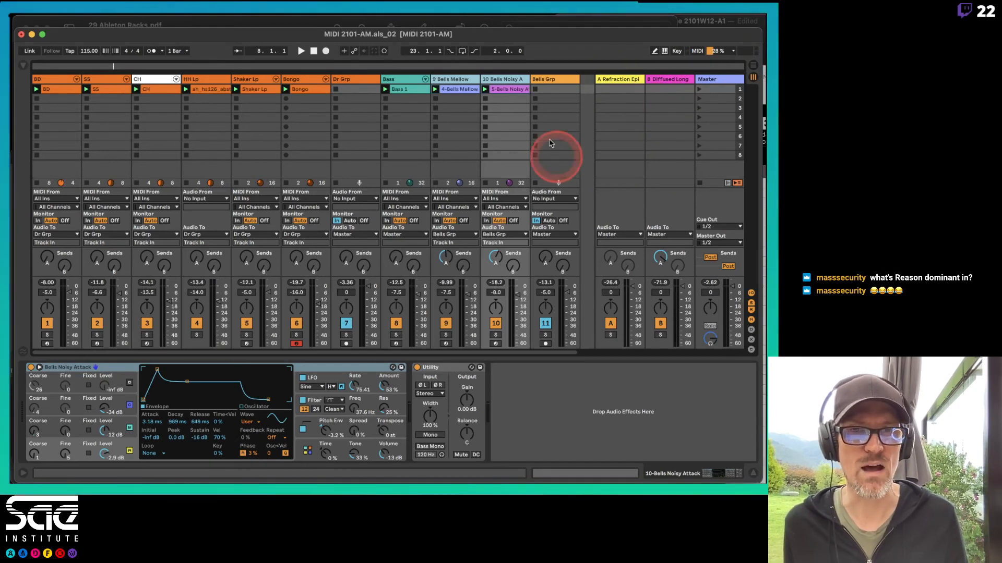
Step: Play the set with Dr Grp and Bass muted, pulling Bells Grp's volume to -inf and bringing it back to -1.0 dB
click(555, 81)
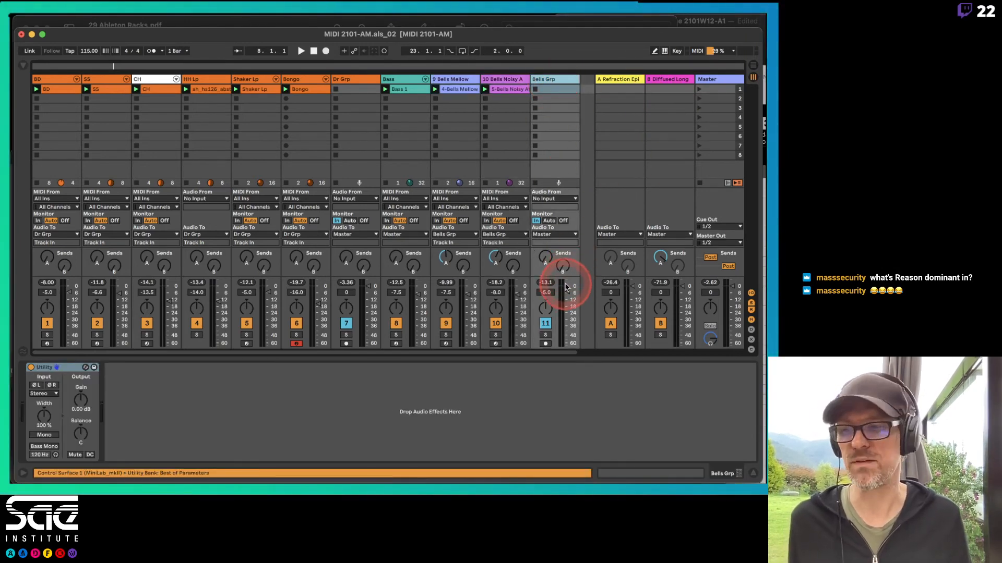
key(space)
drag(566, 294, 563, 350)
click(345, 324)
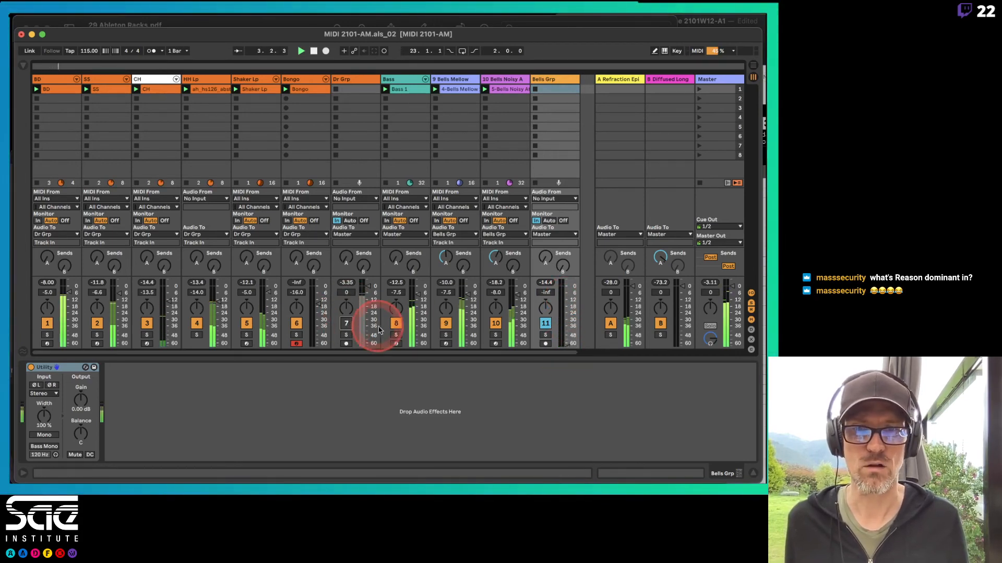
click(396, 325)
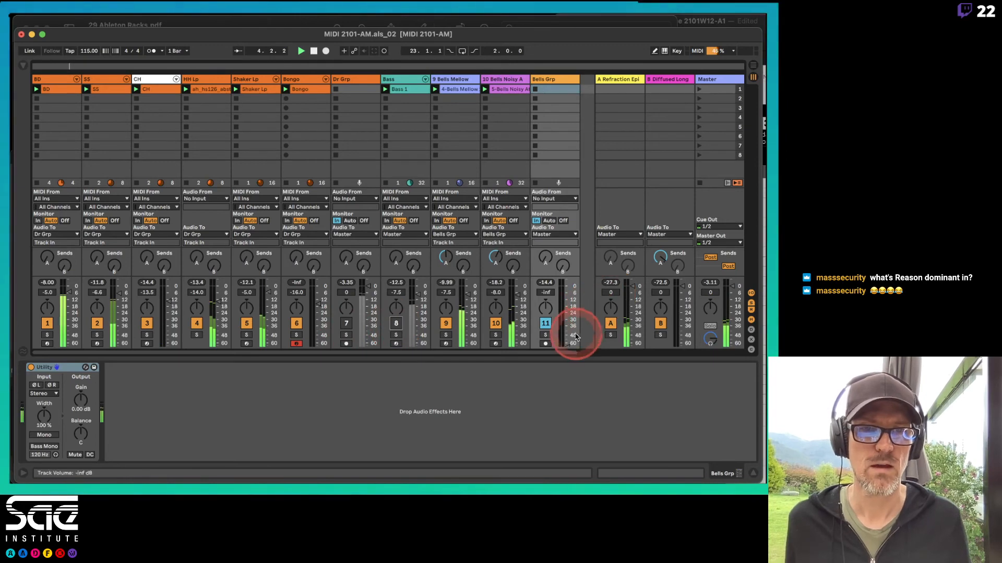
drag(563, 336, 564, 331)
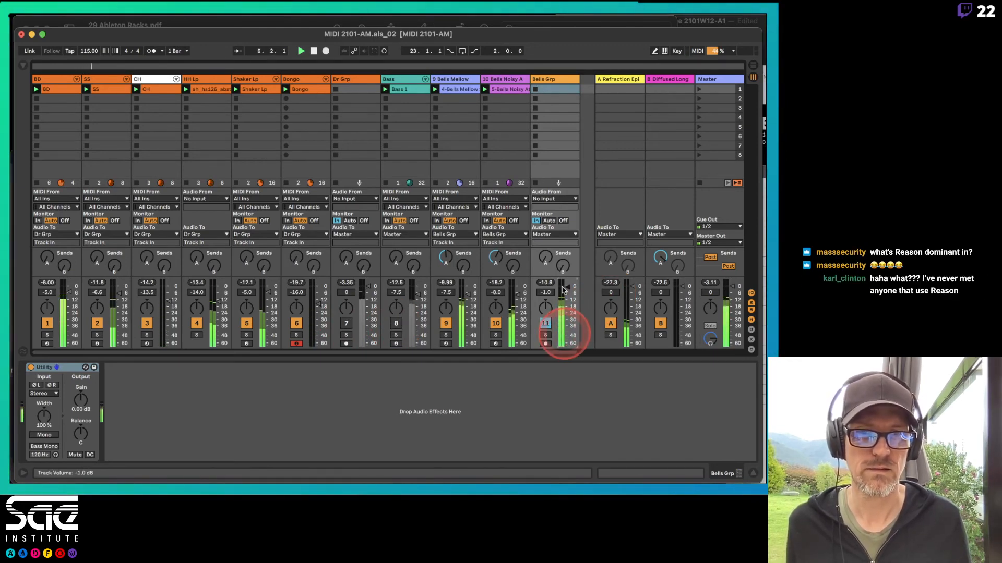
Step: Turn up send B on 10 Bells Noisy Attack and set the Diffused Long Cascades Echo to 27% feedback and 52% reverb
drag(513, 266, 524, 256)
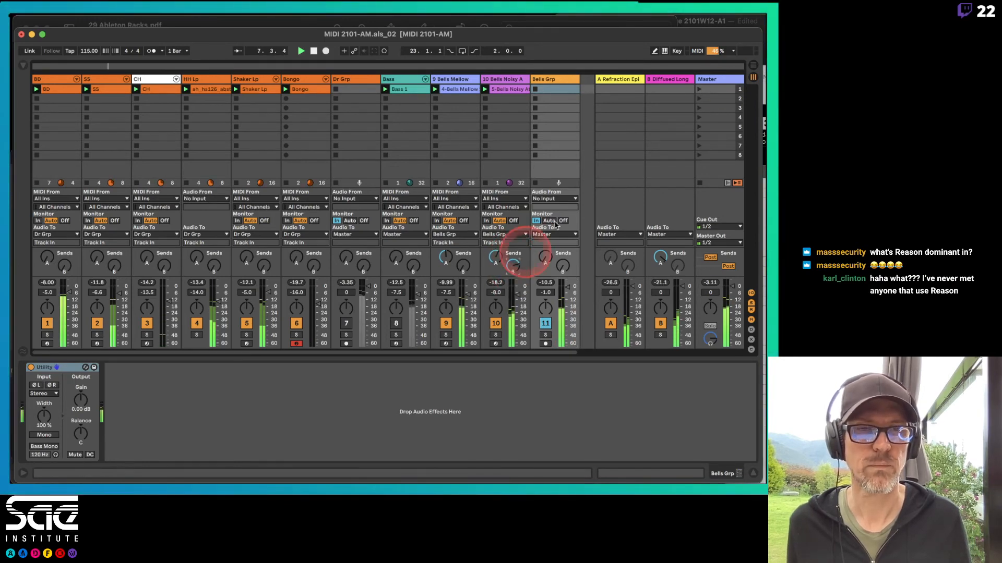
click(670, 81)
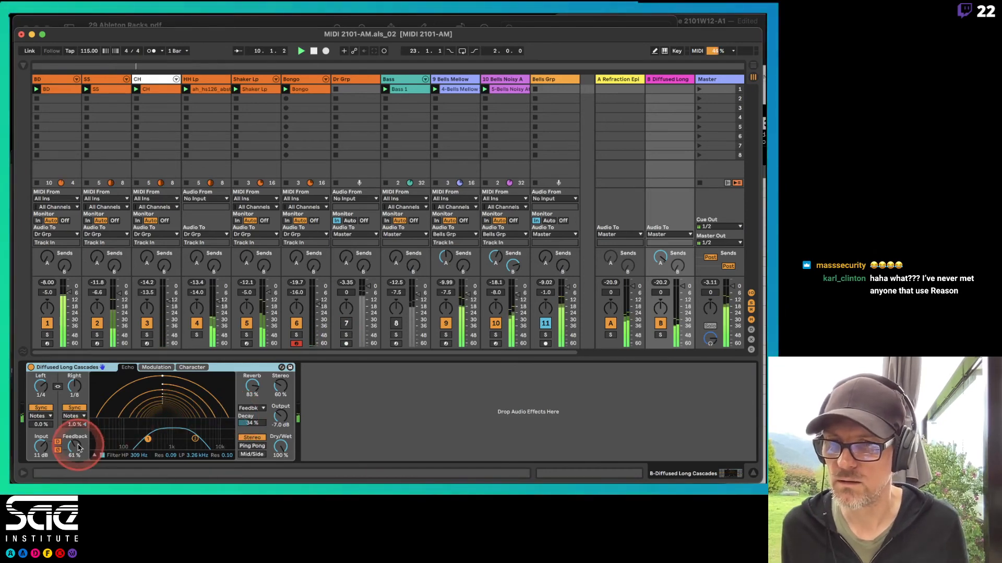
drag(75, 447, 75, 449)
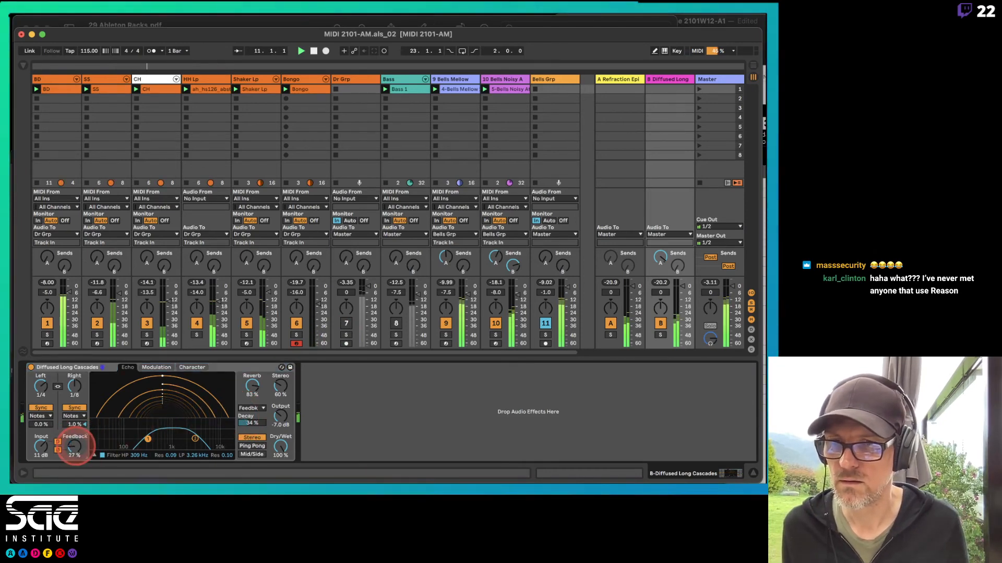
mouse_move(252, 388)
mouse_down()
mouse_move(252, 403)
mouse_move(252, 386)
mouse_up()
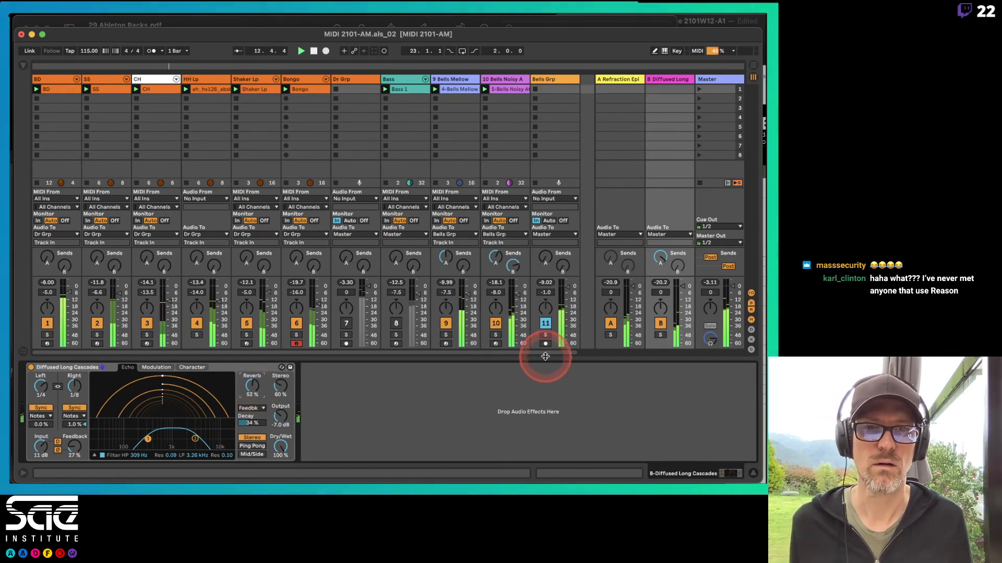
Step: Pull Bells Grp's volume down to -inf during playback and select the track
mouse_move(566, 307)
mouse_down()
mouse_move(566, 287)
mouse_move(569, 349)
mouse_move(556, 334)
mouse_up()
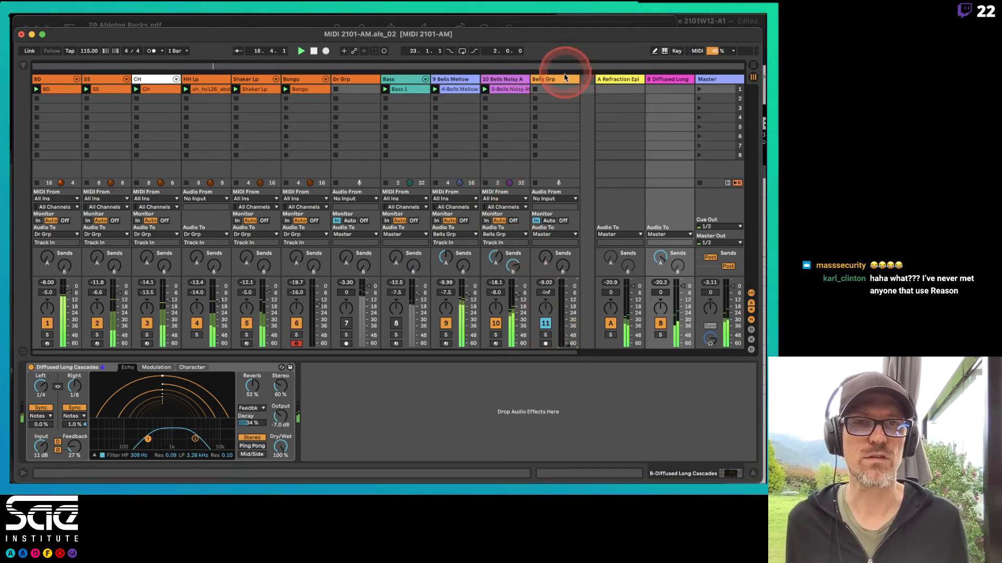
click(545, 79)
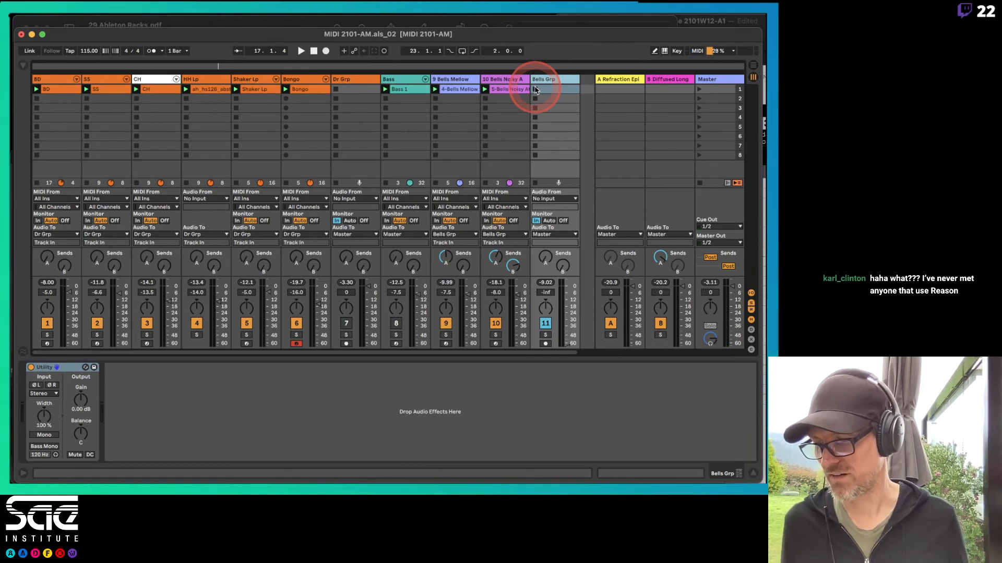
Step: Colour both bells tracks and Bells Grp the same purple and assign the track colour to their clips
click(499, 80)
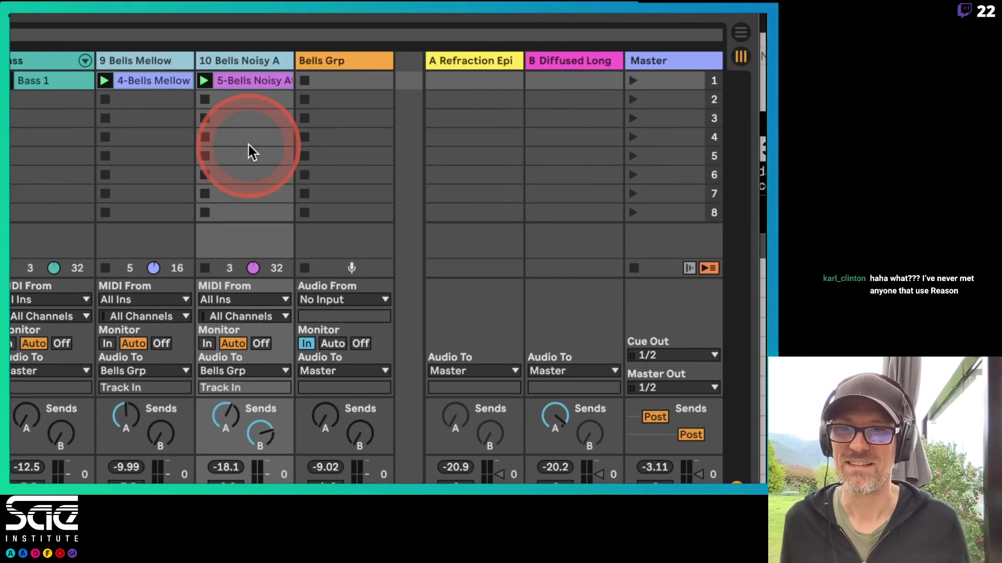
click(166, 72)
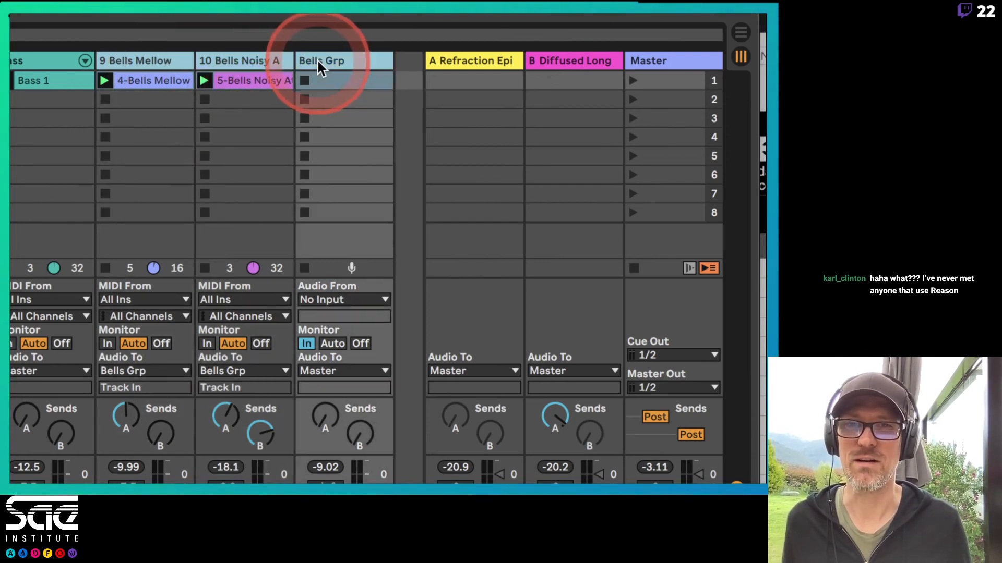
right_click(317, 62)
click(532, 286)
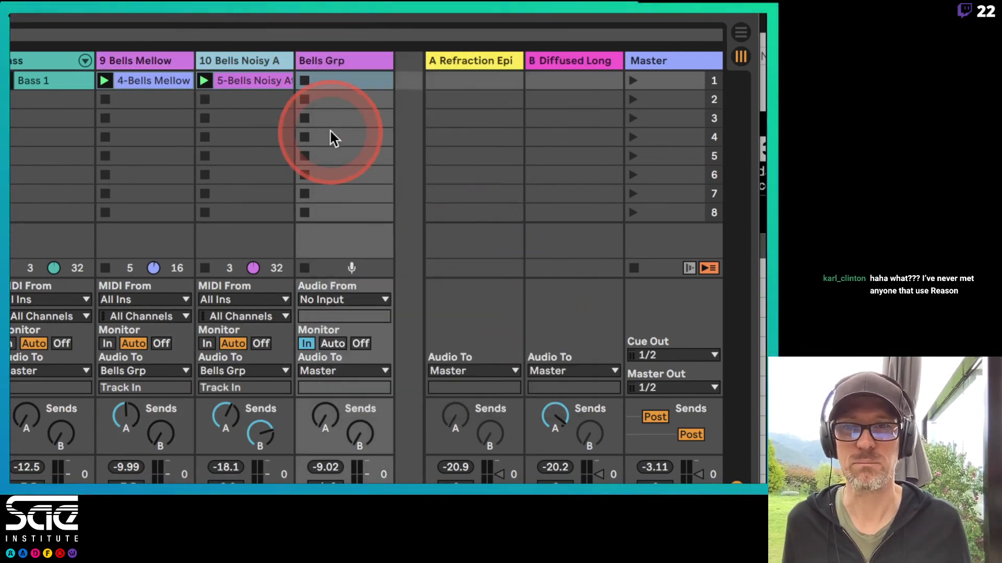
right_click(177, 61)
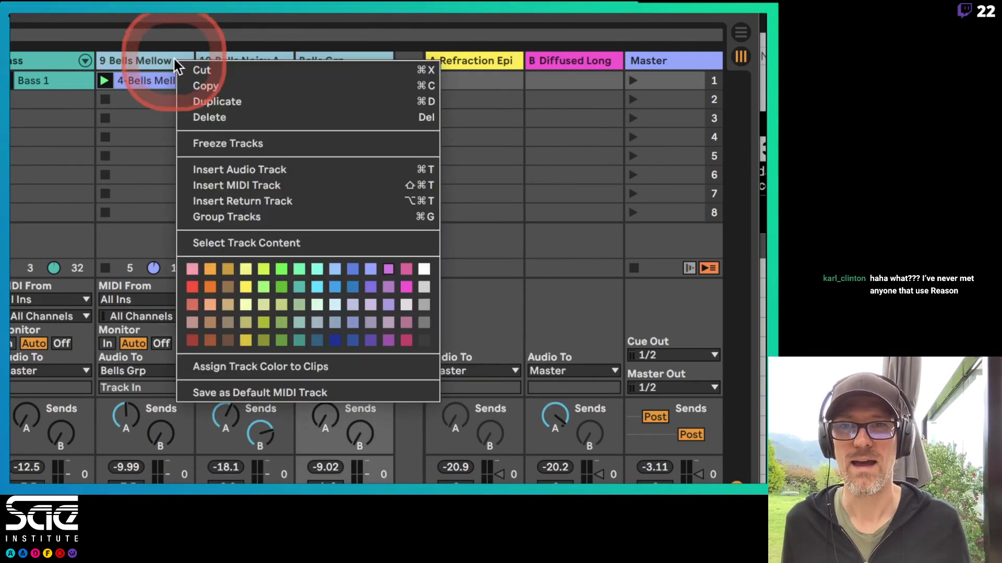
click(260, 368)
Step: Colour the A Refraction return track magenta to match the B Diffused Long return
click(484, 67)
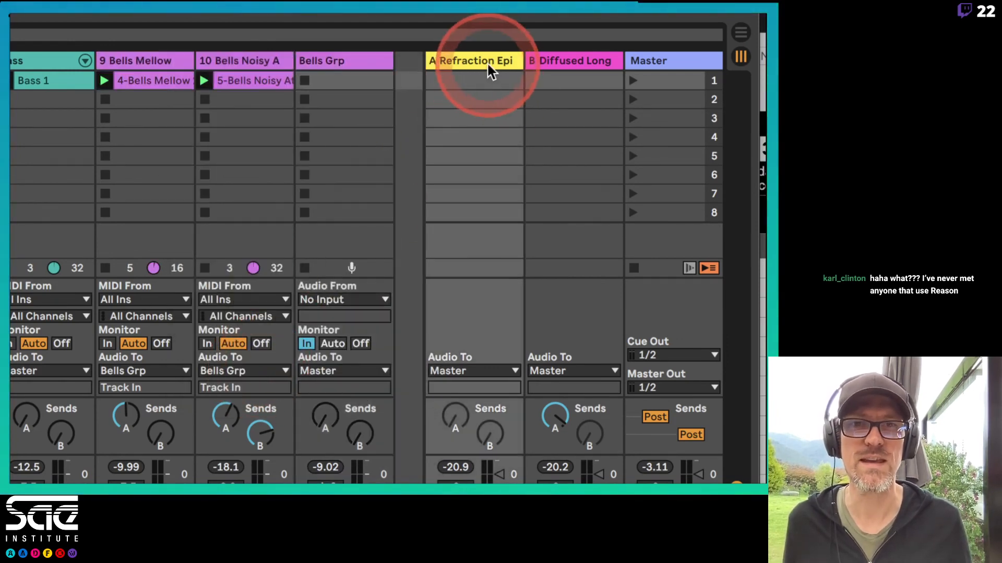
click(233, 62)
click(172, 63)
shift+click(344, 64)
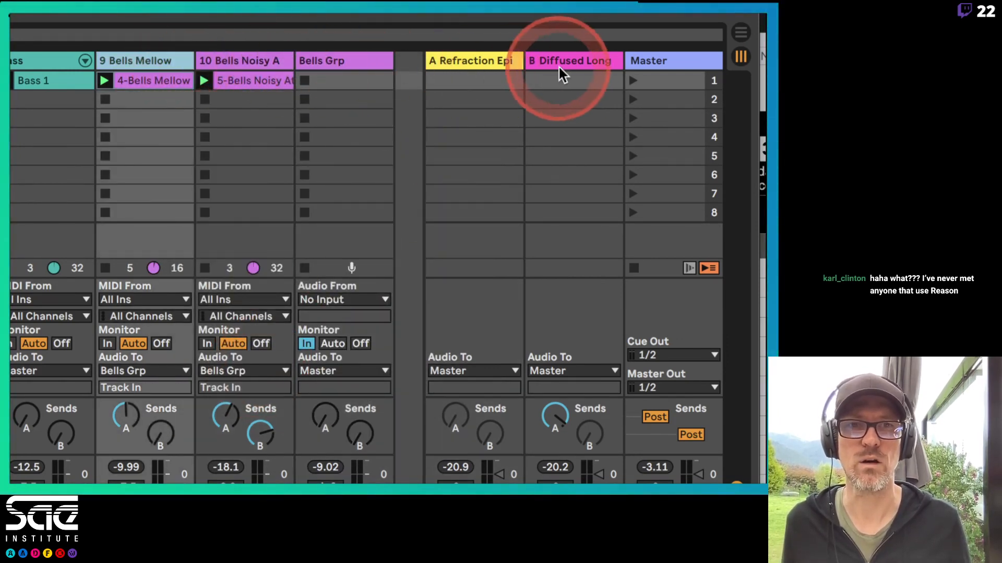
right_click(568, 73)
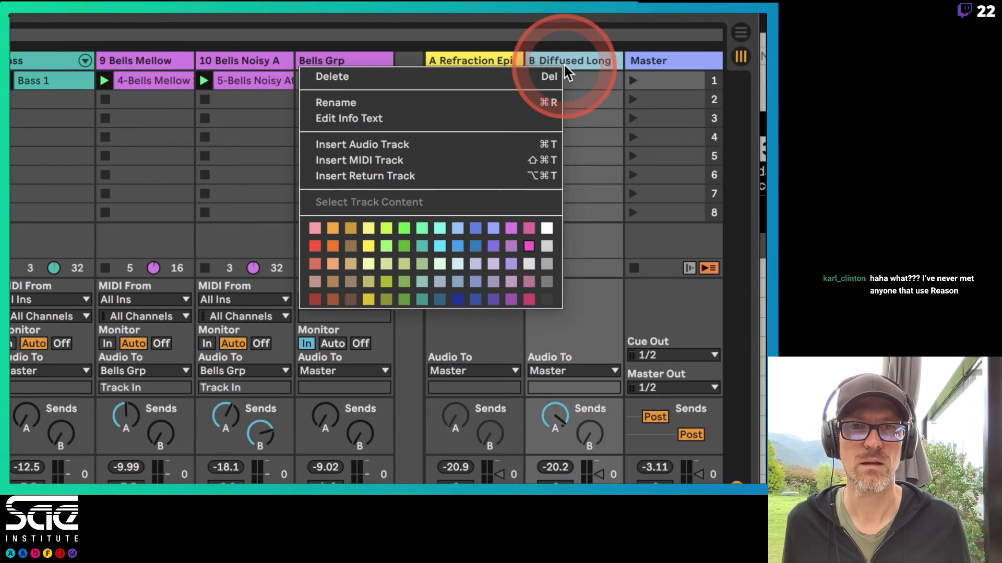
click(528, 249)
click(496, 99)
click(478, 62)
right_click(484, 59)
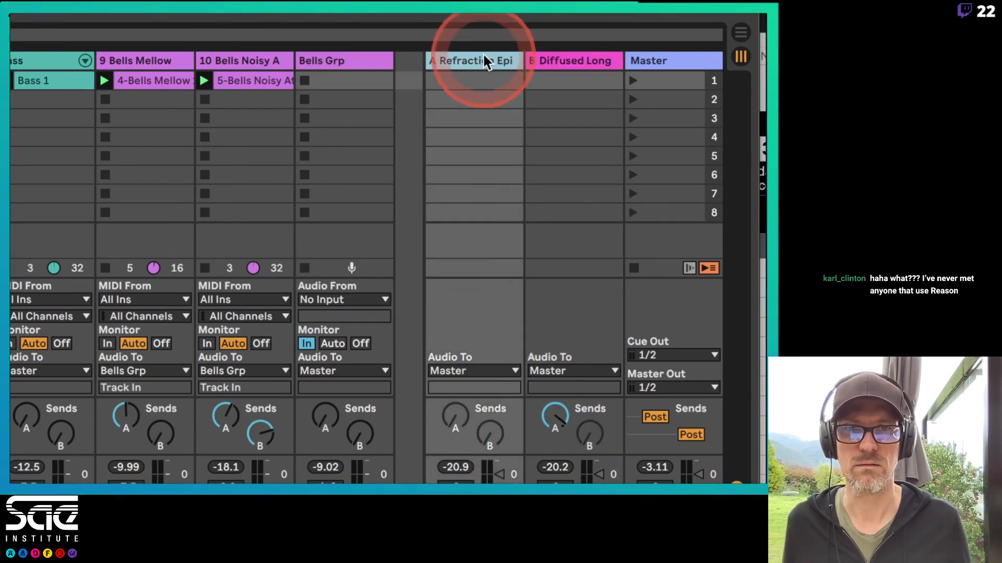
click(714, 238)
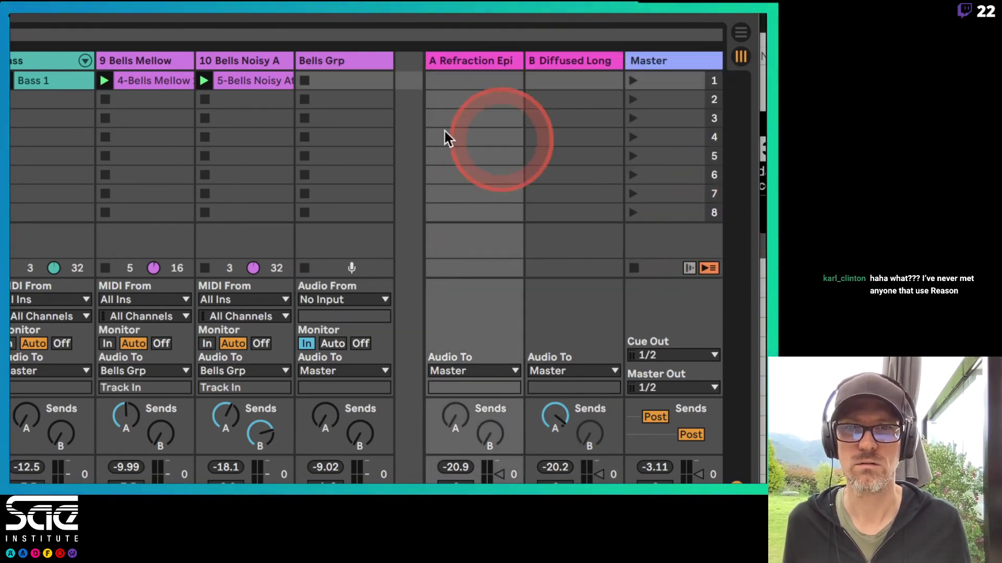
Step: Recolour both return tracks, A Refraction and B Diffused Long, with the same purple as Bells Grp
click(358, 61)
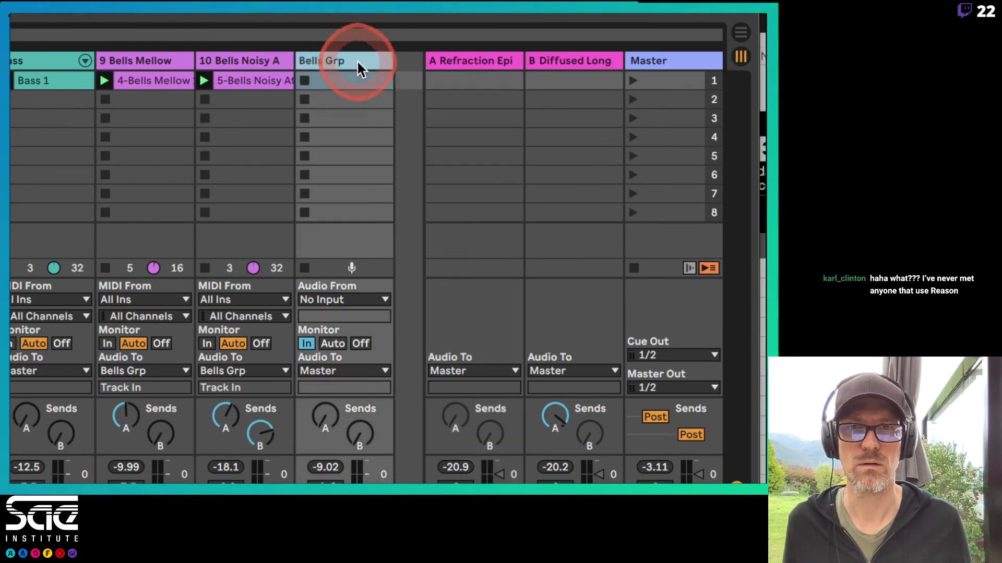
click(468, 61)
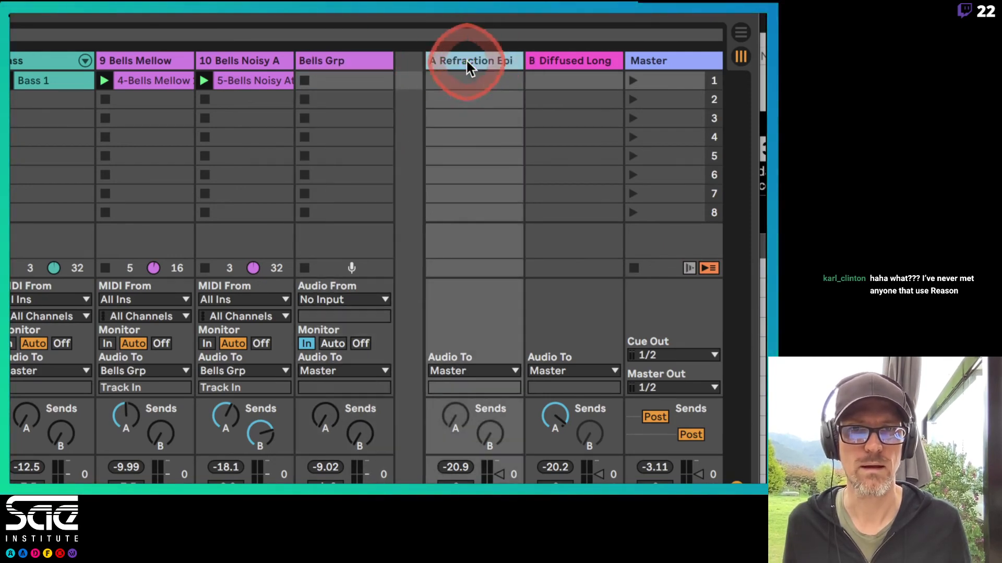
click(384, 58)
right_click(363, 58)
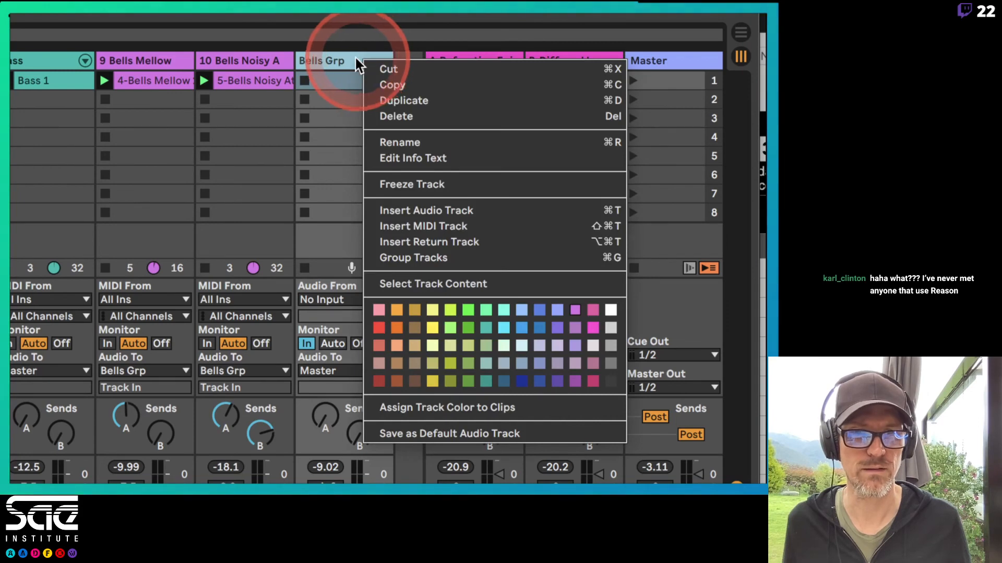
click(451, 64)
right_click(557, 61)
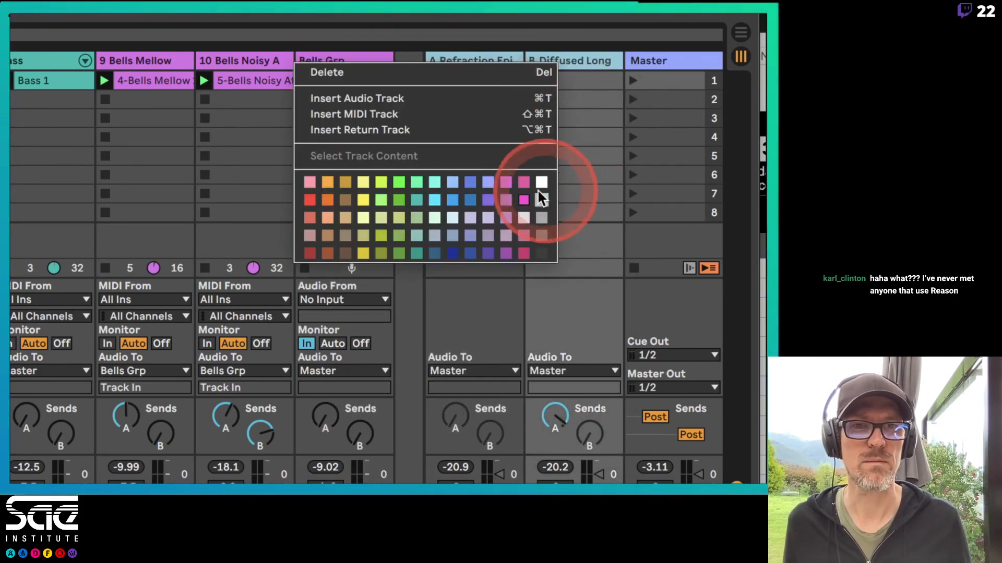
click(504, 183)
click(492, 165)
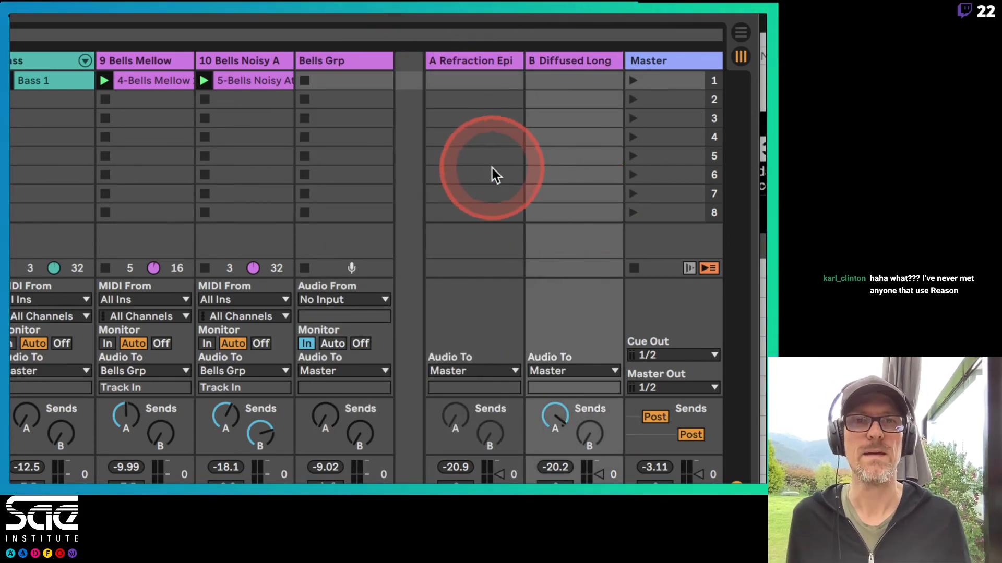
Step: Route the output of both return tracks together into Bells Grp's Track In
click(478, 58)
shift+click(569, 59)
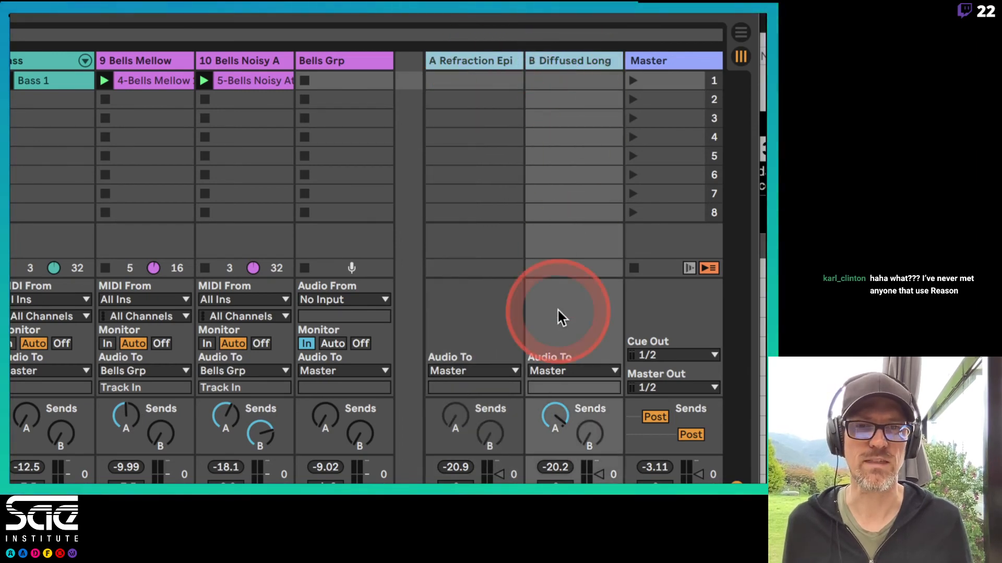
drag(489, 373, 476, 466)
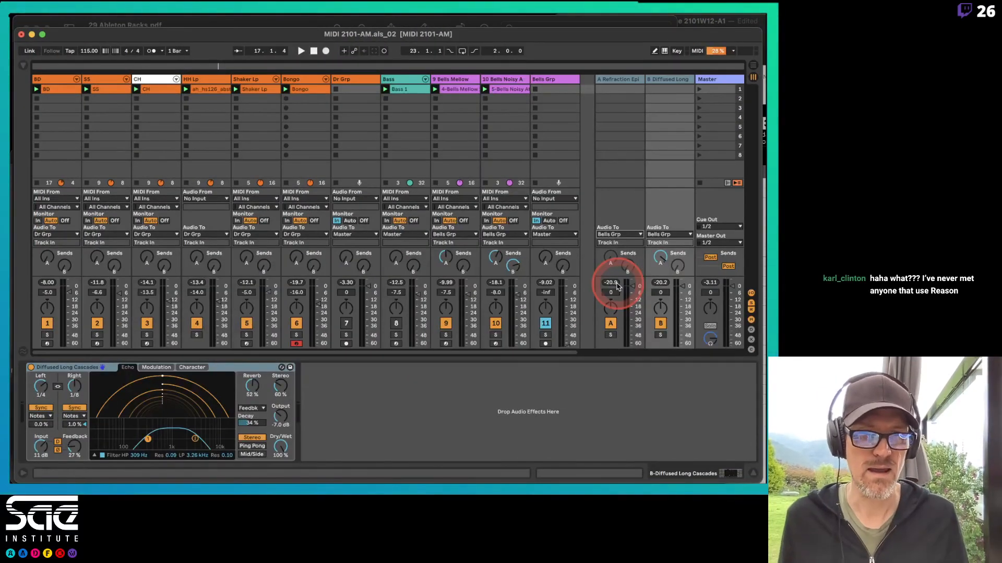
Step: Play the set and raise Bells Grp's volume to 0 dB, restarting playback to audition the bells with their returns
key(space)
drag(558, 334, 565, 286)
click(547, 83)
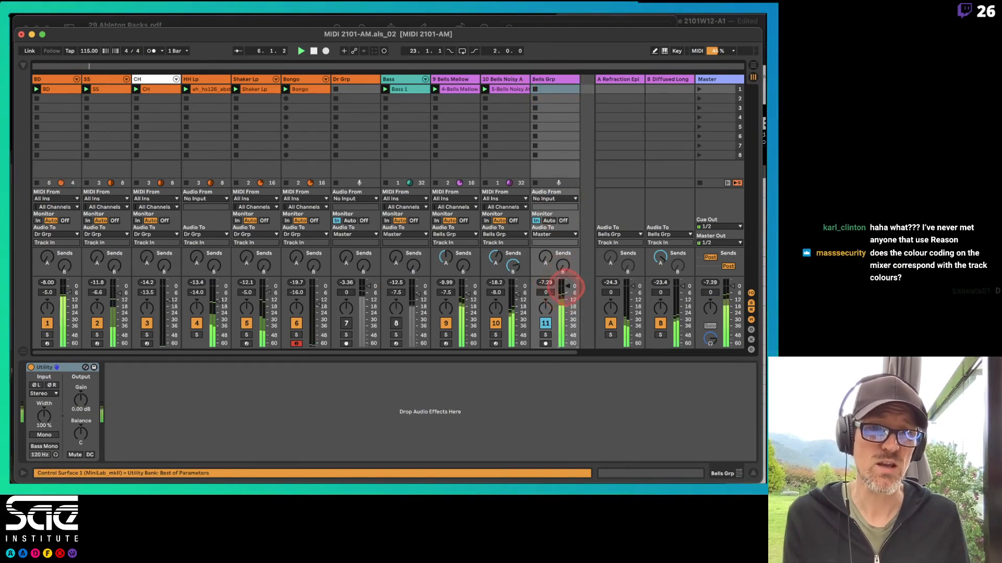
click(567, 289)
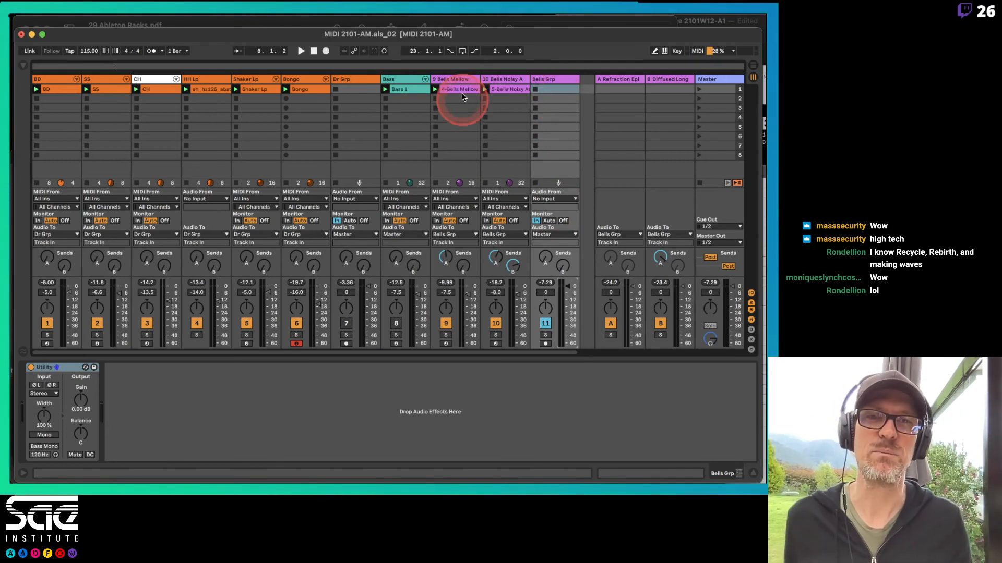
key(space)
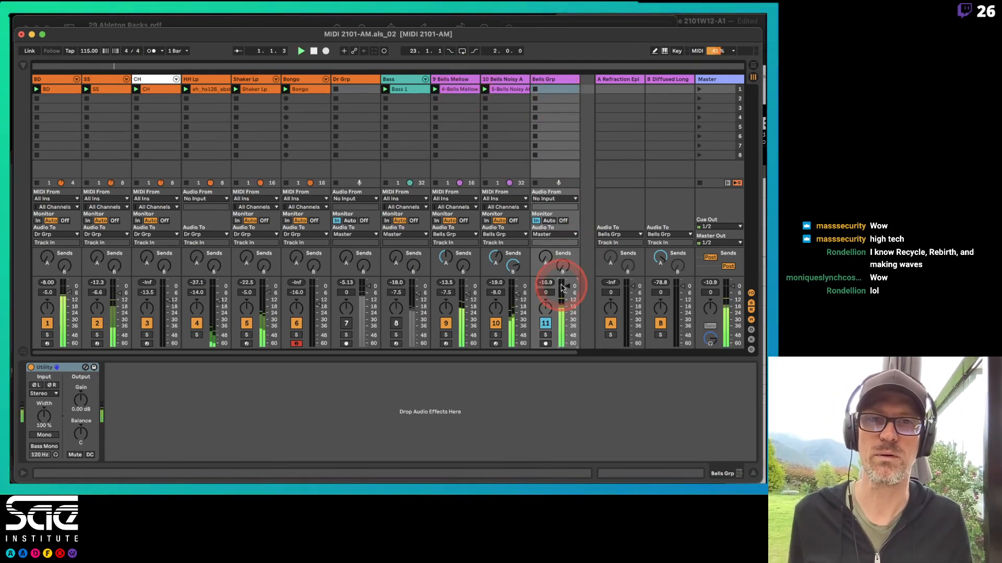
Step: Reactivate the Bass and Dr Grp tracks, and recolour the Bass track and its clip red
click(396, 323)
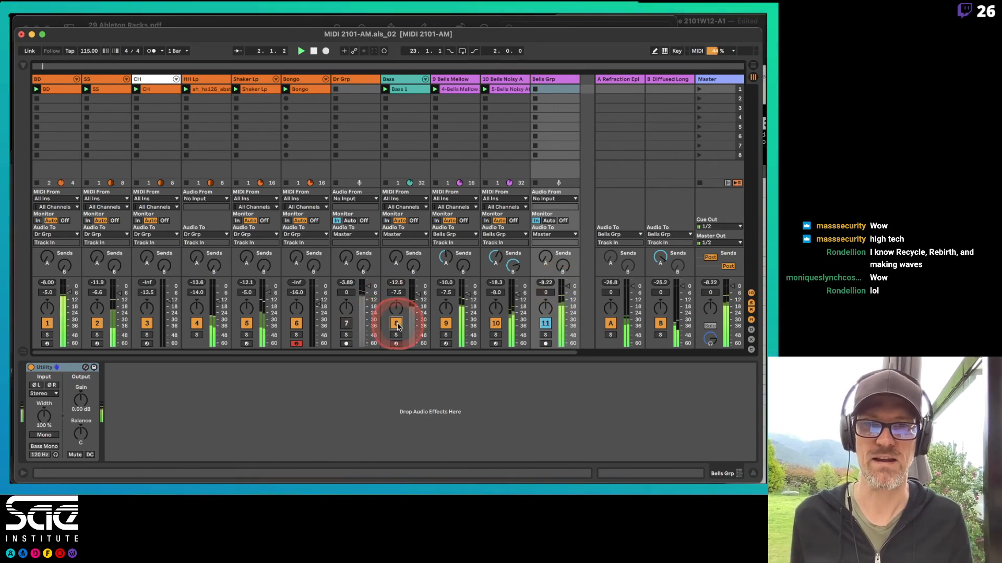
right_click(409, 79)
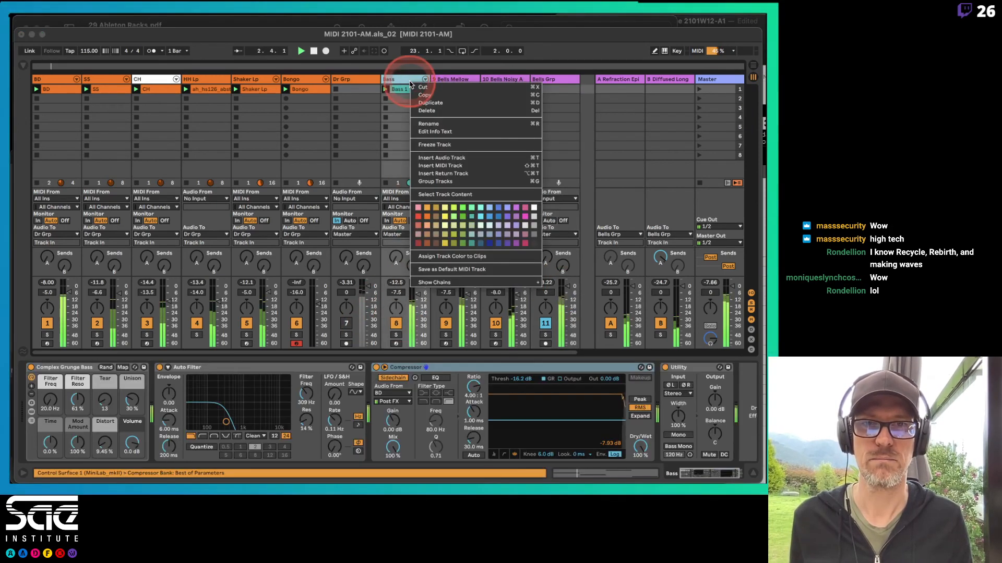
click(419, 221)
right_click(390, 80)
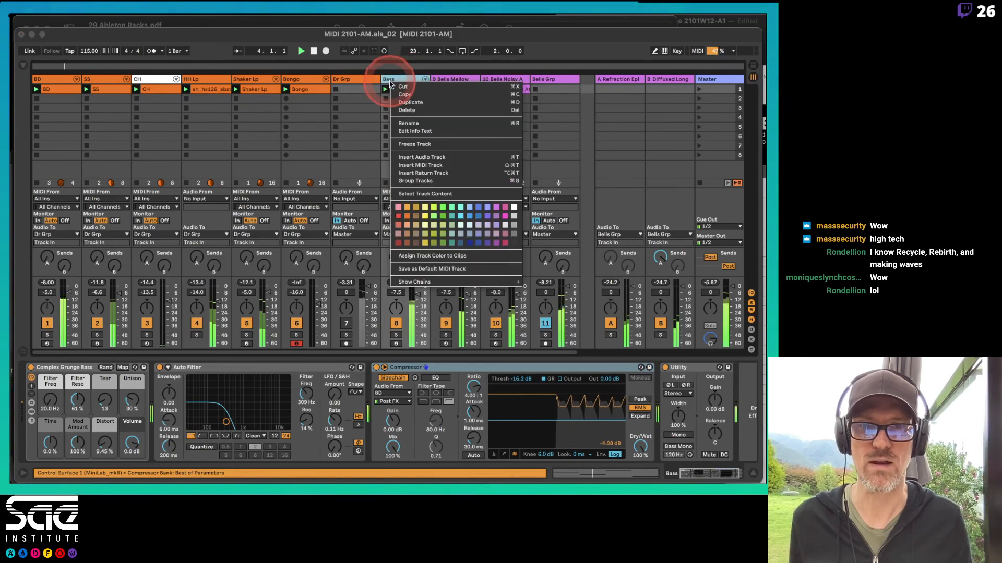
click(436, 256)
click(346, 323)
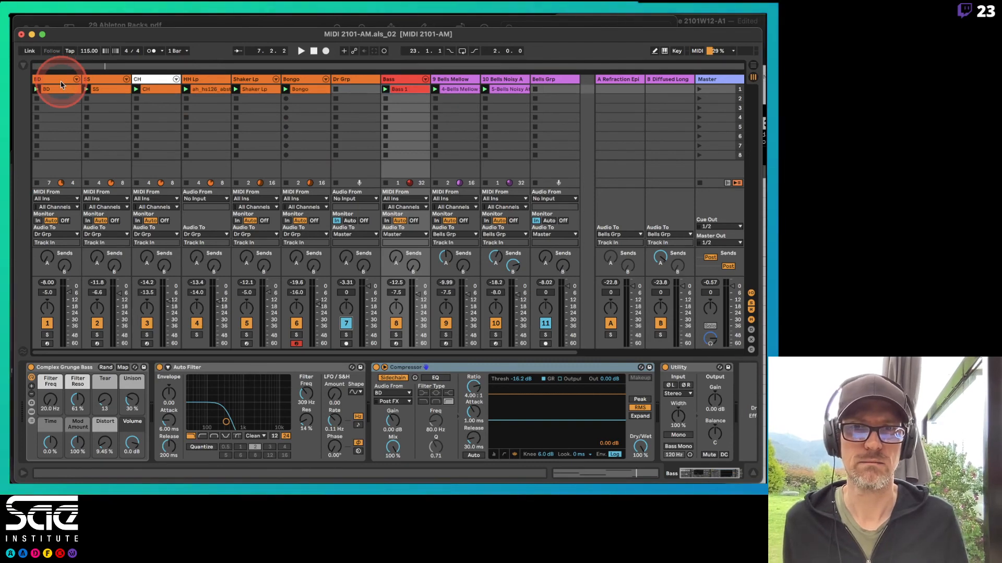
Step: Switch to the 27 Ableton MIDI.pdf notes and read the Reminders and Drawing MIDI Notes pages
key(super+Tab)
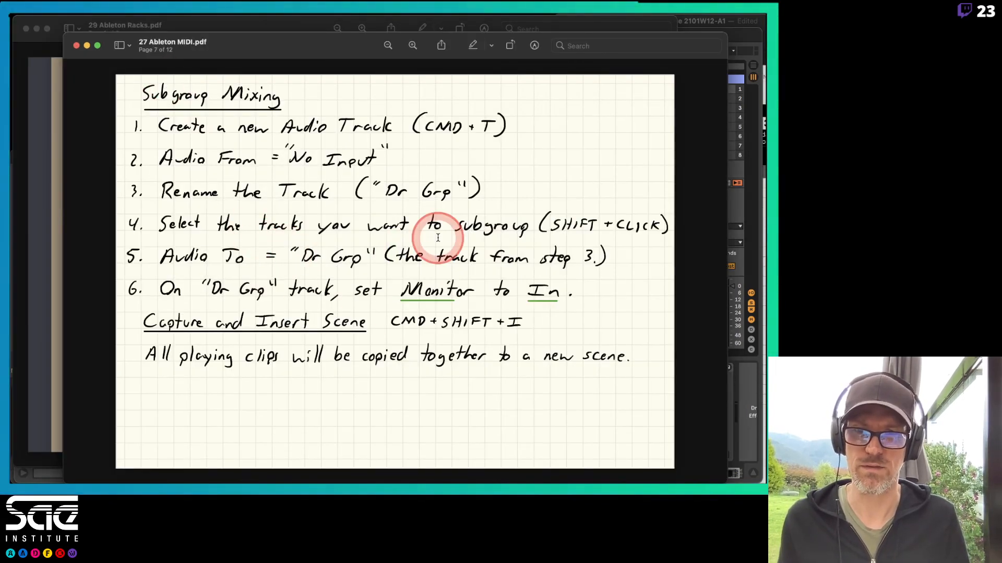
key(Right)
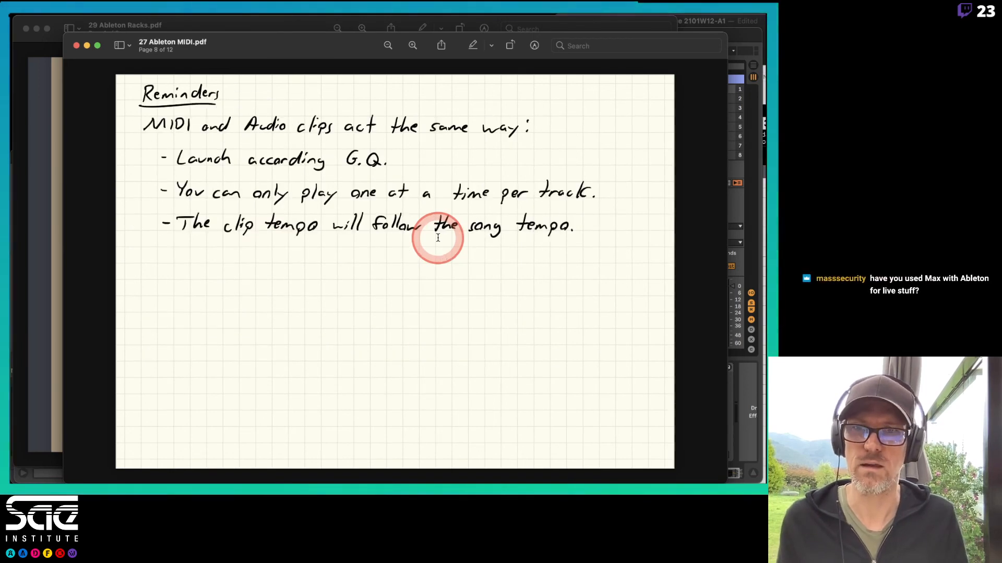
key(Right)
key(Left)
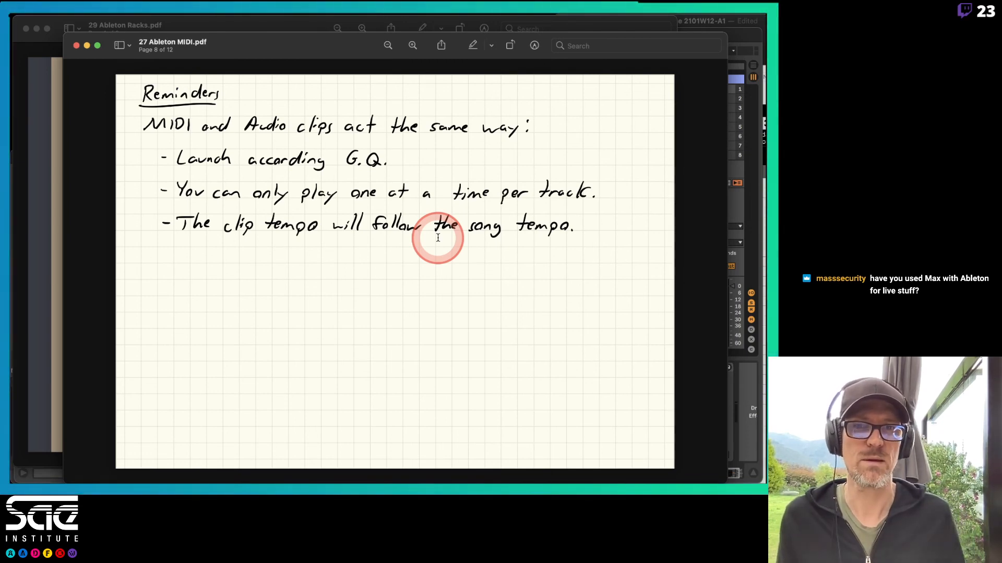
key(Right)
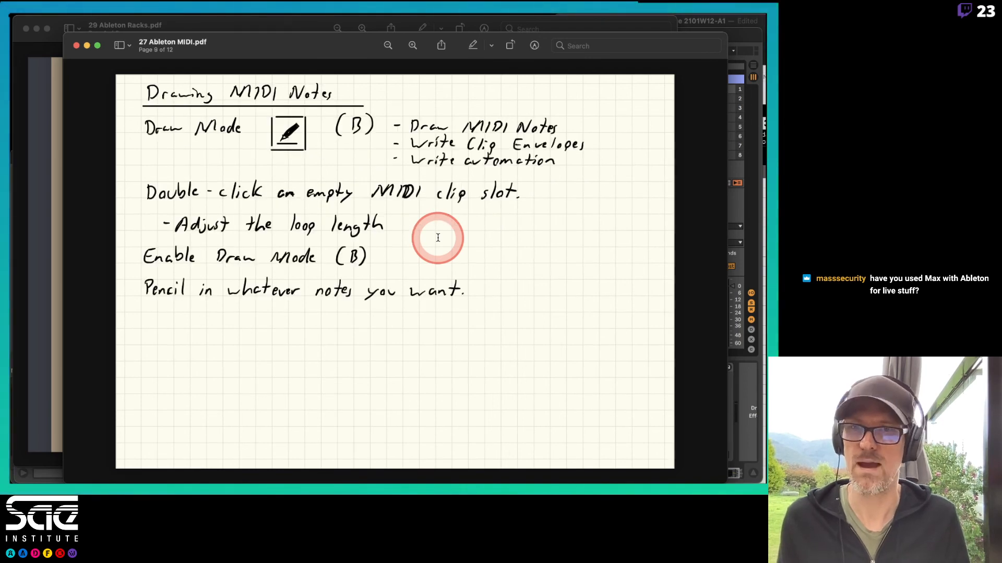
Step: Switch back to Ableton Live and duplicate scene 1 with all of its clips
key(super+Tab)
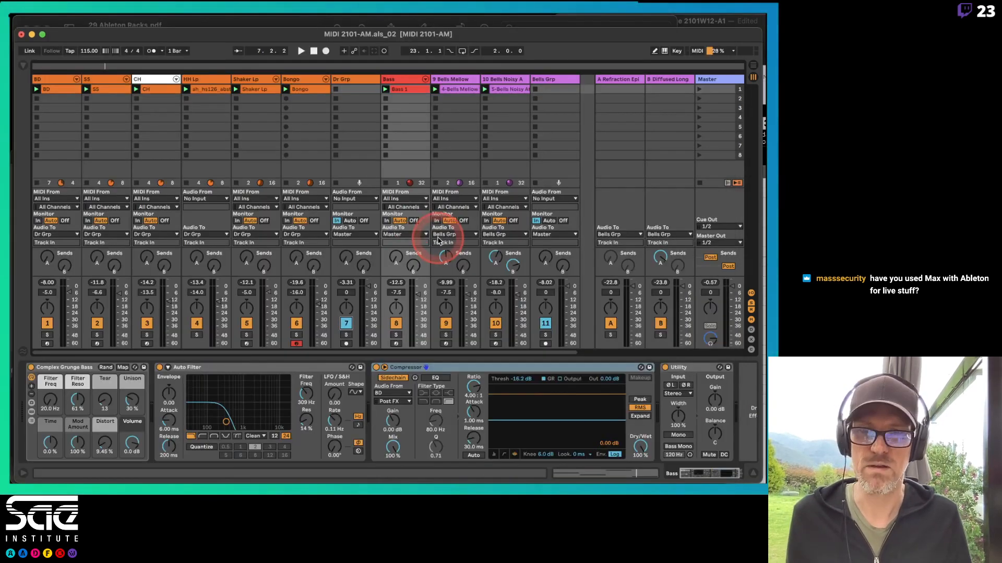
click(60, 91)
click(709, 89)
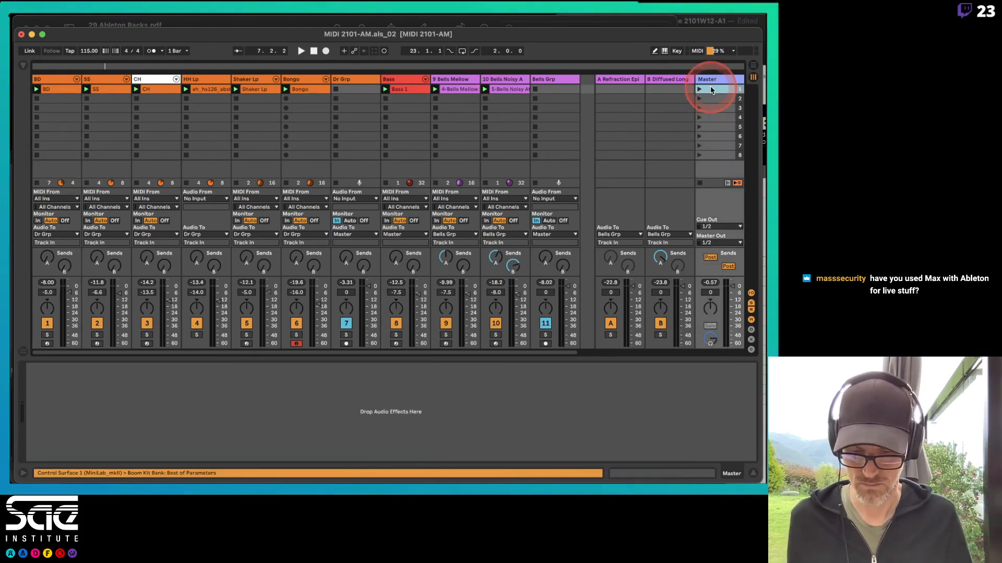
key(super+d)
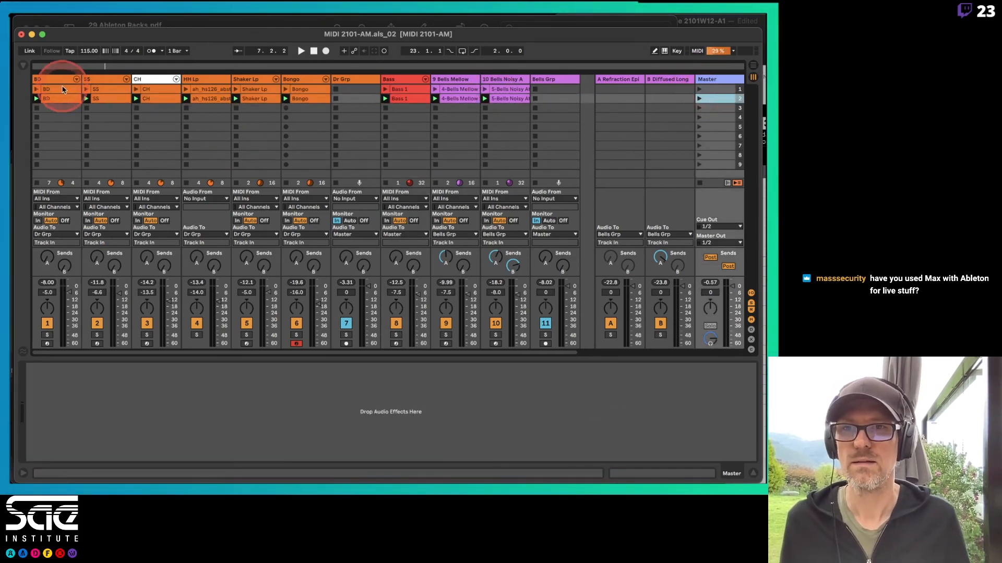
Step: Open the notes of the BD clip in scene 2 and duplicate its loop to a length of two bars
click(56, 101)
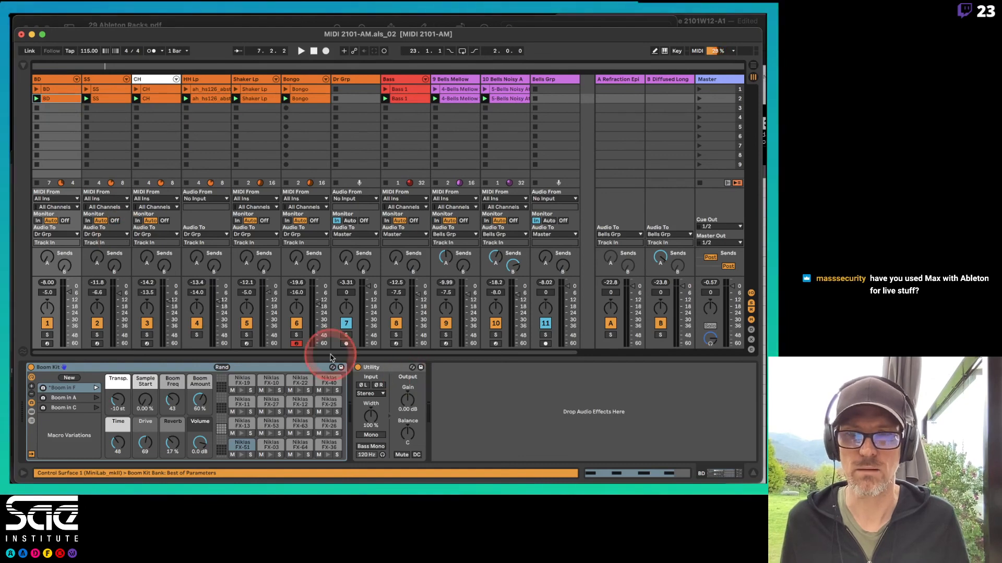
double_click(57, 99)
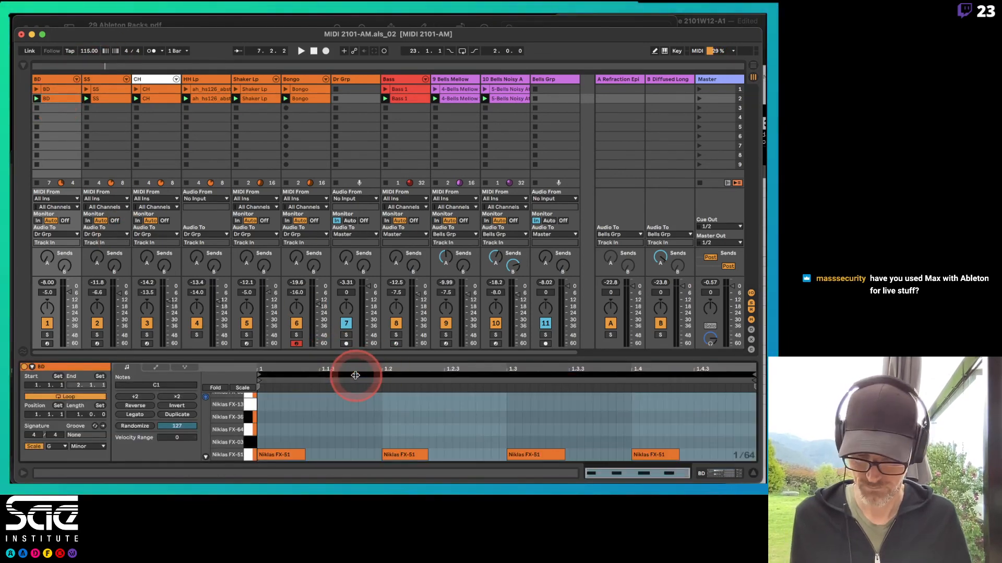
key(super+d)
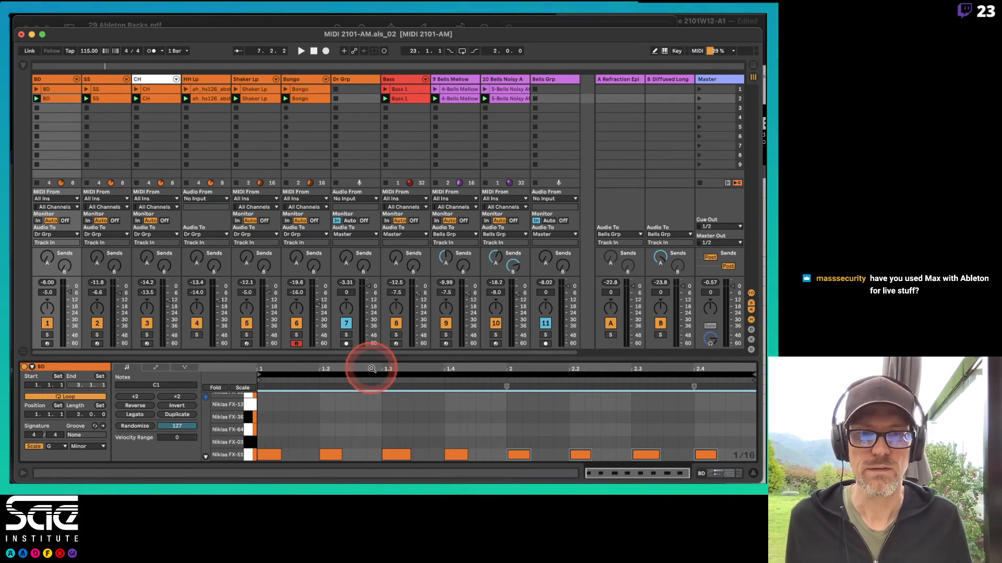
Step: Set the BD clip's grid to 1/8 and, in Draw Mode, add a Niklas FX-51 note at 2.4.3 with velocity 127
key(super+2)
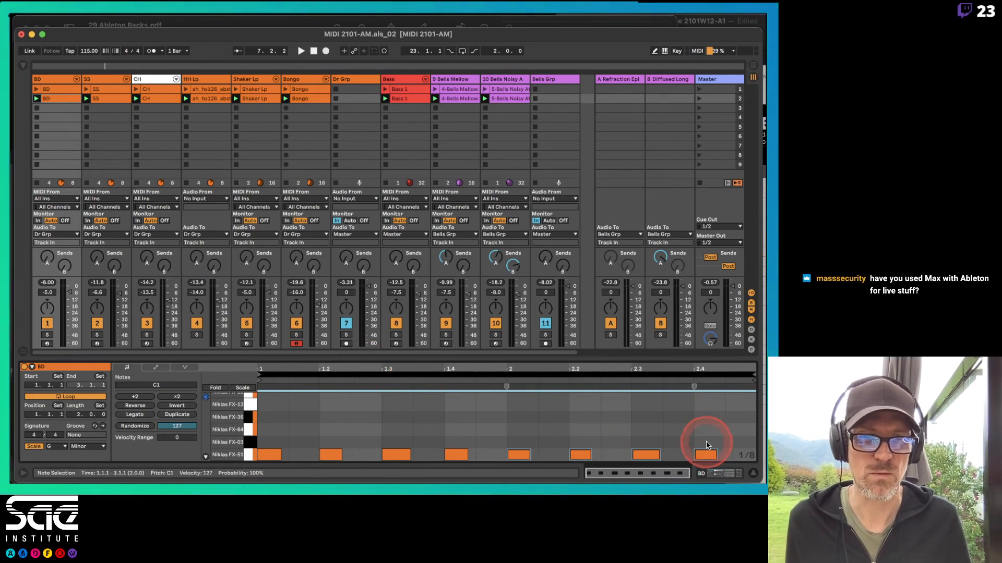
click(707, 445)
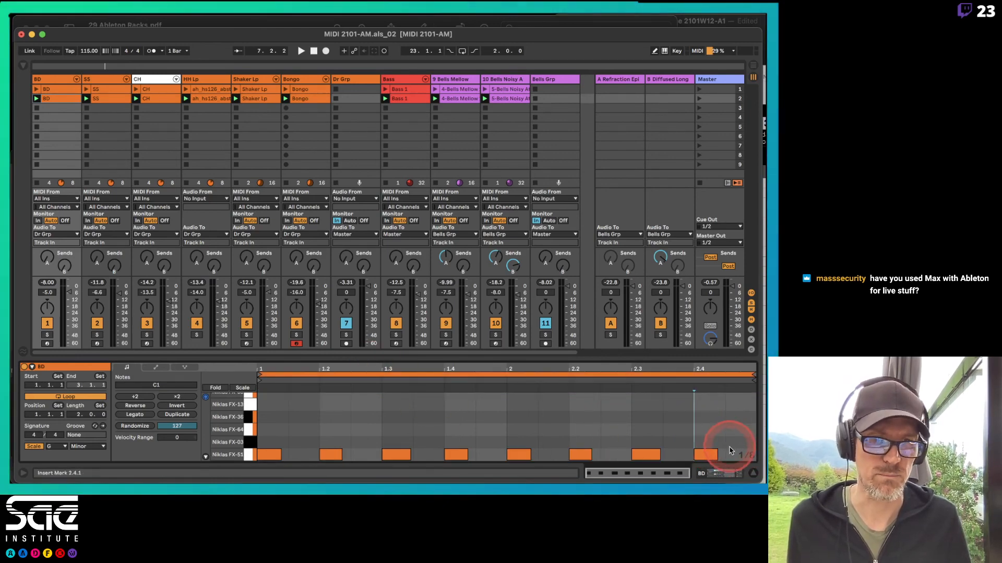
key(b)
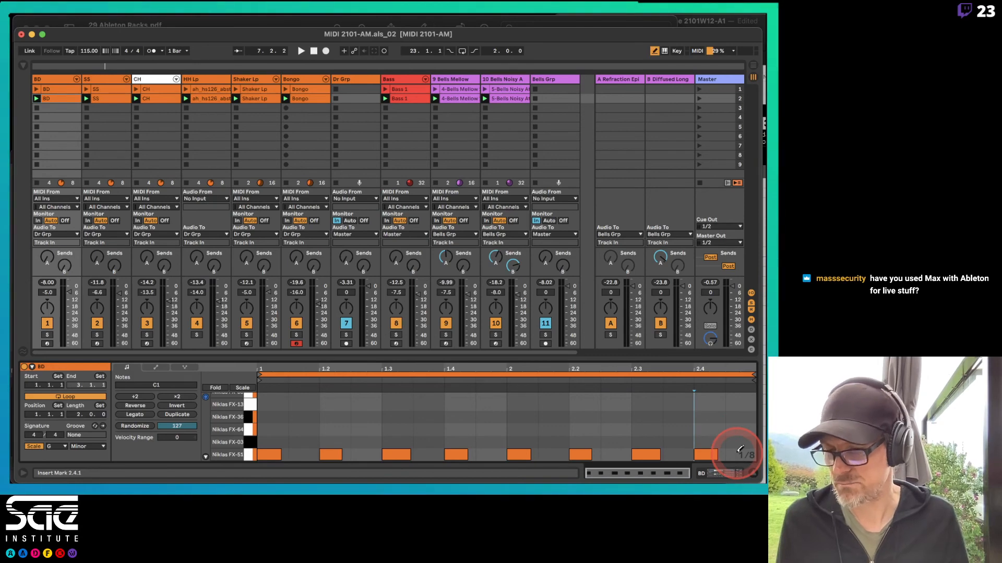
click(738, 454)
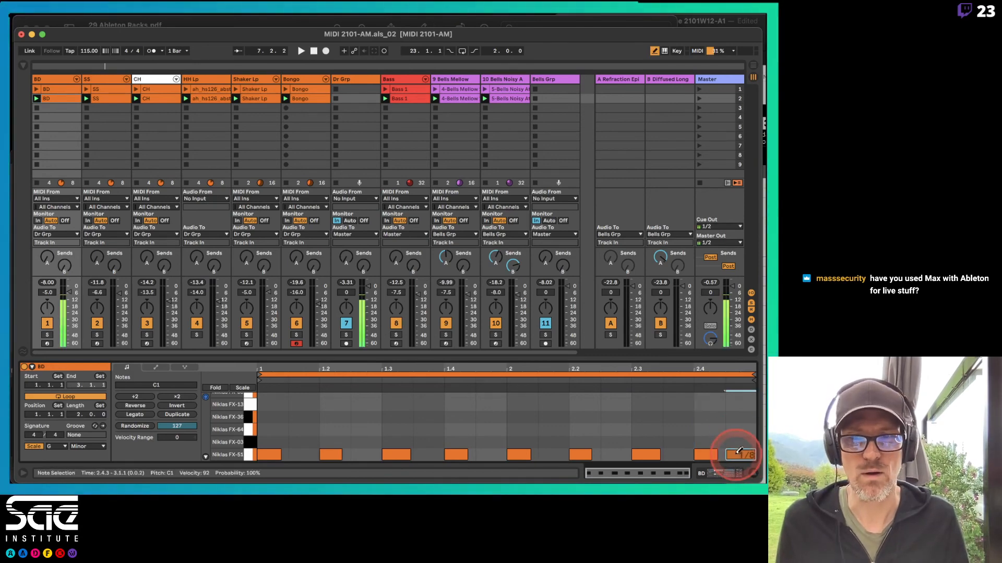
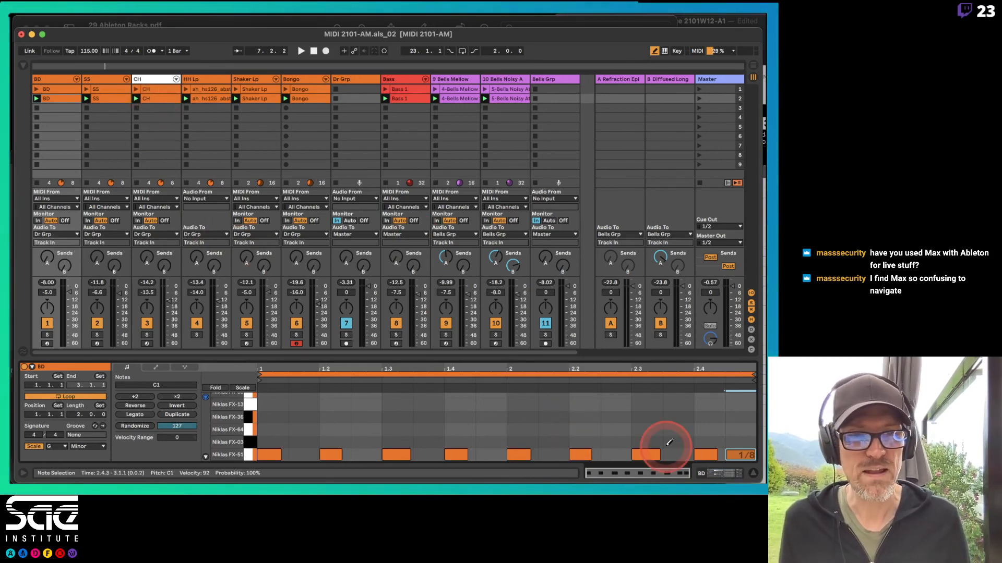
click(750, 455)
drag(750, 456, 750, 441)
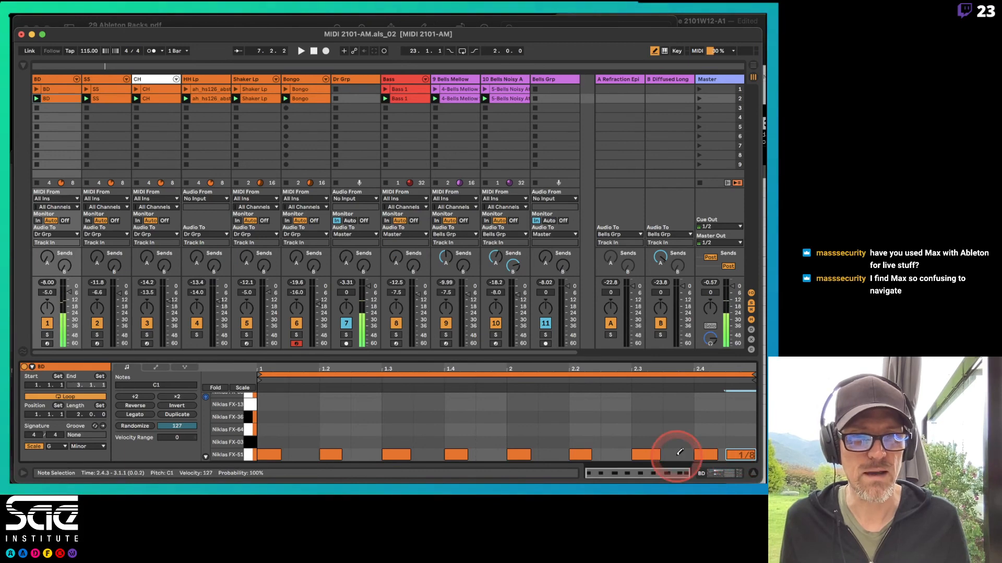
Step: Draw an extra Niklas FX-51 note at 1.4.3, and erase both it and the note at 2.4.3
click(706, 455)
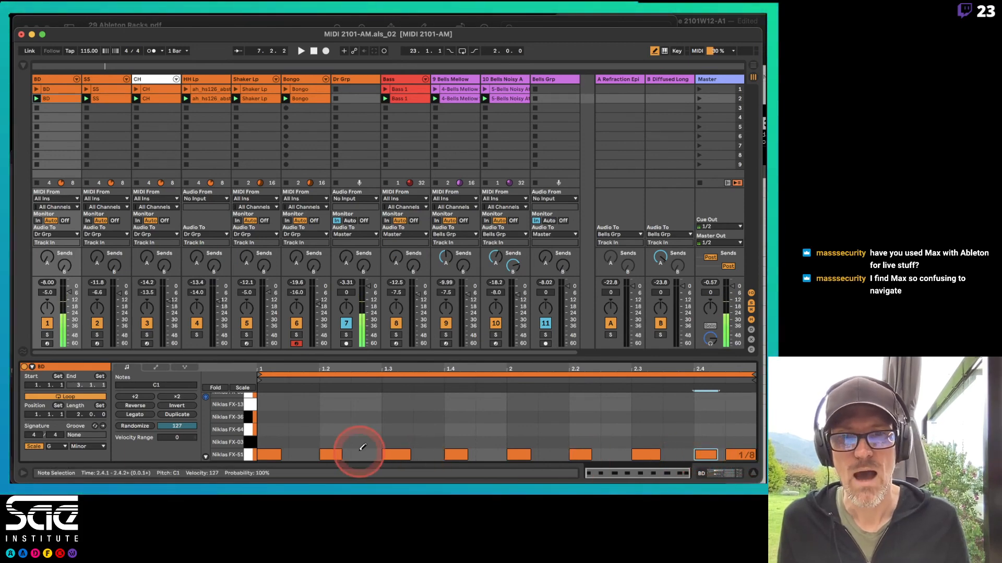
click(489, 451)
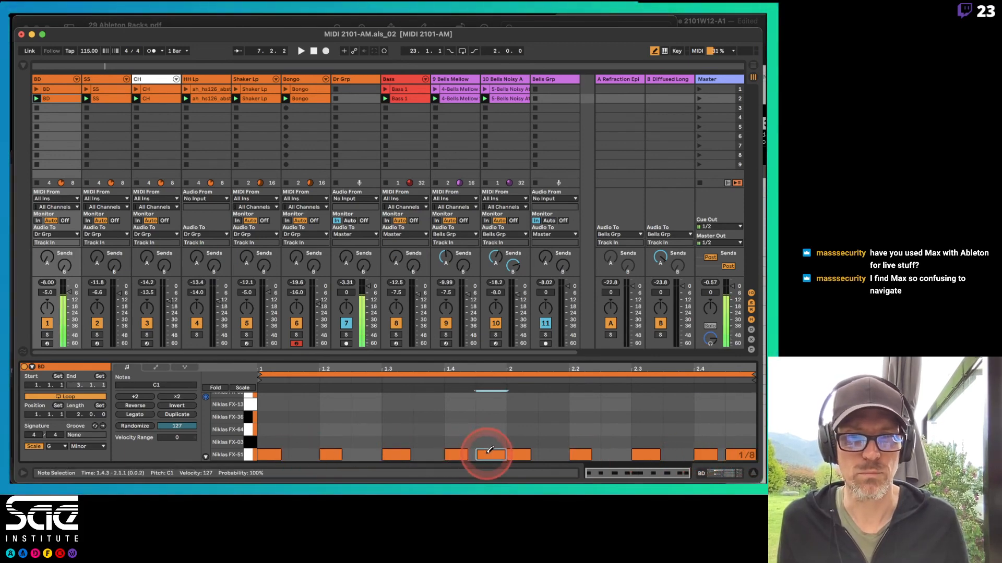
click(489, 453)
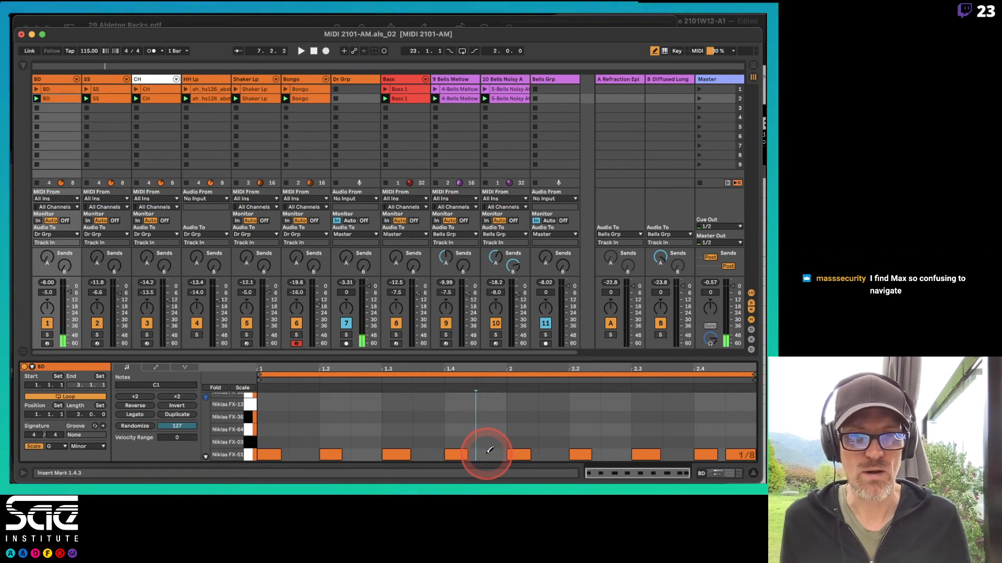
click(737, 454)
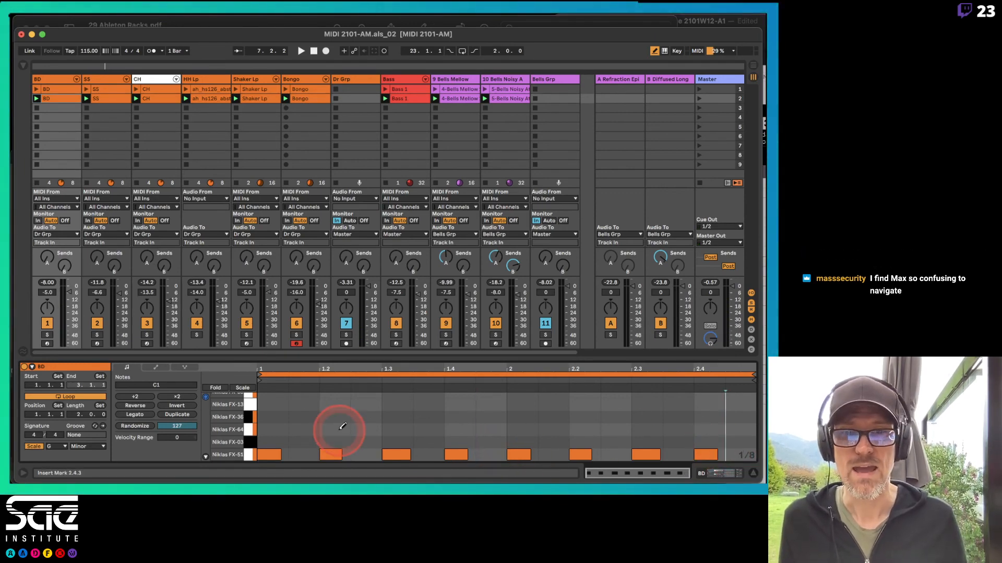
Step: Draw a freehand run of 1/8 notes across the Niklas FX-03 and FX-64 rows and undo it
mouse_move(261, 442)
mouse_down()
mouse_move(398, 442)
mouse_move(633, 417)
mouse_move(699, 430)
mouse_move(740, 418)
mouse_move(456, 414)
mouse_move(358, 425)
mouse_move(329, 416)
mouse_move(268, 431)
mouse_move(255, 423)
mouse_move(615, 416)
mouse_move(720, 424)
mouse_move(640, 416)
mouse_move(576, 431)
mouse_move(446, 436)
mouse_move(733, 437)
mouse_up()
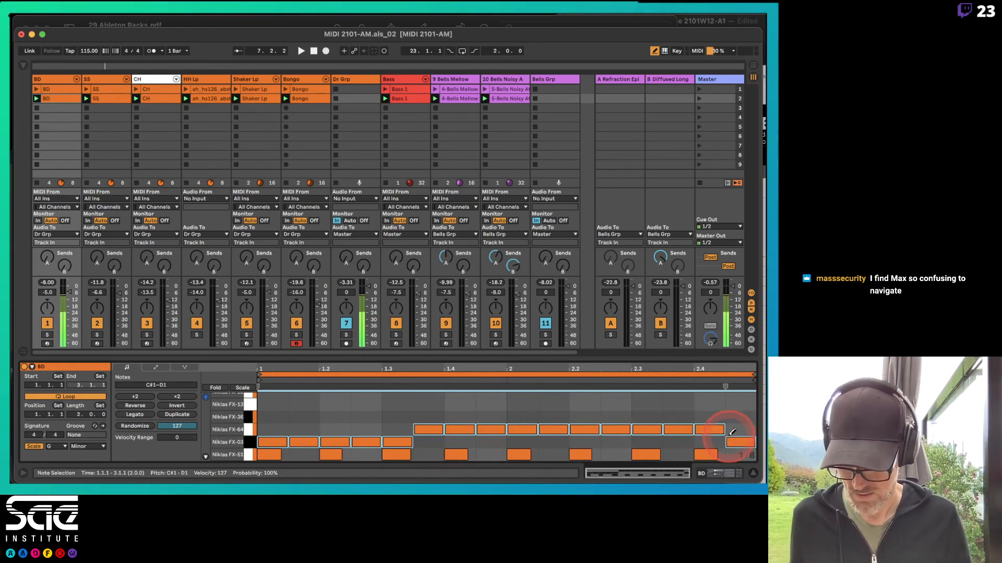
key(super+z)
click(272, 429)
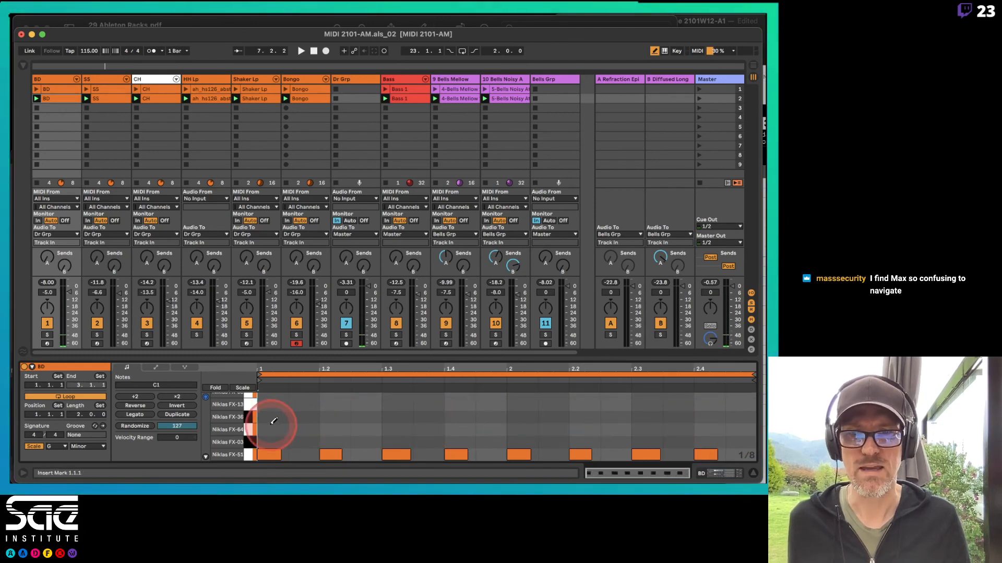
Step: Fill the Niklas FX-64 row with 1/8 notes across both bars, audition them and delete them
mouse_move(275, 428)
mouse_down()
mouse_move(501, 430)
mouse_move(731, 464)
mouse_move(584, 428)
mouse_up()
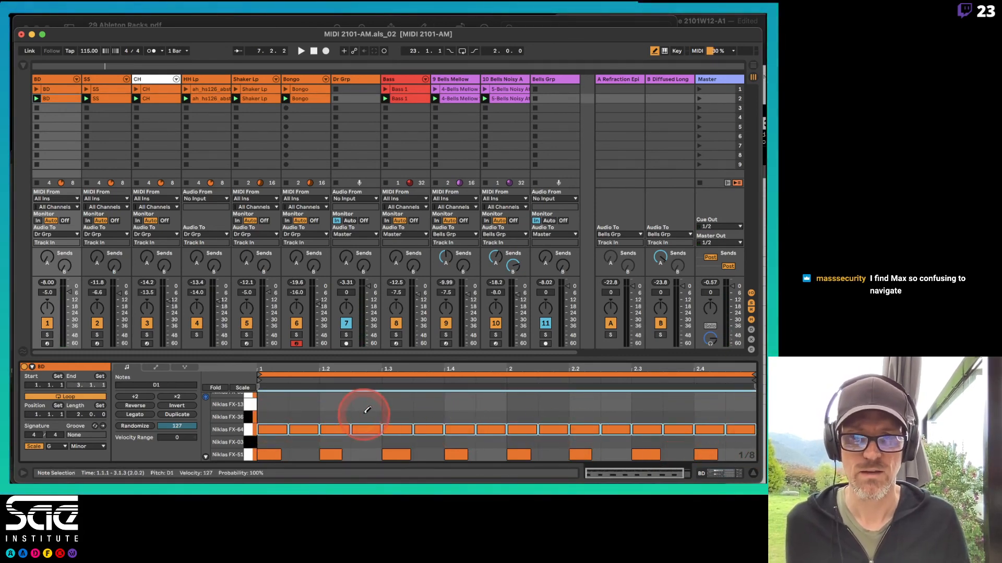
key(space)
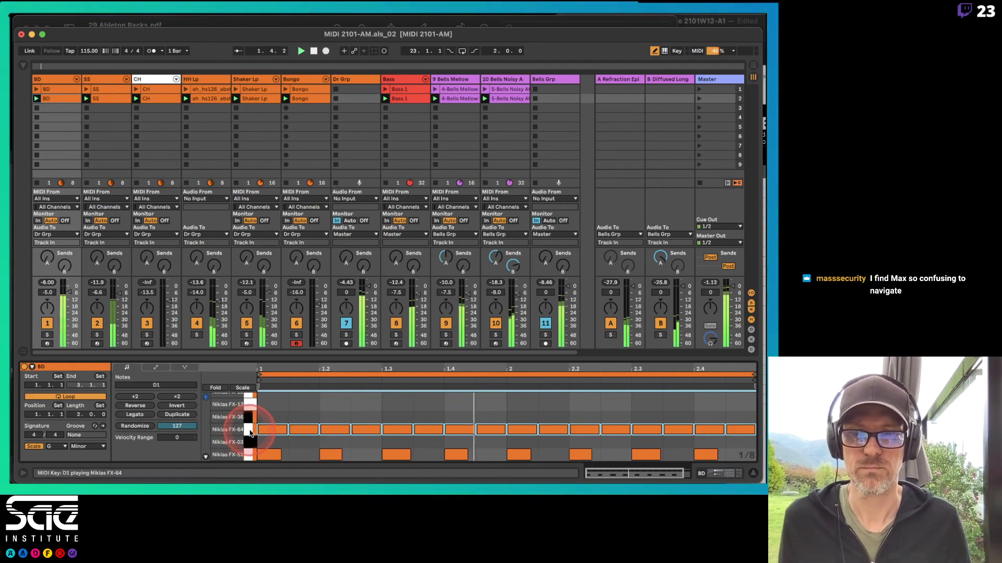
key(Delete)
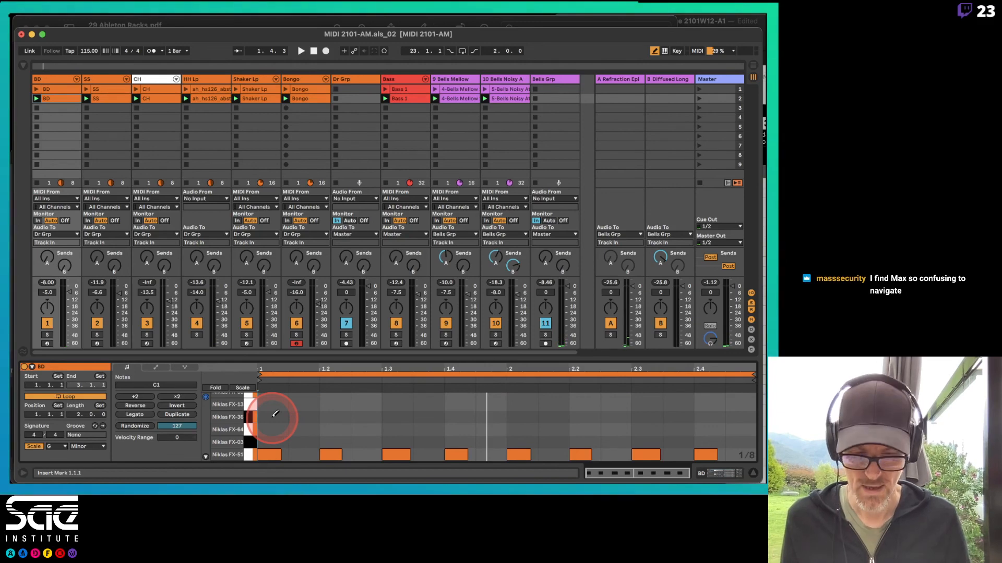
Step: With Draw Mode off, repeatedly add and remove a 1/8 note on the Niklas FX-36 row at 1.1.1
key(b)
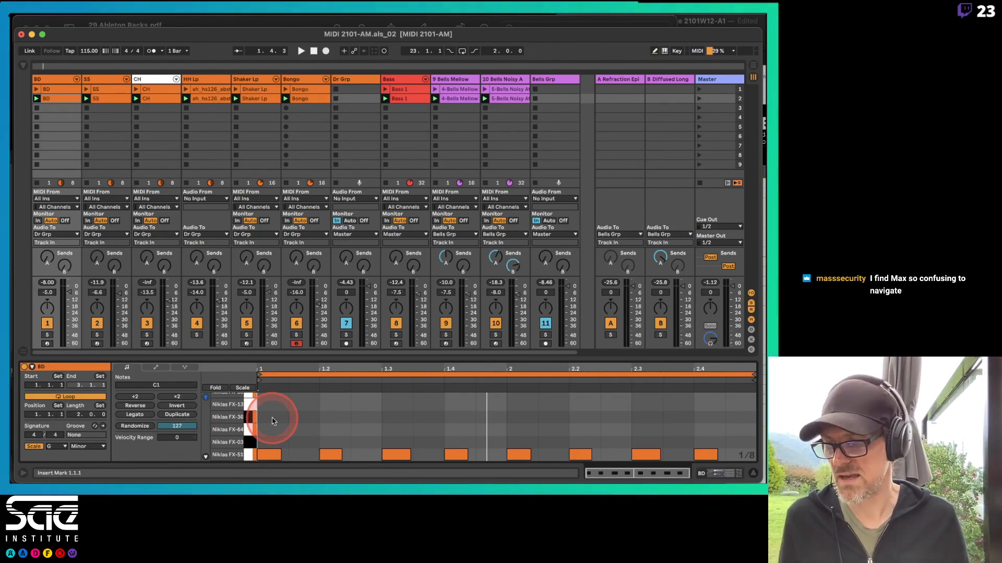
double_click(271, 418)
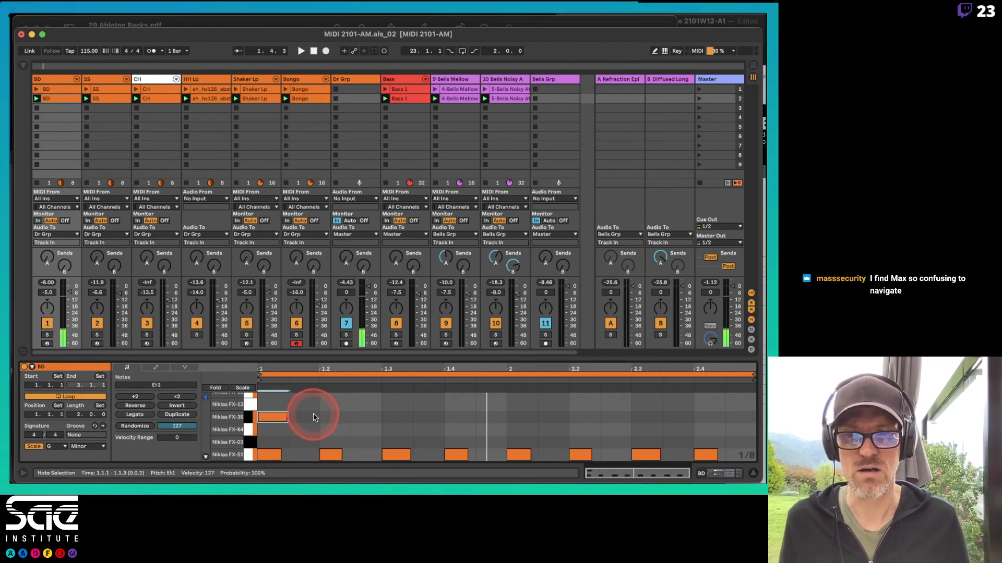
double_click(272, 417)
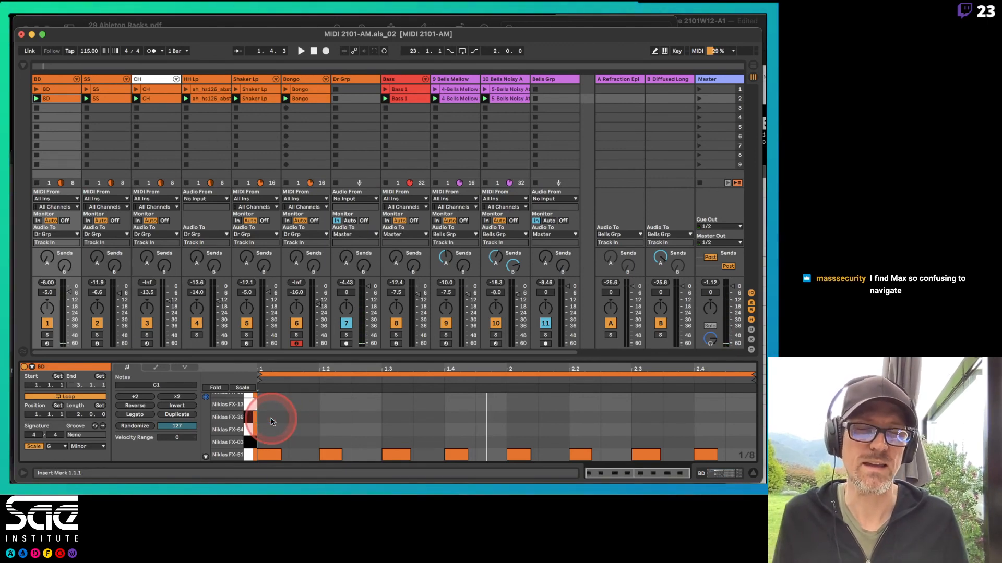
mouse_move(271, 418)
mouse_down()
mouse_move(687, 398)
mouse_move(263, 434)
mouse_move(389, 445)
mouse_move(296, 439)
mouse_up()
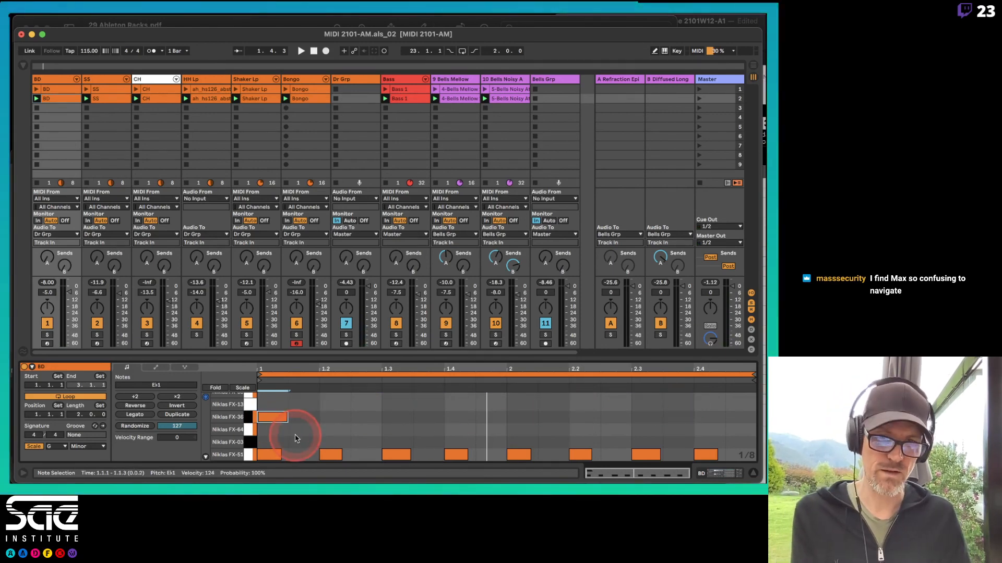
double_click(278, 418)
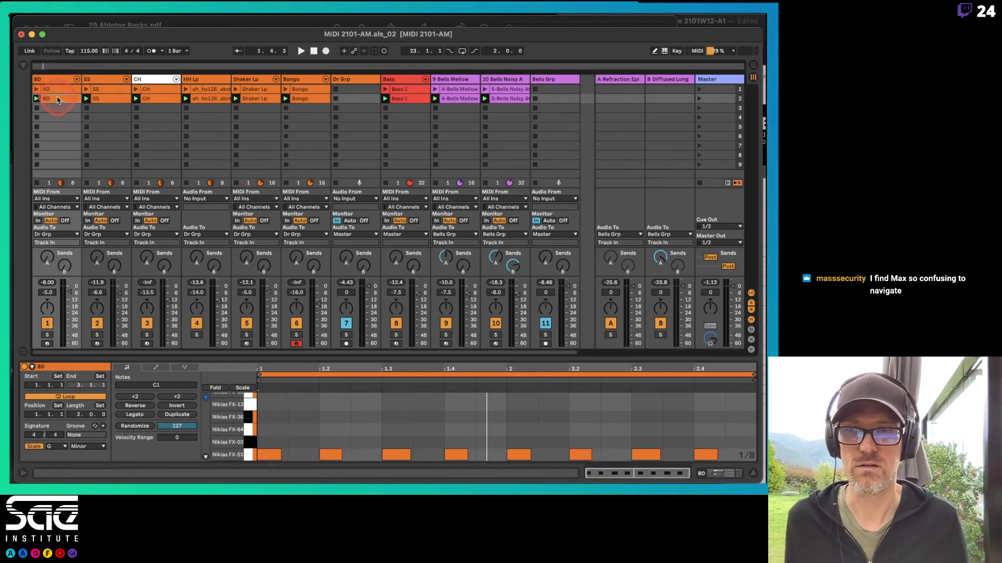
Step: Add a 1/8 Niklas FX-51 note at 2.4.3 at the end of the two-bar BD clip
click(733, 455)
key(b)
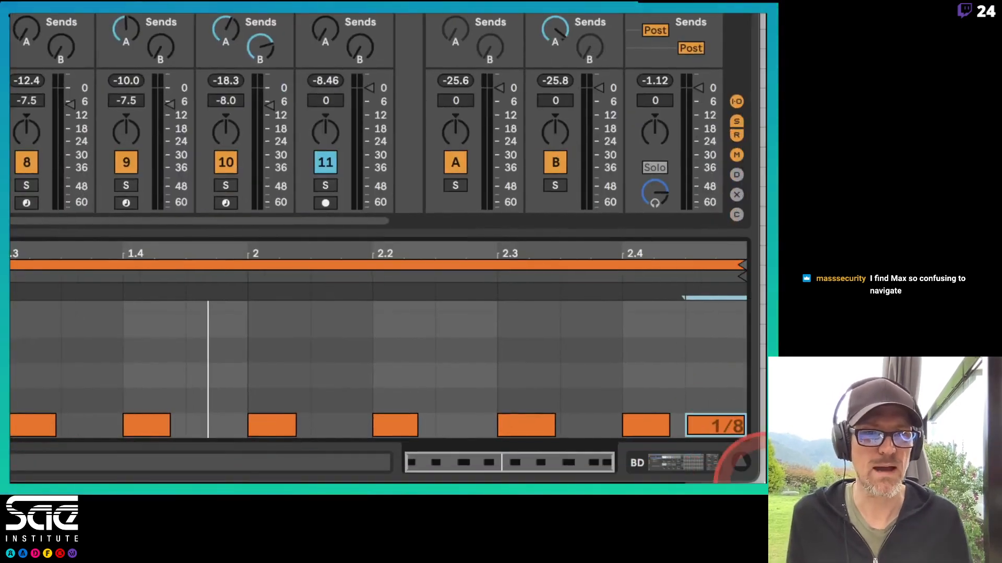
Step: Adjust the velocity of the 2.4.3 note, draw 1/8 notes at 2.3 and 2.4 on the Niklas FX-36 row, and remove them
mouse_move(715, 428)
mouse_down()
mouse_move(712, 412)
mouse_move(711, 432)
mouse_move(708, 424)
mouse_up()
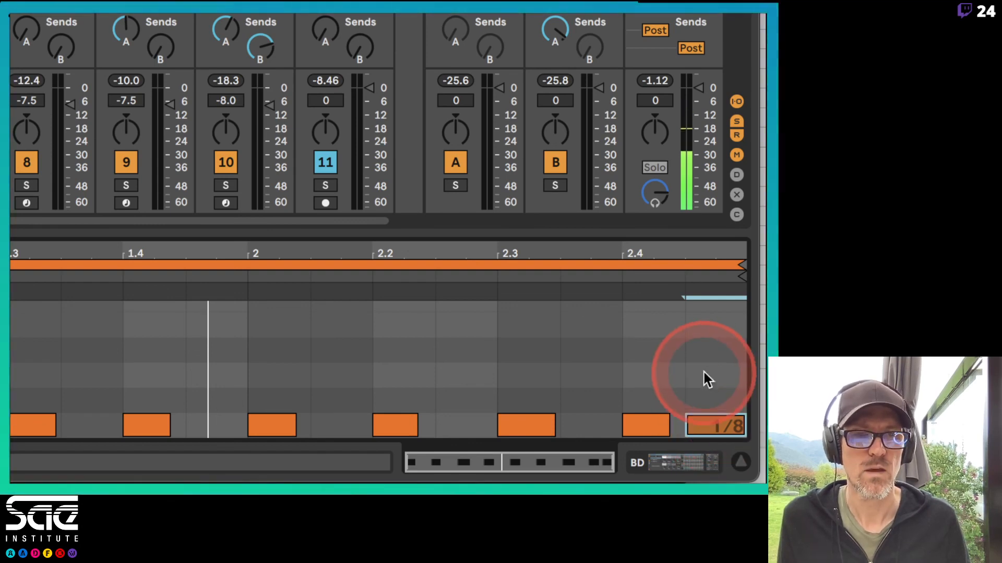
click(540, 350)
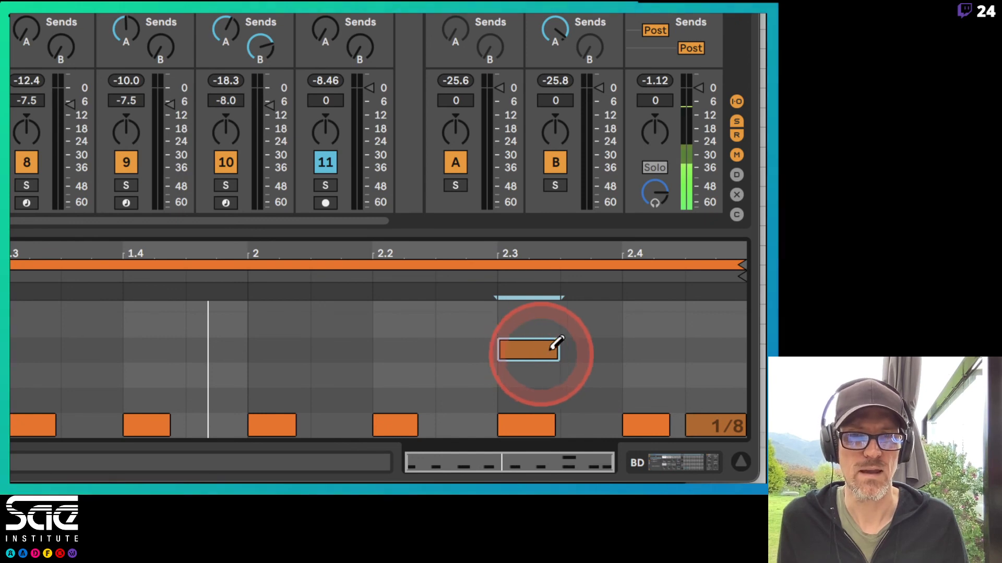
click(663, 350)
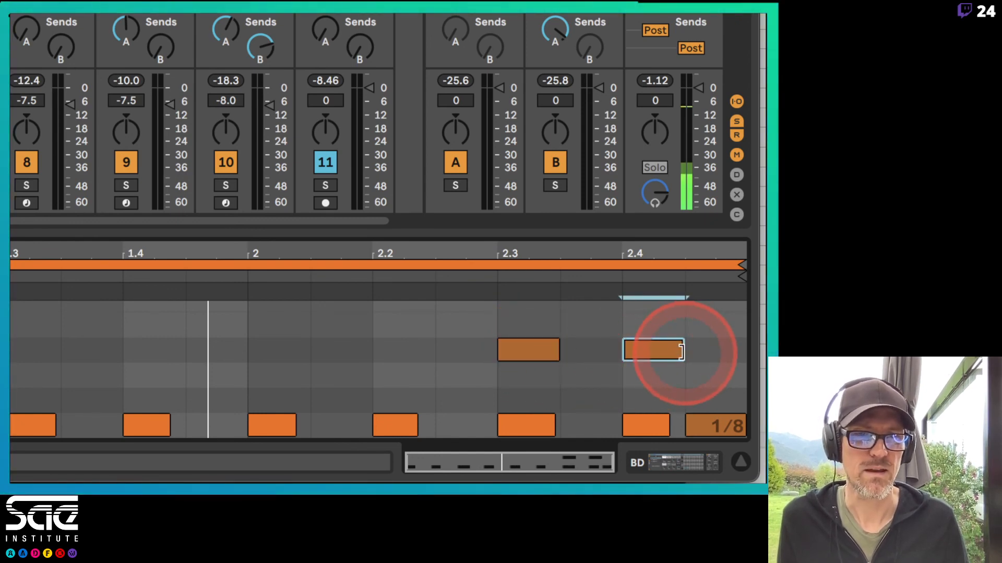
drag(681, 350, 662, 347)
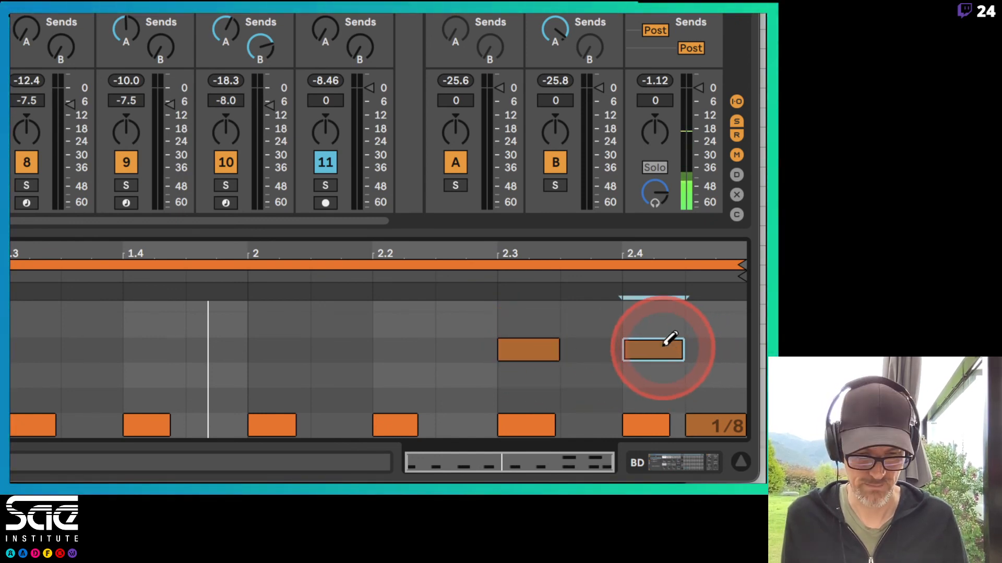
click(666, 346)
click(549, 349)
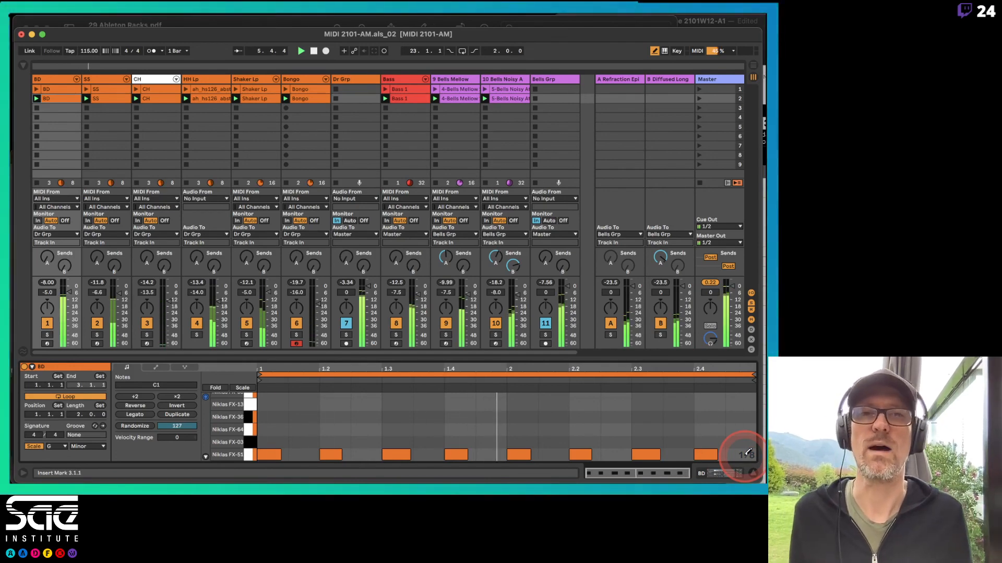
Step: Switch to the 27 Ableton MIDI.pdf notes and review the pages on drawing MIDI notes, velocity adjustments, and freezing and flattening tracks
key(super+Tab)
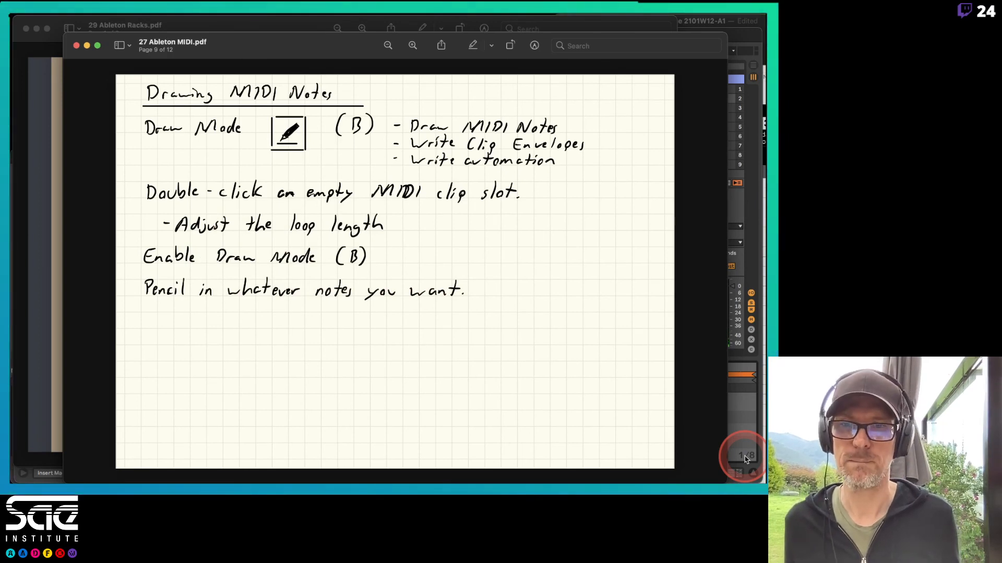
key(Down)
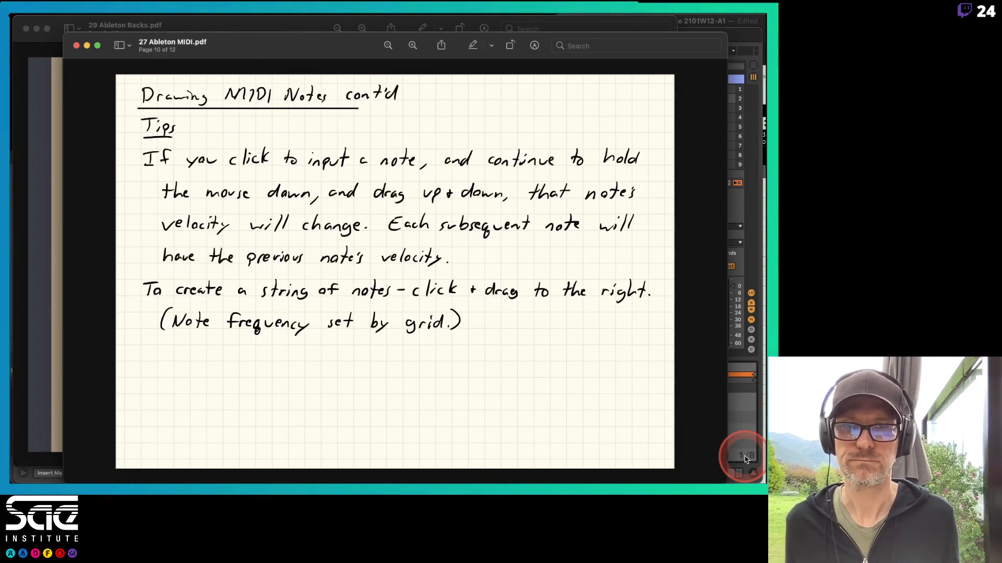
key(Down)
key(Down)
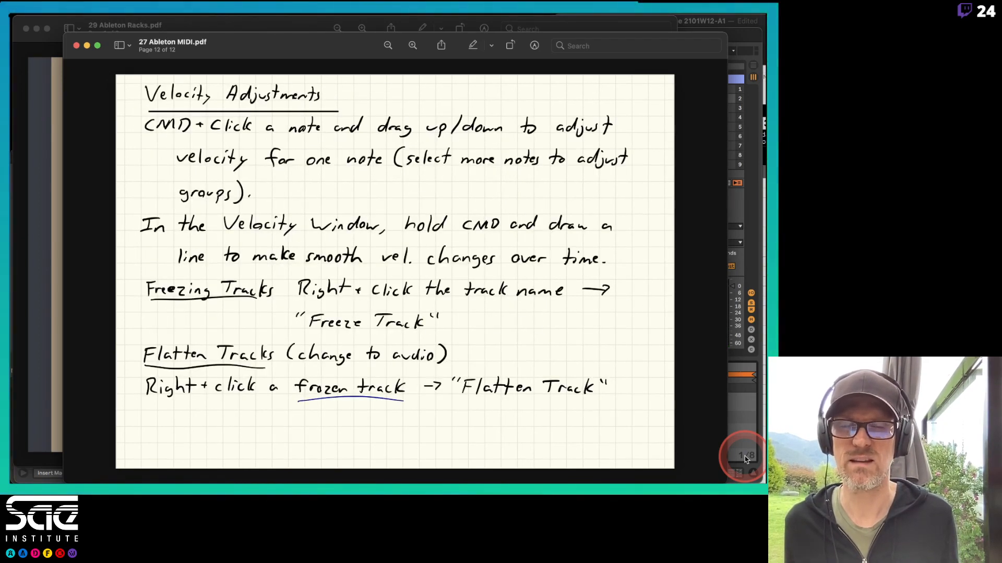
key(Up)
key(Up)
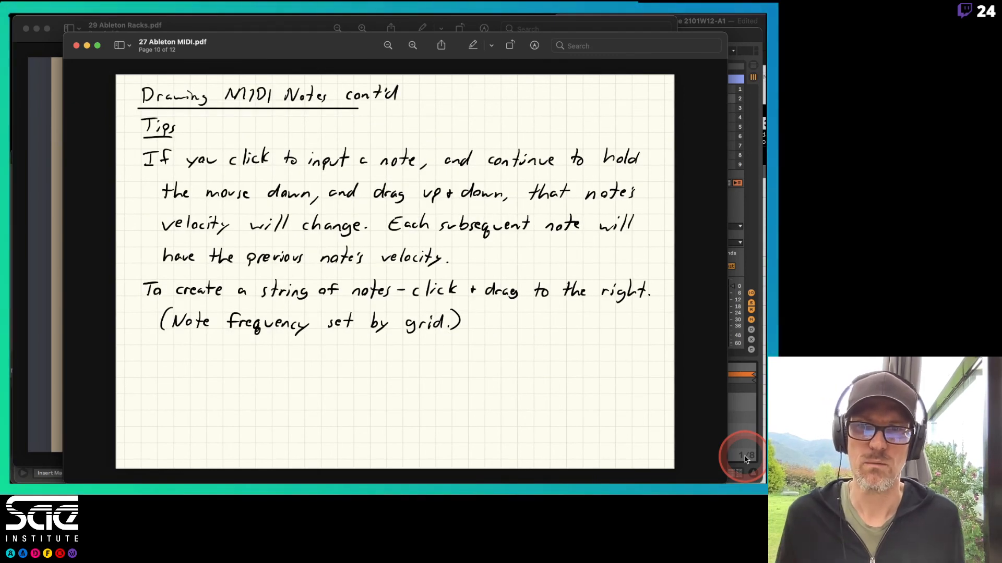
key(Down)
key(Down)
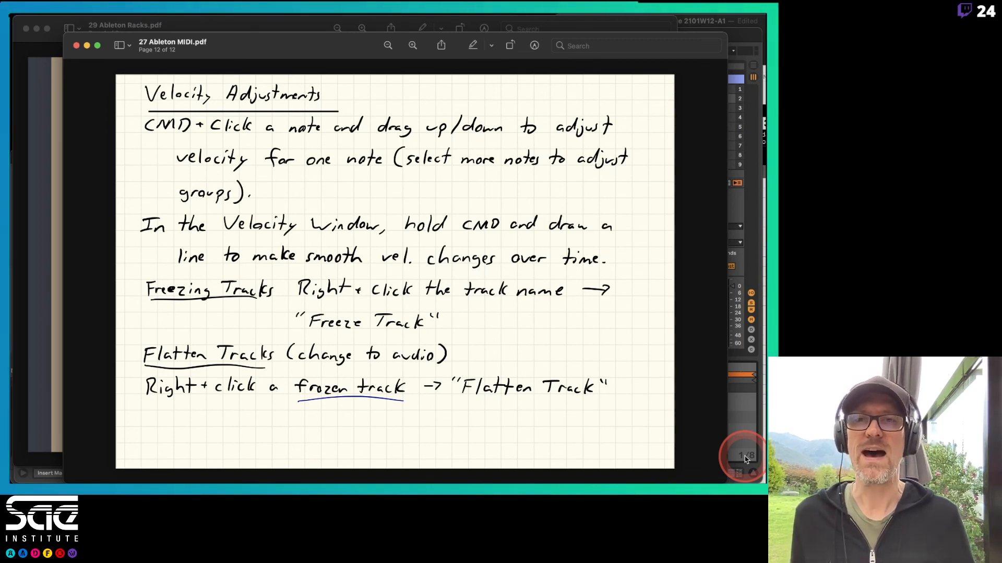
Step: Return to Ableton Live and freeze the Bass track
click(746, 459)
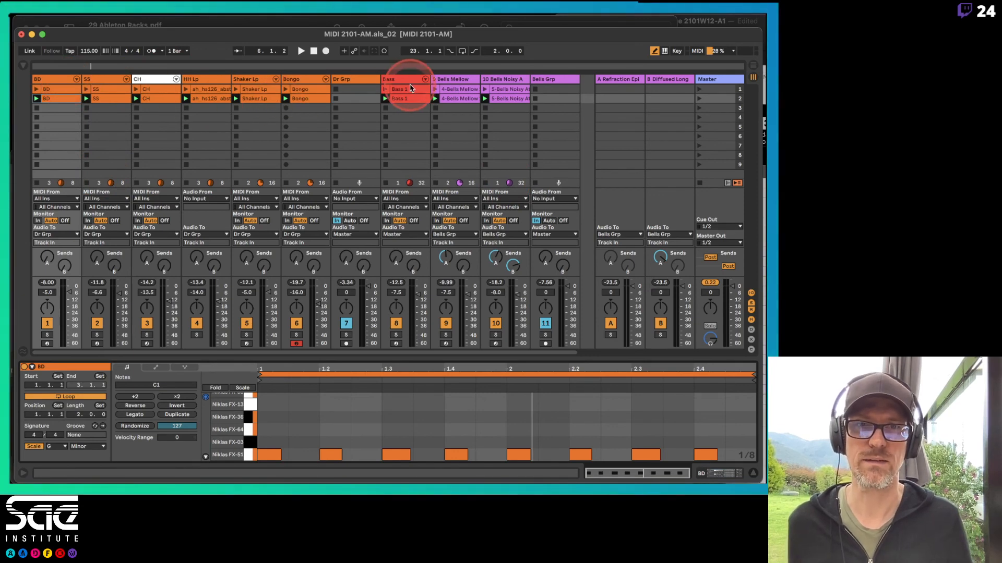
click(395, 80)
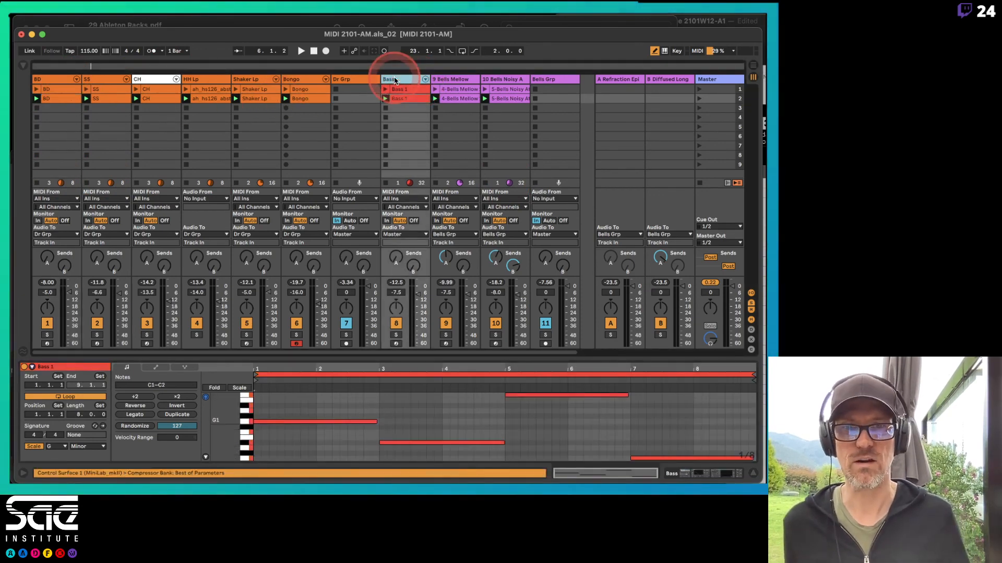
right_click(395, 81)
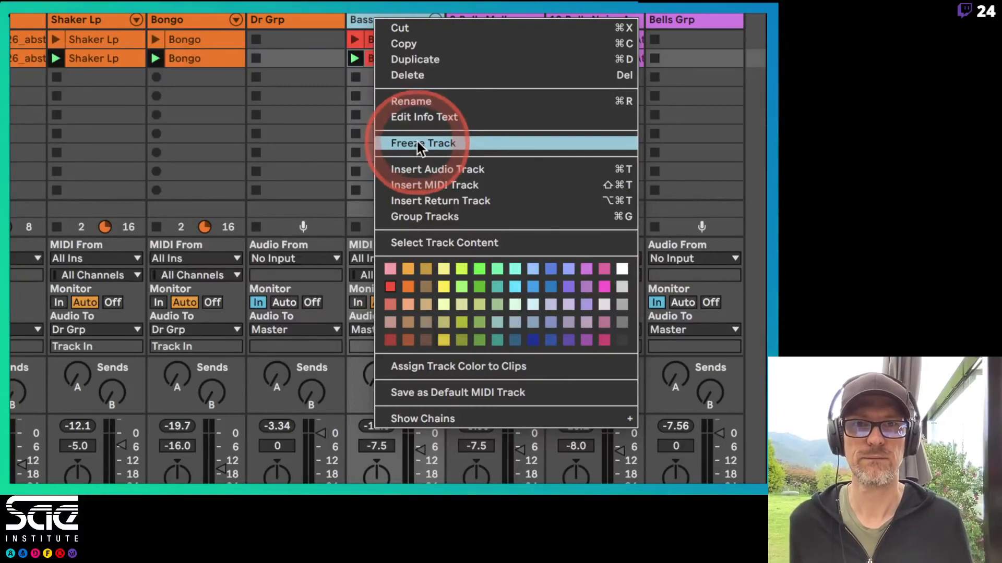
click(416, 141)
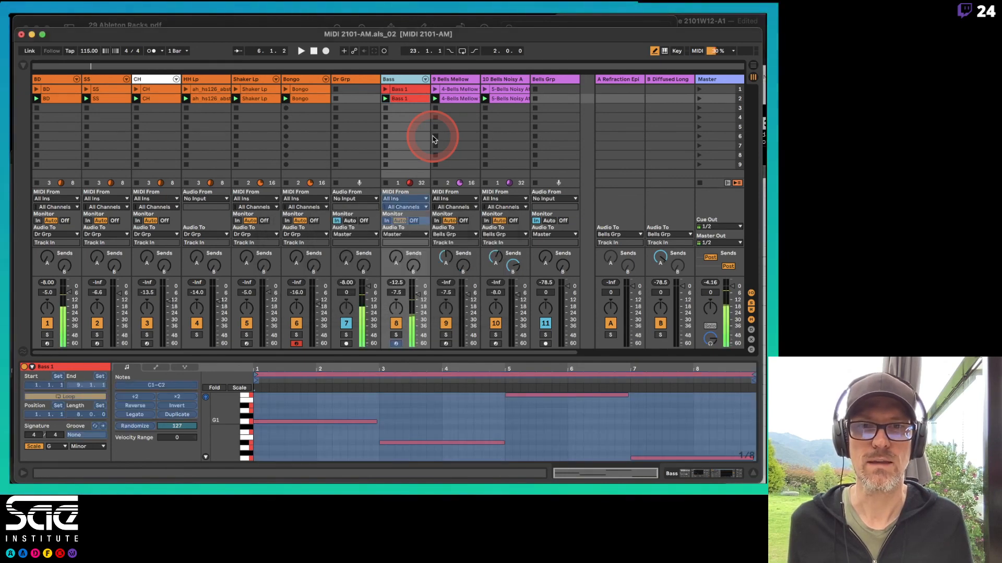
Step: Check the frozen Bass track in the Arrangement View and among its clips in the Session View
key(Tab)
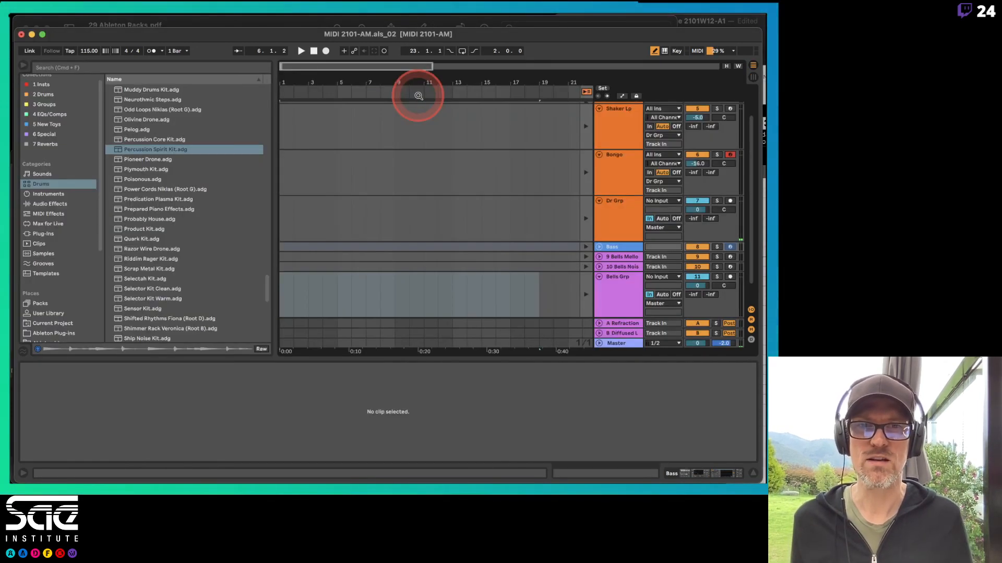
key(Tab)
click(411, 81)
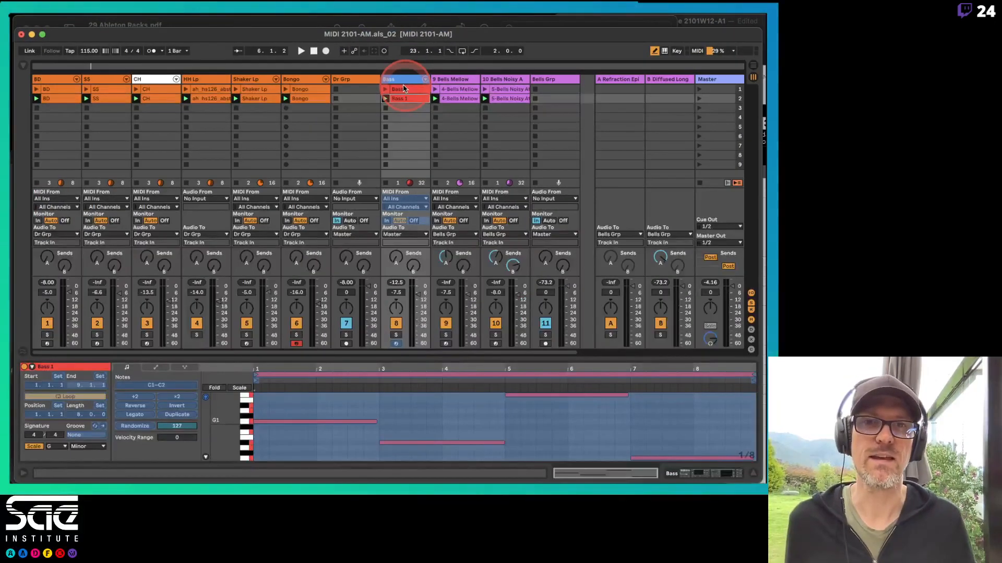
mouse_move(403, 89)
mouse_down()
mouse_move(408, 124)
mouse_move(399, 82)
mouse_up()
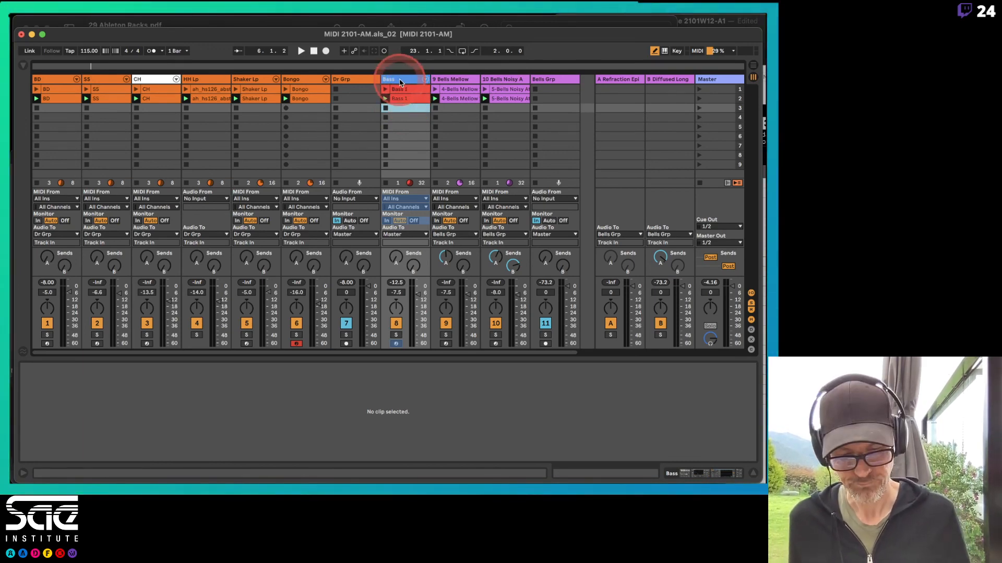
Step: Flatten the frozen Bass track into audio clips
right_click(400, 82)
click(418, 122)
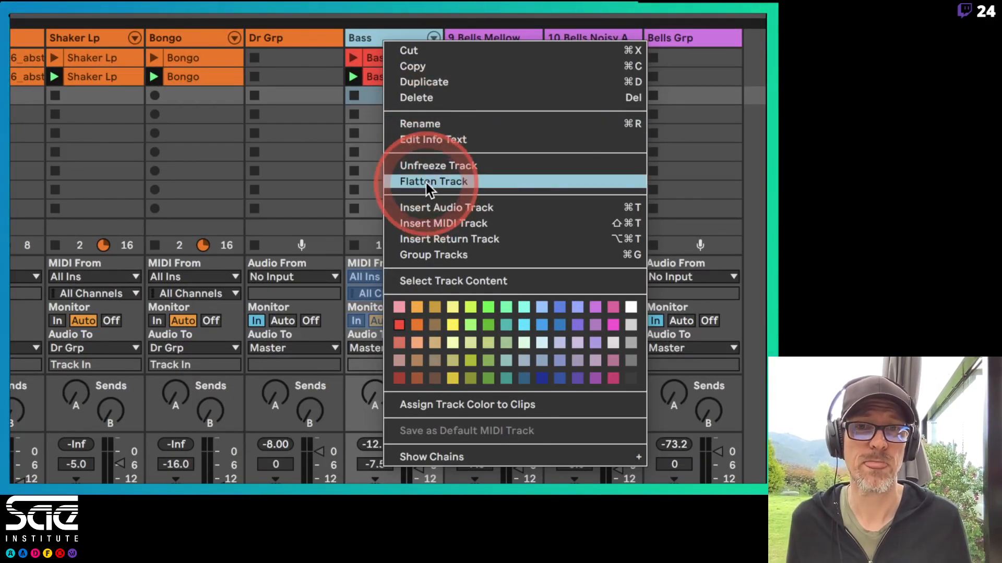
click(425, 181)
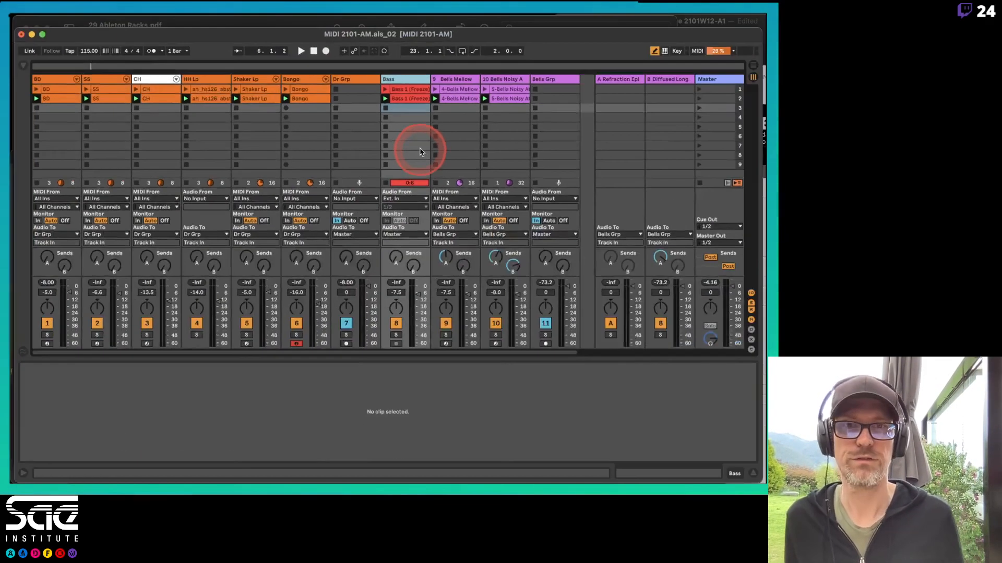
Step: Play the second scene's flattened Bass clip and examine its audio waveform
click(411, 99)
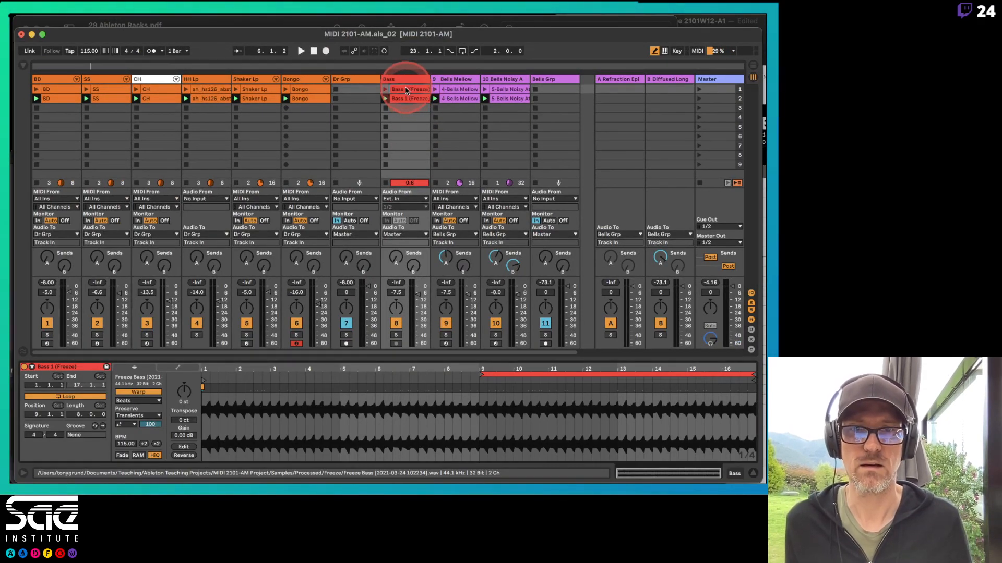
click(385, 99)
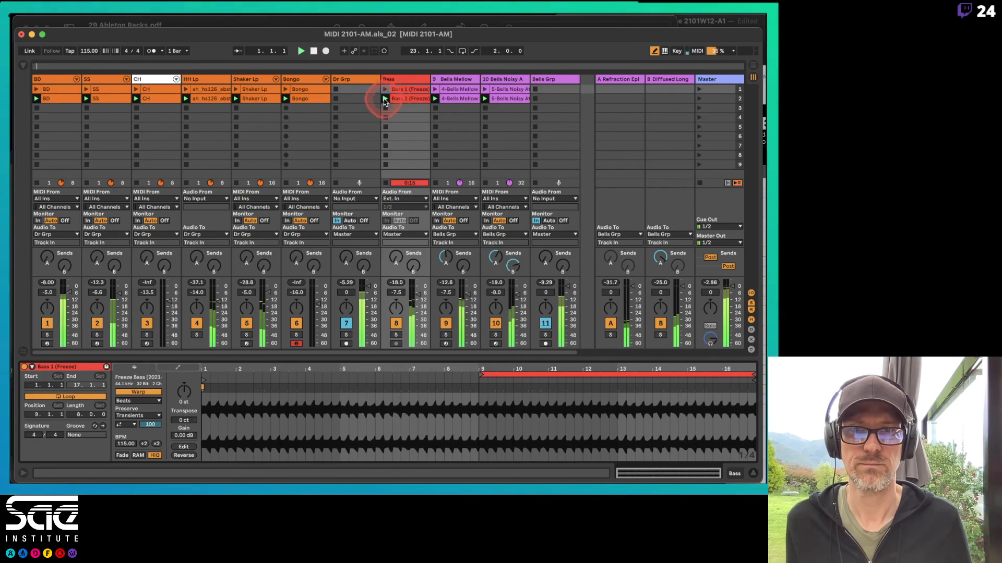
click(412, 99)
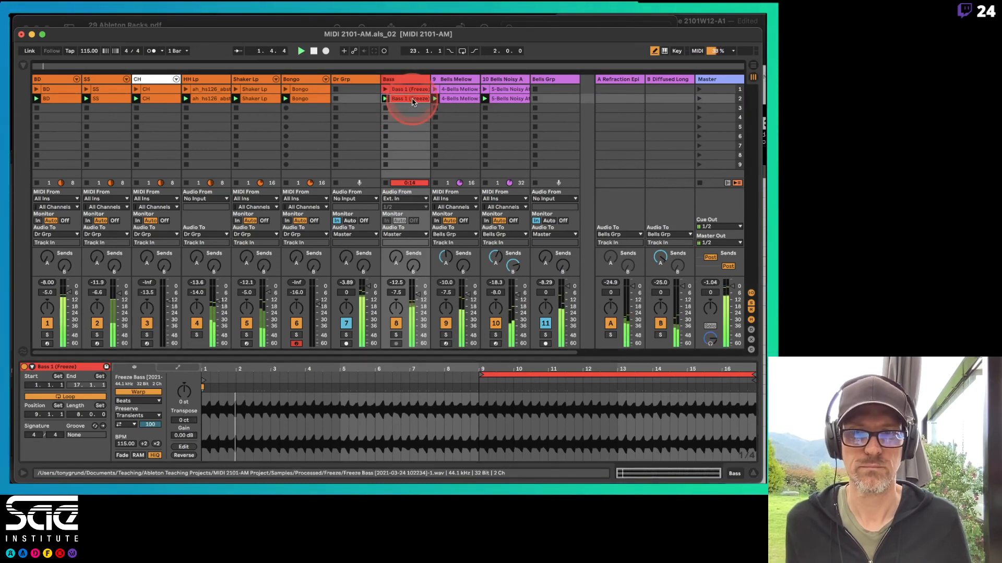
click(393, 229)
drag(280, 376, 351, 405)
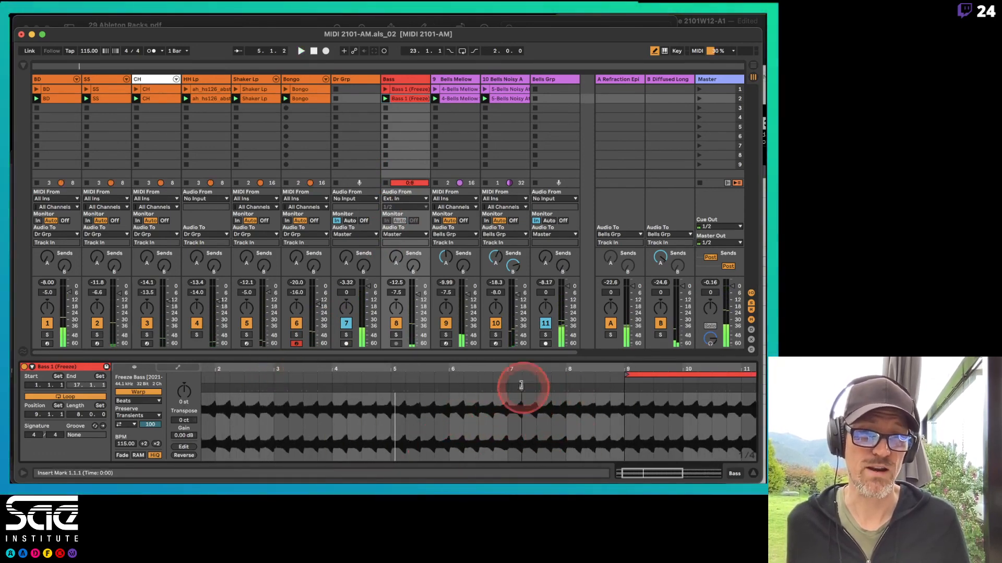
drag(412, 371, 363, 373)
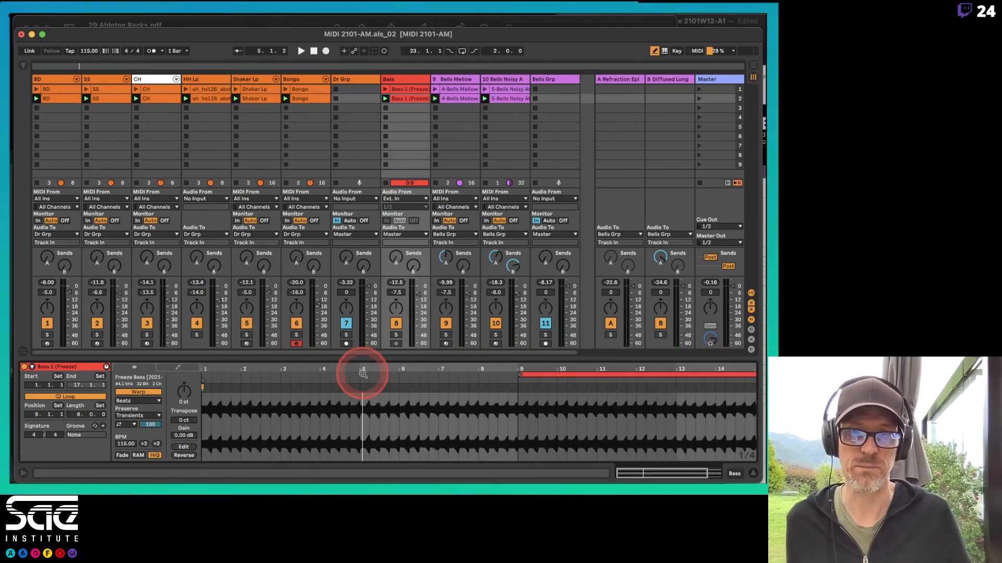
Step: Undo the flattening and freezing of the Bass track
click(411, 117)
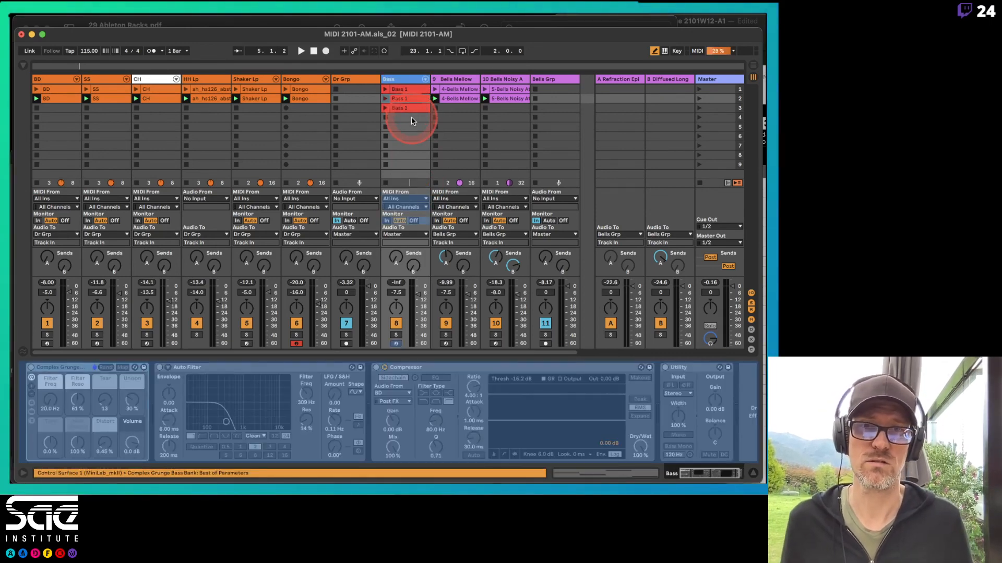
key(super+z)
key(super+z)
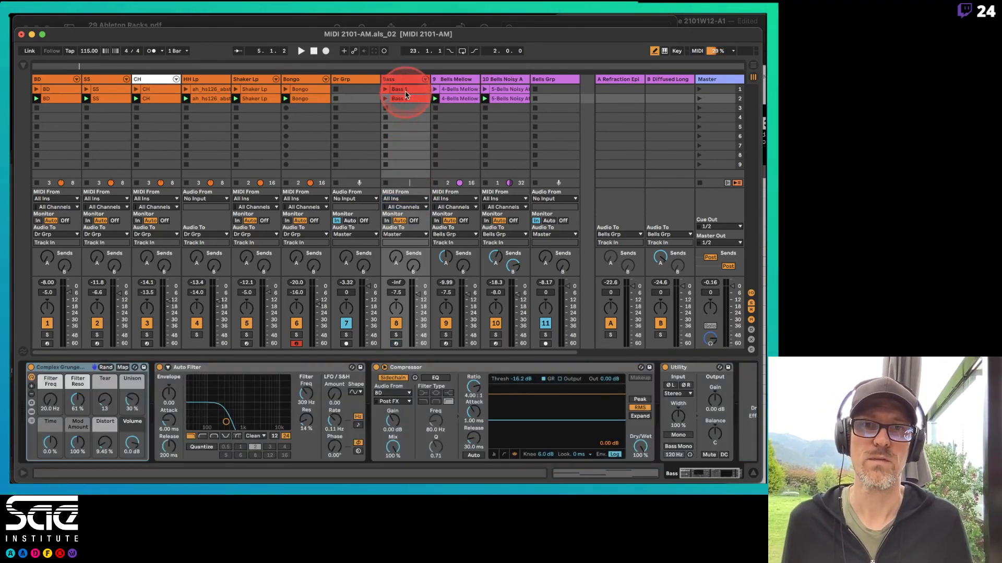
Step: Insert a new audio track directly after the Bass track and reselect the Bass track
click(401, 80)
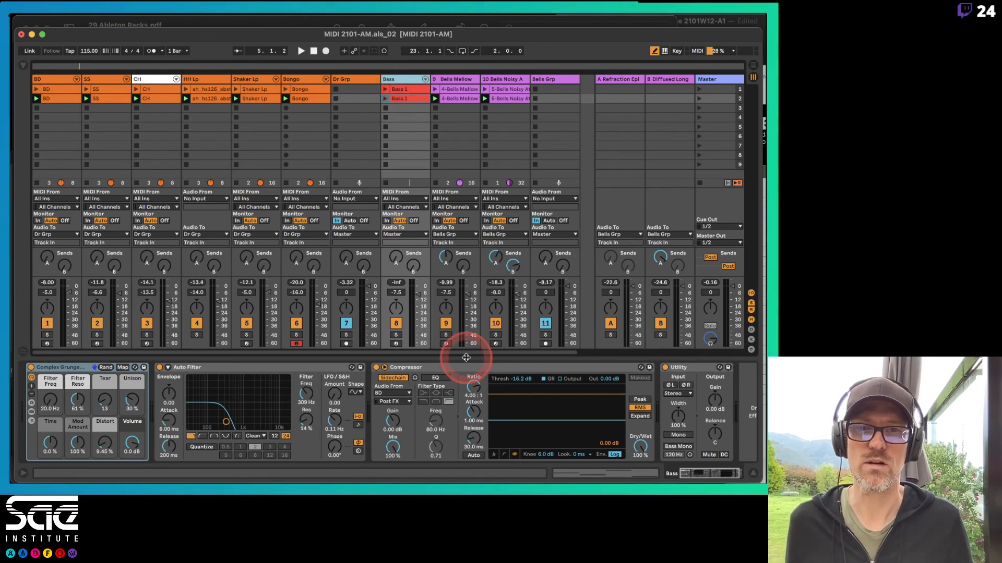
key(super+t)
click(409, 79)
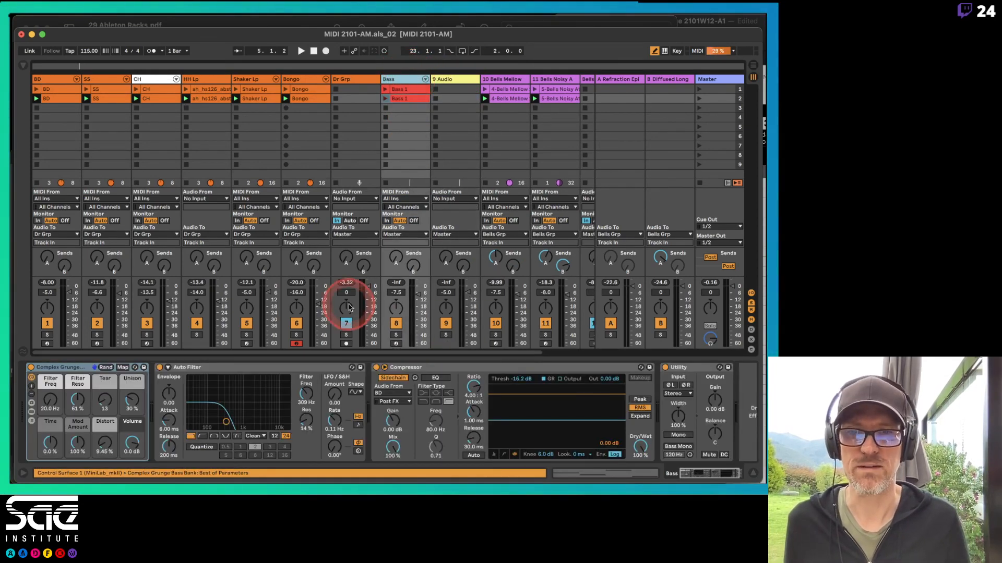
Step: Move the Auto Filter and Compressor together from the Bass track to the new audio track
right_click(440, 368)
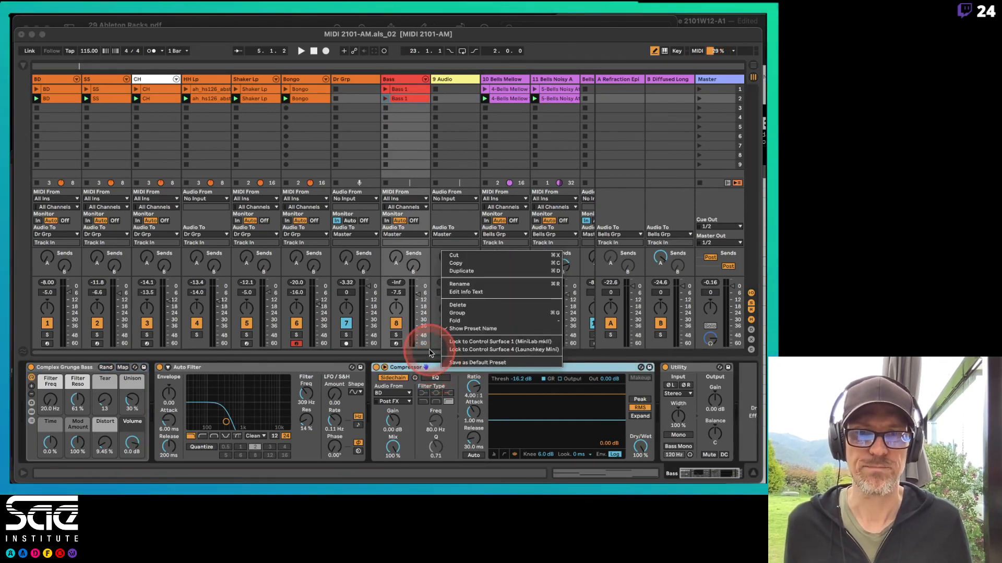
click(428, 350)
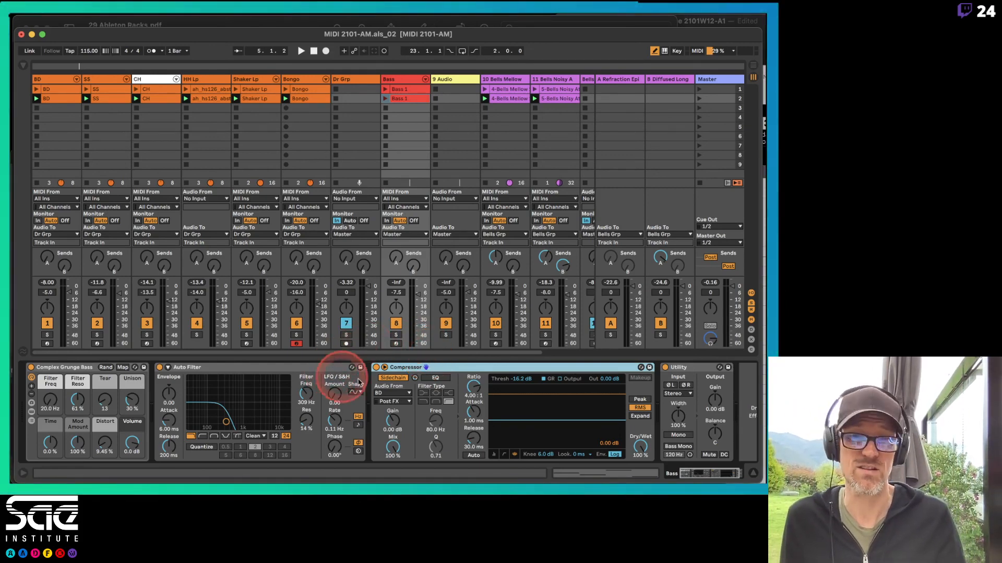
click(319, 368)
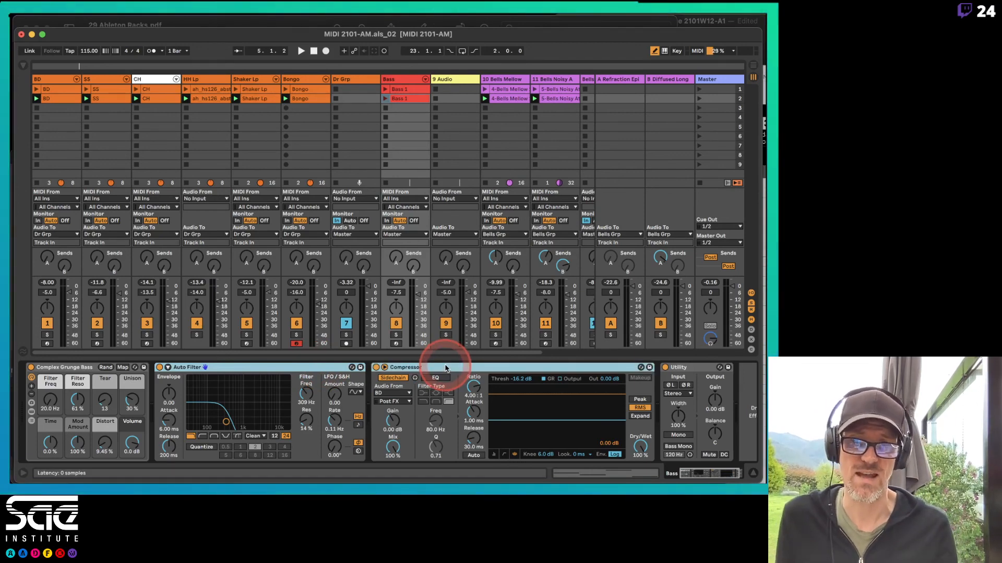
drag(445, 368, 457, 113)
Step: Start freezing the Bass track without its Auto Filter and Compressor, and cancel the freeze
click(406, 79)
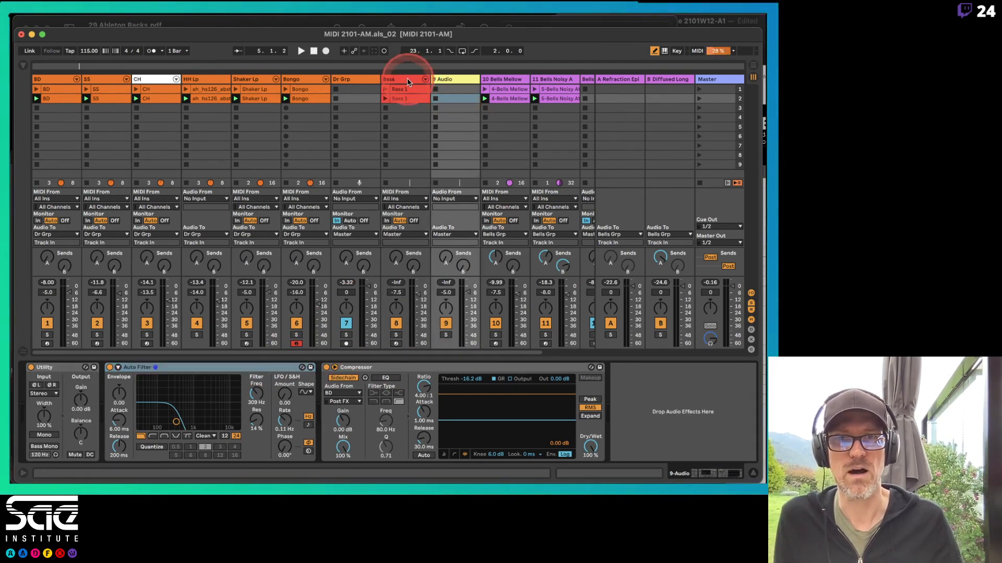
right_click(406, 79)
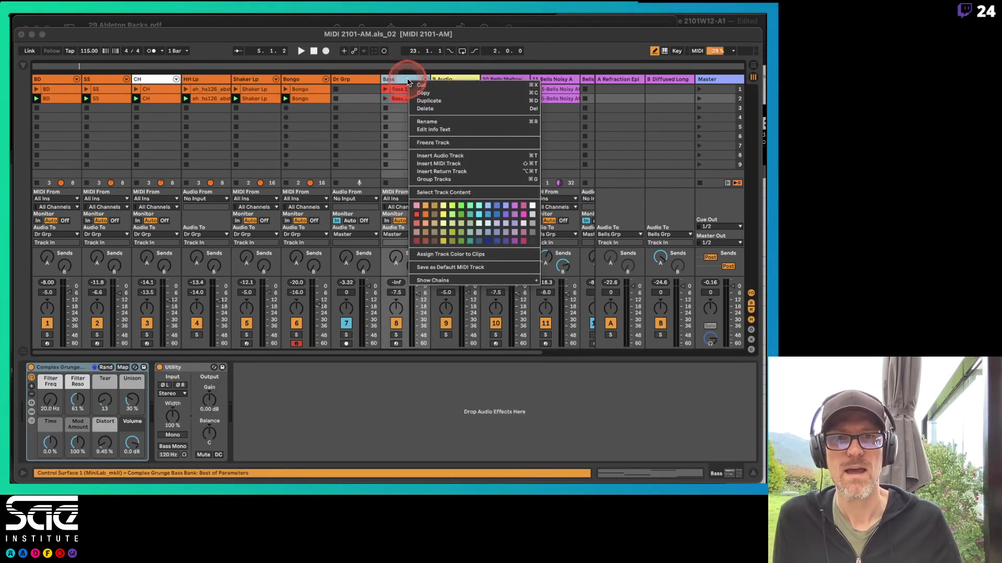
click(424, 142)
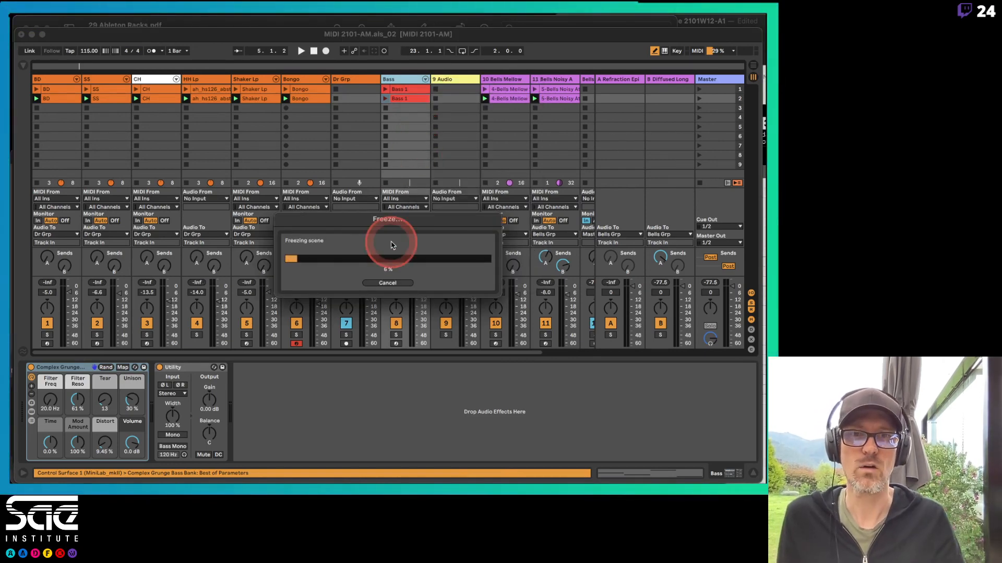
click(387, 283)
click(405, 120)
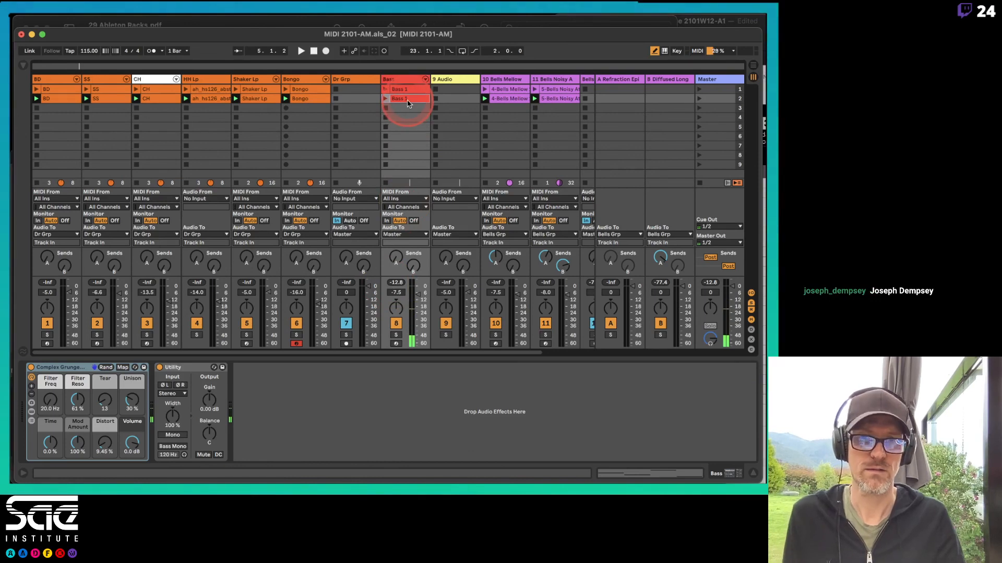
Step: Freeze the Bass track without its Auto Filter and Compressor
right_click(405, 79)
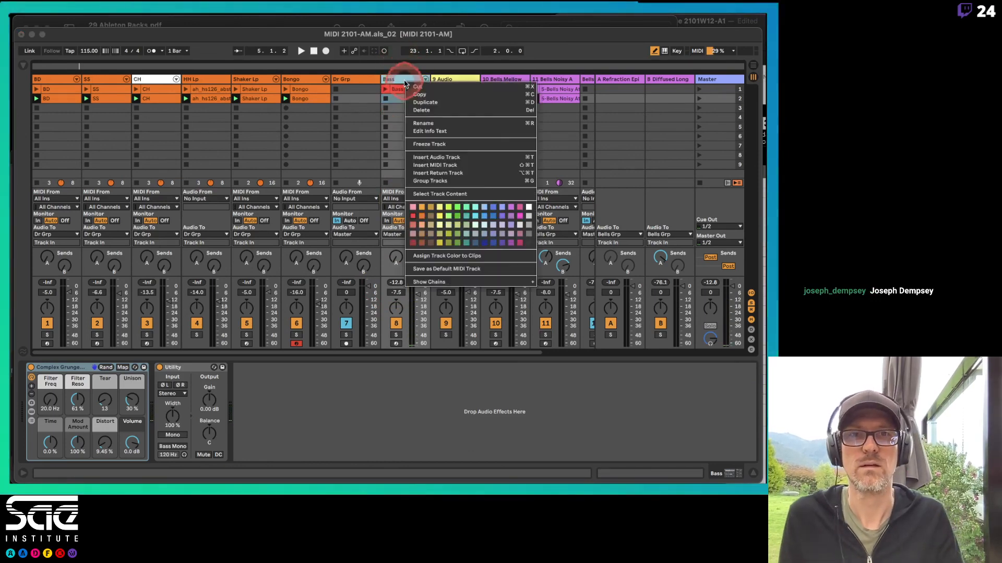
click(432, 145)
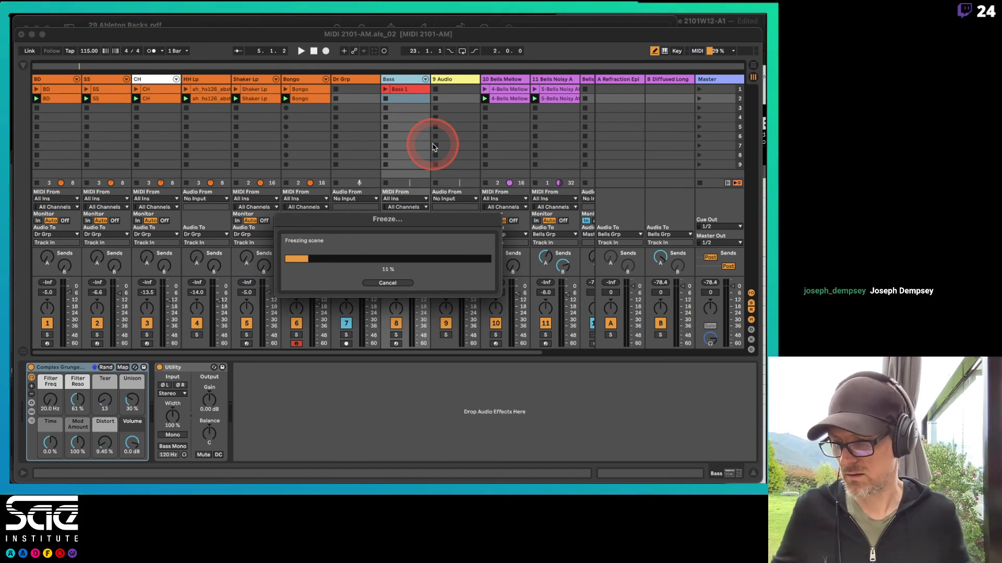
Step: Switch to the attendance spreadsheet, enter 90 in the late student's Week 8 attendance cell, and return to Ableton Live
key(super+Tab)
key(super+Tab)
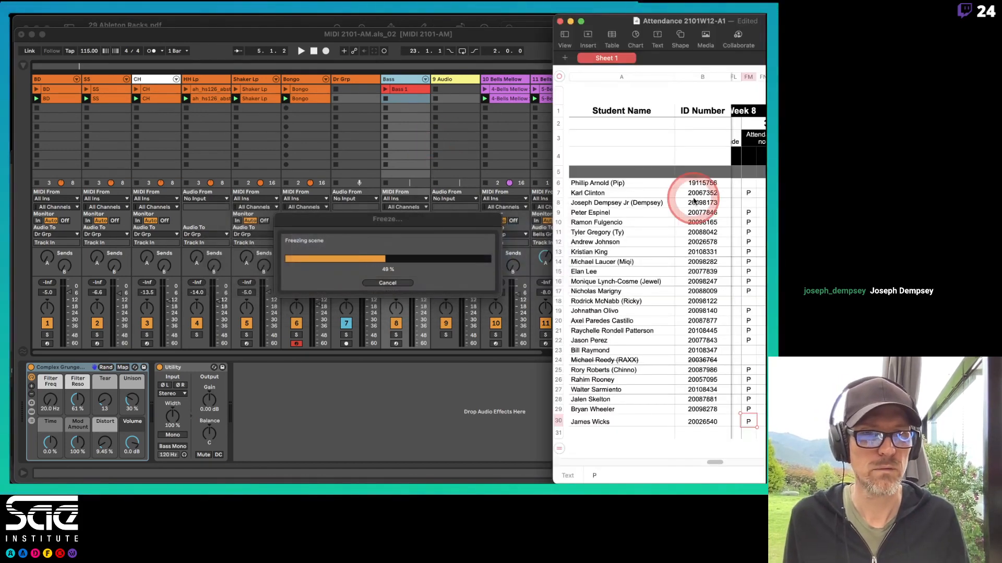
click(752, 206)
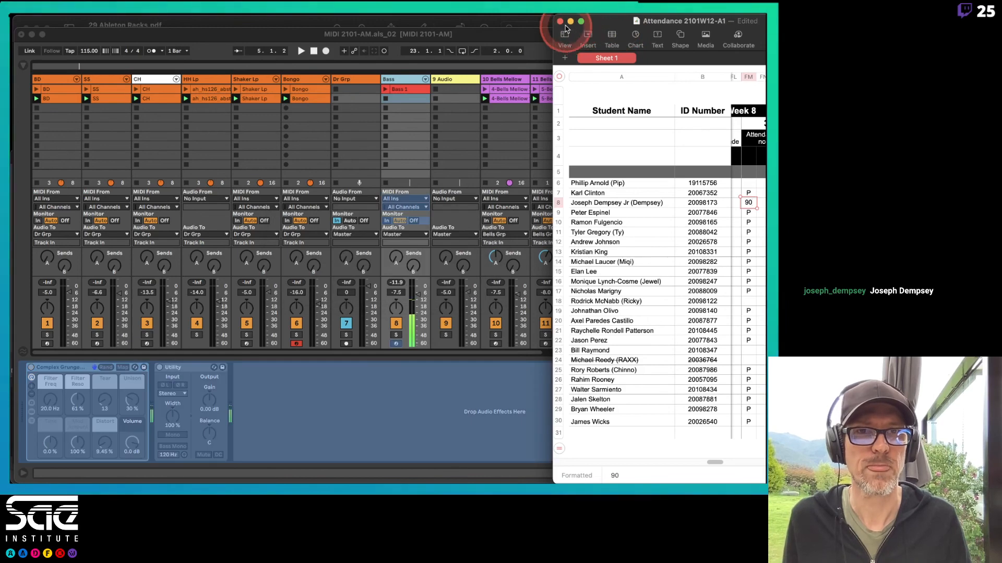
click(546, 36)
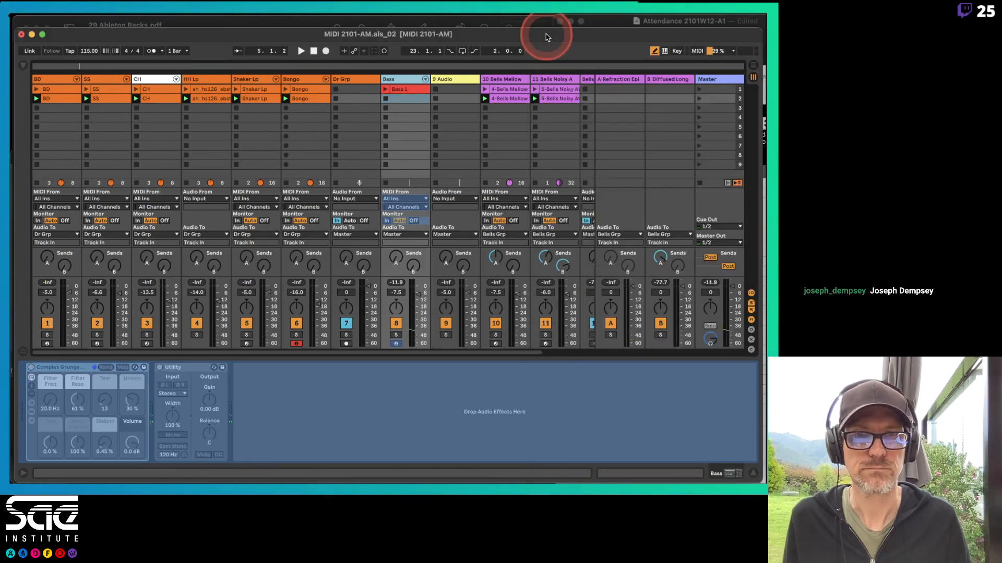
Step: Flatten the frozen Bass track and move the Auto Filter and Compressor from the audio track back onto it
right_click(408, 82)
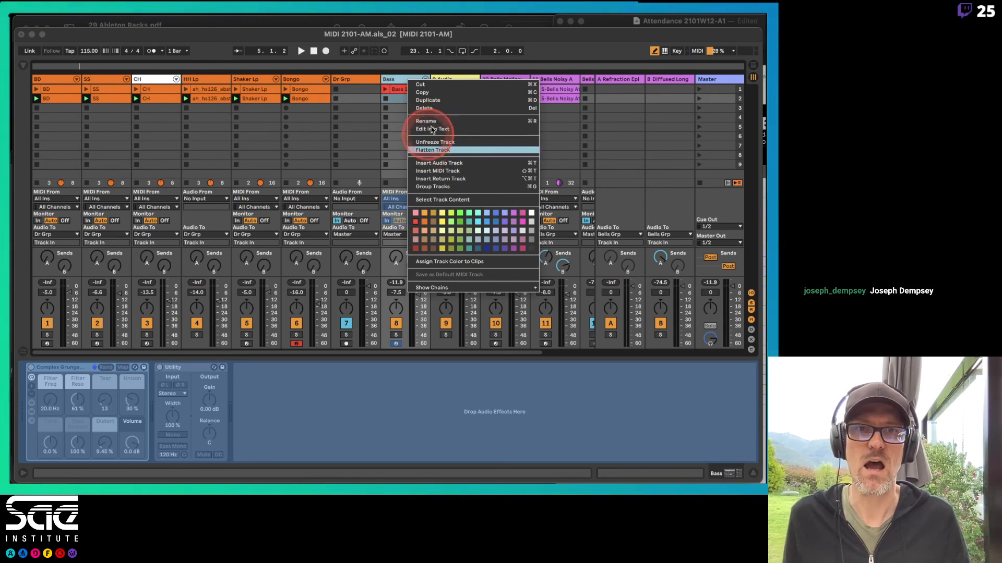
click(432, 150)
click(452, 98)
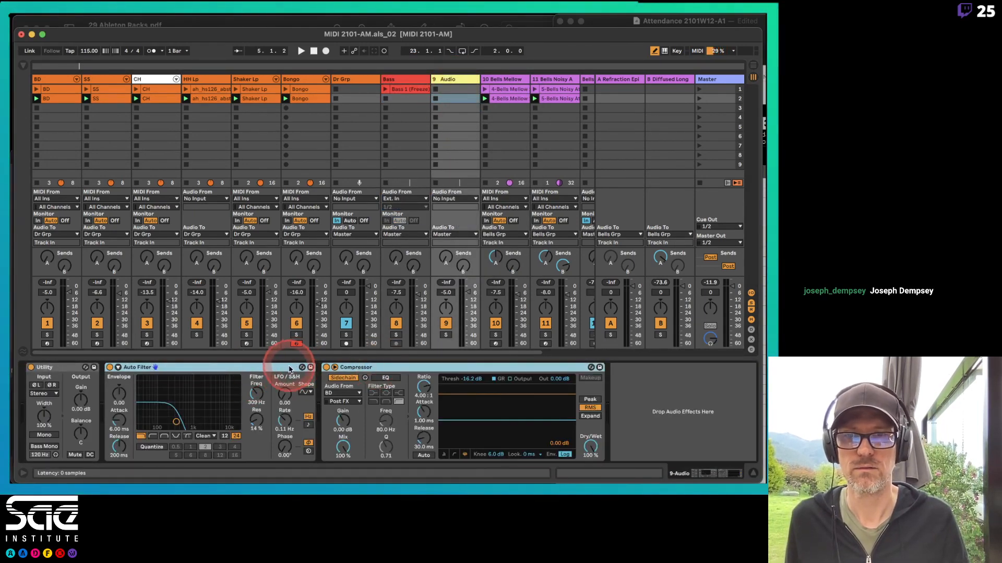
click(406, 99)
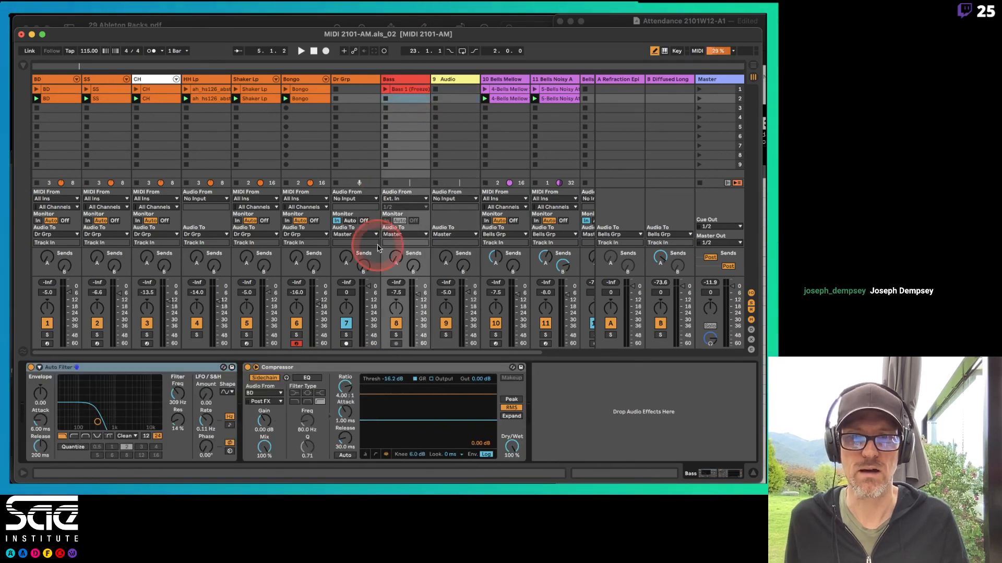
click(442, 86)
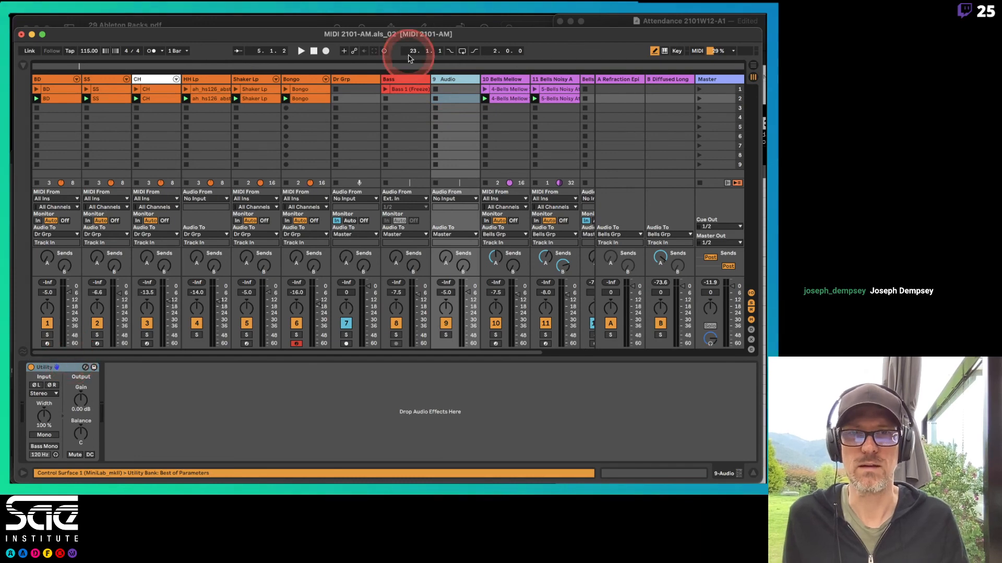
click(401, 80)
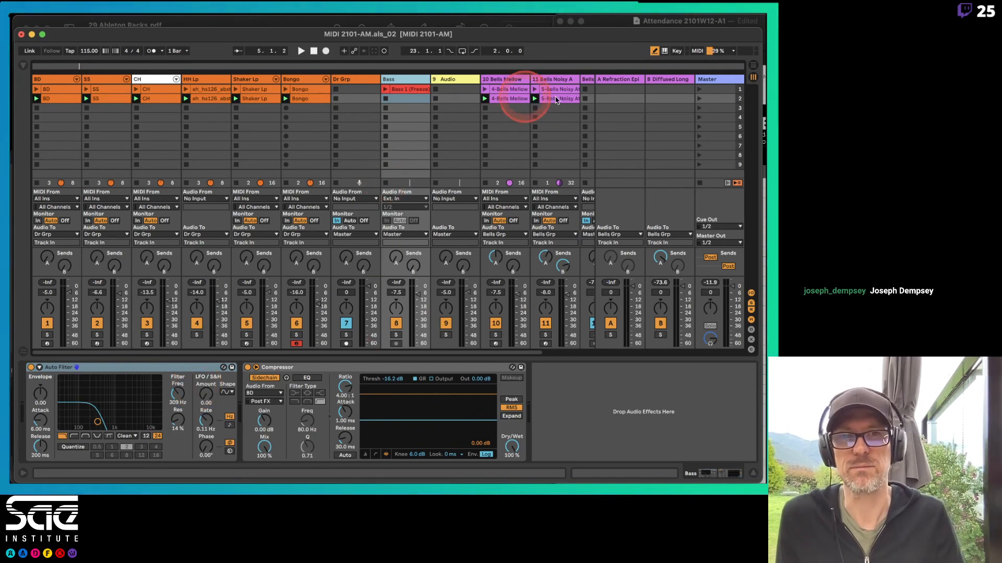
Step: Copy the flattened Bass clip into scene 2 and, while playing that scene, lower the Auto Filter frequency to about 279 Hz
drag(410, 90, 409, 100)
click(699, 98)
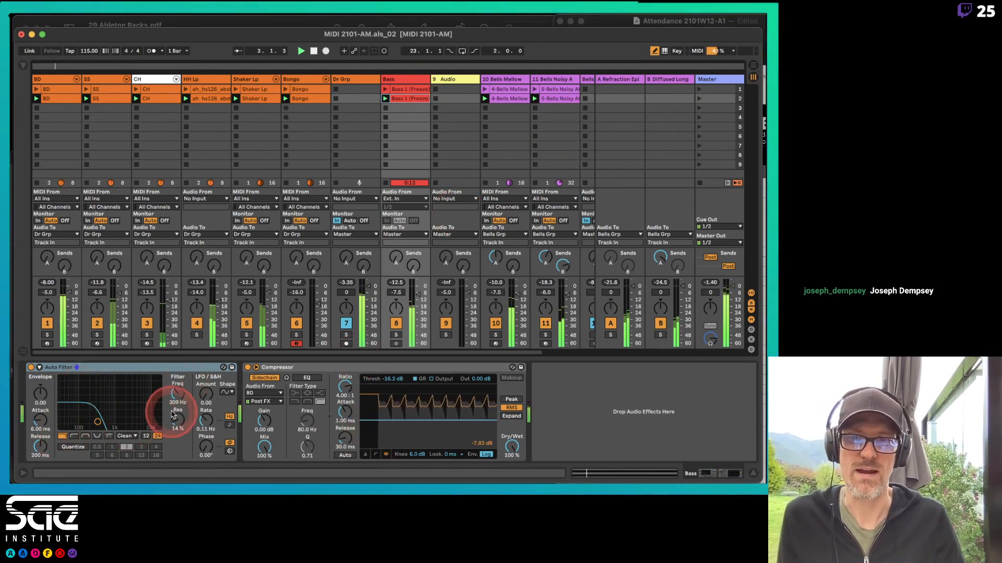
drag(178, 396, 178, 400)
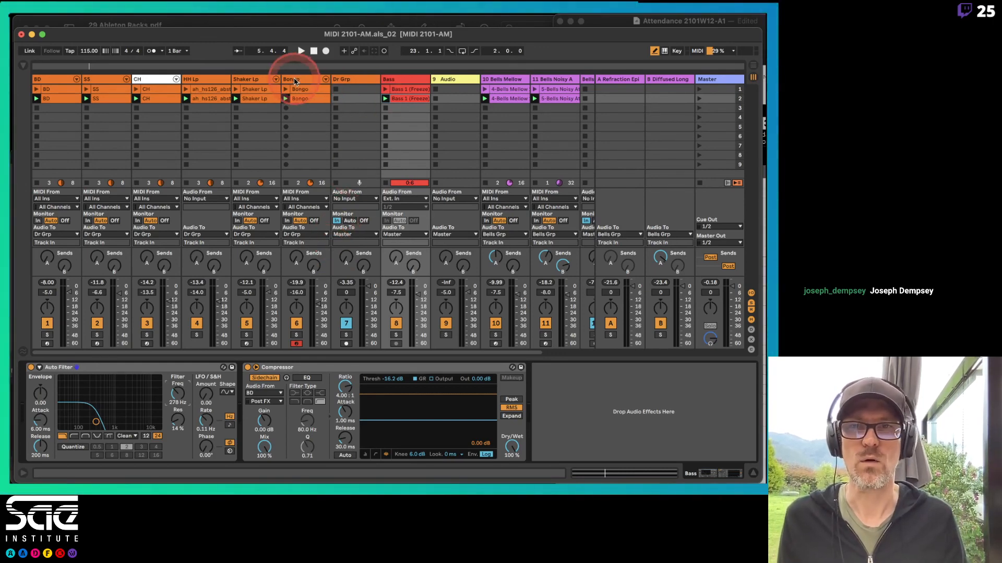
Step: Freeze and flatten the BD track
click(47, 82)
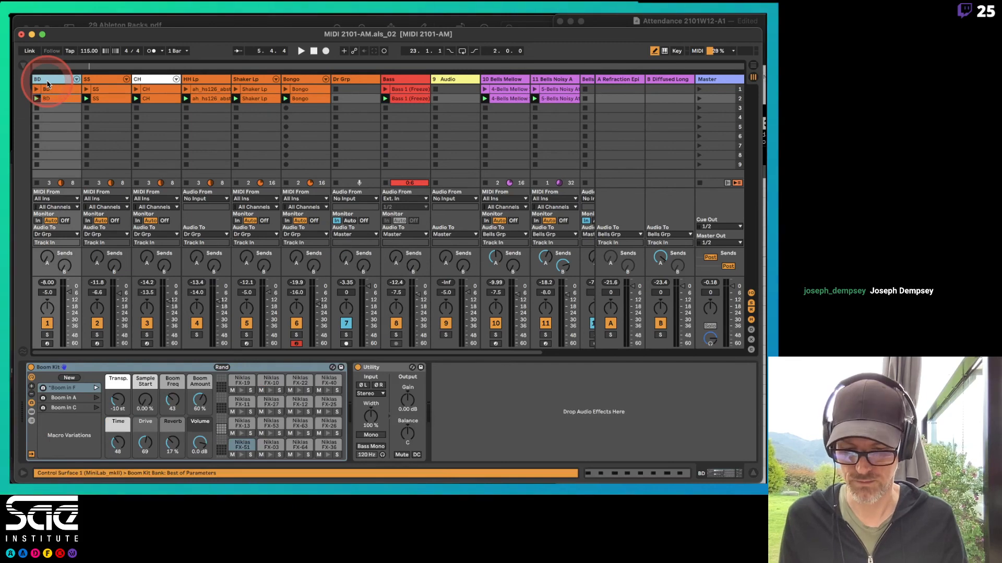
key(alt+shift+super+f)
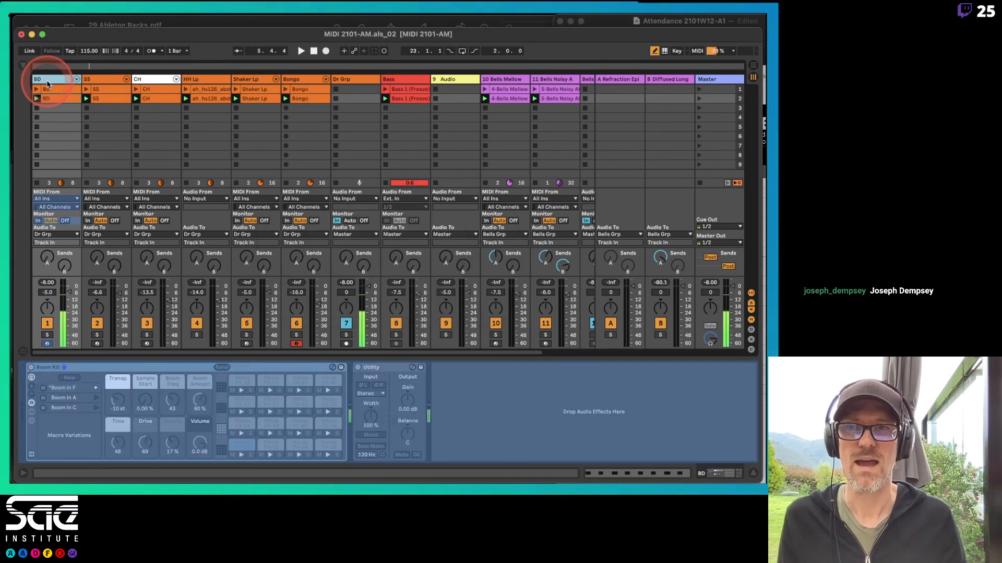
key(shift+super+f)
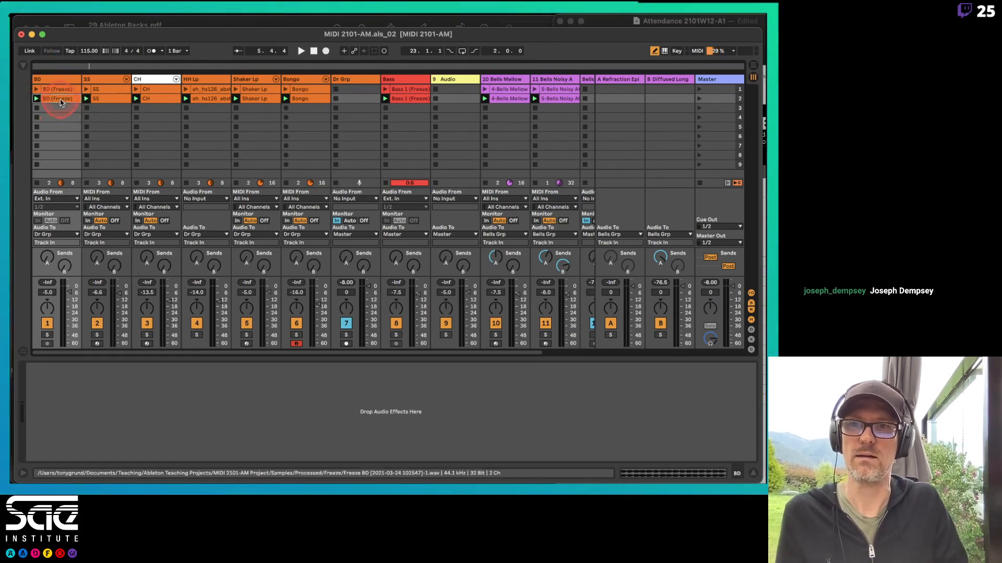
Step: Open the flattened BD clip in scene 2 to view its waveform, and listen to the set
double_click(60, 99)
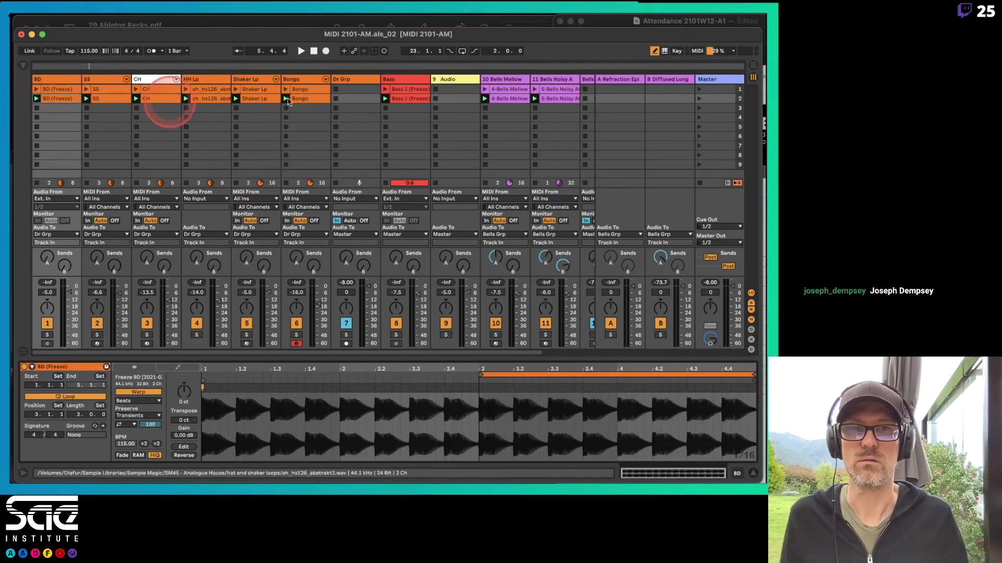
key(space)
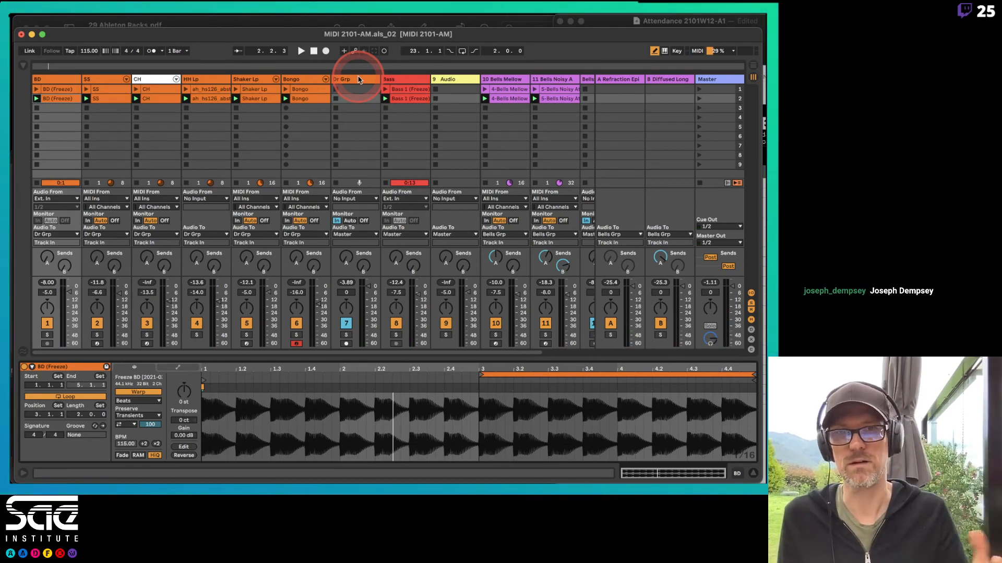
drag(359, 79, 472, 100)
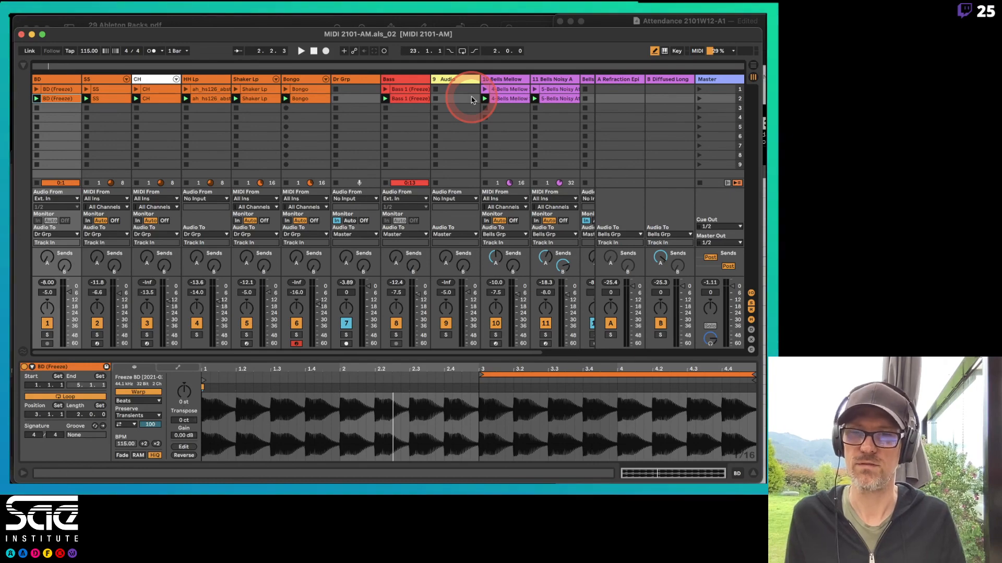
Step: Switch to OBS to bring up the streaming and recording controls
key(super+Tab)
key(super+Tab)
key(super+Tab)
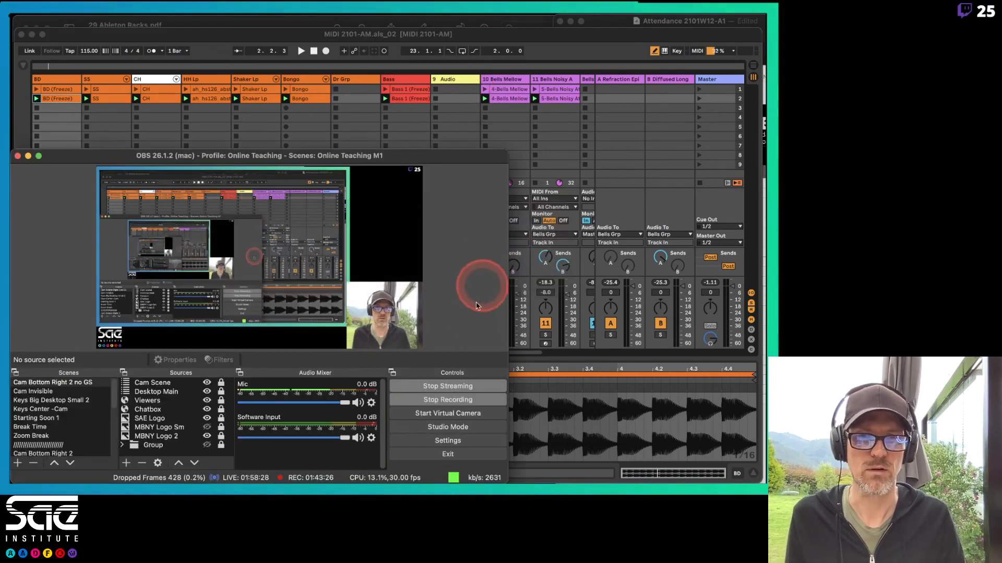